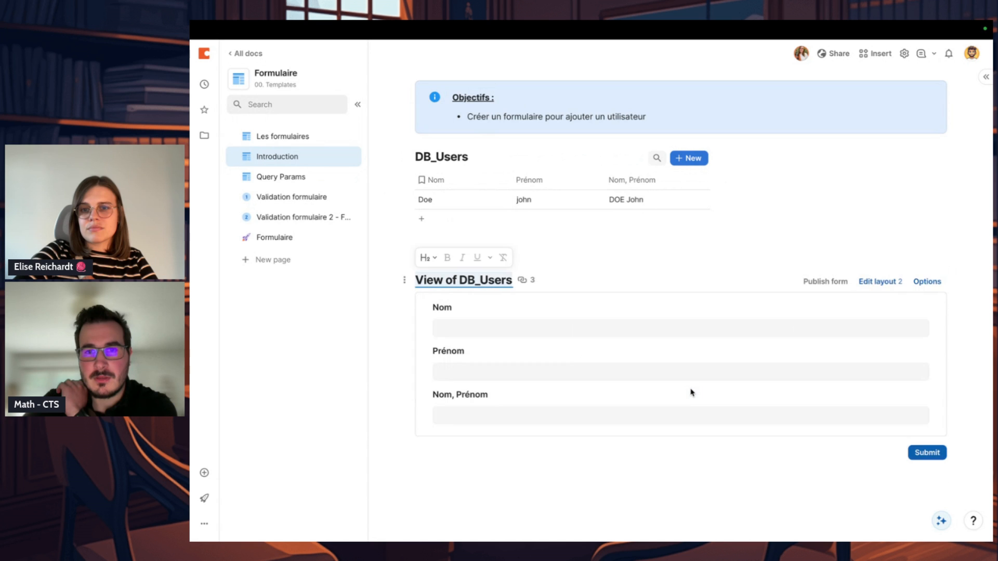
Step: Open the layout editor of the "View of DB_Users" form below the users table
click(704, 252)
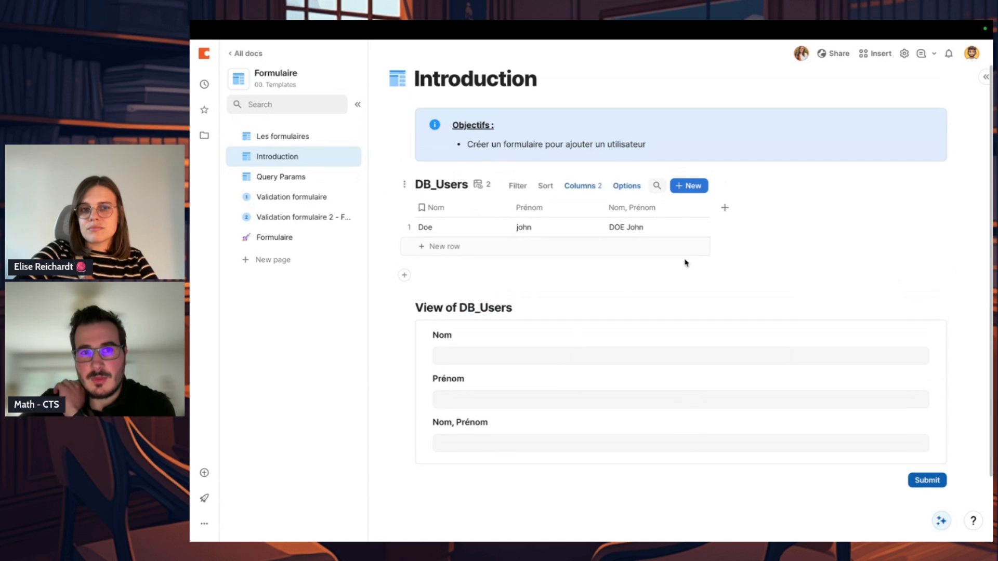
click(481, 312)
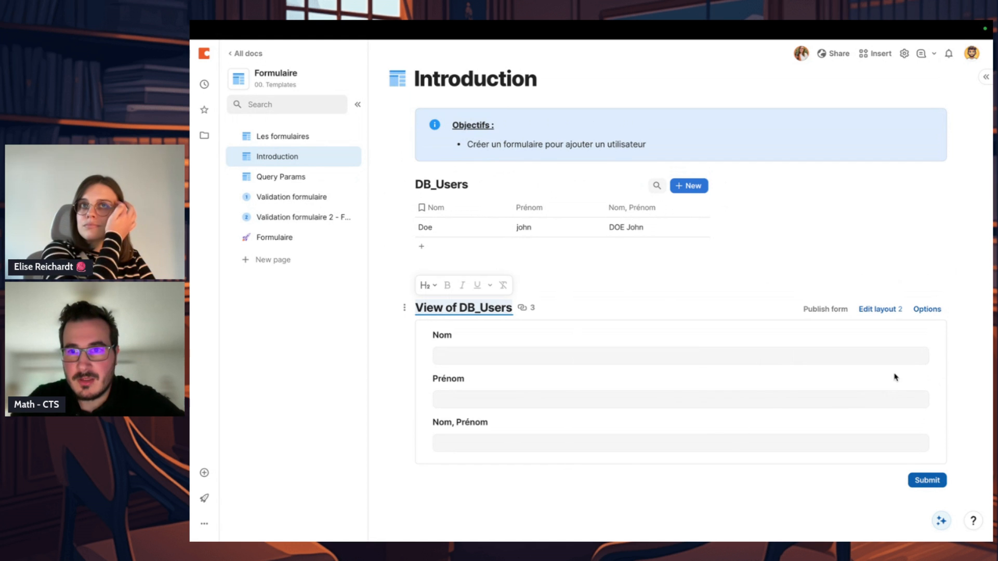
click(878, 309)
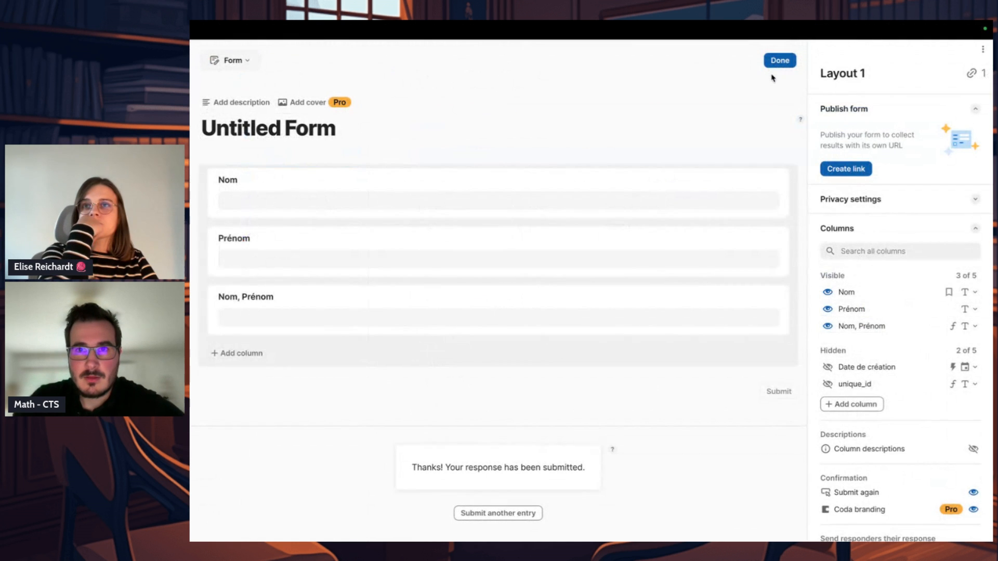
click(780, 61)
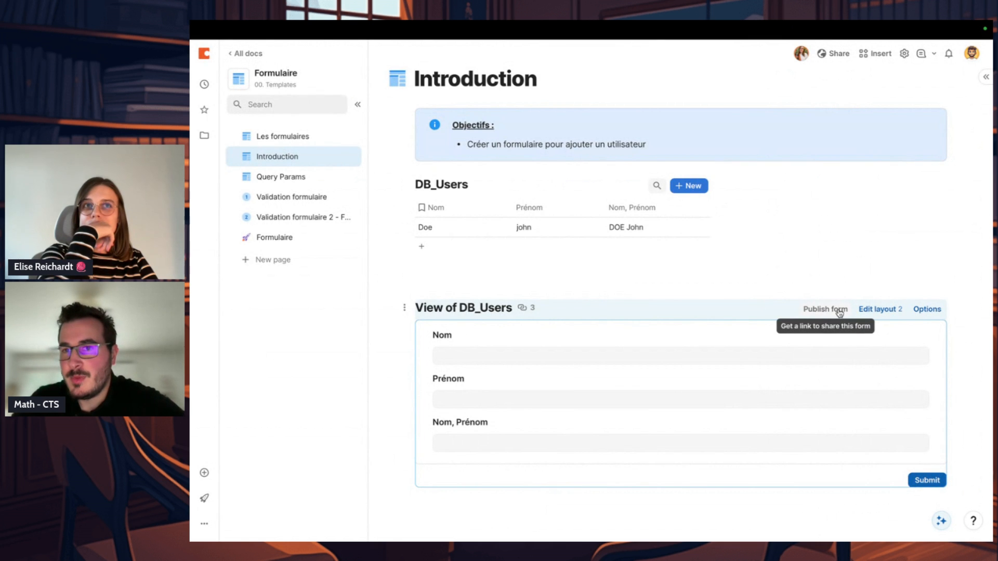
click(874, 311)
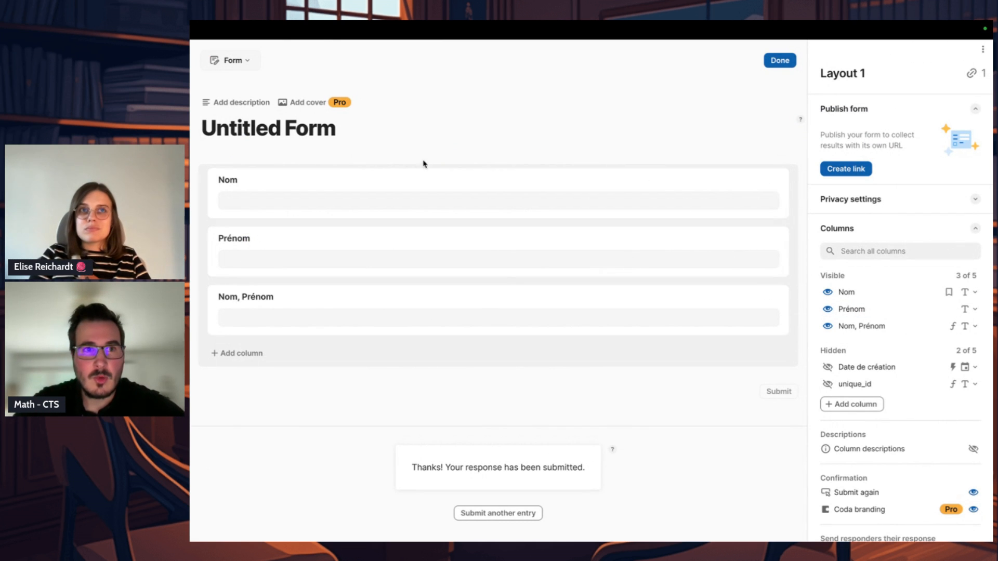
Step: Rearrange the form fields so Prénom and Nom sit side by side in that order, with Nom, Prénom across the full width below
drag(214, 301, 221, 192)
right_click(210, 230)
click(444, 187)
right_click(206, 249)
click(228, 235)
drag(231, 248, 482, 193)
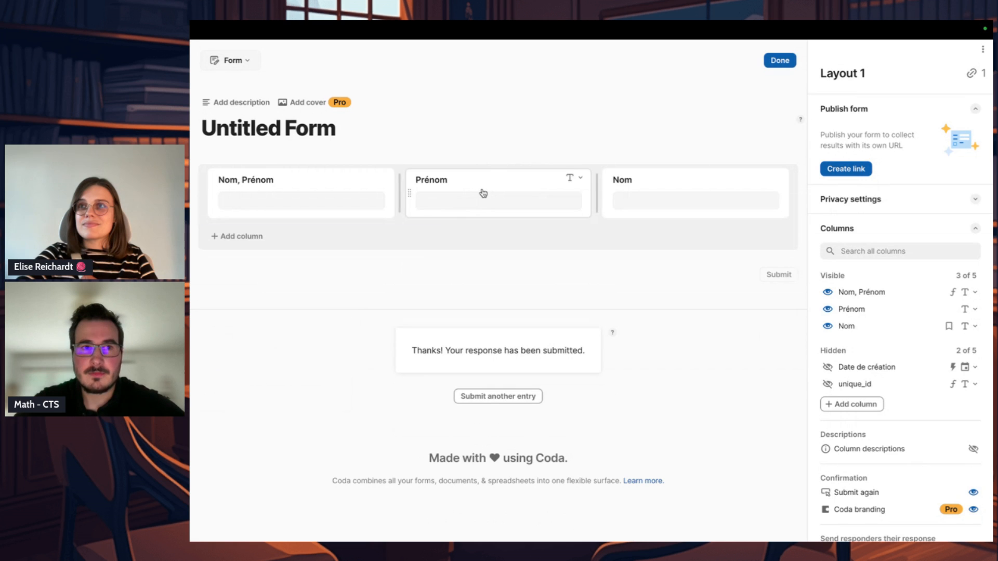
drag(212, 194, 318, 169)
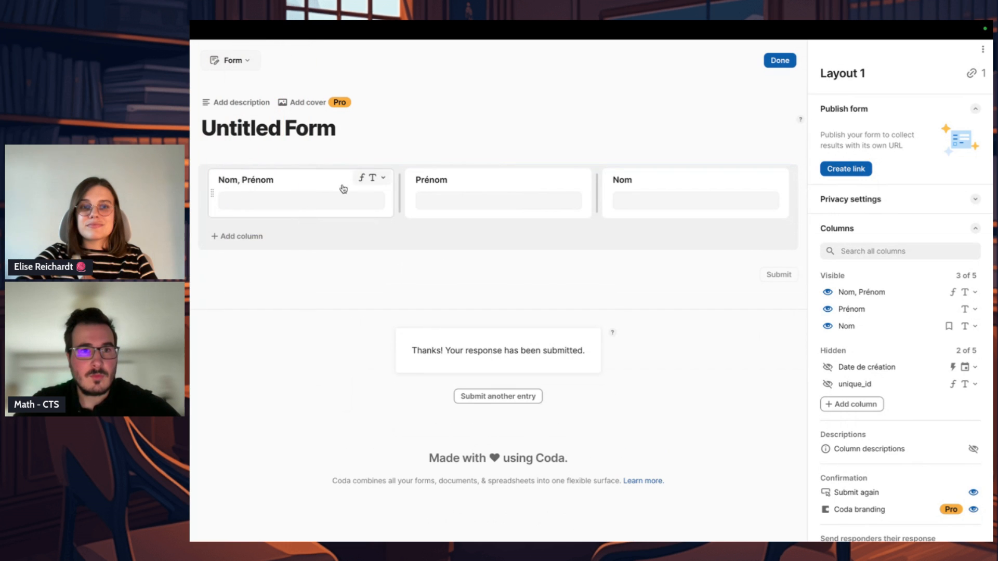
drag(213, 194, 357, 241)
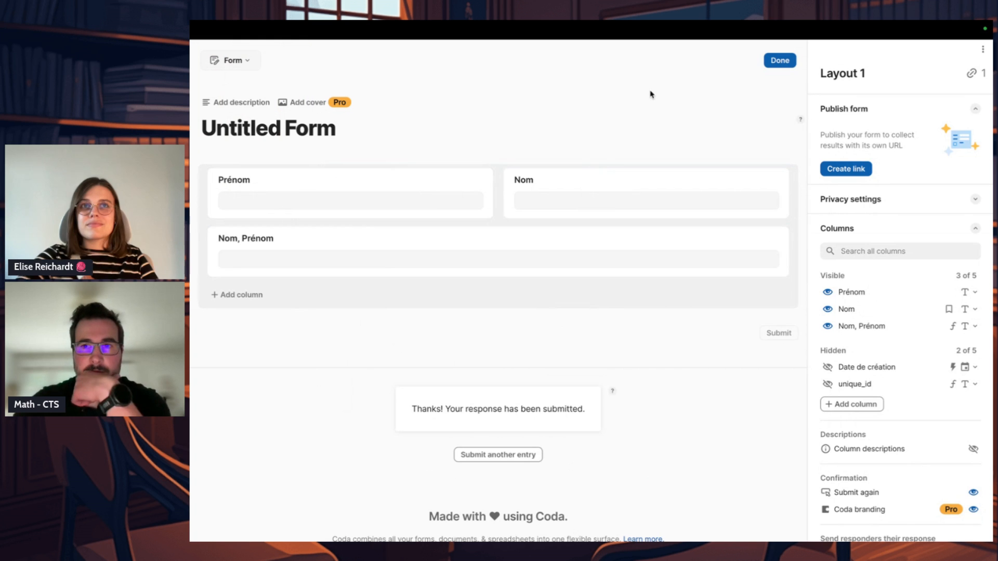
Step: Change the form's title to "Create user"
click(344, 118)
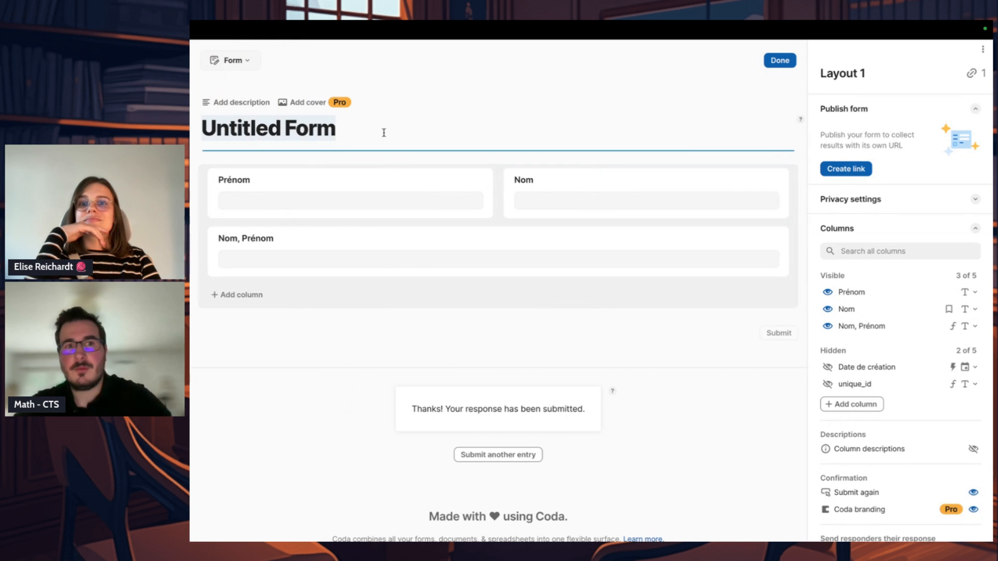
text(Cre)
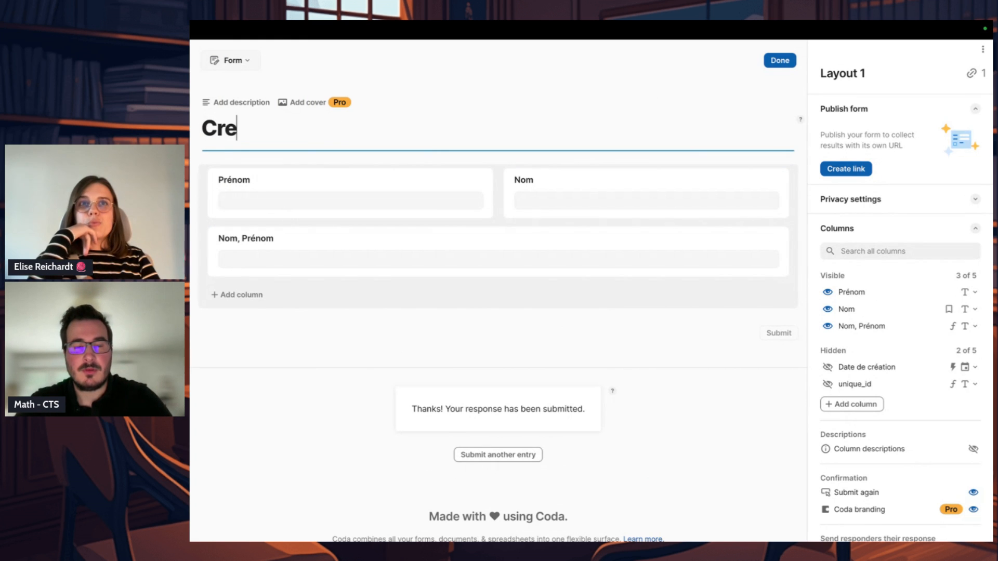
text(ate user)
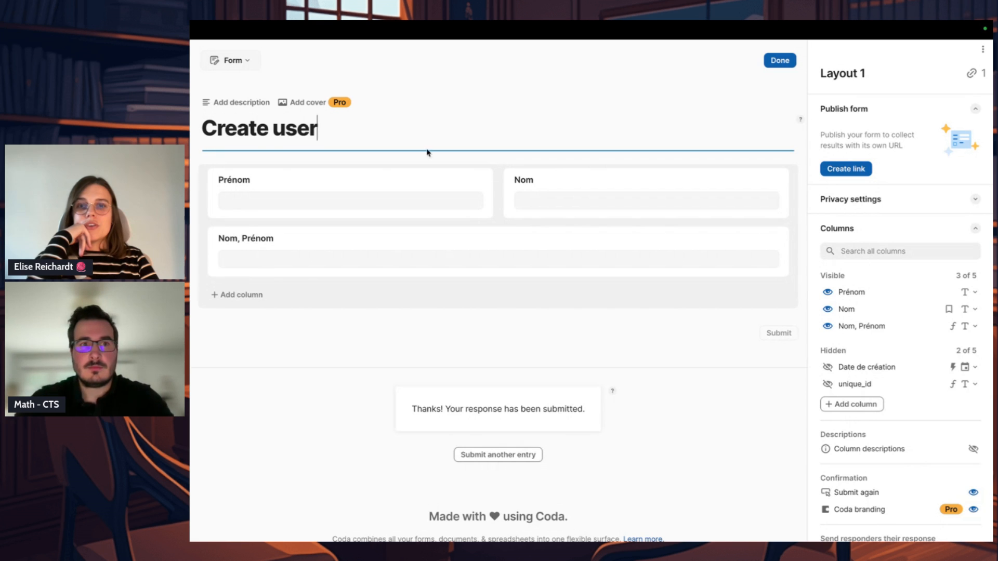
click(536, 315)
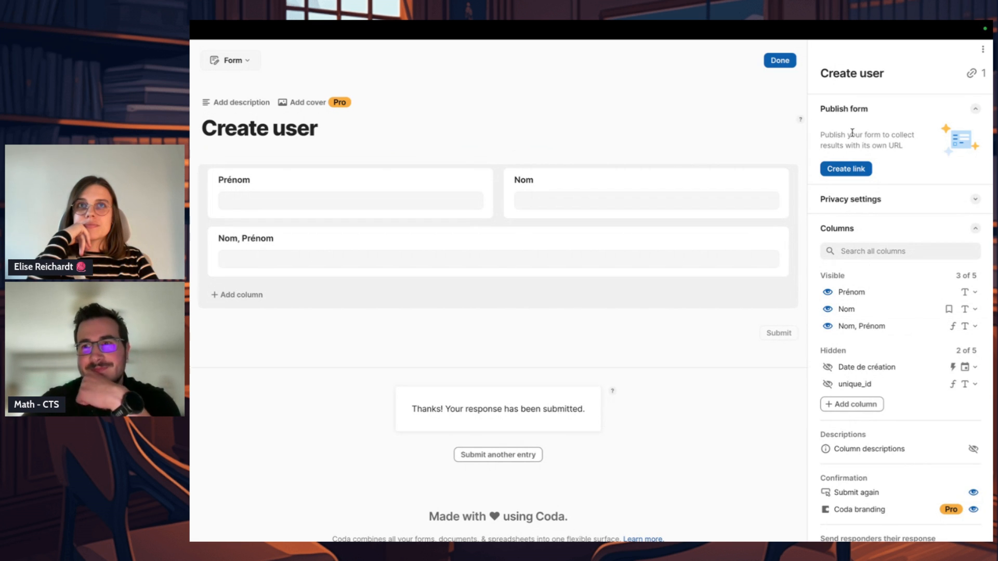
Step: Set the form's submission confirmation message to "Merci !" and add the description "Création d'un utilisateur"
click(331, 130)
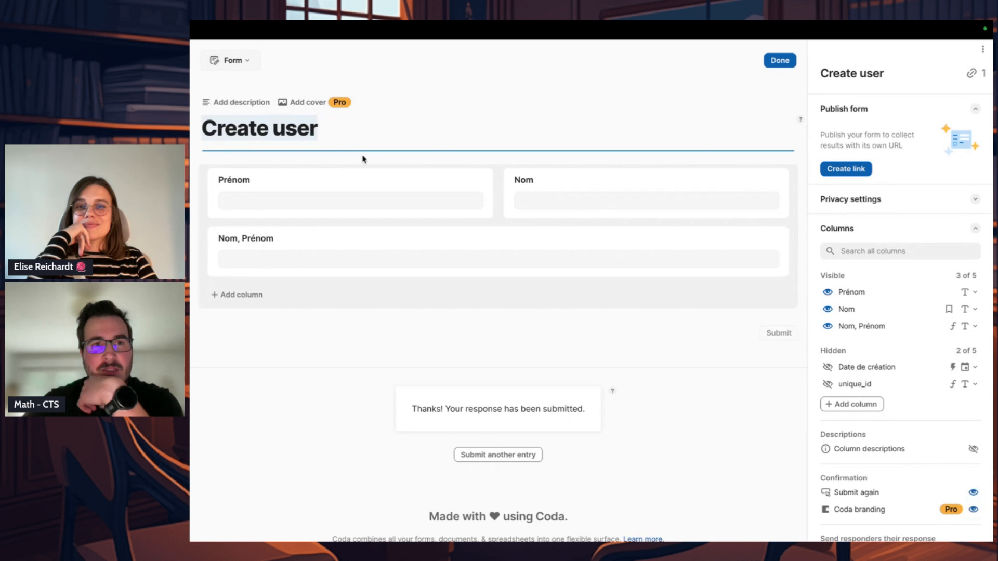
click(543, 409)
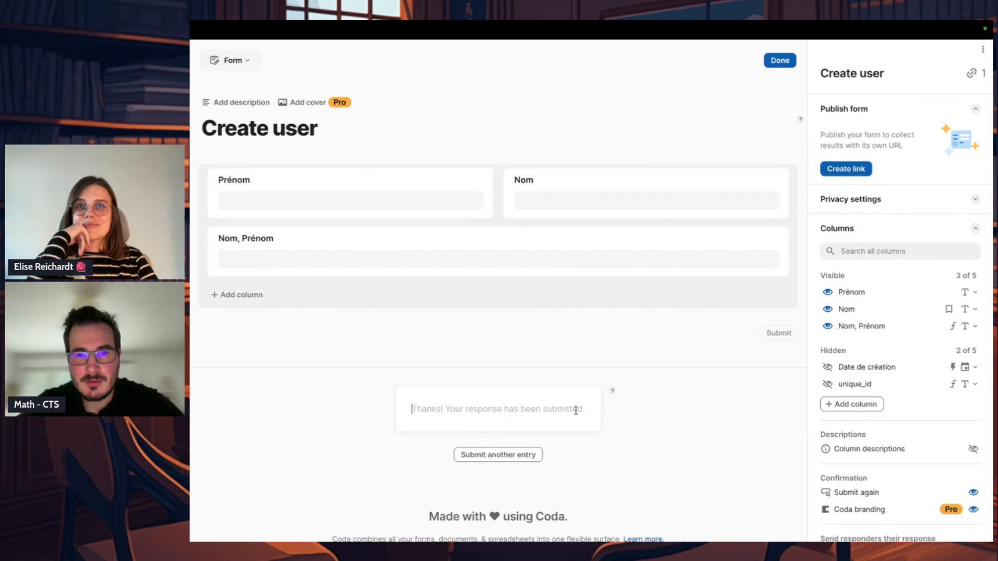
text(Merci !)
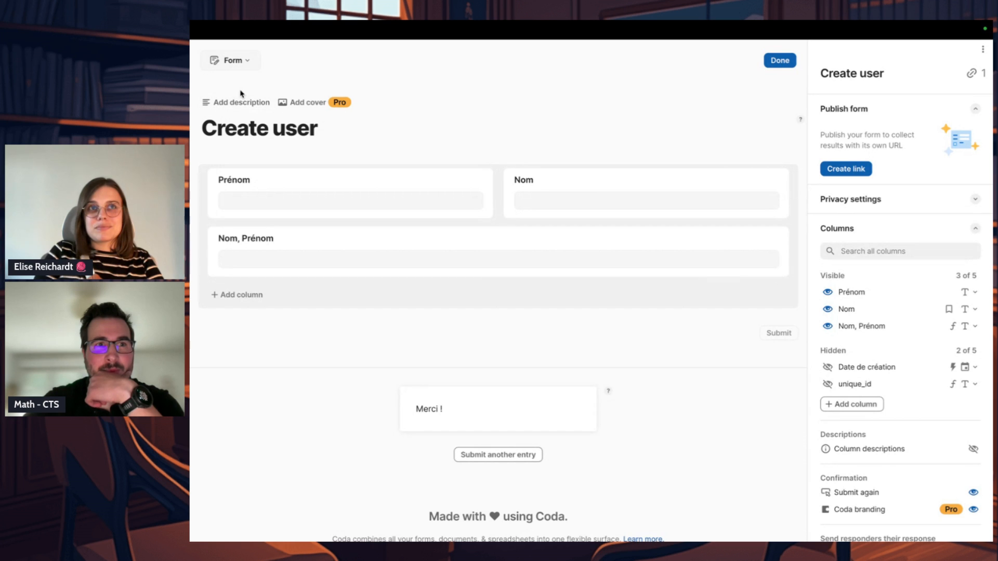
click(232, 102)
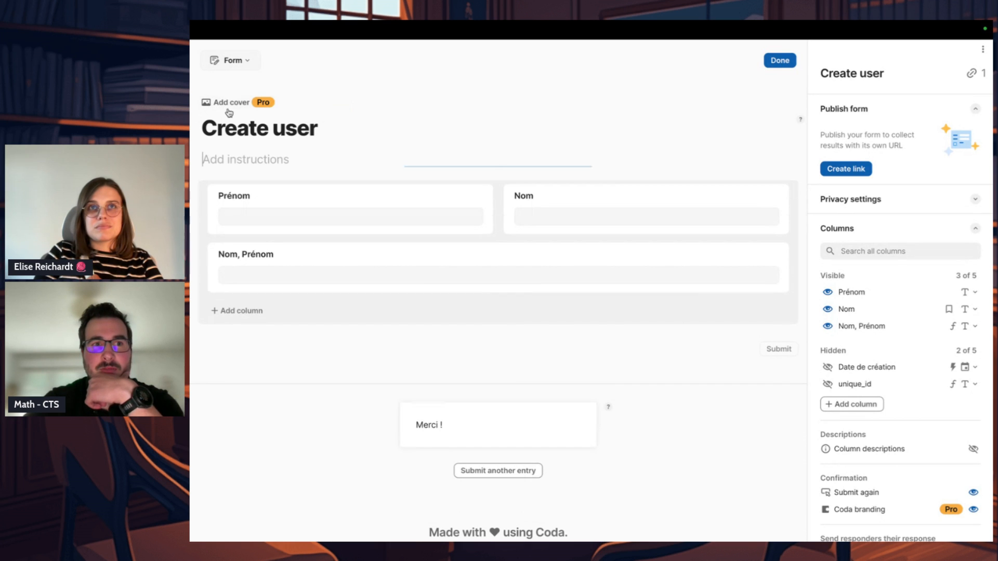
text(Création d'un utilisateur)
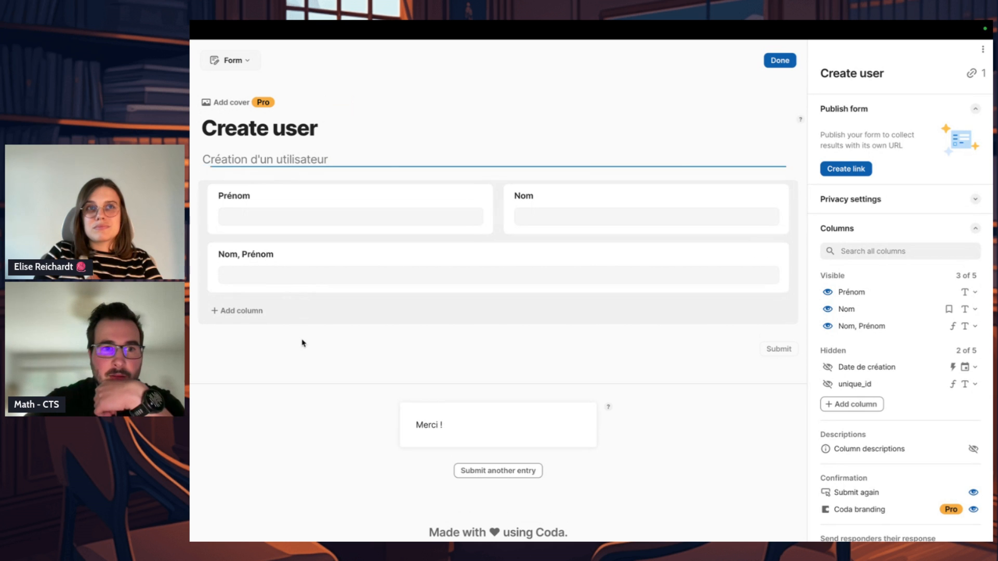
Step: Give the Prénom field the question text "Entrez un prénom :"
click(345, 207)
click(275, 206)
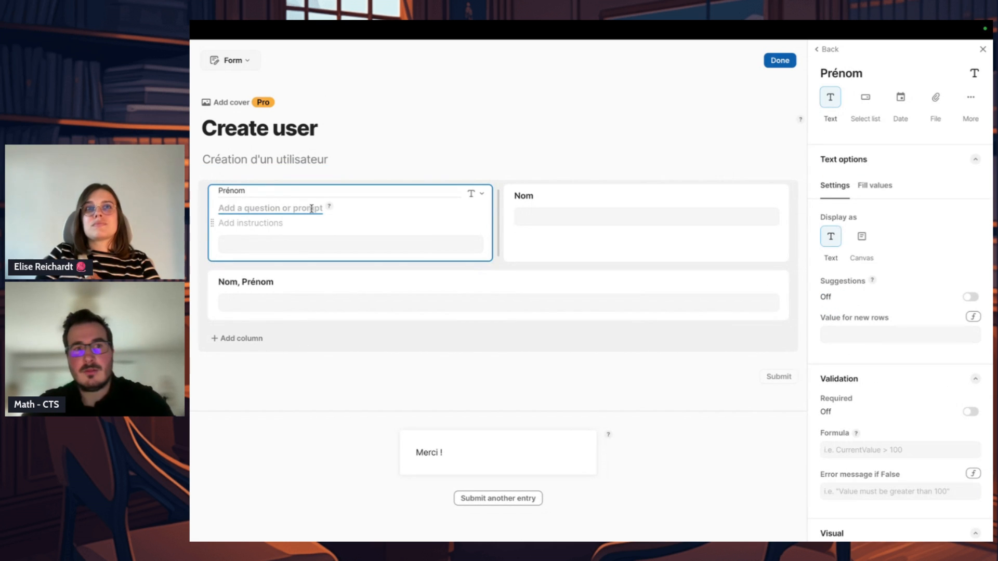
click(263, 192)
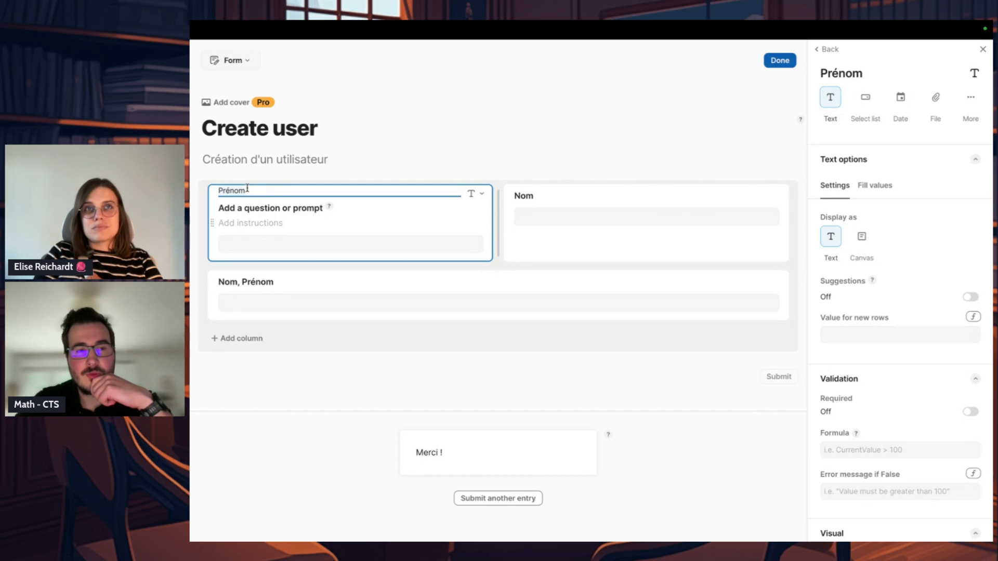
click(265, 208)
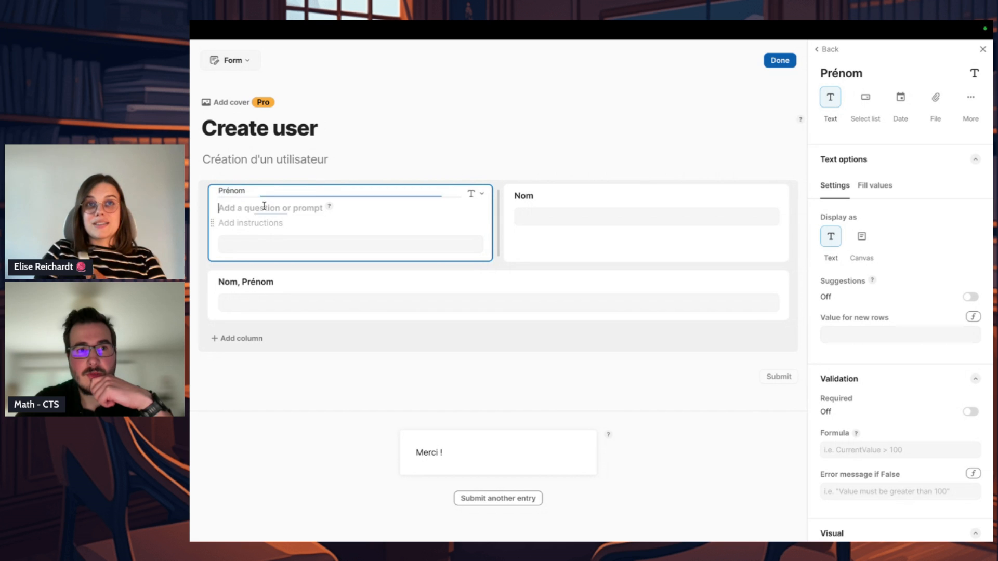
text(E)
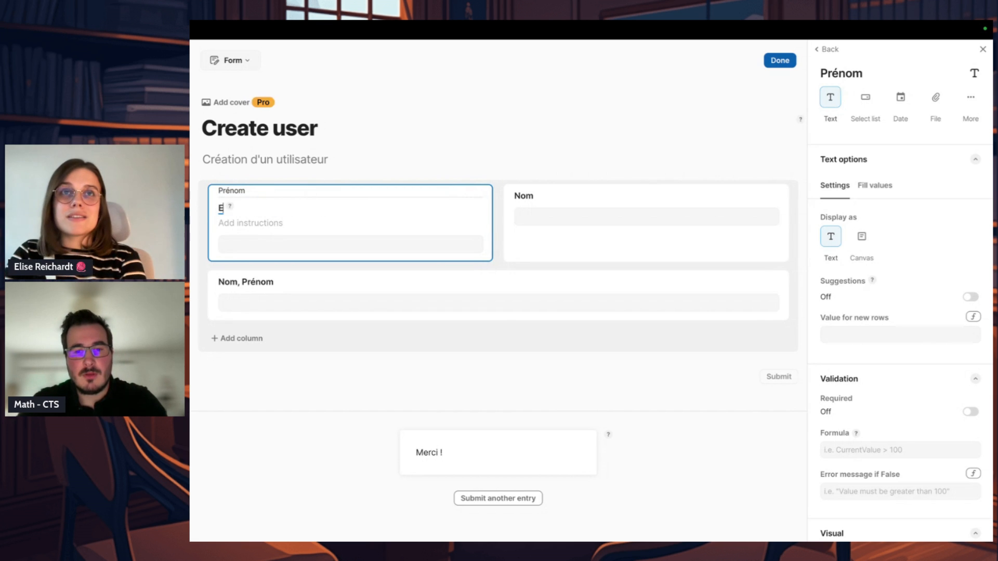
text(ntrez un prénom :)
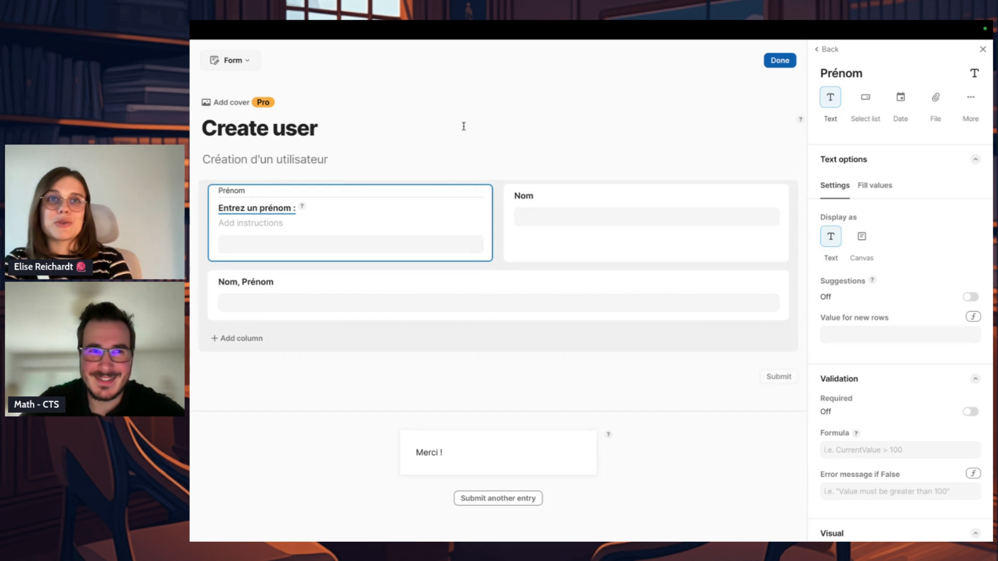
Step: Give the Nom field the question text "Entrez un nom :" and leave the field selection
click(541, 197)
text(E)
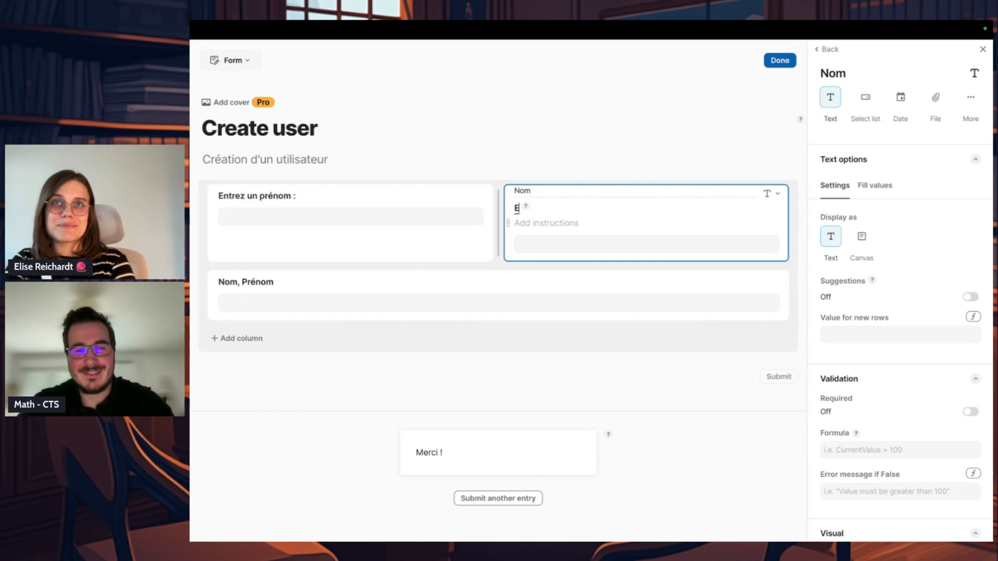
text(ntrez un nom :)
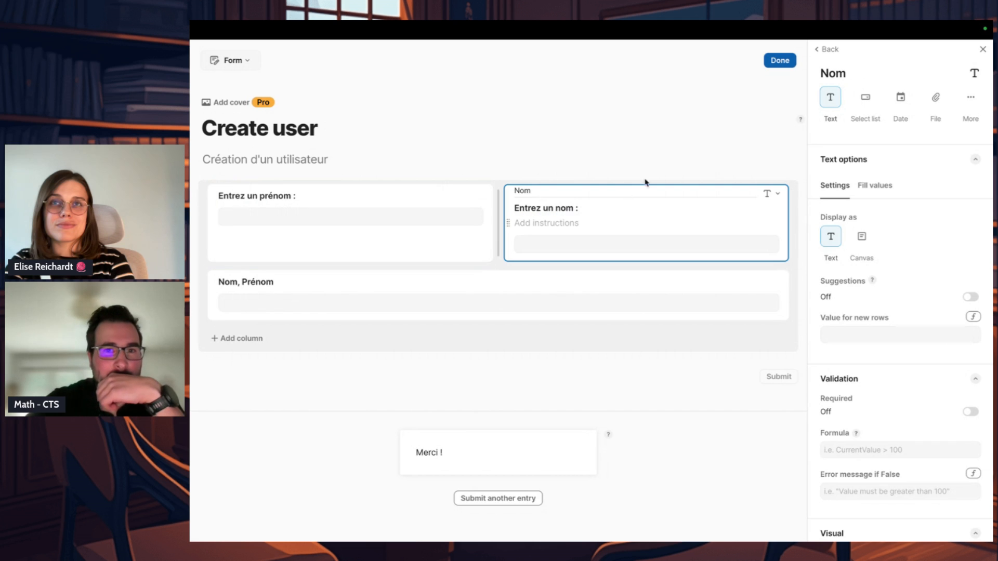
click(519, 195)
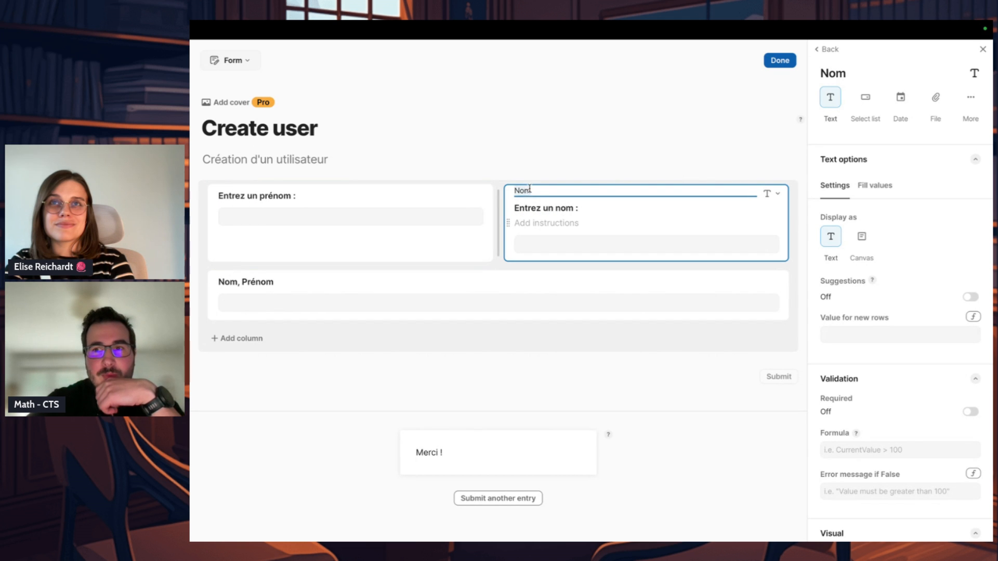
click(610, 131)
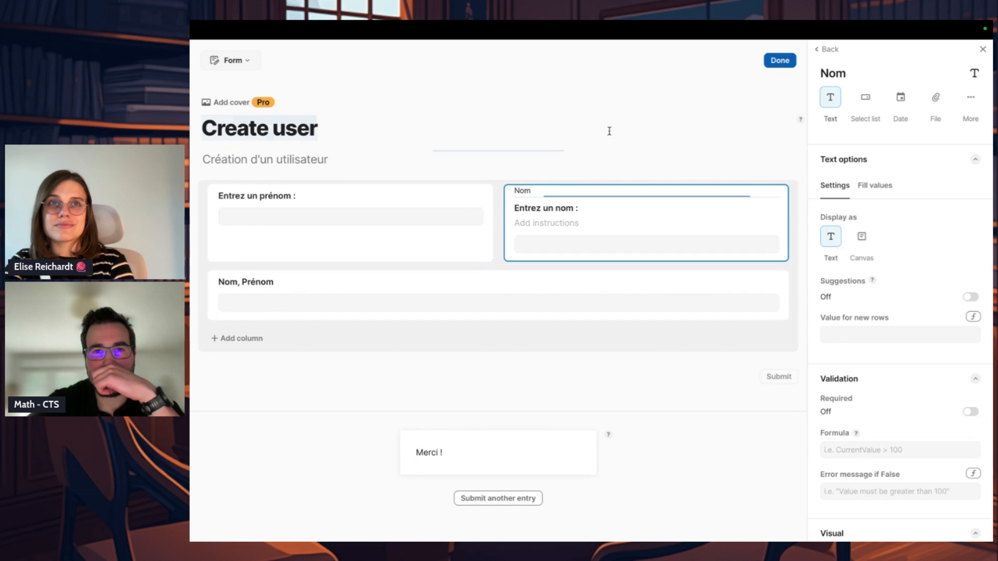
click(447, 204)
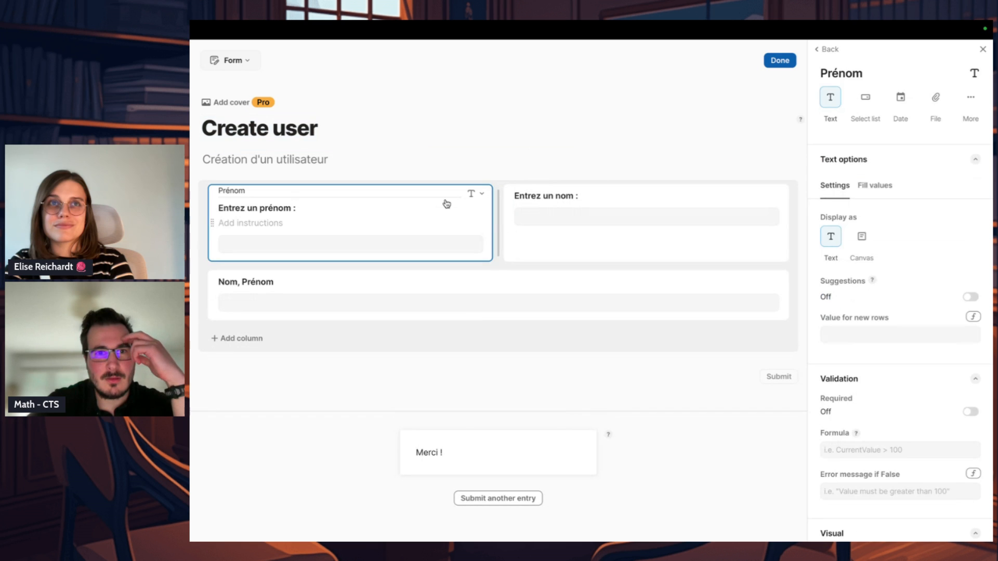
click(484, 170)
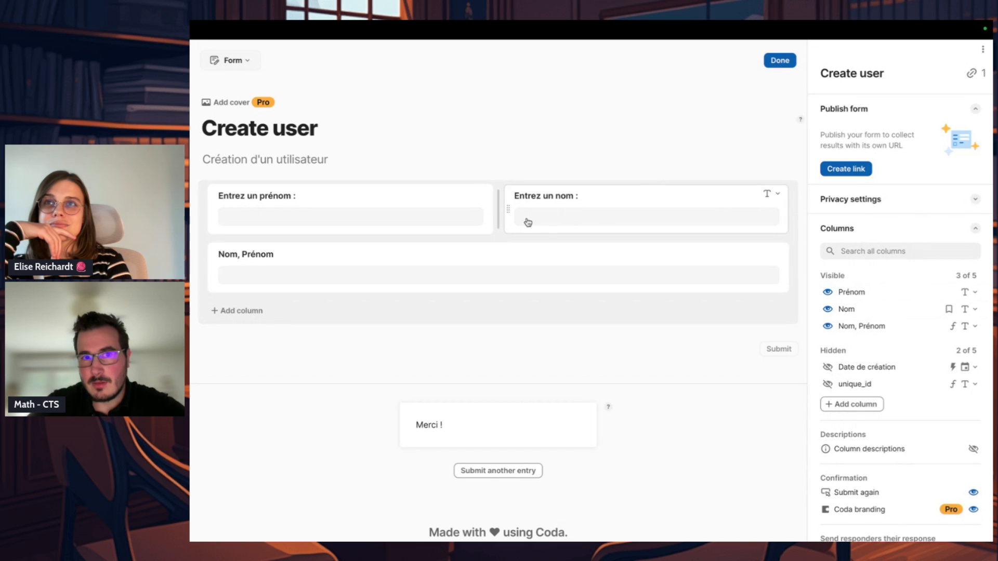
Step: Try enabling suggestions for the Prénom field, and switch them back off
click(446, 200)
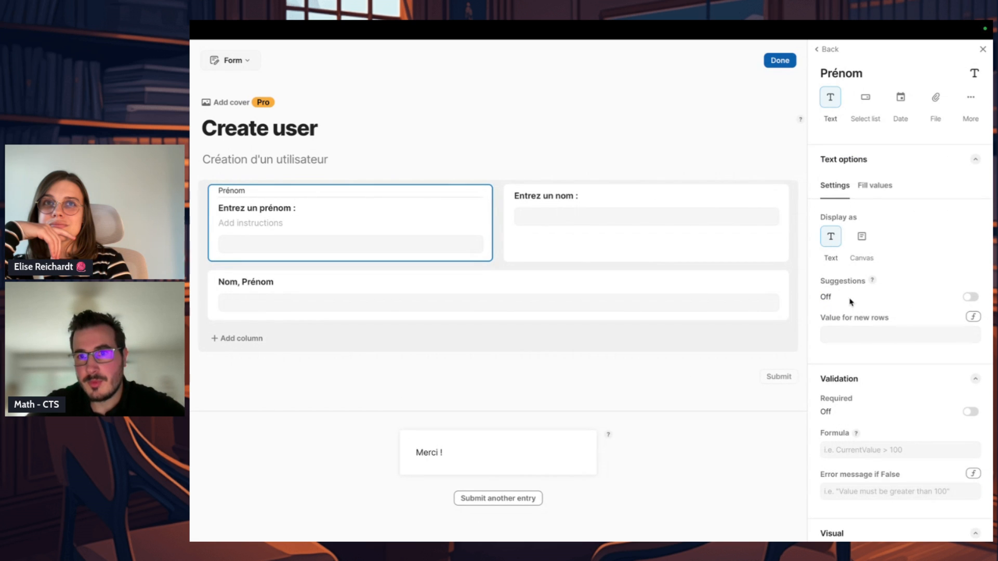
click(969, 298)
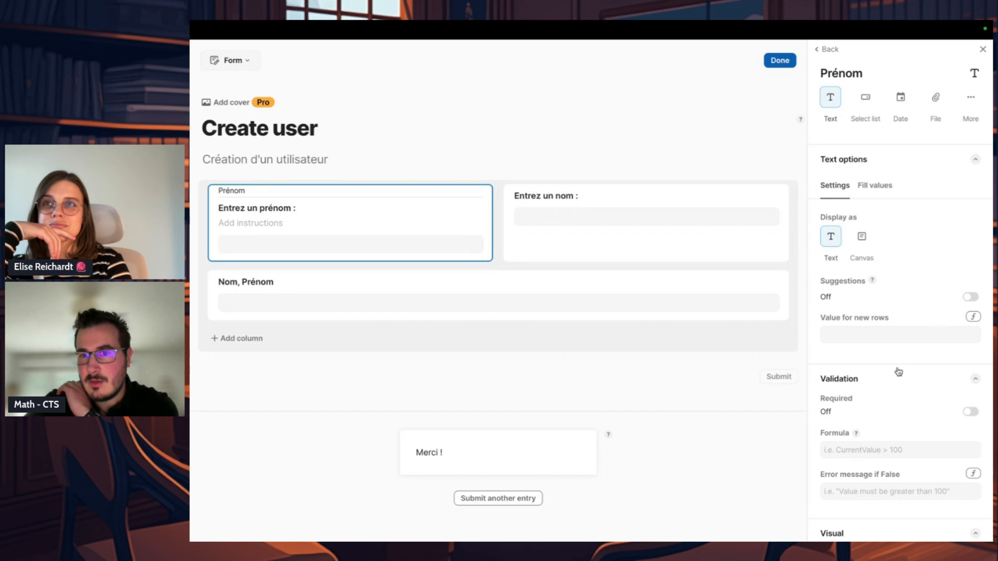
scroll(906, 356, down, 1)
scroll(977, 290, down, 3)
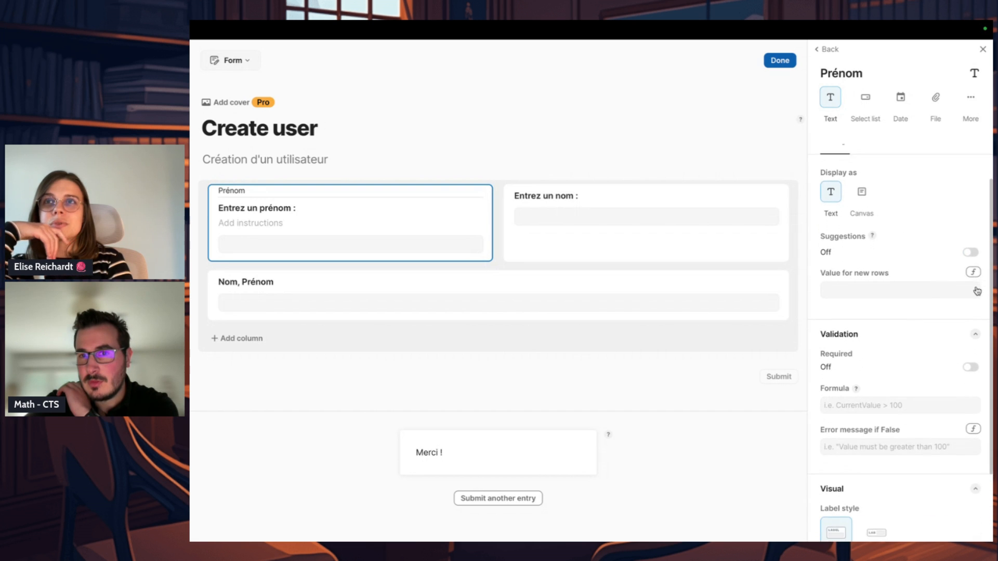
click(970, 209)
click(901, 243)
click(873, 195)
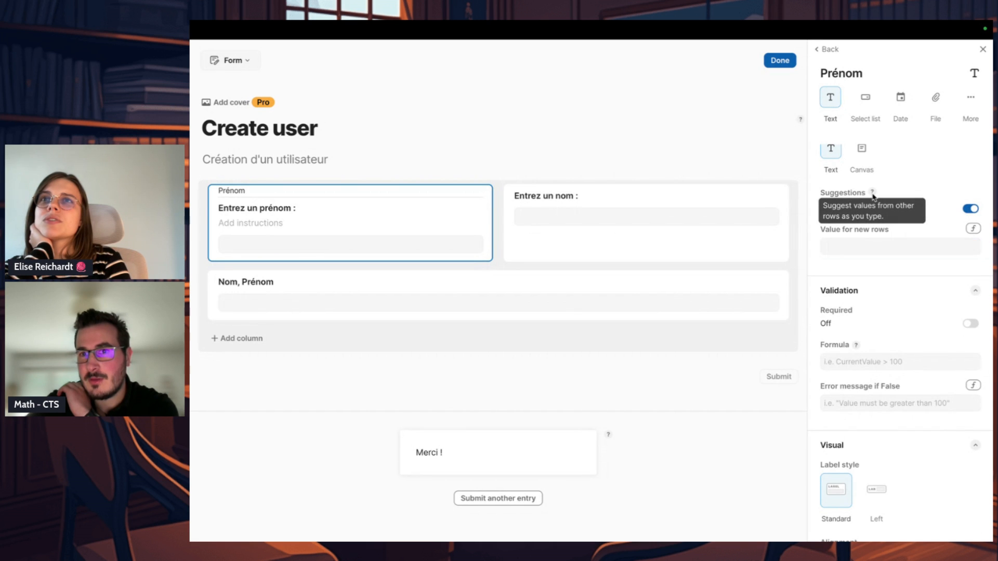
click(971, 210)
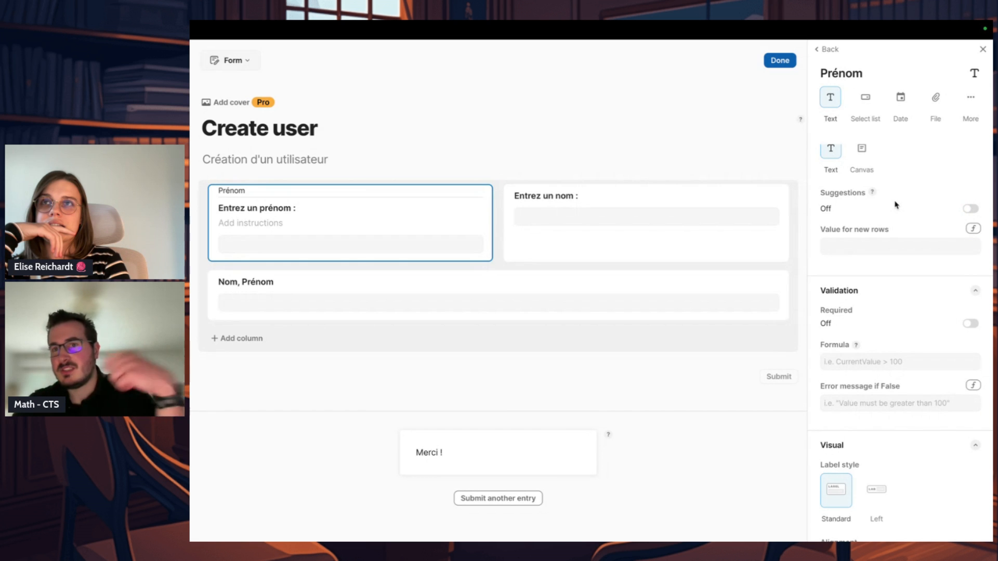
Step: Examine the default value, validation and visual settings of the Prénom field
scroll(882, 244, down, 1)
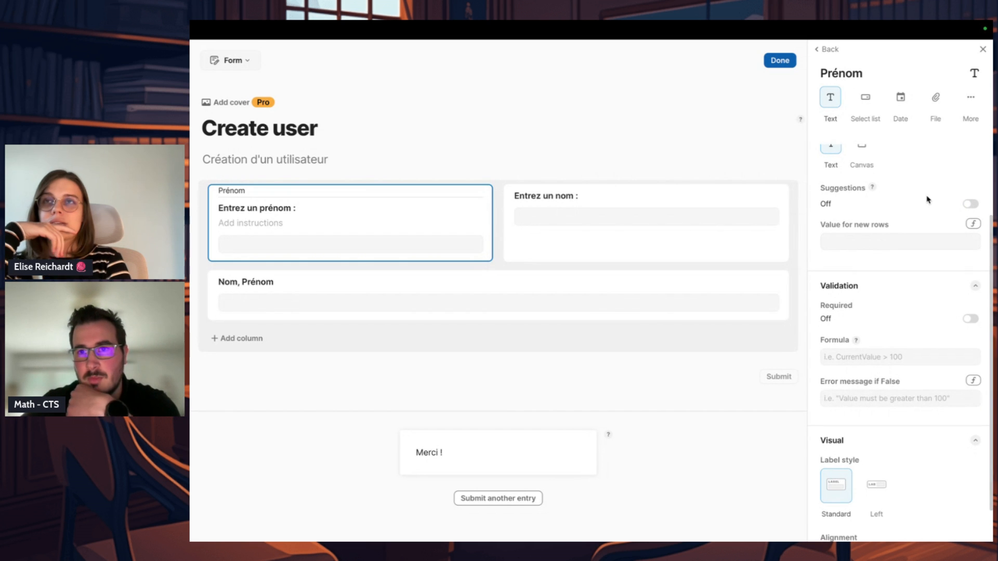
scroll(925, 204, down, 3)
scroll(917, 210, up, 3)
scroll(914, 225, down, 3)
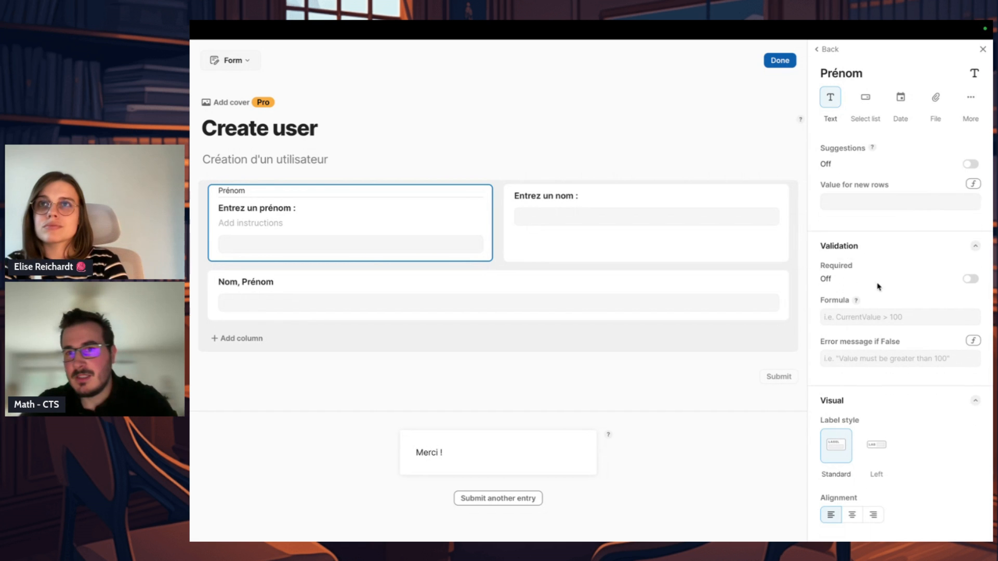
Step: Make the Prénom field required and collapse its validation settings
click(971, 281)
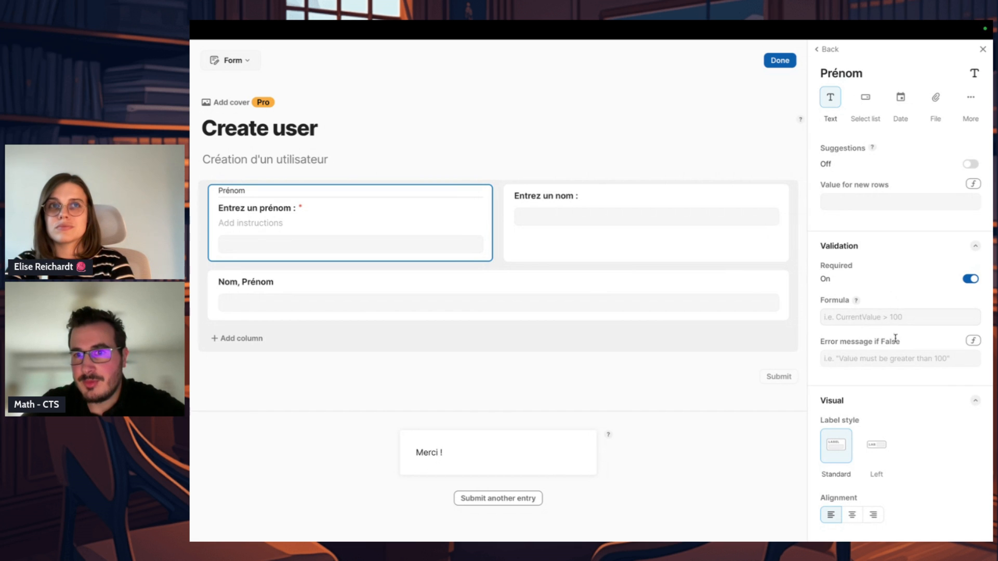
click(974, 247)
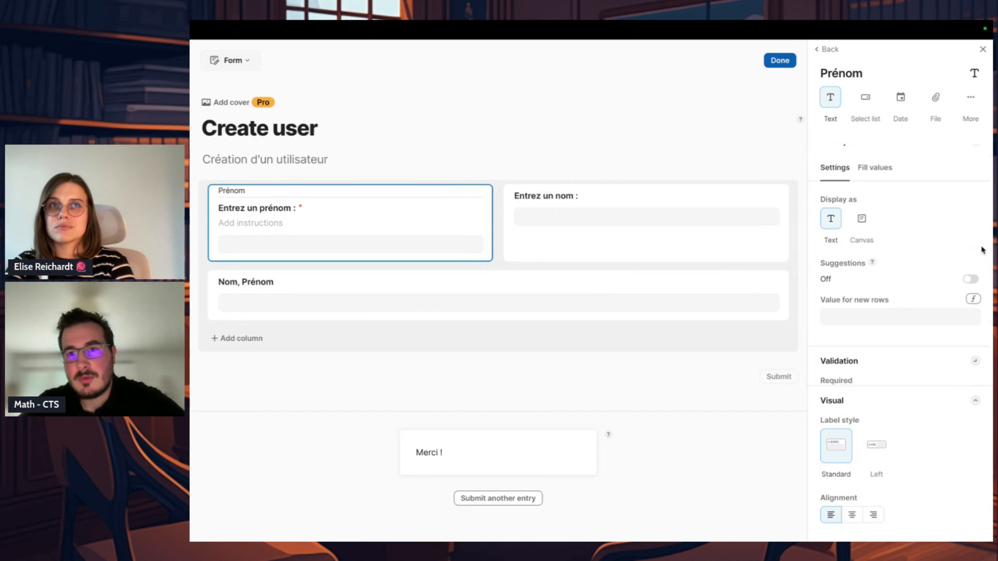
Step: Try the left label style and the centred and right alignments on the Prénom field, and restore the standard style with left alignment
click(877, 450)
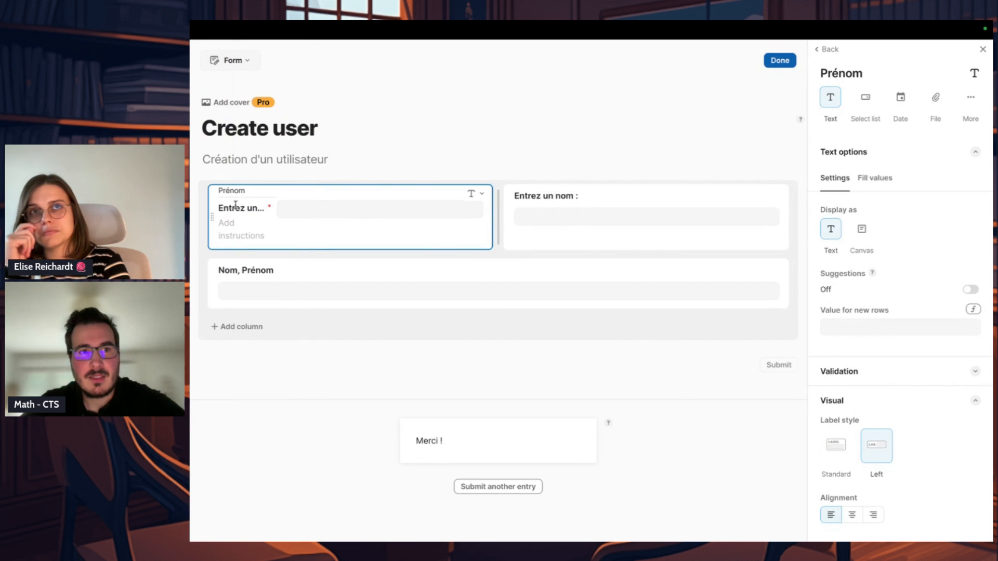
click(842, 471)
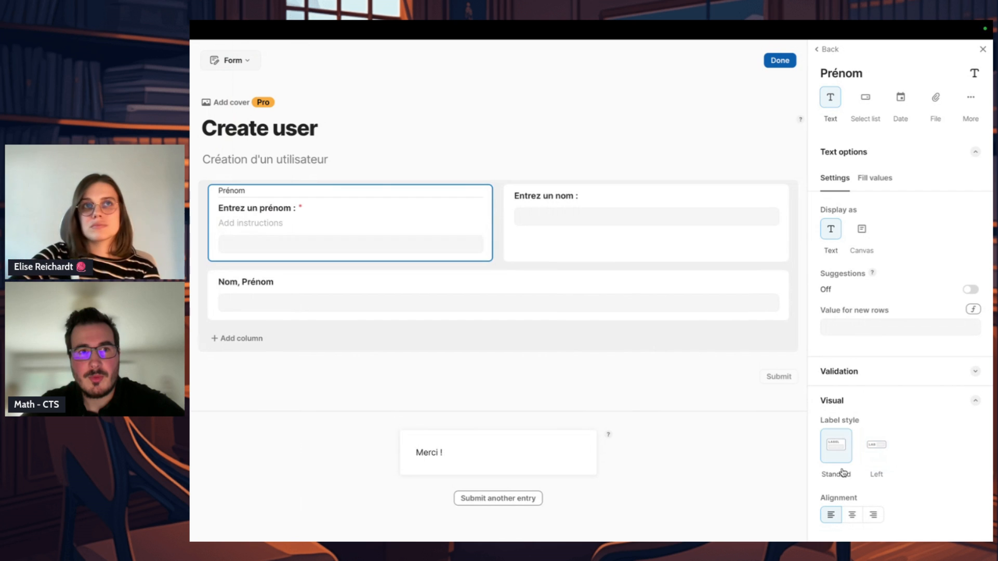
click(877, 453)
click(841, 451)
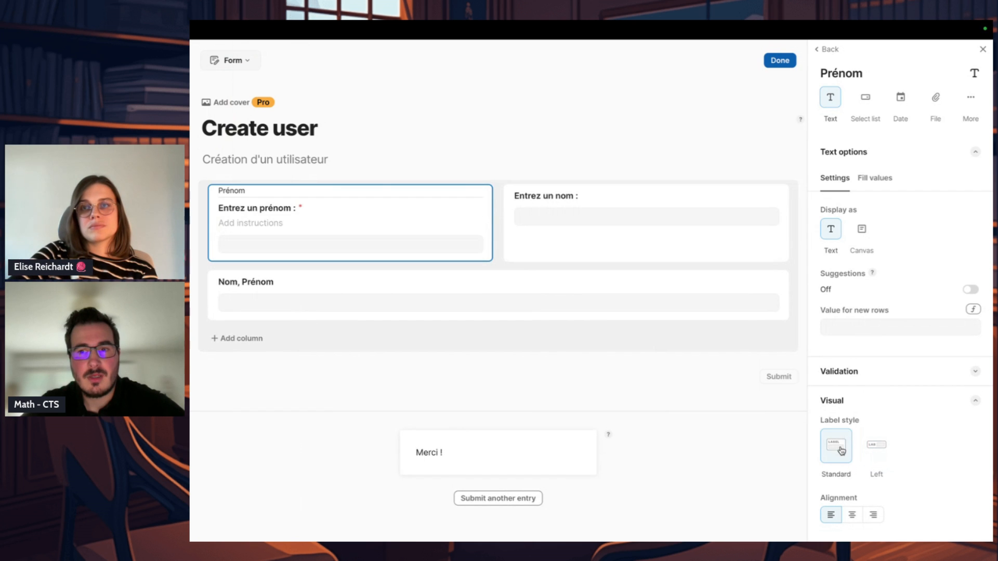
click(851, 516)
click(874, 516)
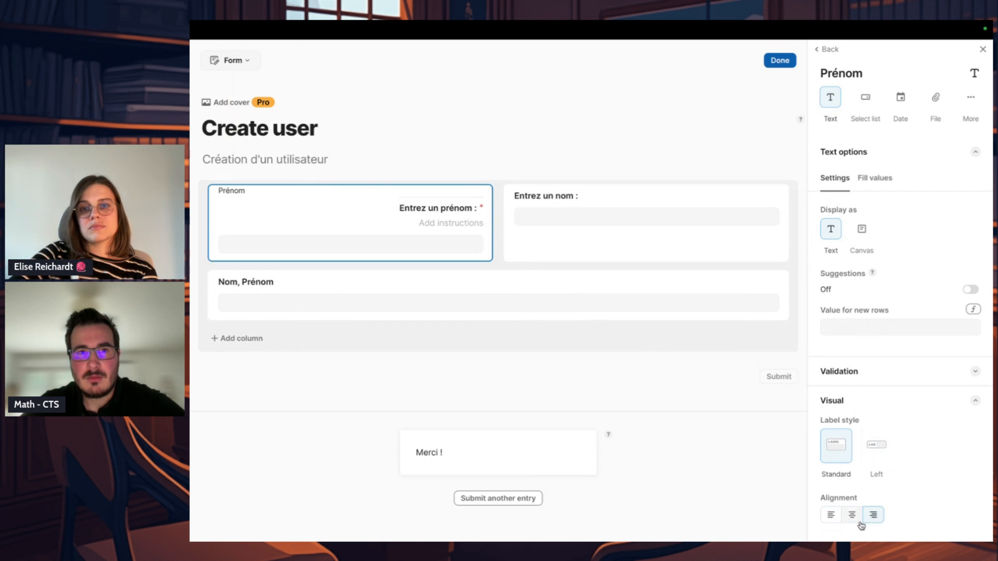
click(831, 516)
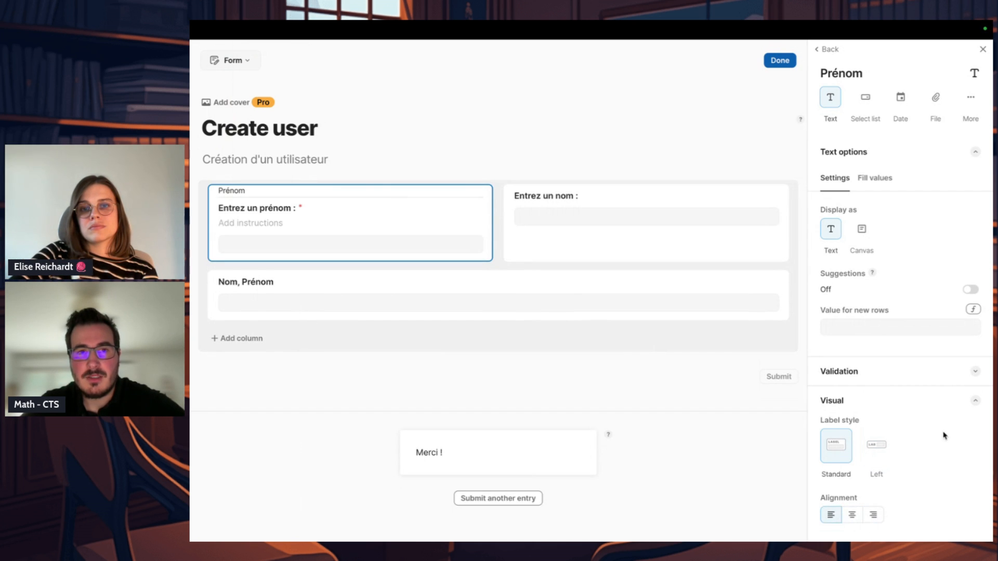
Step: Make the Nom field required and return to the settings of the whole form
click(689, 155)
click(674, 197)
scroll(894, 270, down, 1)
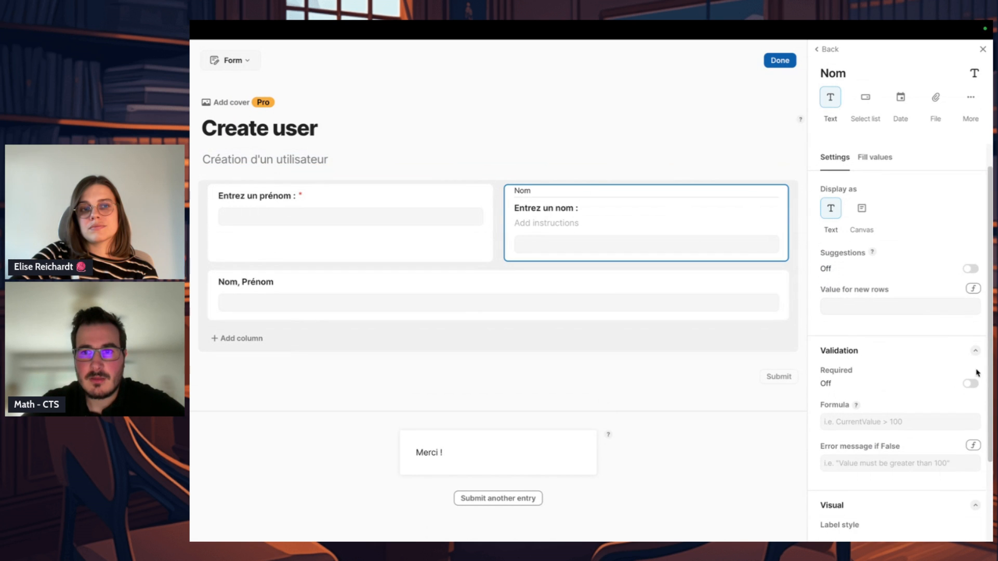
click(970, 387)
click(640, 123)
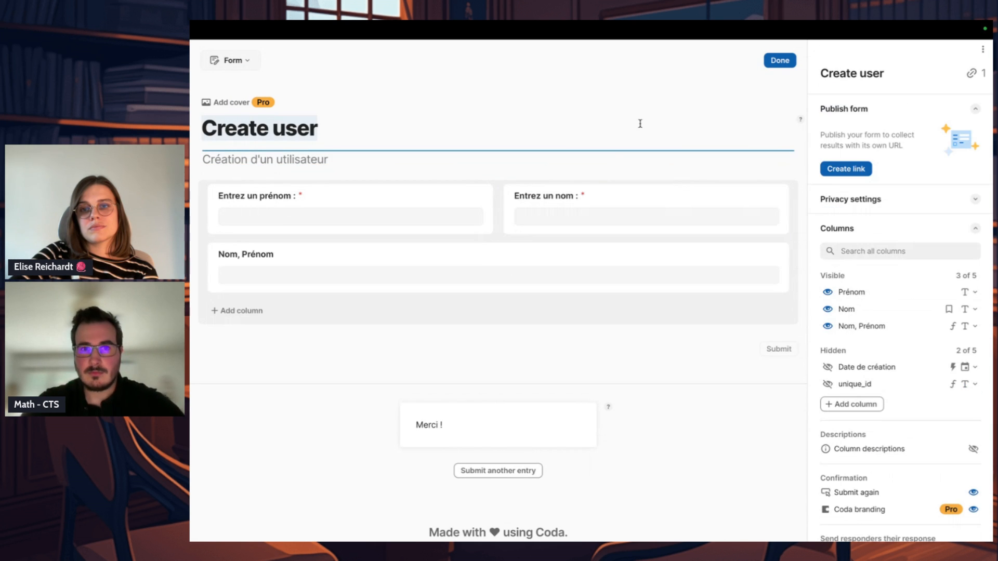
Step: In the form's privacy settings, allow submissions and require login
click(879, 206)
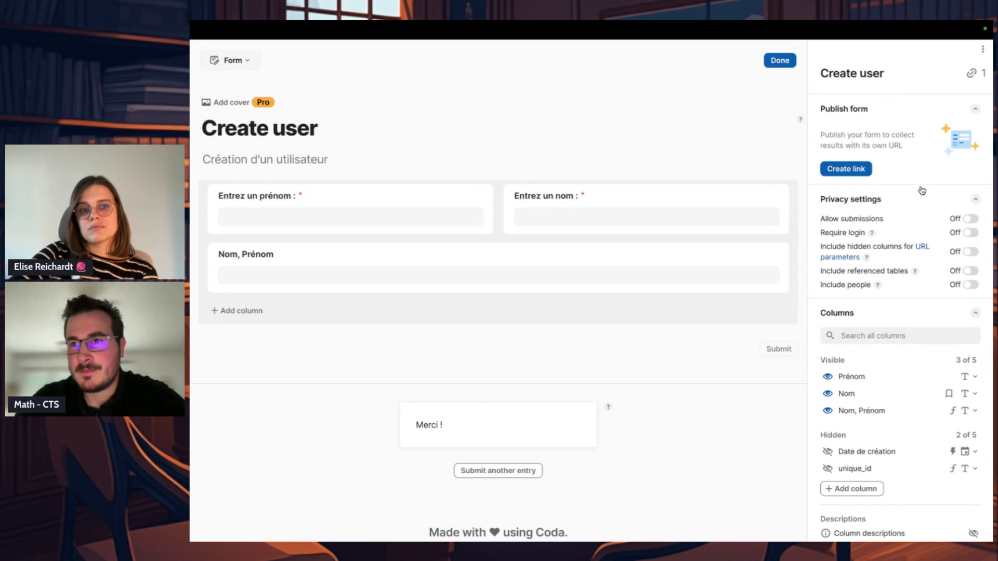
mouse_move(853, 229)
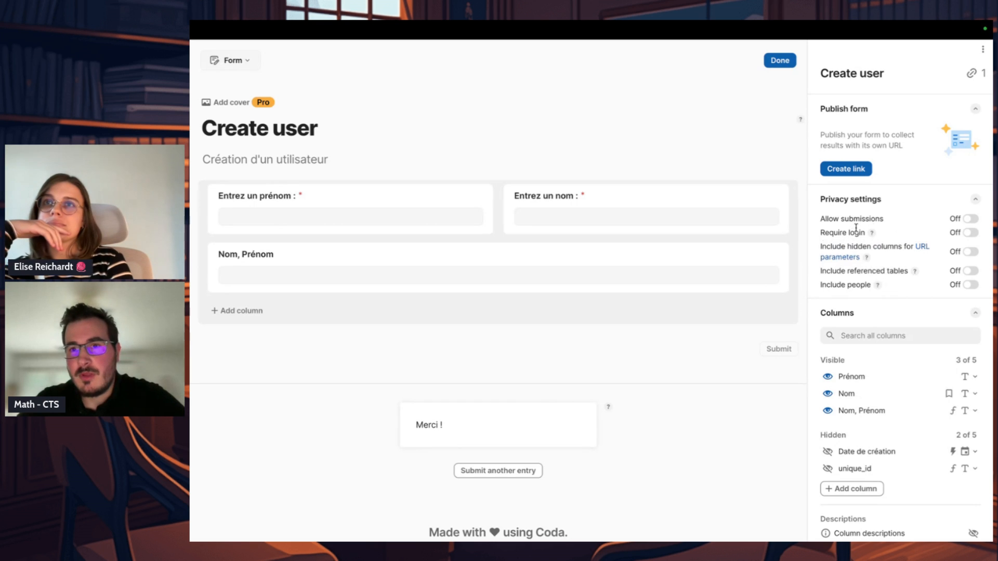
double_click(861, 219)
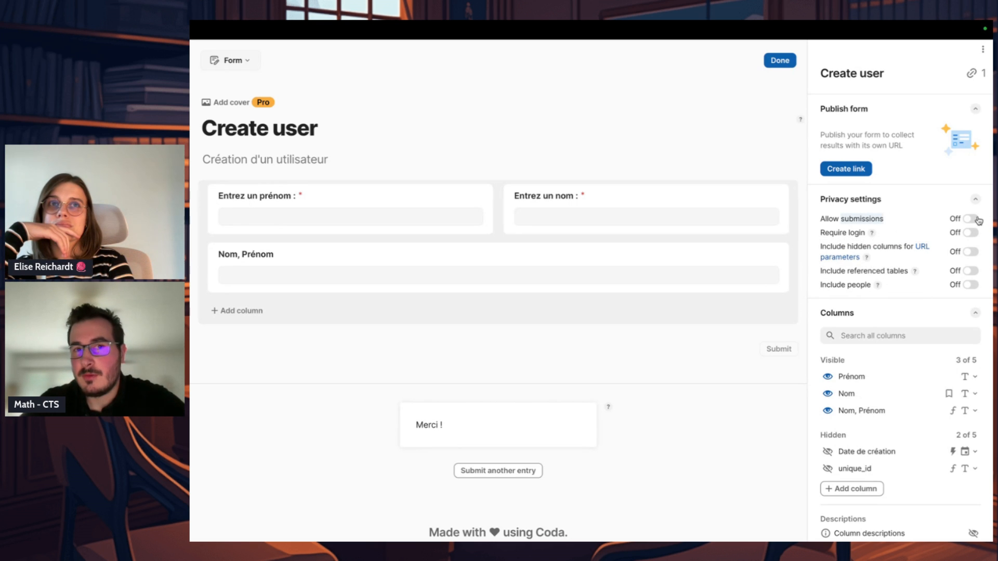
click(976, 220)
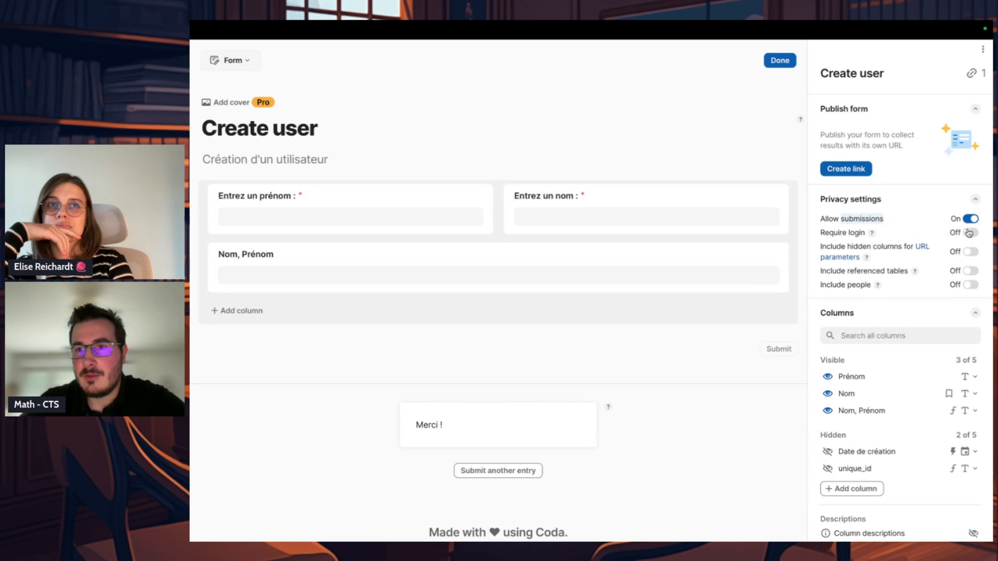
click(969, 233)
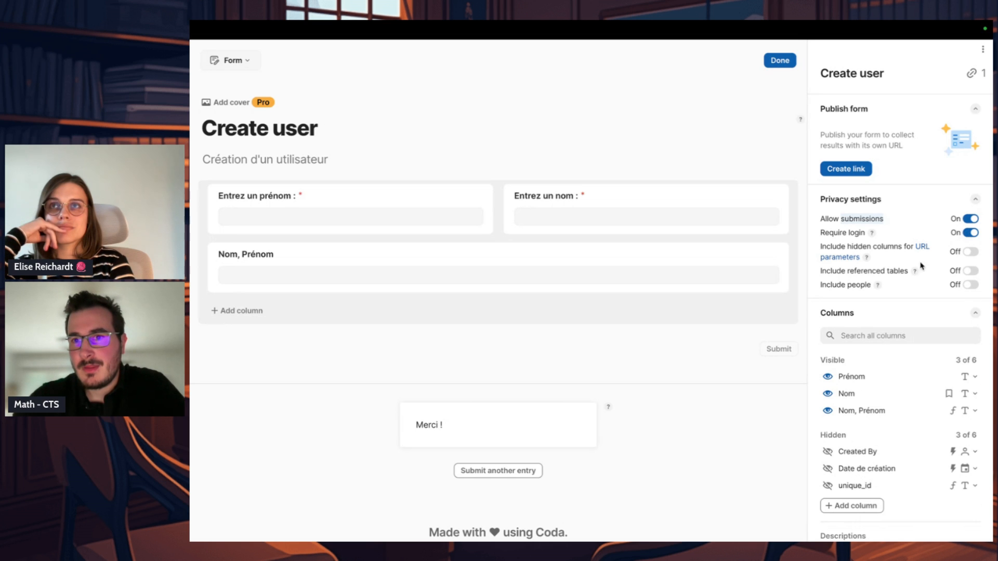
Step: Include hidden columns for URL parameters and referenced tables in the form, and check the explanation of including people
drag(897, 264, 822, 243)
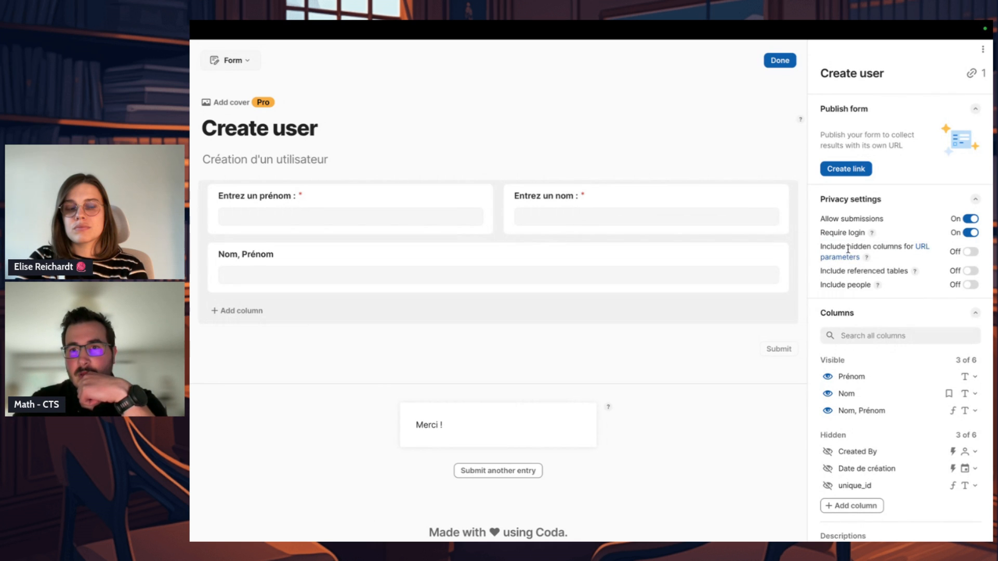
drag(837, 247, 880, 247)
click(970, 253)
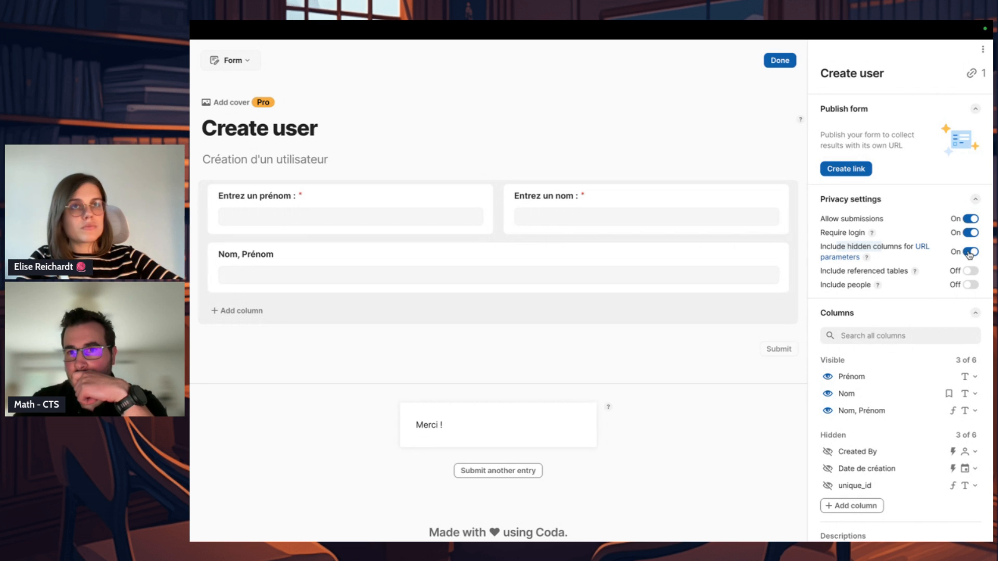
mouse_move(916, 275)
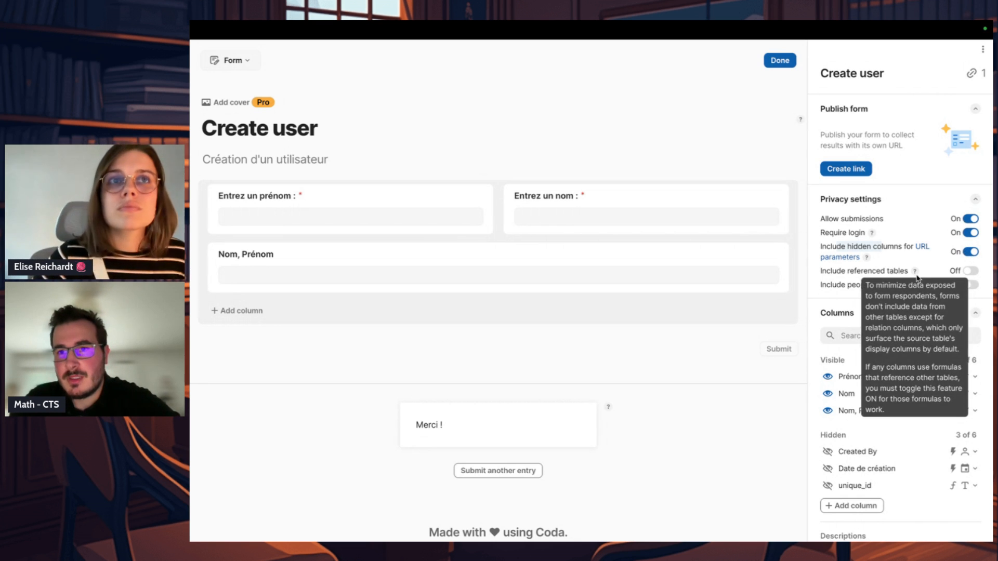
click(971, 270)
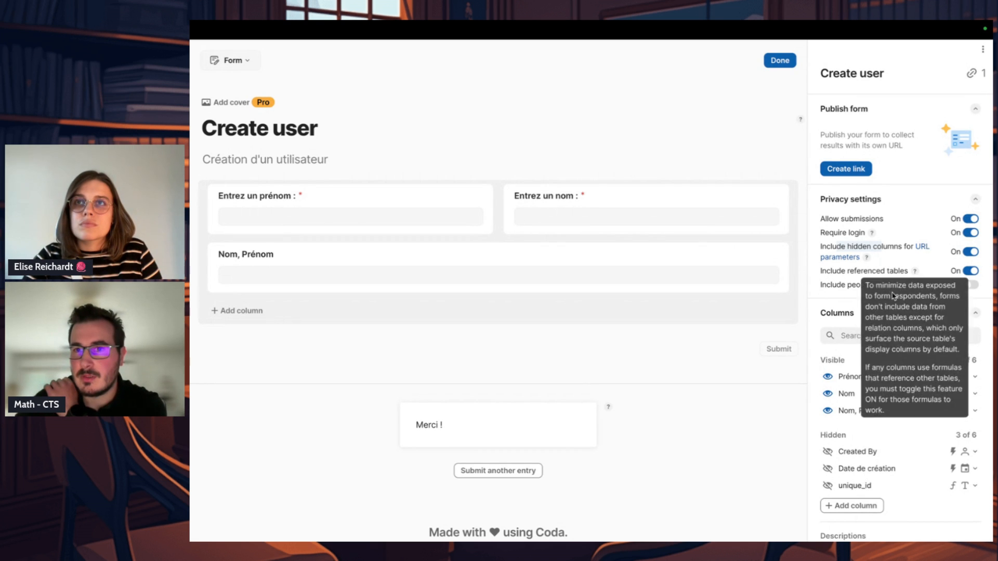
mouse_move(878, 287)
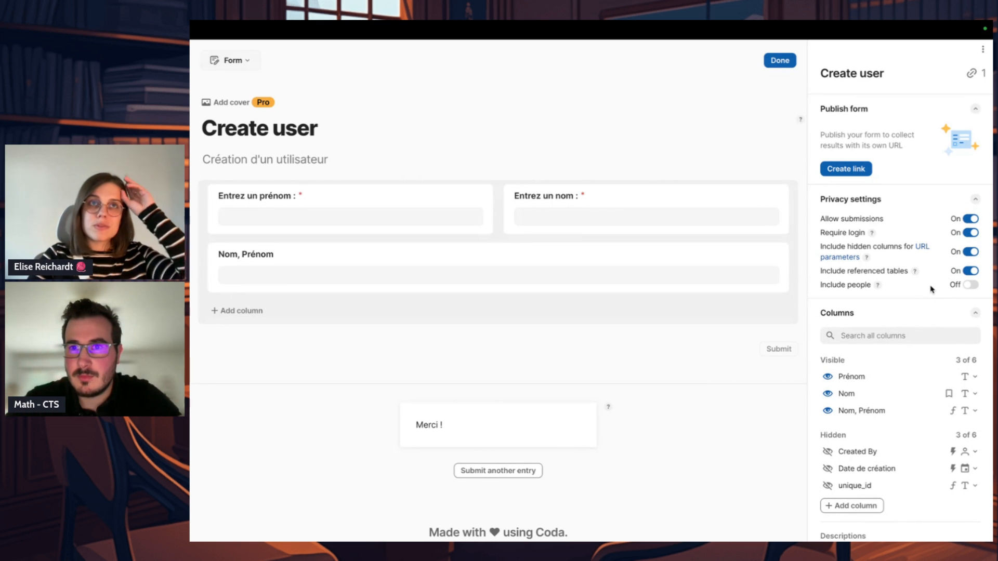
click(975, 204)
click(976, 204)
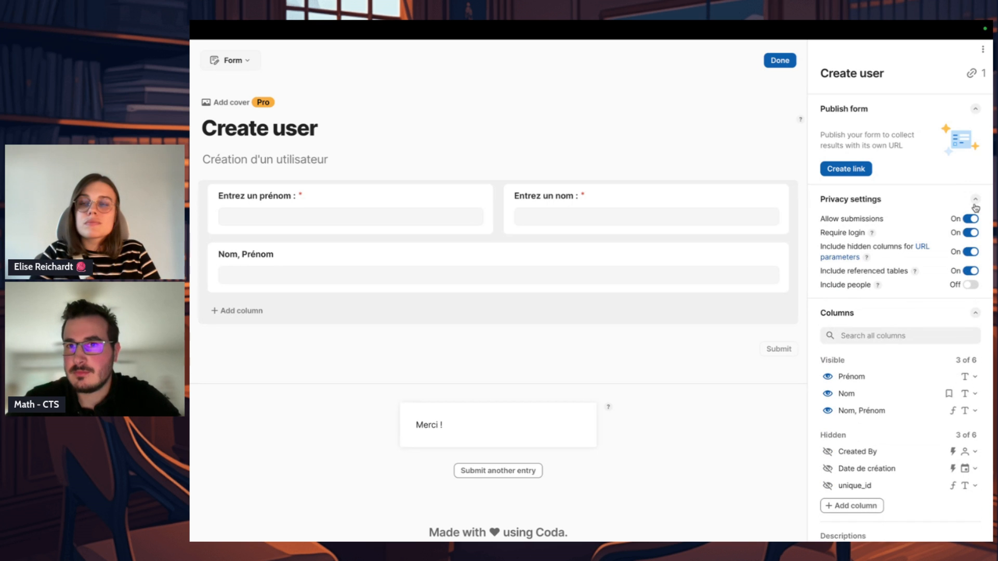
Step: Finish editing the form layout, and view the form's publishing options from the Introduction page before closing them
click(779, 60)
click(701, 281)
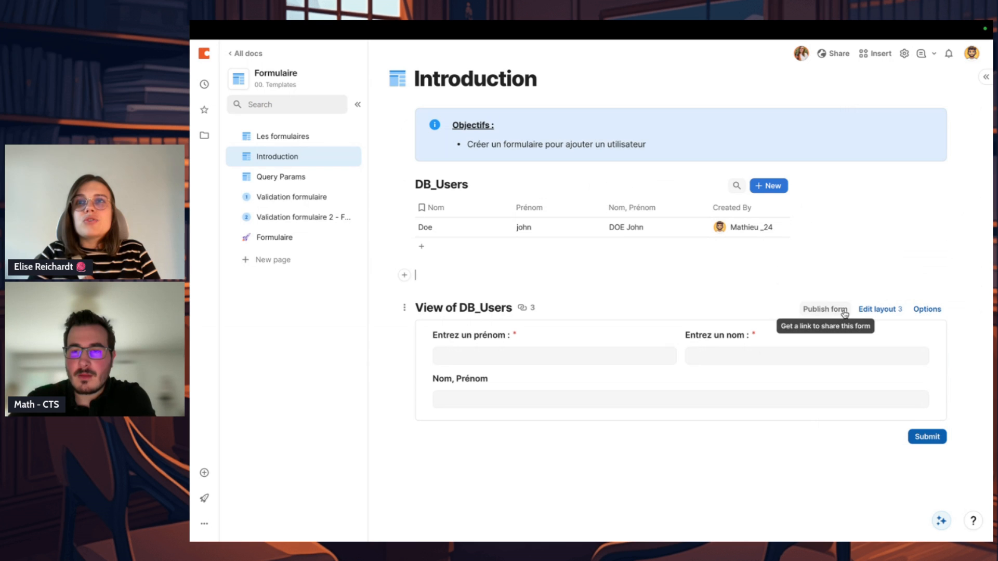
click(825, 309)
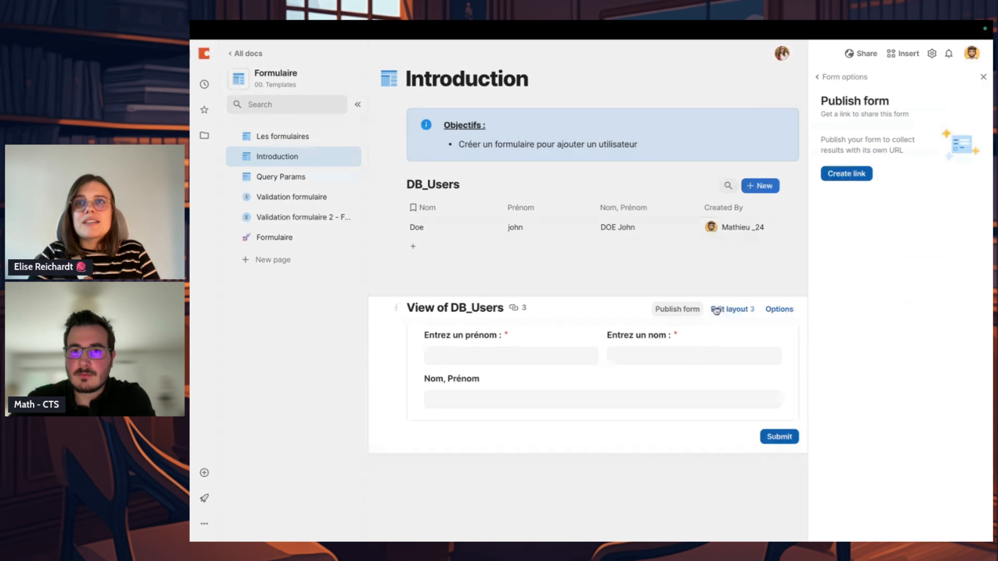
click(662, 310)
Step: Fill in the form's first name and last name fields with a sample user, without submitting
click(581, 351)
text(John)
click(699, 358)
text(Doe)
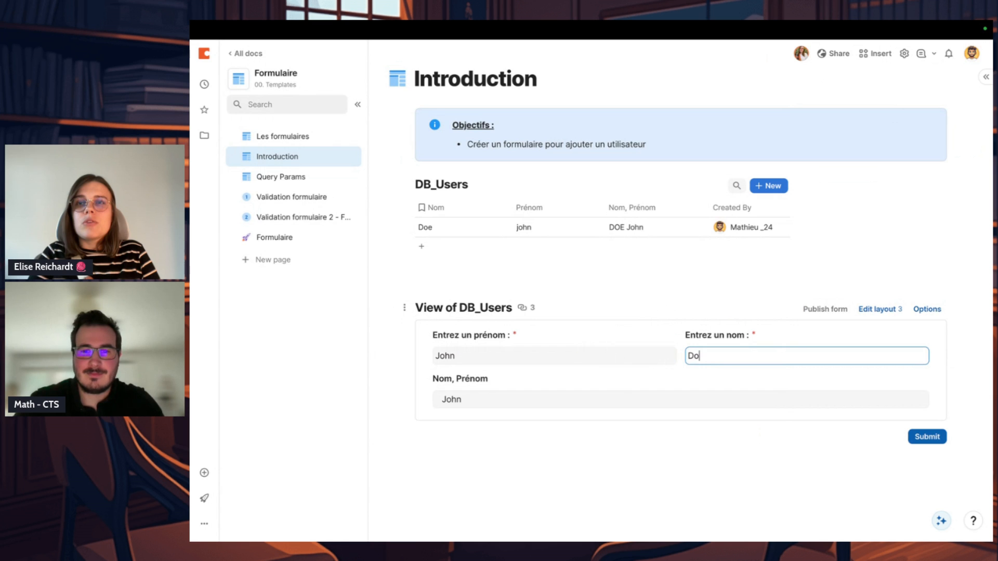
click(768, 438)
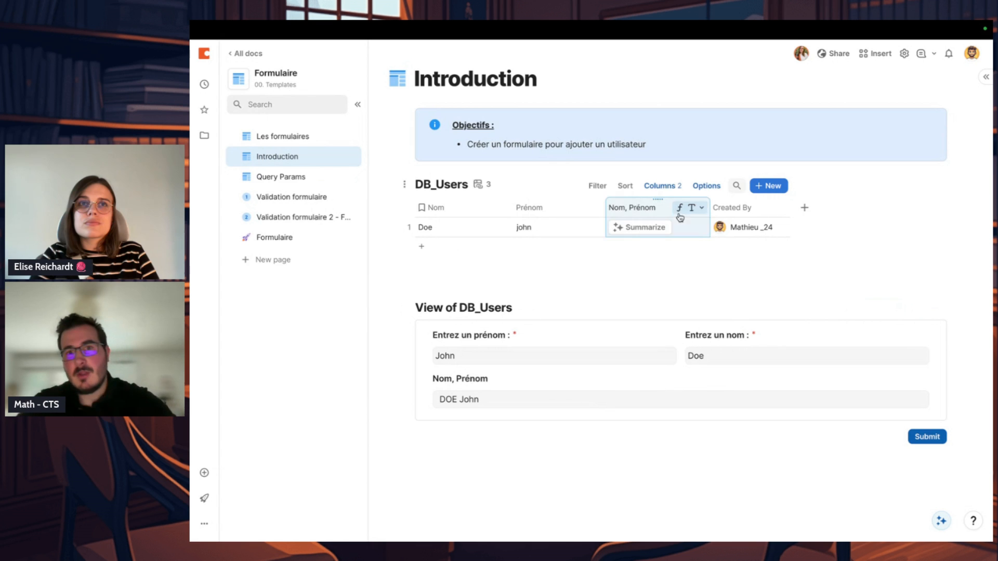
Step: Inspect the formula of the Nom, Prénom column in the DB_Users table and close it
click(688, 208)
click(700, 259)
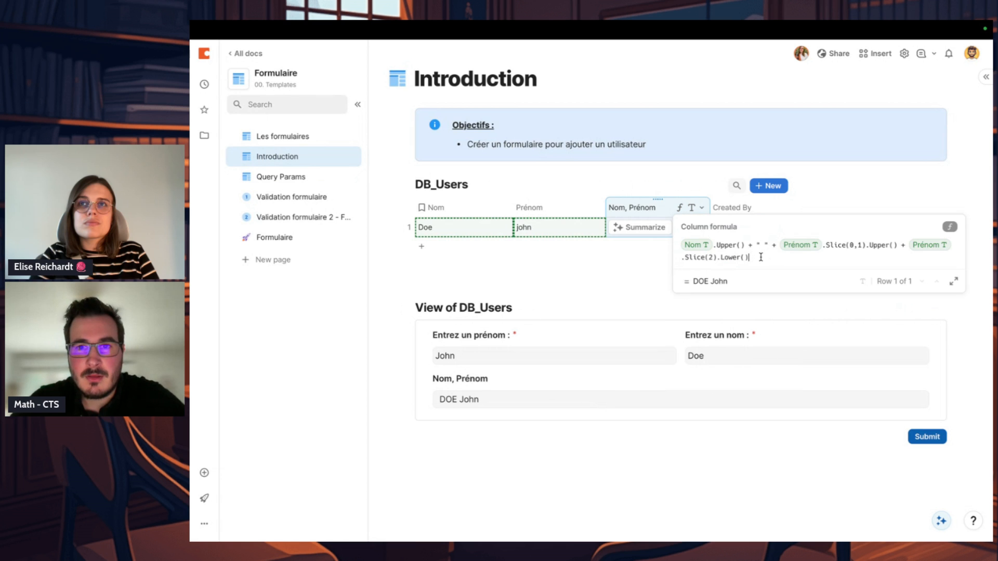
click(641, 265)
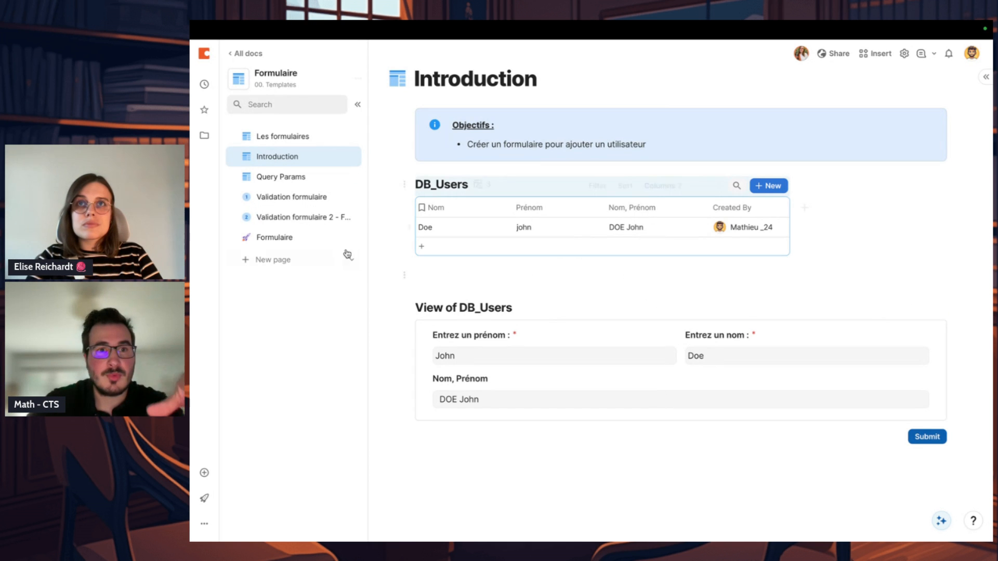
click(498, 281)
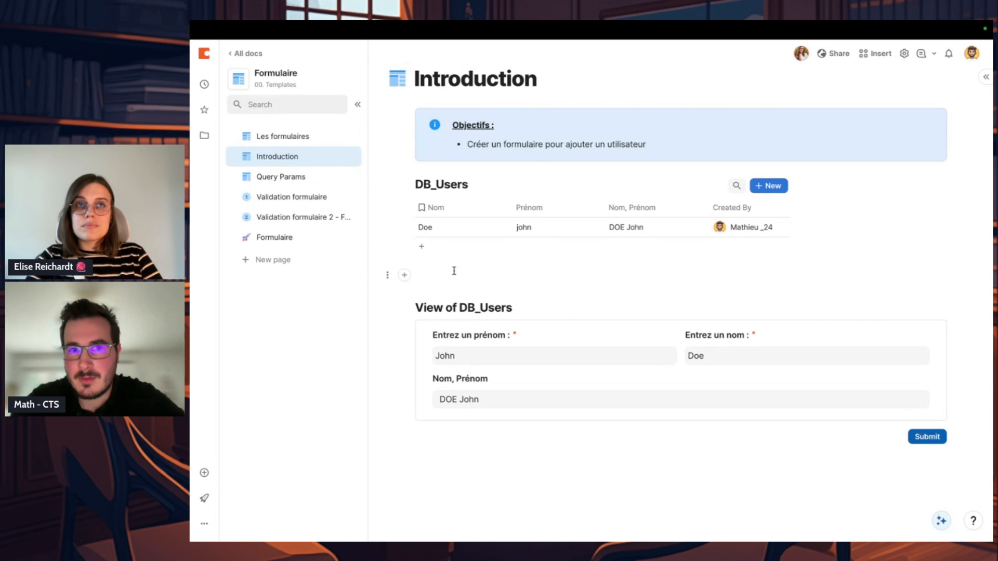
click(532, 361)
click(749, 346)
click(743, 351)
click(674, 449)
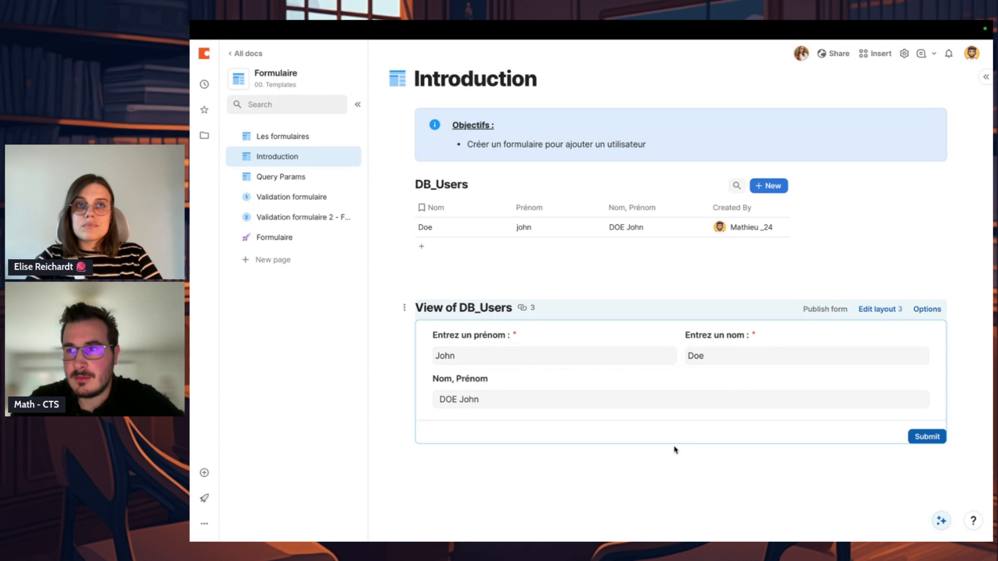
Step: Delete the blank line between the DB_Users table and the form view
click(608, 283)
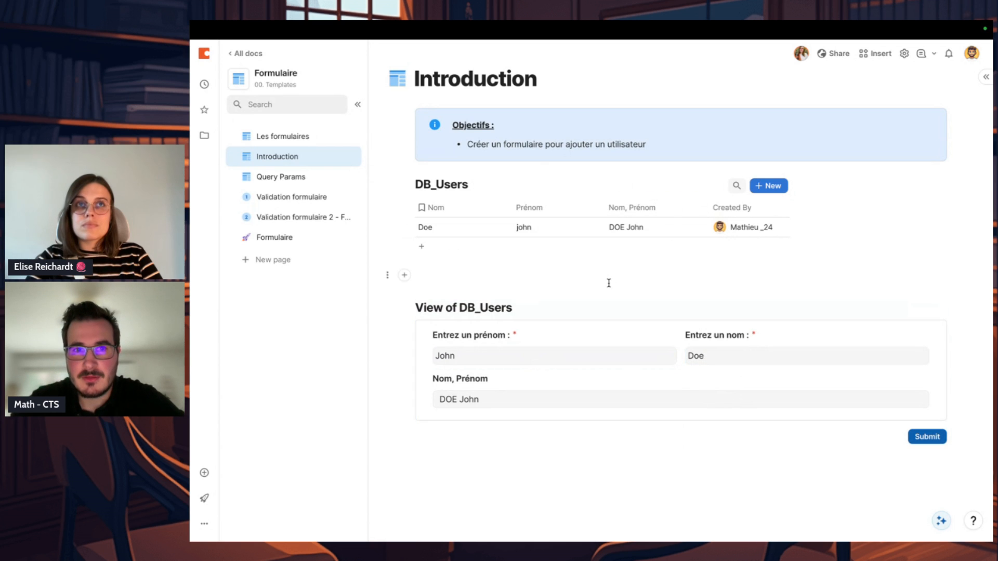
key(BackSpace)
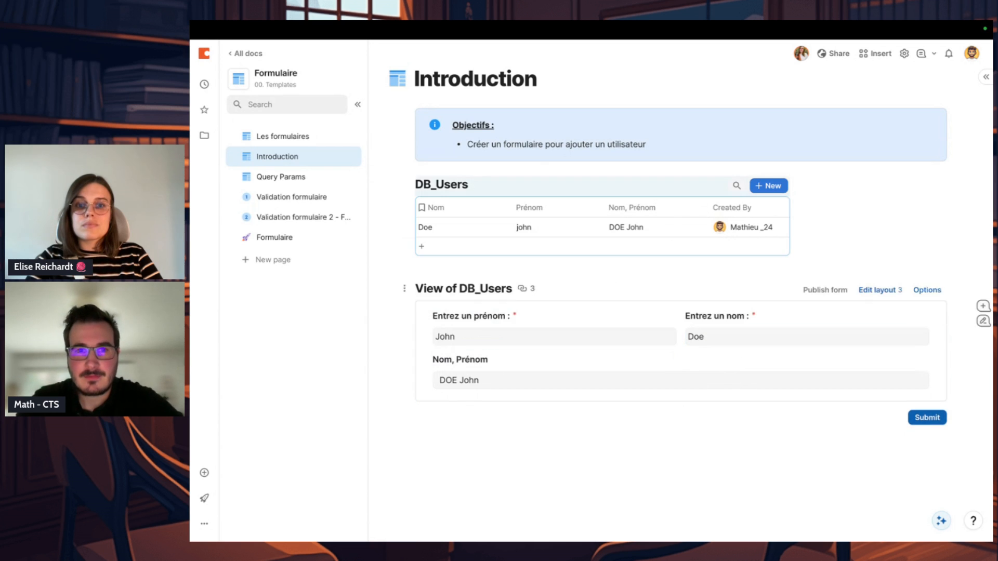
click(542, 434)
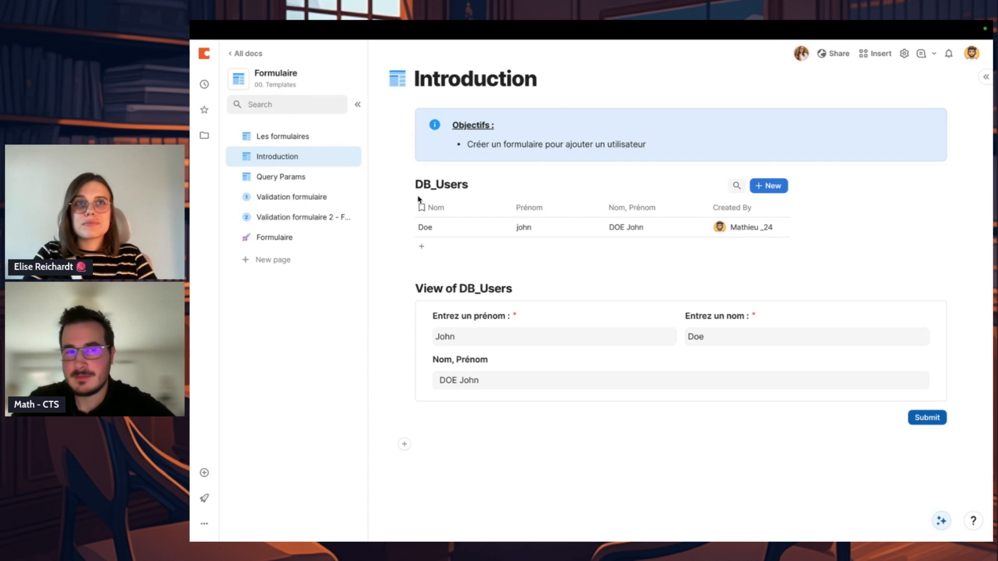
Step: Open the Query Params page and read through its two listed objectives
click(299, 179)
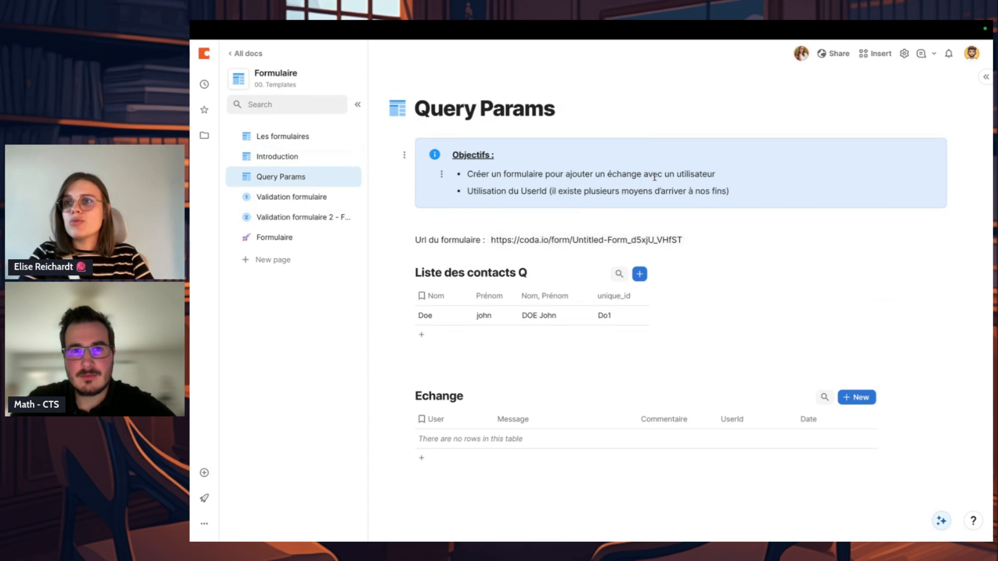
triple_click(732, 173)
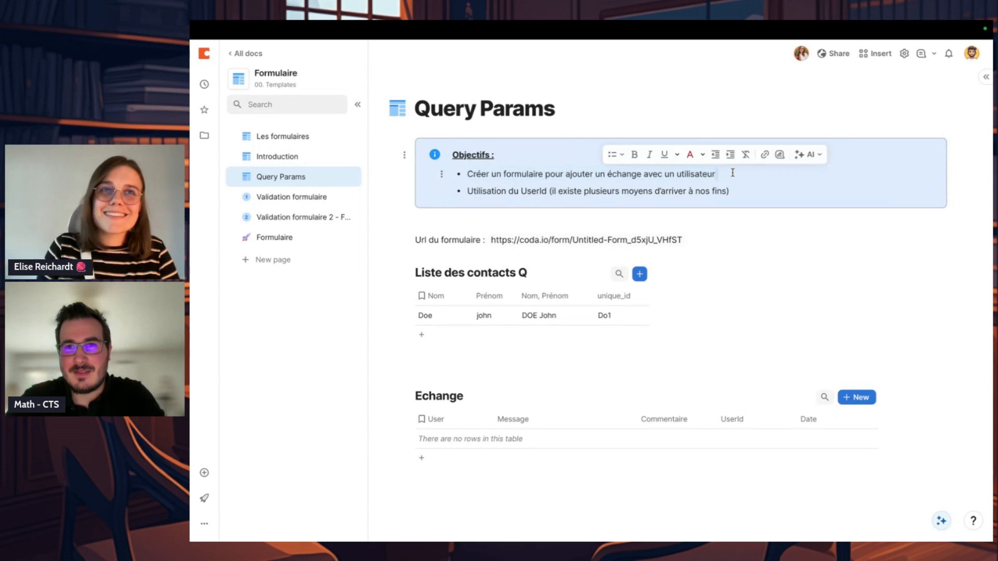
triple_click(733, 173)
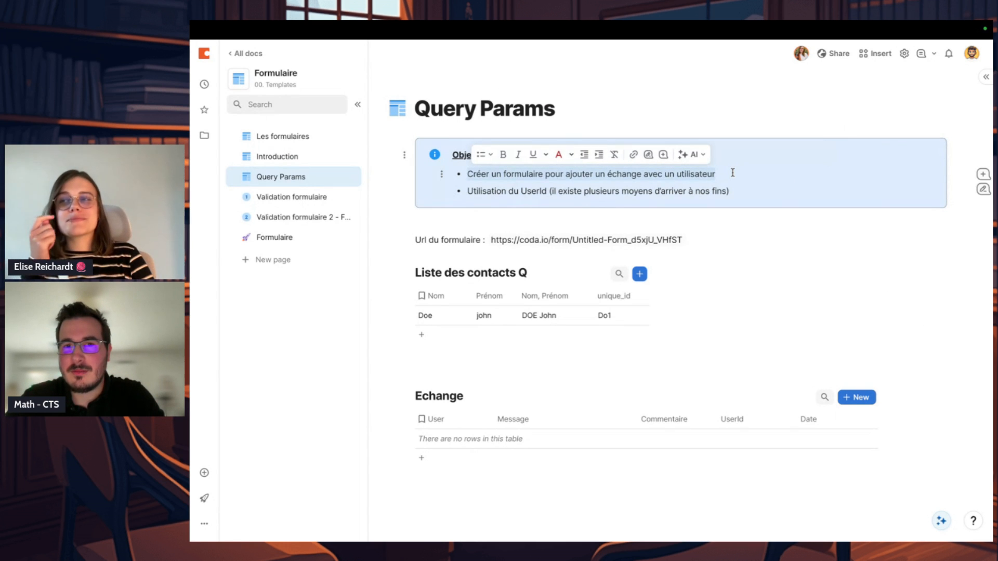
click(738, 191)
triple_click(739, 191)
click(739, 191)
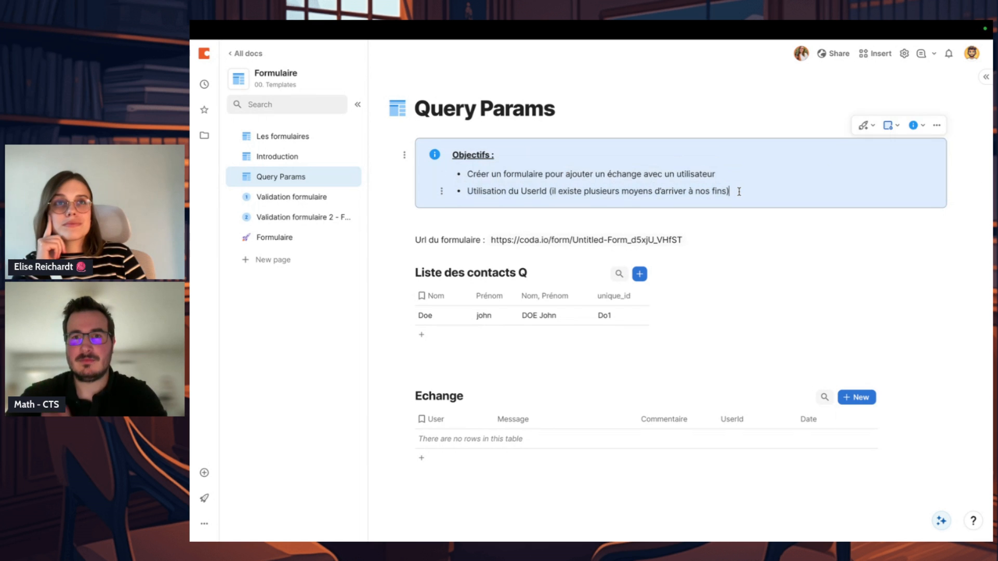
Step: Review the first objective and the existing contact's full-name and unique_id values in the Liste des contacts Q table
click(741, 240)
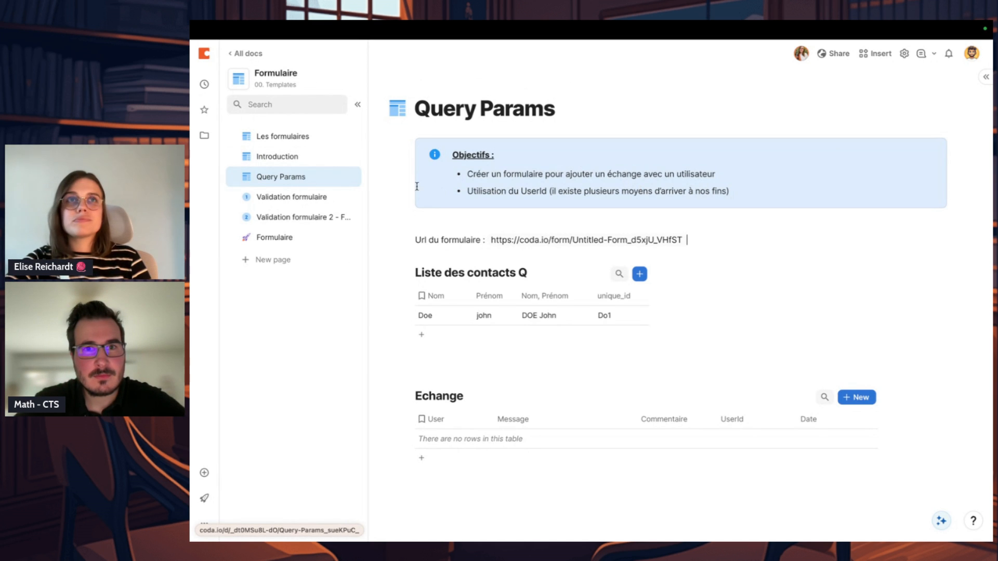
drag(729, 177, 464, 183)
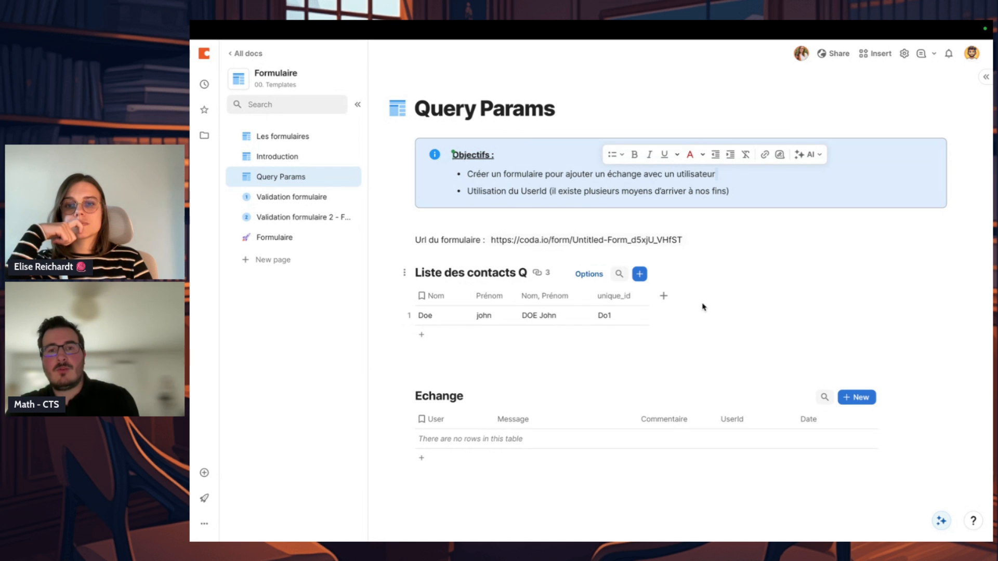
click(764, 260)
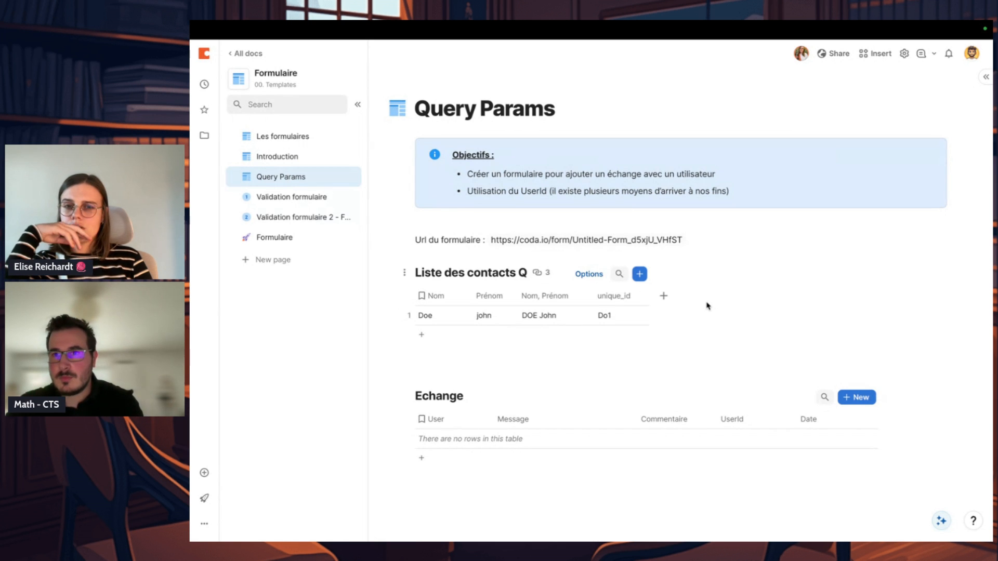
click(663, 296)
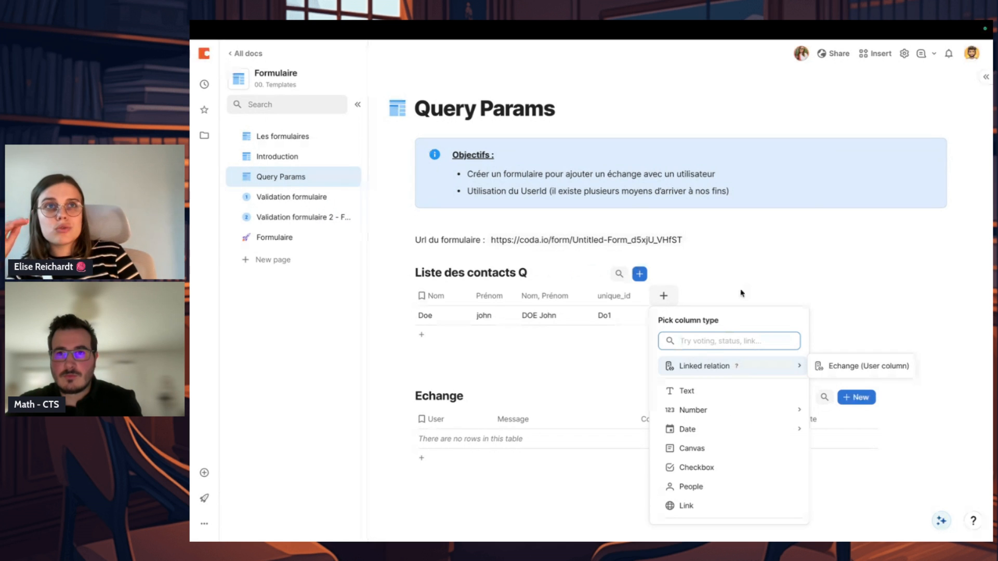
click(750, 266)
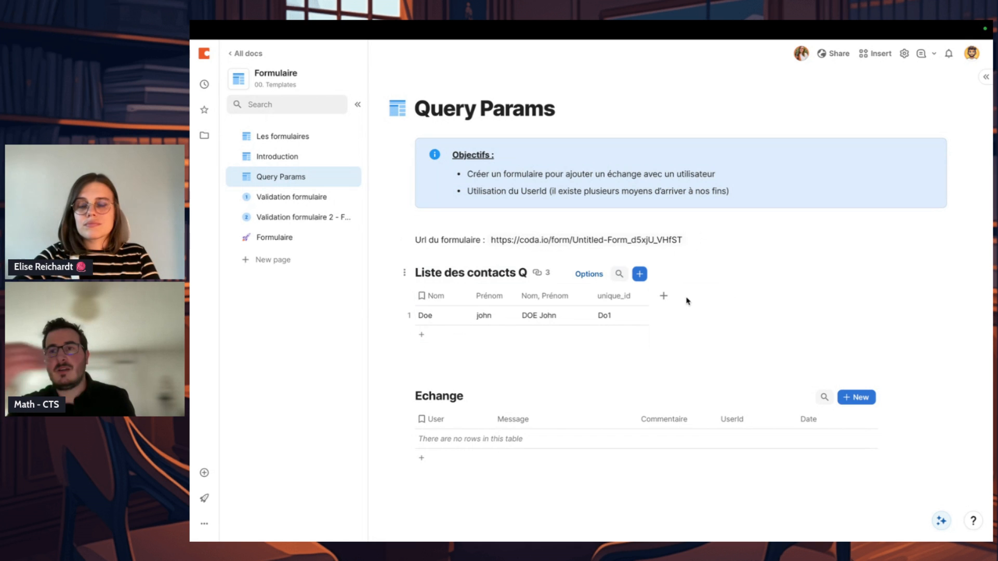
click(664, 296)
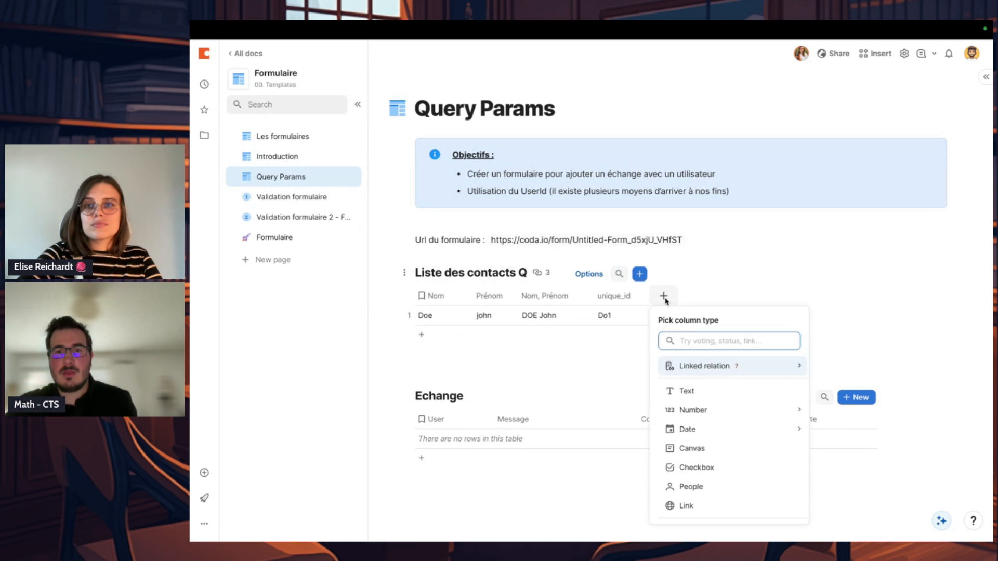
click(621, 318)
click(622, 318)
click(555, 318)
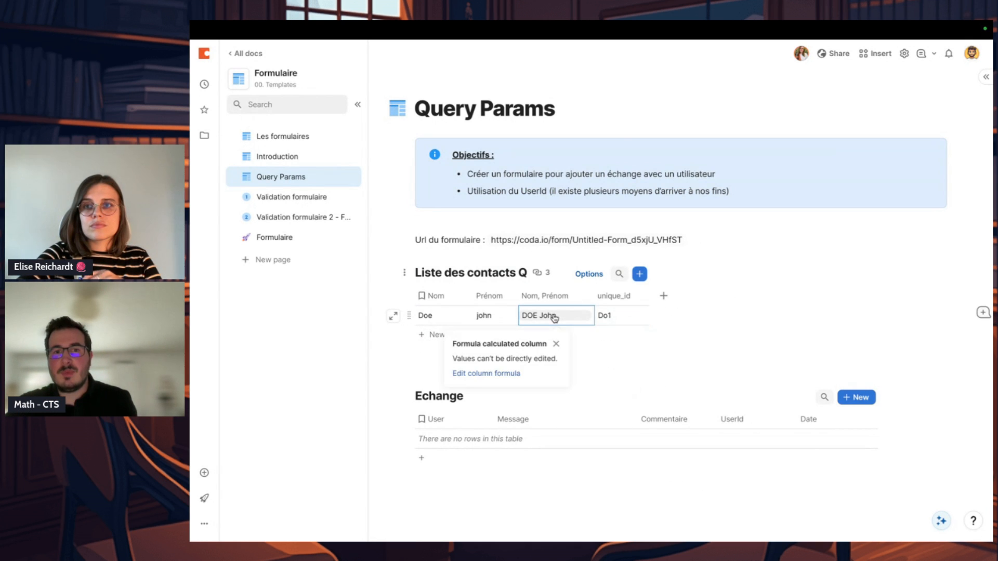
click(626, 317)
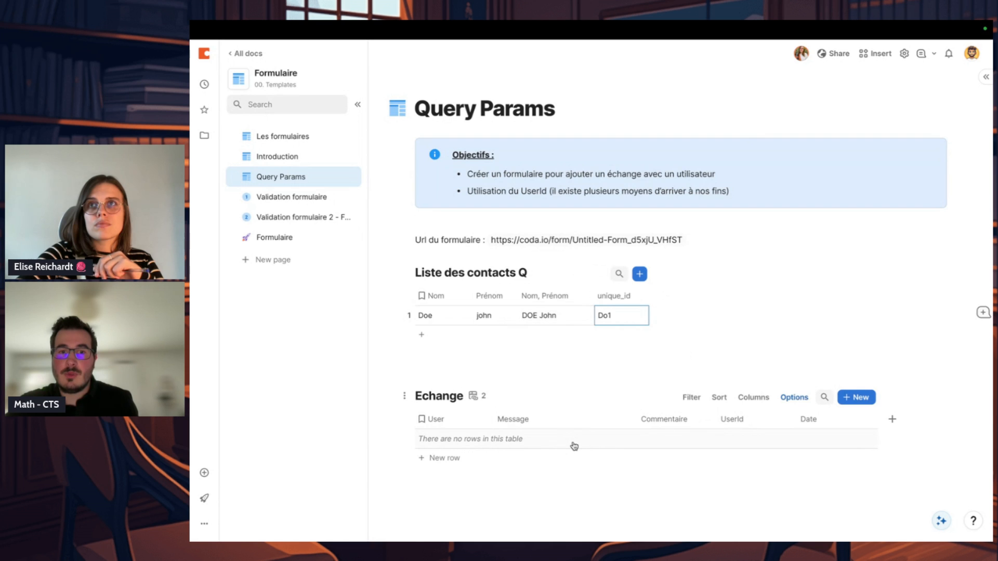
Step: Read the second objective about using the UserId and look over the Echange table on the Query Params page
click(536, 422)
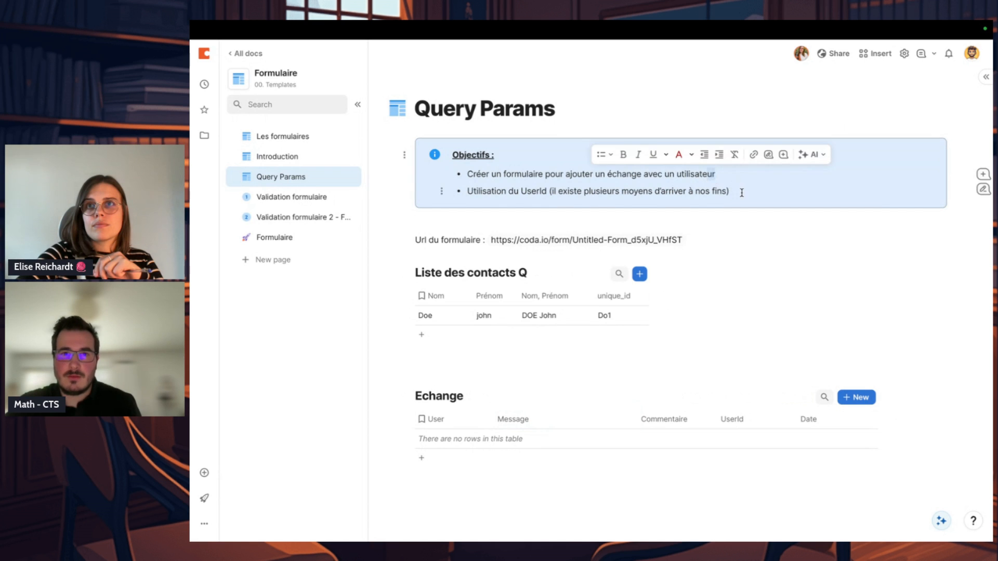
drag(730, 191, 571, 190)
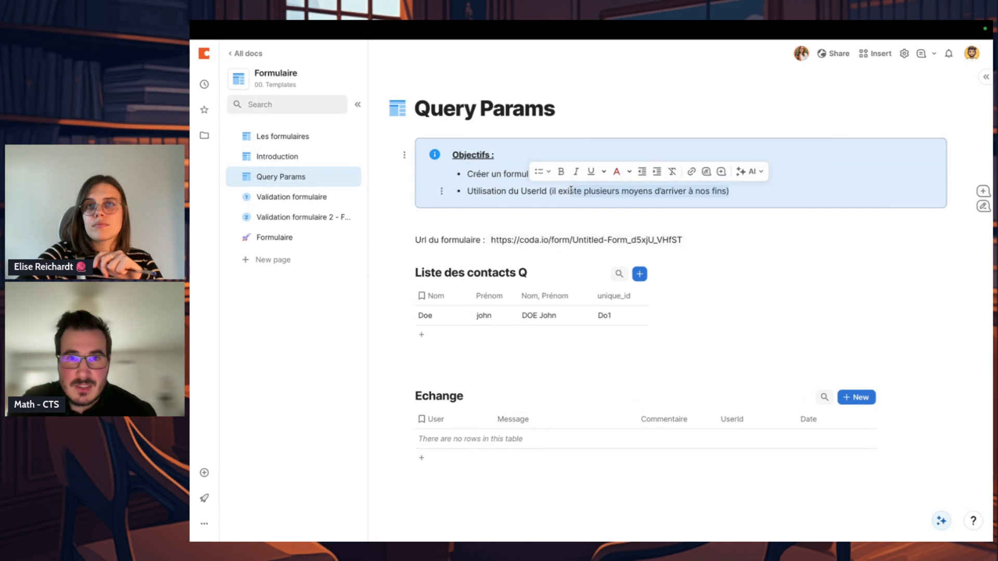
click(741, 187)
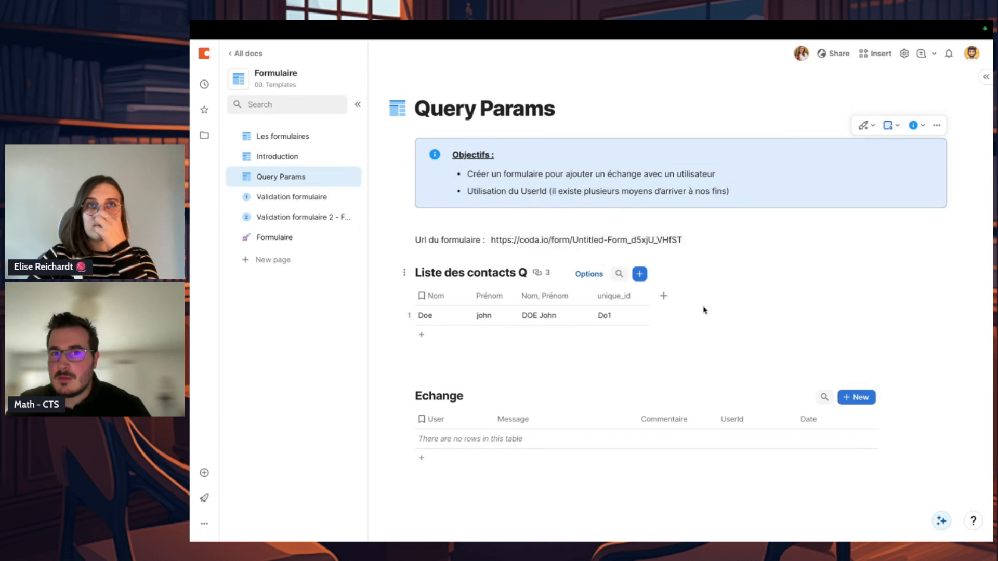
click(663, 295)
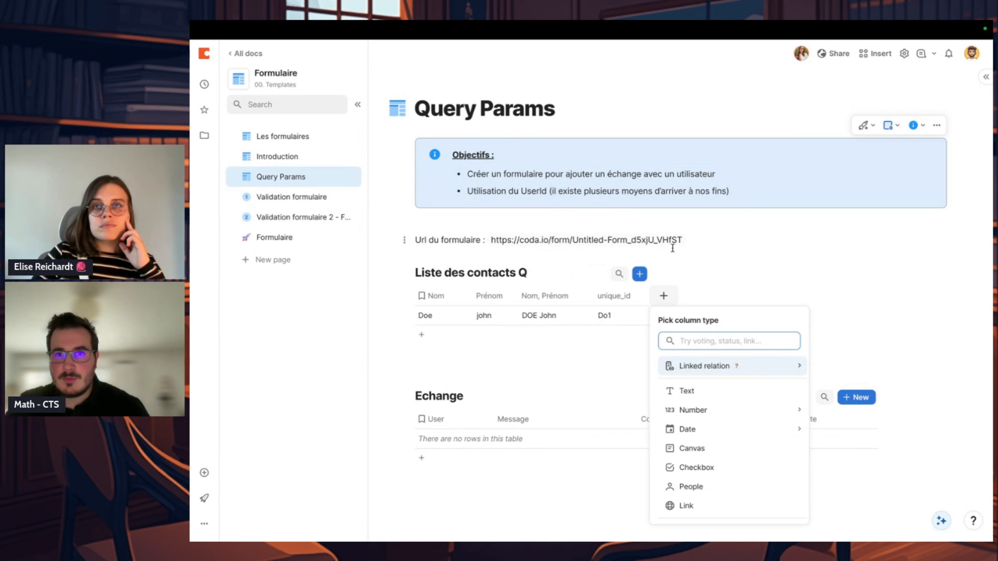
key(Escape)
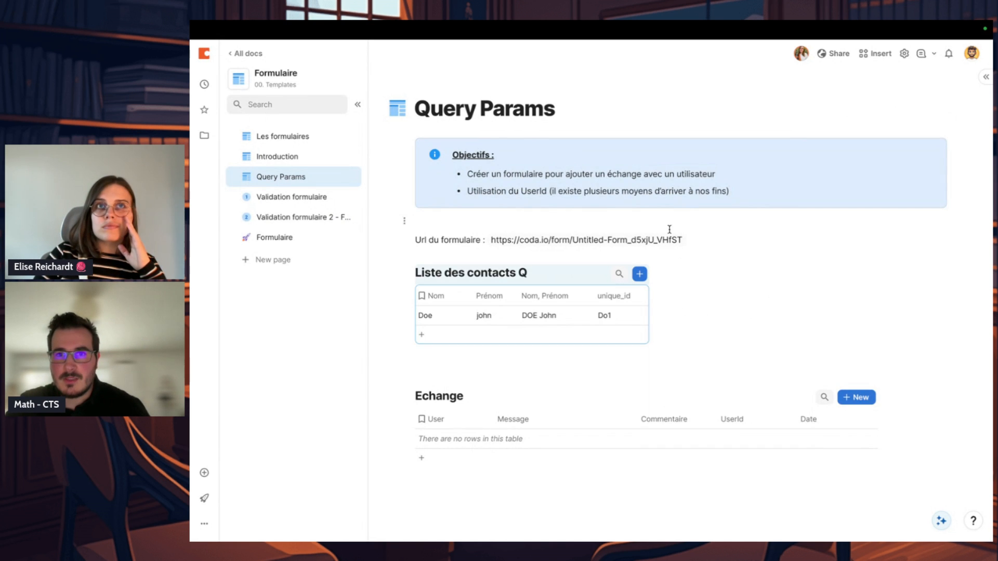
scroll(626, 370, down, 1)
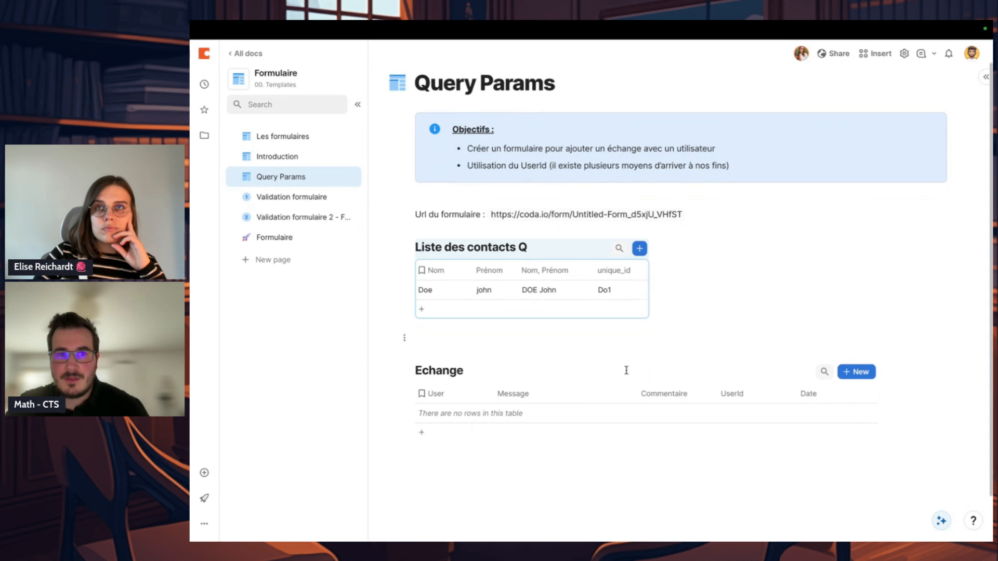
Step: Open the Formulaire page and examine the form's Message, Commentaire and UserId fields
click(324, 240)
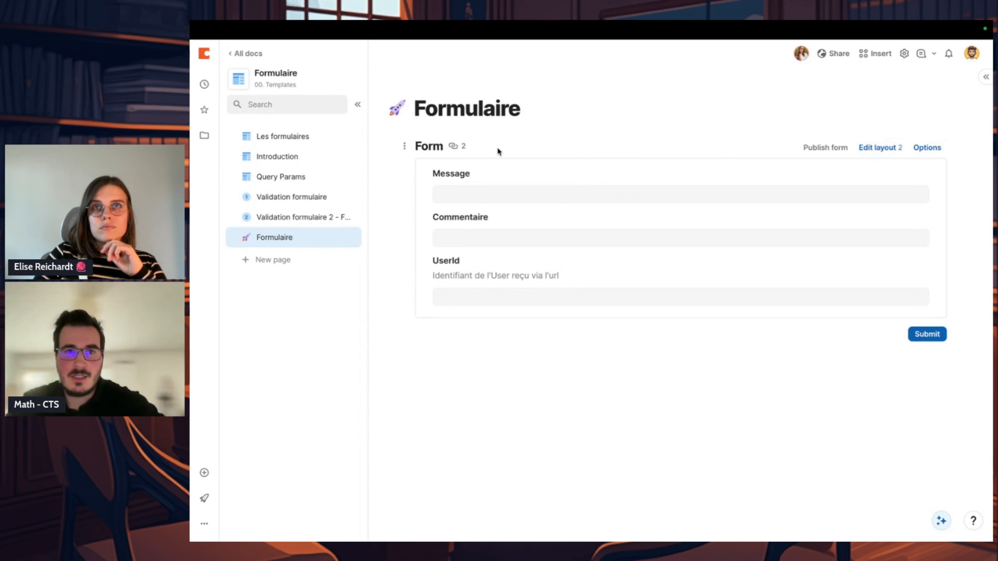
click(493, 200)
click(494, 234)
click(592, 294)
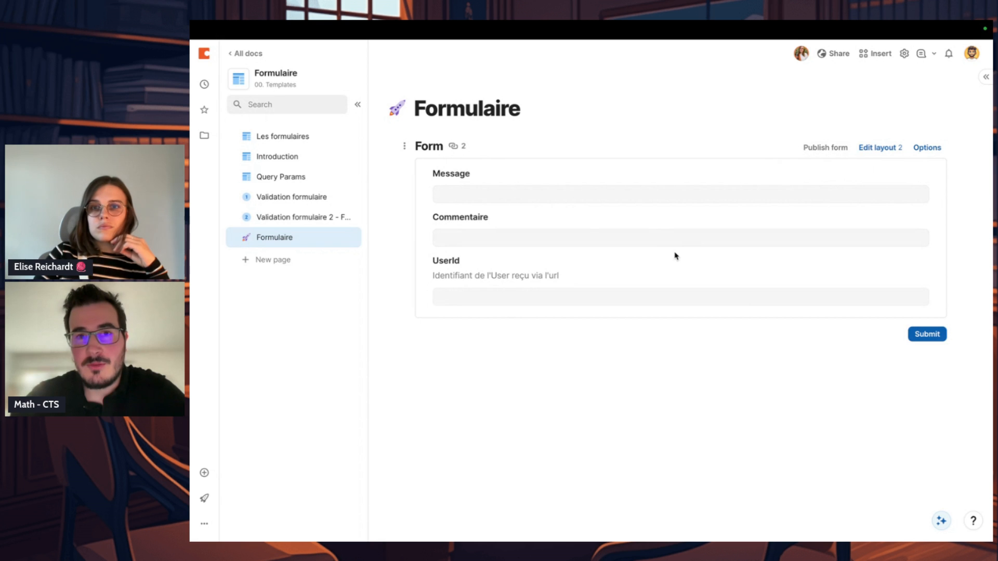
Step: Copy the share link of the published form on the Formulaire page and close the publishing options
click(300, 176)
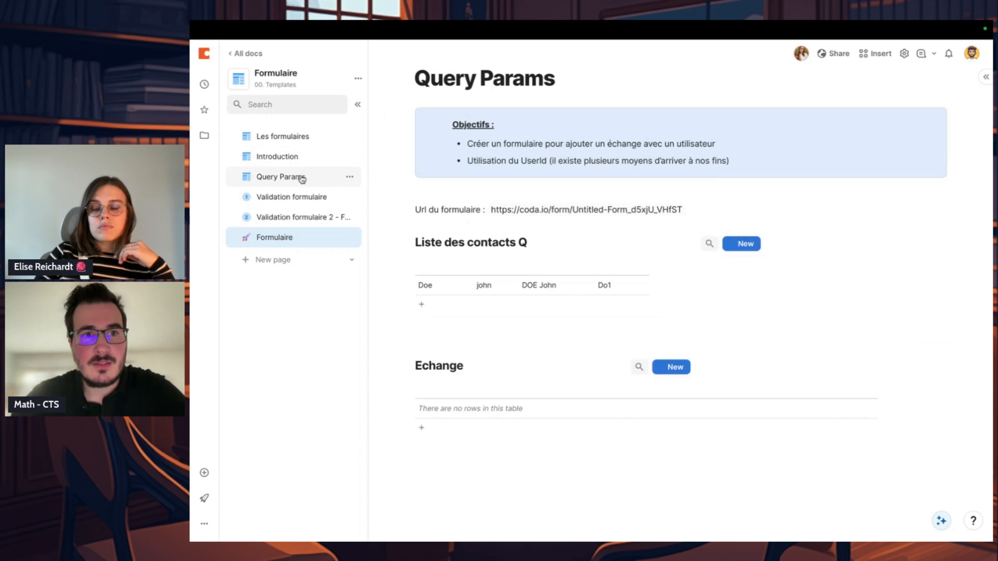
click(312, 237)
click(834, 151)
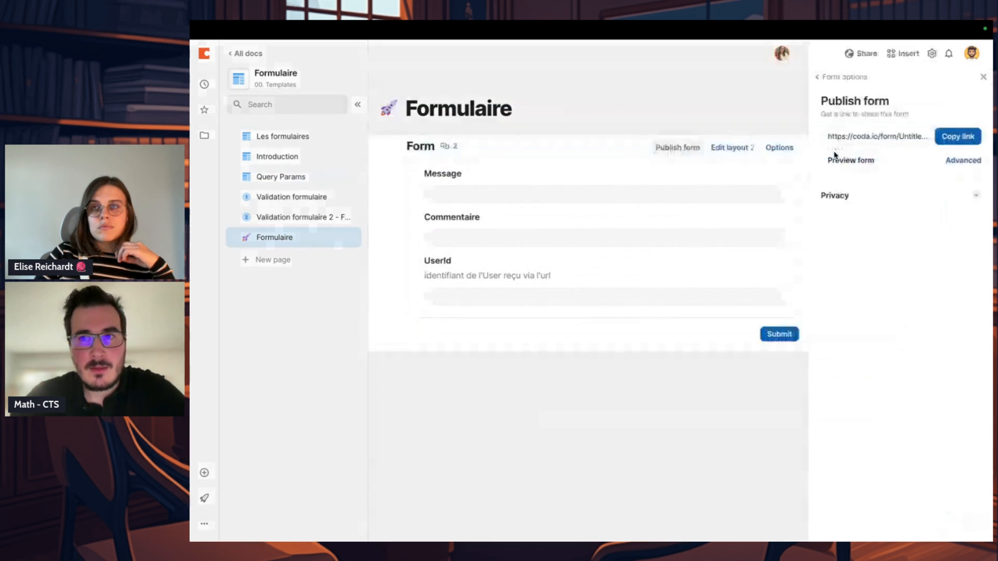
click(945, 135)
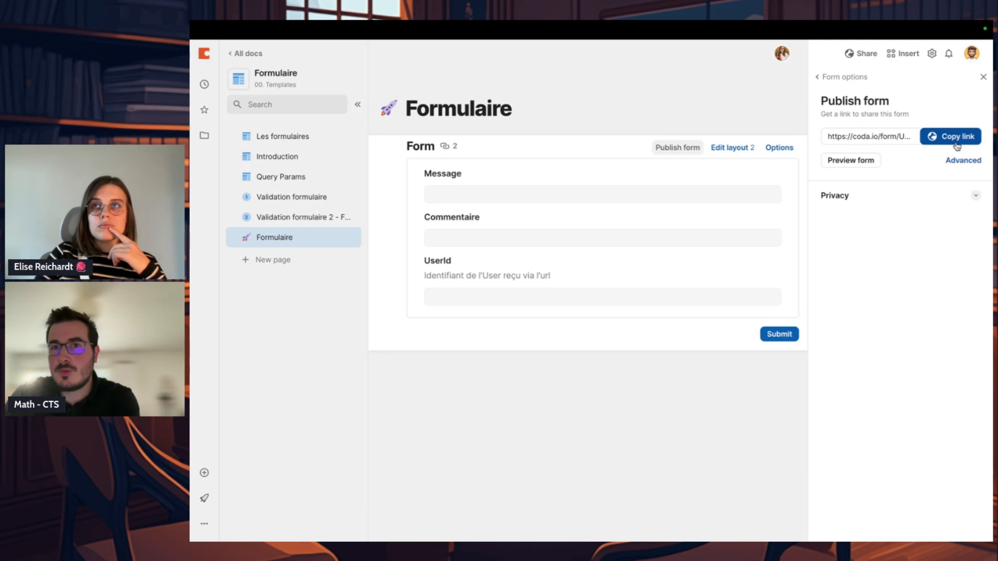
click(686, 354)
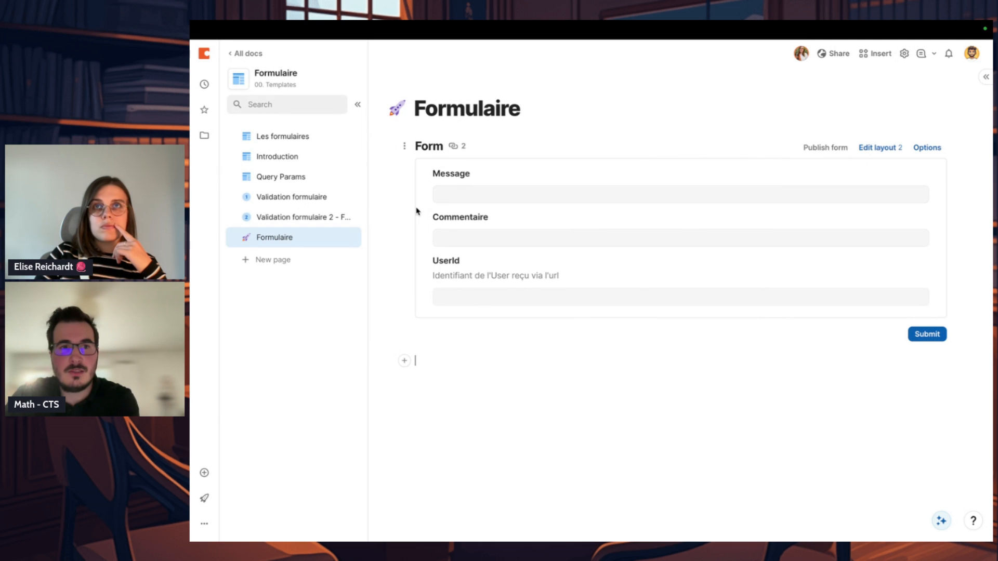
Step: Return to the Query Params page and inspect the name and formula behind the form URL, then close the formula editor
click(306, 217)
click(315, 200)
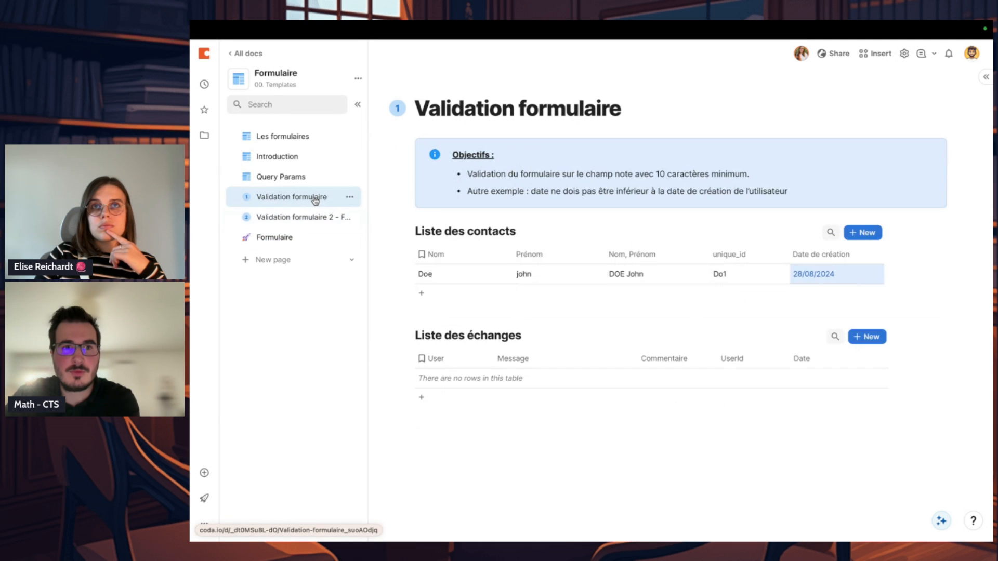
click(269, 179)
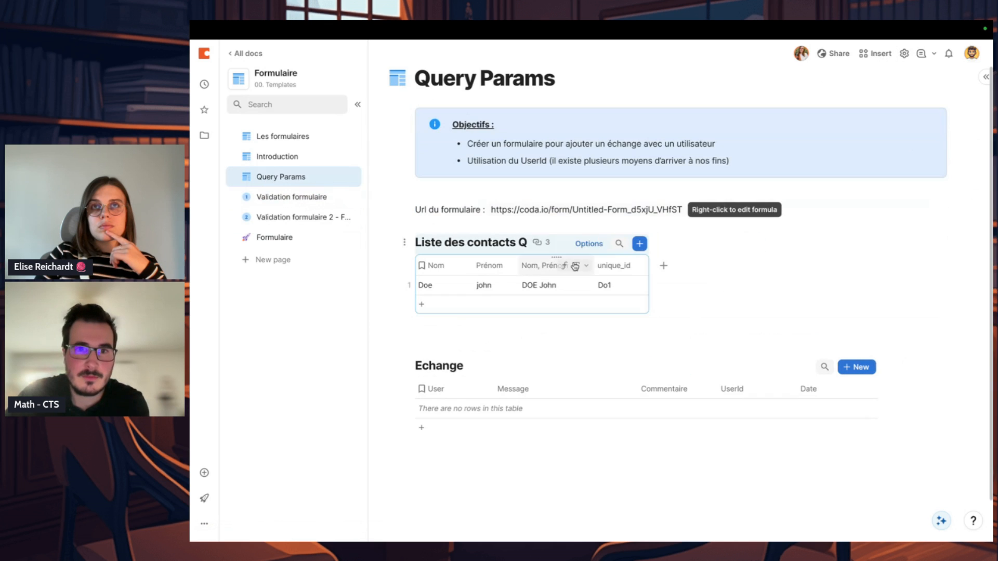
right_click(639, 215)
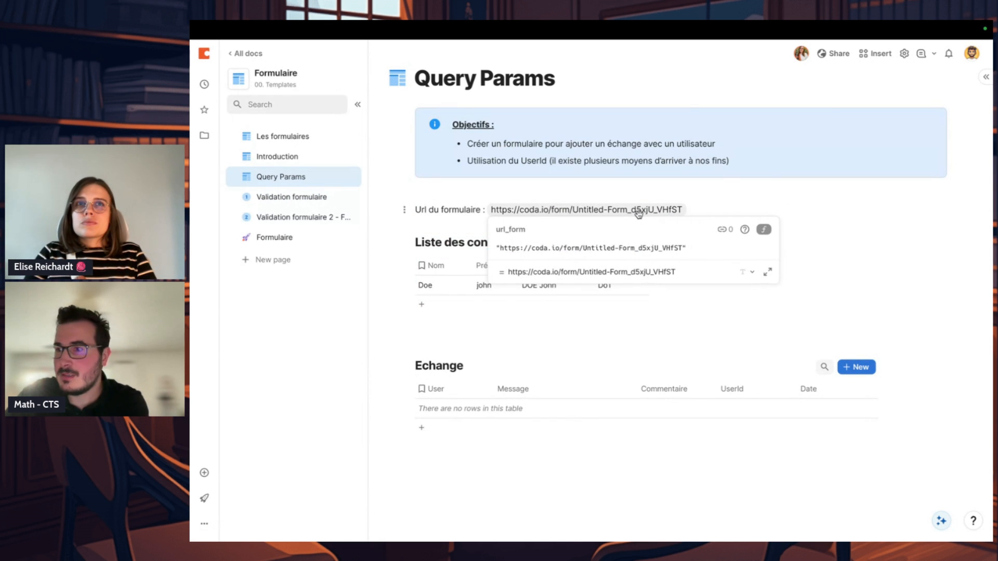
click(712, 202)
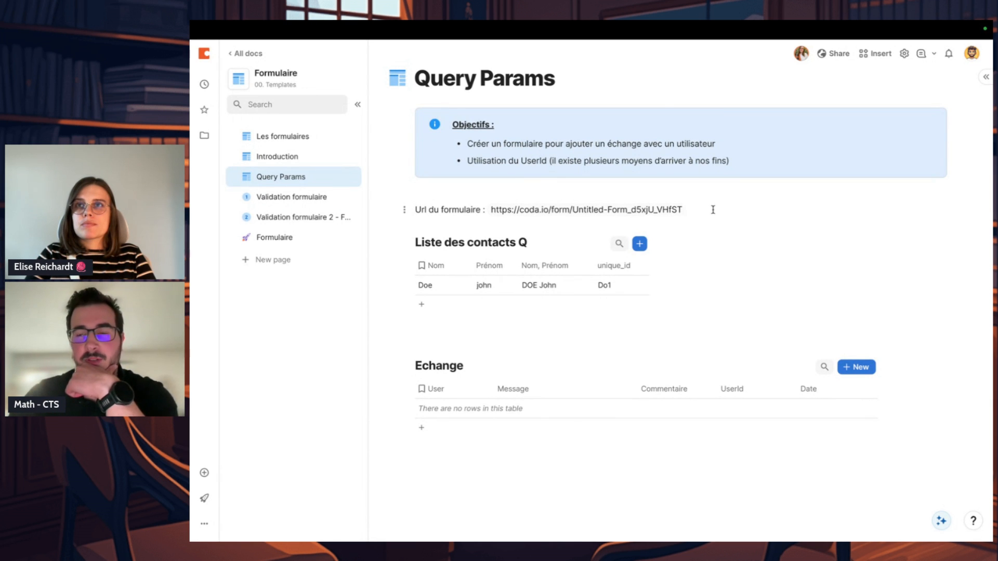
right_click(667, 213)
triple_click(592, 247)
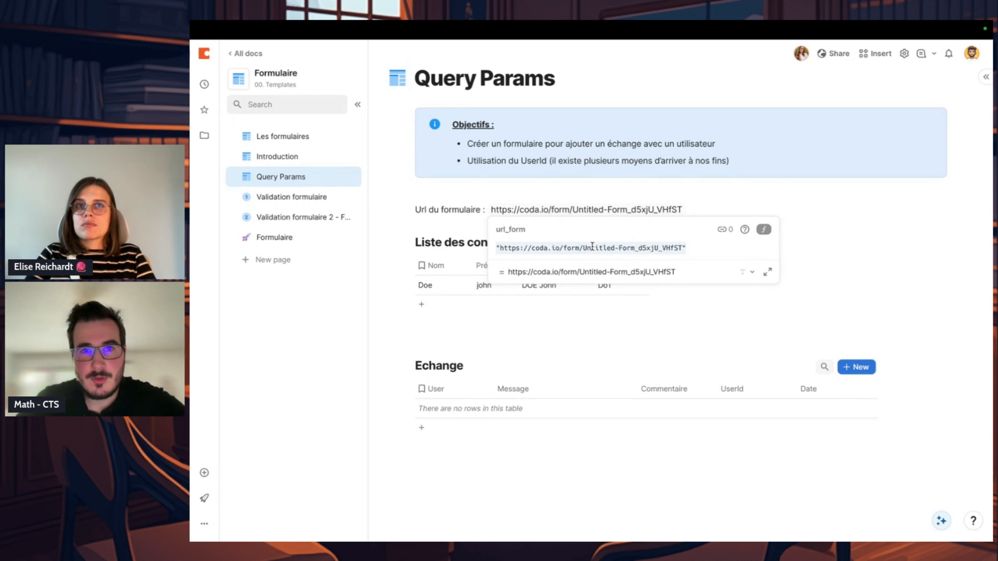
double_click(524, 231)
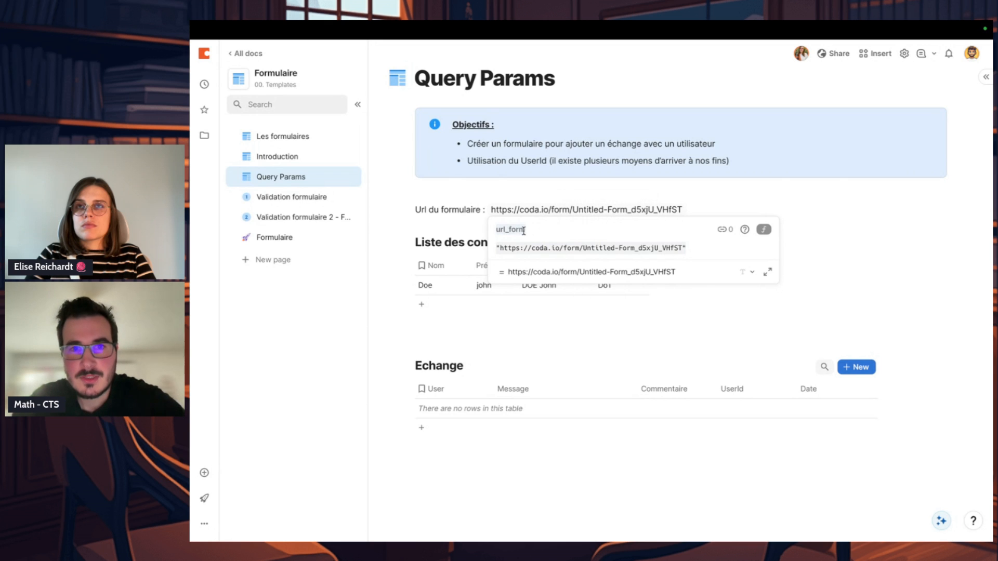
click(653, 196)
Step: Add a Button column to the Liste des contacts Q table and leave its settings at their defaults
click(663, 266)
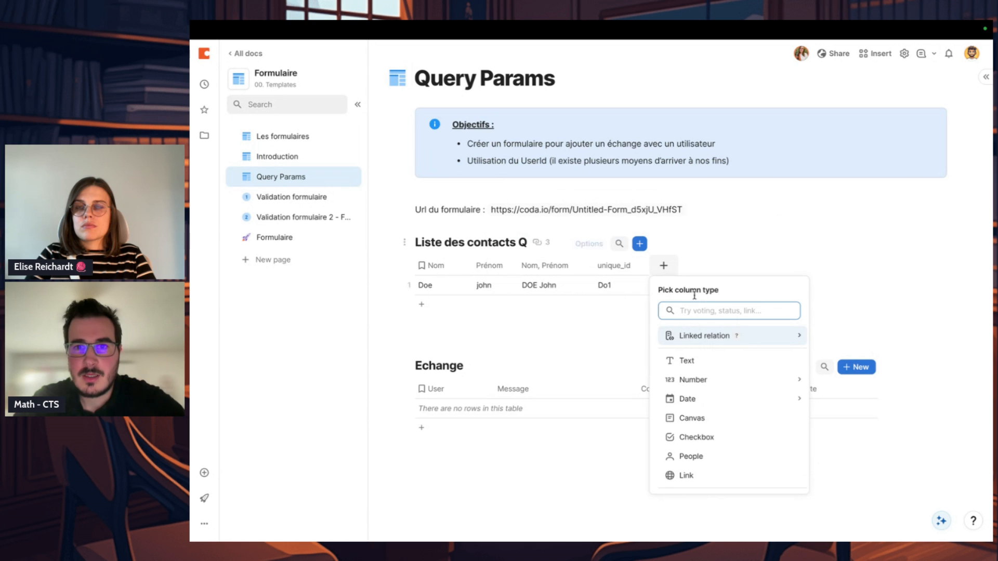
text(but)
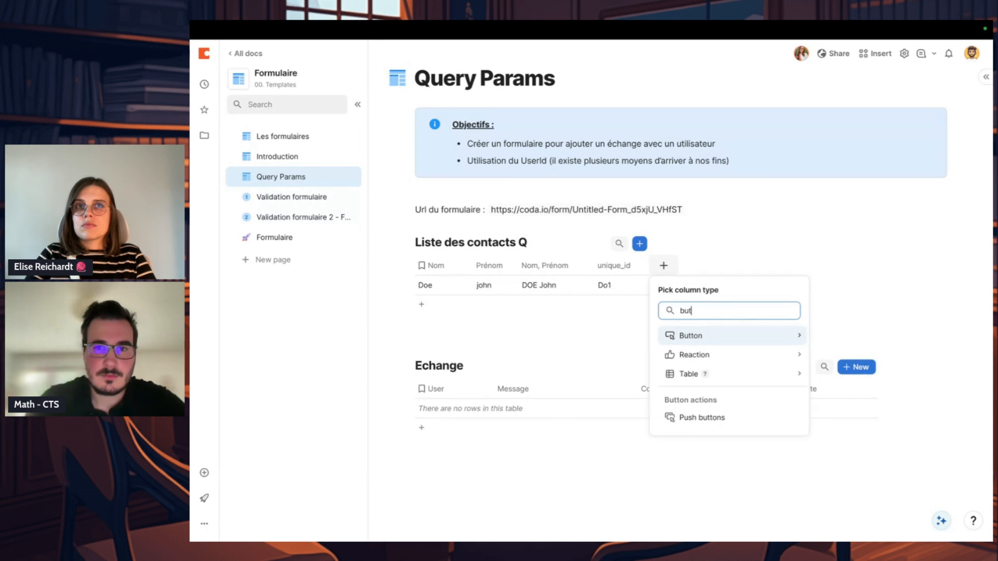
mouse_move(720, 335)
click(850, 337)
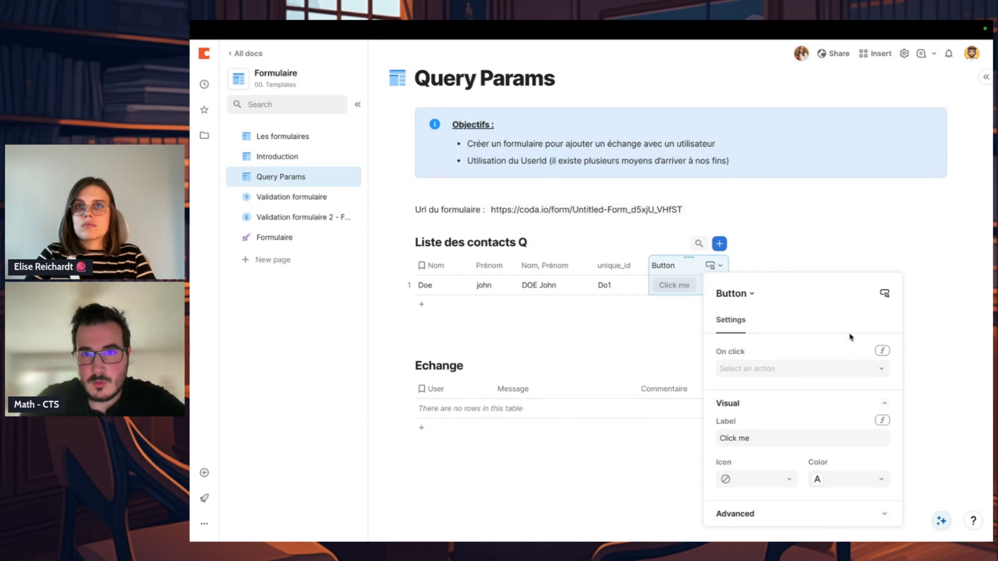
click(693, 270)
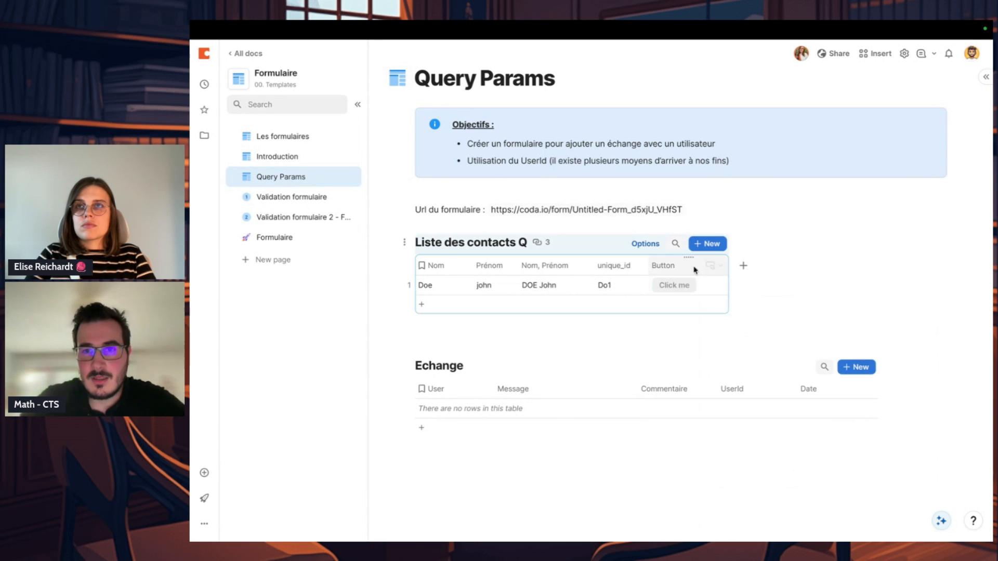
Step: Add a second contact row to Liste des contacts Q and enter the contact's first name and last name
click(660, 305)
click(491, 306)
text(Tes)
double_click(481, 302)
key(shift+Tab)
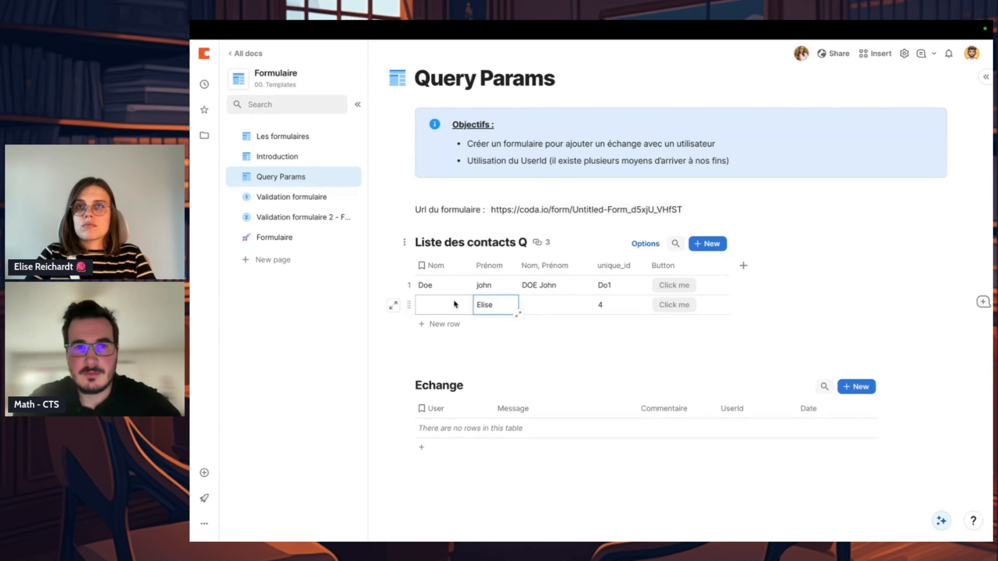
key(Return)
Step: Compare the unique_id values of both contacts and check the first contact's button cell
click(626, 305)
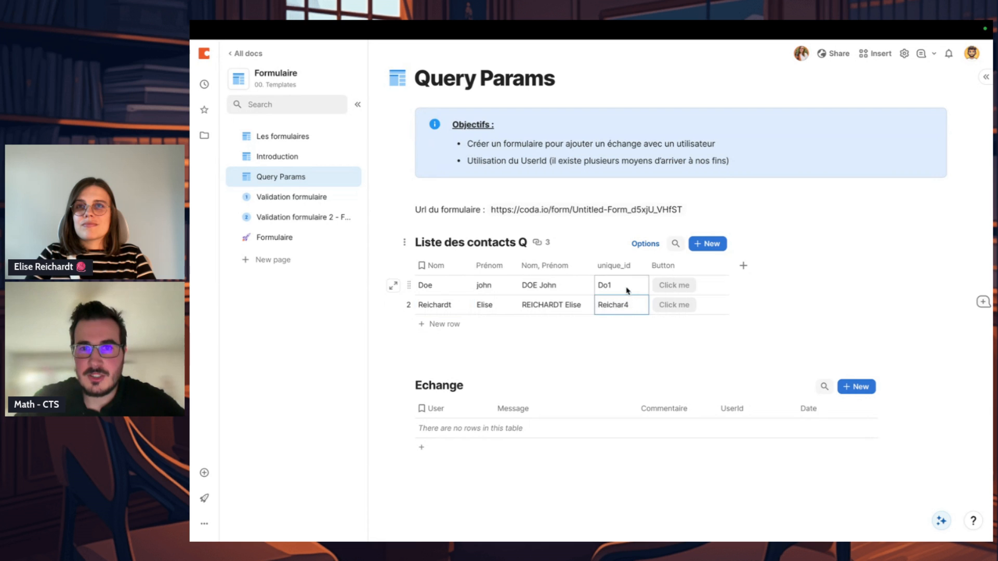
click(631, 286)
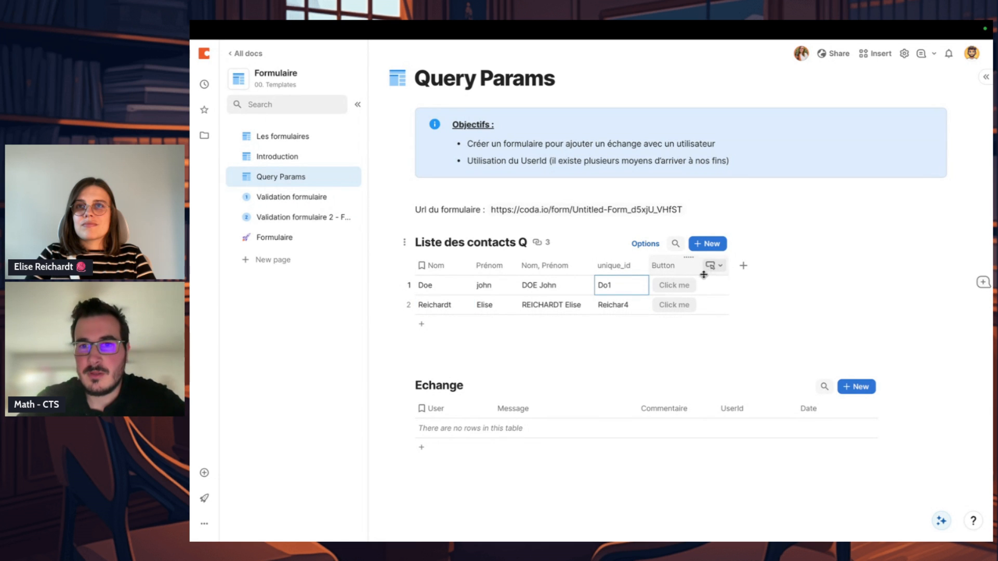
click(681, 287)
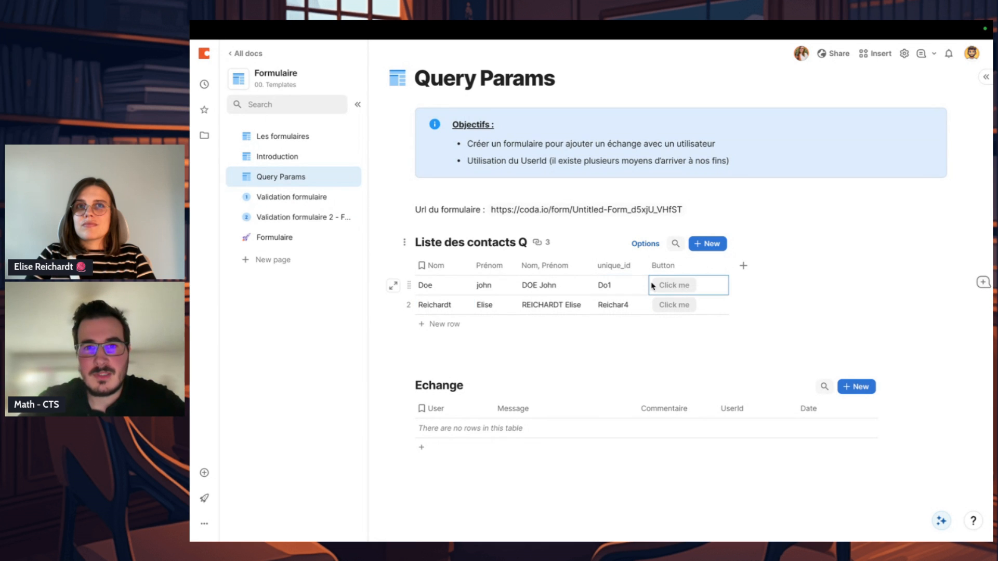
Step: Review the form's UserId field, the Button column's settings, the Echange UserId column and the second contact's unique_id
click(289, 240)
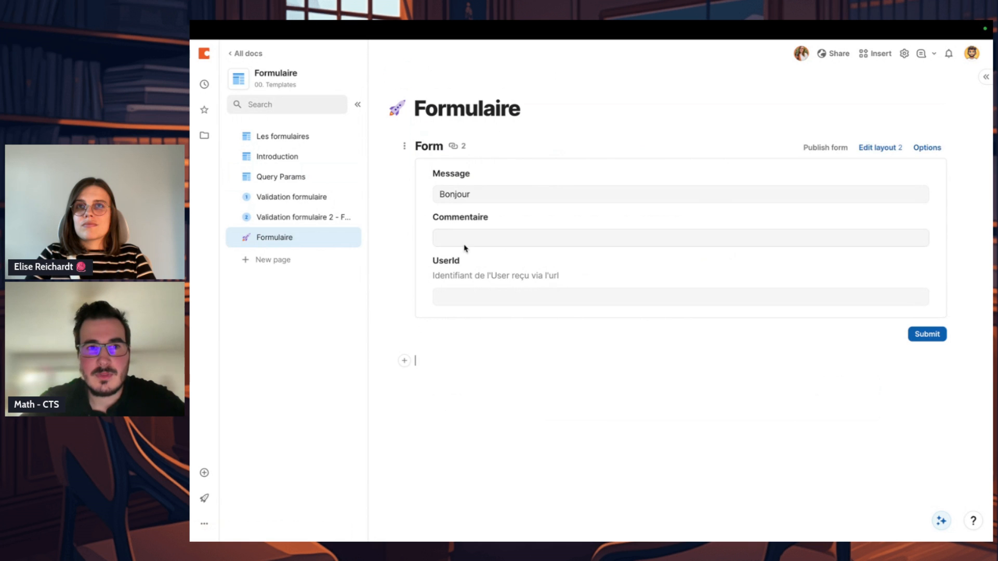
click(310, 180)
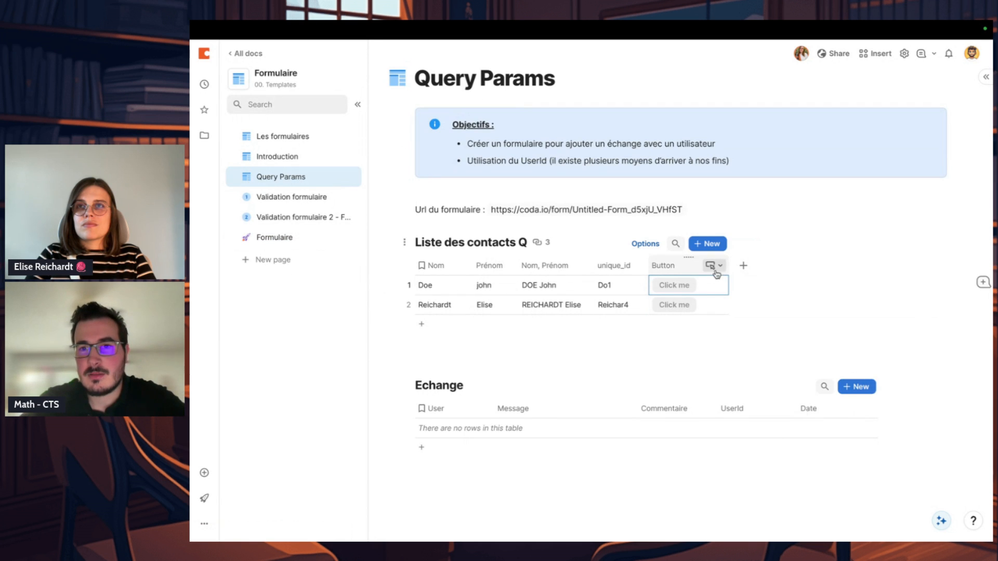
click(713, 267)
click(730, 283)
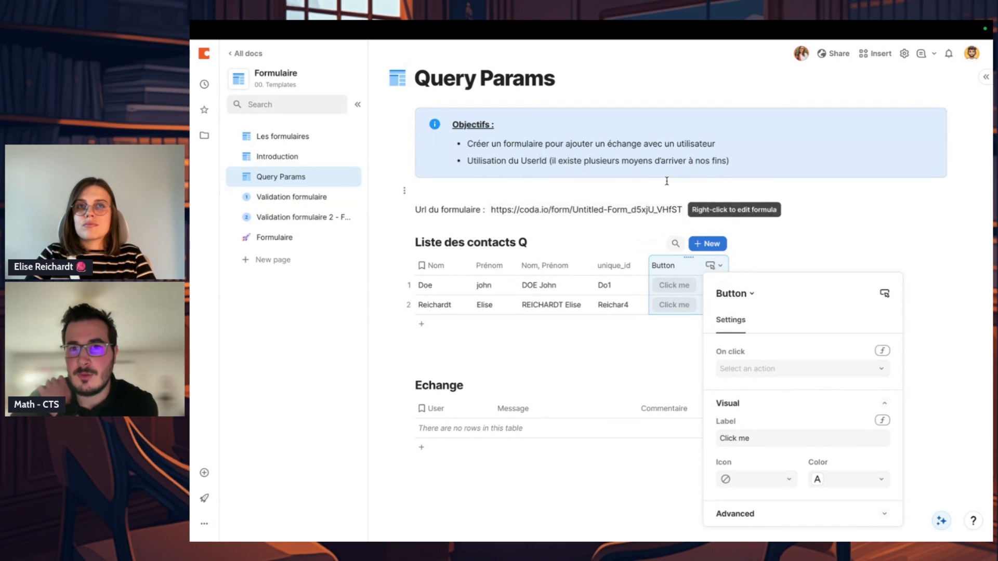
key(Escape)
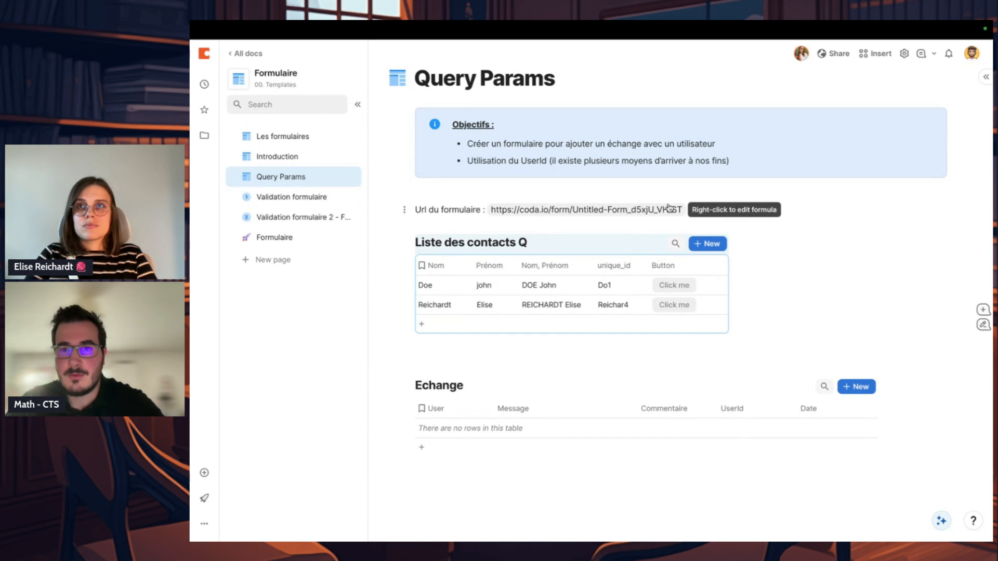
click(731, 407)
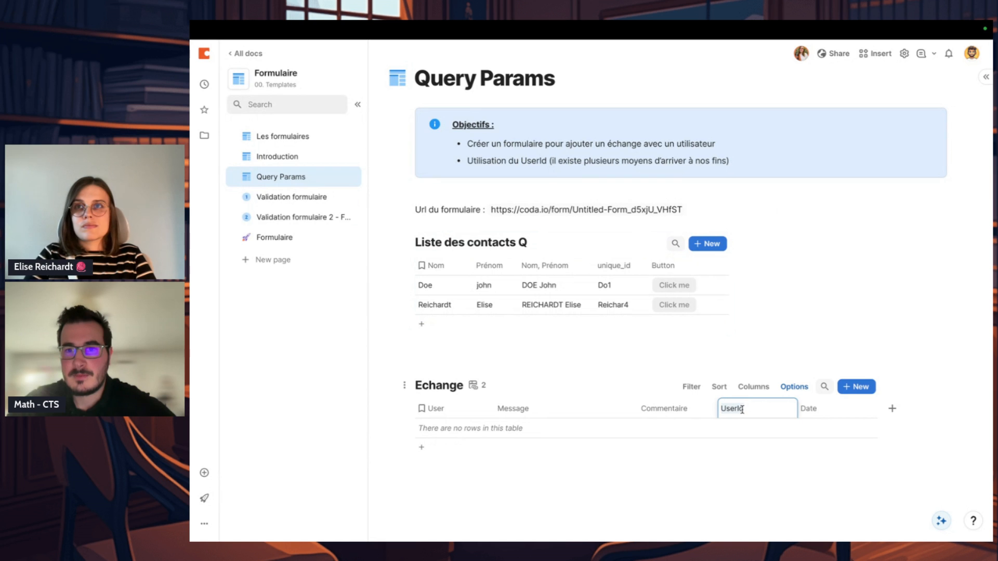
click(614, 311)
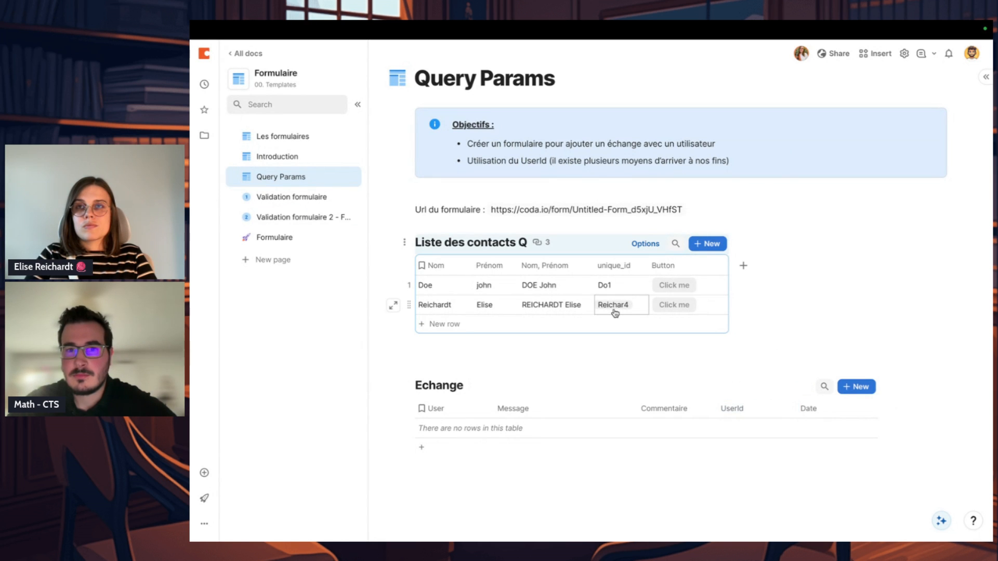
Step: Set the Button column's action to Open hyperlink and widen the column to fit its label on one line
click(714, 265)
click(753, 285)
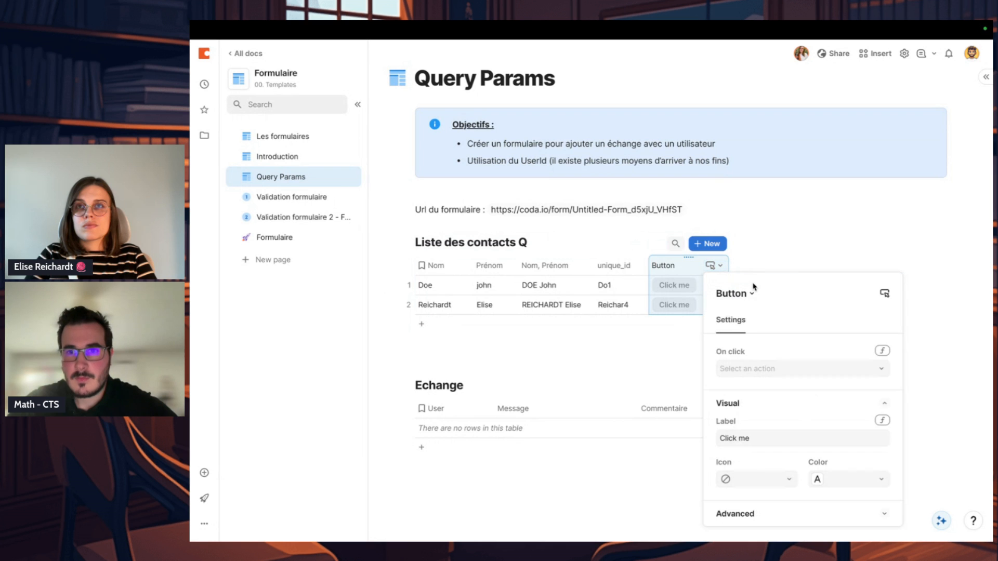
click(850, 369)
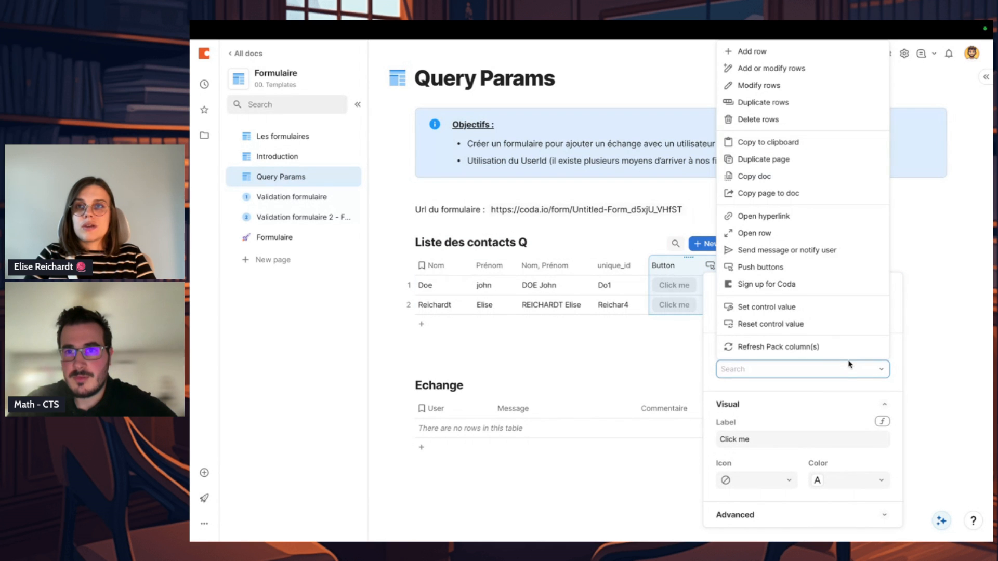
scroll(838, 170, down, 2)
scroll(837, 170, up, 2)
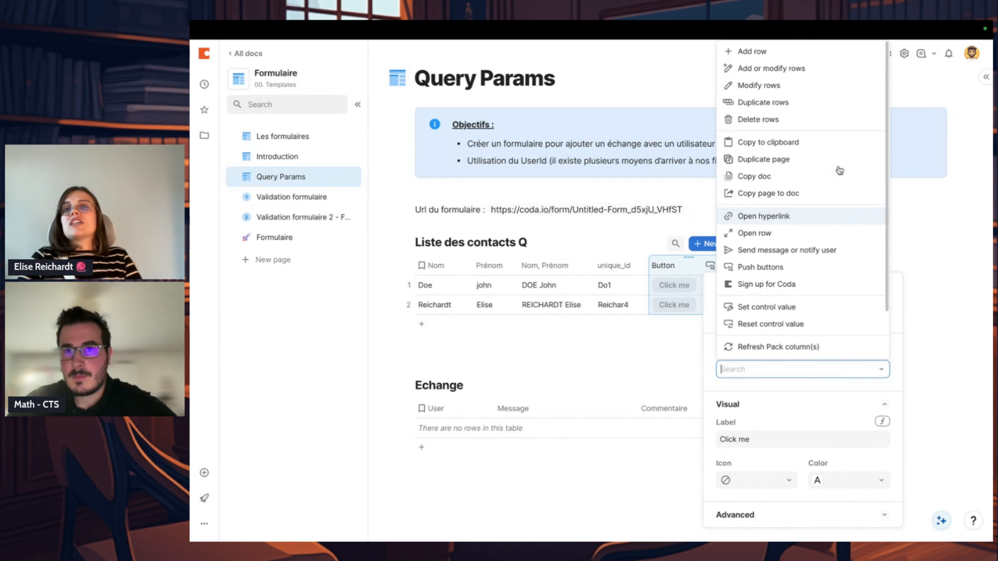
click(809, 218)
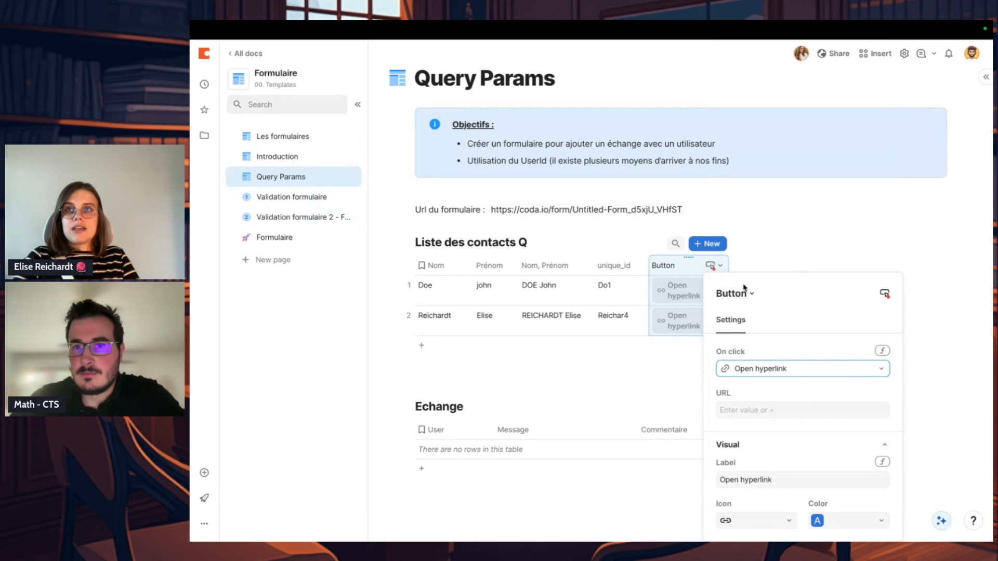
drag(729, 264, 772, 264)
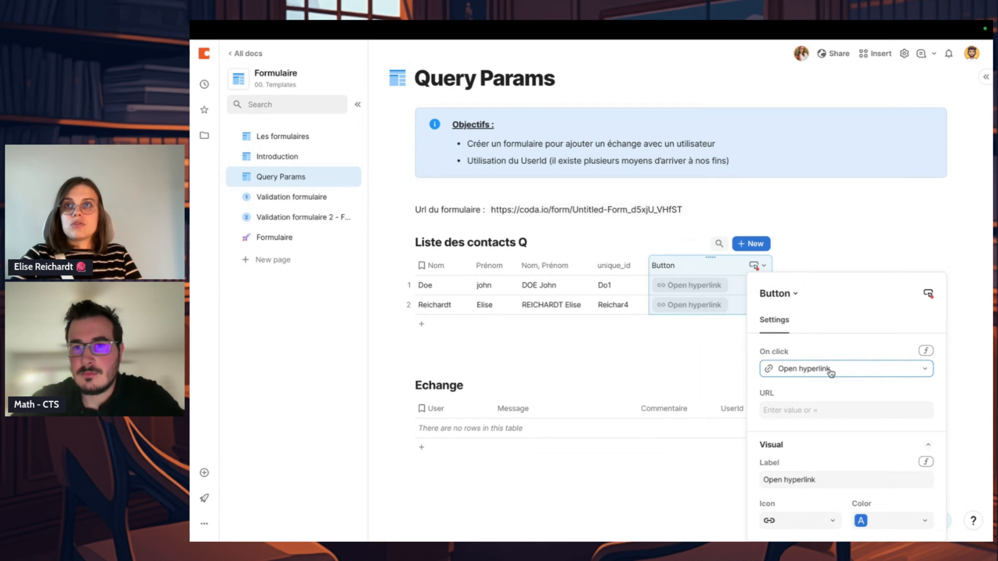
click(833, 411)
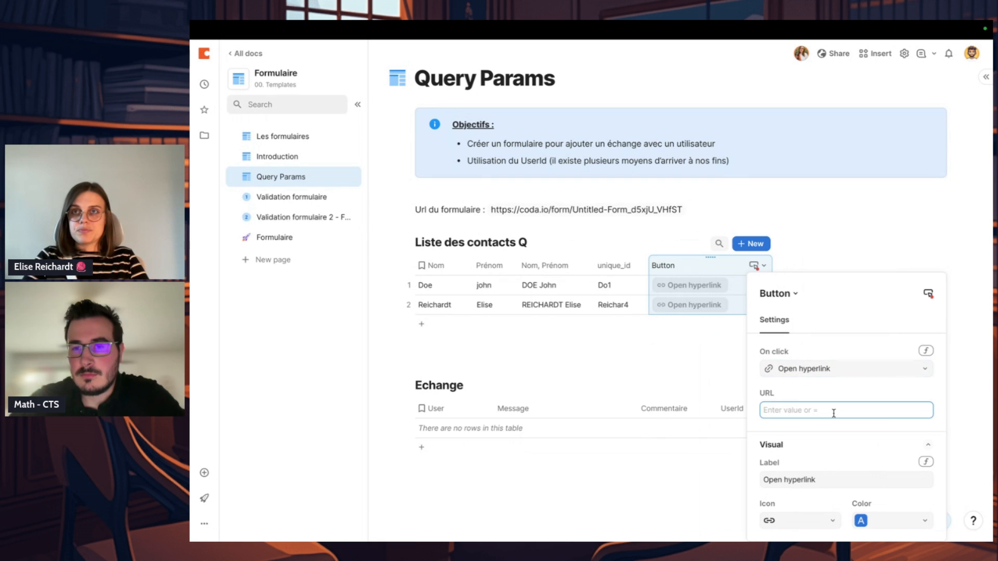
Step: Add a Formula column named URL to Liste des contacts Q and place it between unique_id and Button
click(787, 266)
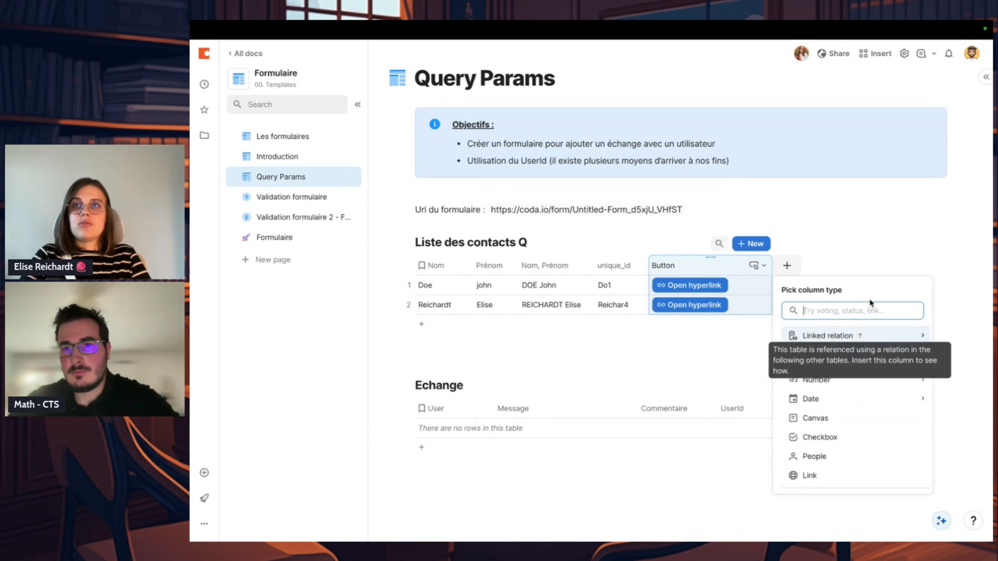
text(for)
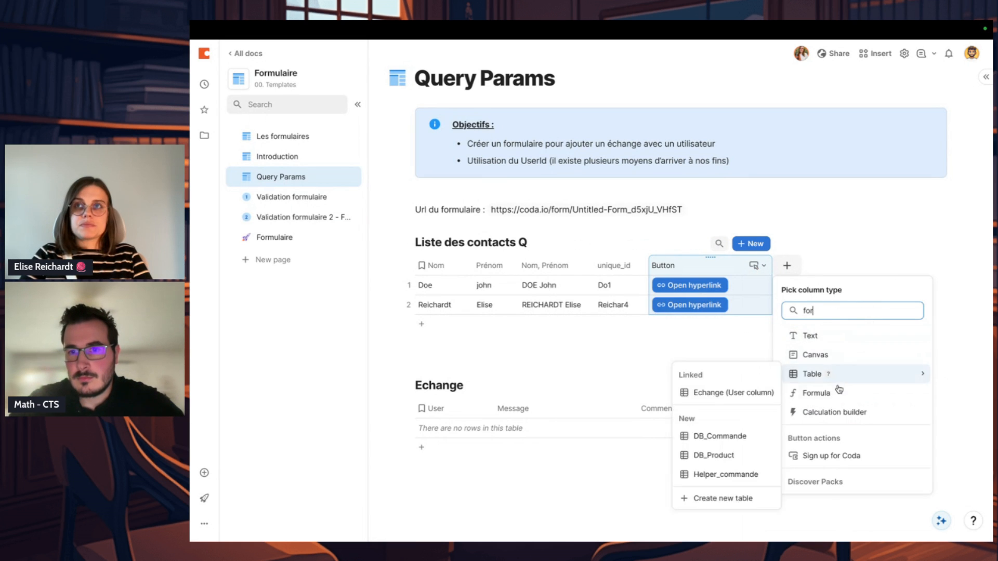
click(816, 393)
key(Escape)
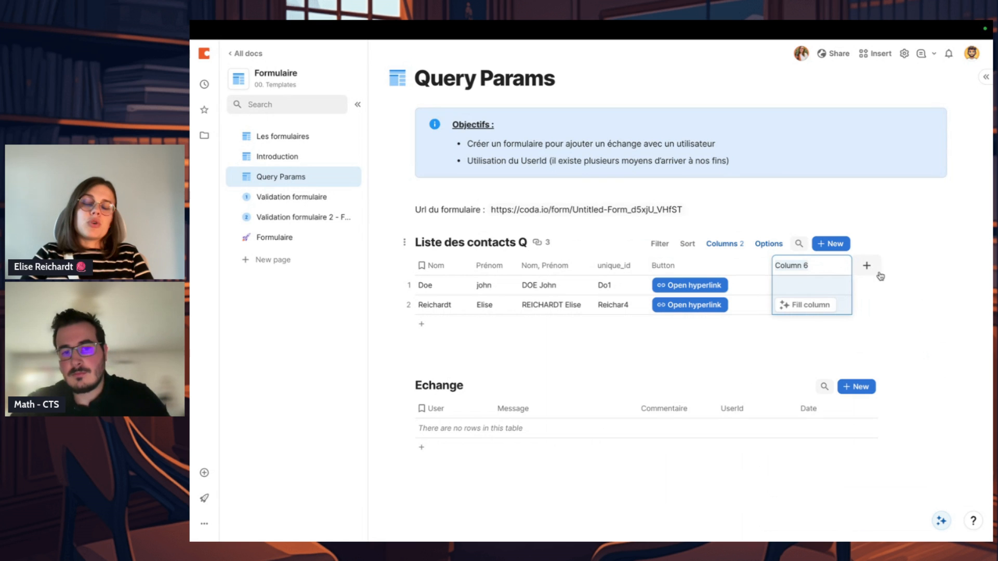
text(u)
key(Return)
drag(817, 270, 689, 275)
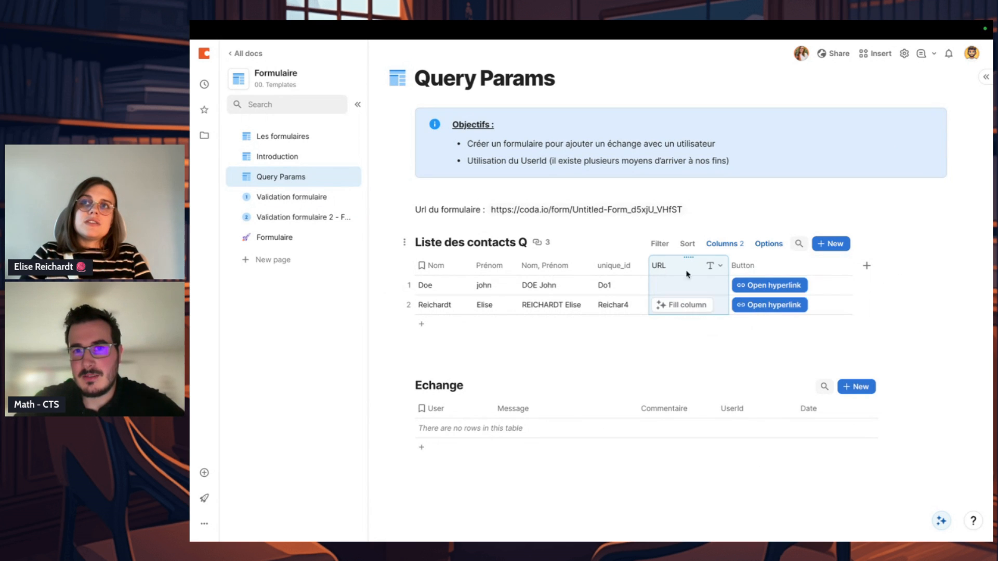
click(721, 266)
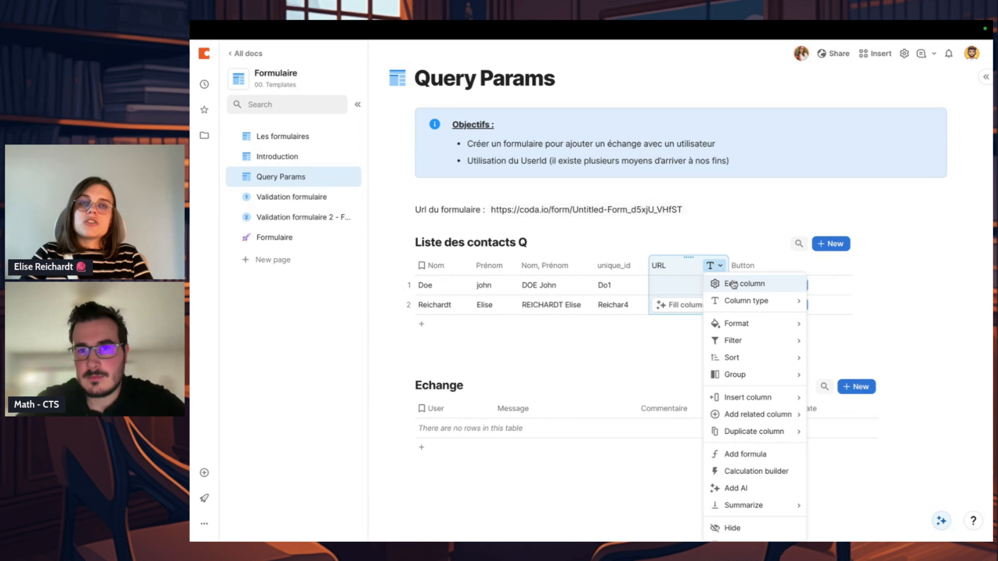
click(845, 284)
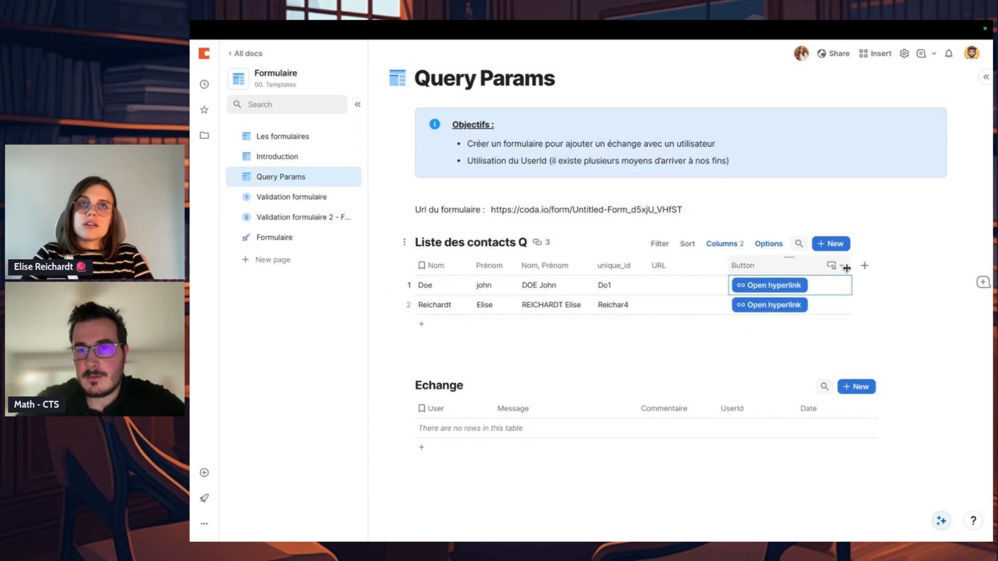
Step: Narrow the Button column slightly and set its hyperlink target to the URL column with the formula =URL
drag(851, 270, 831, 273)
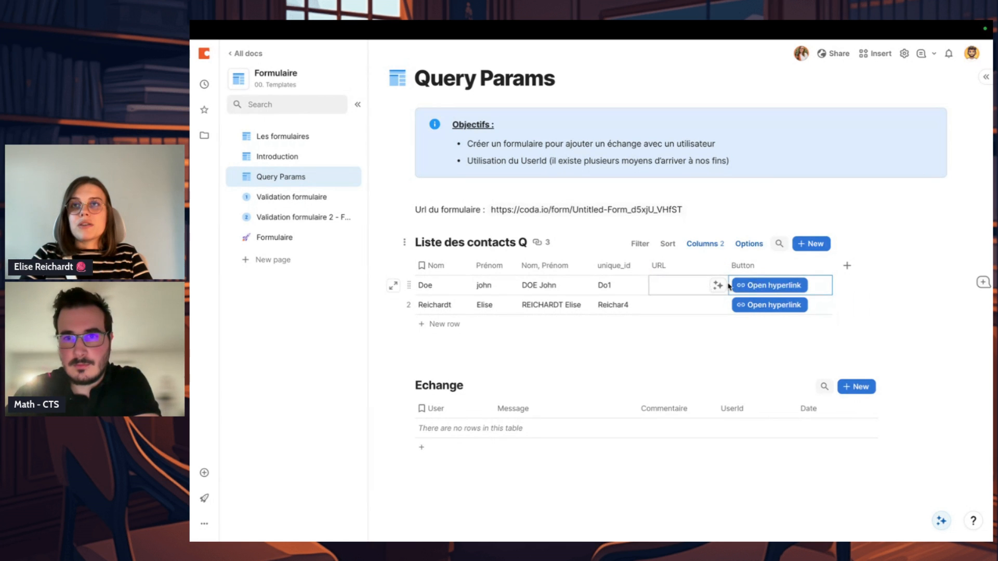
click(816, 266)
click(848, 284)
click(759, 413)
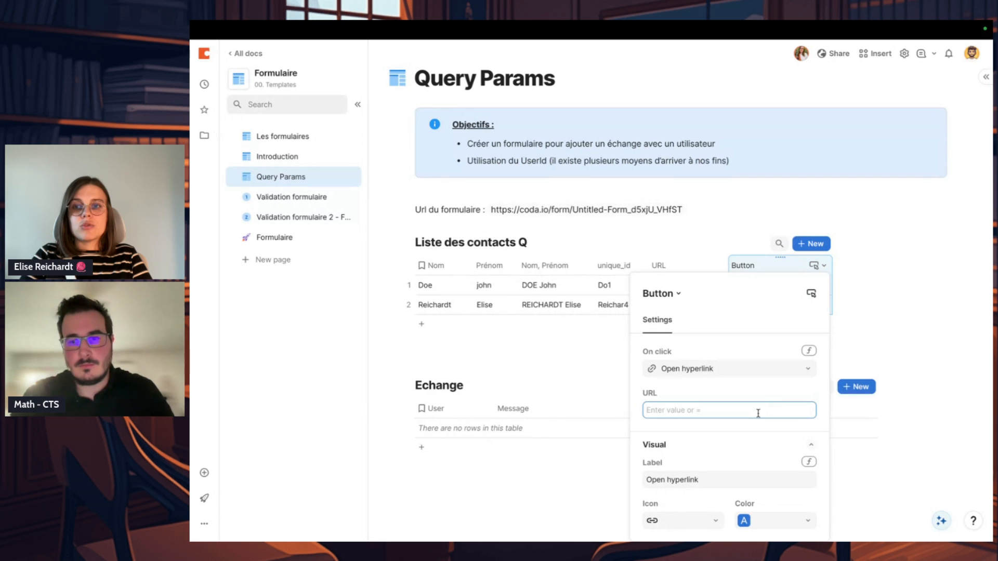
text(=URL)
key(Return)
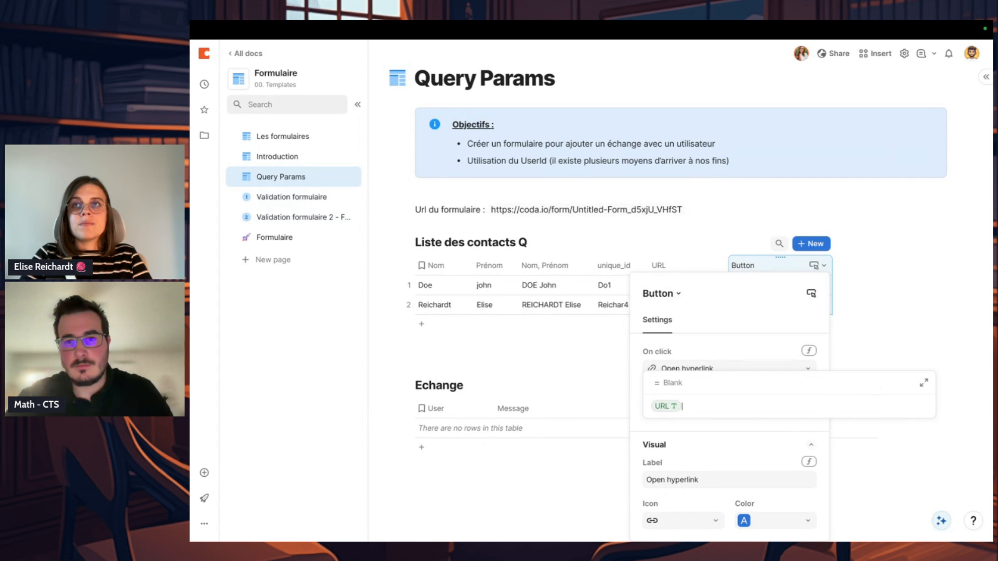
click(884, 332)
Step: Add a Disable If condition to the Button column so it is disabled when URL is blank
click(813, 269)
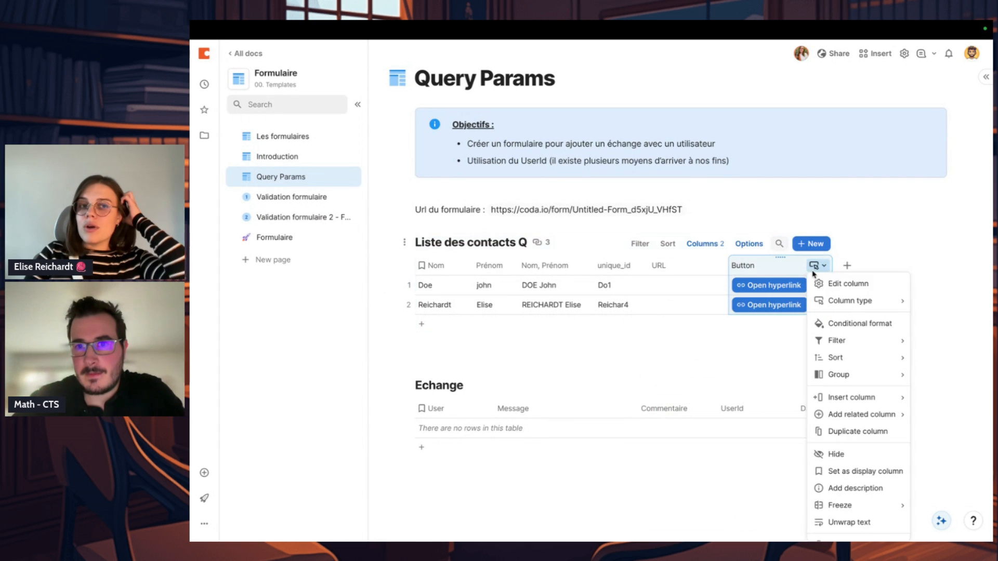
click(827, 283)
scroll(768, 452, down, 1)
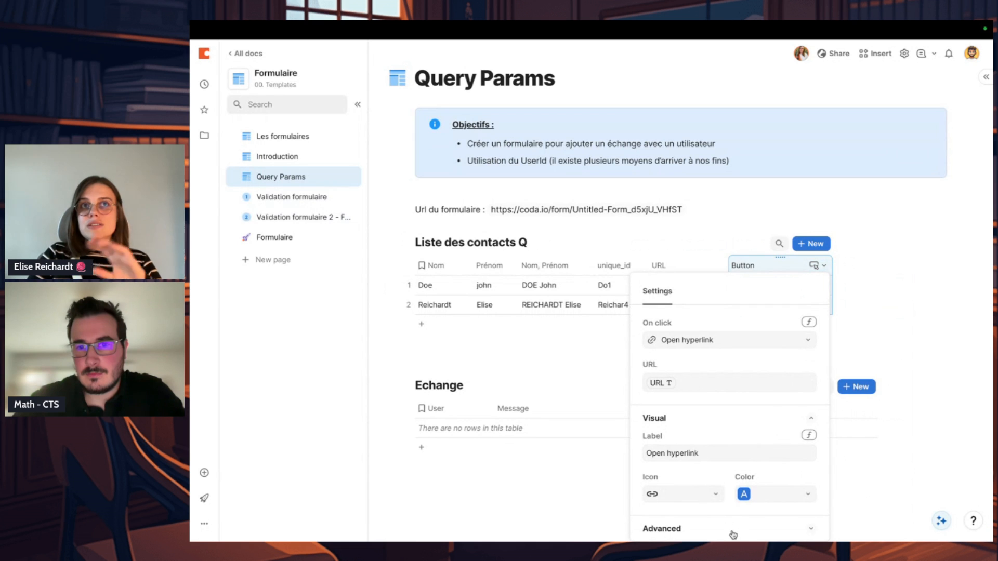
click(733, 533)
scroll(741, 512, down, 2)
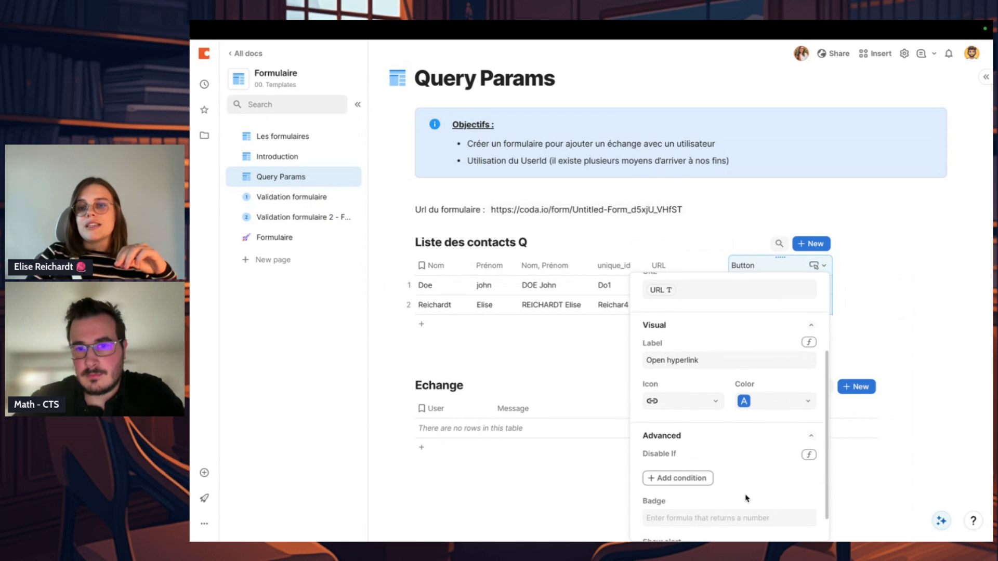
click(675, 481)
click(702, 434)
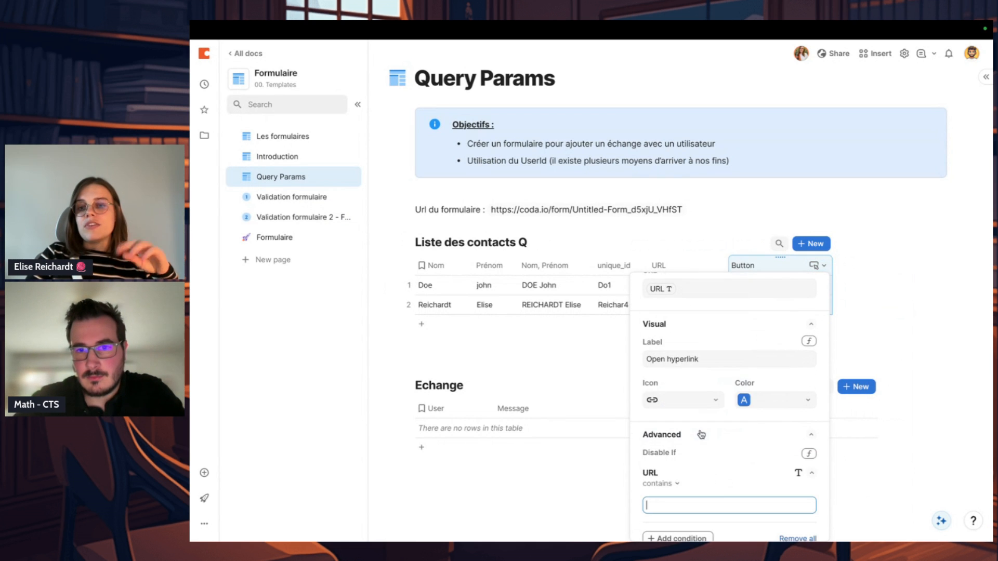
click(666, 483)
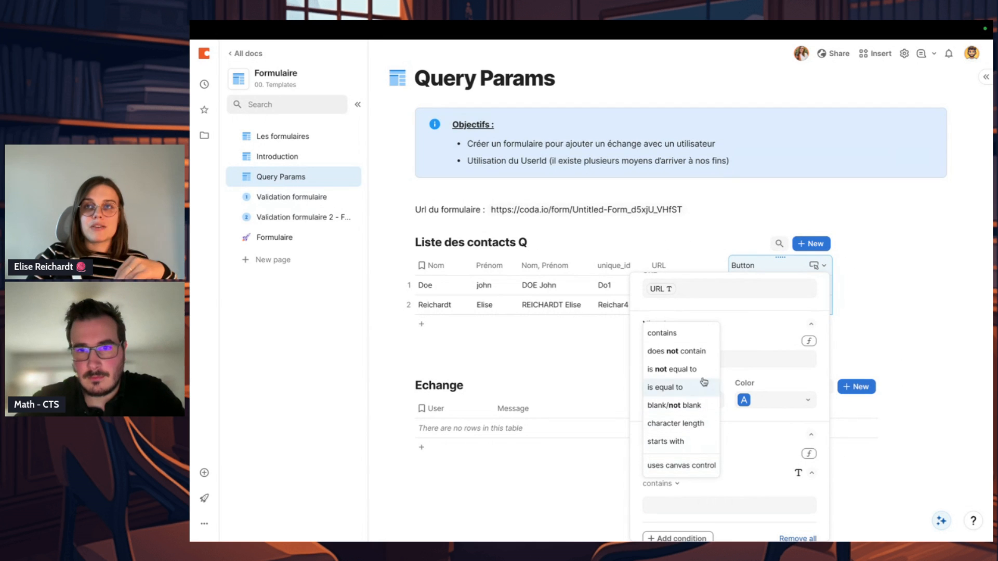
click(675, 404)
click(668, 500)
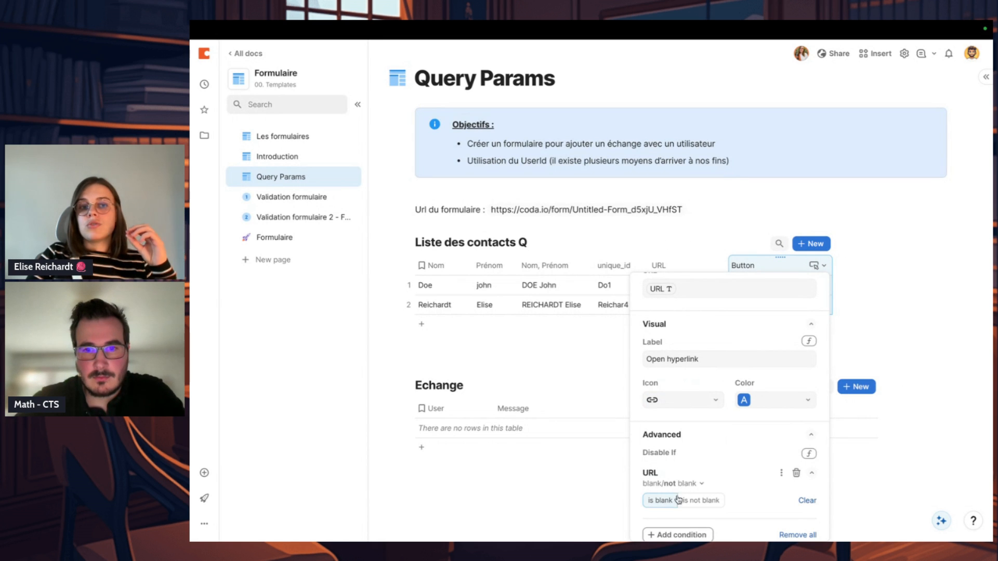
click(912, 312)
click(790, 345)
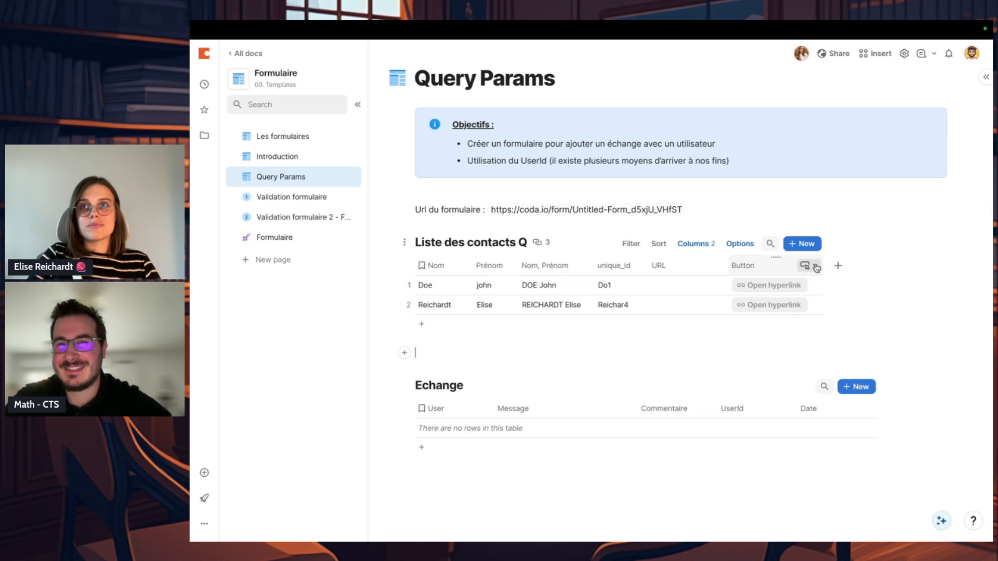
click(814, 265)
click(838, 284)
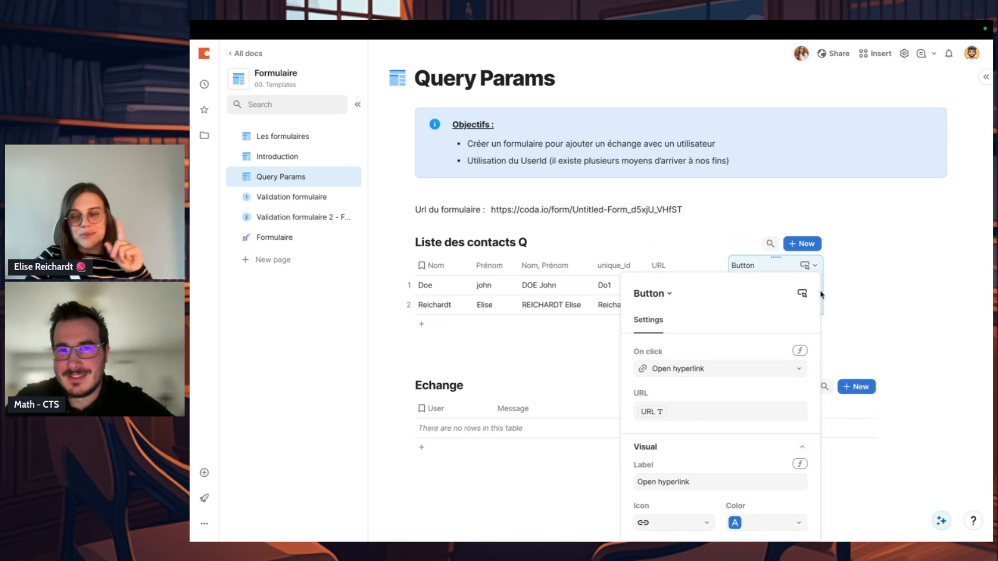
click(821, 295)
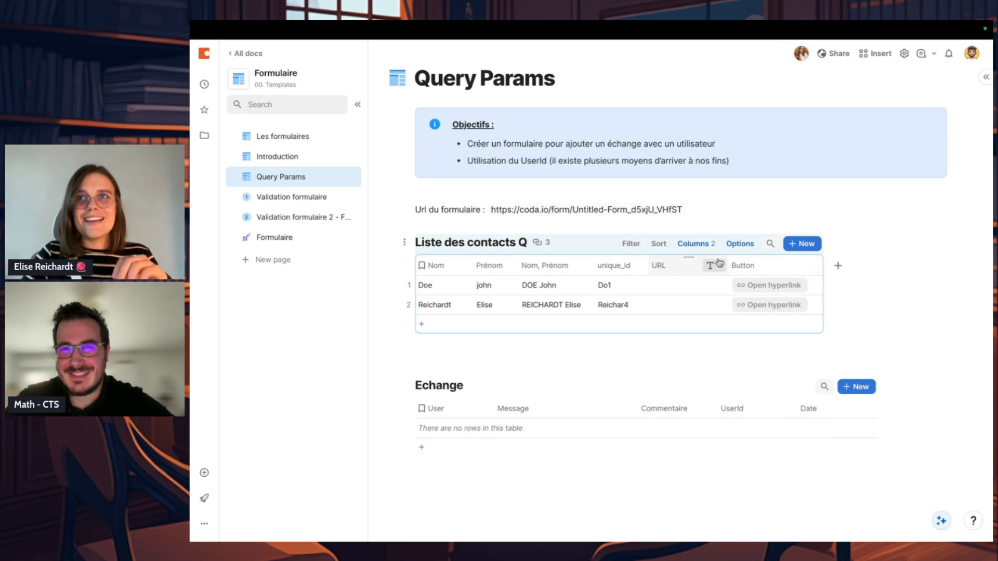
Step: Widen the URL column in Liste des contacts Q and rename the Button column as GoForm
drag(744, 266, 791, 264)
click(859, 268)
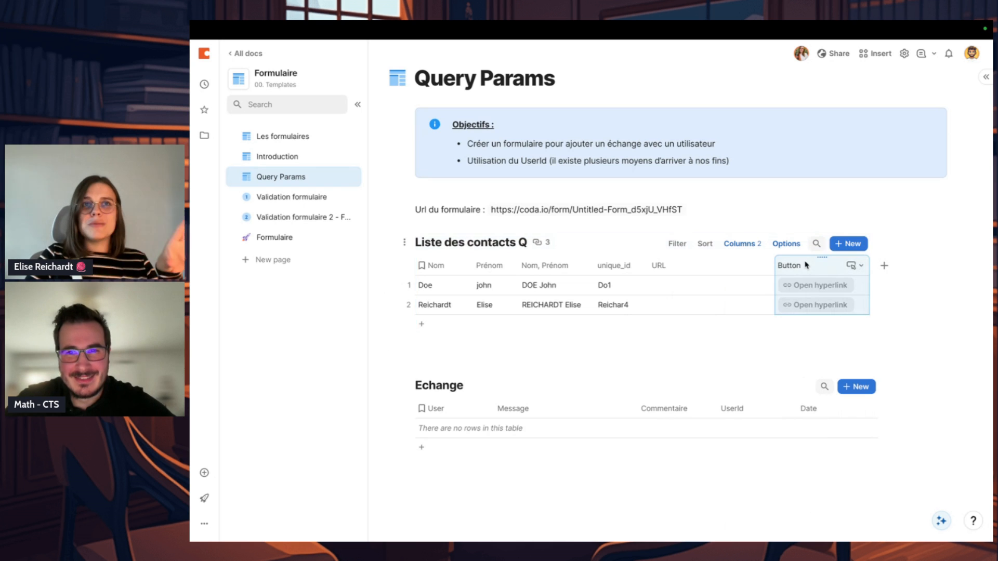
text(GoForm)
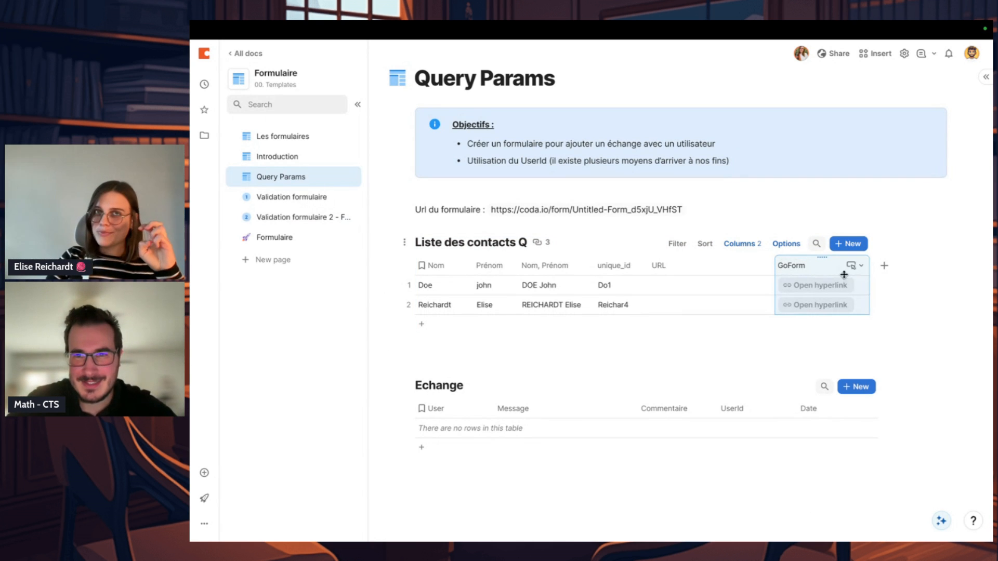
key(Return)
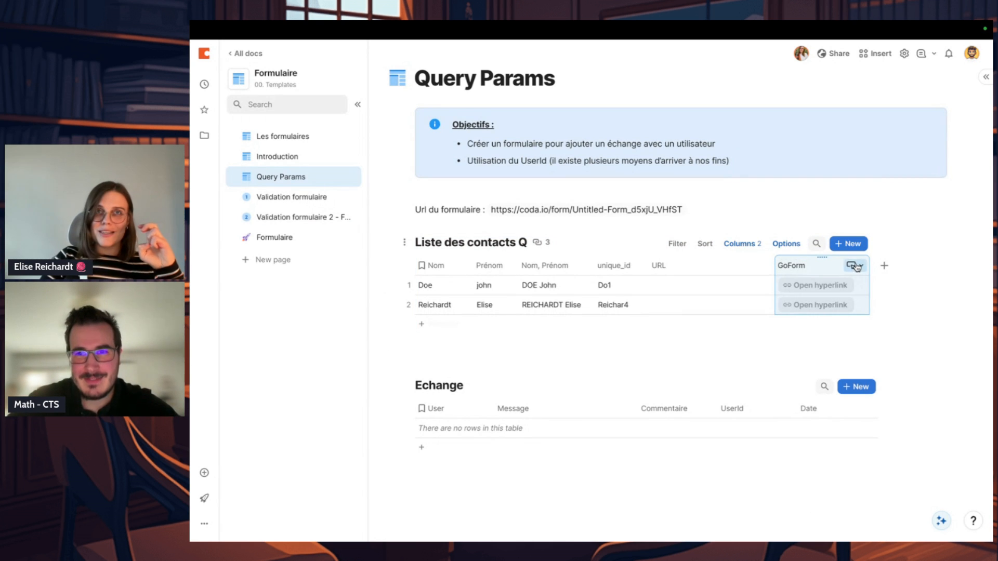
Step: Review the GoForm button's hyperlink settings and its reference to the URL column
click(855, 266)
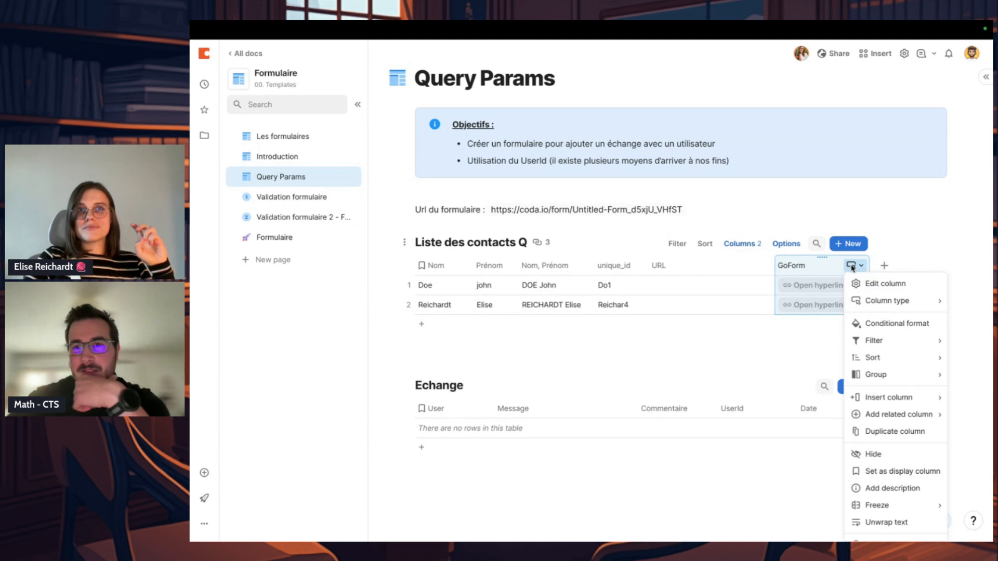
click(878, 283)
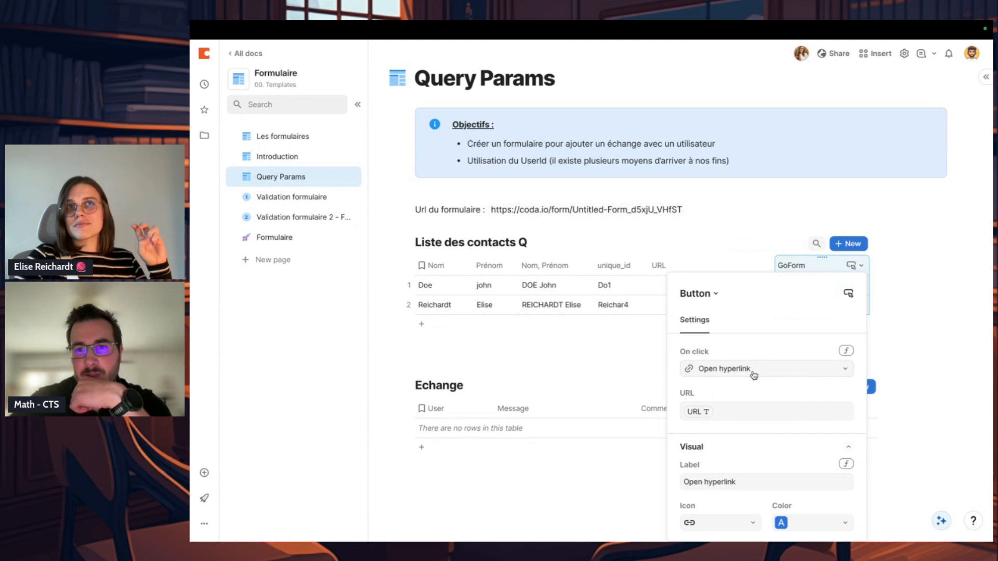
click(718, 414)
mouse_move(704, 409)
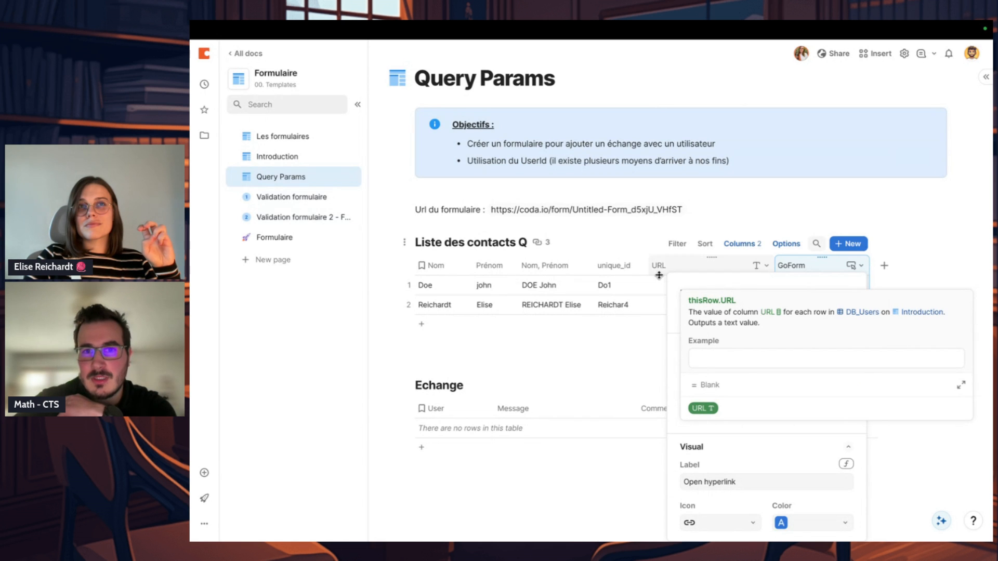
click(731, 447)
click(611, 358)
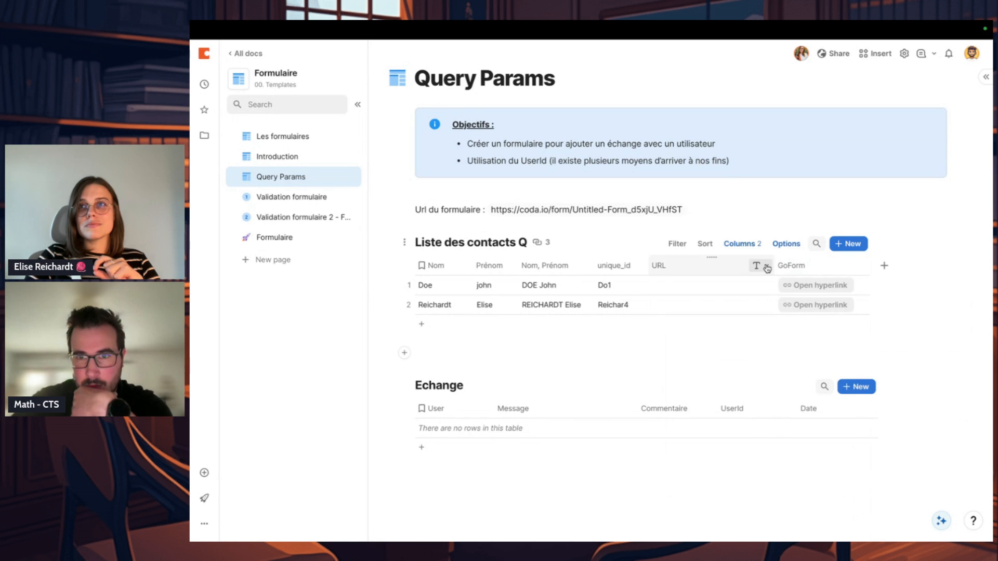
Step: Set the URL column's formula in Liste des contacts Q to the url_form value
click(765, 265)
click(787, 283)
click(819, 320)
click(815, 387)
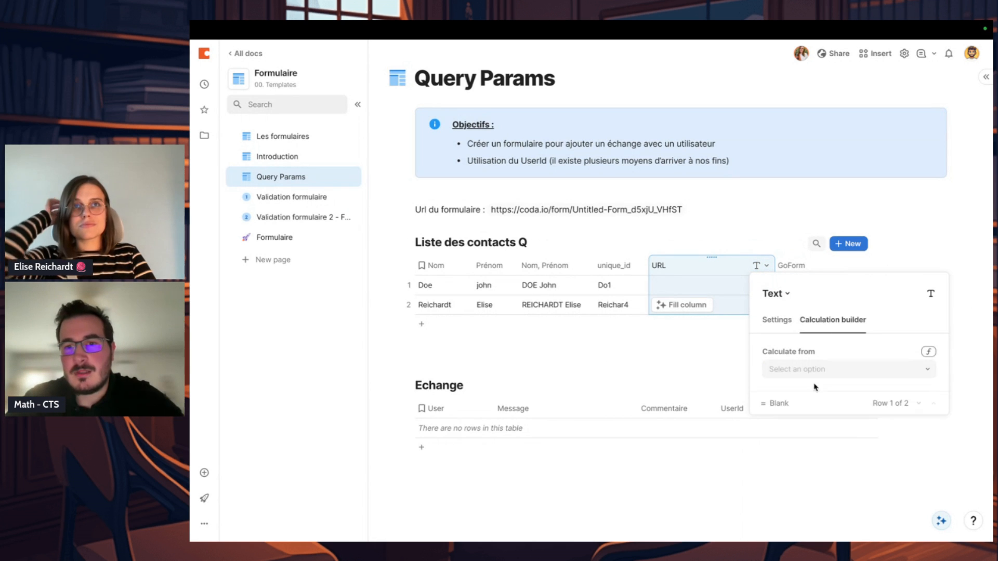
click(928, 352)
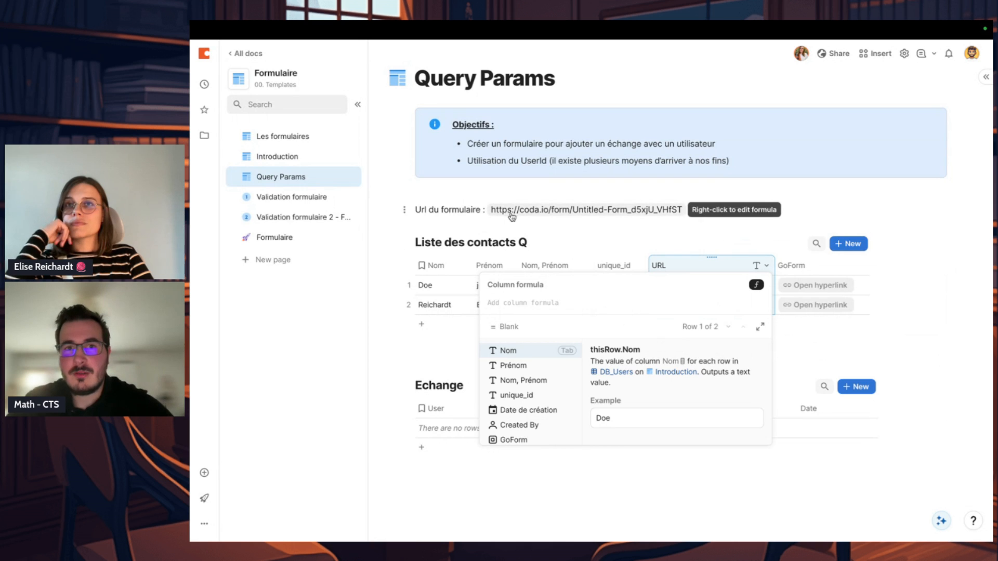
text(url)
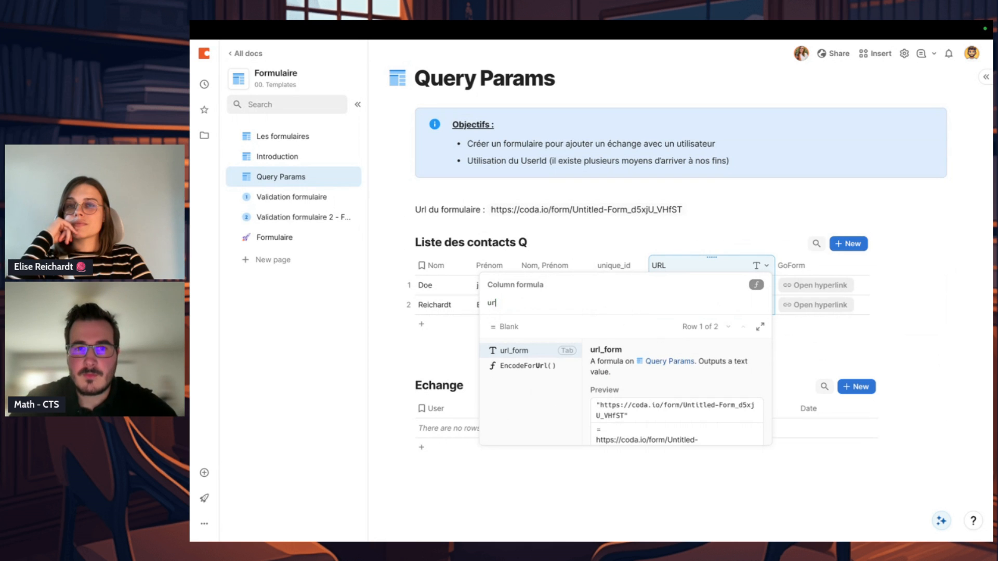
click(527, 352)
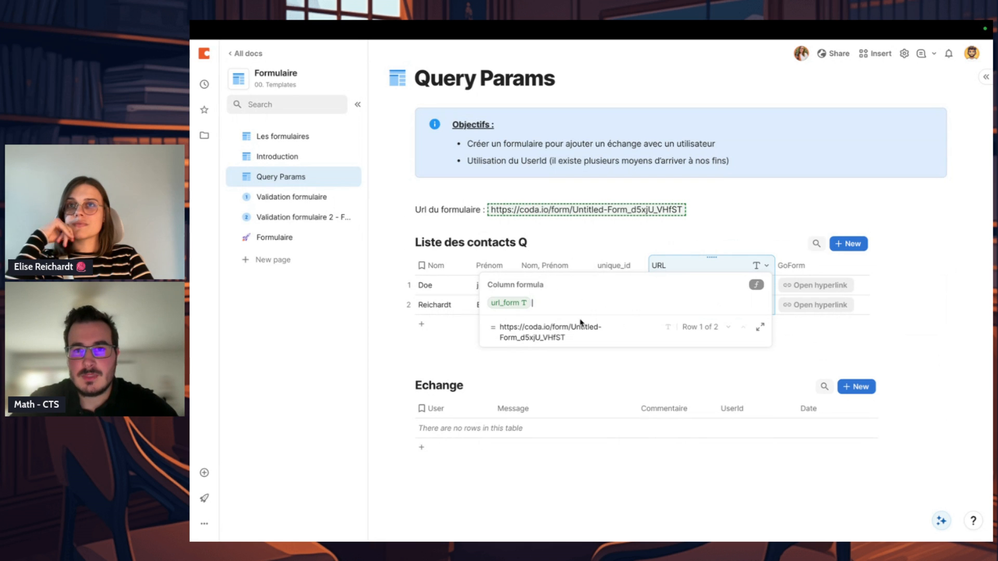
click(680, 388)
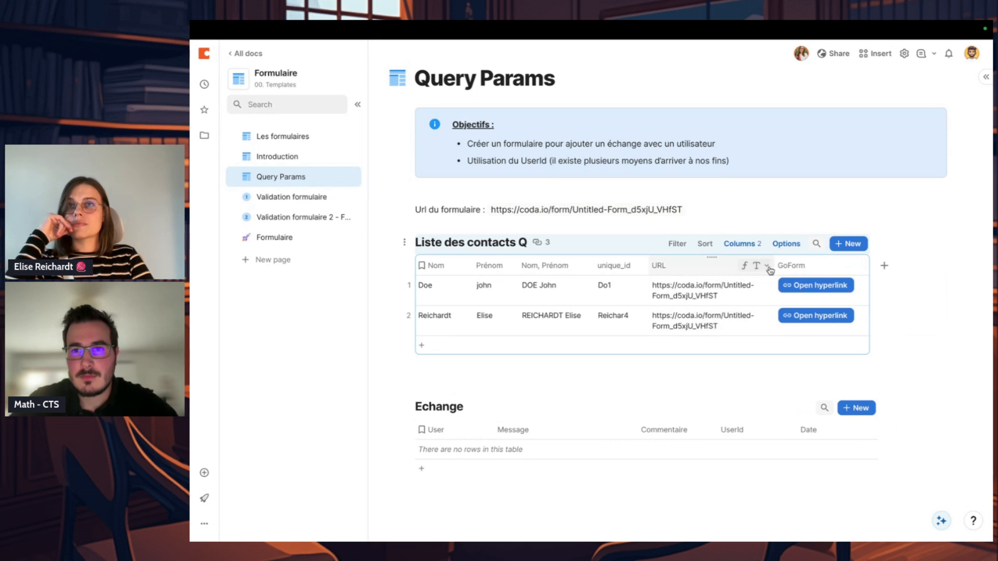
Step: Rewrite the URL column's formula as Concatenate(url_form, "?")
click(768, 266)
click(765, 319)
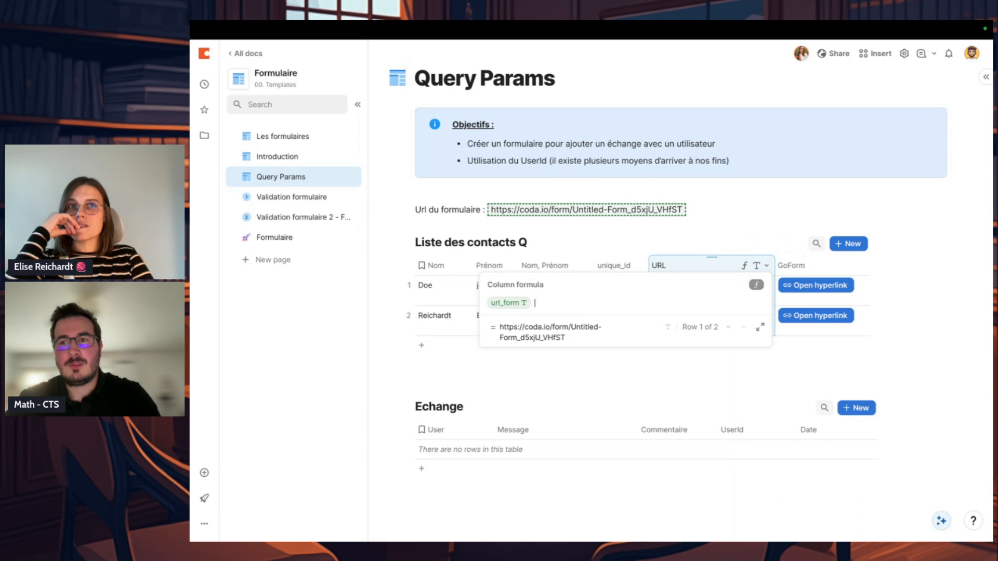
text(+Nom)
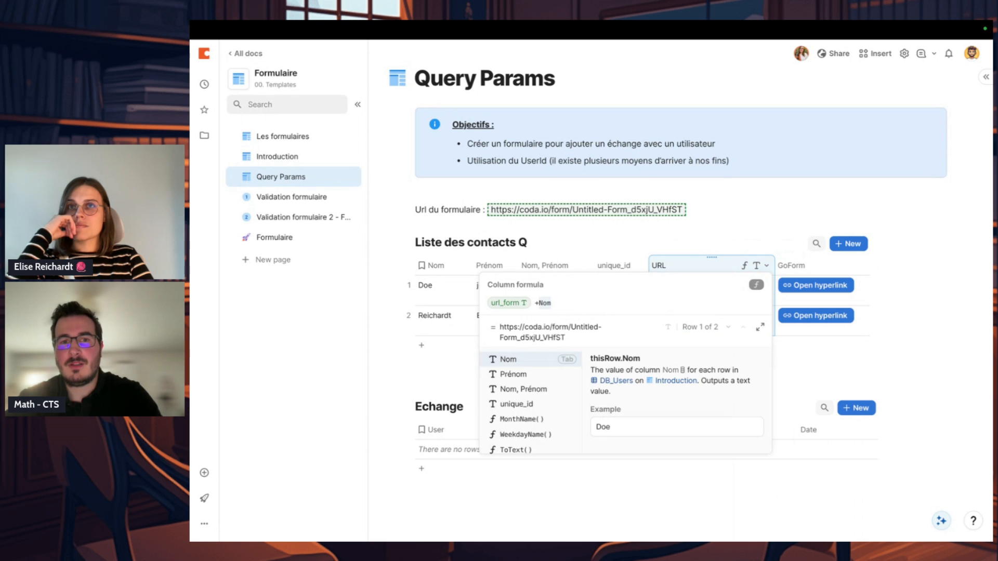
key(BackSpace)
key(BackSpace)
key(BackSpace)
key(BackSpace)
key(BackSpace)
text(created By)
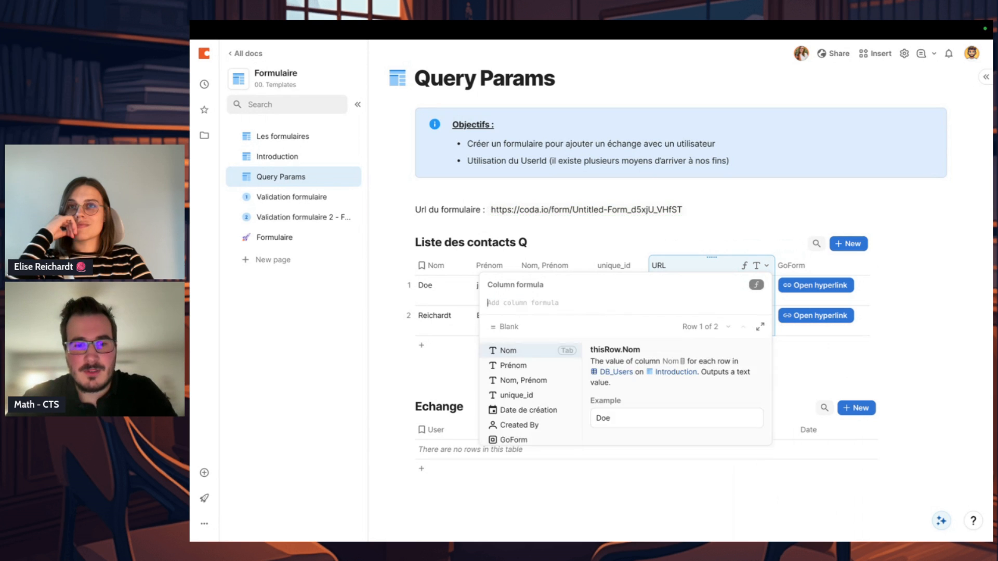
text(oncatenate()
key(Tab)
text(url_form)
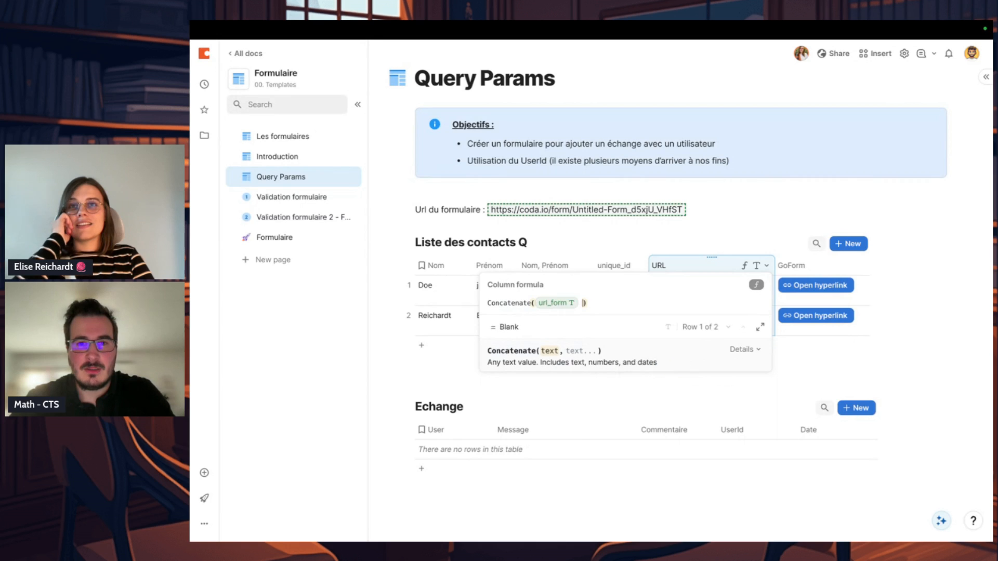
text(, "?)
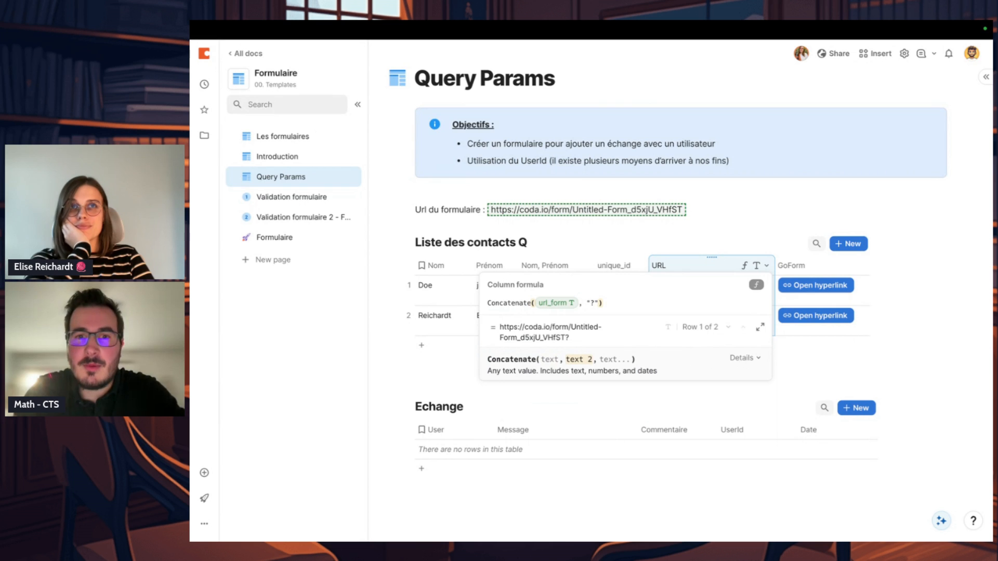
click(518, 304)
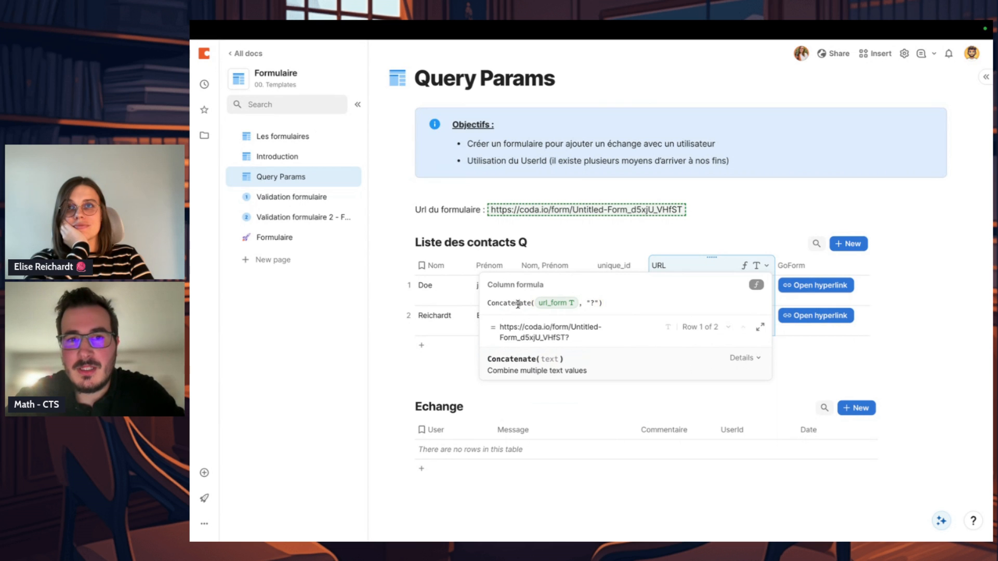
click(598, 303)
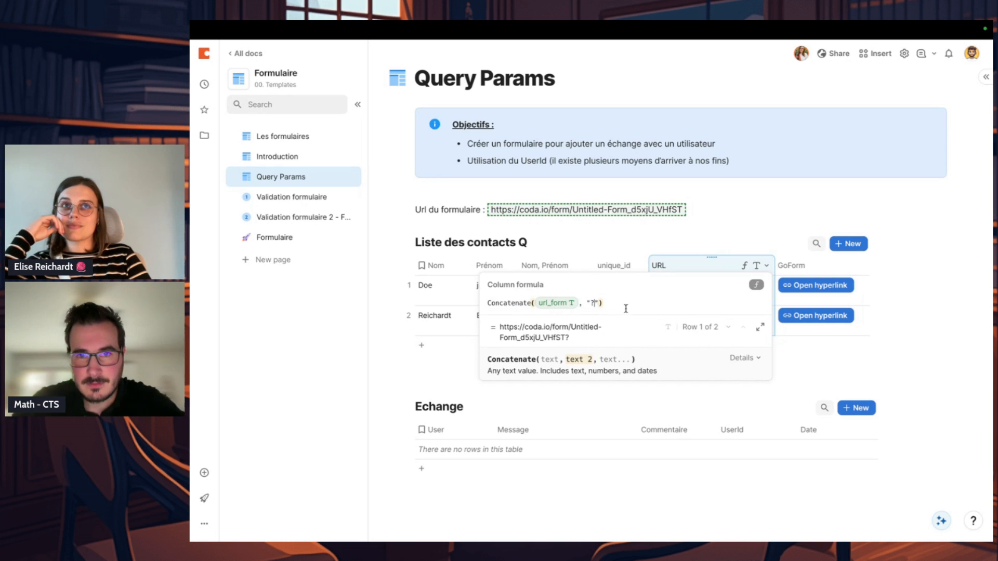
Step: Extend the URL formula to Concatenate(url_form, "?UserId=", unique_id), reusing the UserId column name from the Echange table
mouse_move(552, 310)
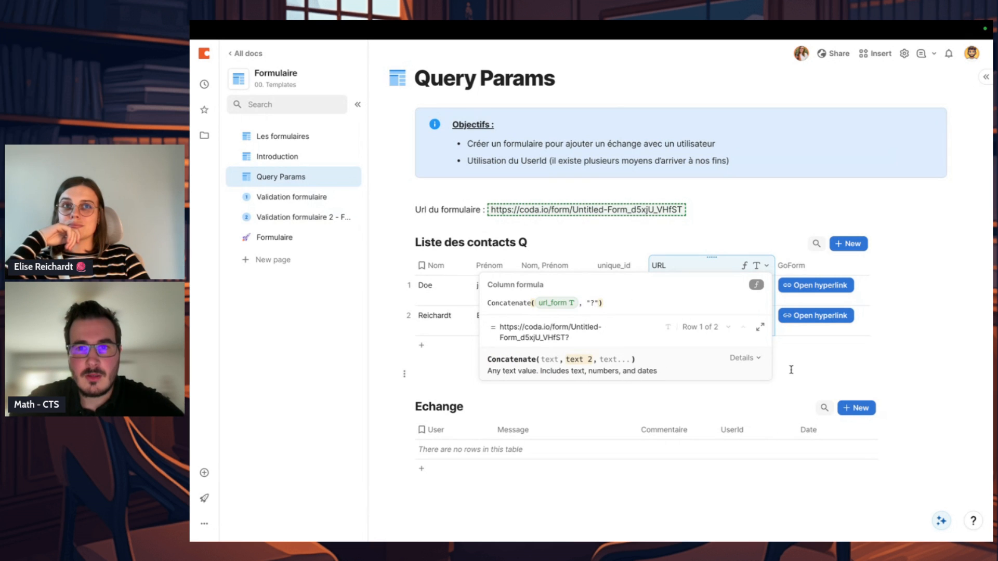
click(736, 435)
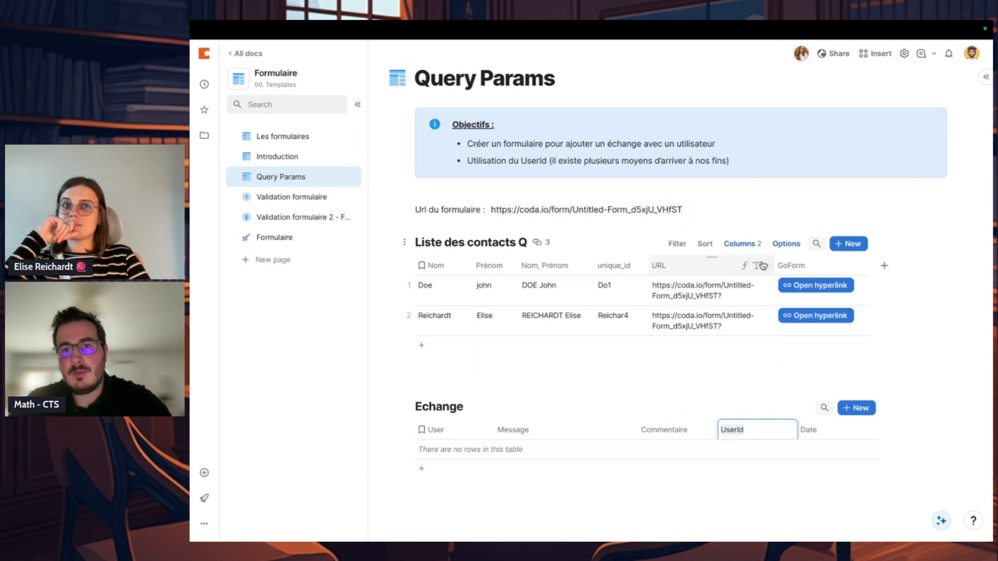
click(767, 266)
click(777, 318)
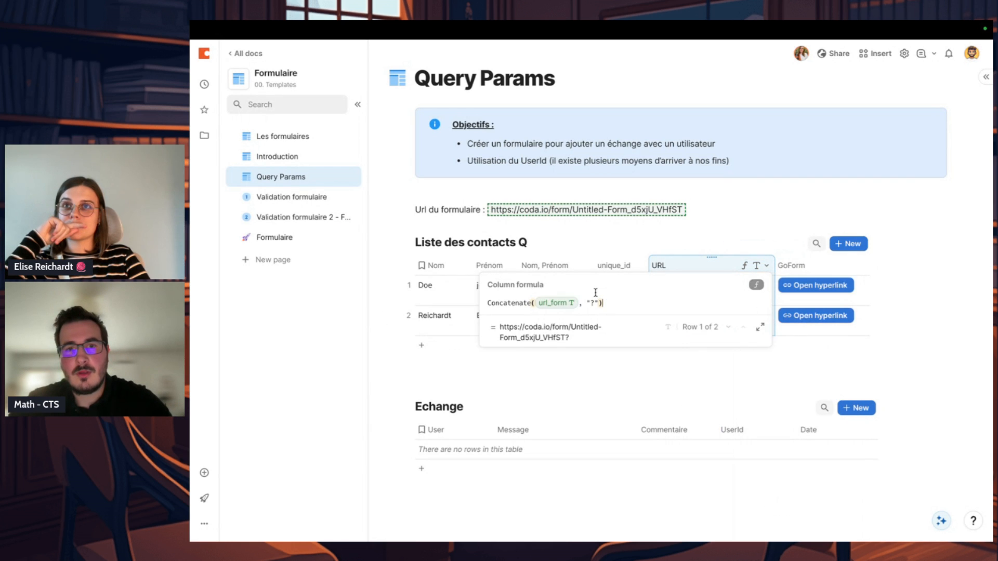
text(UserId=)
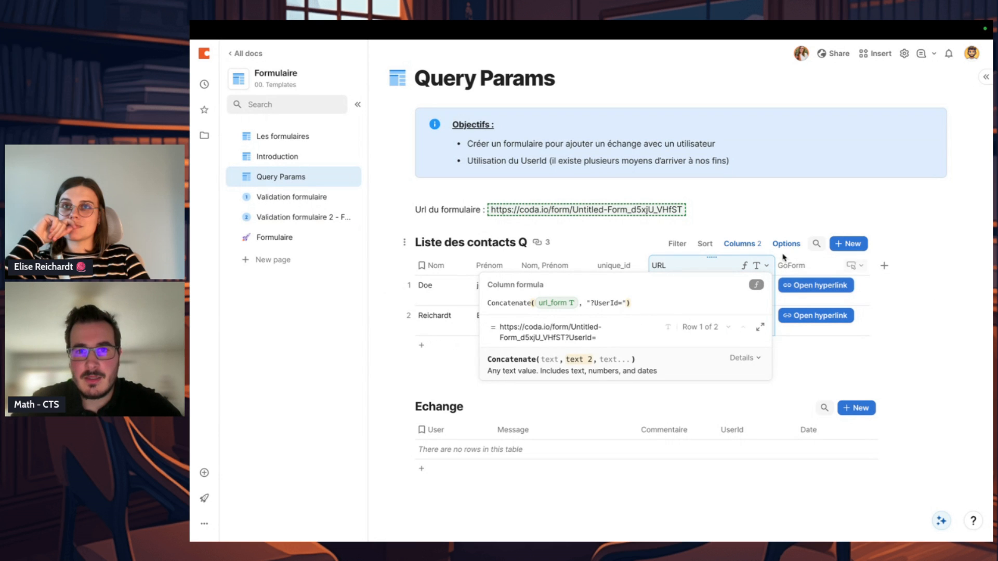
text(",Nom)
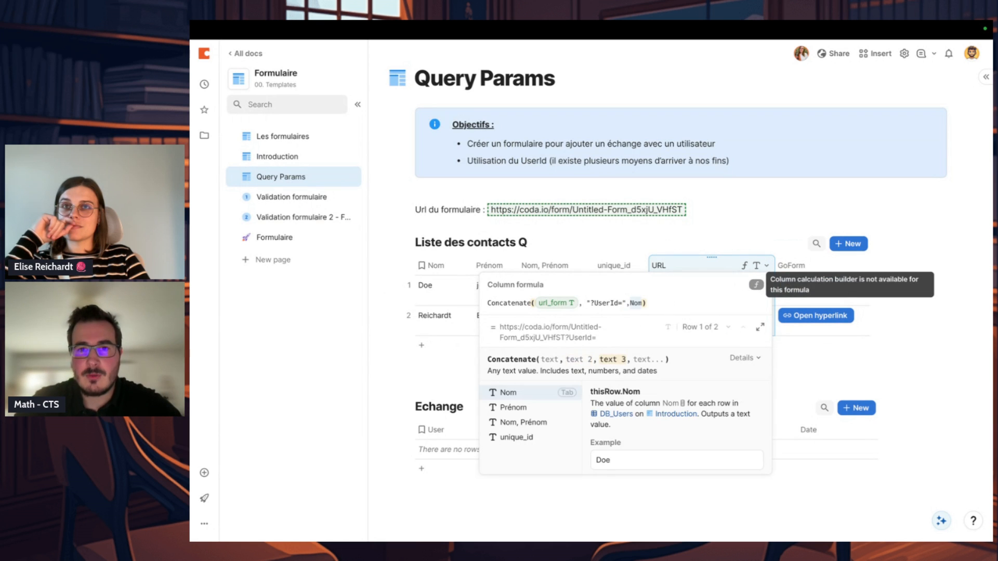
text(unique_id)
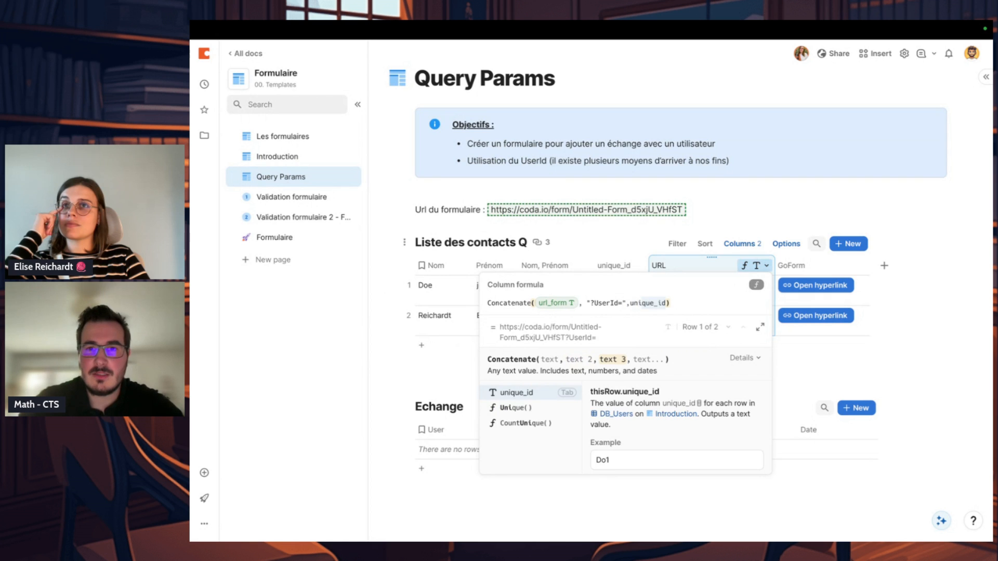
key(Tab)
key(Return)
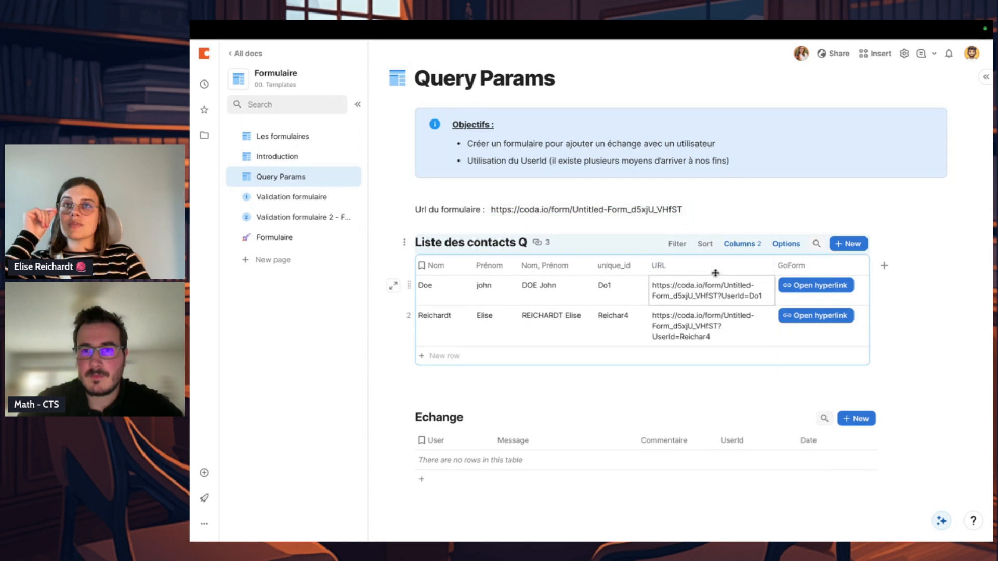
Step: Open the form from the first contact's GoForm button and check its prefilled UserId and Message fields
click(750, 330)
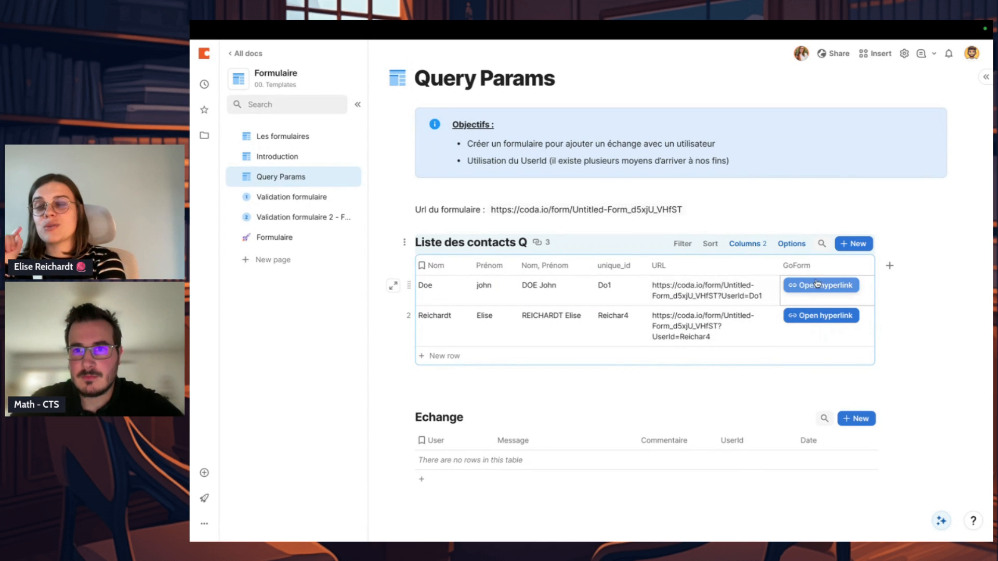
click(738, 336)
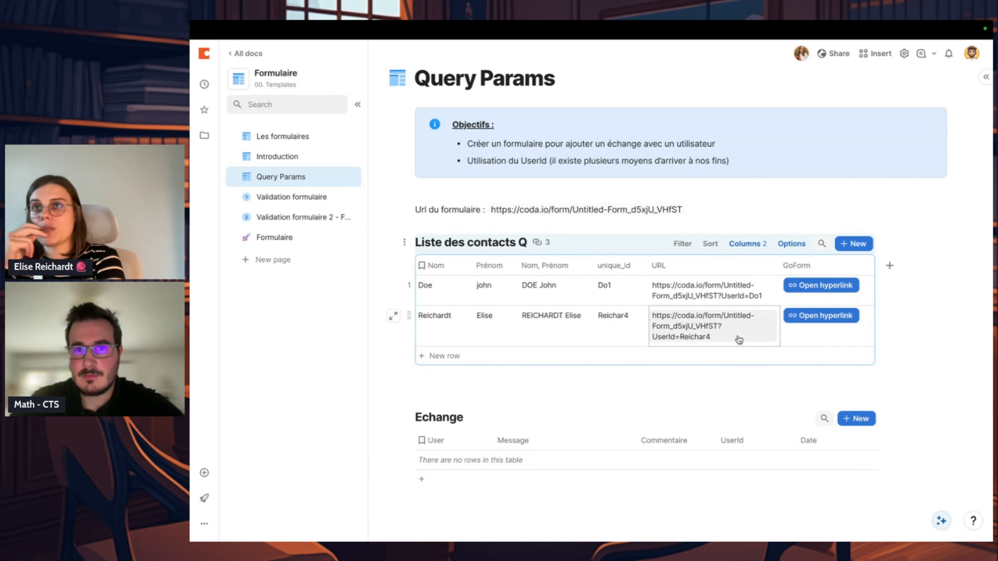
click(851, 286)
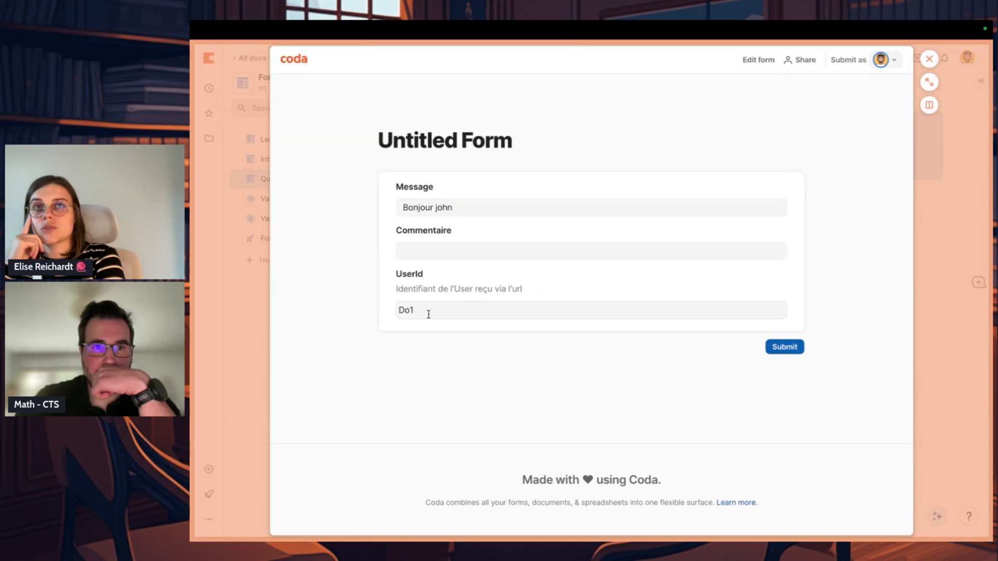
click(411, 310)
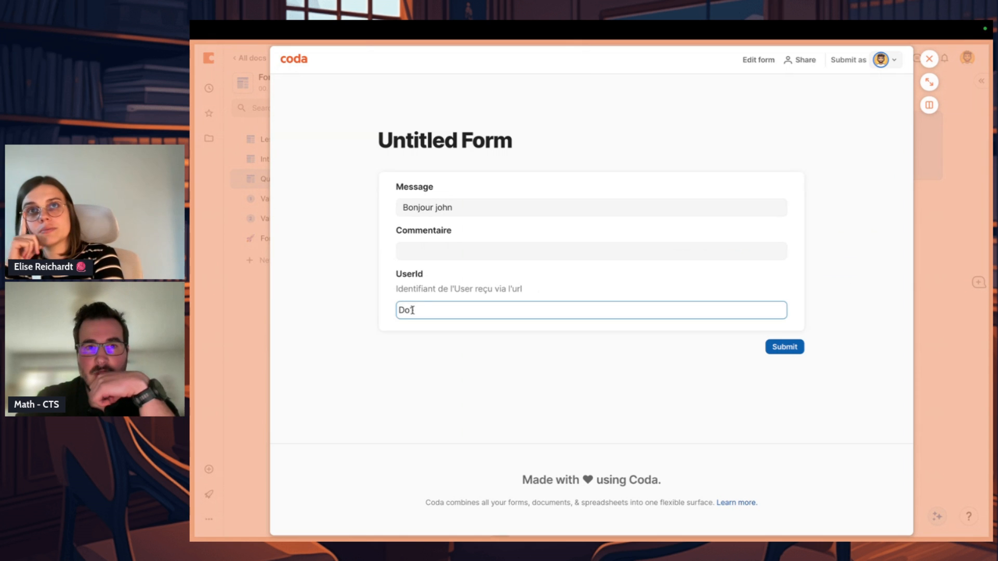
drag(423, 311, 396, 312)
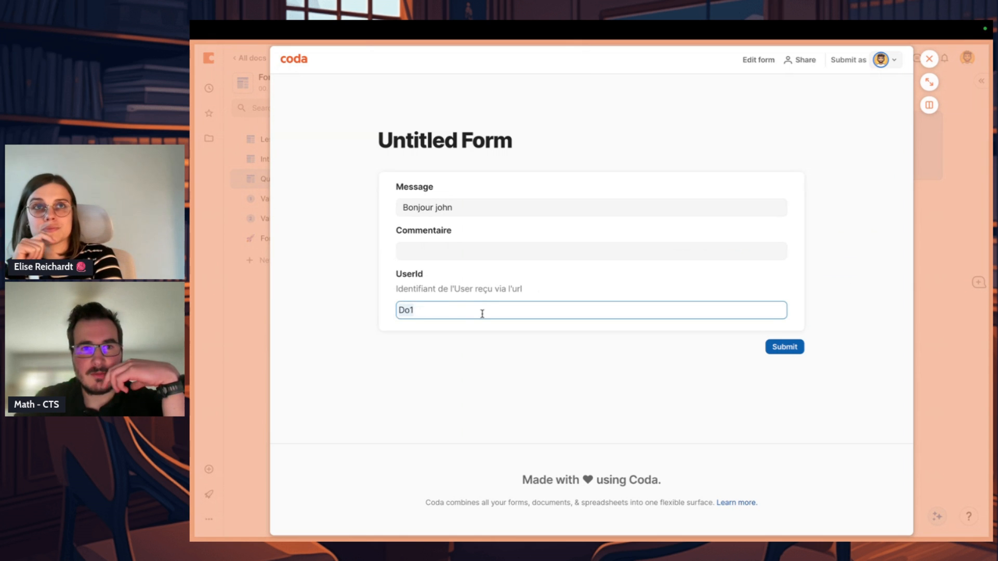
drag(398, 289, 491, 289)
click(509, 314)
click(474, 212)
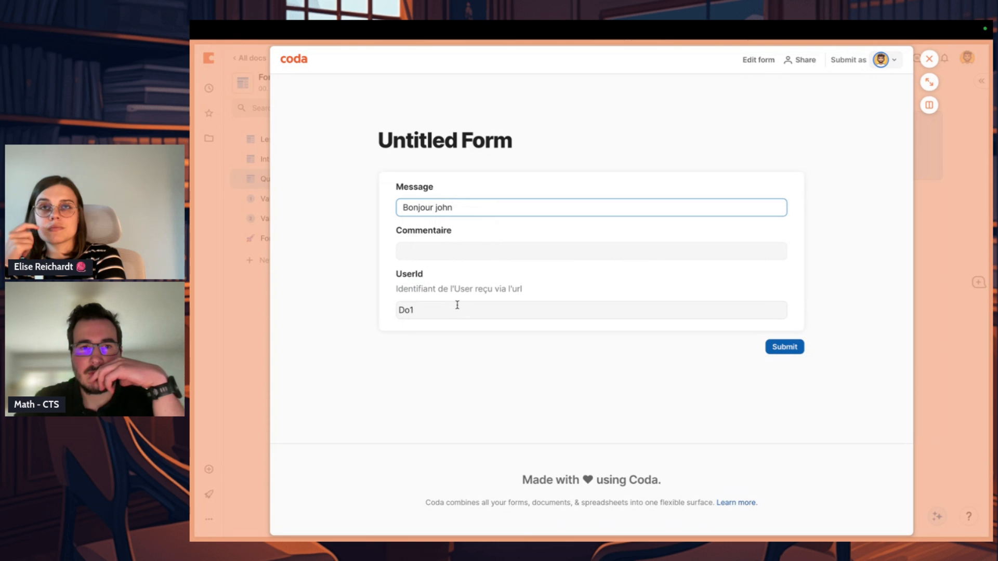
Step: Close the form, add a row to the Echange table and set its UserId to the first contact's unique_id
click(934, 255)
scroll(781, 401, down, 1)
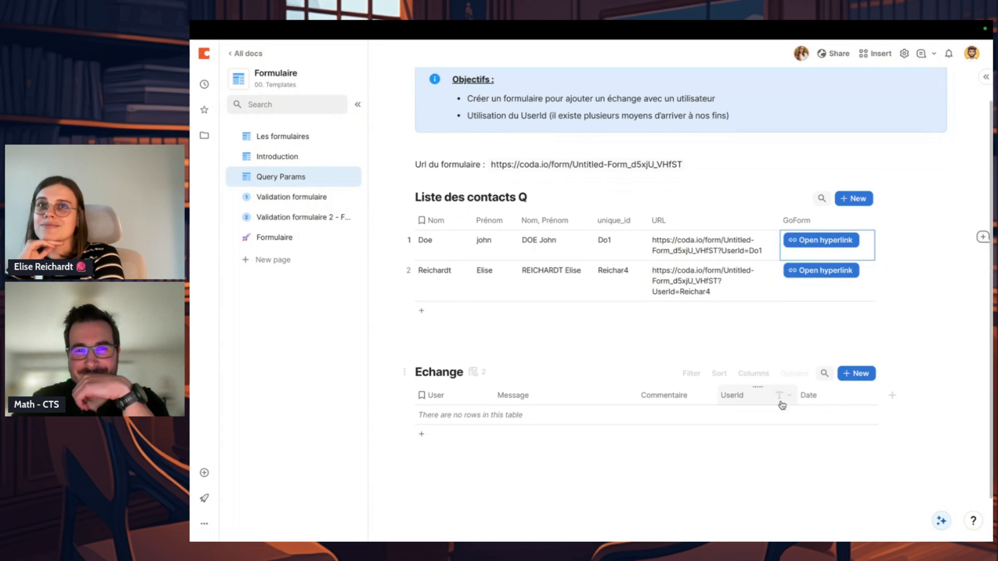
click(606, 271)
click(758, 419)
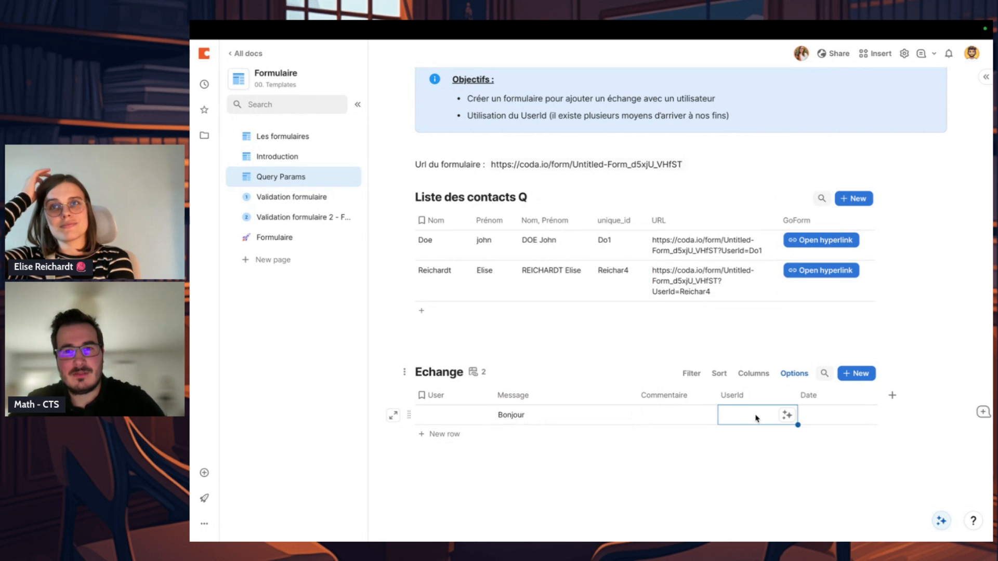
text(Do1)
click(722, 472)
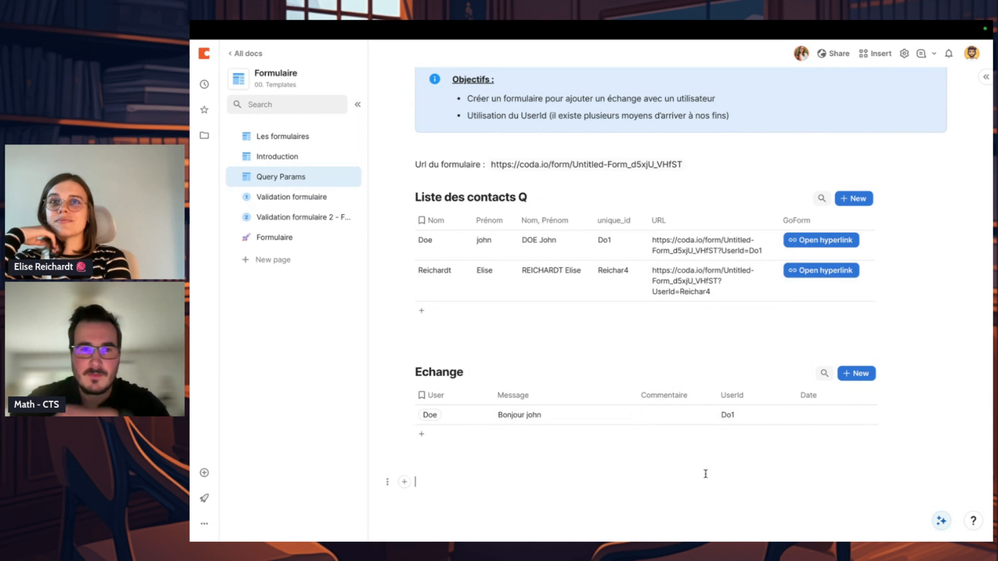
Step: Examine the Echange table's User column formula: its UserId condition, the DB_Users filter comparing unique_id with thisRow.UserId, First(), and the empty fallback
click(487, 397)
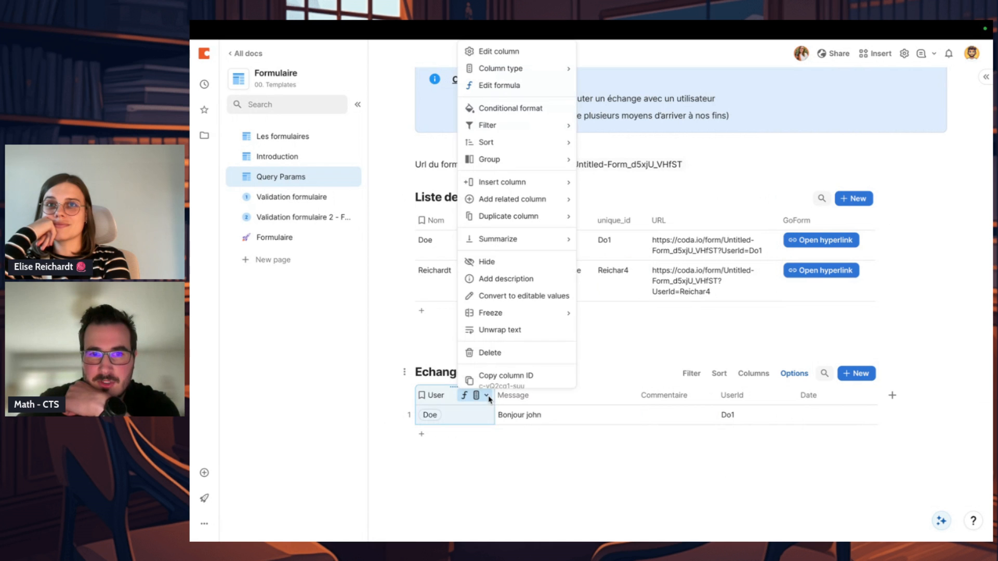
click(520, 87)
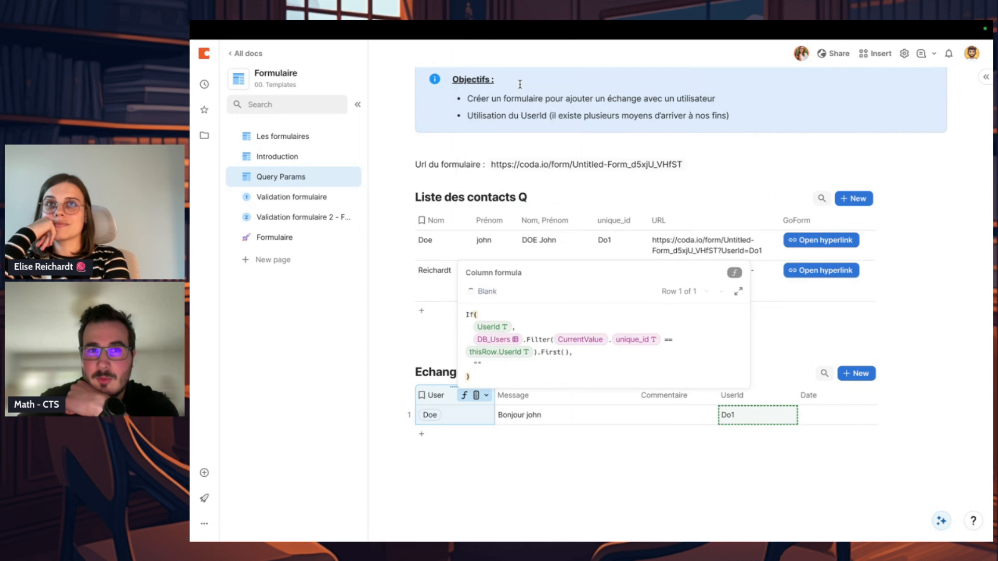
click(490, 328)
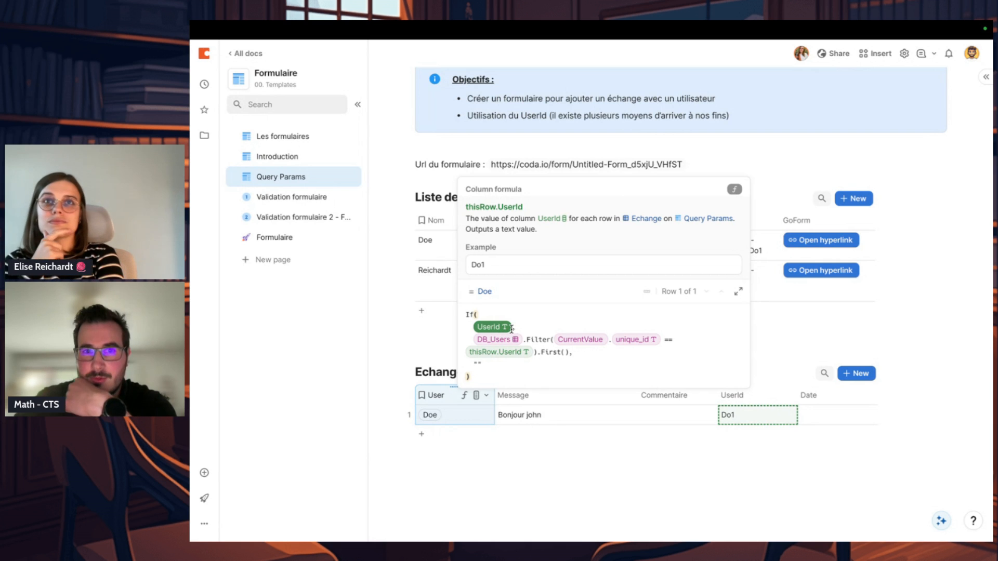
click(493, 339)
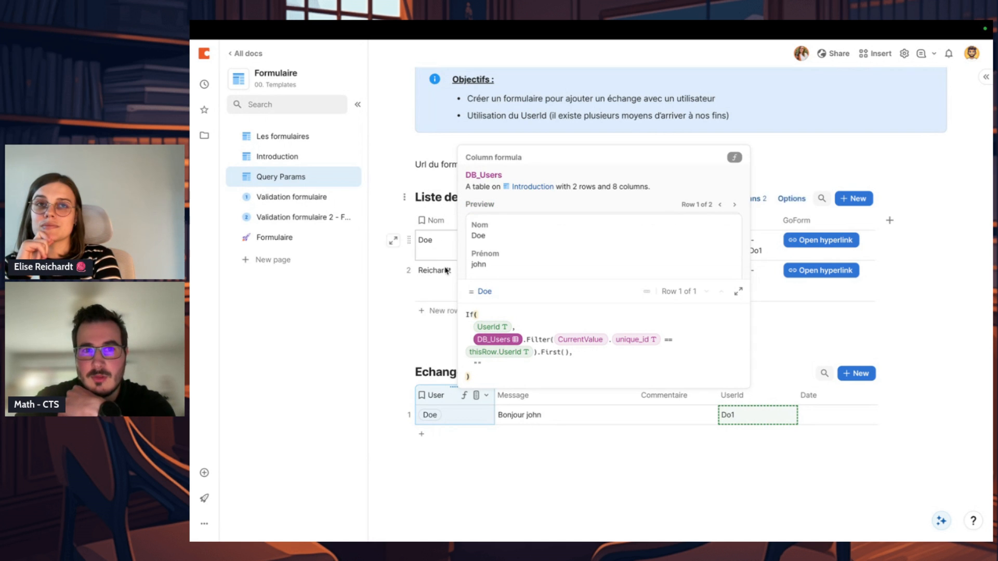
click(635, 340)
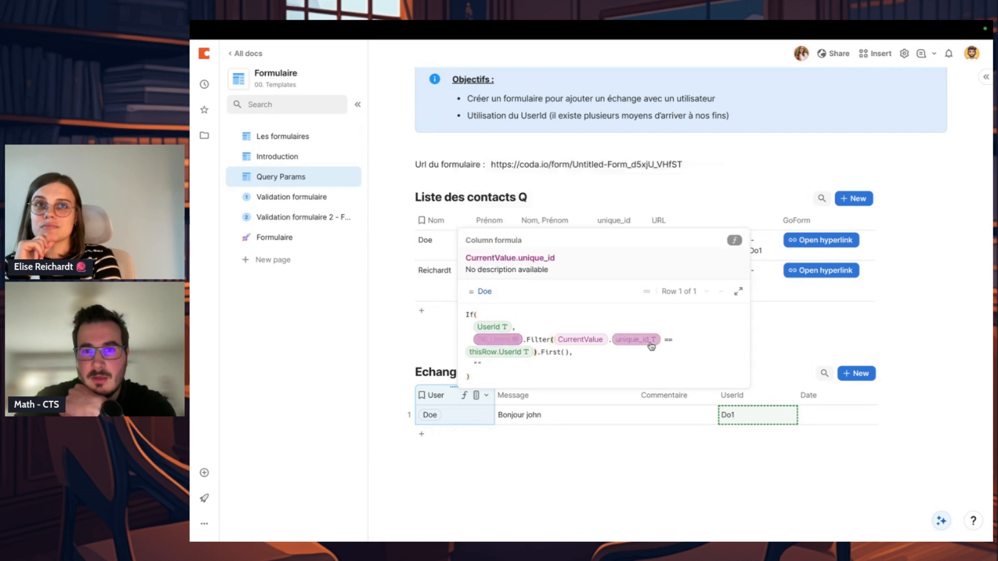
click(591, 341)
click(552, 353)
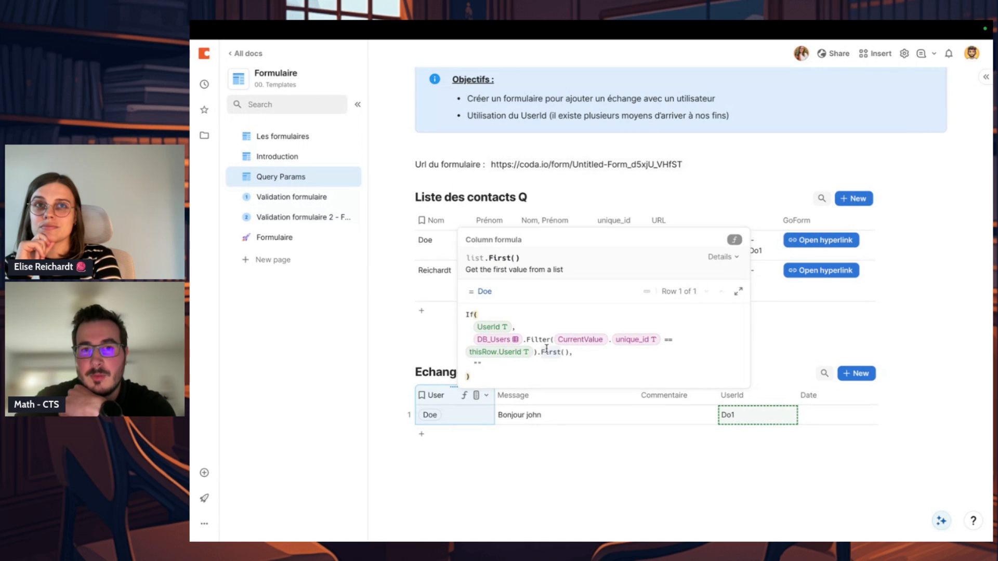
click(635, 344)
click(505, 364)
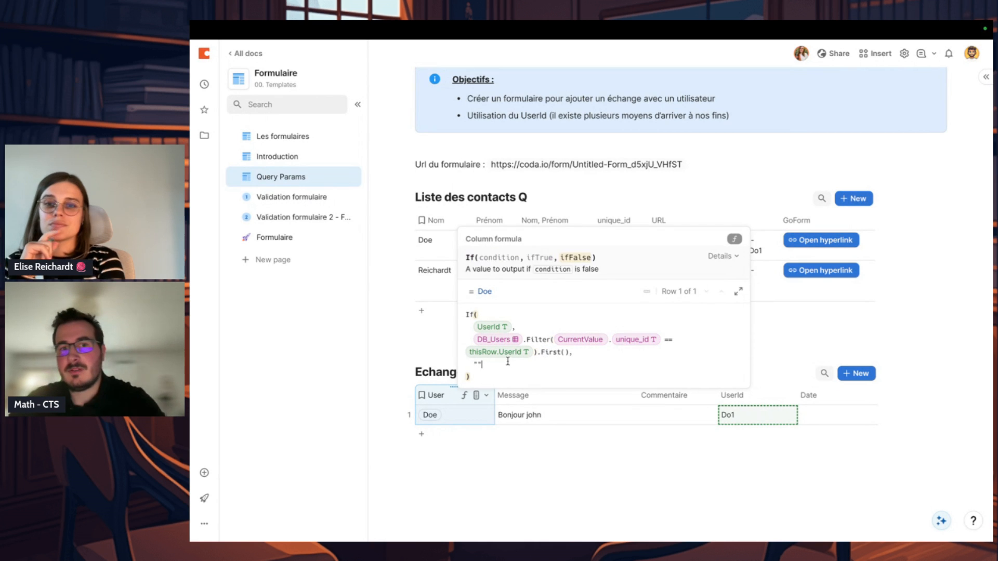
click(513, 356)
click(635, 339)
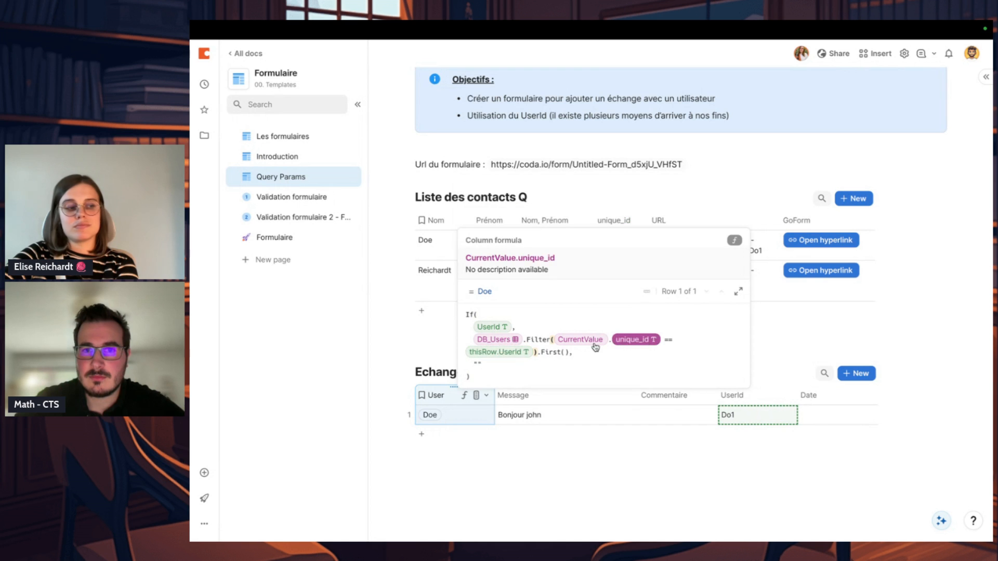
click(499, 352)
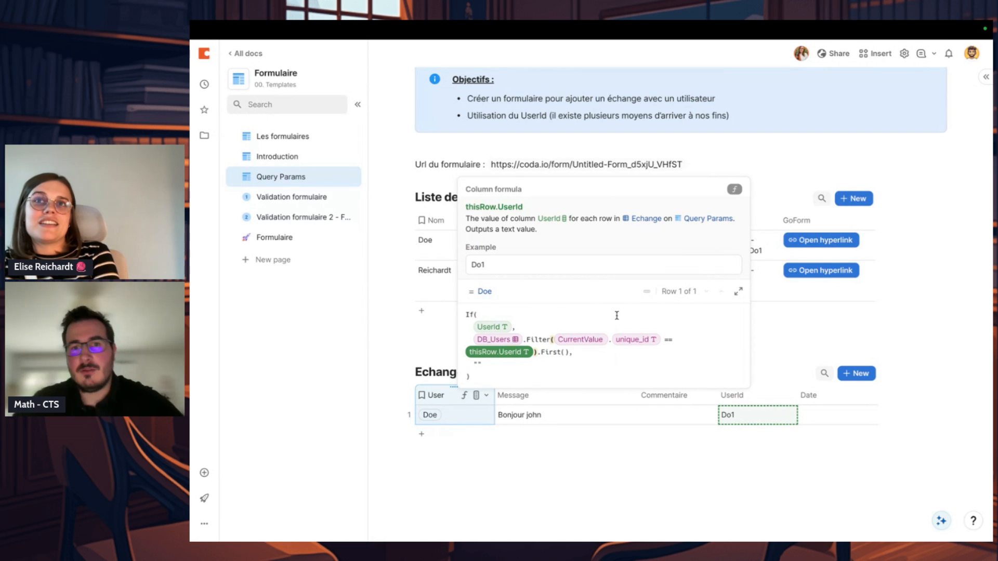
click(572, 352)
click(546, 510)
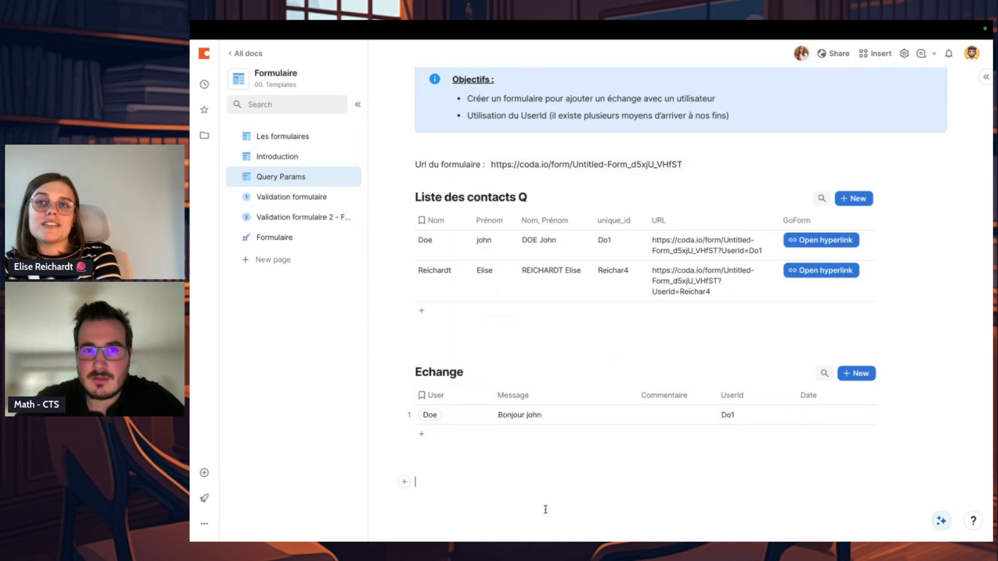
Step: Review the form layout's privacy settings for hidden URL-parameter columns and referenced tables, and the UserId field's settings on the Formulaire page
click(627, 398)
click(618, 488)
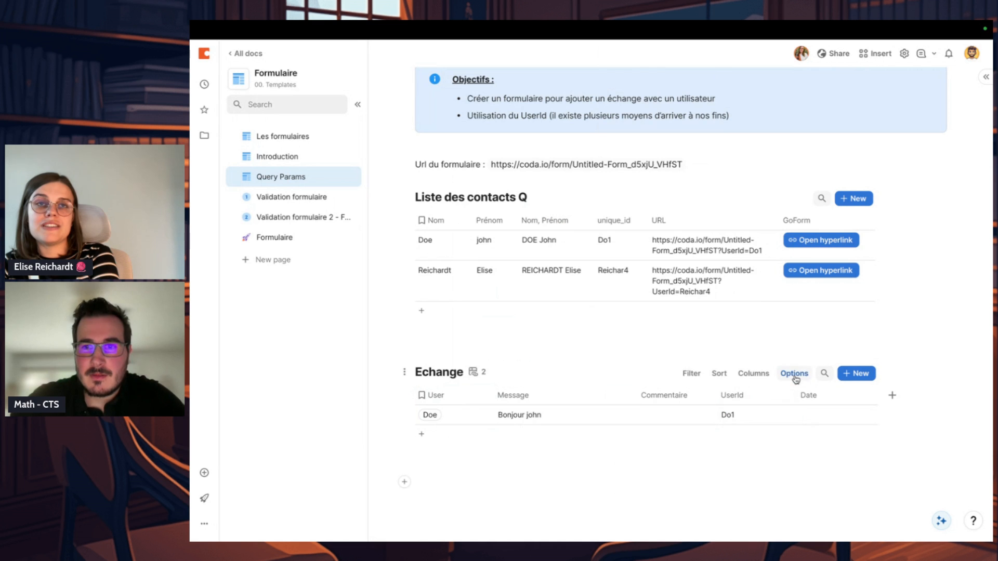
click(293, 248)
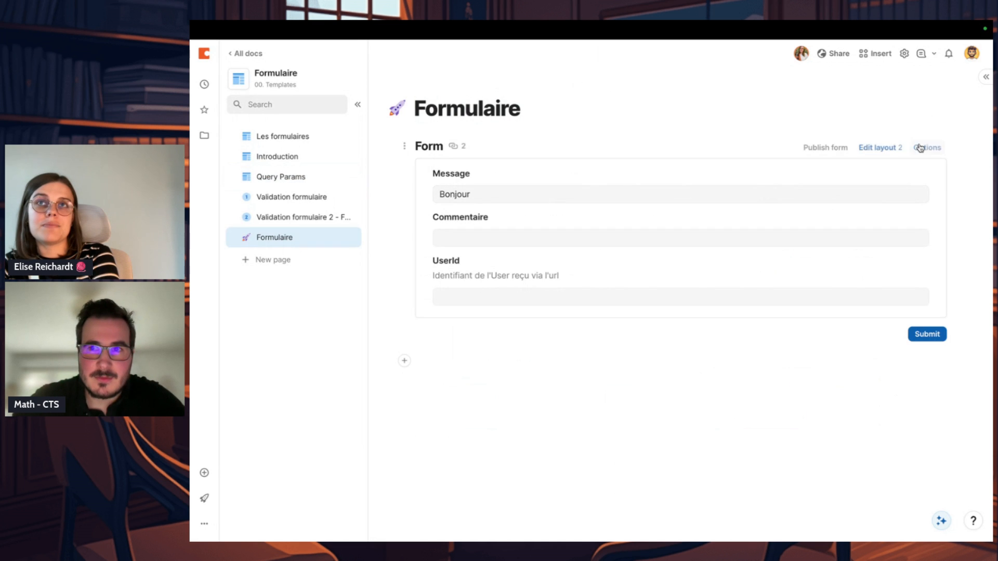
click(880, 147)
click(886, 188)
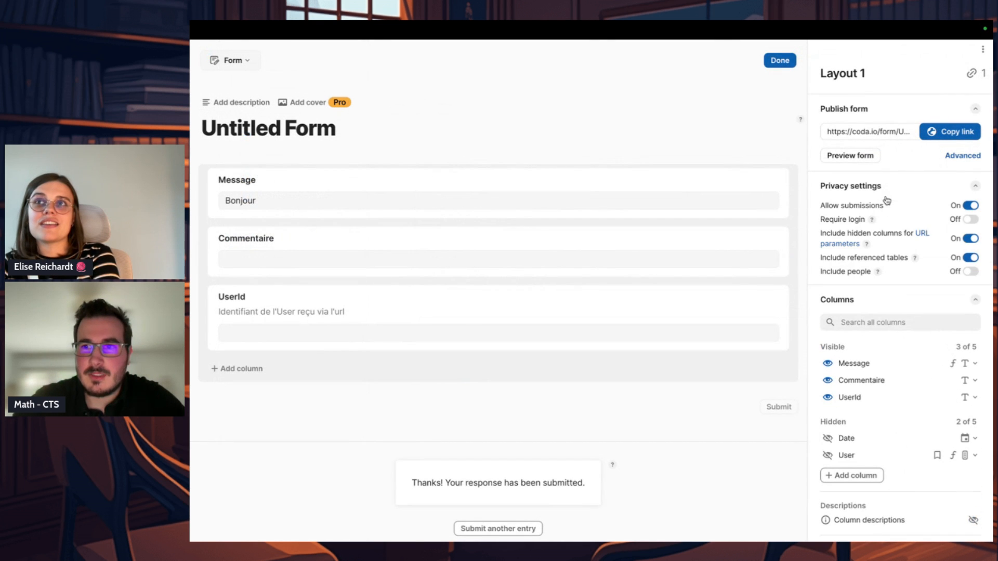
drag(862, 244, 822, 235)
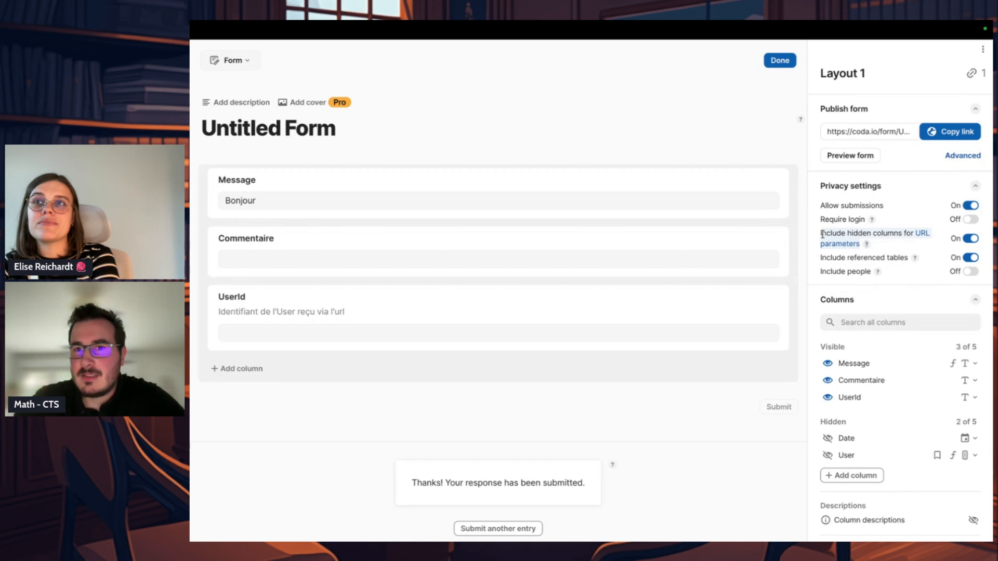
click(923, 257)
drag(931, 264, 823, 262)
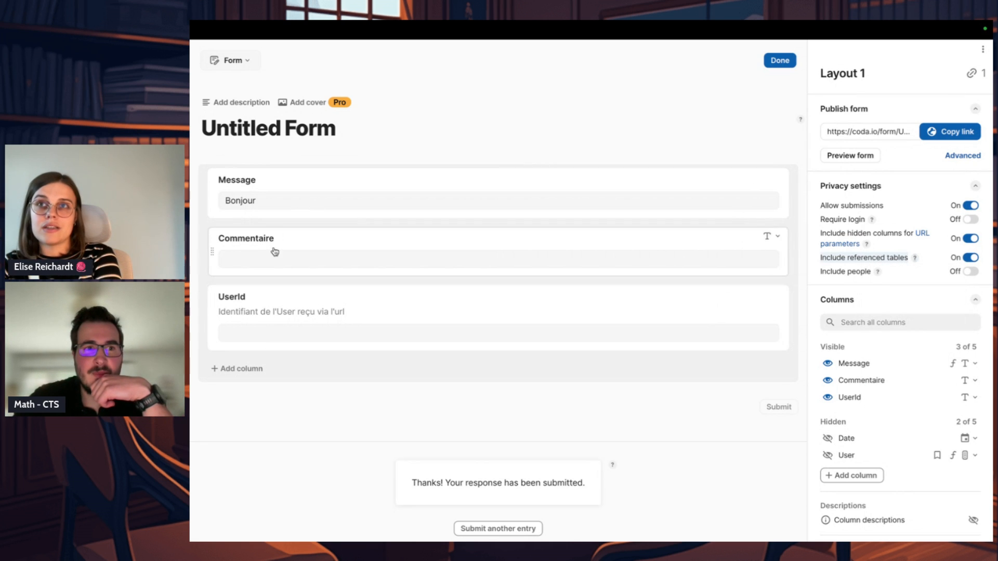
click(298, 326)
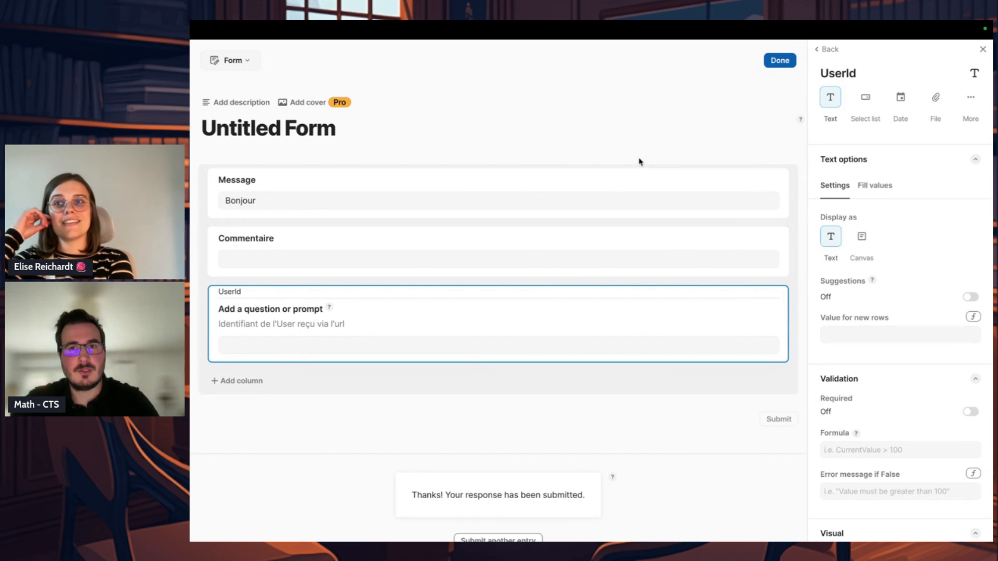
click(780, 60)
Step: Enter the first contact's unique_id in the form's UserId field and check the prefilled Message
click(553, 295)
text(Do1)
click(515, 384)
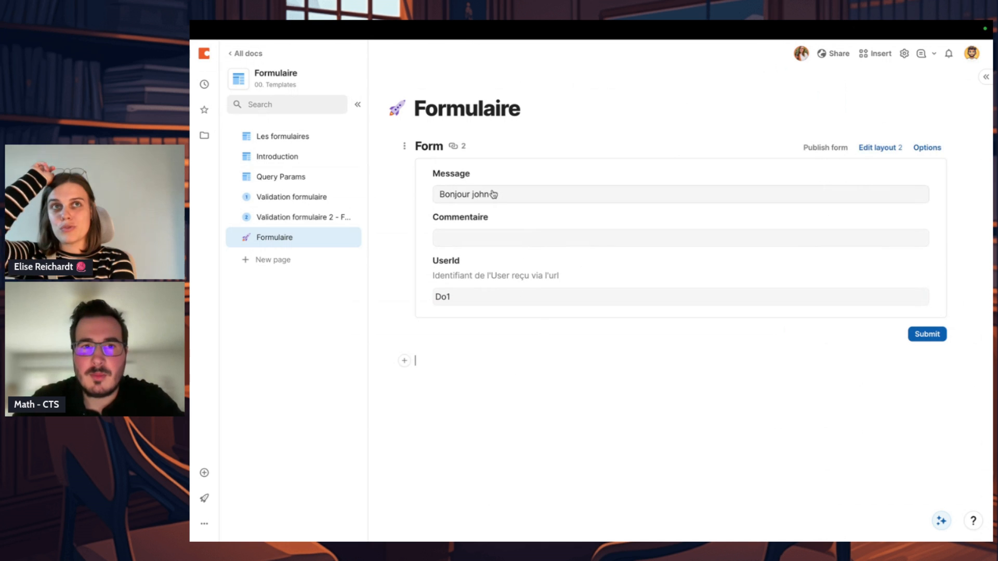
click(482, 193)
click(511, 397)
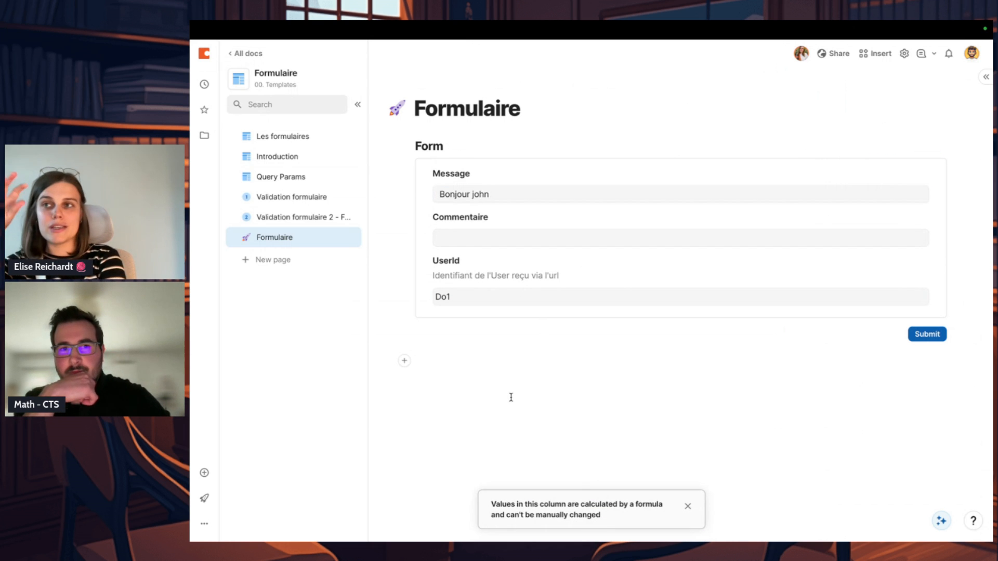
Step: On the Query Params page, set the exchange row's Commentaire to test and its Date to 12/09/2024
click(297, 177)
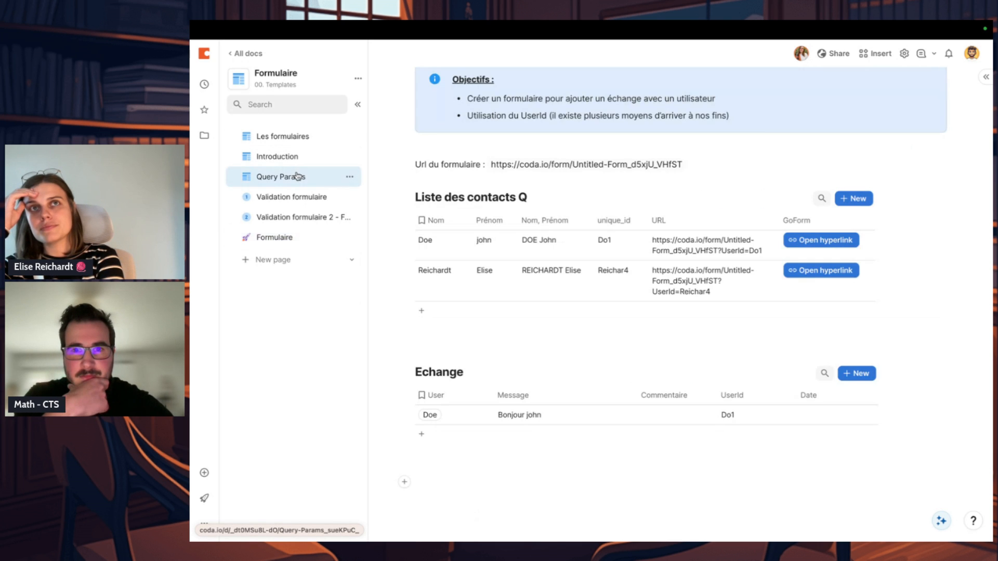
click(694, 417)
text(XXX)
click(667, 468)
click(676, 416)
text(test)
click(681, 467)
click(832, 415)
click(833, 416)
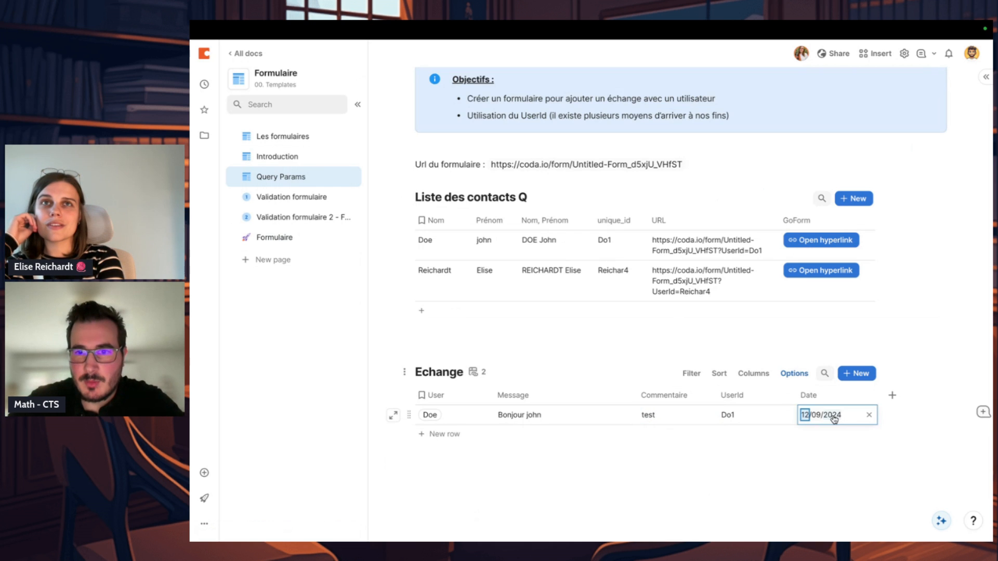
click(848, 452)
Step: Set the Echange Date column's value for new rows to Date created
click(863, 395)
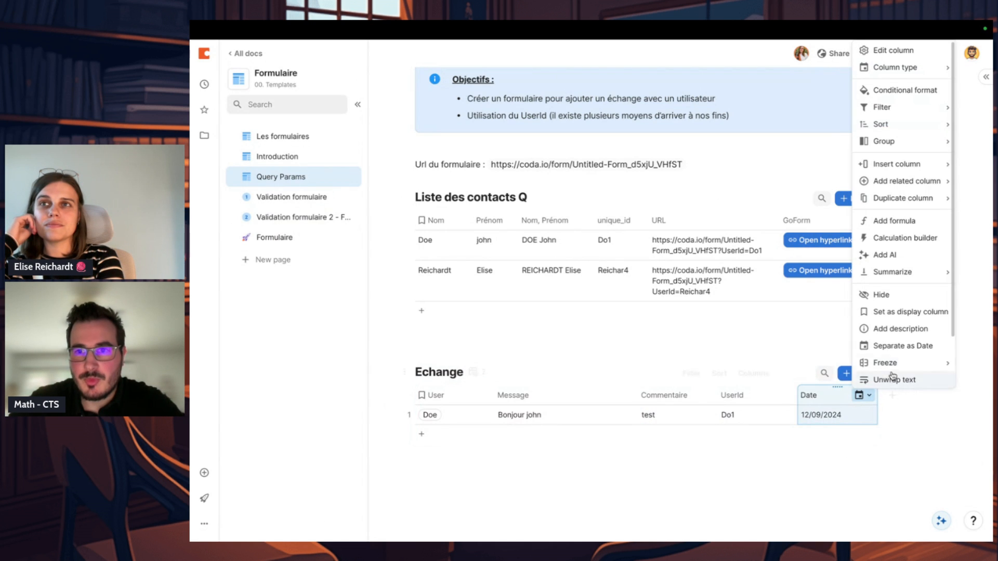
mouse_move(913, 191)
scroll(915, 132, down, 2)
scroll(916, 131, up, 2)
click(917, 51)
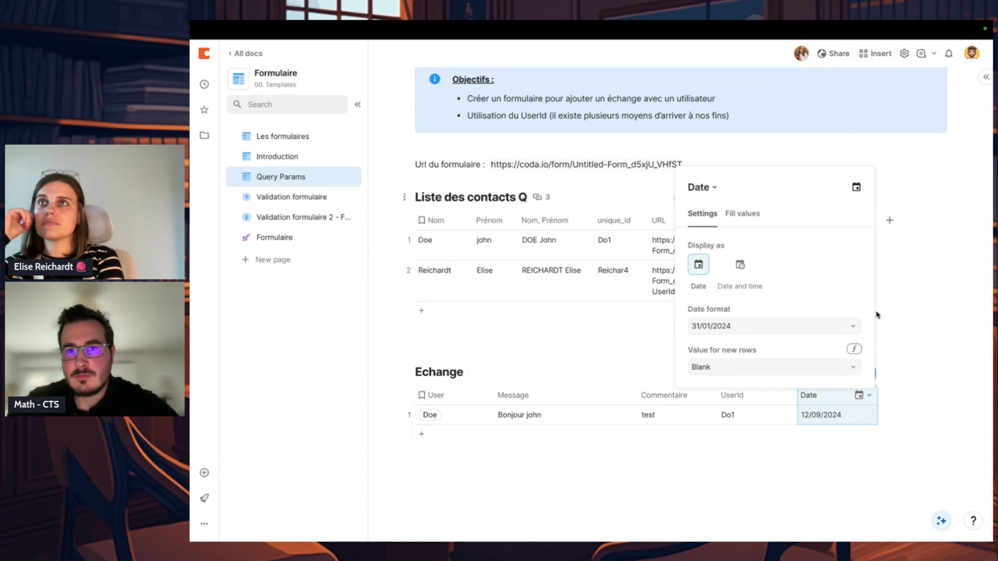
click(835, 365)
click(795, 407)
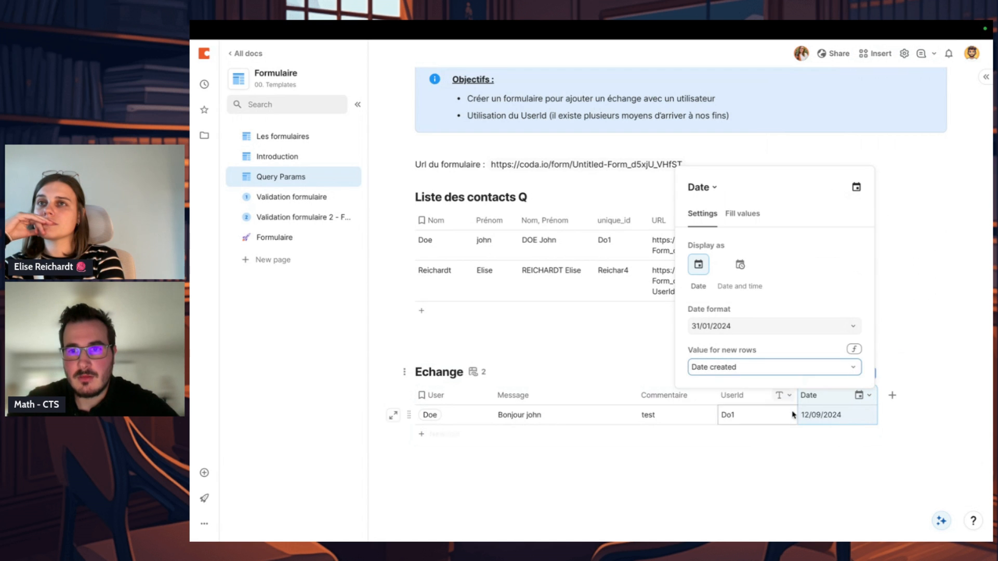
click(773, 484)
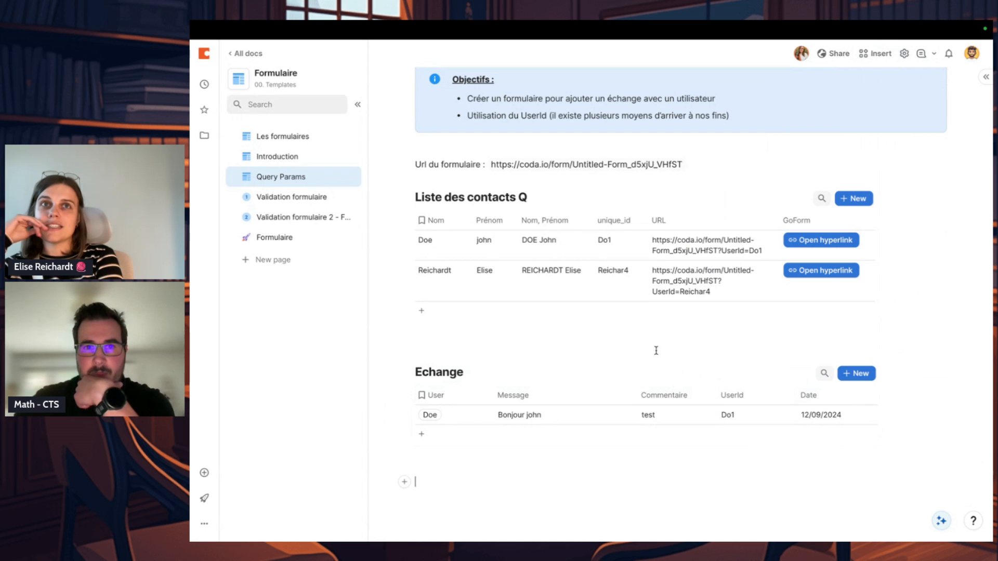
Step: Hide the UserId field from the form layout on the Formulaire page and finish editing the layout
click(287, 237)
click(878, 147)
click(772, 300)
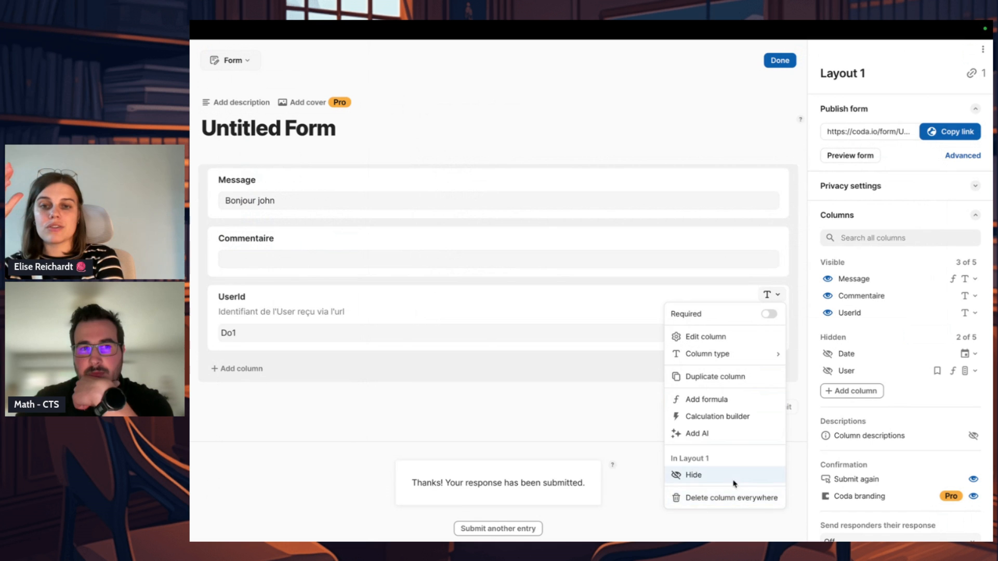
click(691, 474)
click(780, 61)
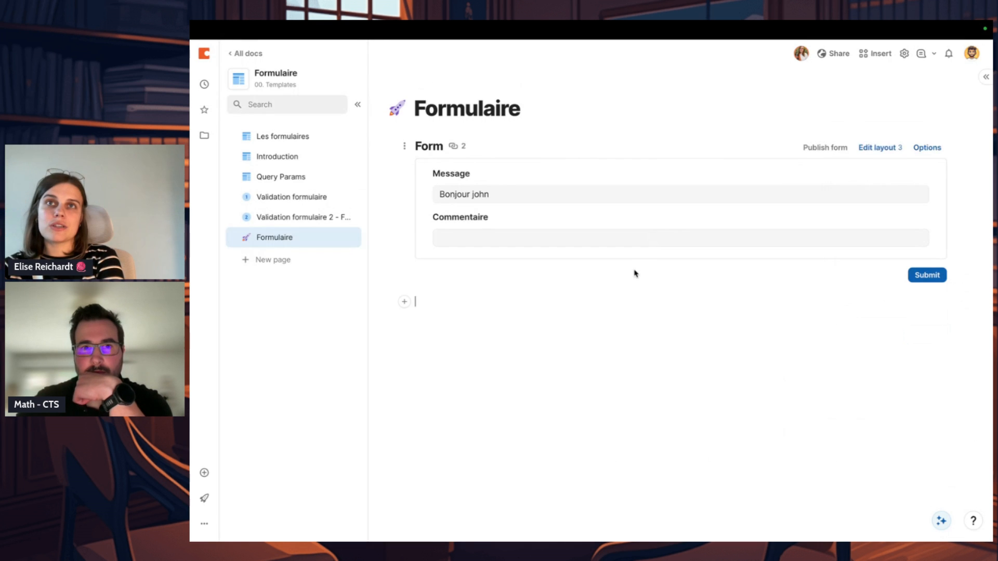
Step: Back on the Query Params page, look through the Properties column types offered for a new Echange column
click(304, 199)
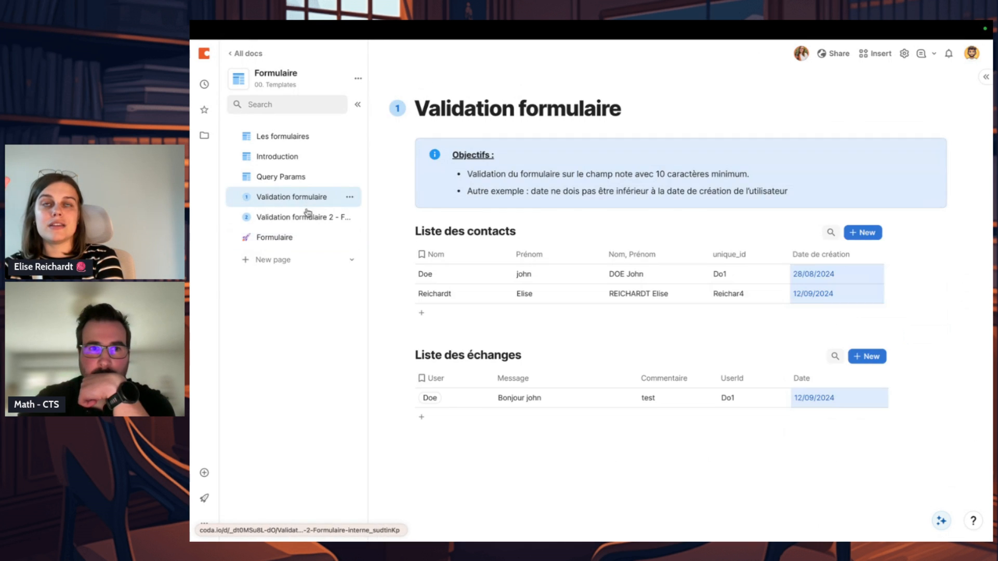
click(312, 179)
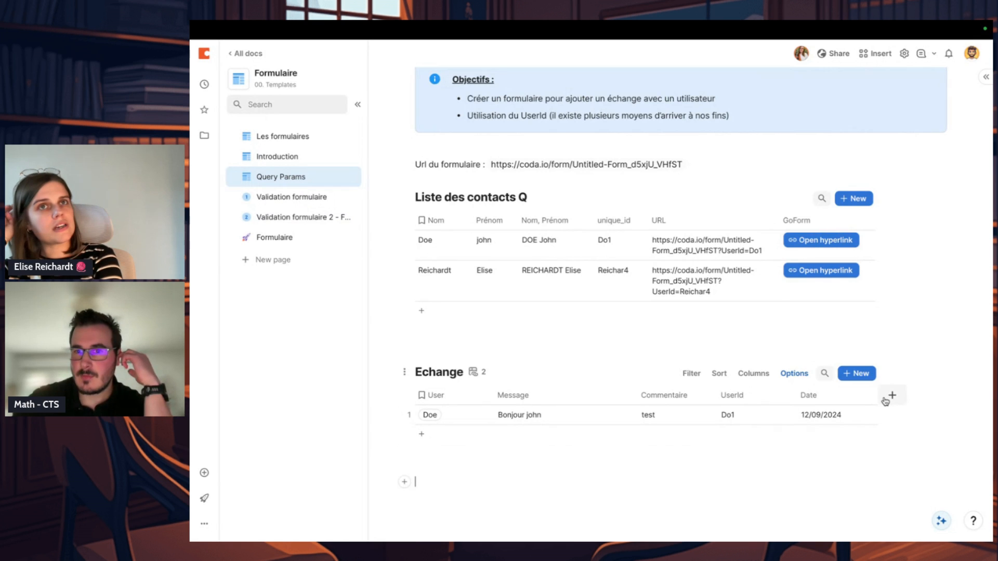
click(890, 396)
scroll(843, 346, down, 2)
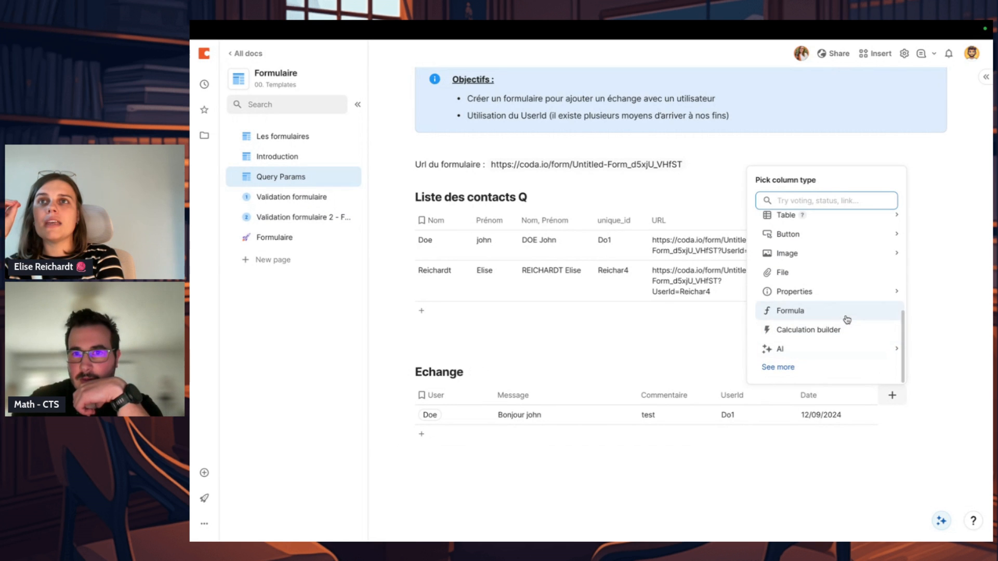
mouse_move(851, 298)
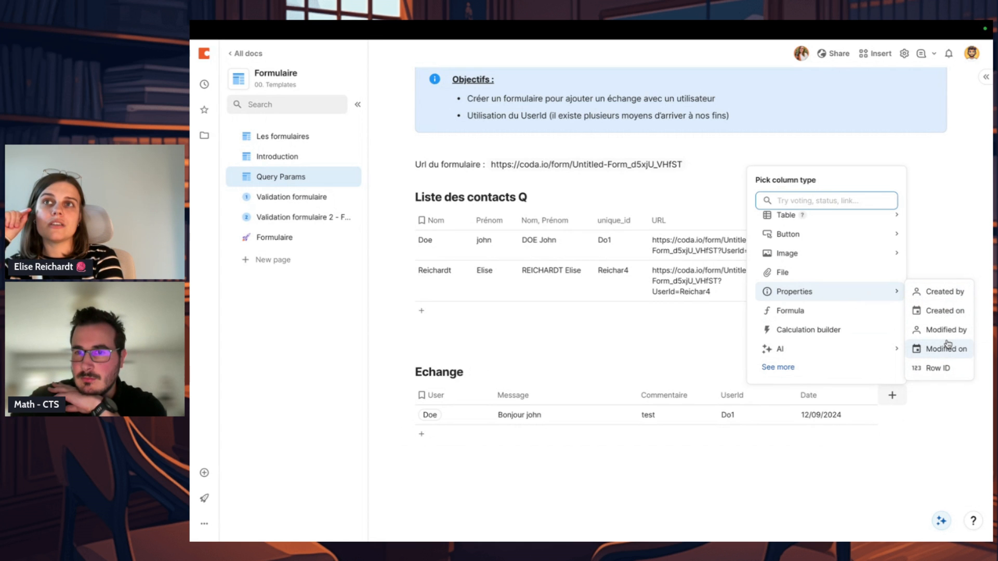
Step: Check the exchange row's Date cell and the Date column's options for the value of new rows
click(860, 415)
click(860, 415)
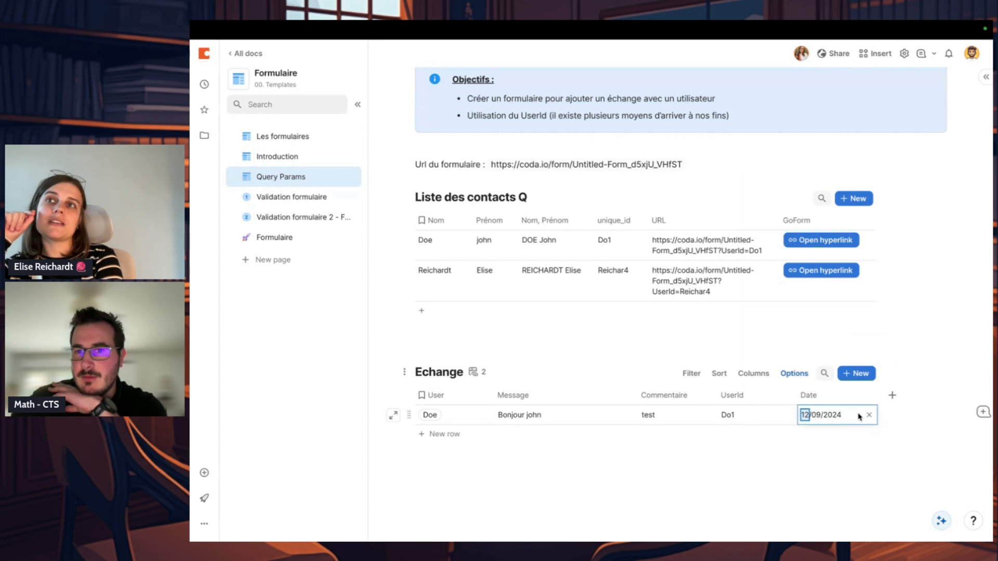
click(822, 466)
click(864, 395)
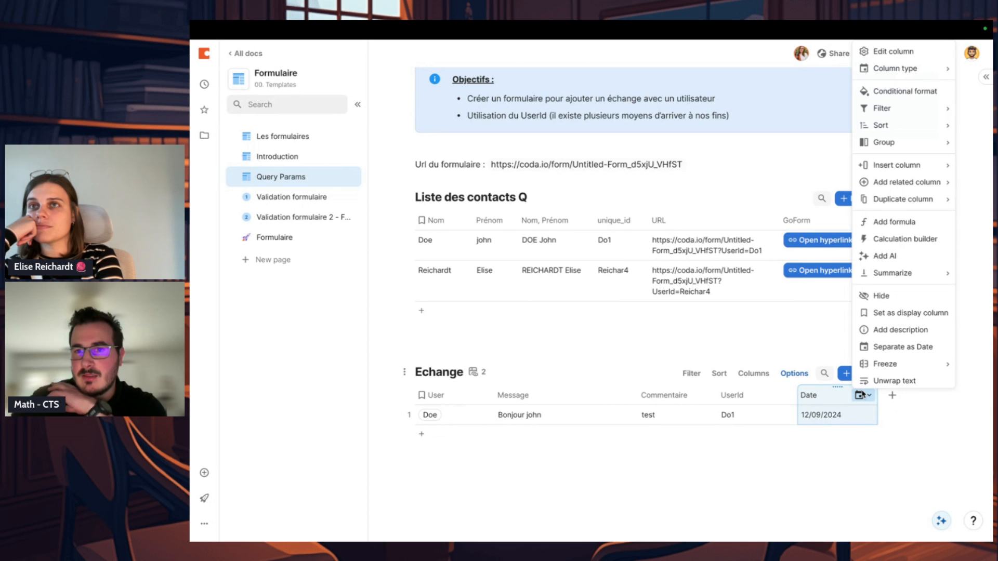
click(893, 50)
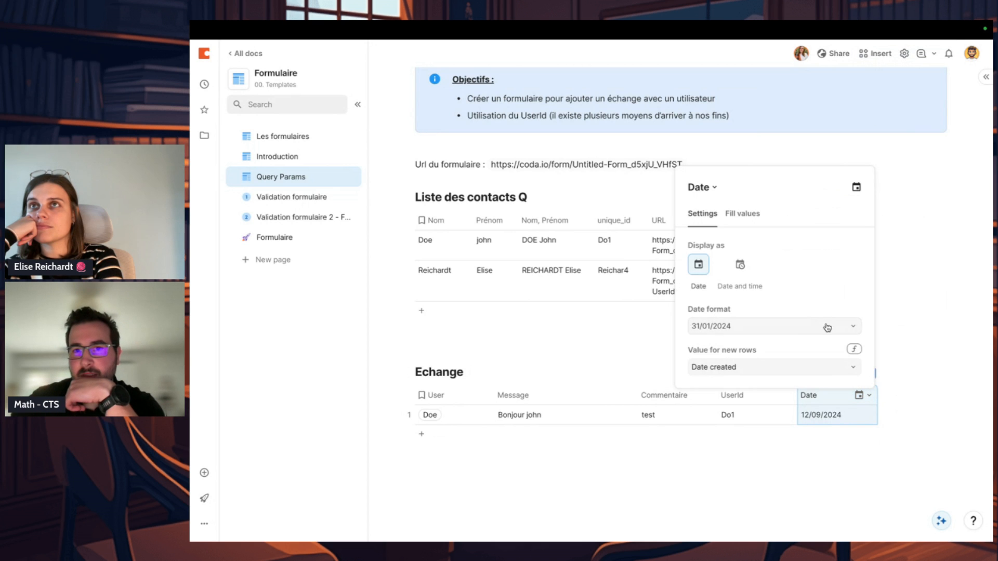
click(769, 373)
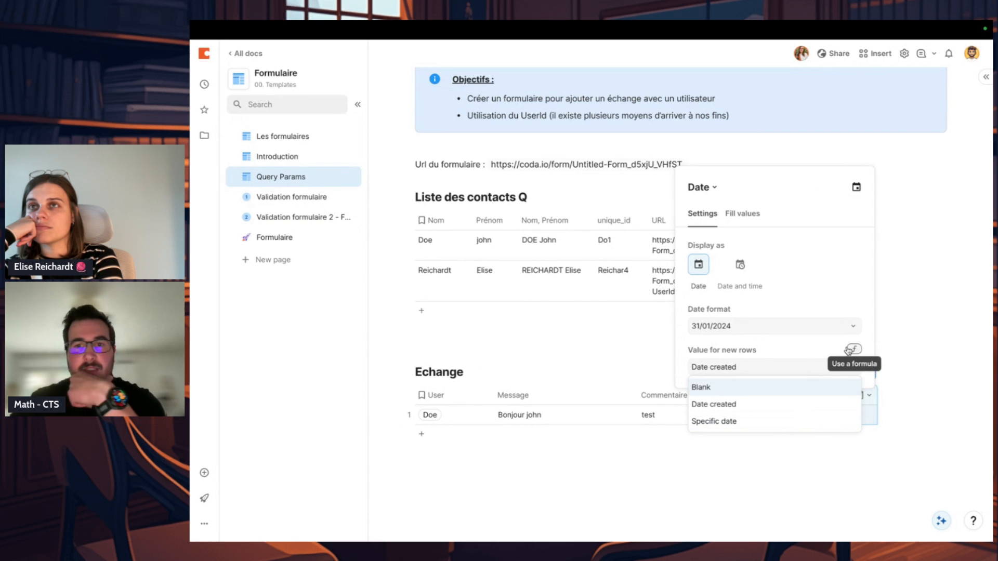
click(789, 354)
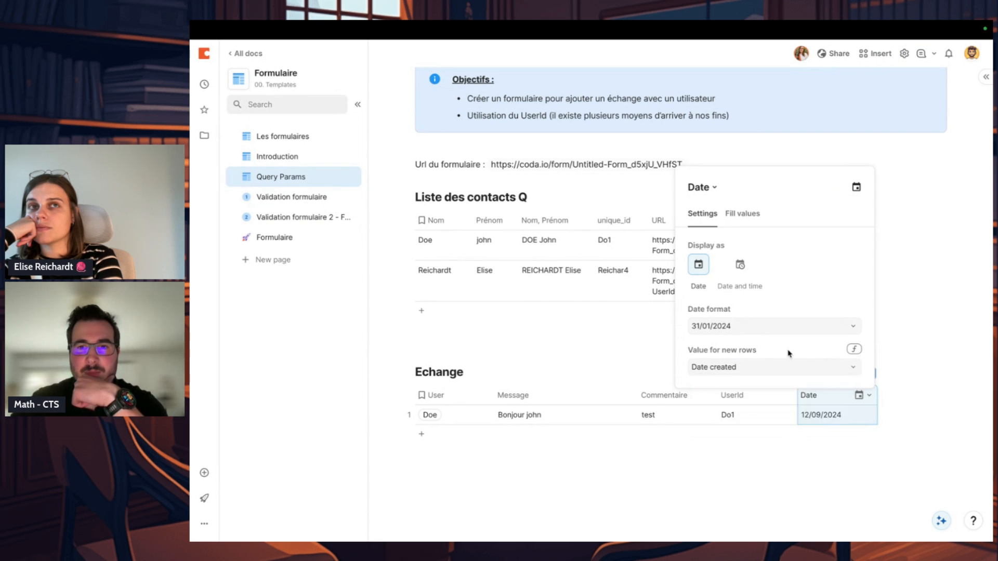
click(854, 349)
click(853, 351)
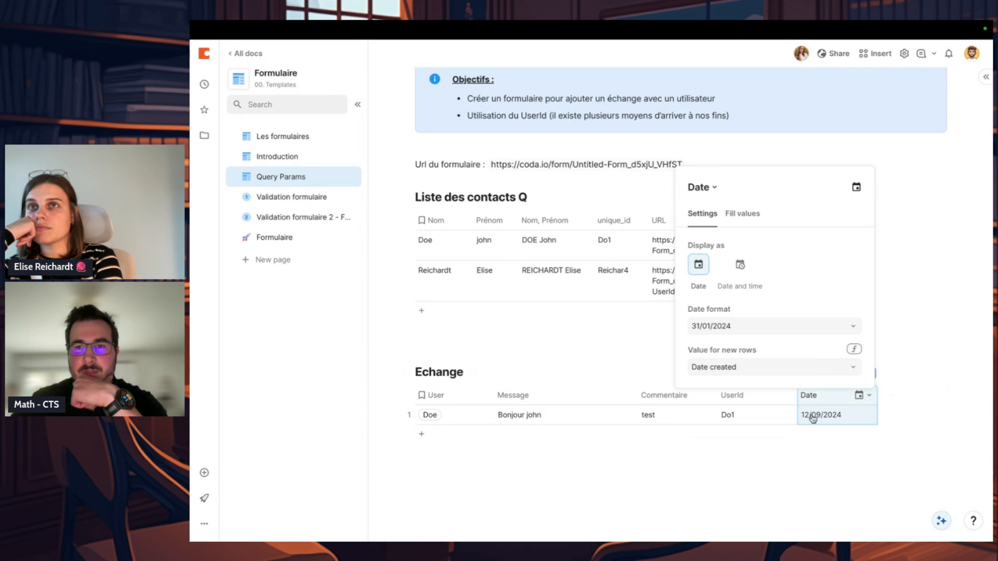
click(780, 491)
click(637, 348)
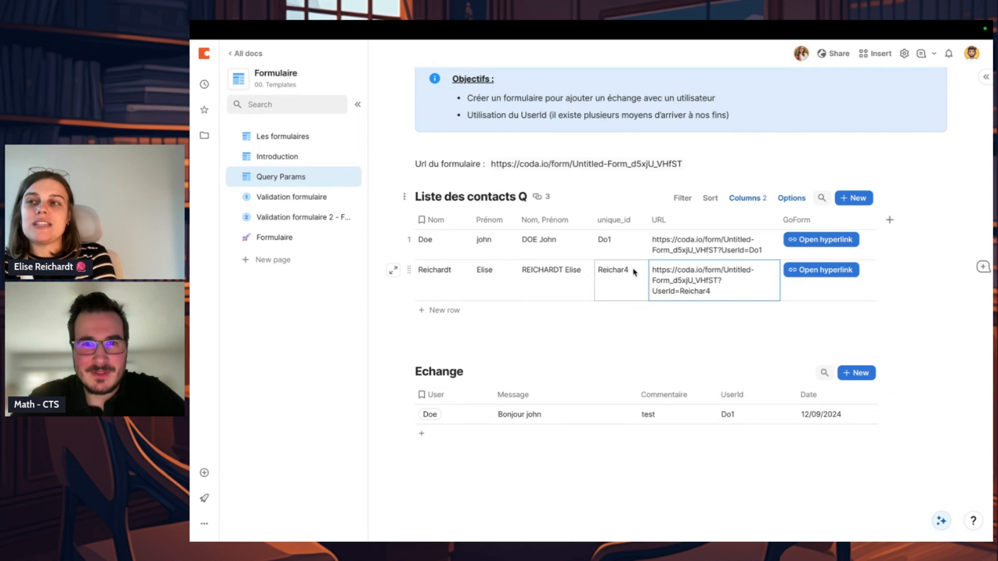
click(515, 341)
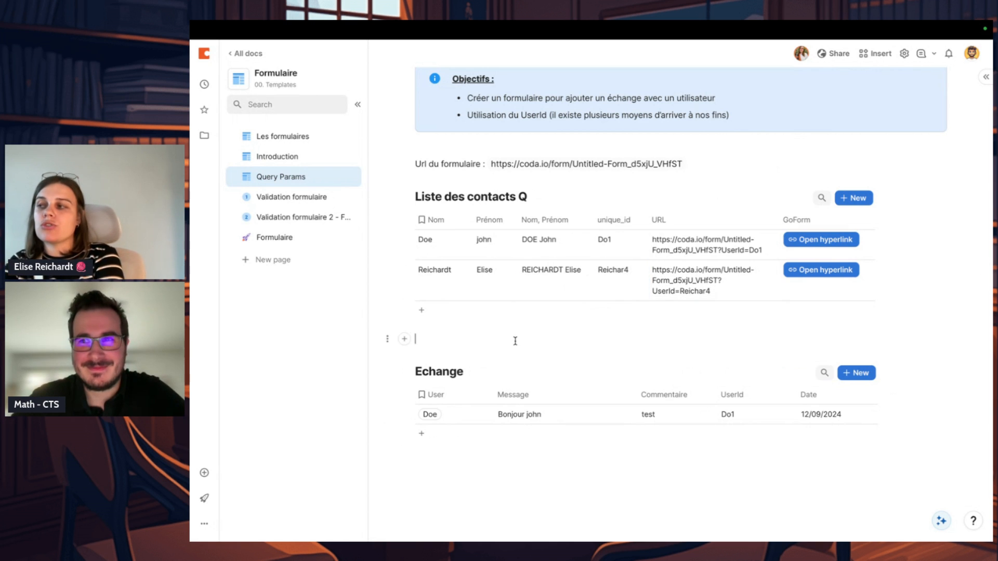
Step: Narrow the User column of the Echange table on the Query Params page
click(497, 401)
drag(495, 399, 469, 398)
click(485, 479)
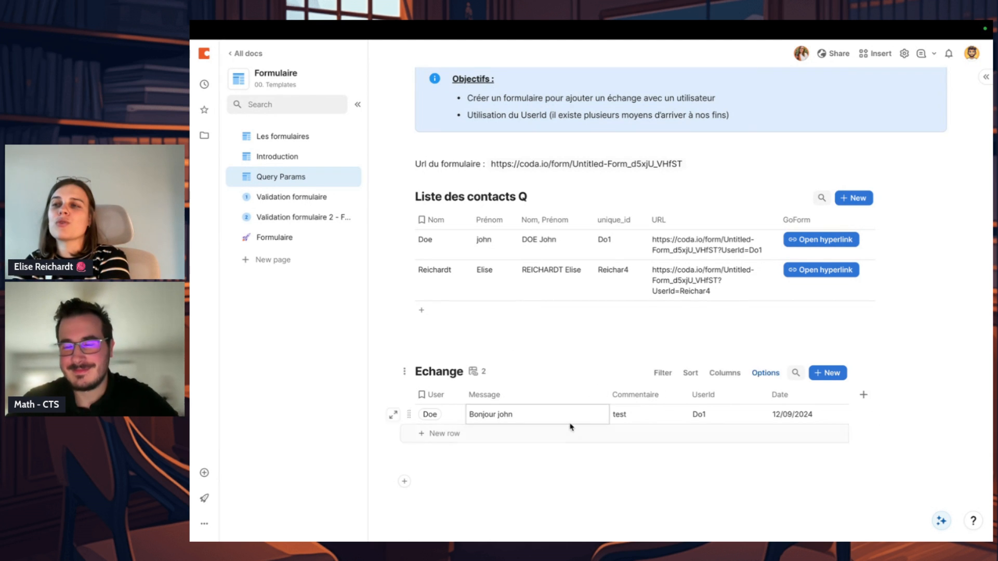
Step: Remove the empty line between the Liste des contacts Q and Echange tables
click(445, 340)
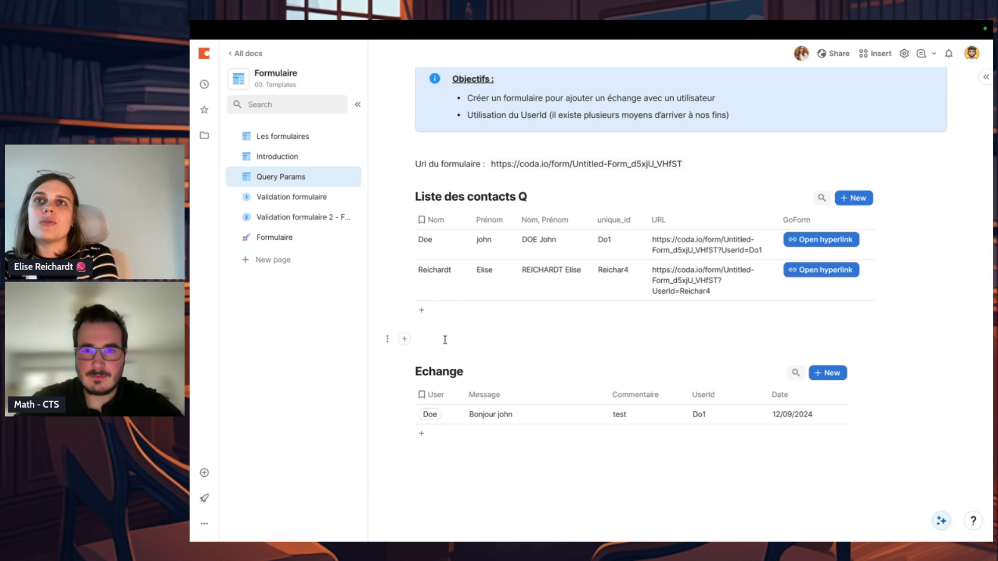
key(BackSpace)
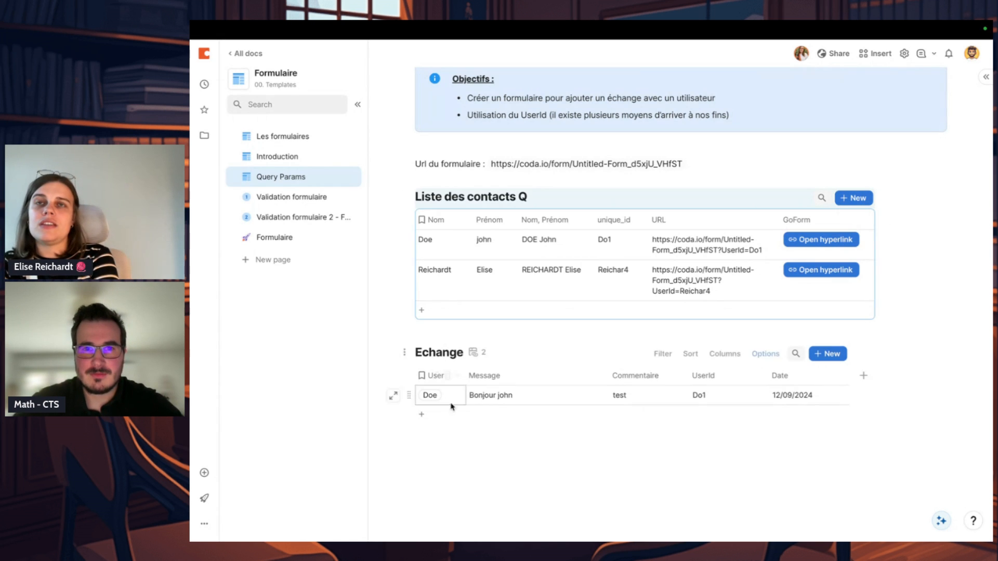
click(455, 444)
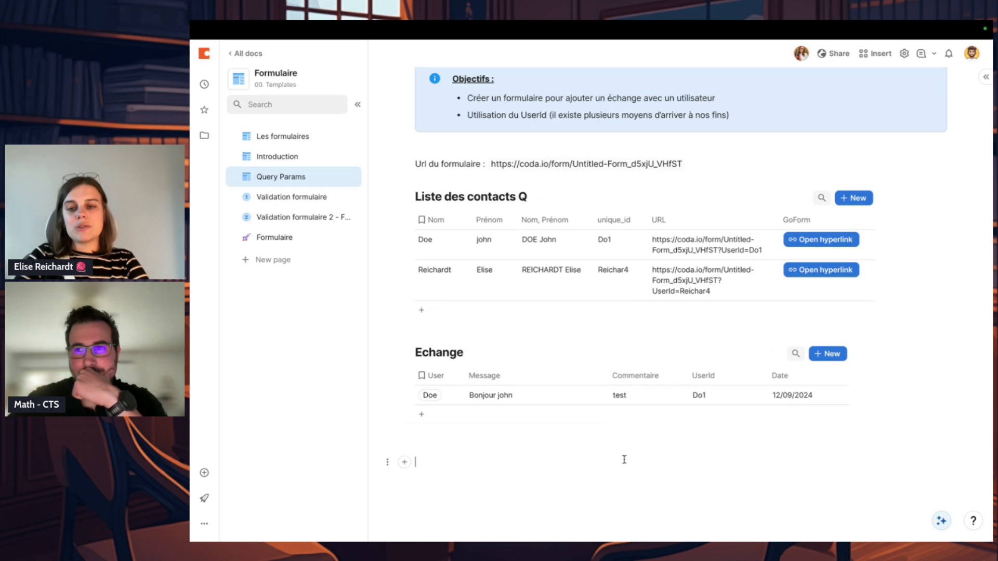
click(617, 442)
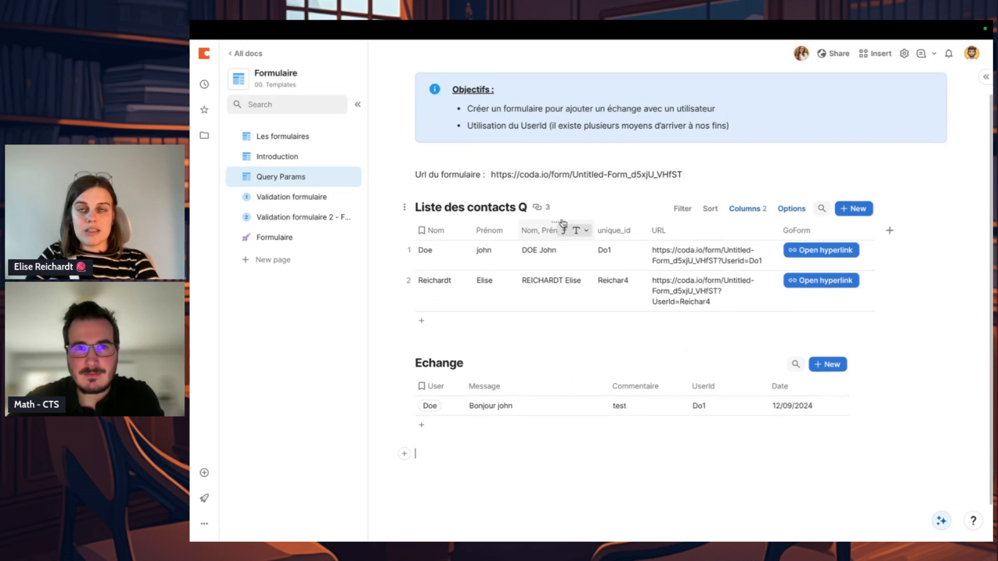
Step: Change the Objectifs callout on the Query Params page to the green checkmark style
scroll(561, 219, up, 1)
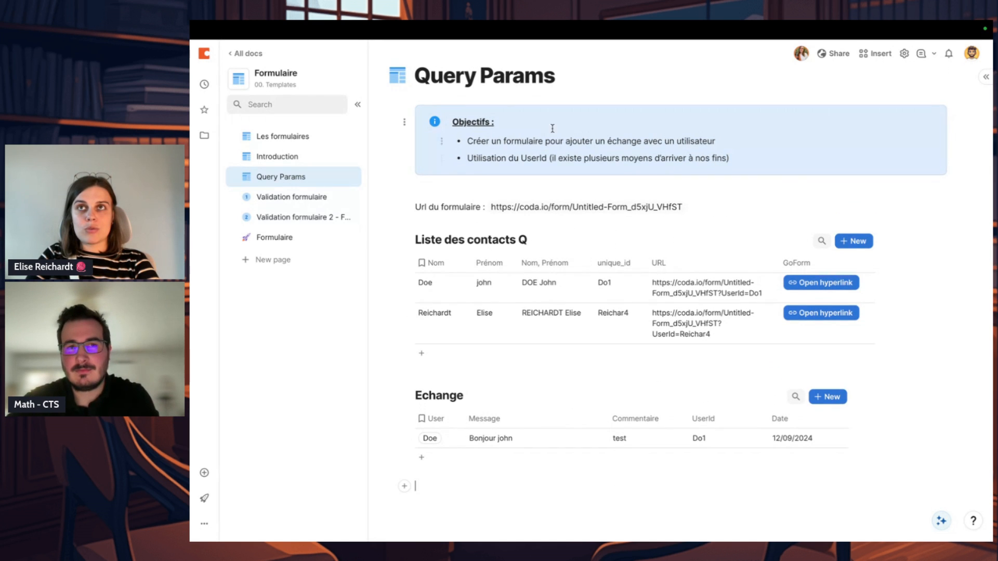
click(864, 92)
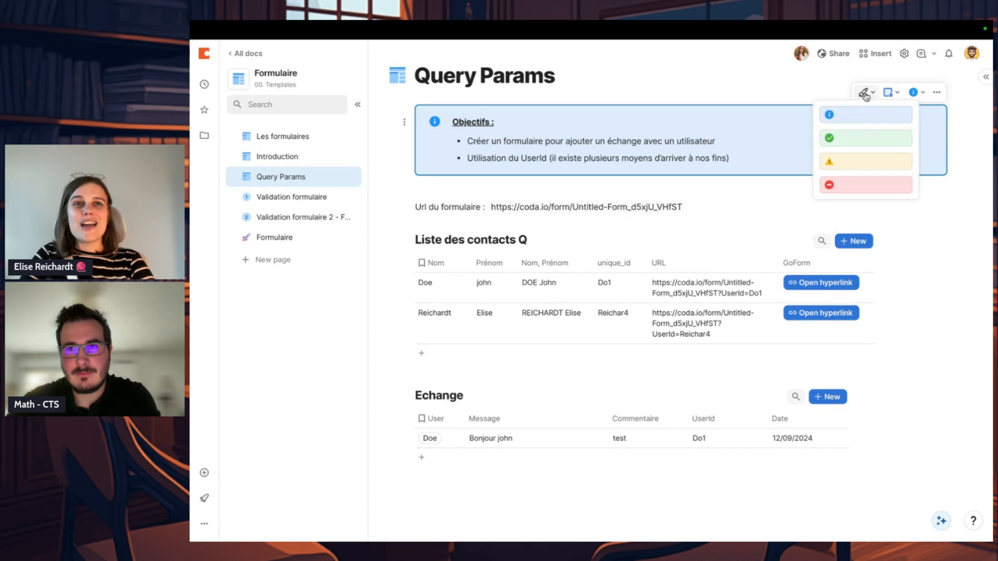
click(860, 139)
click(791, 240)
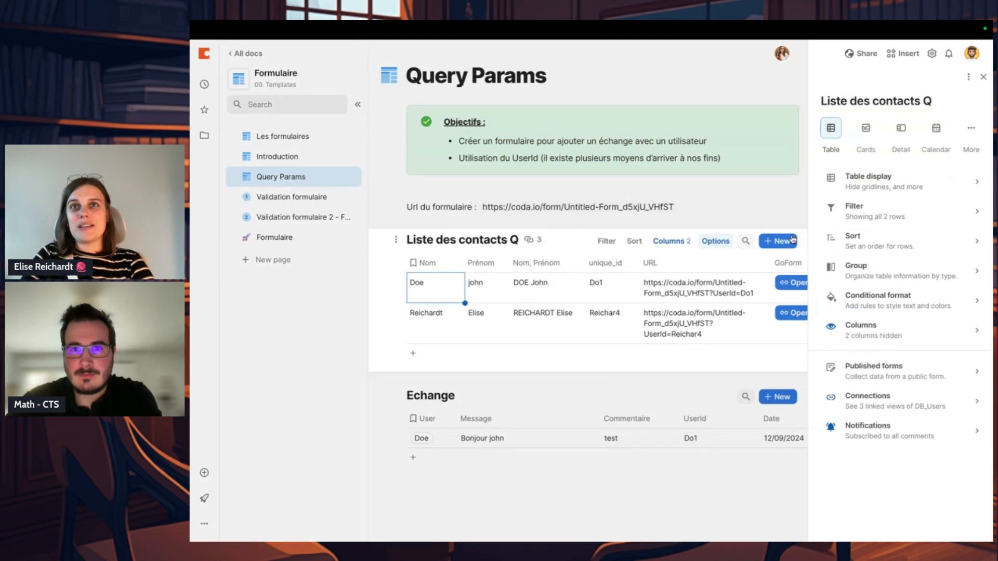
click(772, 211)
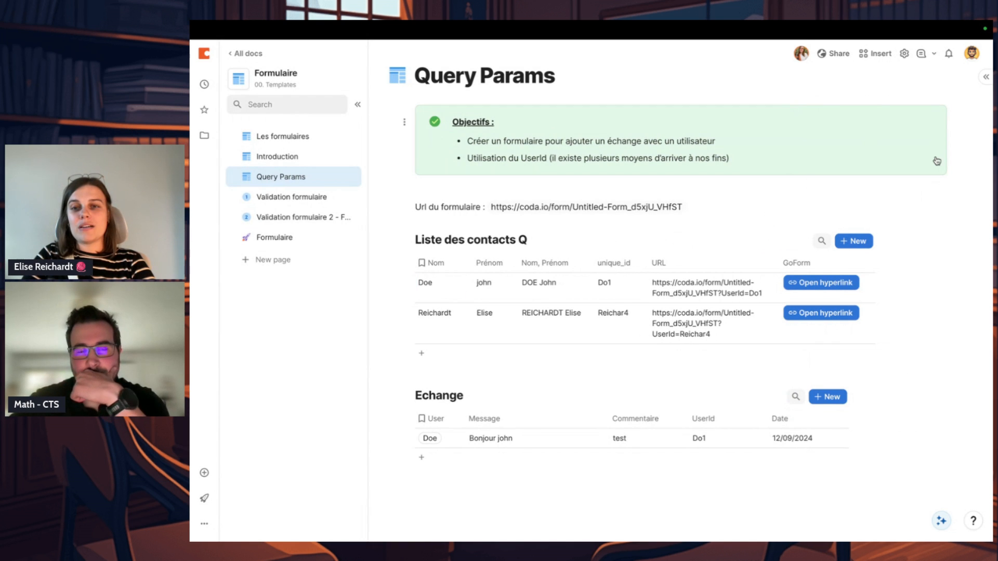
Step: Change the Objectifs callout on the Introduction page to the green checkmark style
click(277, 157)
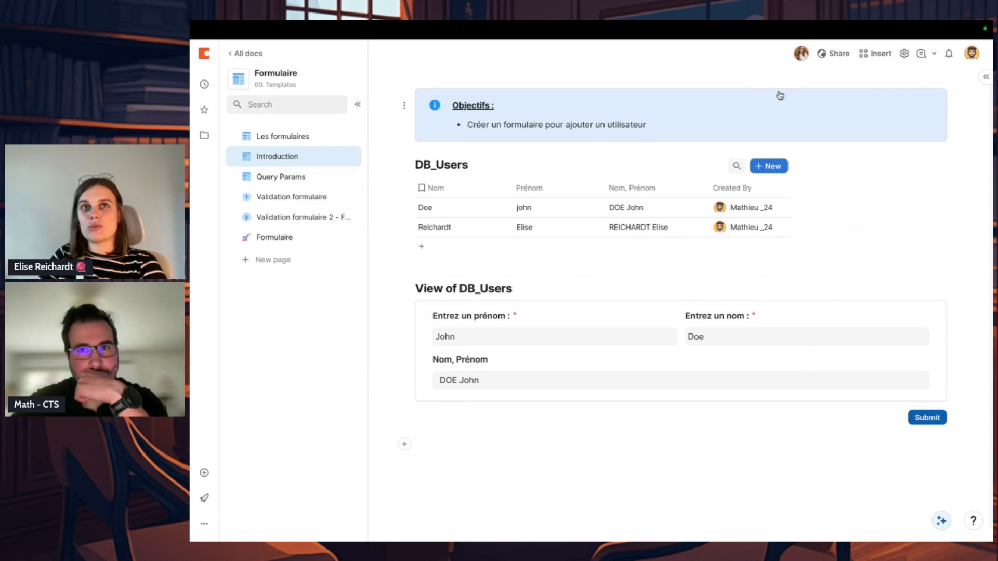
scroll(779, 96, up, 1)
click(864, 100)
click(853, 153)
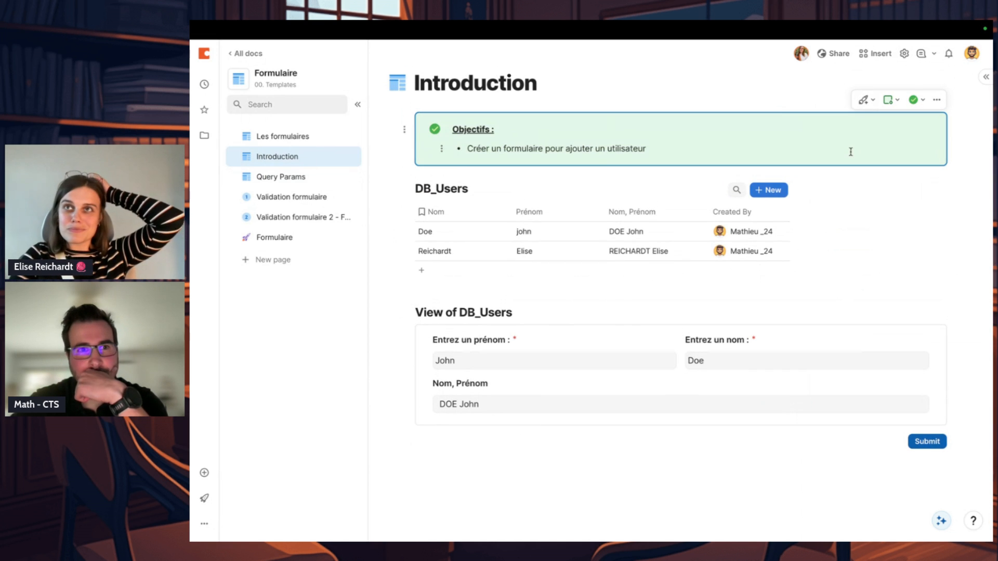
Step: Review the objectives on the Validation formulaire page, highlighting the rule about the note field's 10-character minimum
click(298, 196)
click(300, 179)
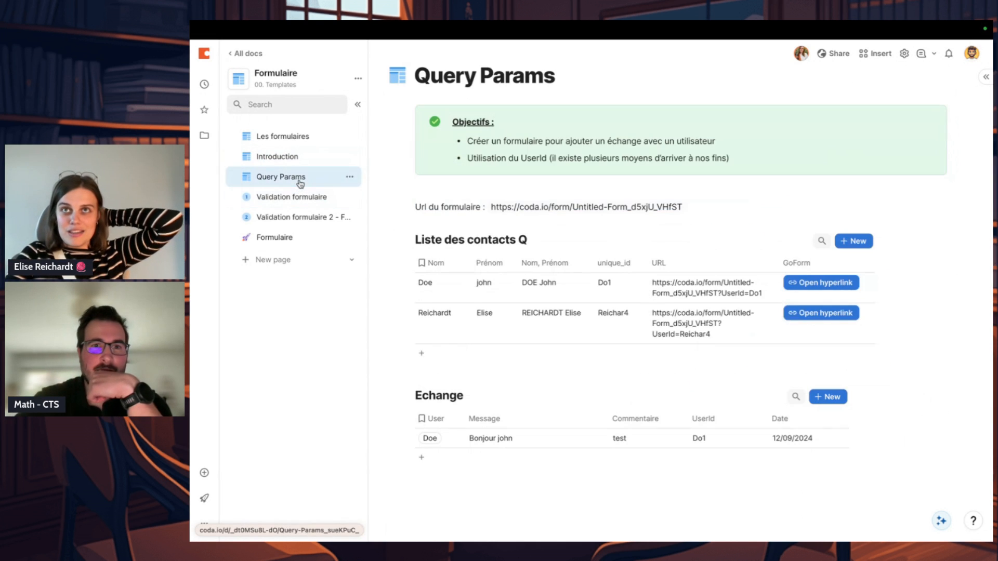
scroll(452, 250, down, 1)
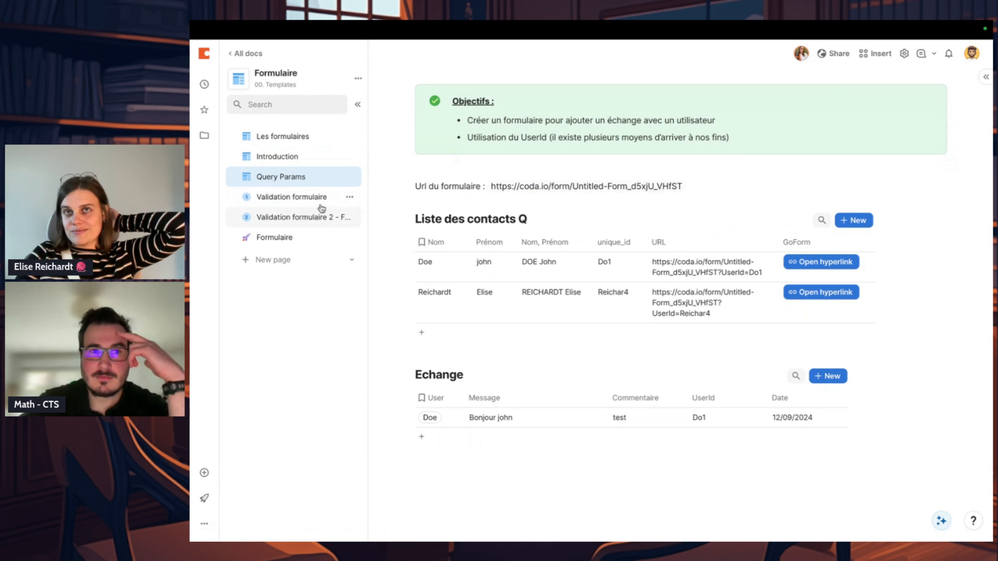
click(490, 272)
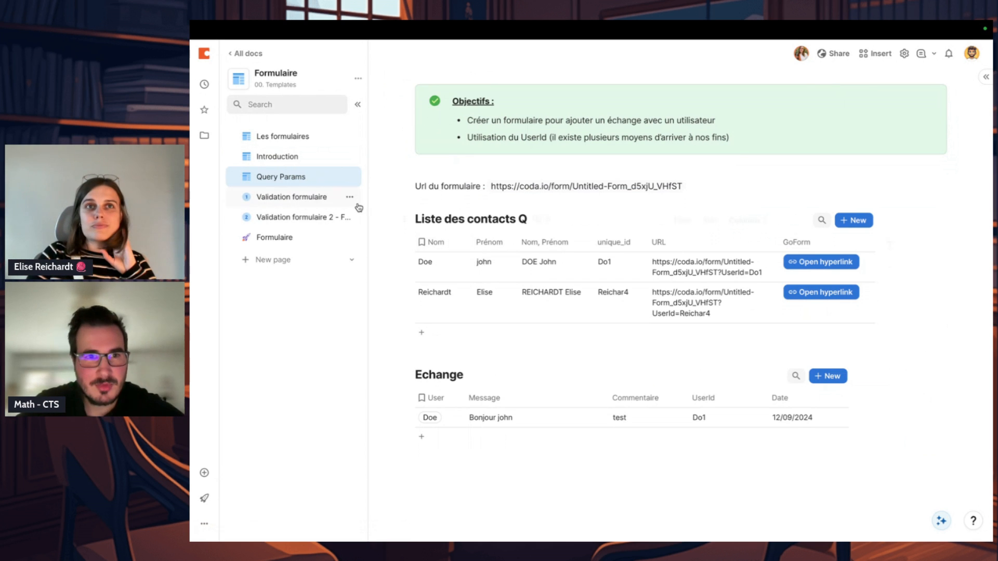
click(313, 197)
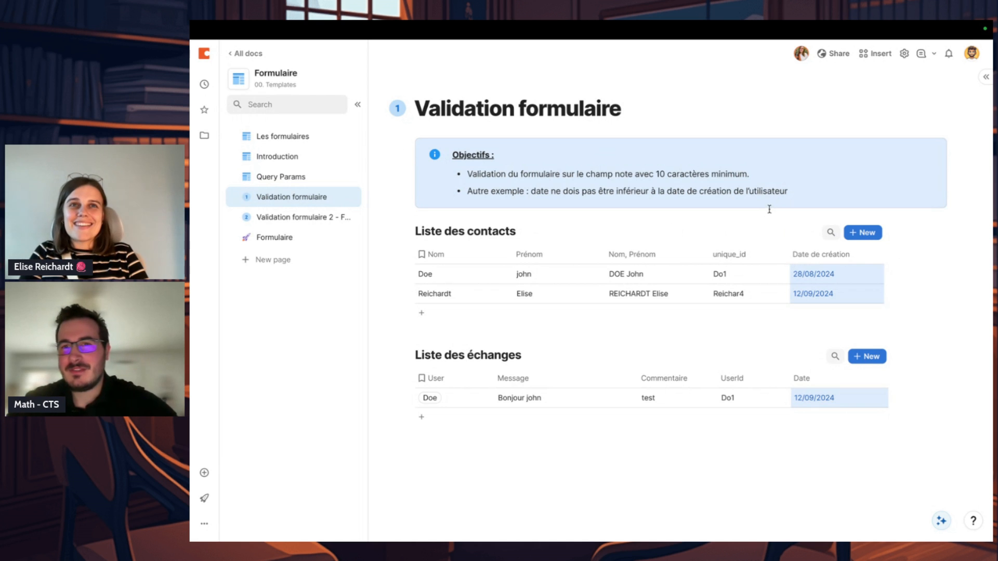
click(846, 168)
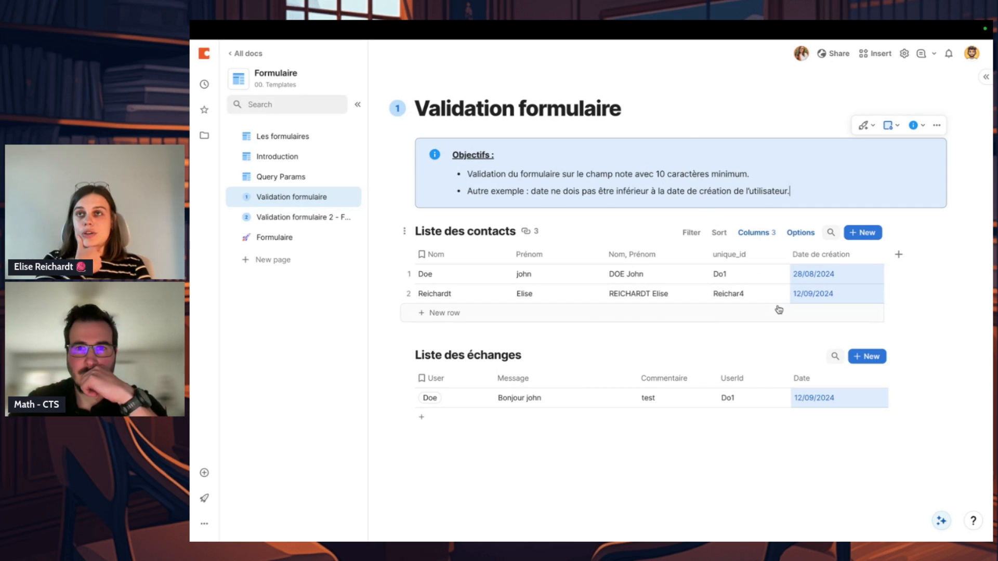
scroll(785, 284, down, 1)
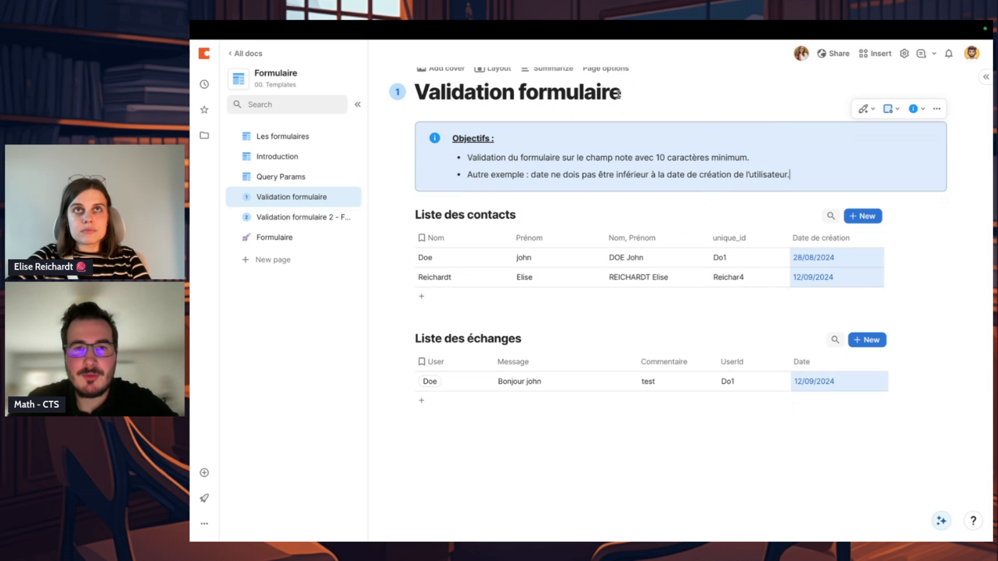
drag(468, 158, 758, 158)
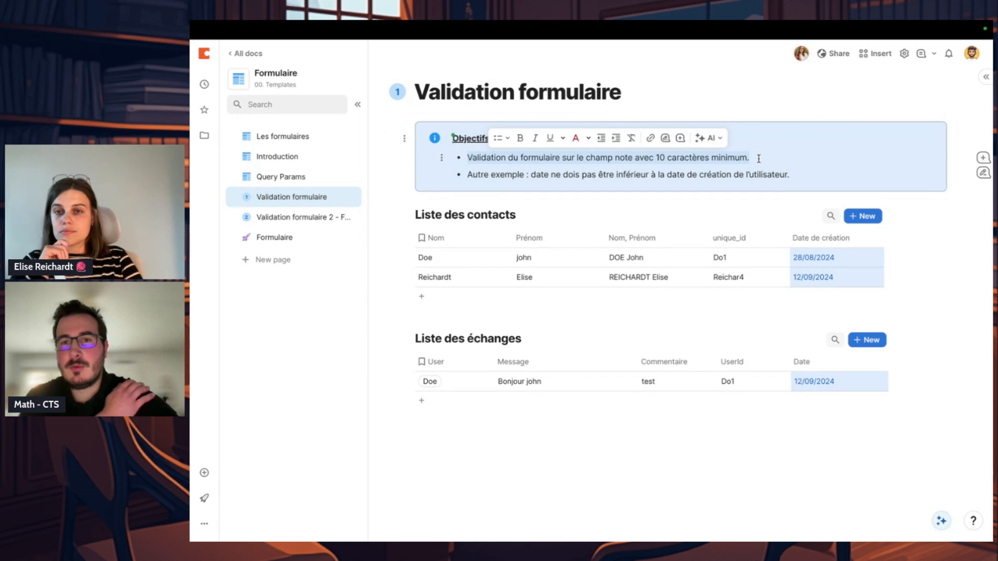
click(758, 158)
mouse_move(759, 159)
mouse_down()
mouse_move(658, 156)
mouse_move(762, 155)
mouse_up()
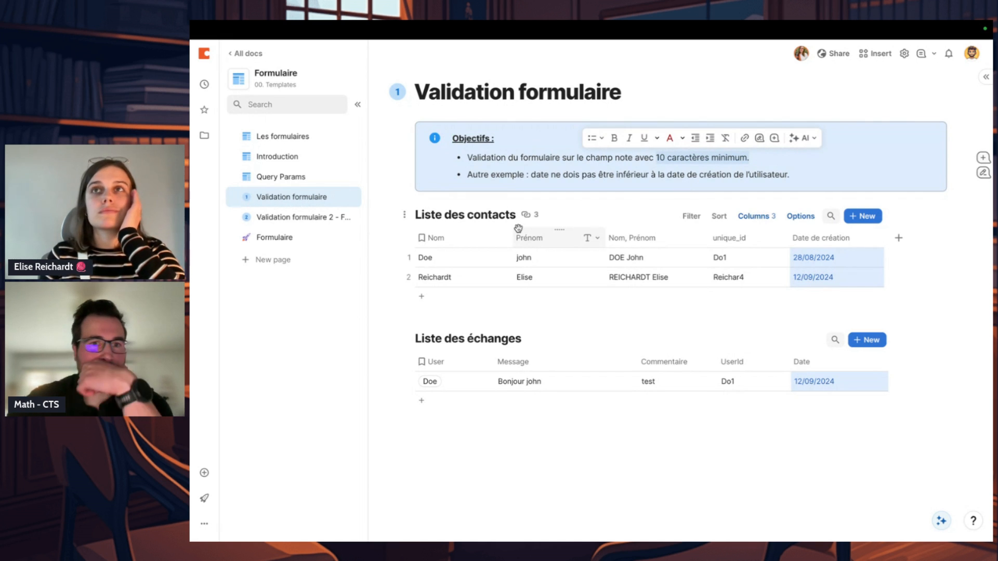
click(435, 389)
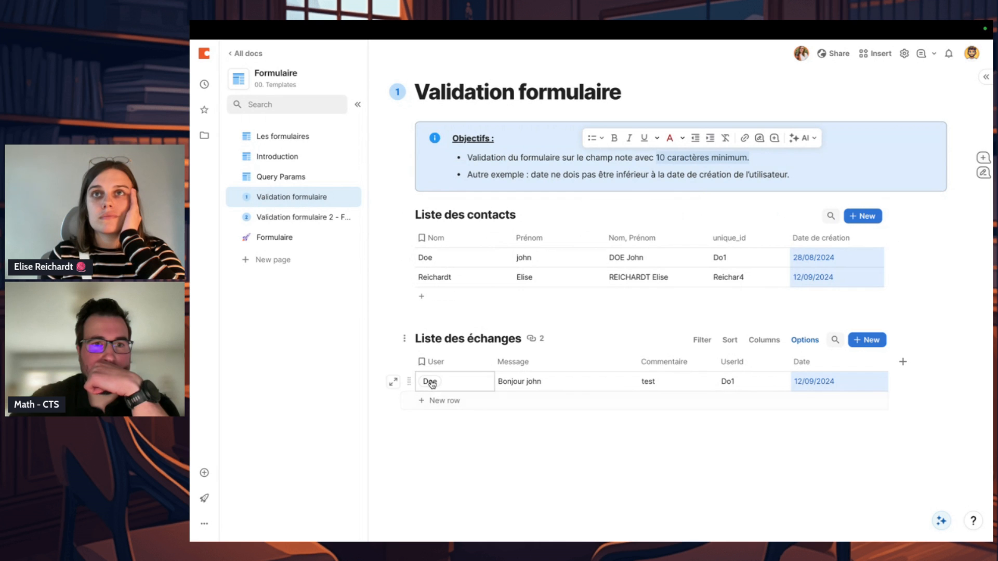
Step: Edit the layout of the form on the Formulaire page and set the Commentaire field's prompt to "Votre commentaire :"
click(281, 237)
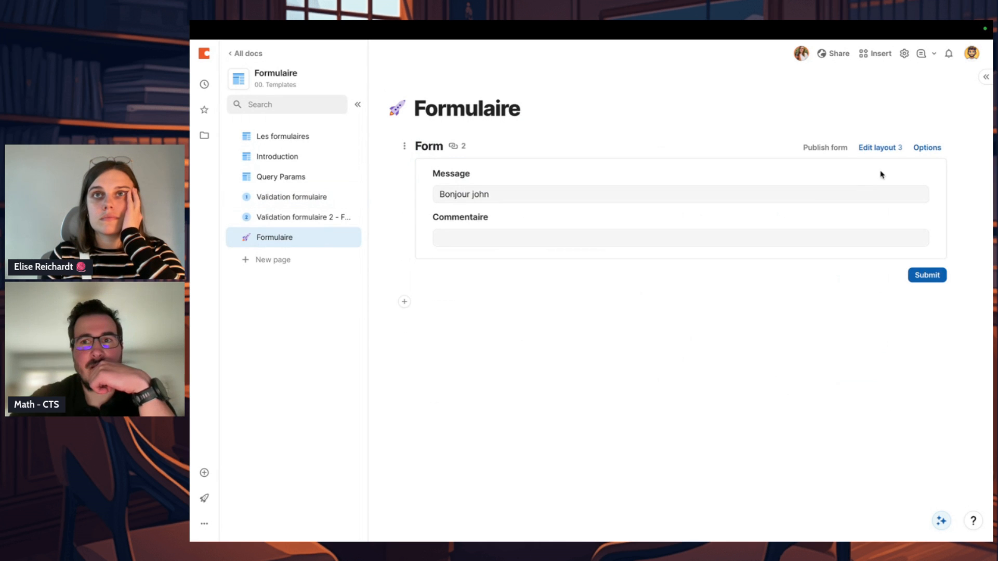
click(880, 148)
click(651, 248)
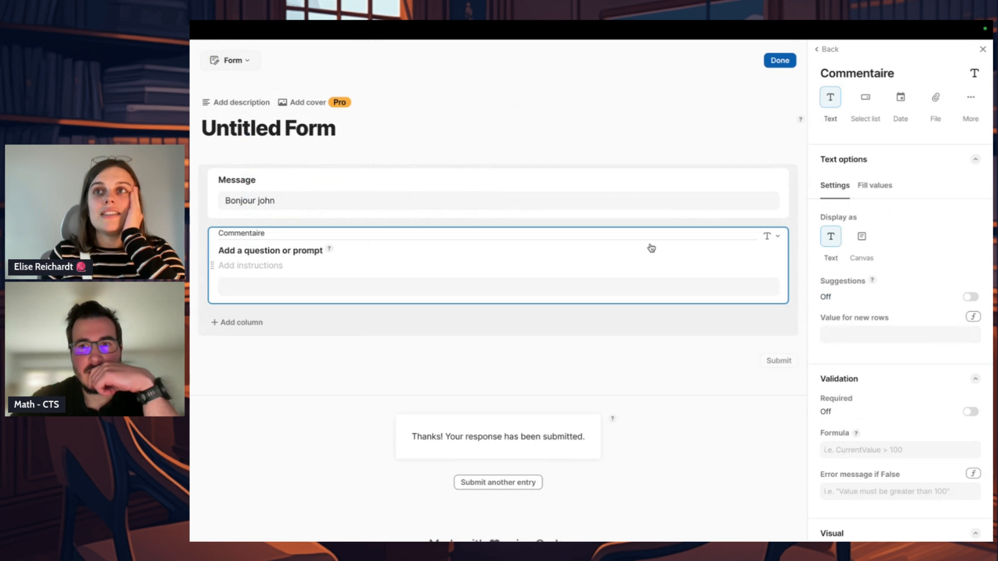
click(266, 250)
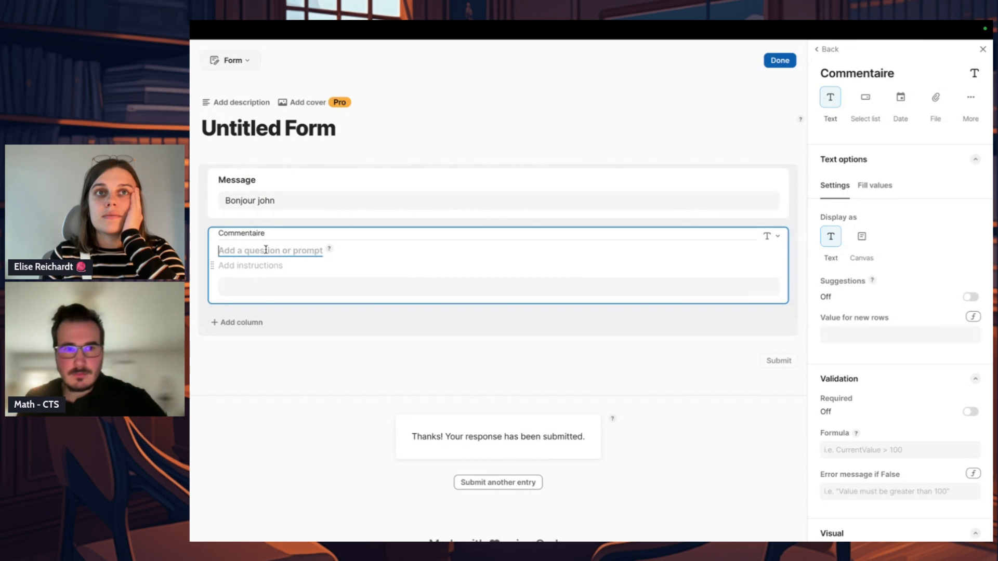
text(Votre c)
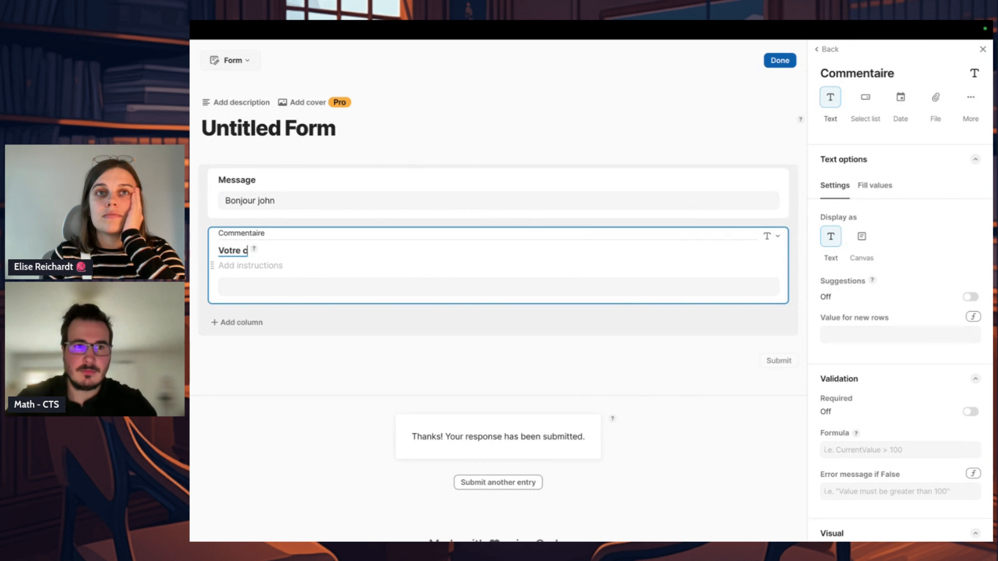
text(ommentaire :)
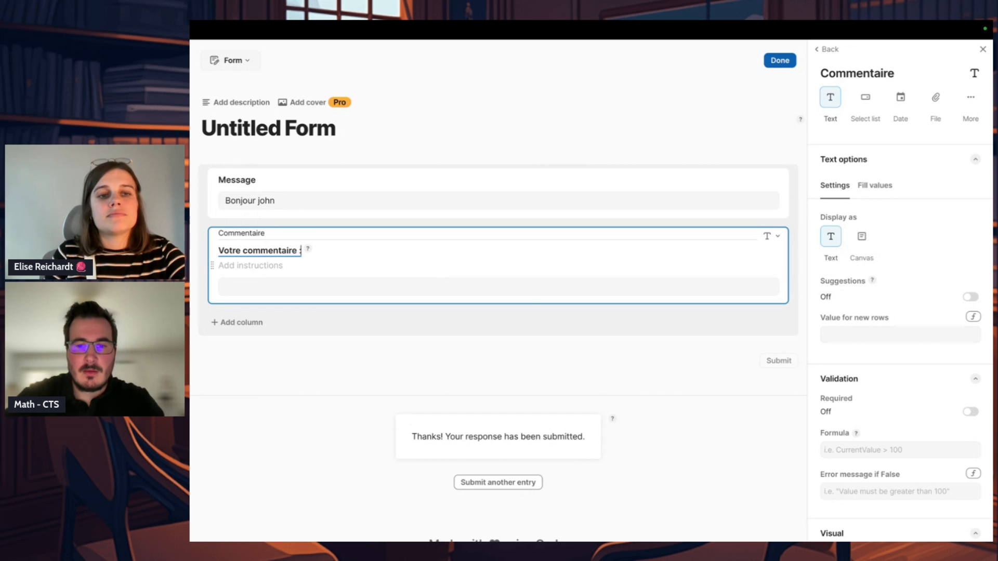
click(256, 379)
click(425, 245)
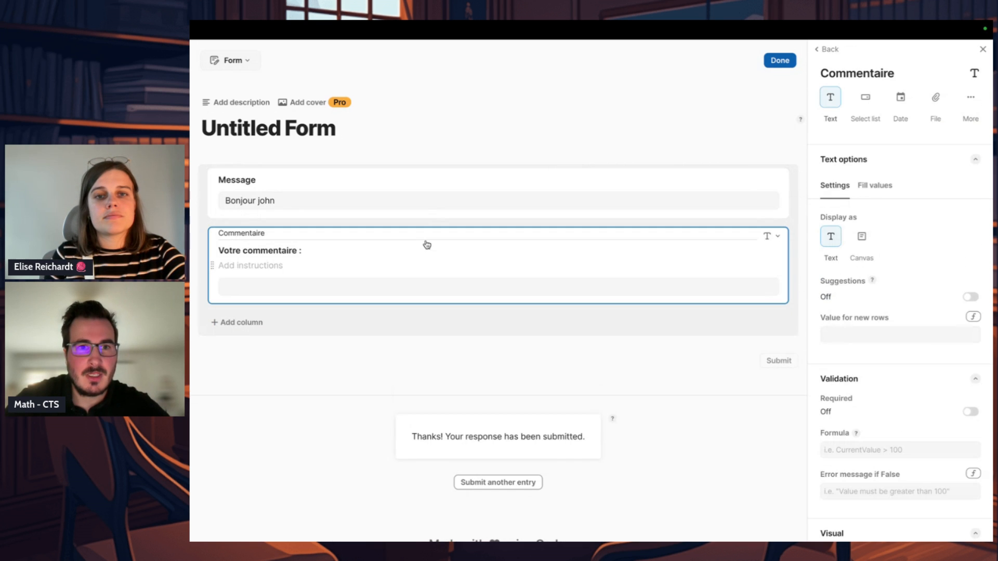
Step: Make the Commentaire field required and look at its validation formula editor
scroll(945, 363, down, 2)
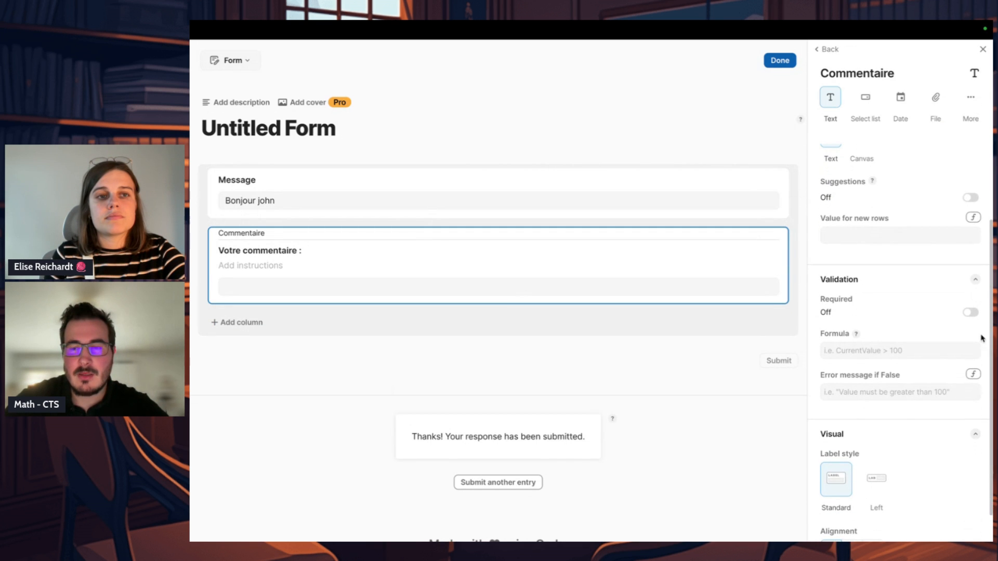
click(970, 313)
click(927, 352)
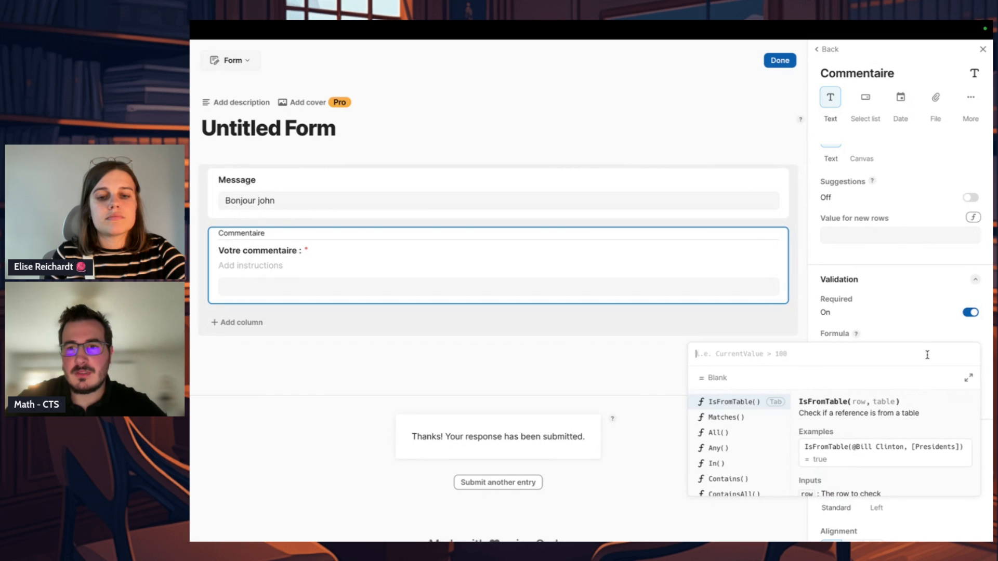
click(914, 335)
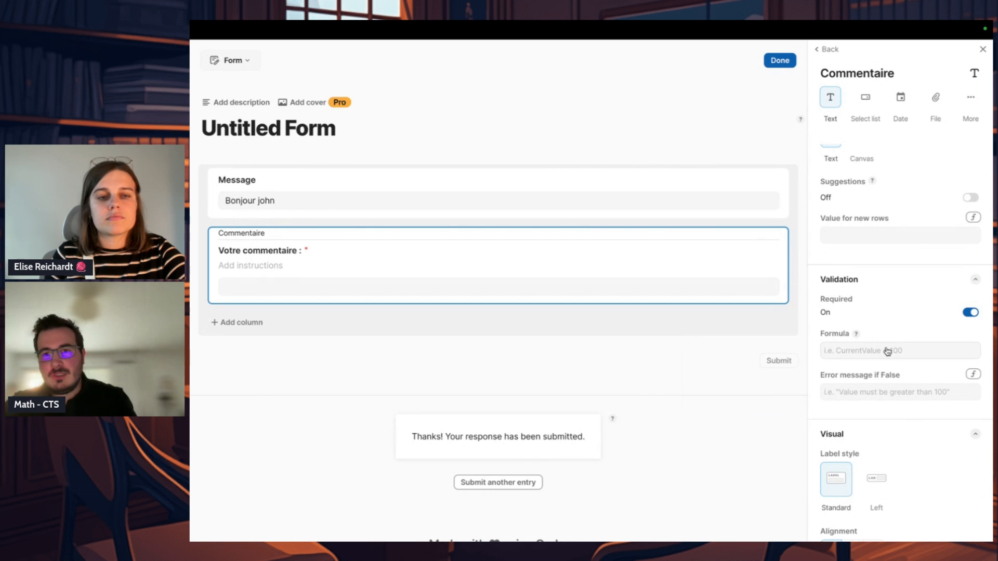
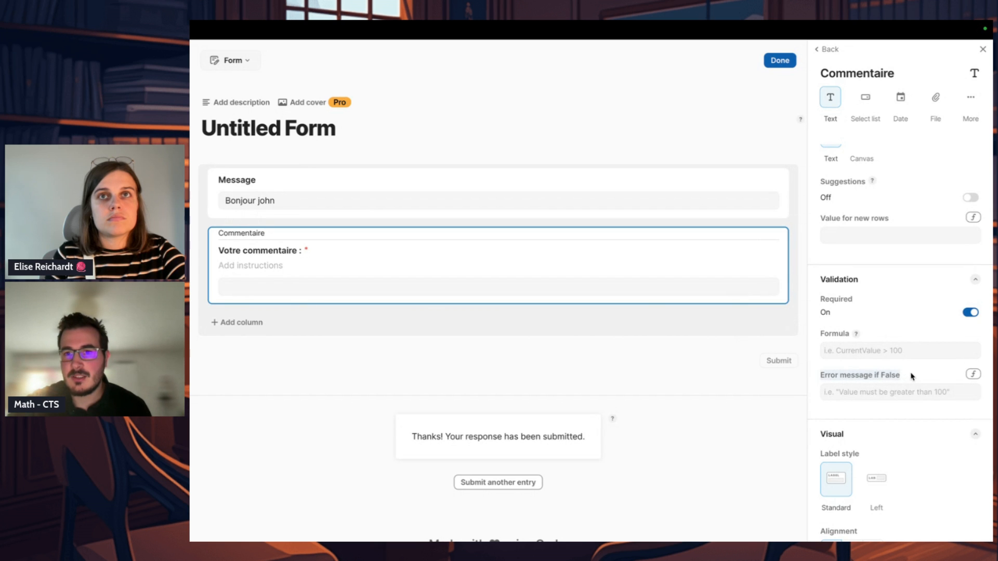
Step: Set the Commentaire field's validation error message to "Minimum 10 caractères"
click(899, 392)
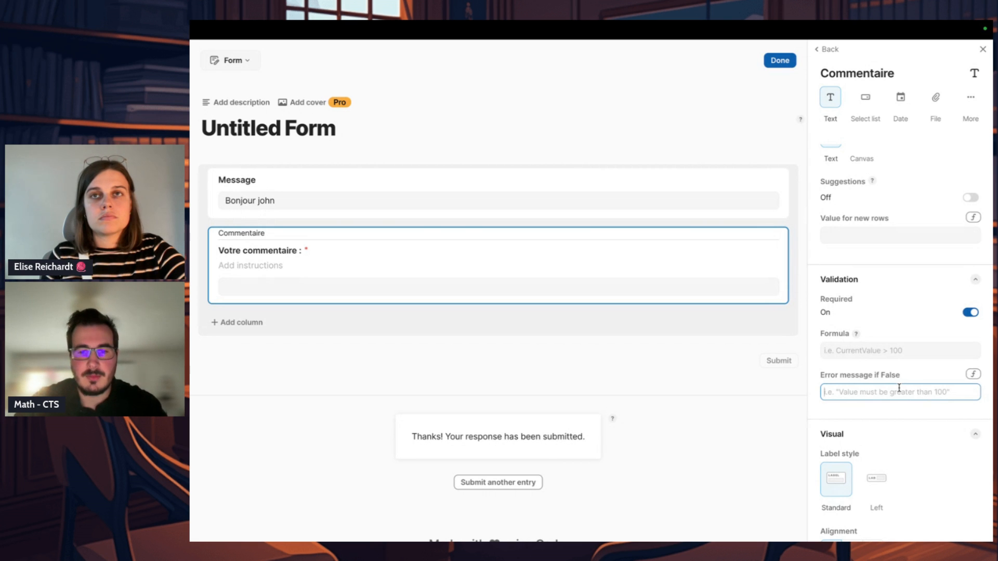
text(Minimum 10 ca)
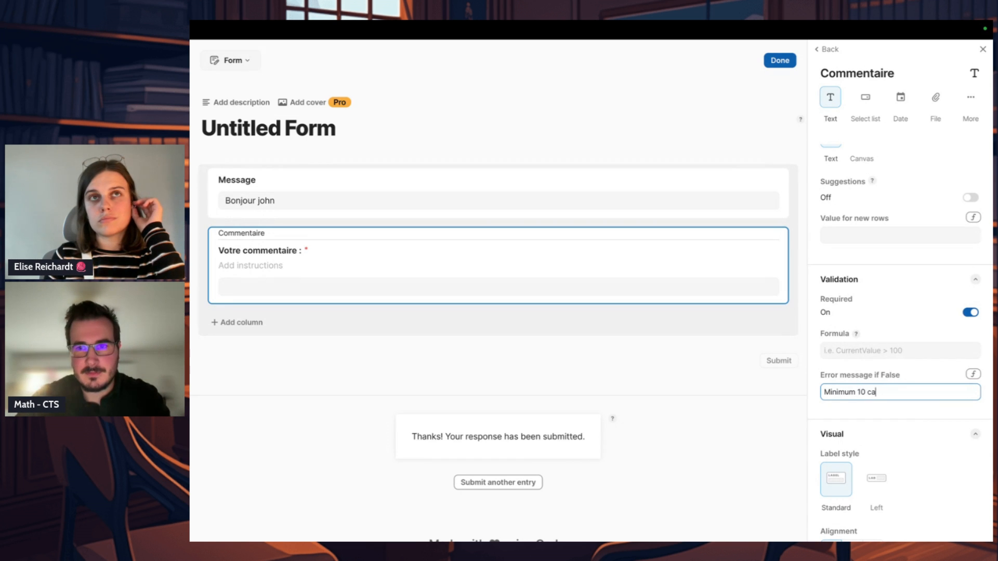
text(es)
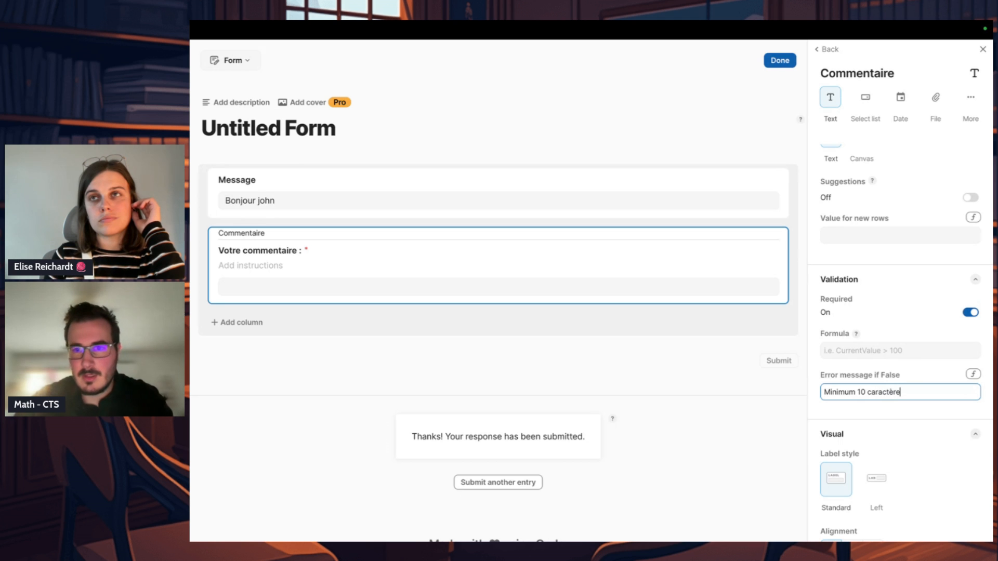
Step: Set the Commentaire field's validation formula to CurrentValue.Length() >= 10 and finish editing the form layout
click(895, 351)
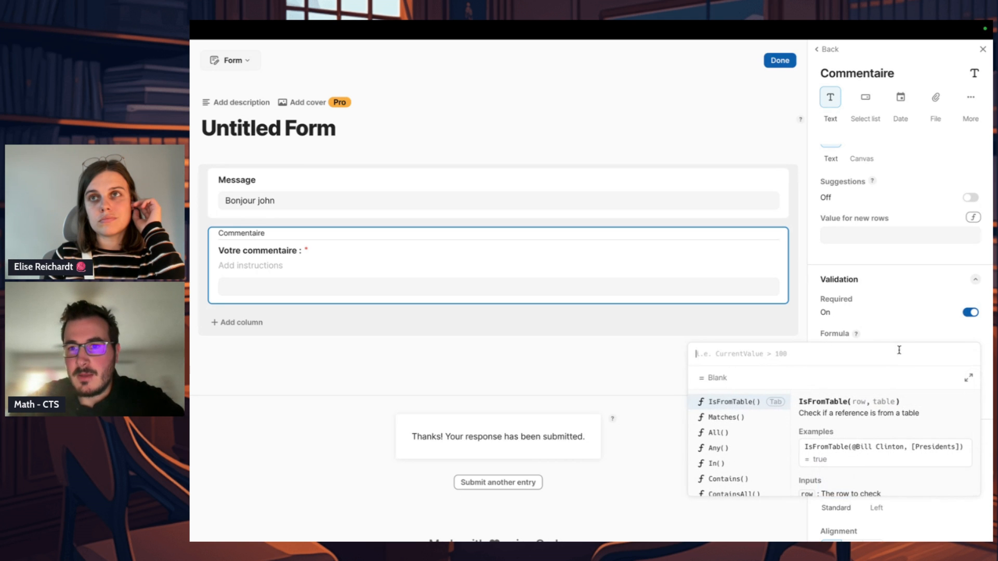
text(CurrentValue)
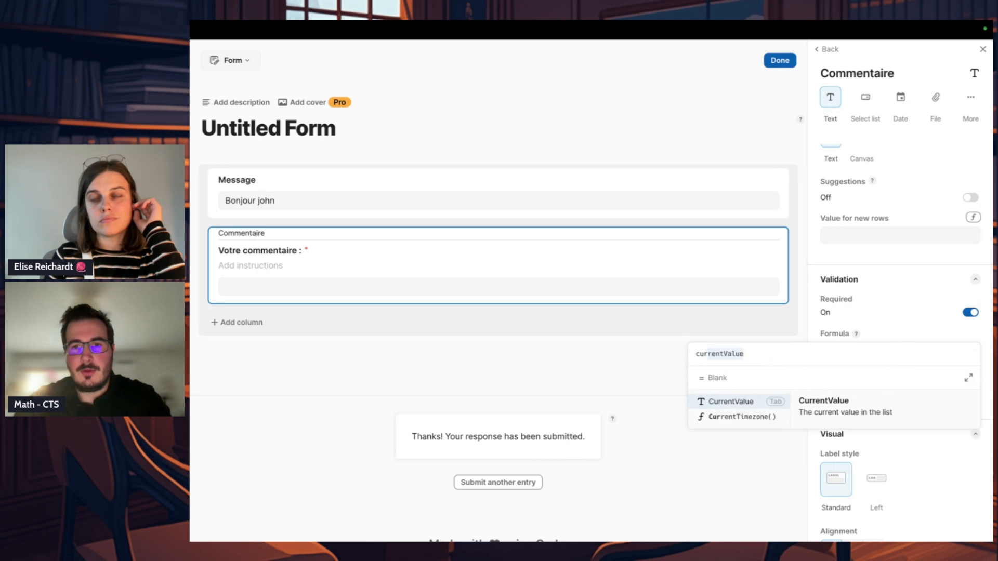
key(Tab)
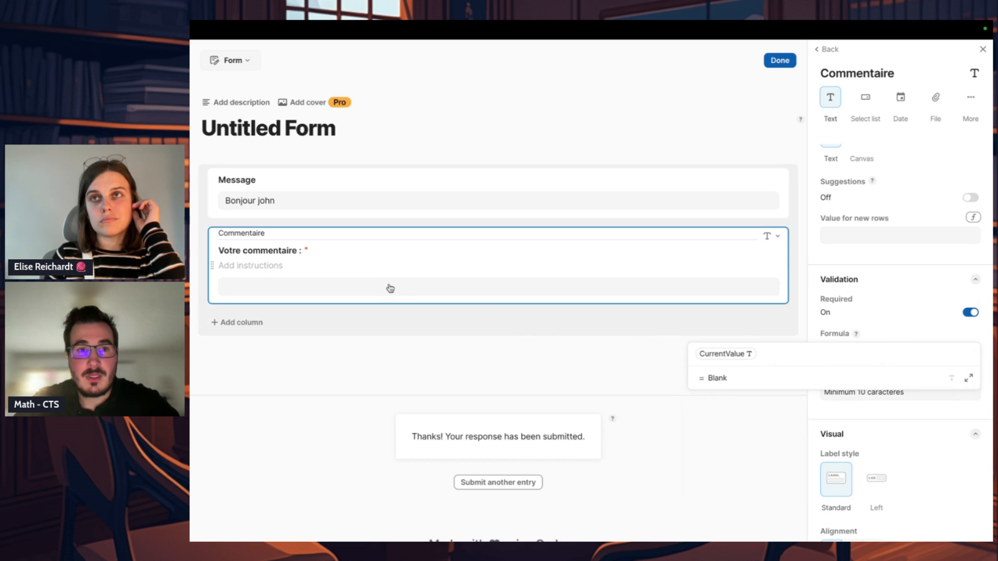
click(752, 354)
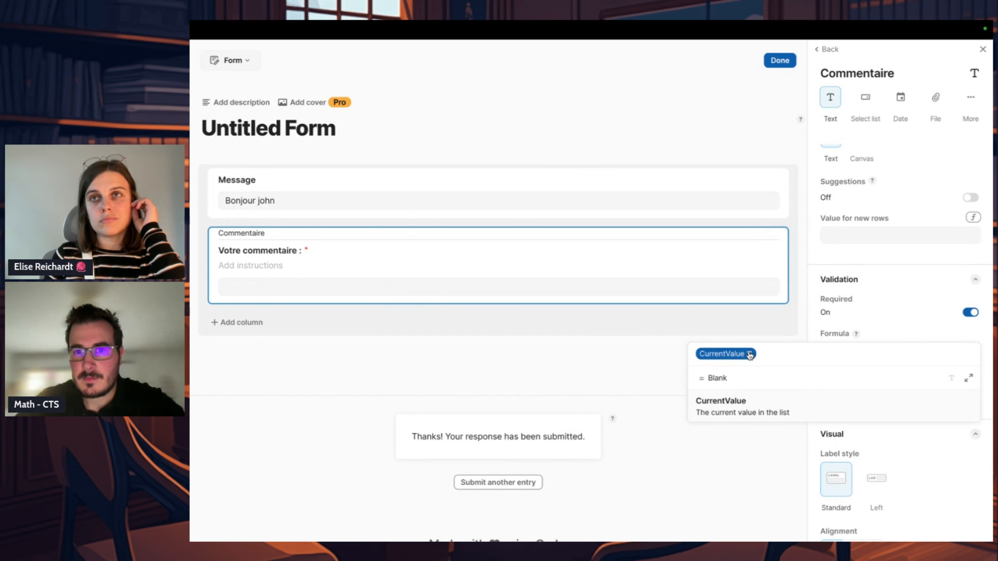
click(796, 359)
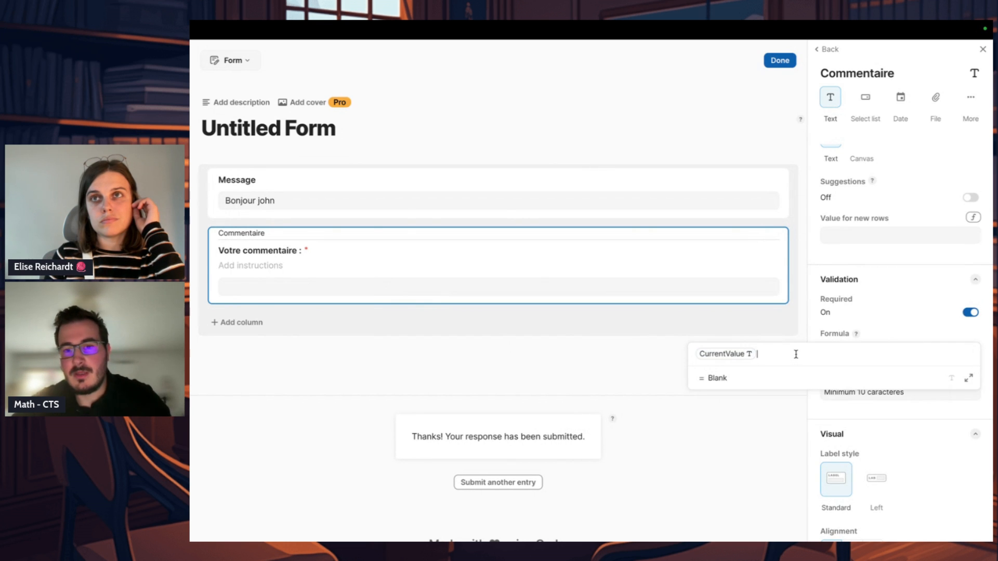
text(.length()
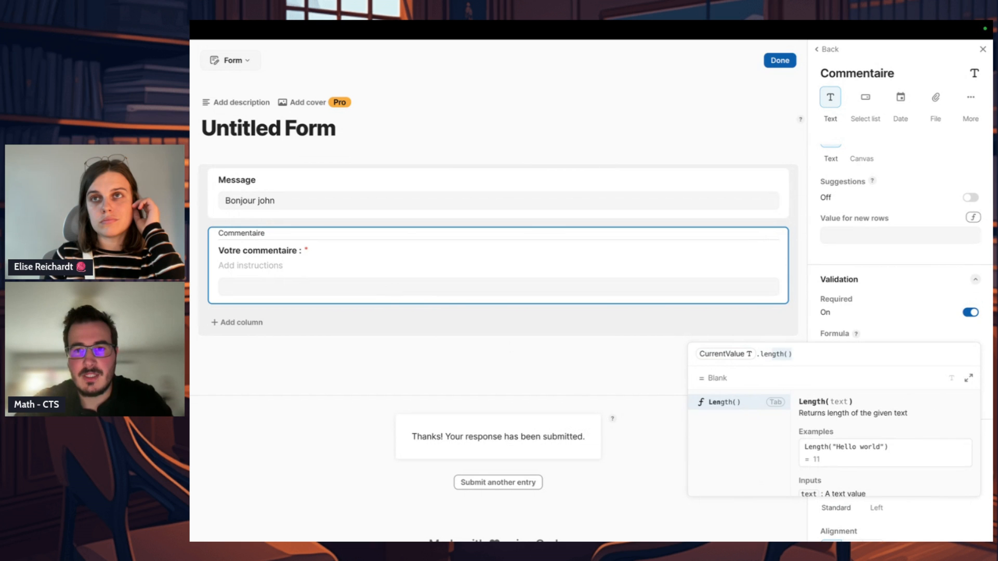
key(Tab)
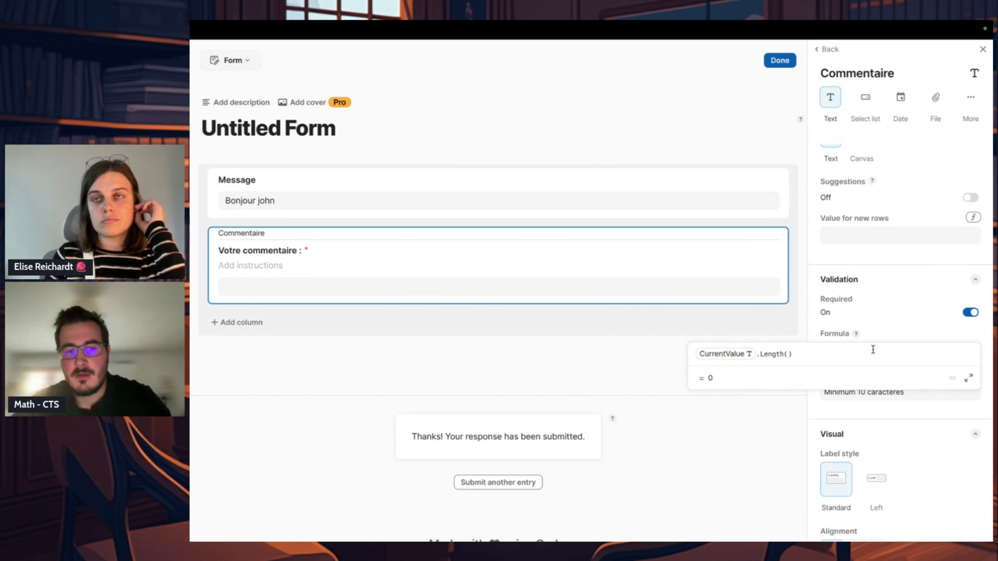
text(> )
text(10)
key(BackSpace)
key(BackSpace)
key(BackSpace)
text(= 10)
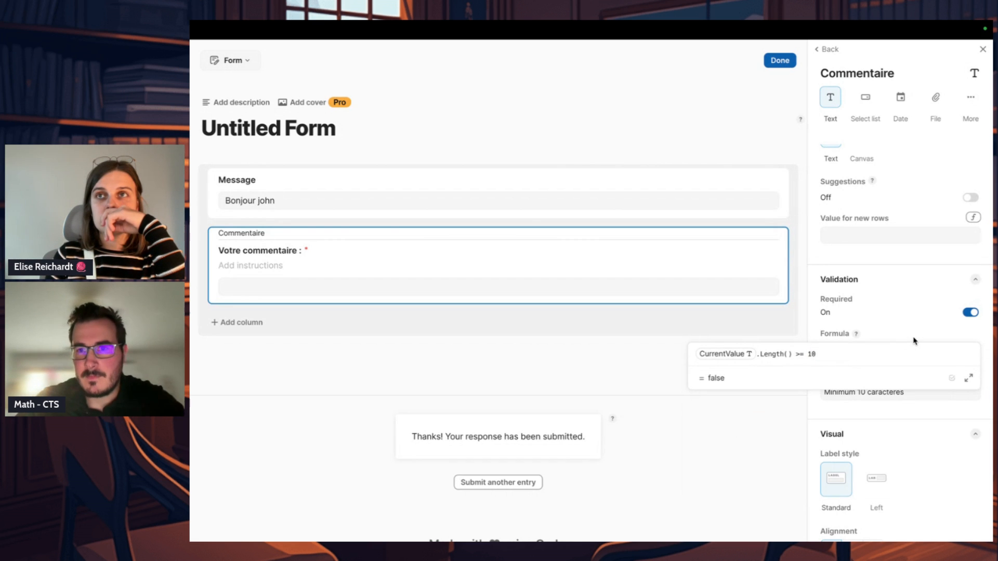
click(914, 341)
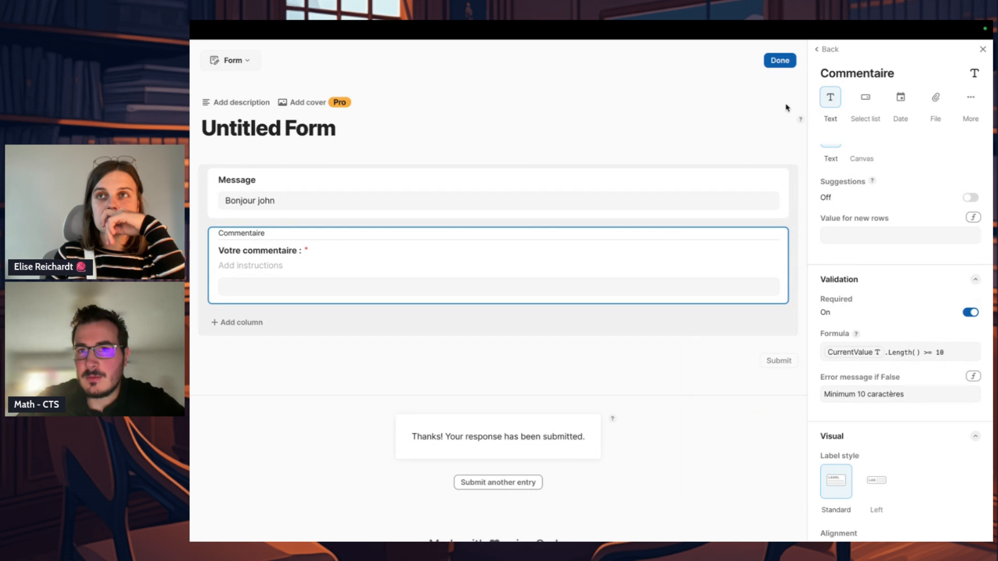
click(777, 61)
Step: Test the form's comment validation with the short entry "23", followed by a test word longer than 10 characters
click(569, 236)
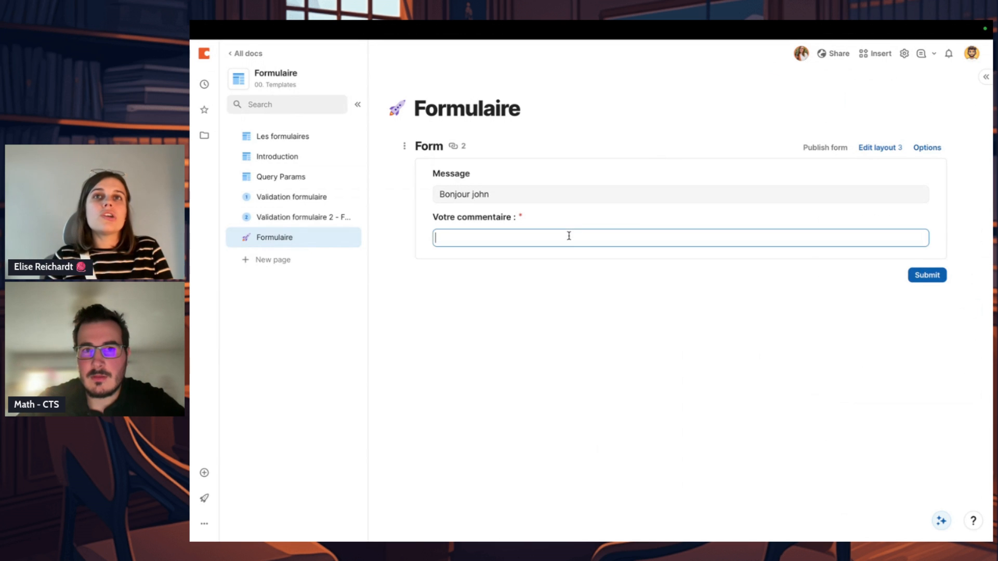
text(23)
click(579, 343)
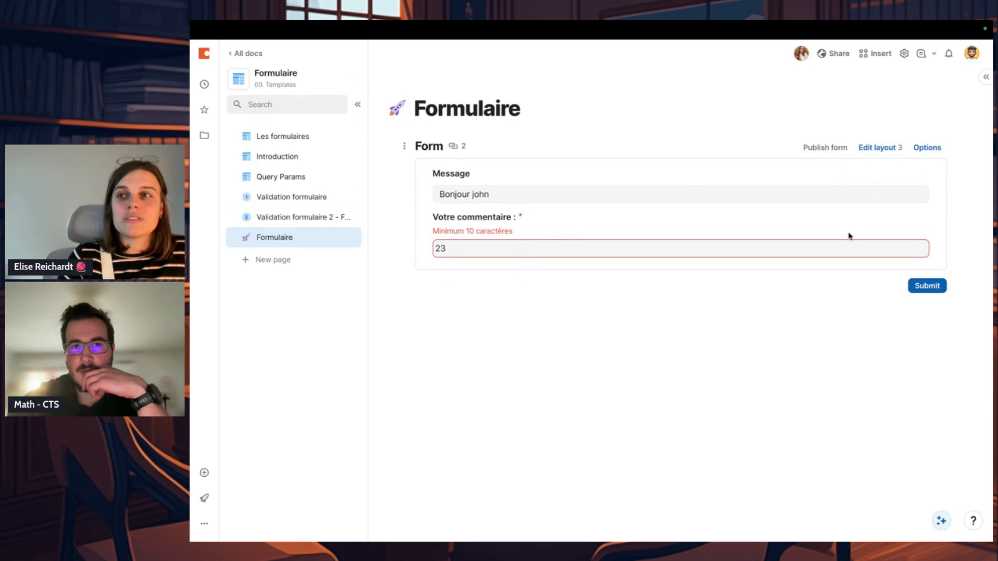
click(833, 247)
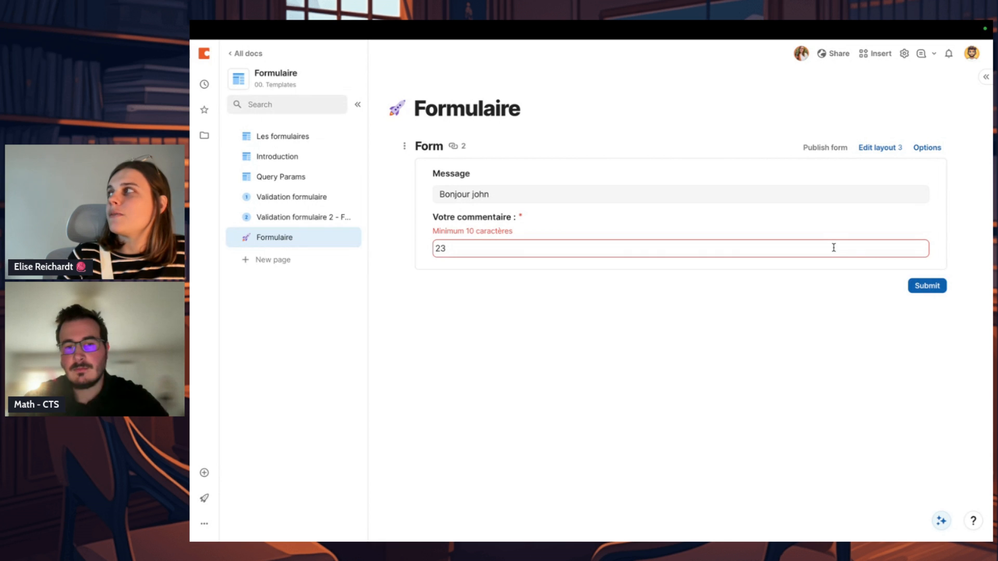
text(tesssssssssttt)
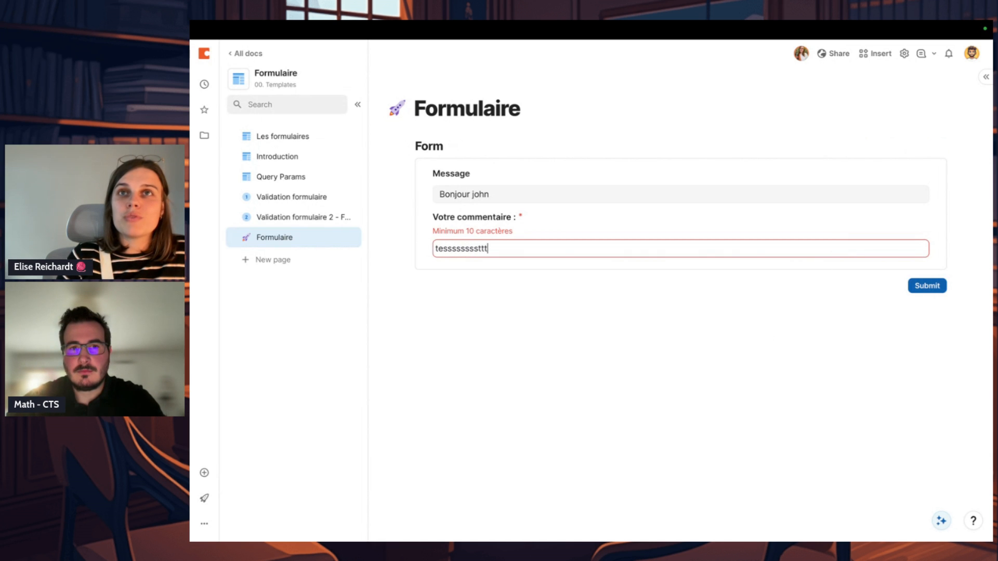
click(766, 347)
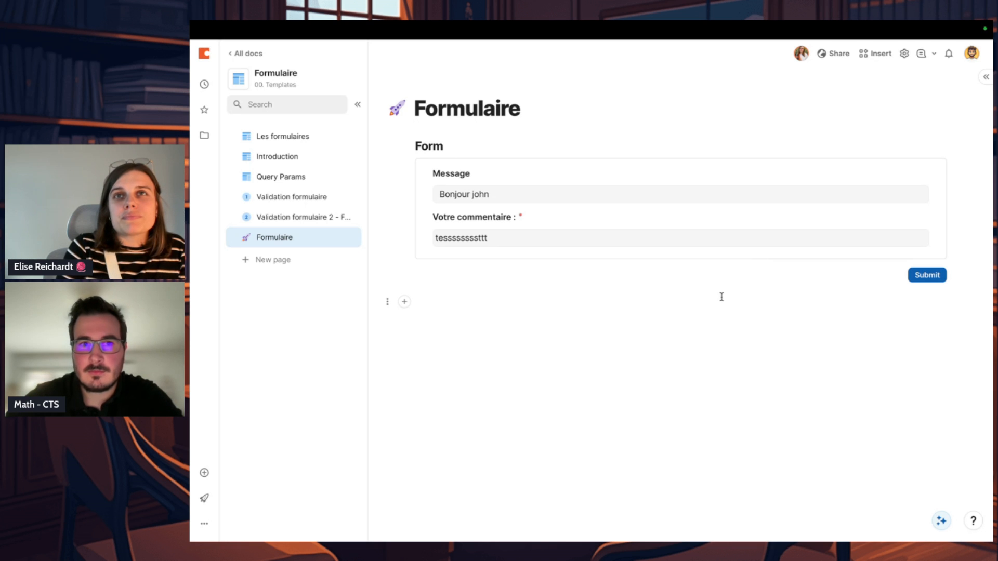
Step: Shorten the test comment to "tesss" and try to submit the form
click(562, 233)
drag(509, 239, 457, 238)
key(BackSpace)
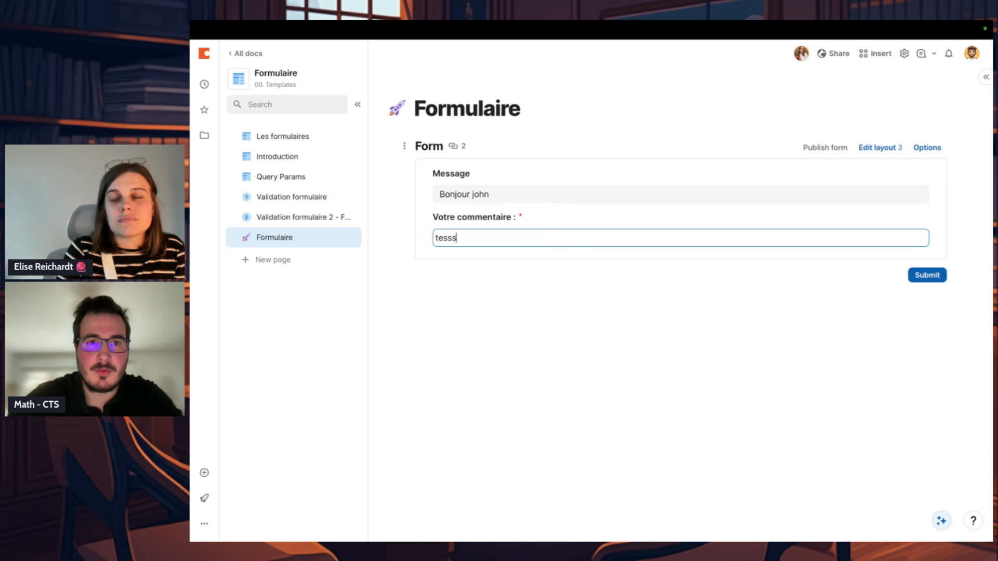
key(Tab)
click(521, 232)
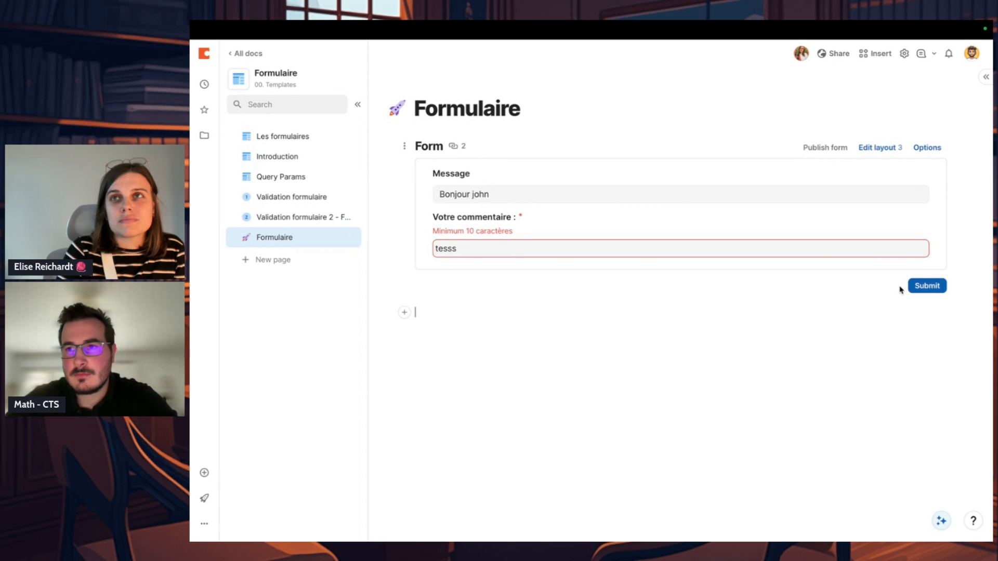
click(918, 286)
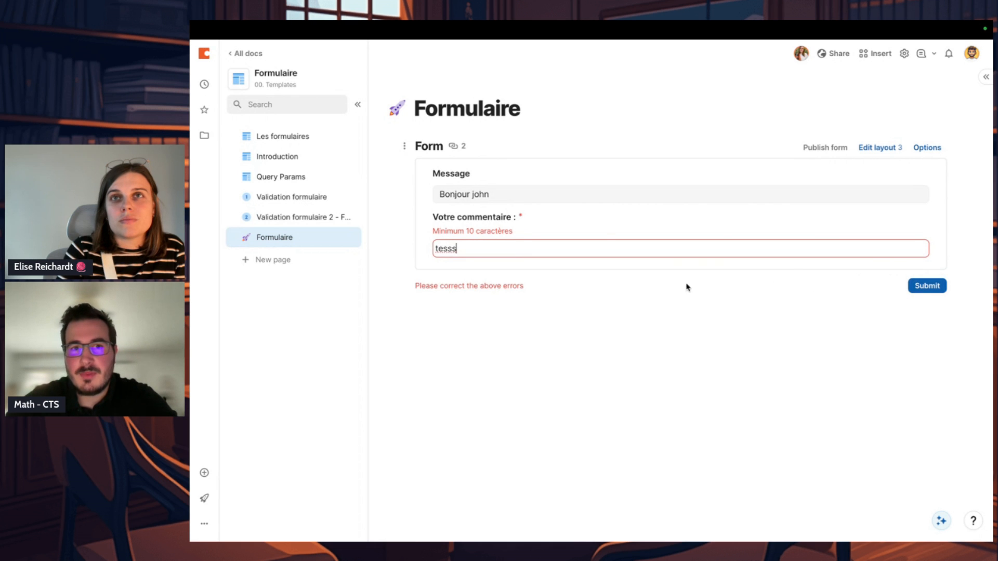
click(555, 286)
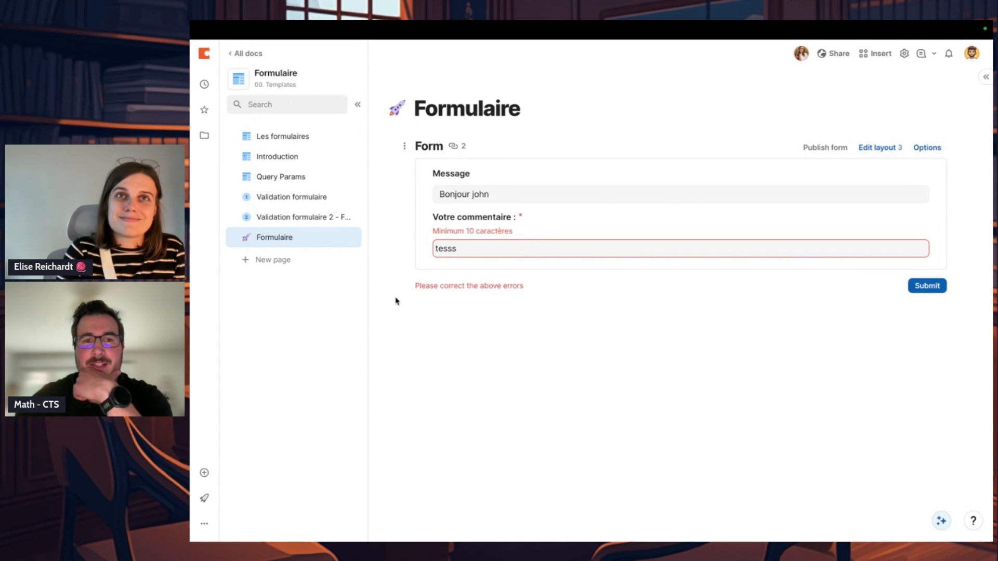
click(491, 253)
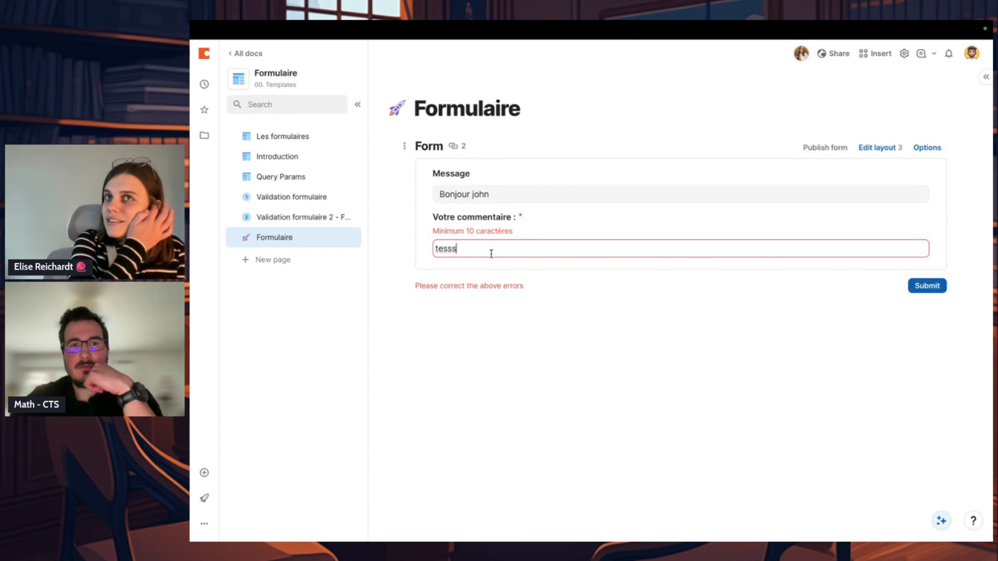
Step: Review the second objective on the Validation formulaire page, highlighting the rule comparing the date with the user's creation date
click(329, 198)
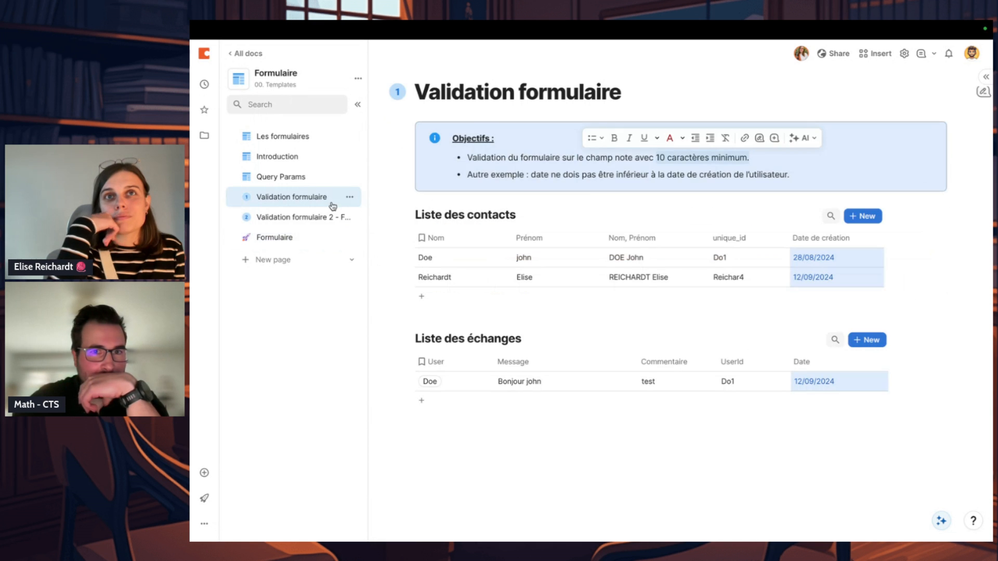
click(592, 178)
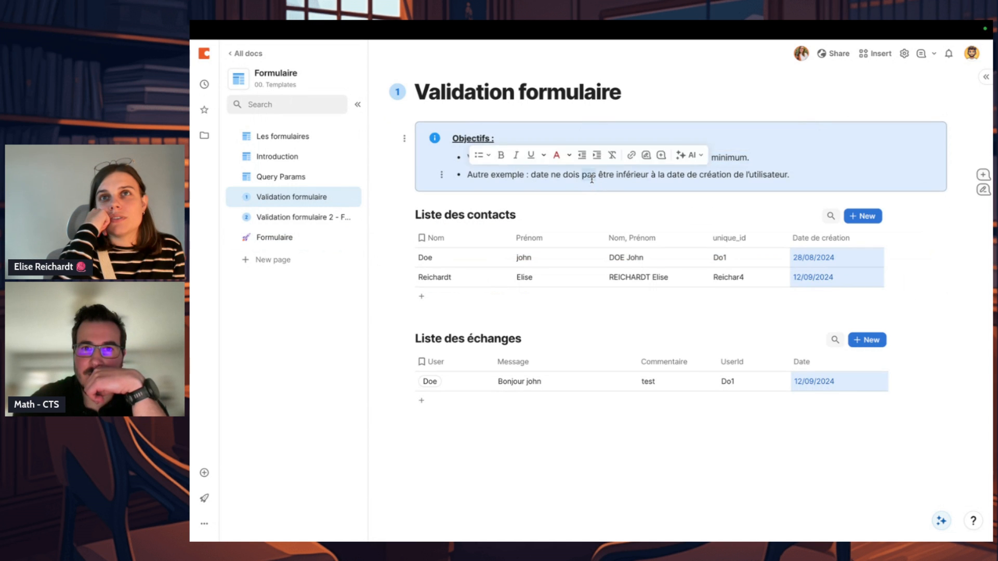
drag(807, 176, 529, 178)
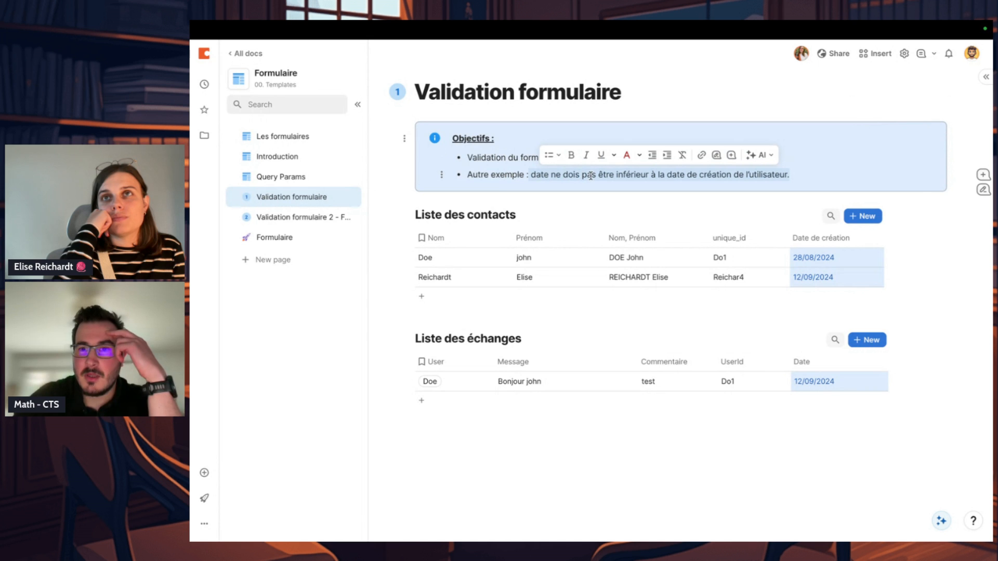
click(590, 176)
double_click(591, 176)
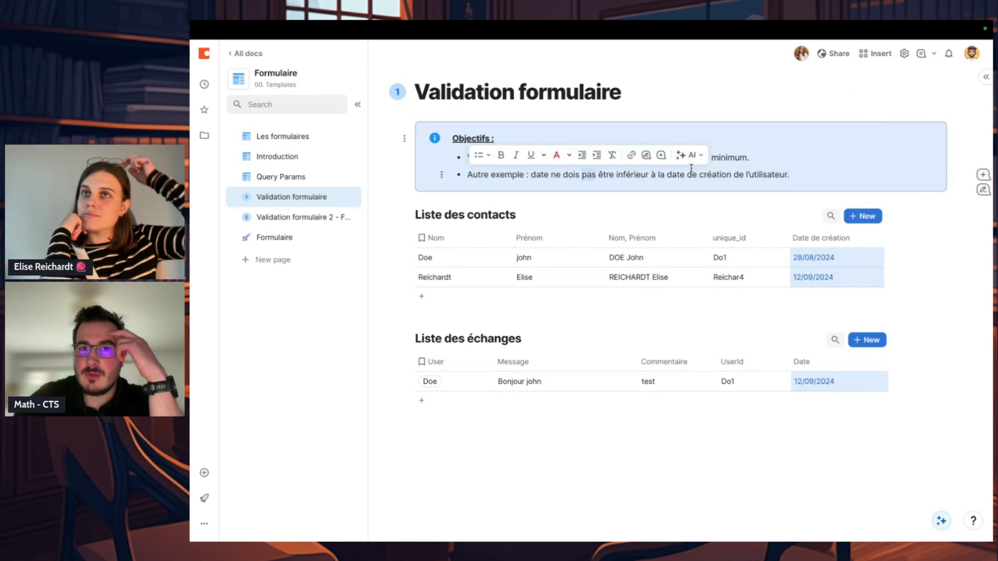
click(738, 175)
key(ctrl+a)
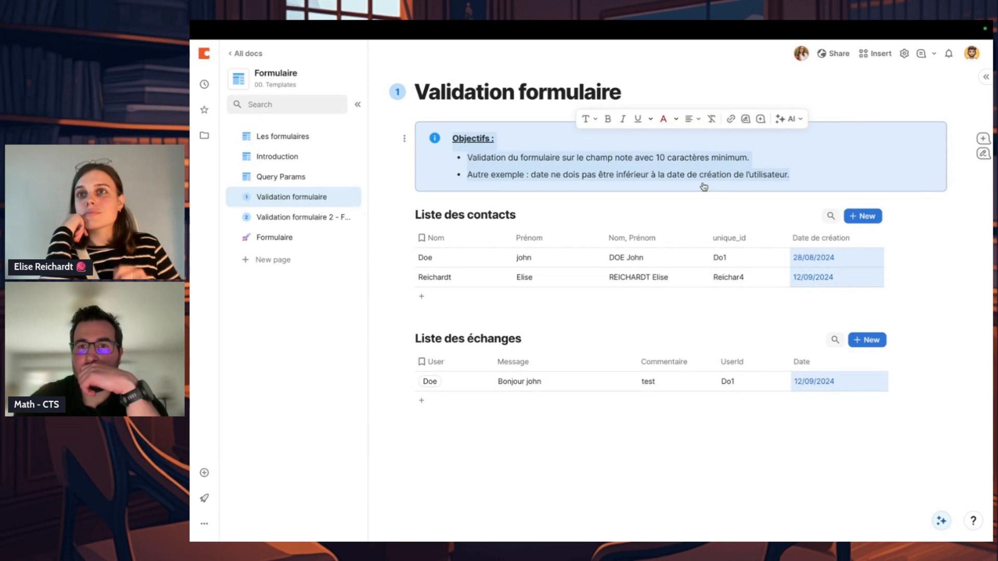
click(789, 175)
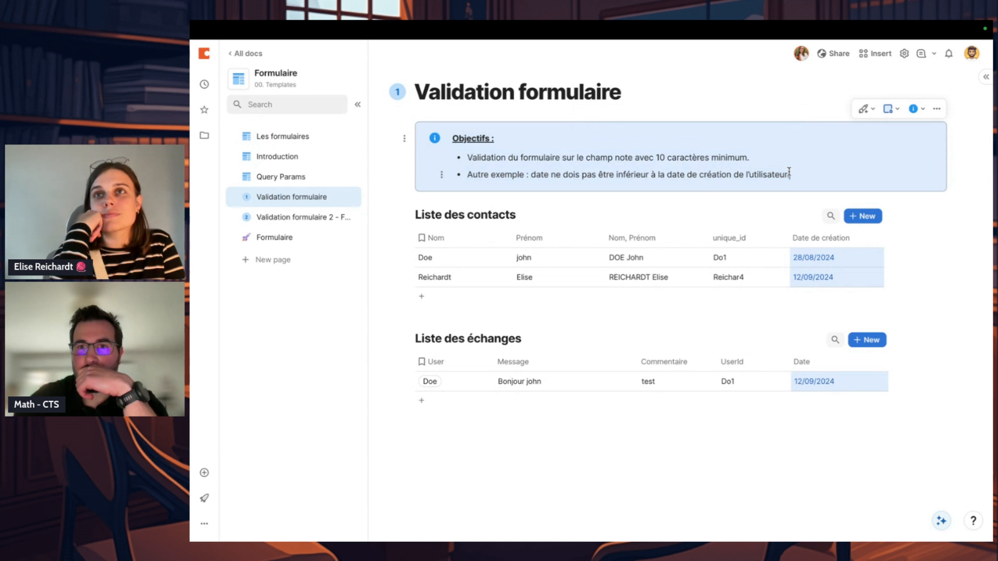
Step: Examine the date entry and the Date column's options in the Liste des échanges table
double_click(830, 384)
click(723, 465)
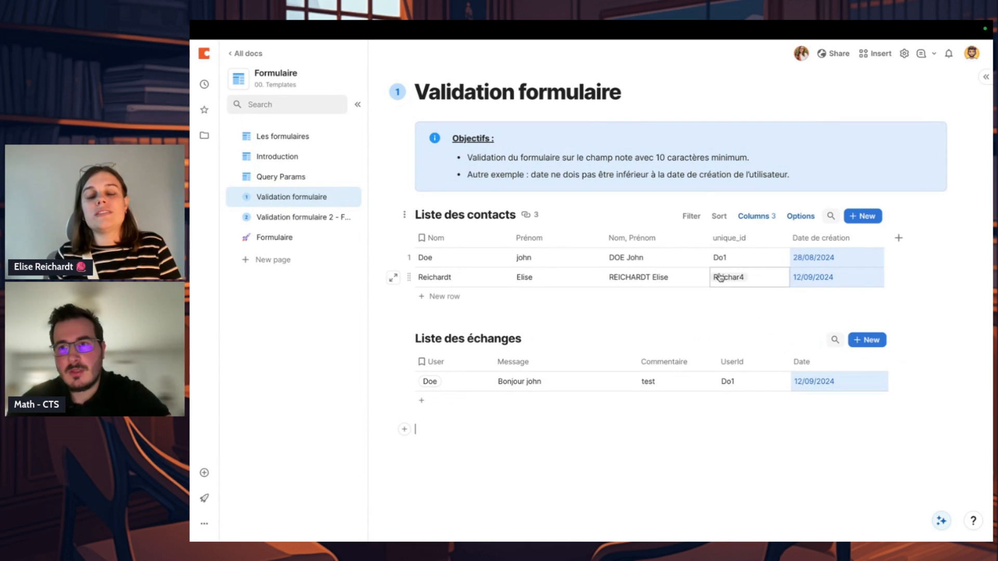
click(674, 318)
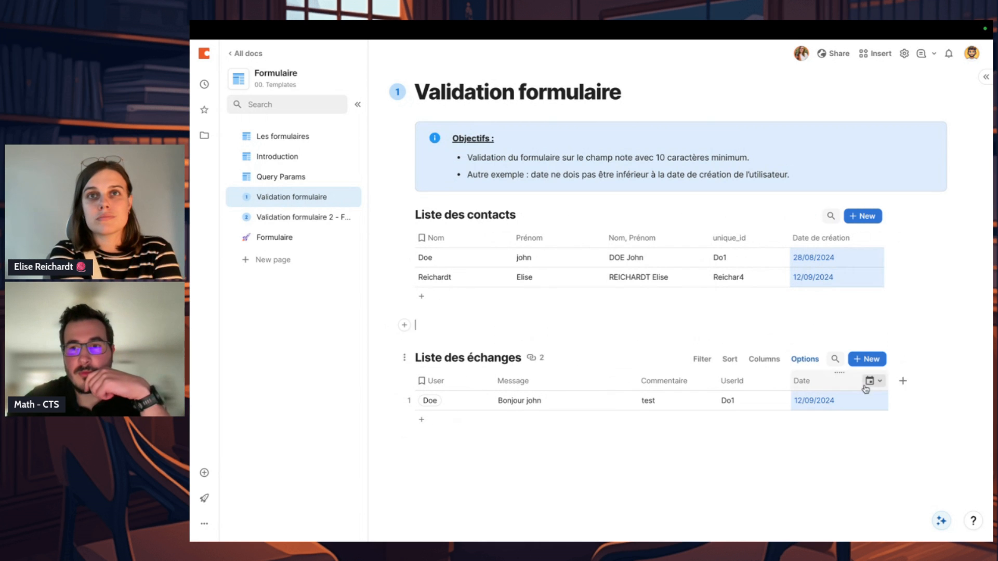
click(873, 382)
click(799, 441)
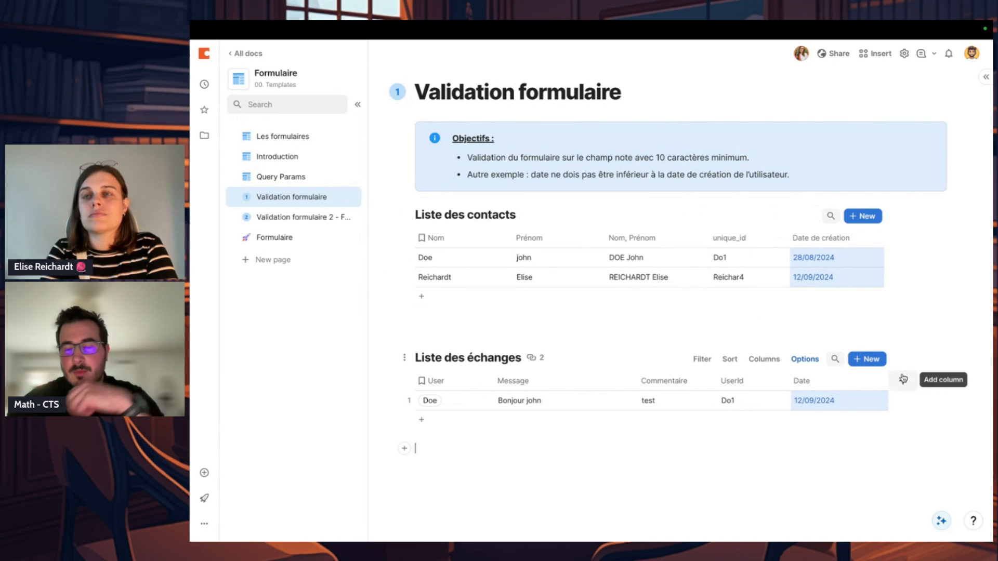
Step: Add a Text column at the end of the Liste des échanges table
click(903, 379)
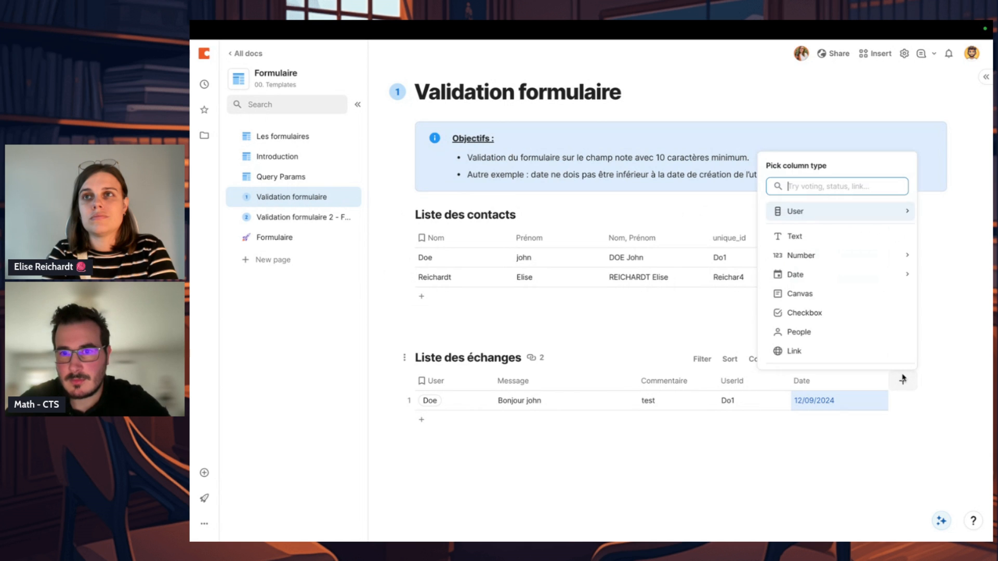
text(for)
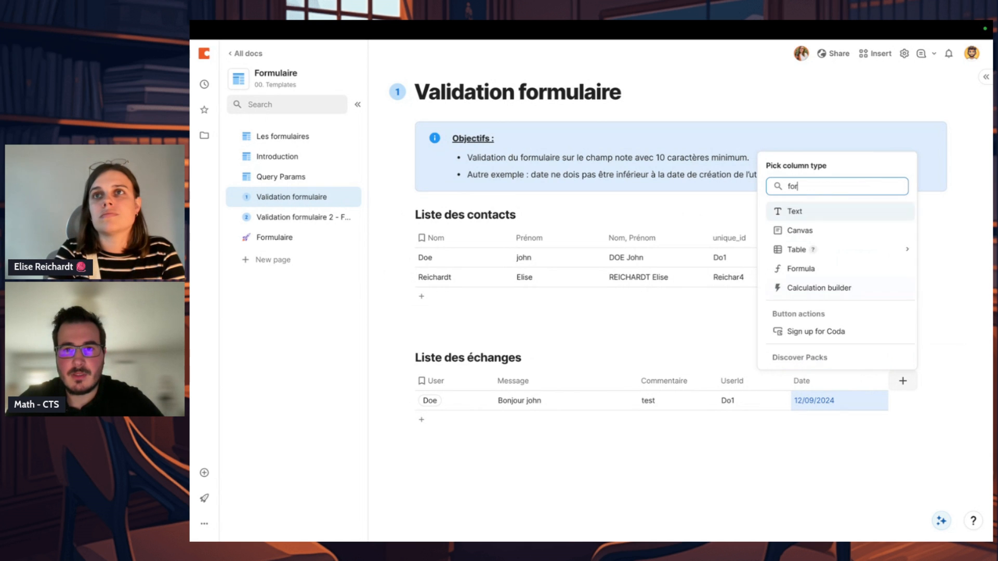
key(Return)
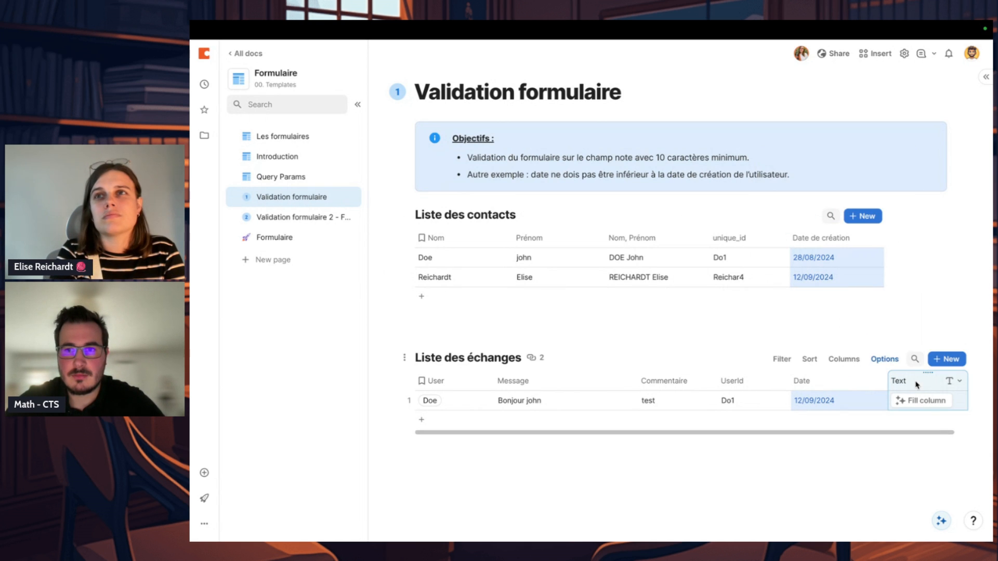
Step: Give the new Text column a formula checking that User.Date de création is earlier than Date (User.Date de création < Date)
click(951, 381)
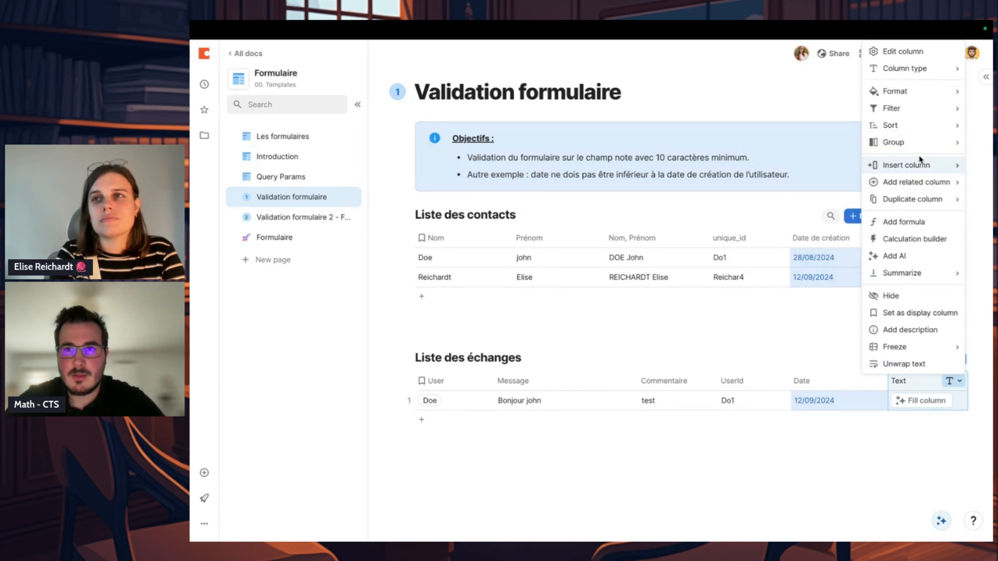
click(922, 54)
click(855, 205)
click(861, 254)
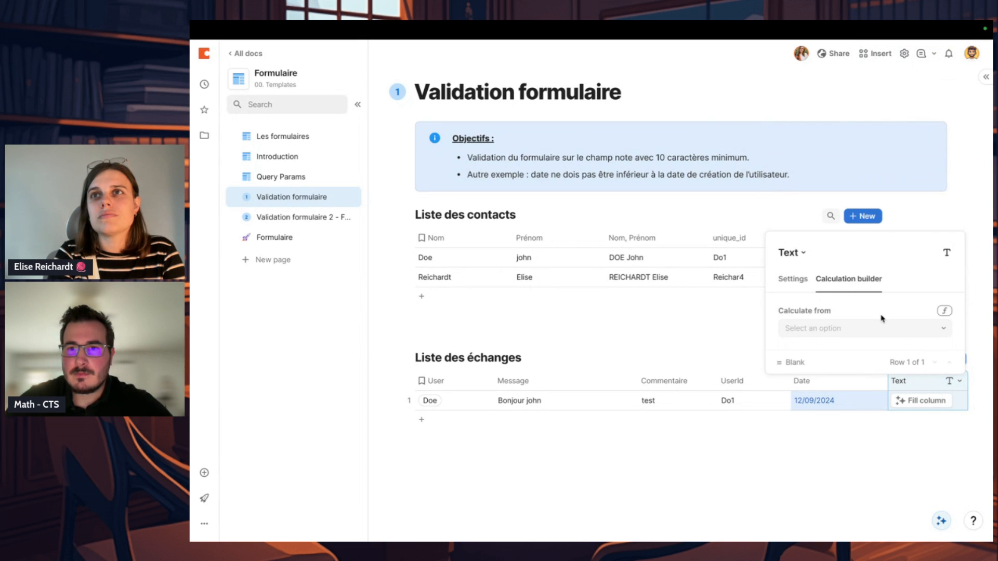
click(944, 311)
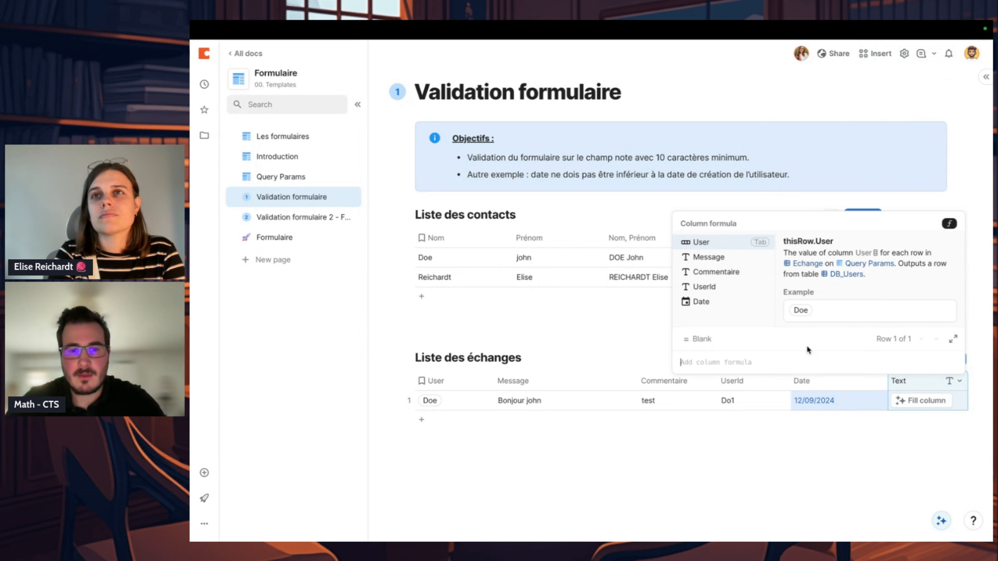
key(Tab)
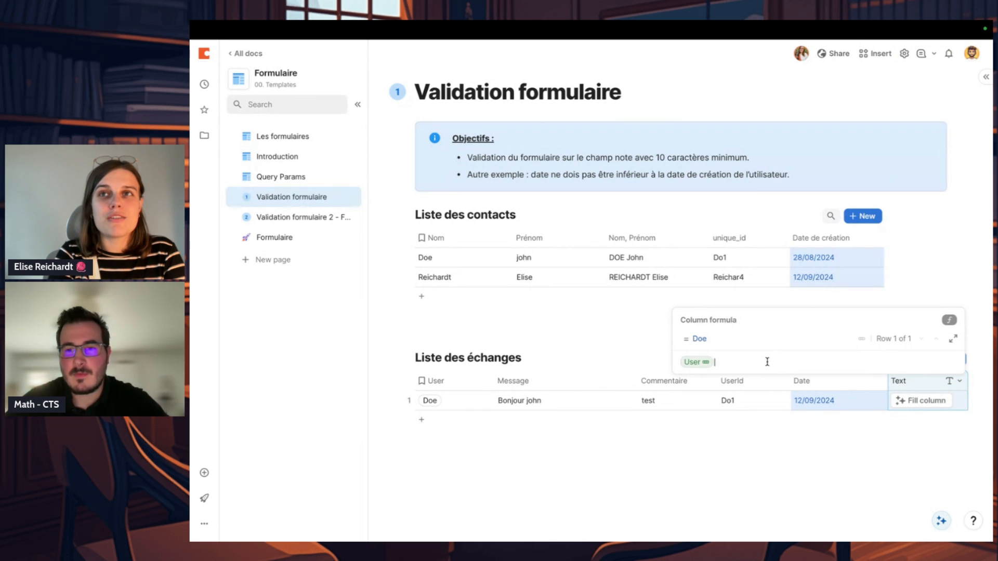
text(.)
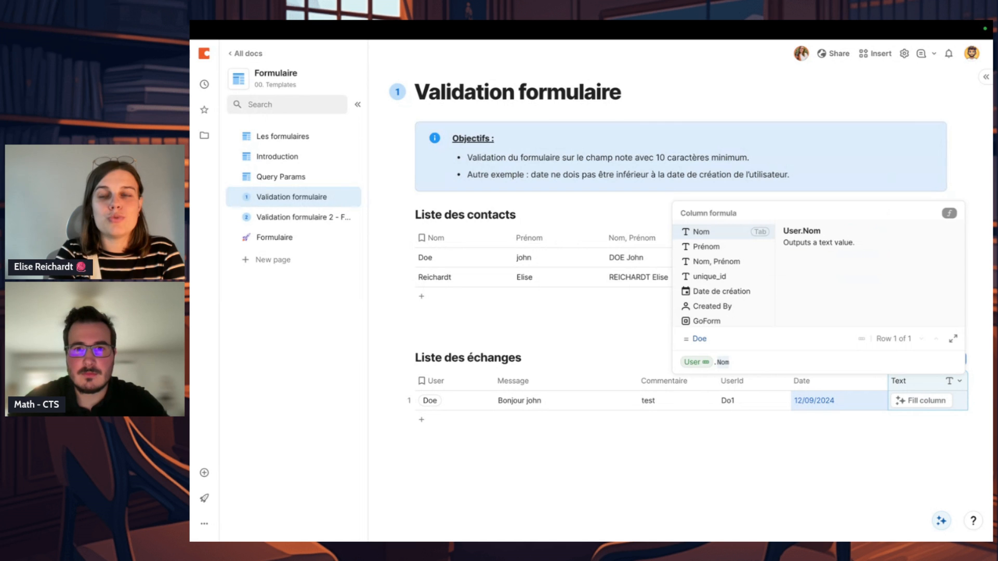
key(Tab)
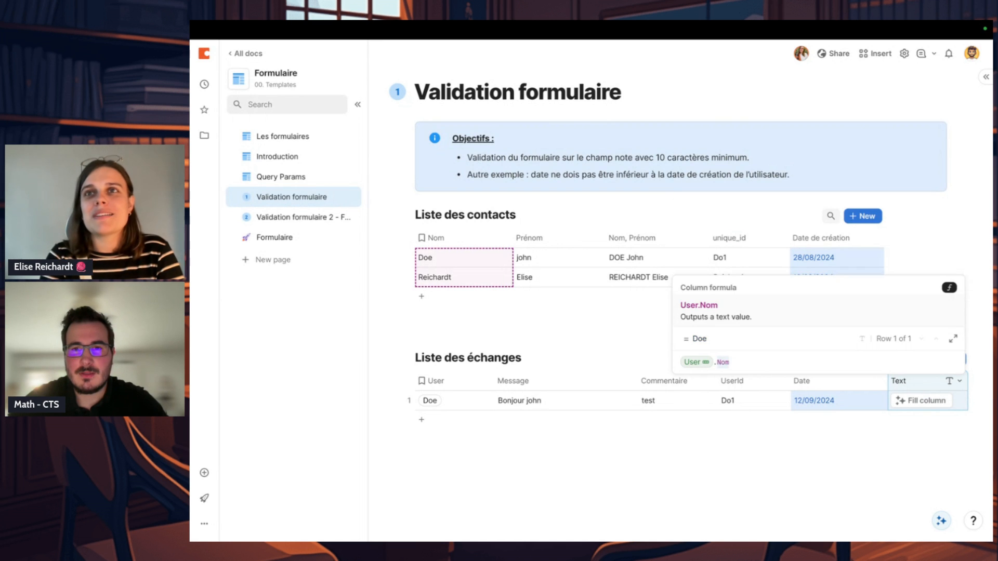
text(Date de création)
key(Tab)
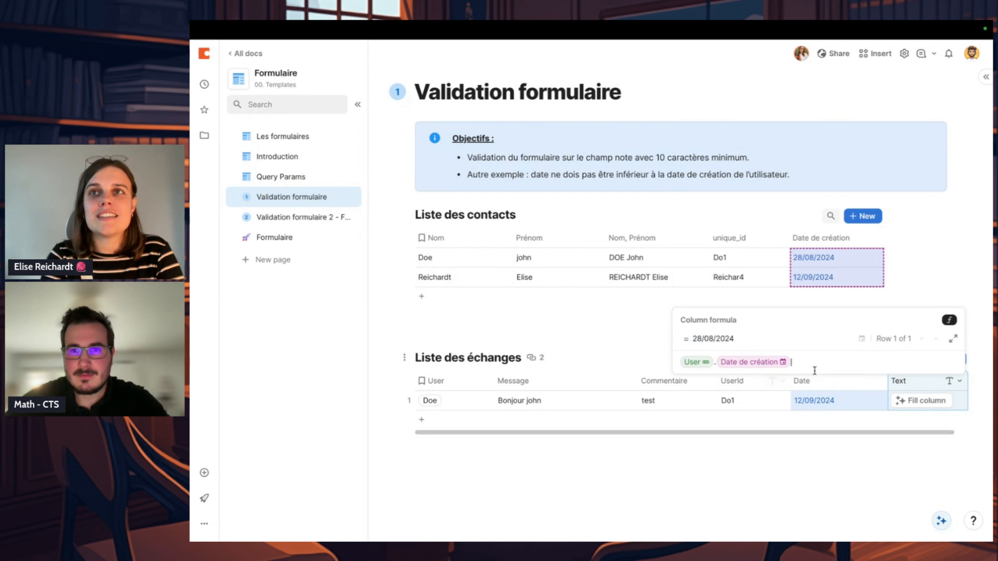
text(< )
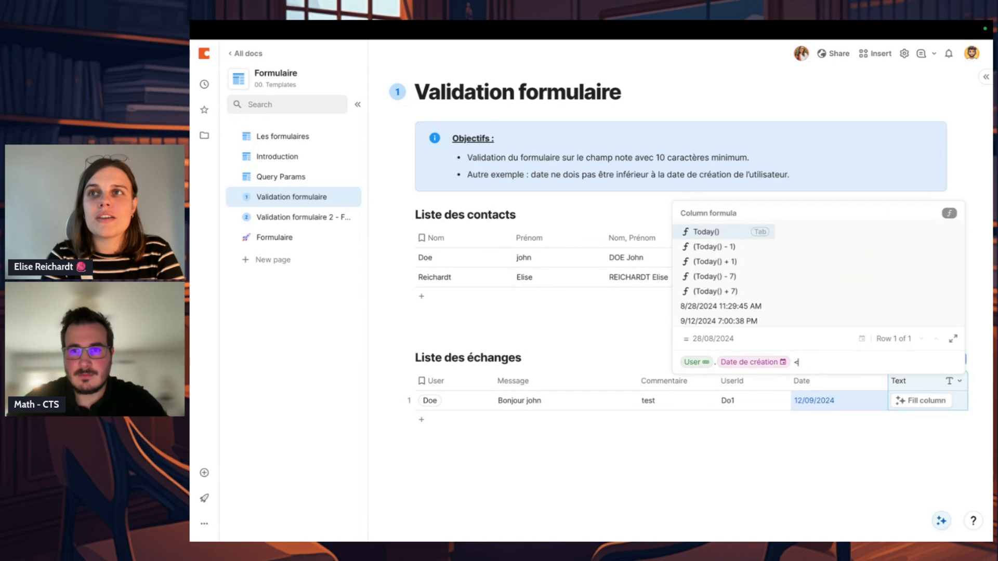
text(Date)
key(Tab)
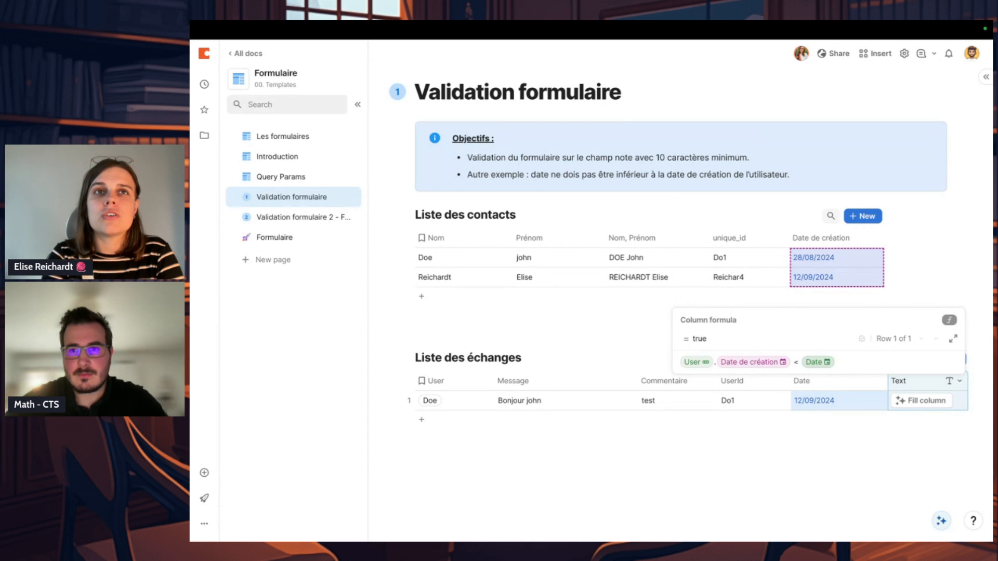
key(Return)
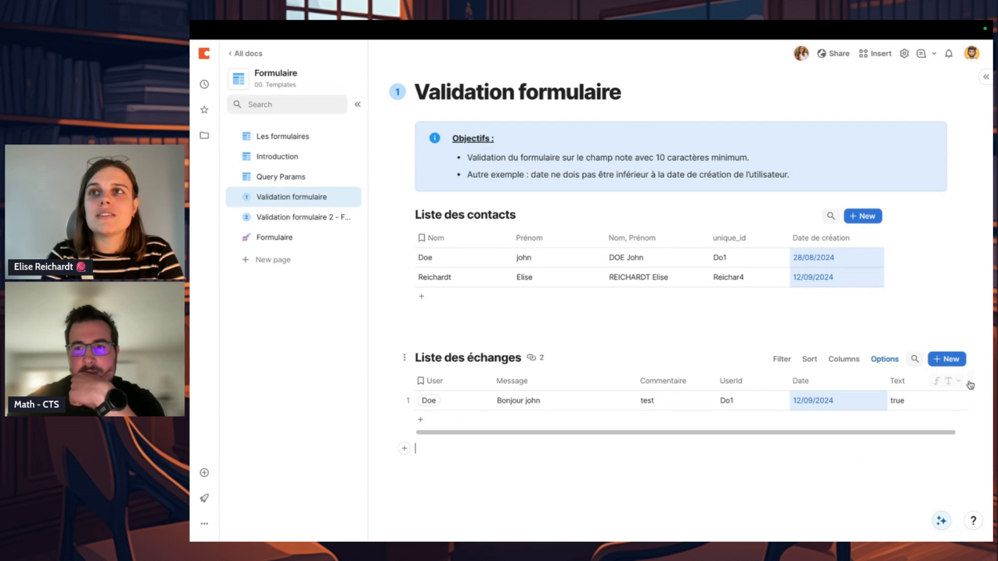
Step: Undo the Text column's formula and abandon the entry started in its cell
click(934, 405)
key(super+z)
click(924, 454)
click(935, 382)
click(936, 382)
text(=)
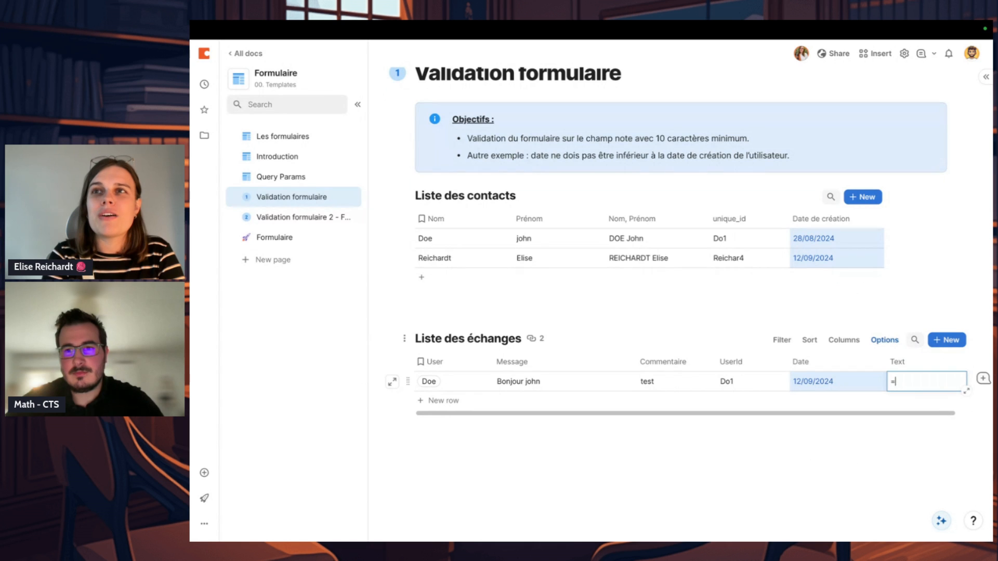
click(898, 468)
Step: Re-enter the Text column's formula as User.Date de création < Date
click(919, 387)
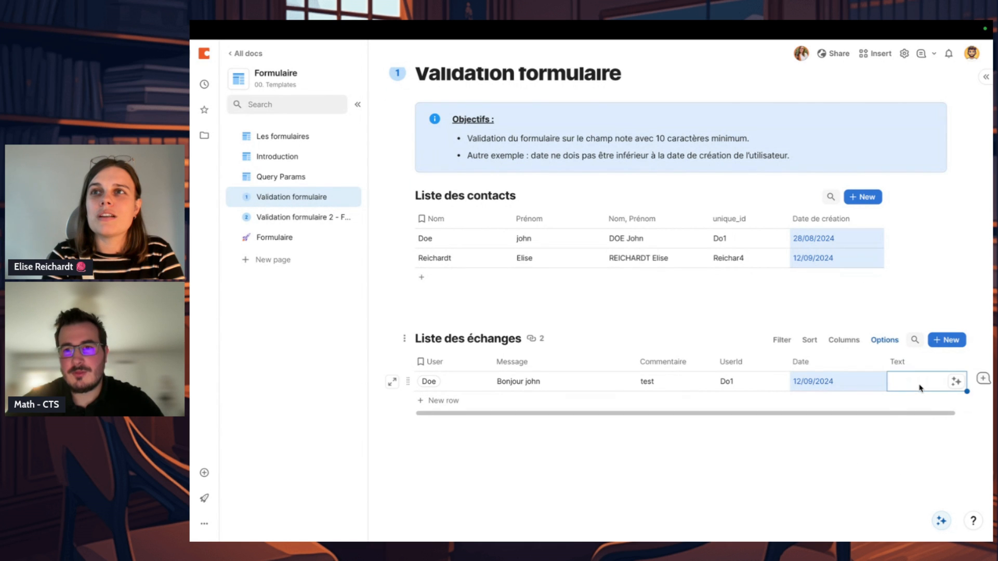
key(=)
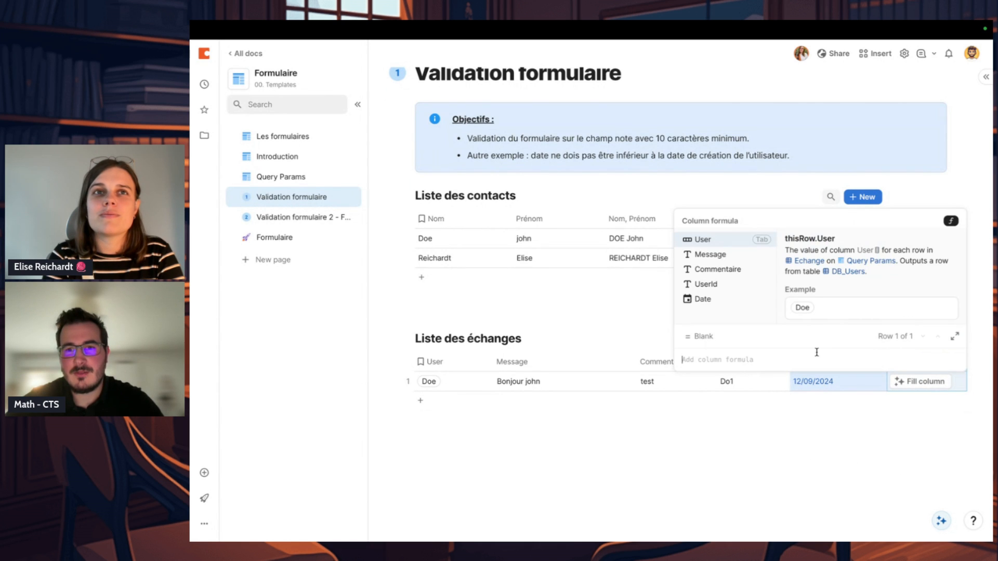
key(Tab)
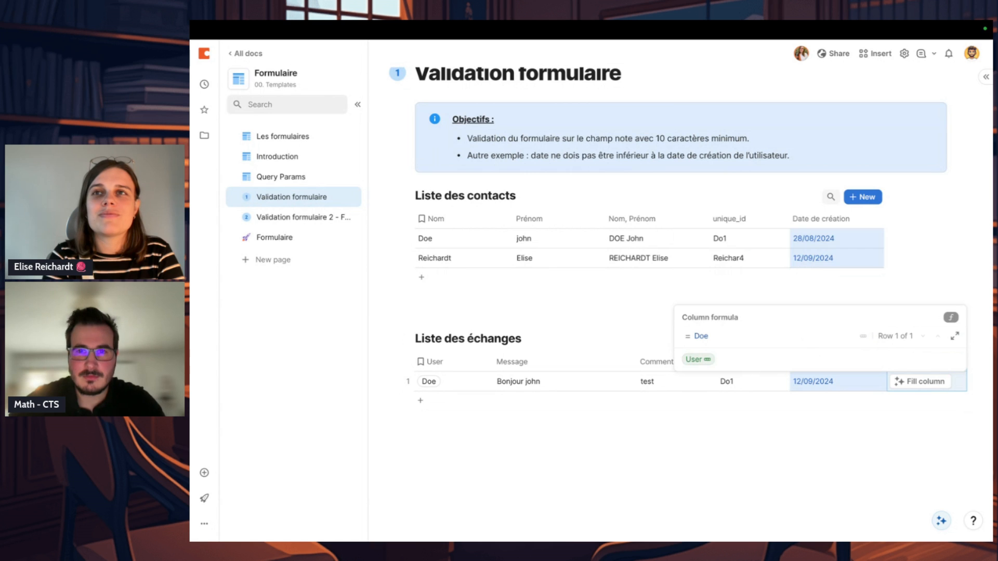
text(.)
key(Tab)
text(< date)
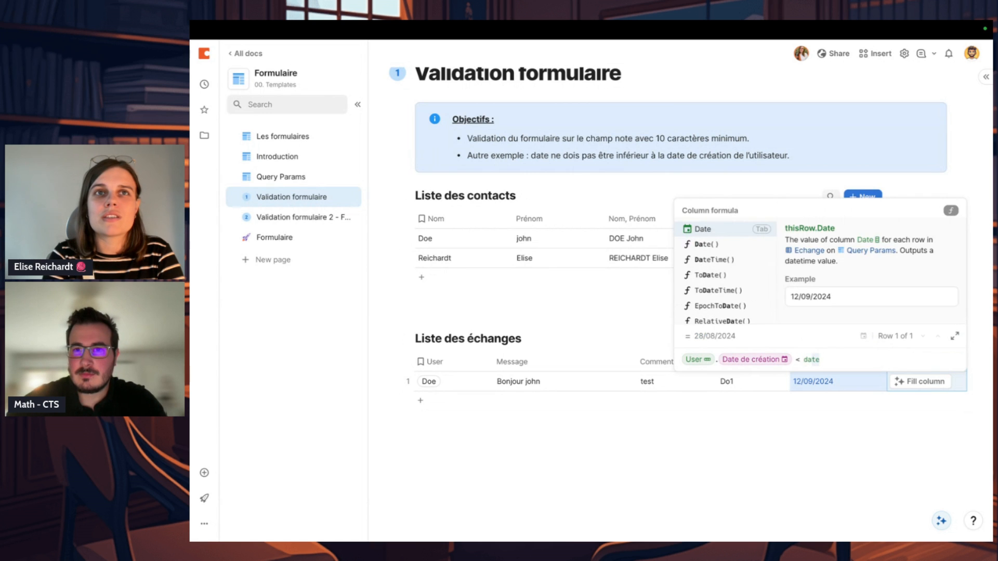
key(Tab)
key(Return)
Step: Examine the column options of Text and UserId in Liste des échanges, including UserId's settings and fill values
click(953, 362)
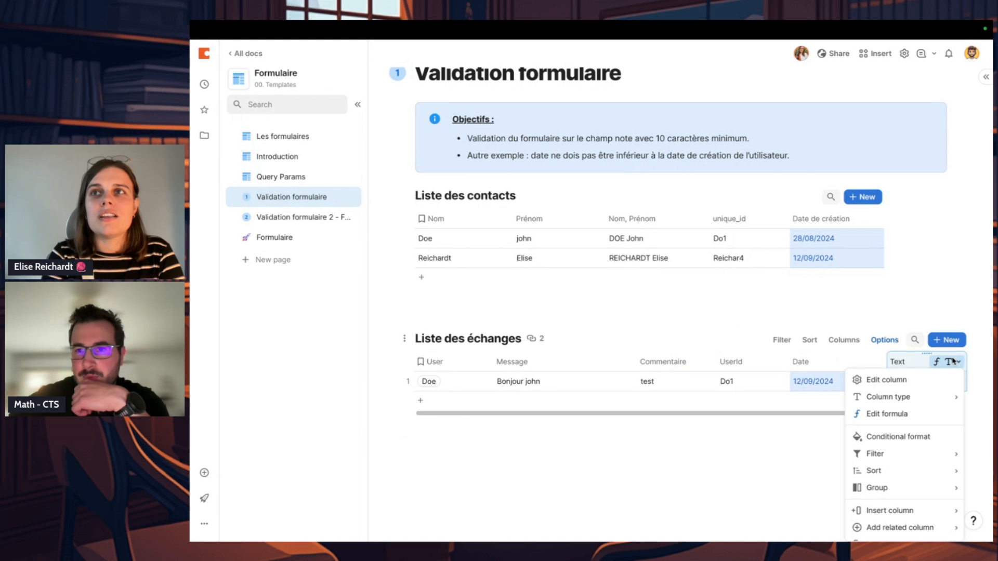
scroll(911, 414, down, 3)
mouse_move(884, 397)
click(775, 361)
scroll(803, 452, down, 3)
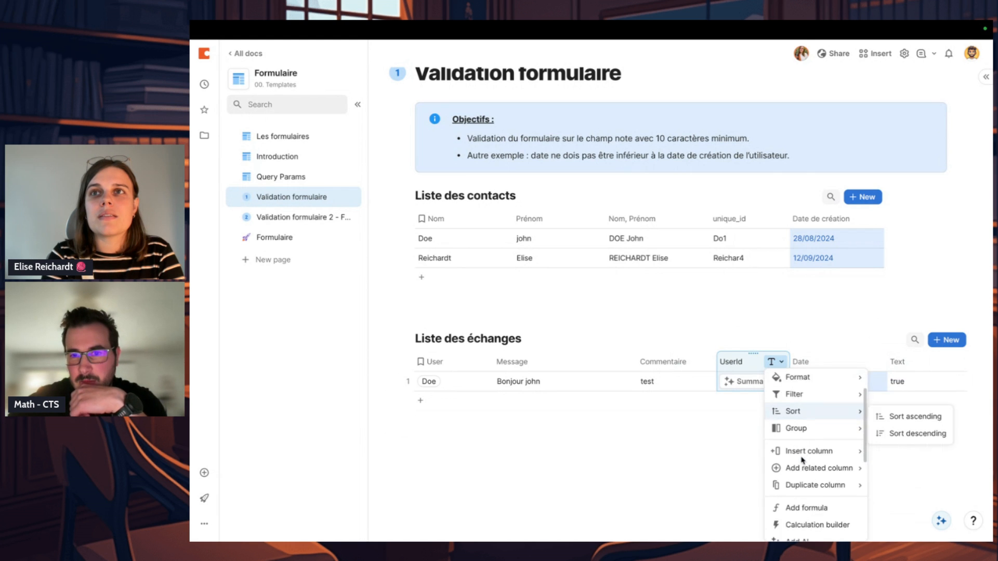
scroll(812, 478, up, 3)
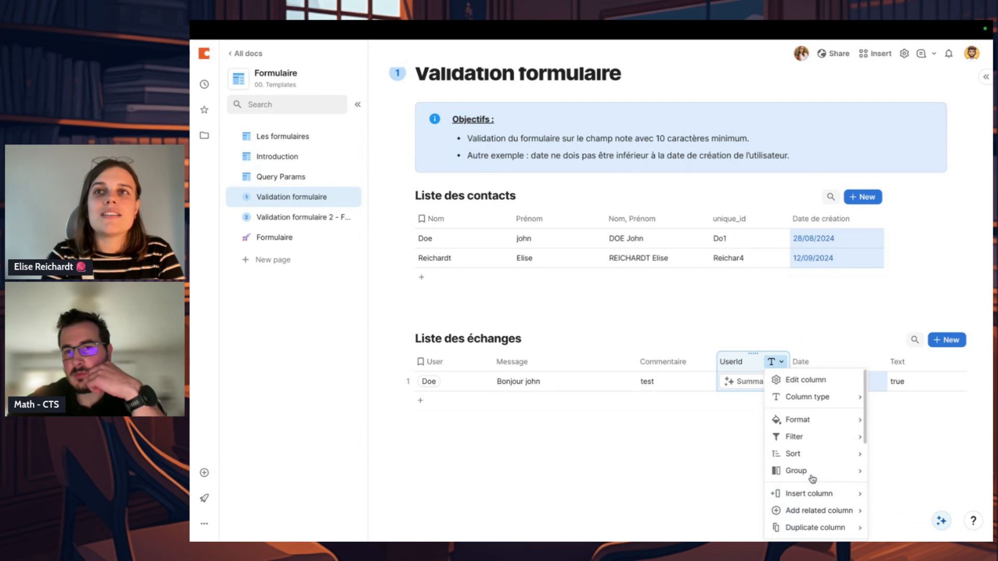
mouse_move(810, 397)
click(805, 380)
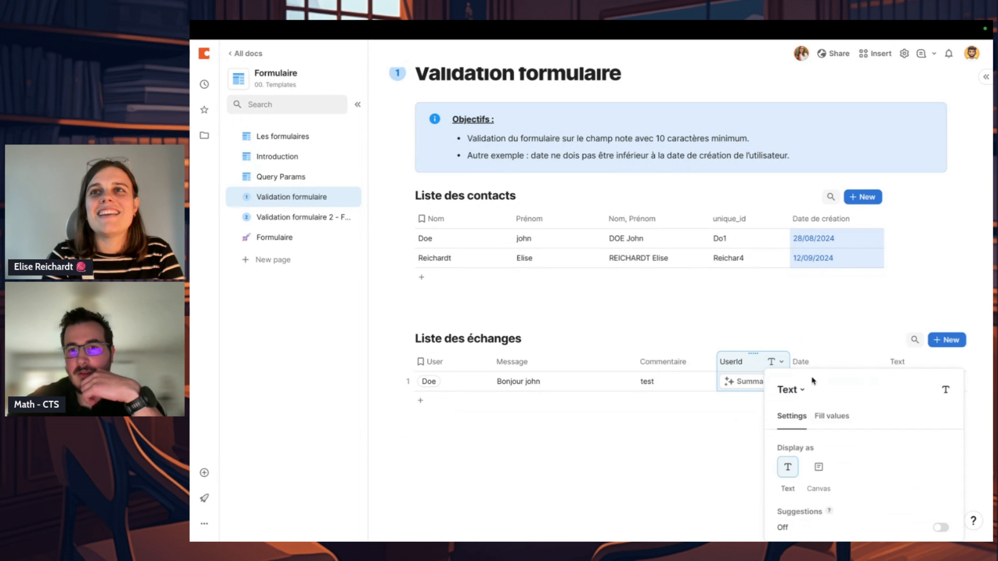
click(831, 416)
click(702, 460)
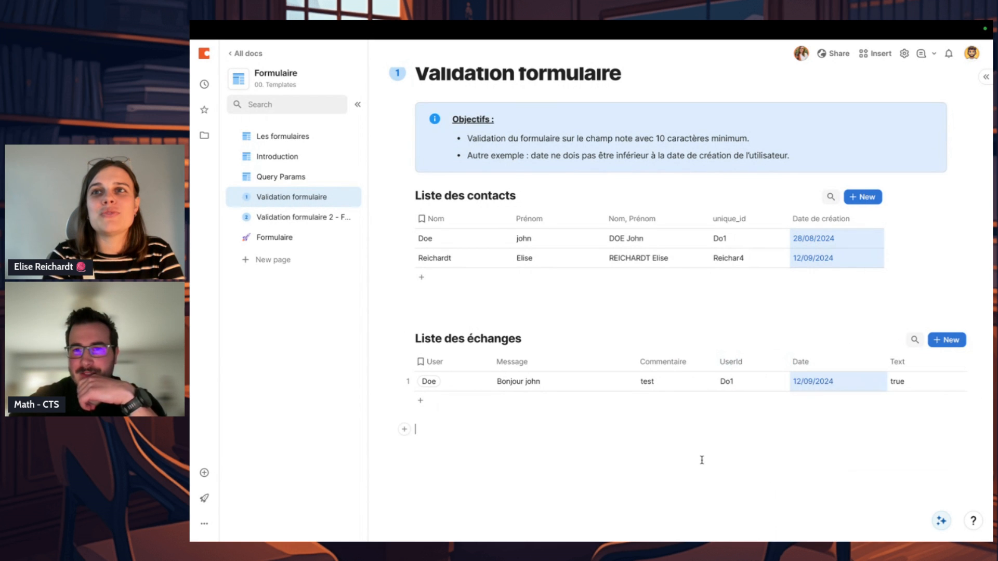
Step: Narrow the Text column in Liste des échanges and convert it to a Checkbox column displayed as Toggle
drag(965, 361, 927, 361)
click(922, 361)
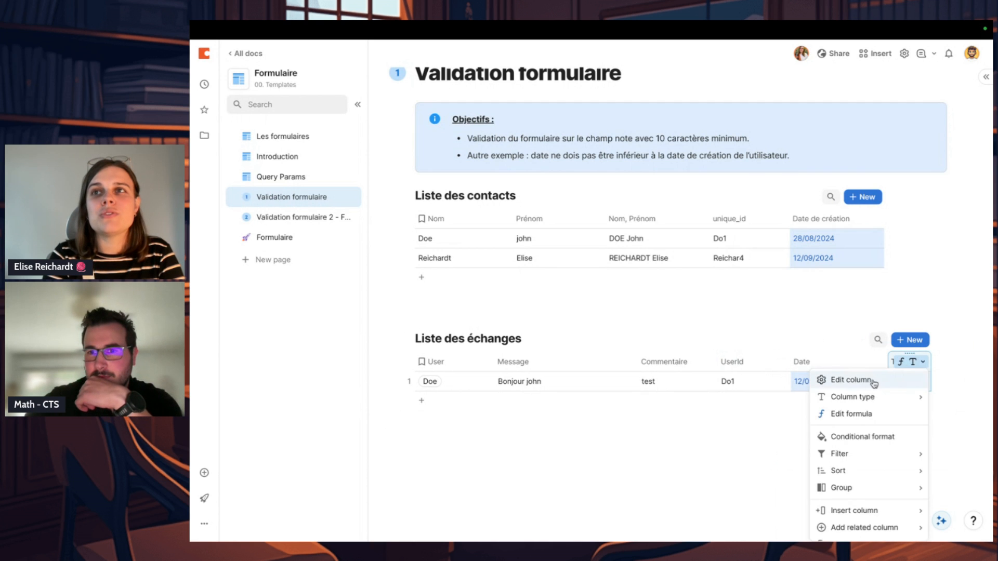
click(873, 381)
click(761, 390)
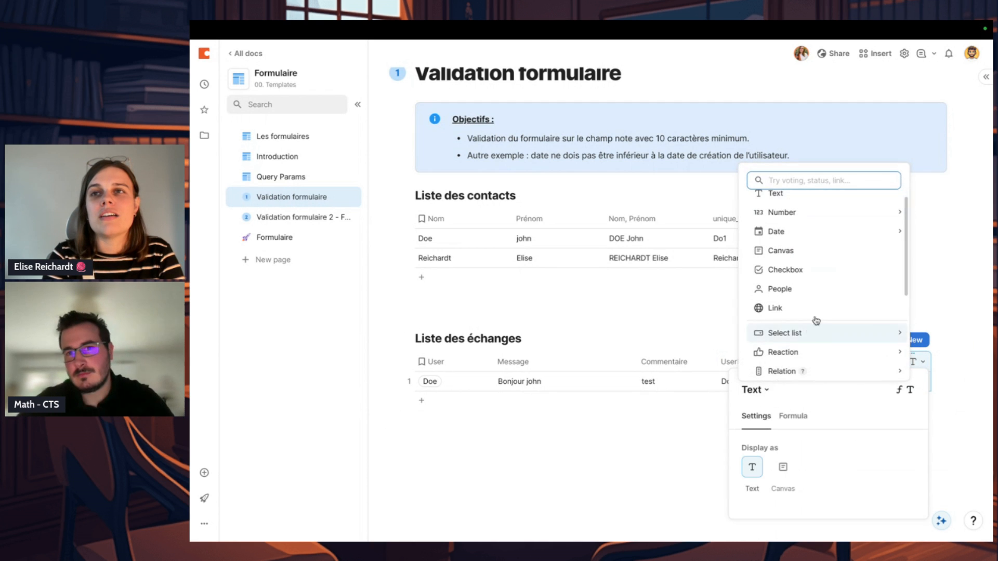
click(833, 274)
click(784, 469)
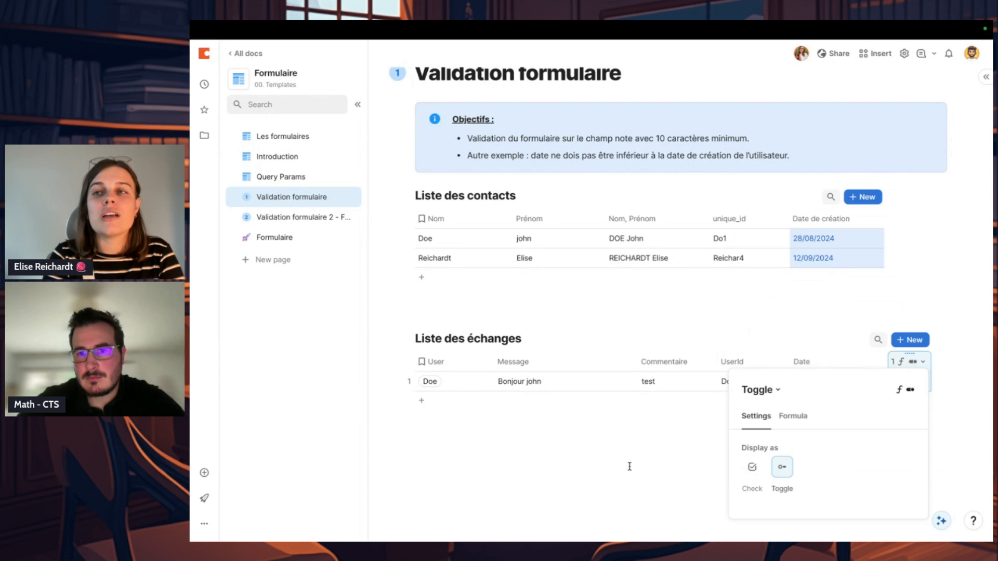
click(630, 467)
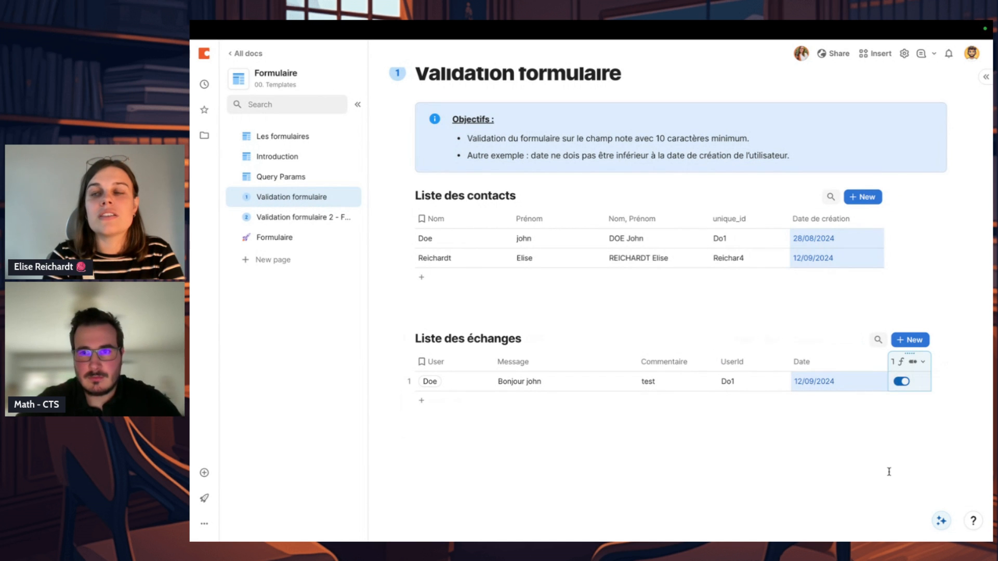
Step: Rename the toggle column as Valid?
text(Valid)
key(Return)
click(846, 500)
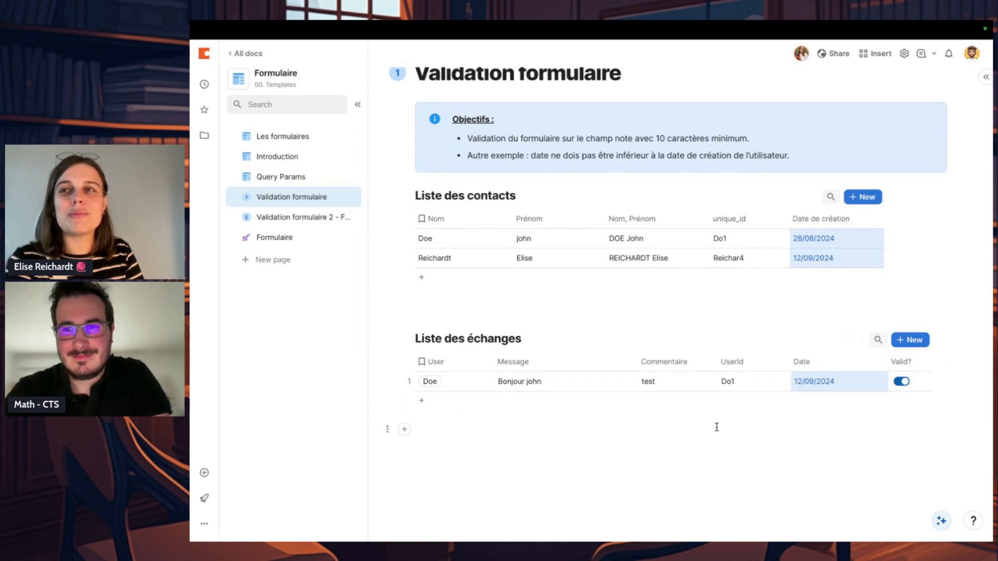
Step: Change the date of the entry in Liste des échanges to 03/09/2024 to test the Valid? column
click(832, 377)
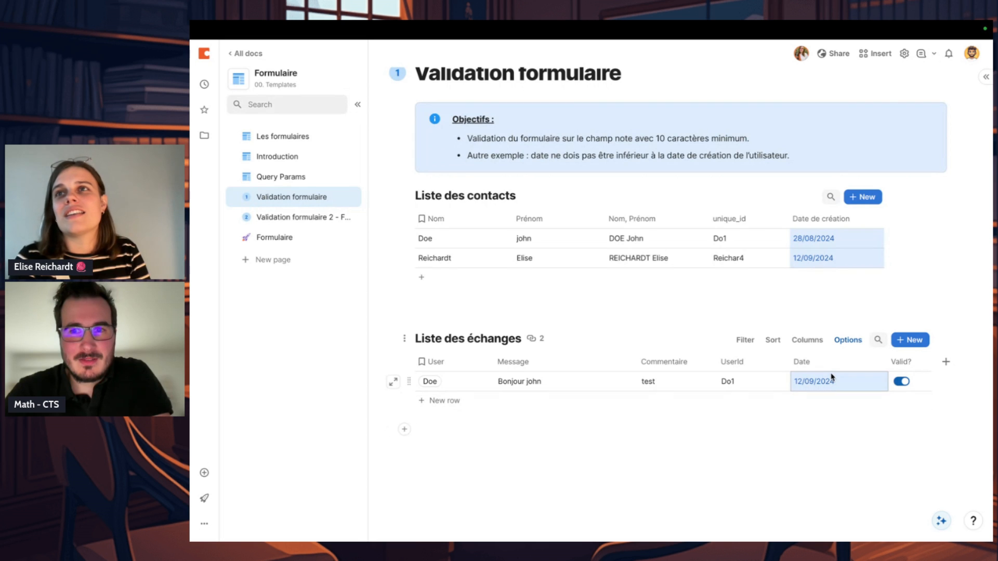
click(916, 389)
click(915, 367)
double_click(801, 382)
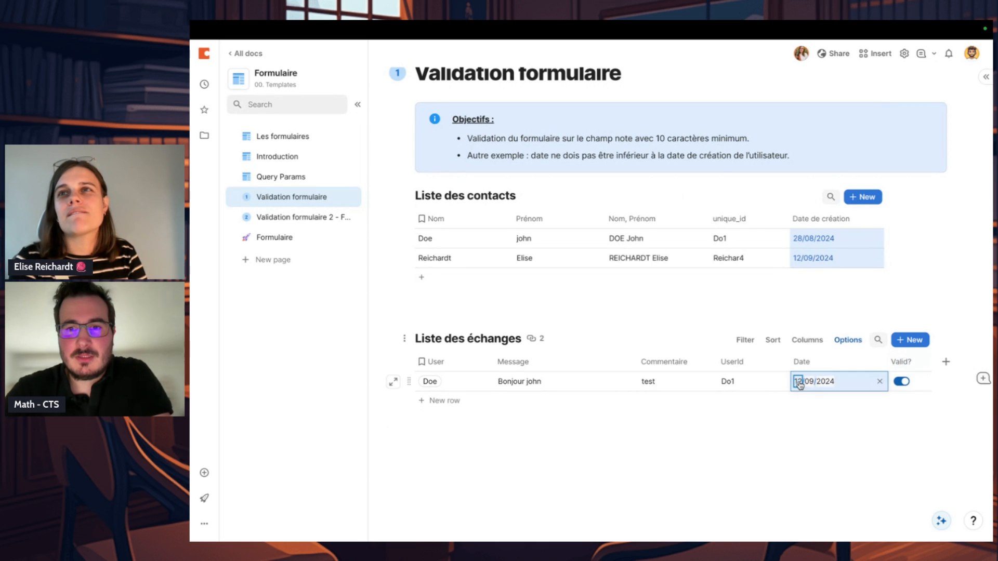
click(815, 442)
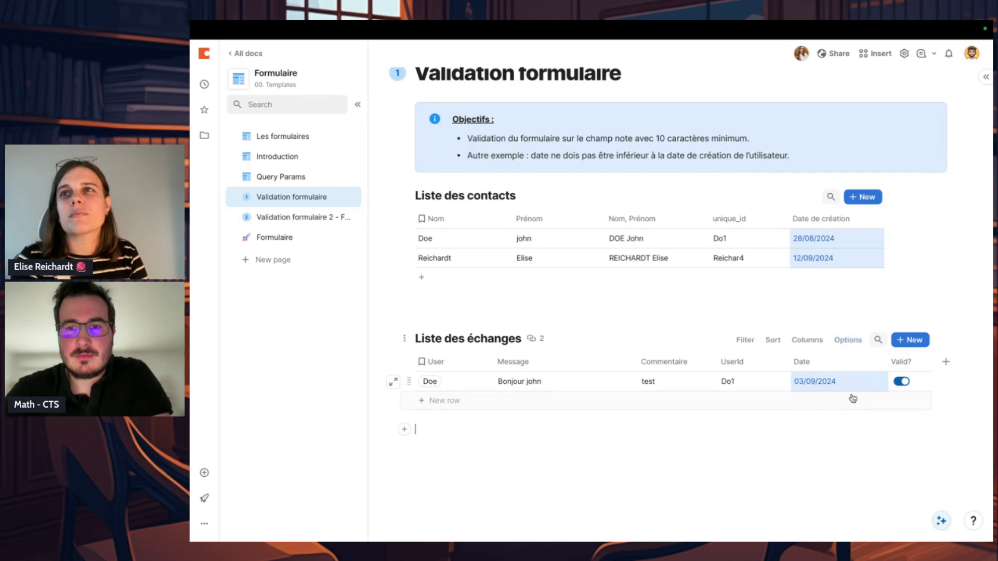
Step: Set the year of the exchange's date to 2022 to test a date before the user's creation date
double_click(812, 383)
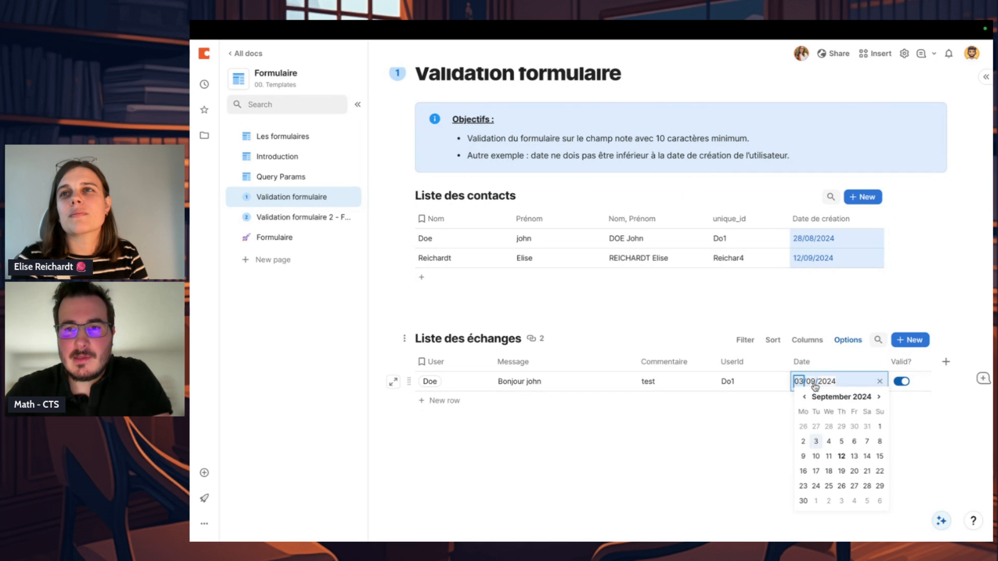
click(830, 382)
text(2022)
key(Return)
click(835, 440)
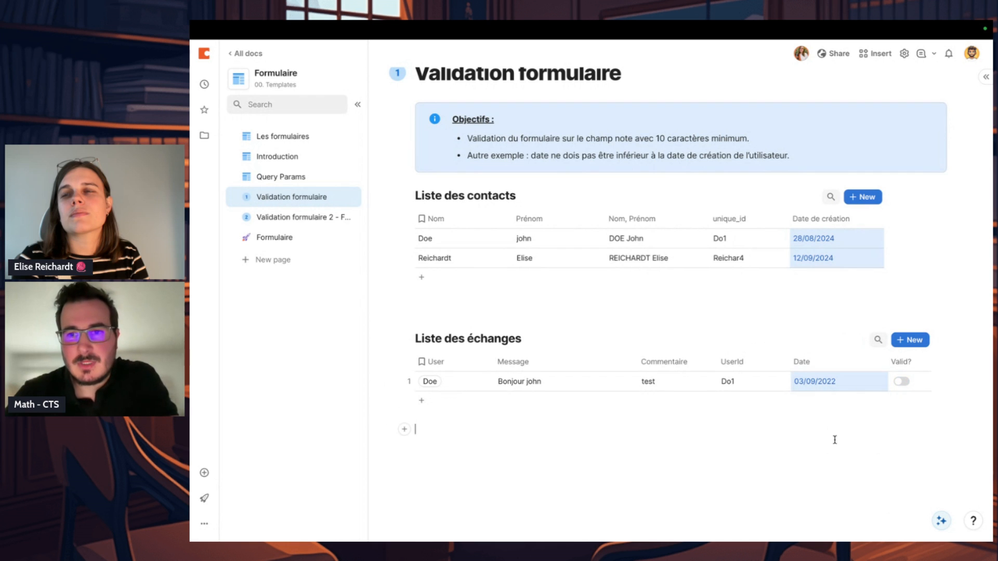
Step: Narrow the Date de création column in the Liste des contacts table
double_click(831, 382)
click(701, 444)
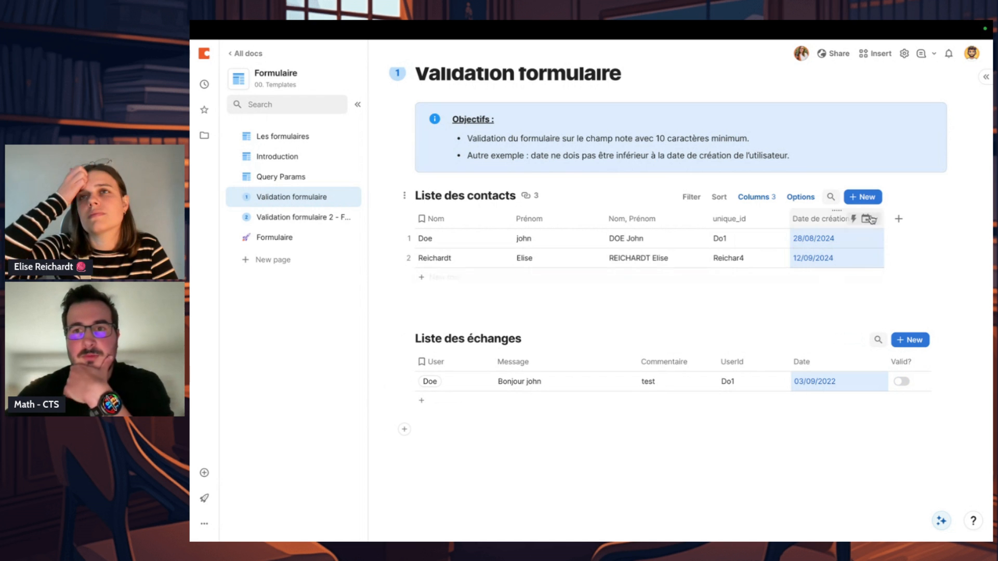
drag(884, 218, 858, 215)
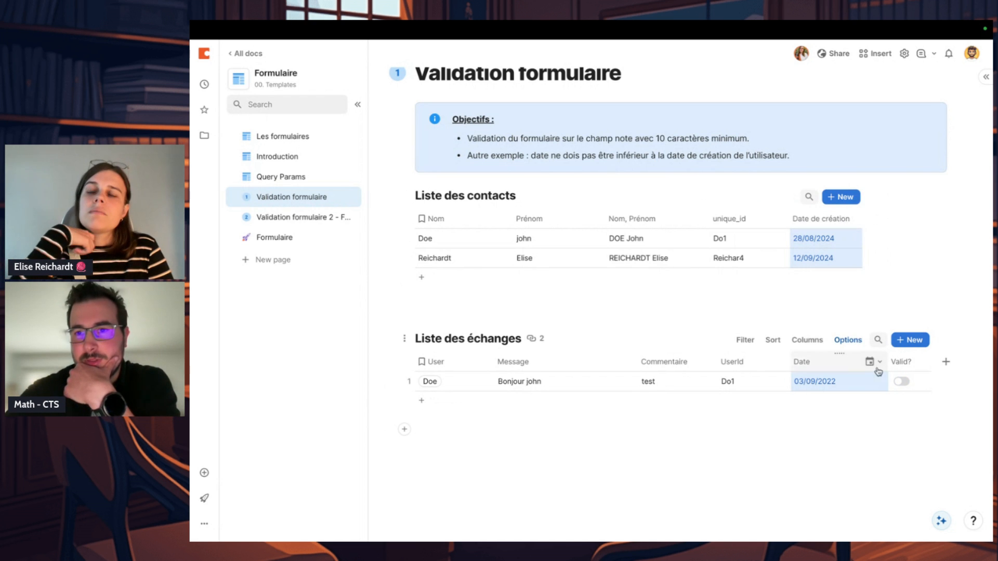
Step: Narrow the Valid? column in Liste des échanges and review its column formula
drag(929, 357, 926, 357)
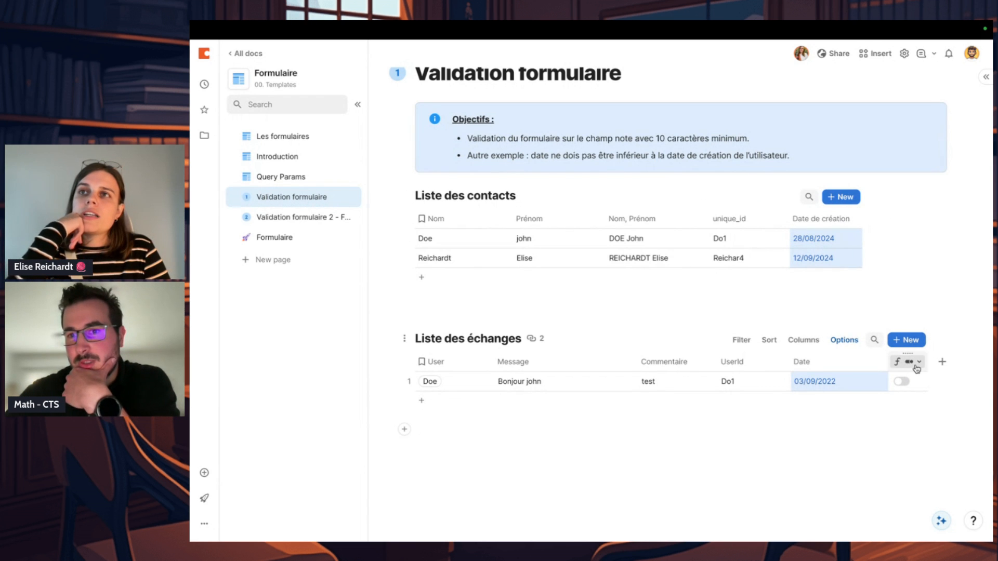
click(914, 363)
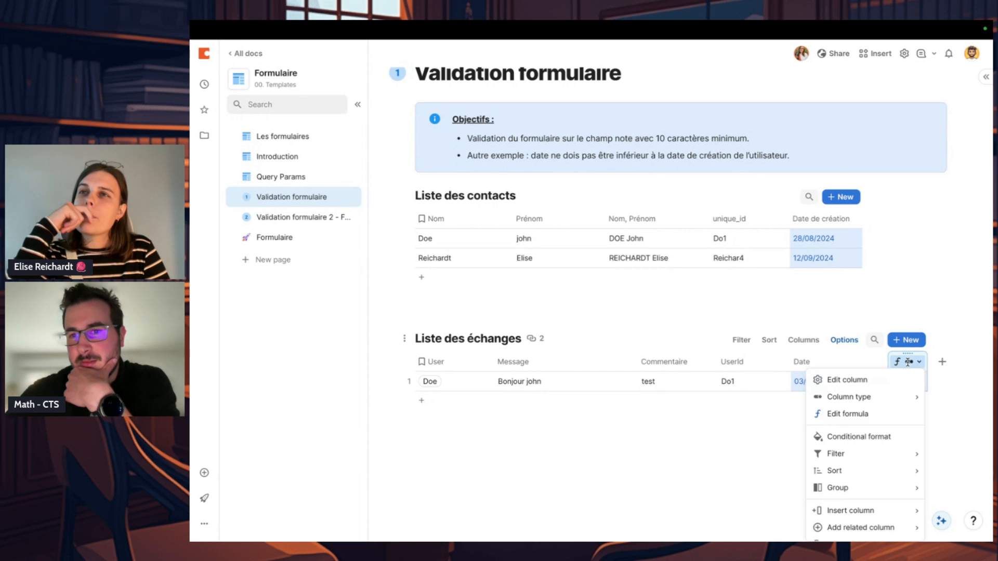
click(887, 414)
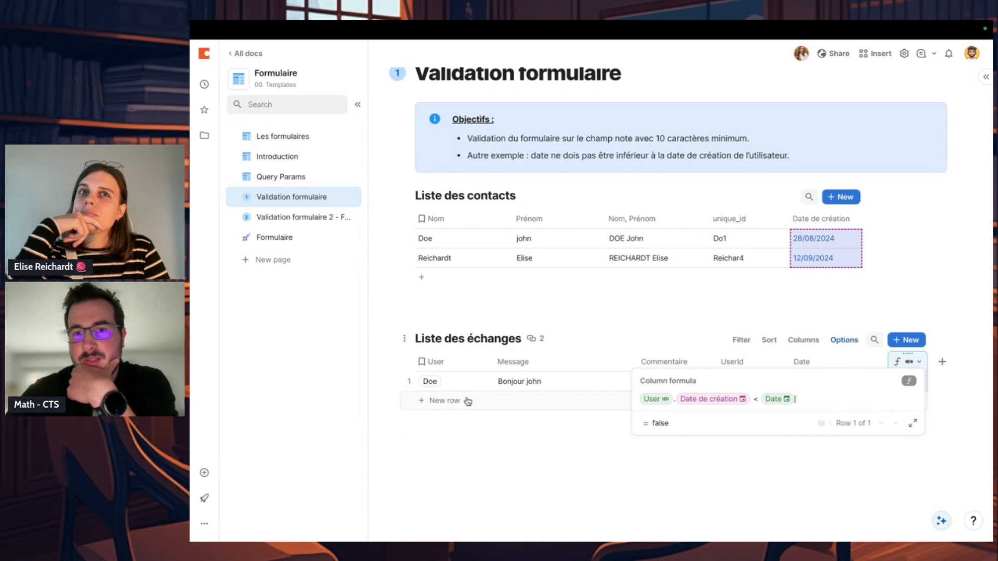
click(728, 397)
click(701, 481)
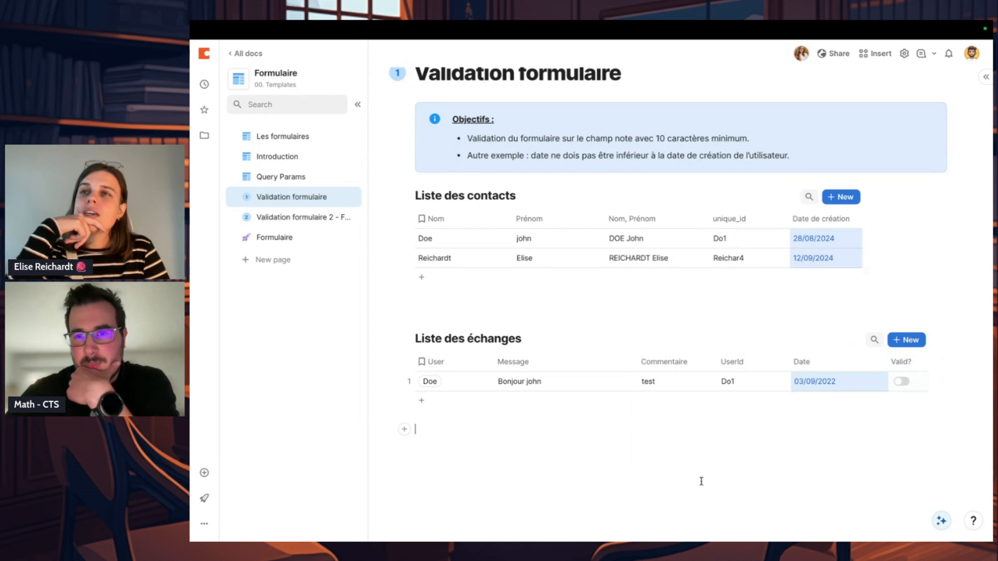
Step: Add the Valid? column to the form layout on the Formulaire page and check its formula there
click(305, 240)
click(885, 148)
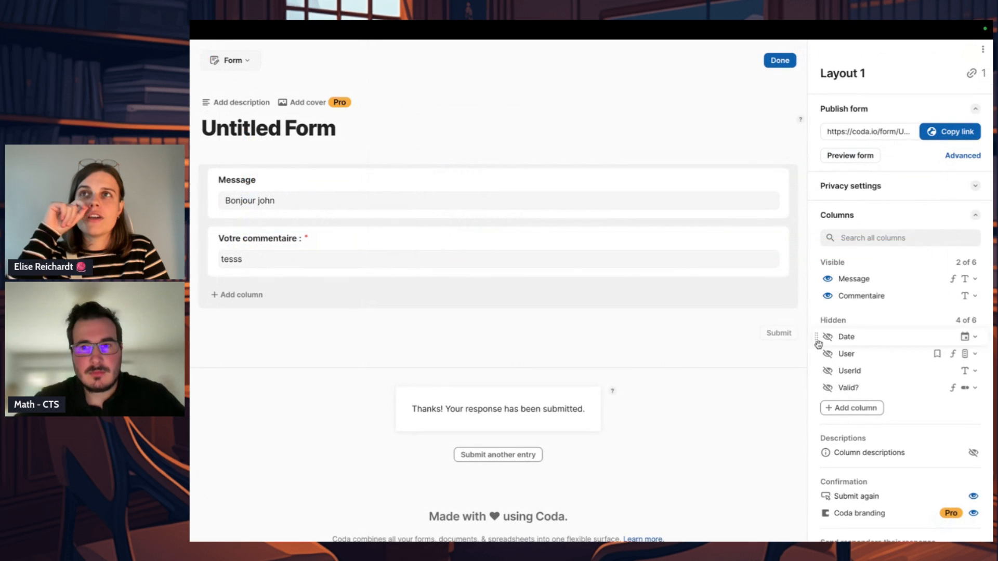
click(827, 388)
click(558, 289)
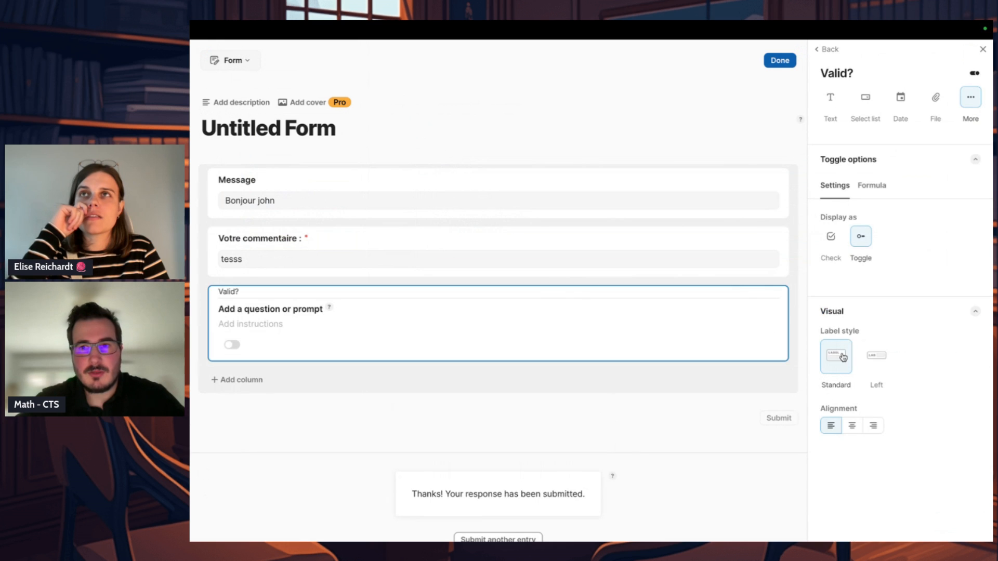
click(865, 196)
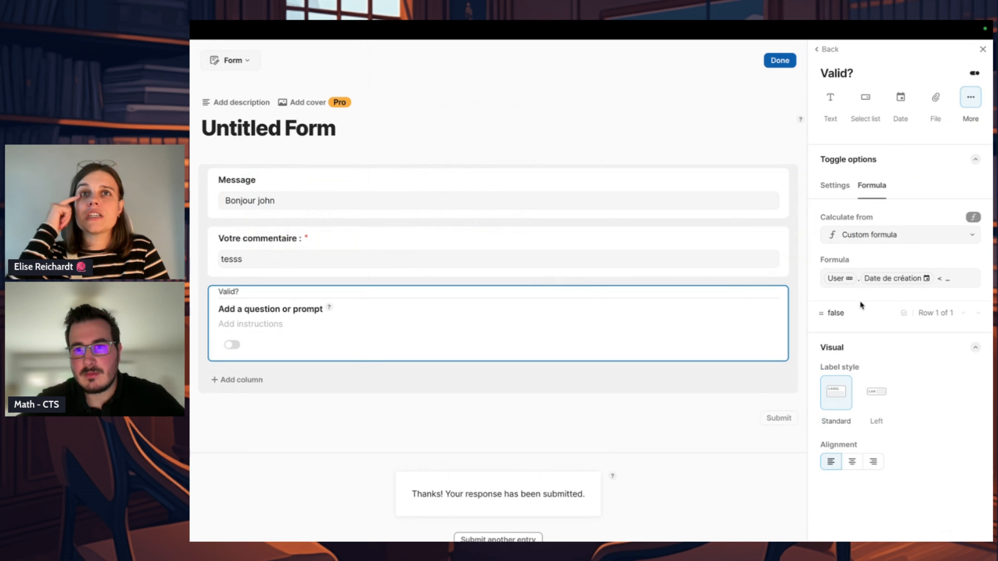
click(779, 63)
Step: Delete the Valid? column from Liste des échanges on the Validation formulaire page, including from its linked views
click(264, 221)
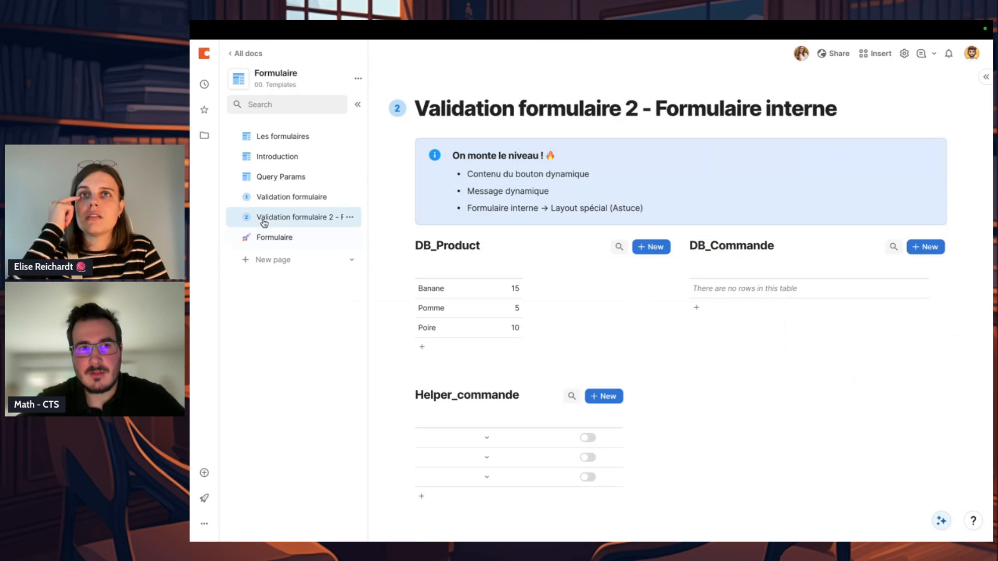
click(309, 204)
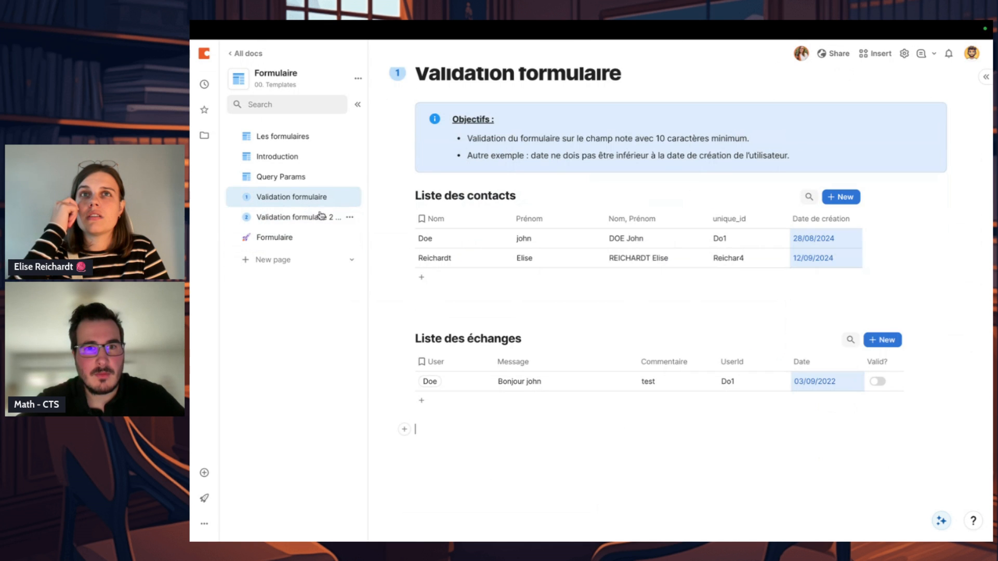
click(884, 362)
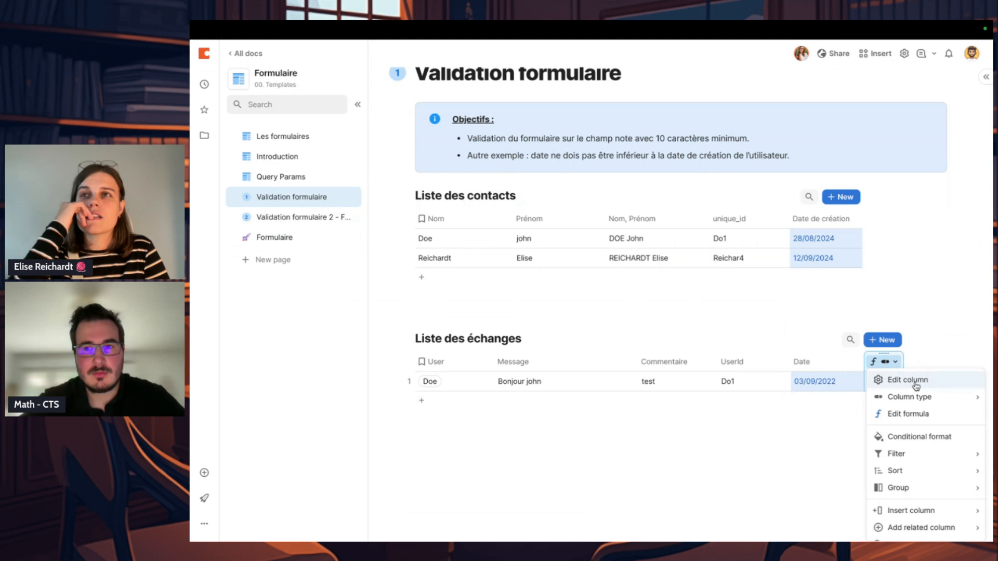
scroll(894, 471, down, 3)
click(897, 495)
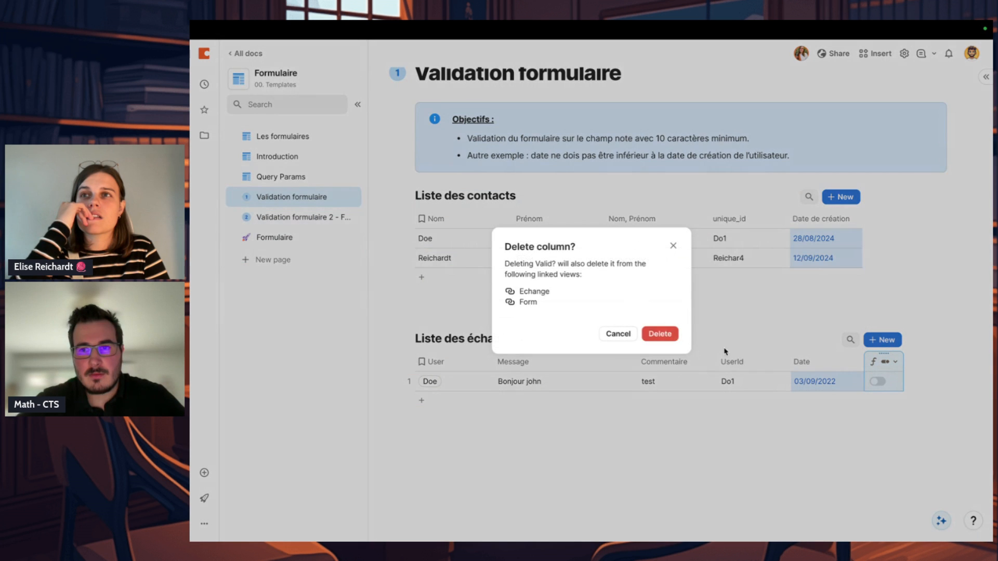
click(659, 335)
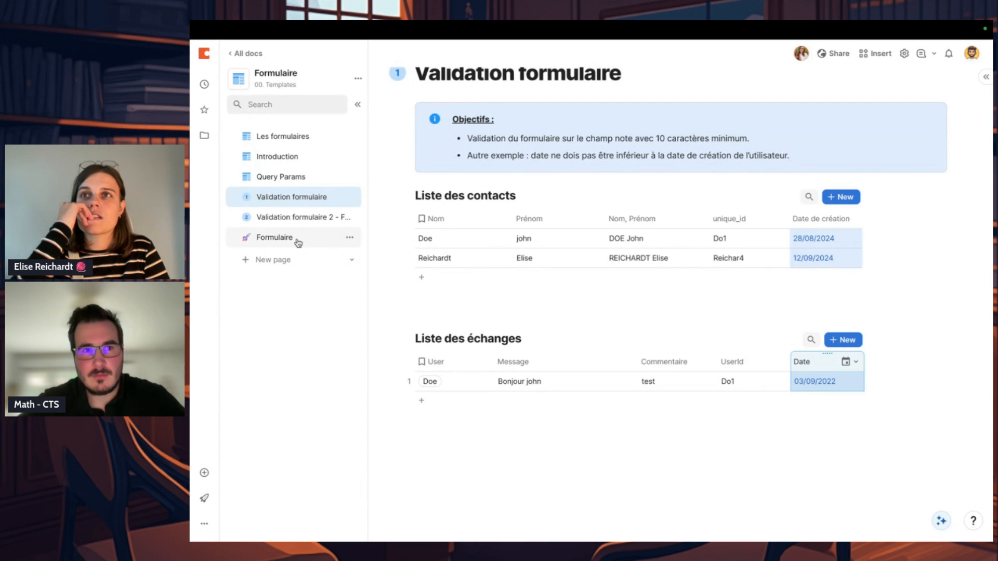
Step: Make the Date column visible in the layout of the form on the Formulaire page and set it as required
click(281, 237)
click(877, 151)
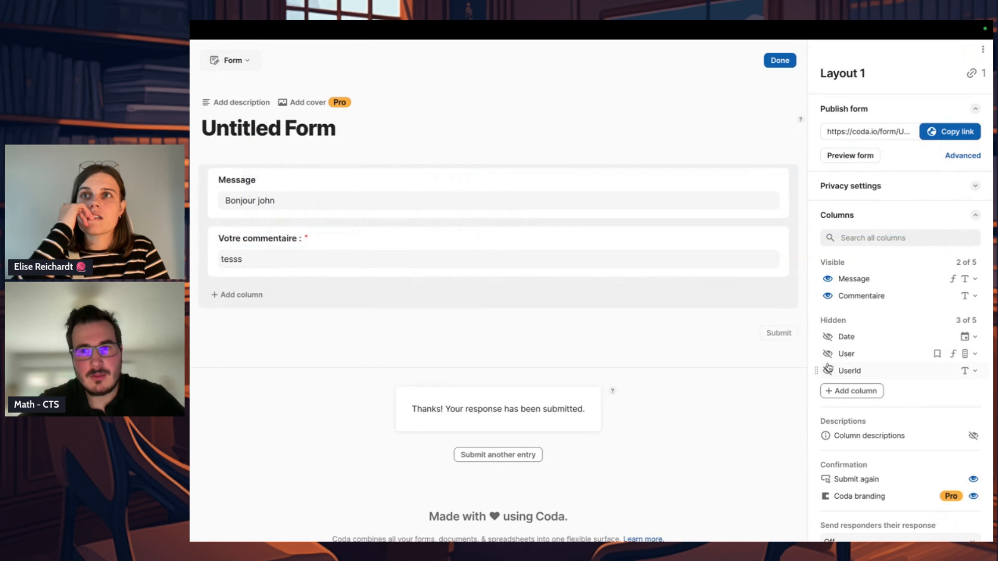
click(827, 338)
click(694, 308)
scroll(909, 350, down, 2)
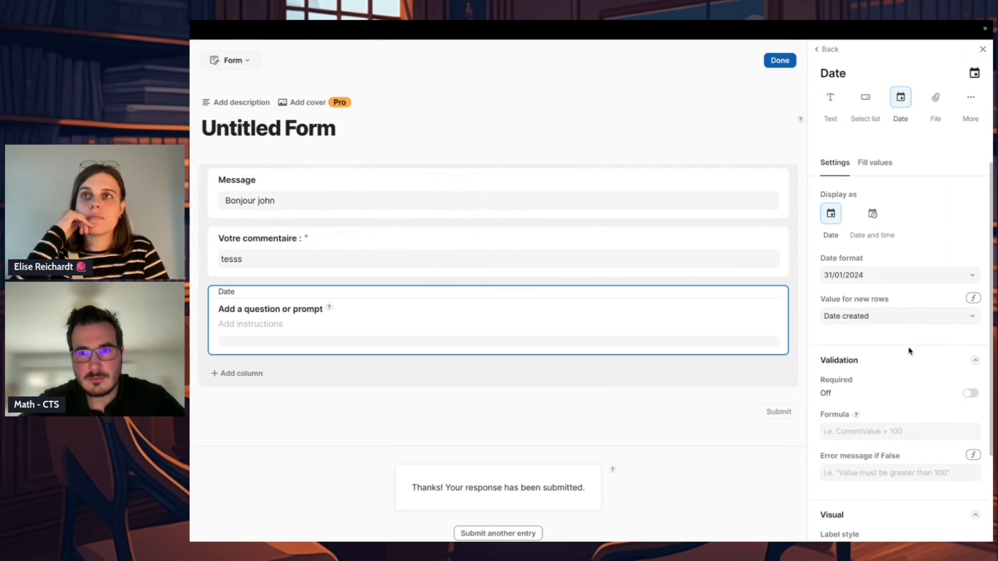
click(970, 363)
Step: Set the Date field's validation formula to User.Date de création < CurrentValue
click(925, 403)
text(user)
key(Tab)
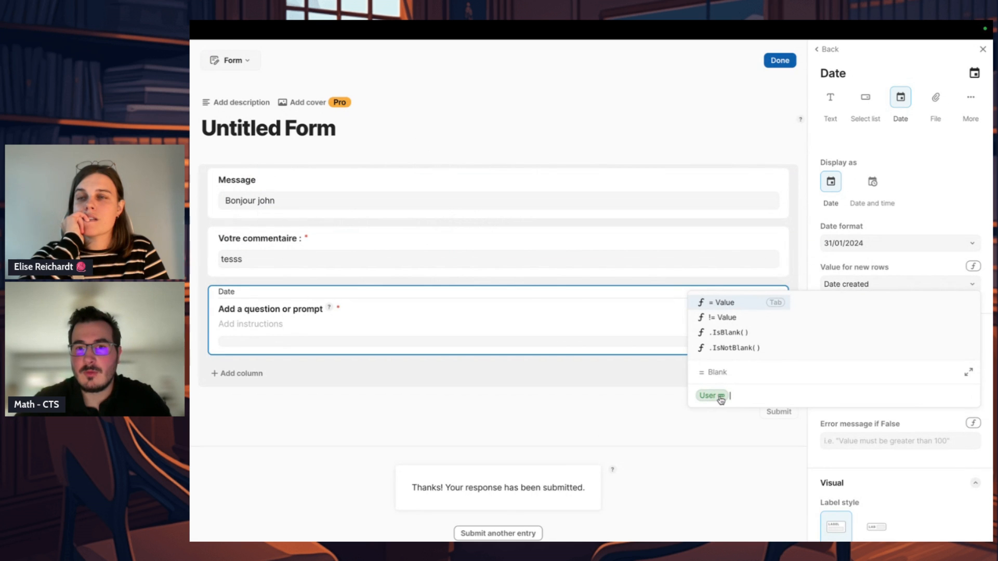
mouse_move(726, 399)
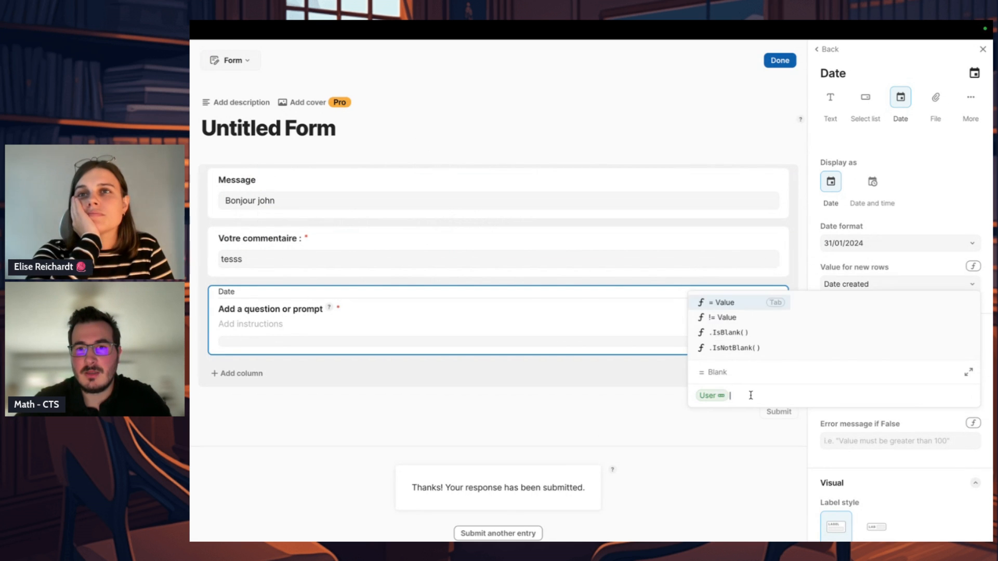
text(.date de création)
key(Tab)
text(<currentvalue)
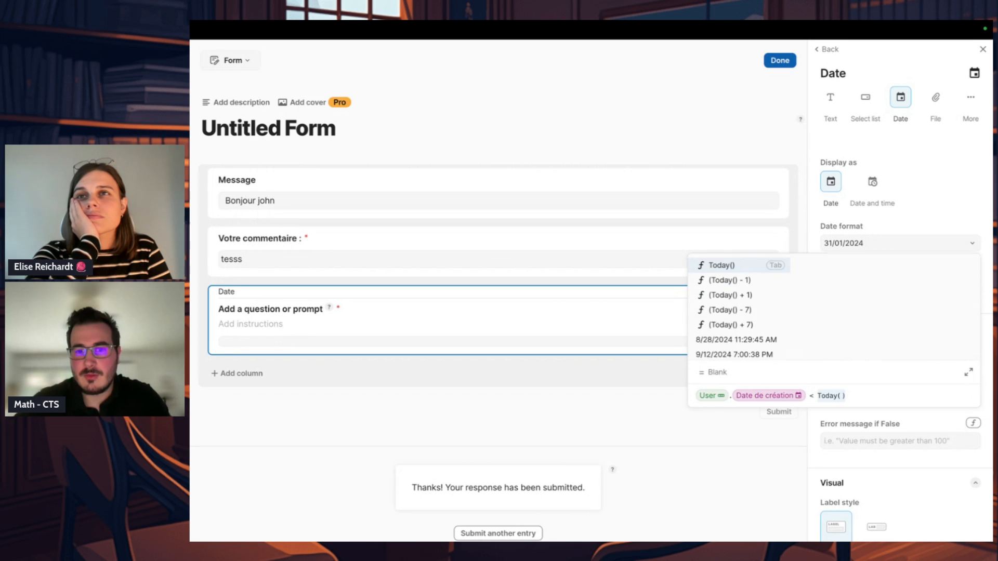
key(Tab)
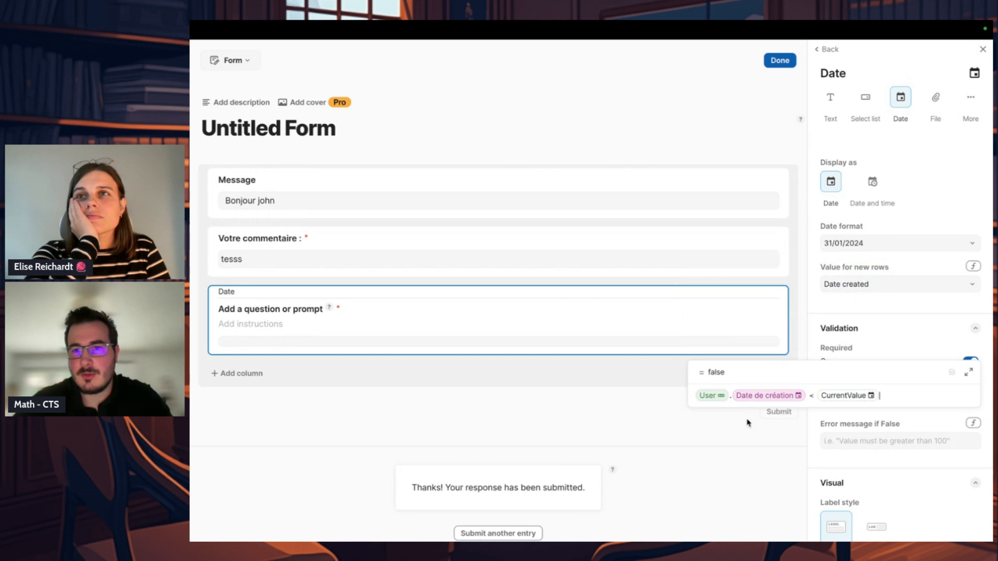
Step: Set the Date field's validation error message to "Erreur : Date" and finish editing the layout
click(880, 441)
text(')
key(BackSpace)
text(Erreur : Date)
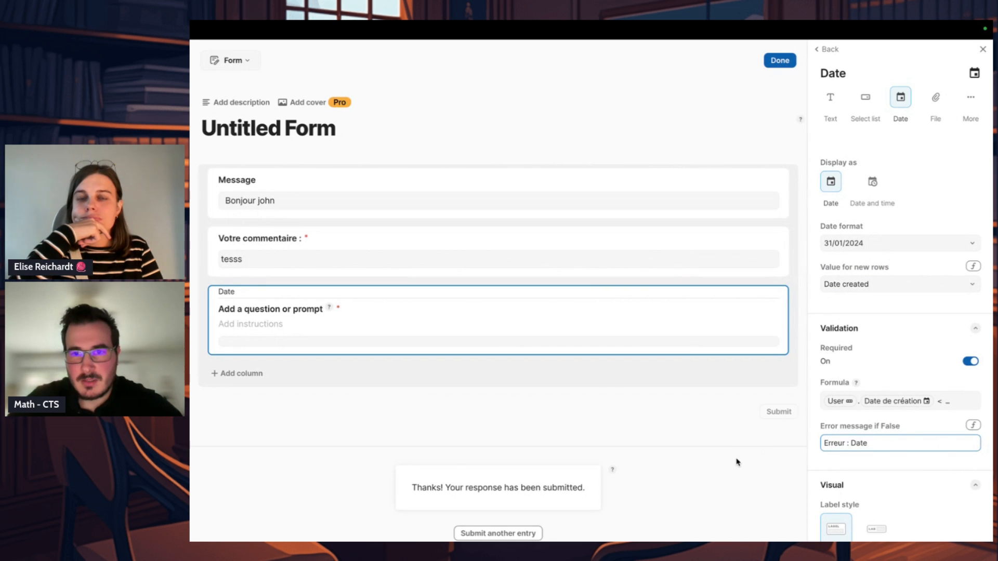
click(736, 462)
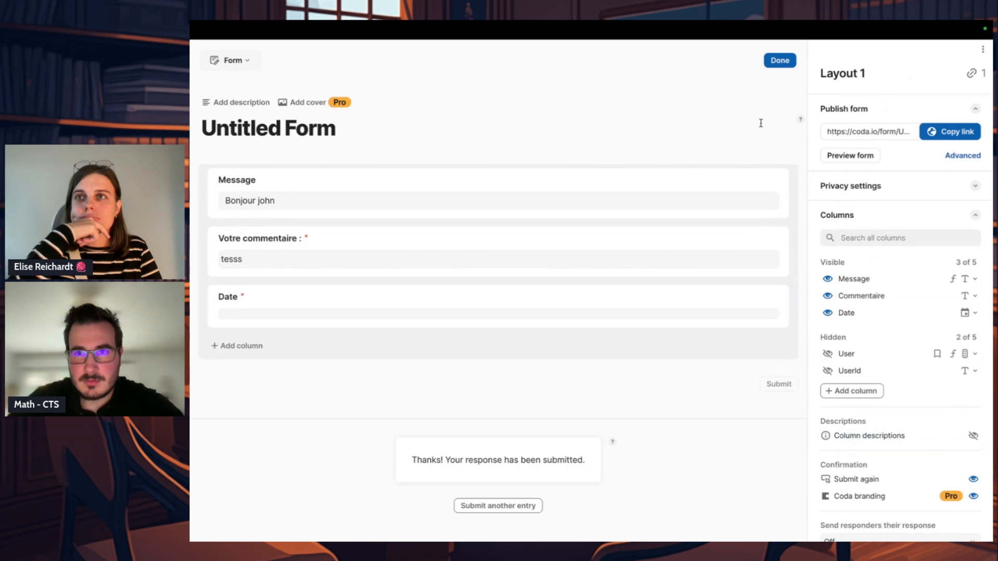
click(783, 65)
Step: Set the year of the form's Date field to 2022 to test the date validation
click(584, 294)
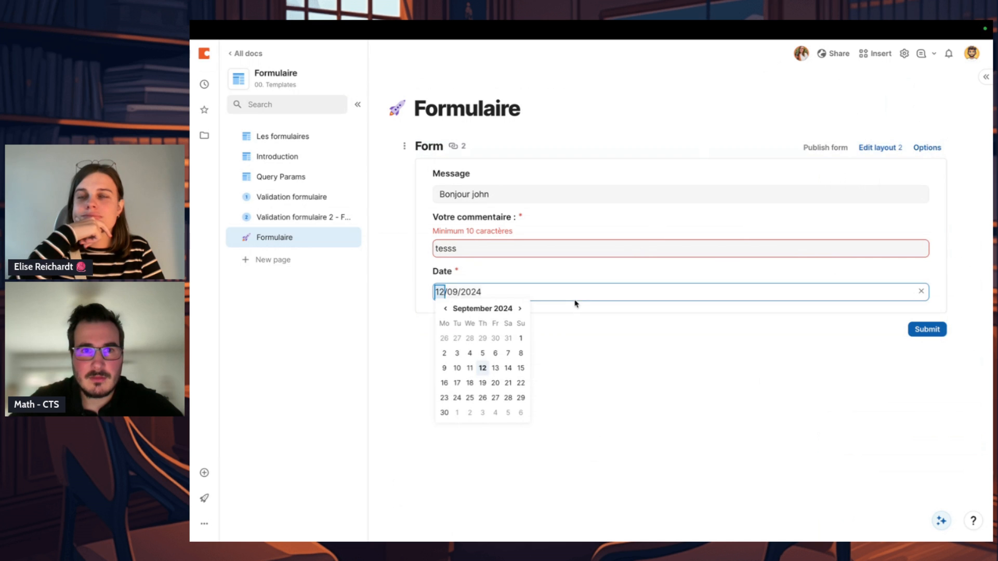
click(474, 291)
text(2022)
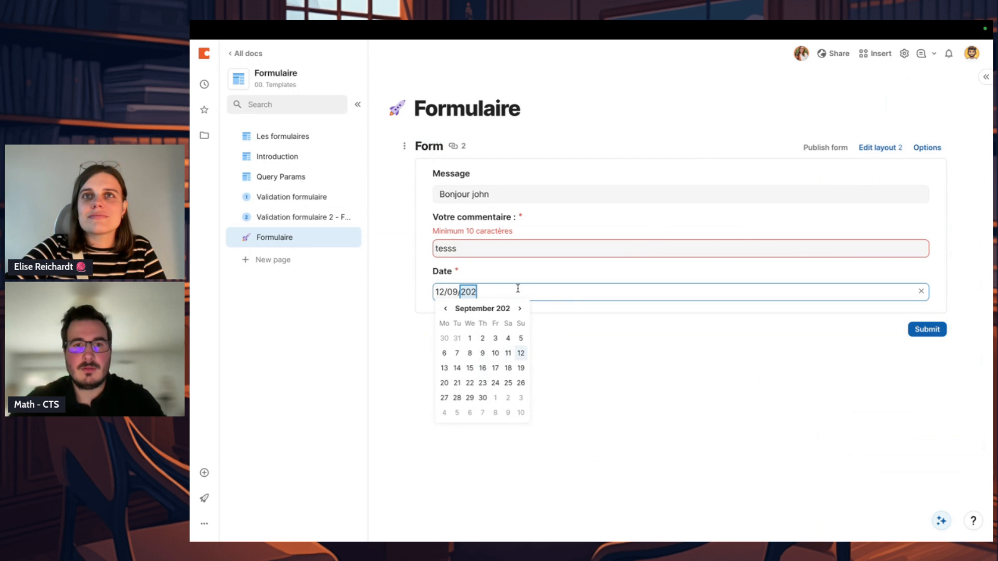
click(564, 318)
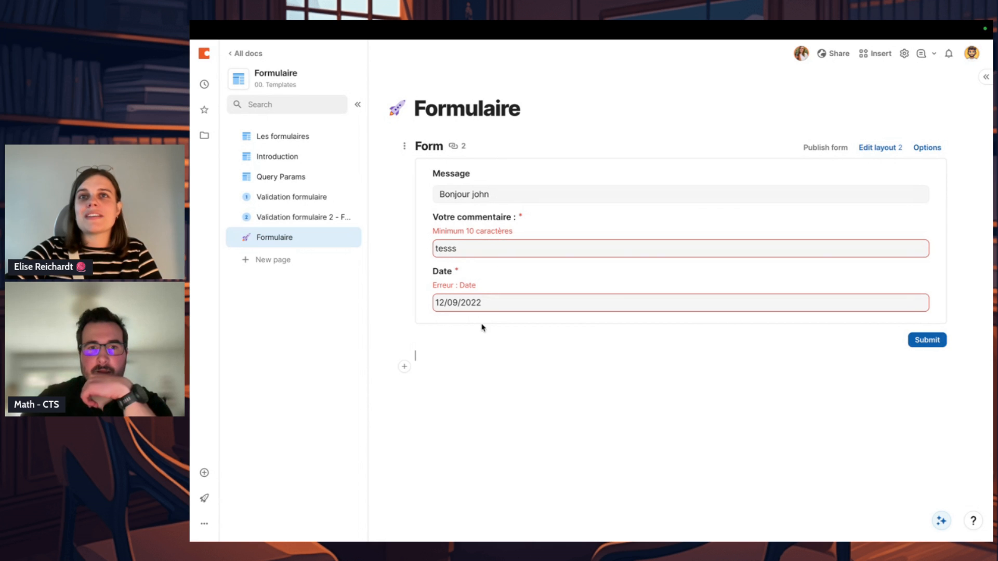
Step: Review the validation formulas of the Commentaire and Date fields in the form layout, including each reference in the date formula
click(472, 245)
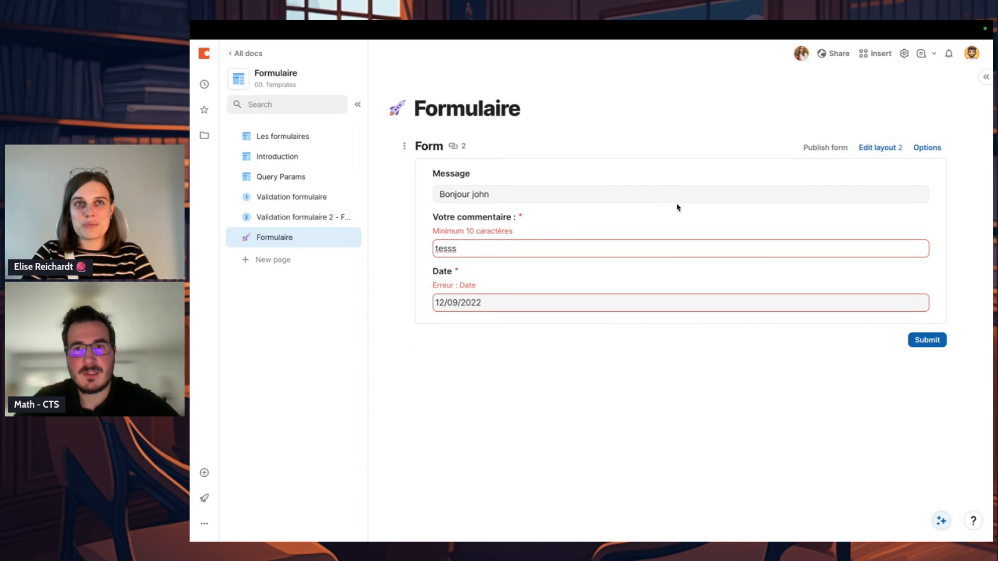
click(881, 148)
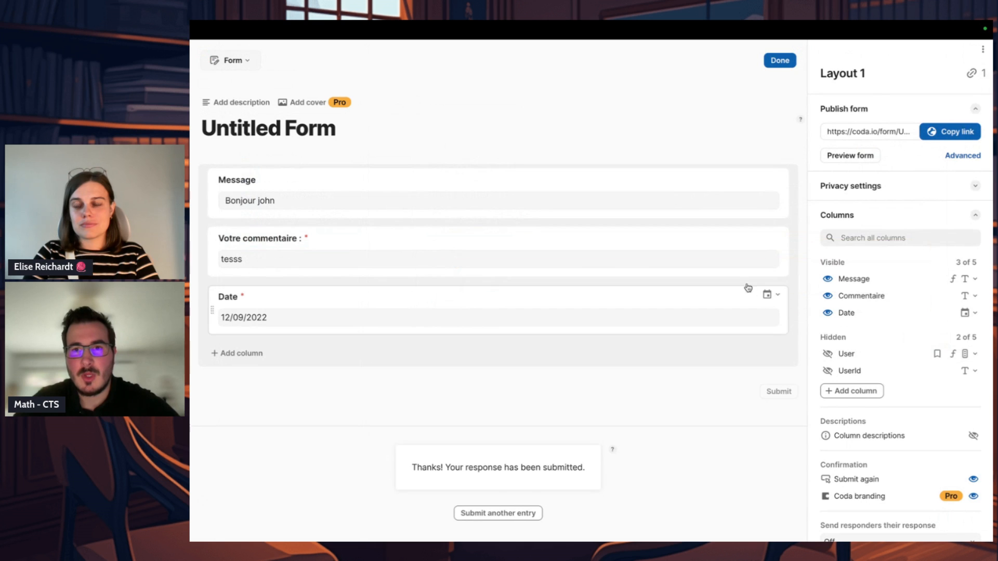
click(739, 238)
click(892, 450)
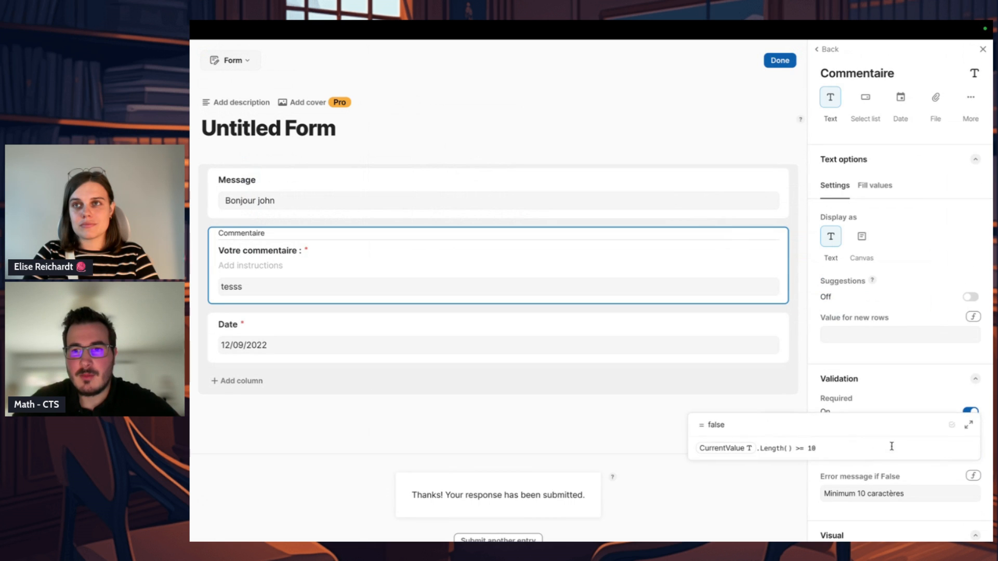
click(738, 320)
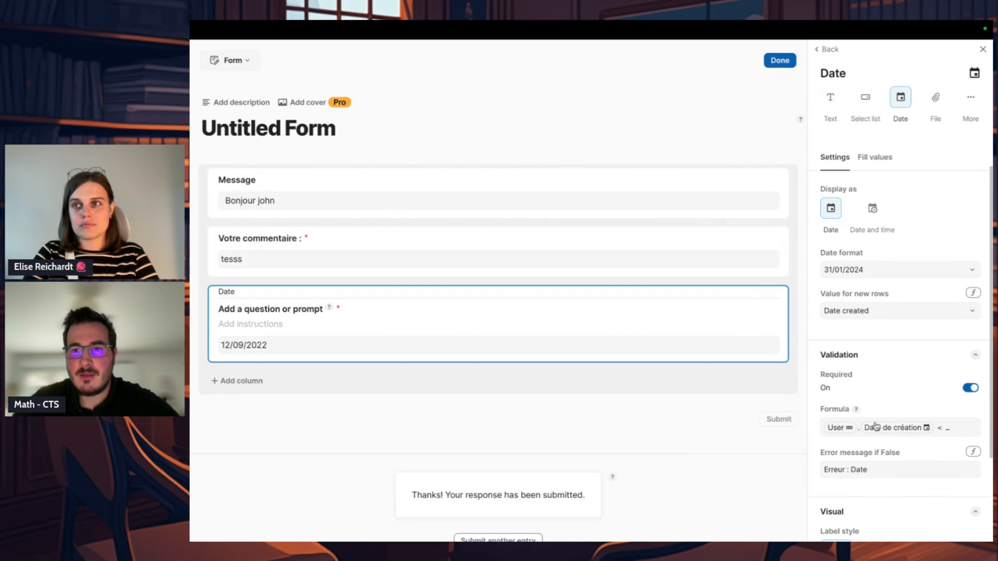
click(848, 425)
click(714, 428)
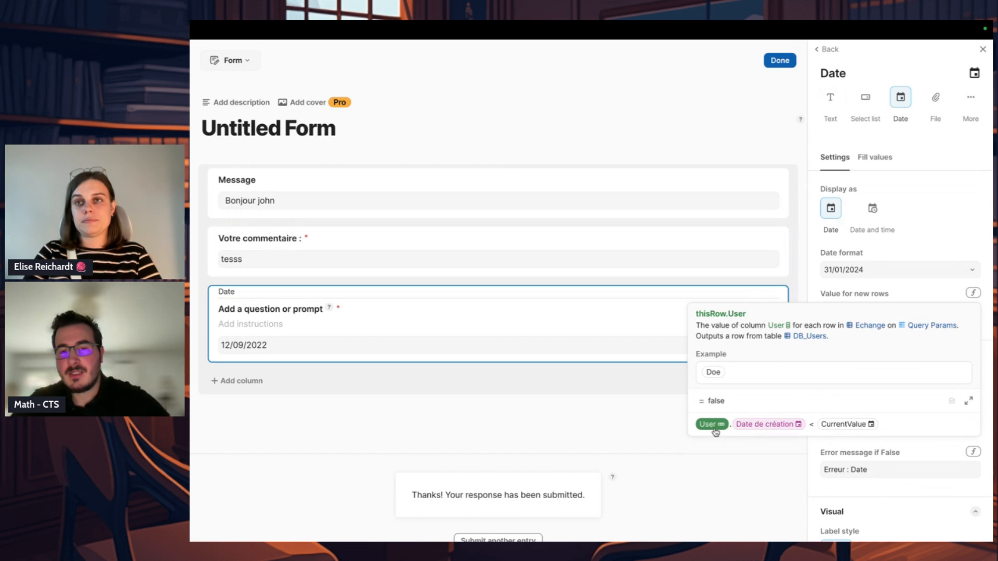
click(774, 425)
click(874, 428)
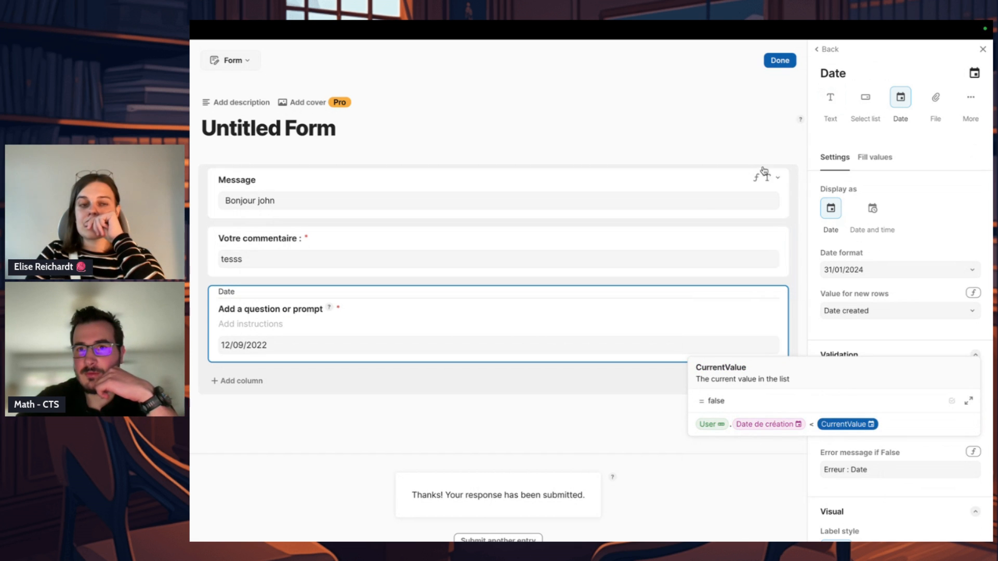
click(779, 61)
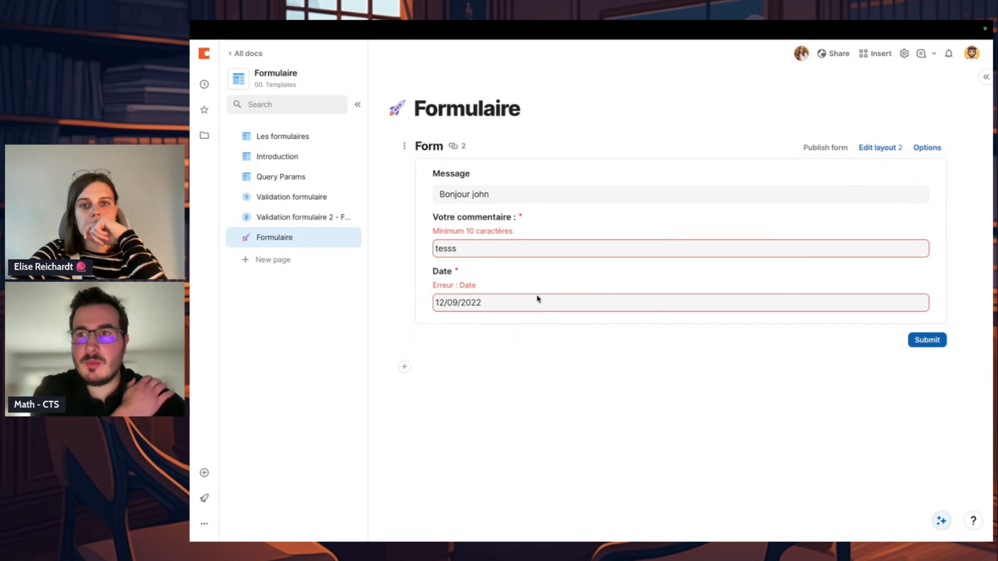
Step: Change the Objectifs callout on the Validation formulaire page to the green checkmark style
click(322, 197)
click(314, 178)
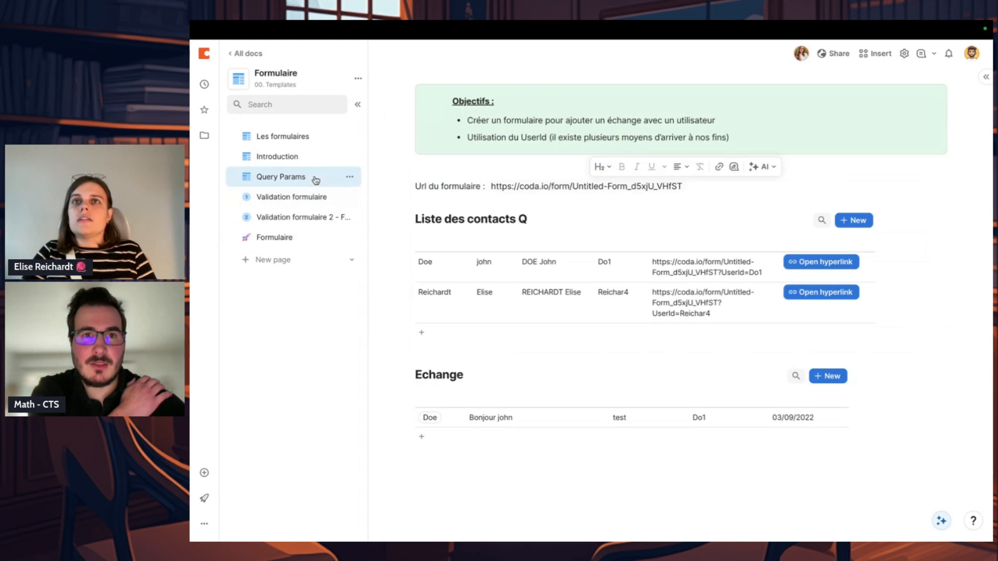
click(315, 200)
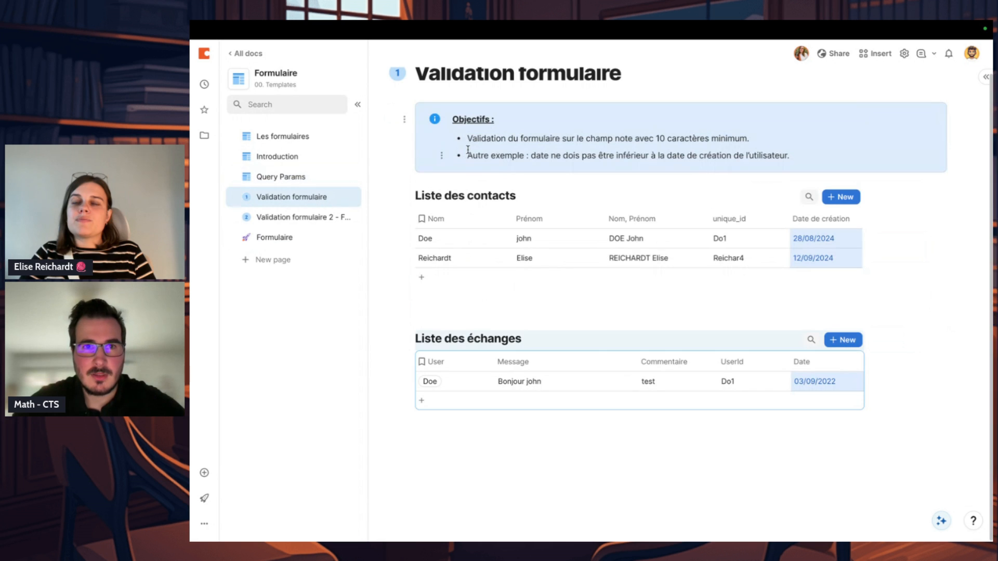
click(434, 120)
click(728, 123)
click(916, 90)
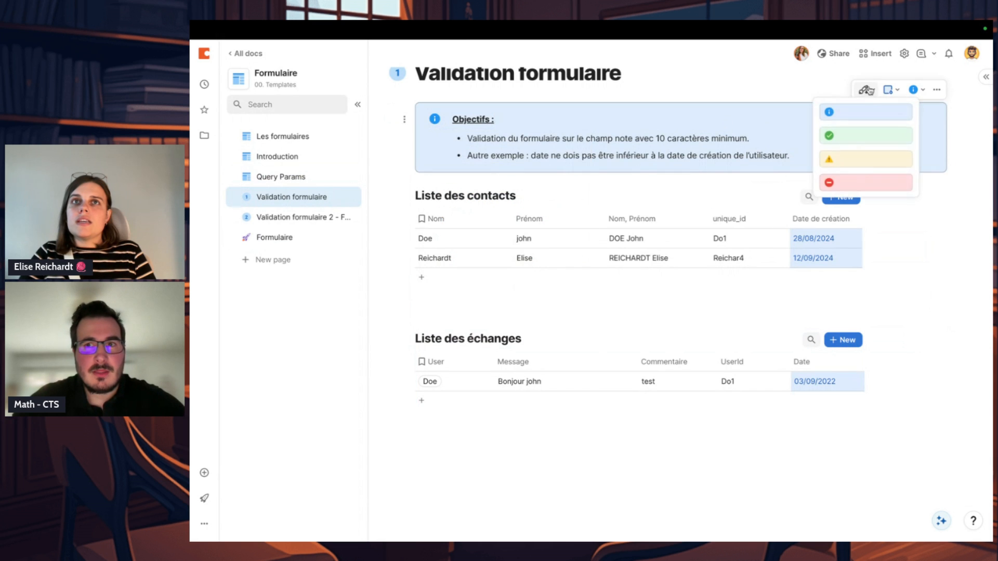
click(863, 135)
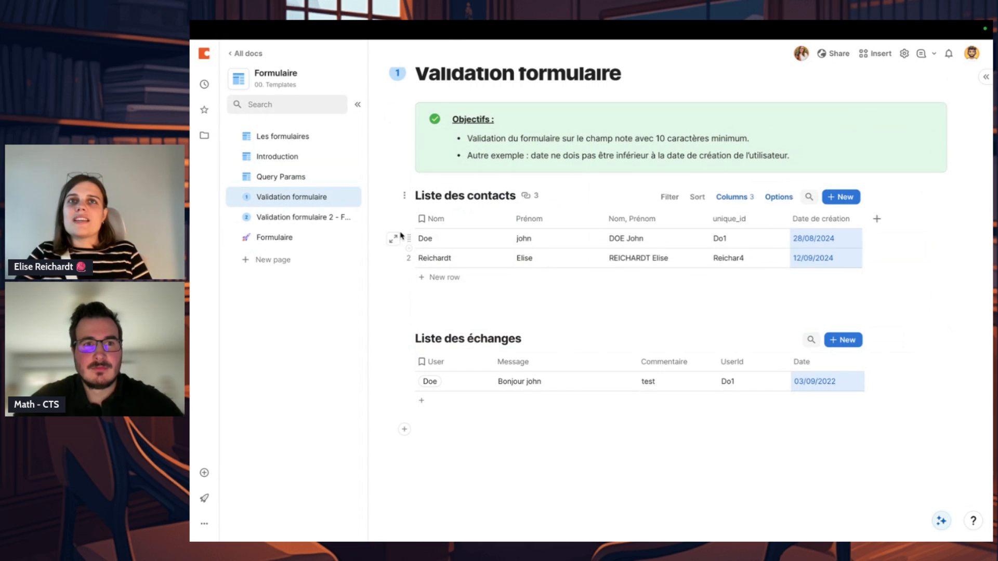
Step: Open the Validation formulaire 2 - Formulaire interne page
click(307, 218)
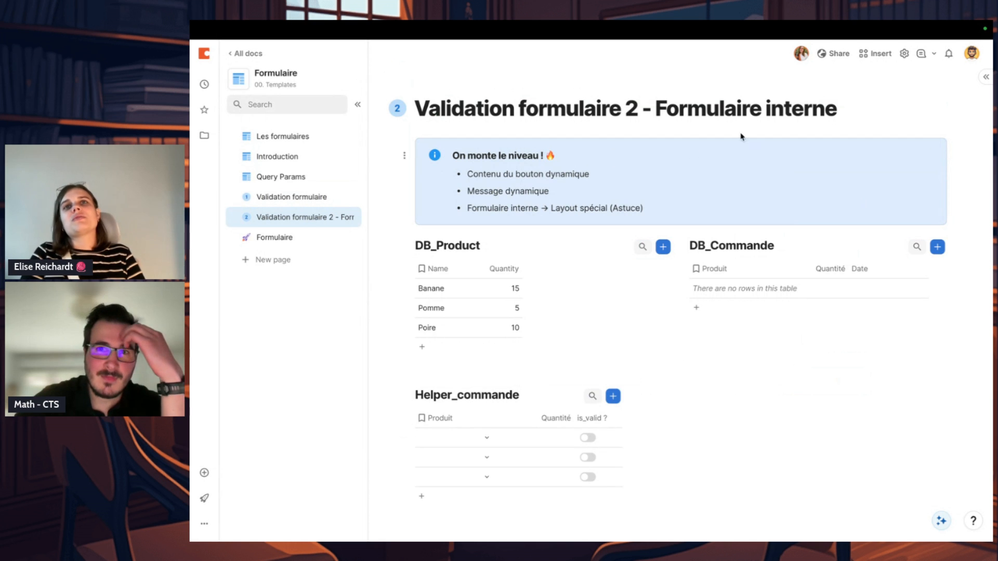
Step: Look at the form on the Formulaire page and return to the Validation formulaire 2 - Formulaire interne page
drag(654, 108, 837, 109)
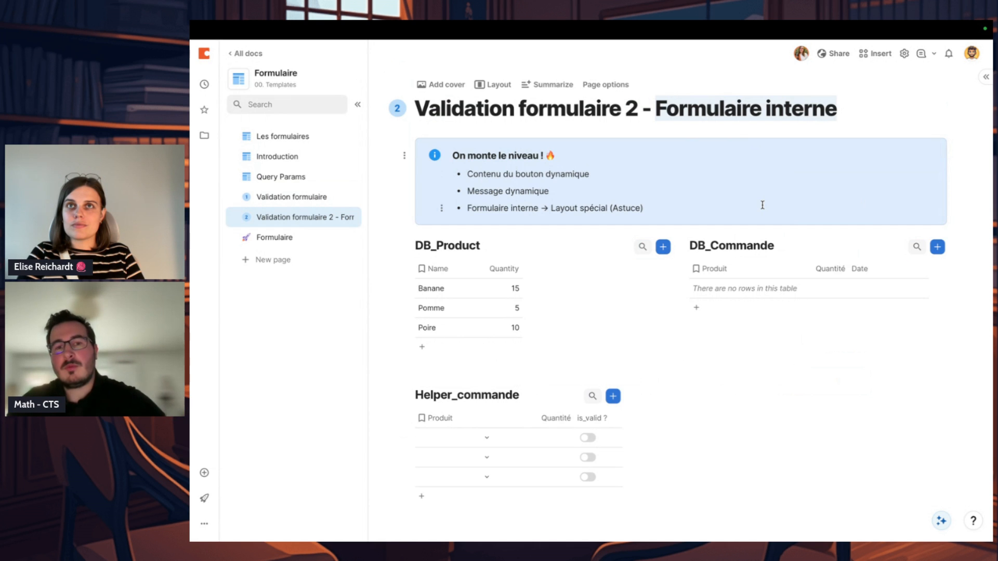
scroll(724, 328, down, 2)
click(318, 240)
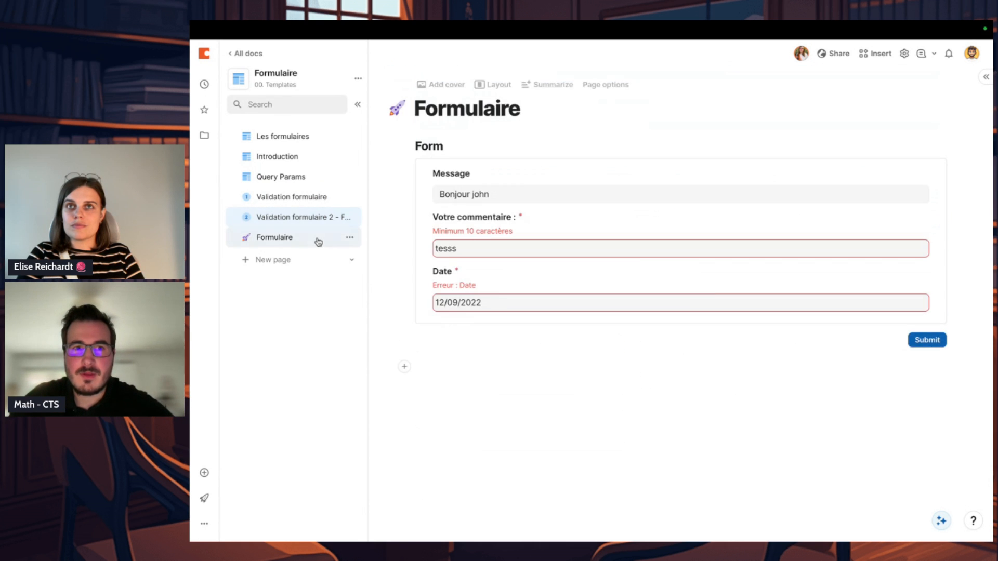
click(305, 217)
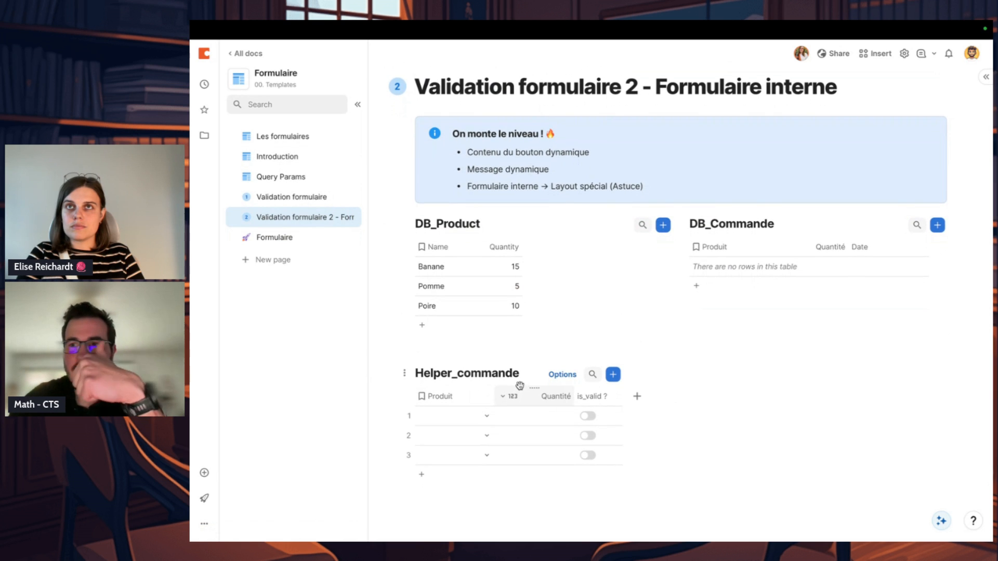
drag(520, 386, 603, 398)
click(522, 350)
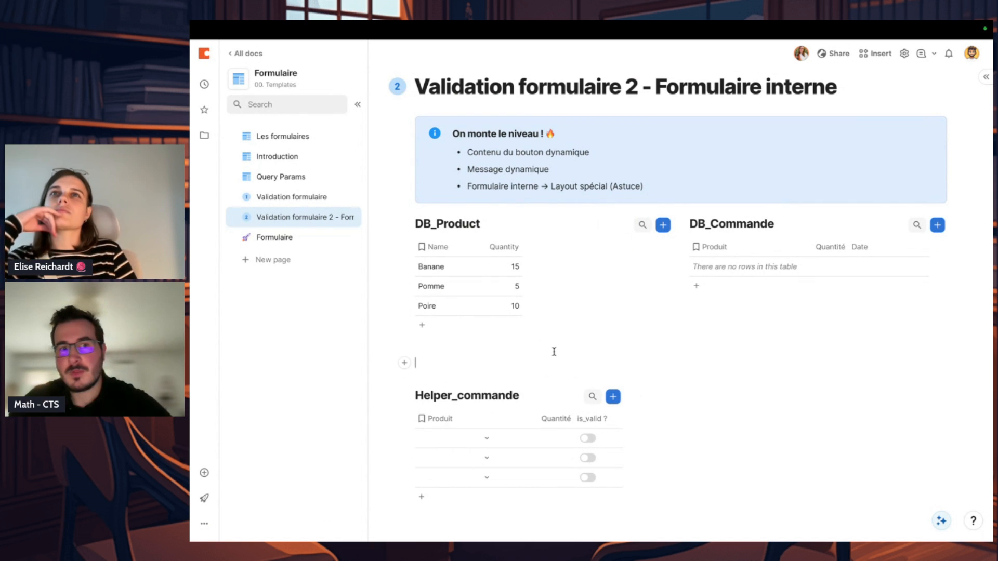
key(BackSpace)
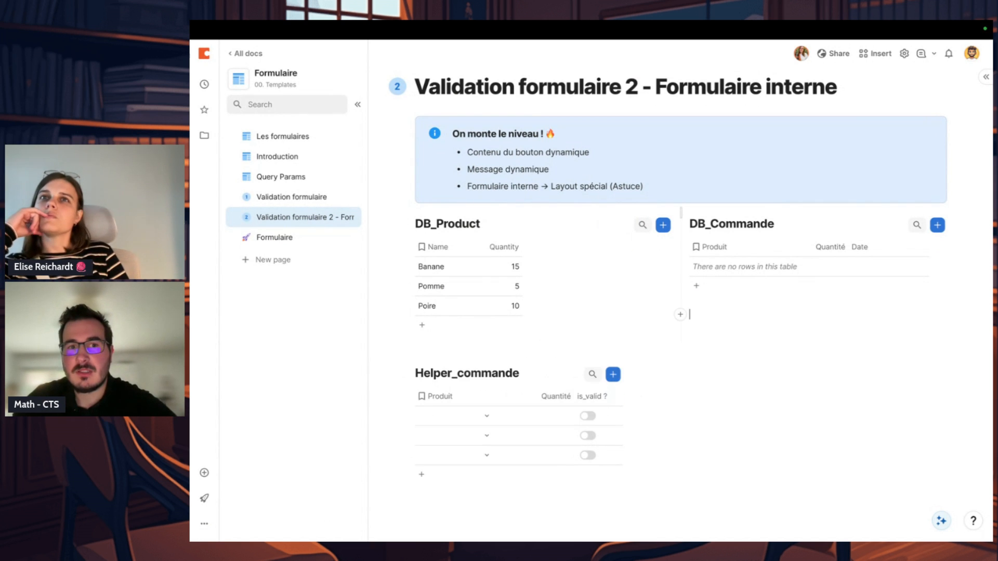
Step: Add an order row to DB_Commande with Pomme as the product and a quantity of 10
click(723, 331)
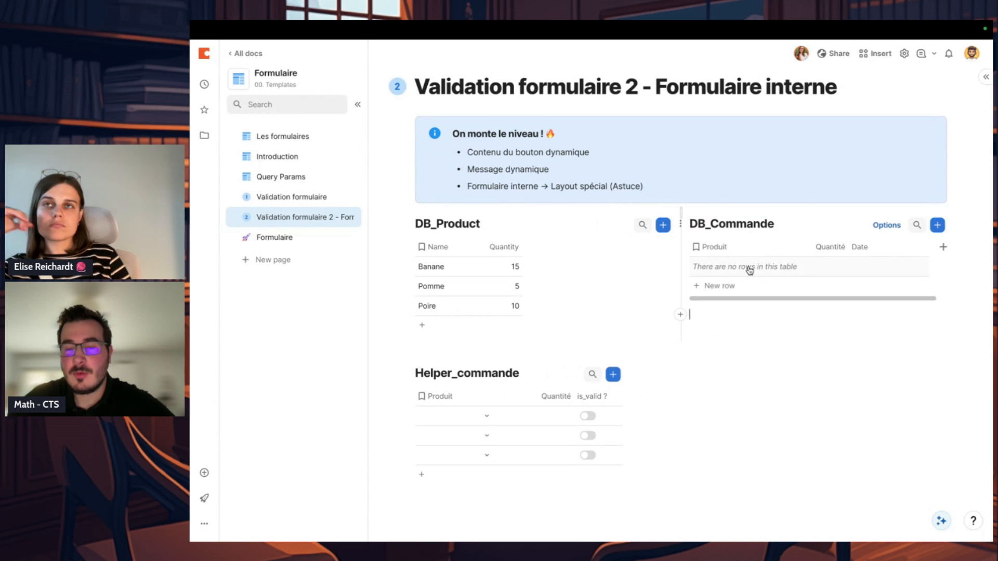
click(937, 225)
click(496, 138)
click(470, 187)
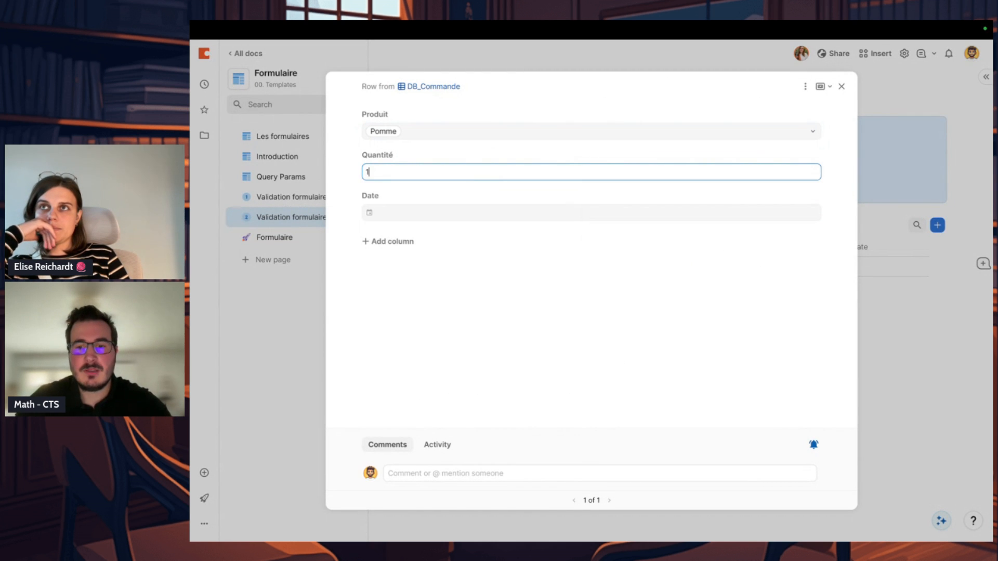
click(560, 331)
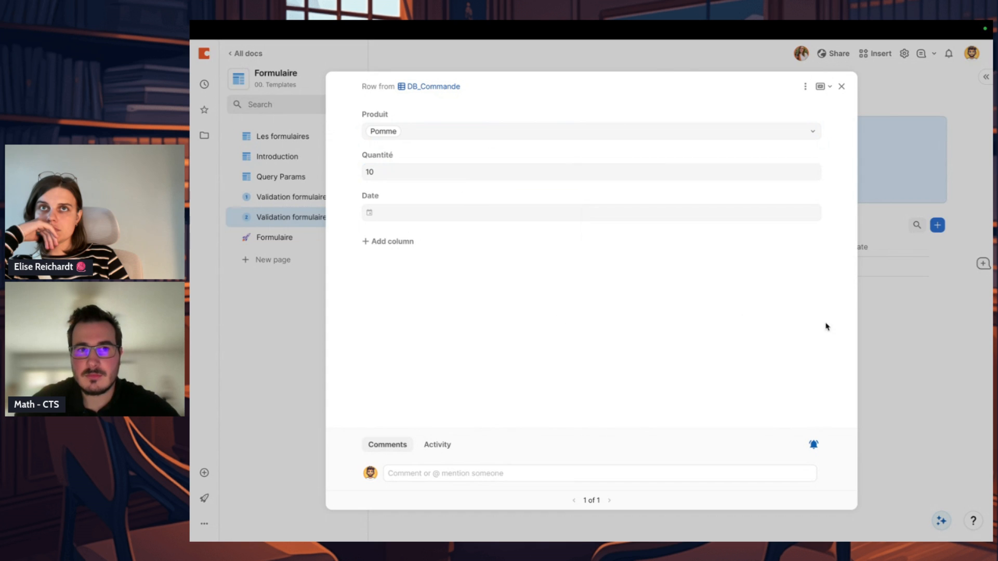
click(878, 337)
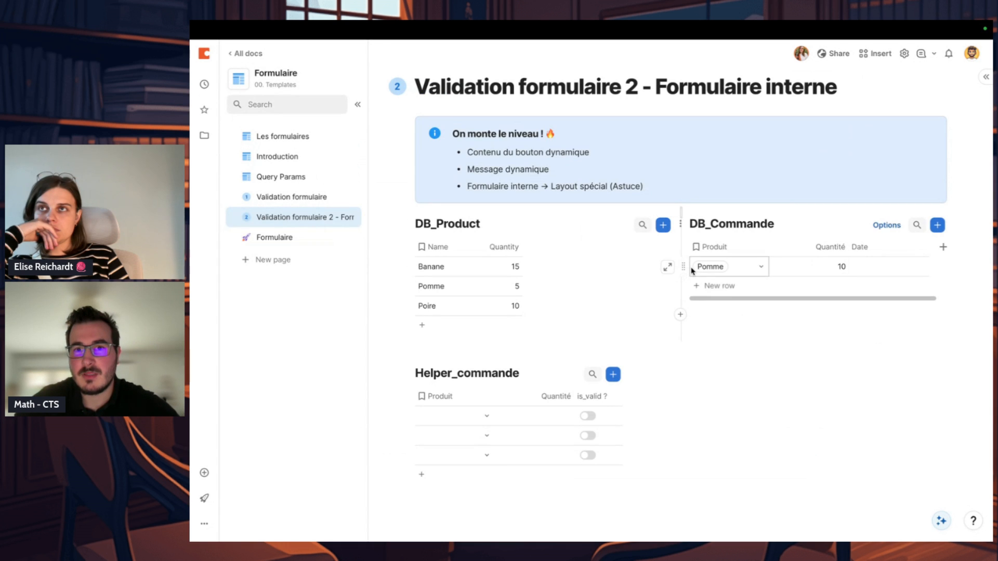
Step: Add an empty second row to DB_Commande and delete all rows from the table
click(698, 285)
click(783, 411)
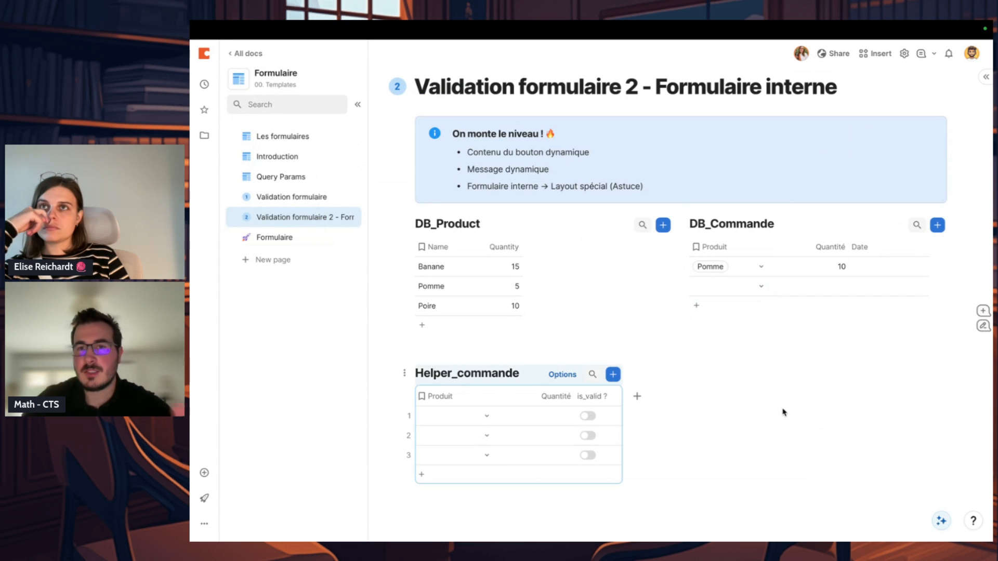
click(700, 266)
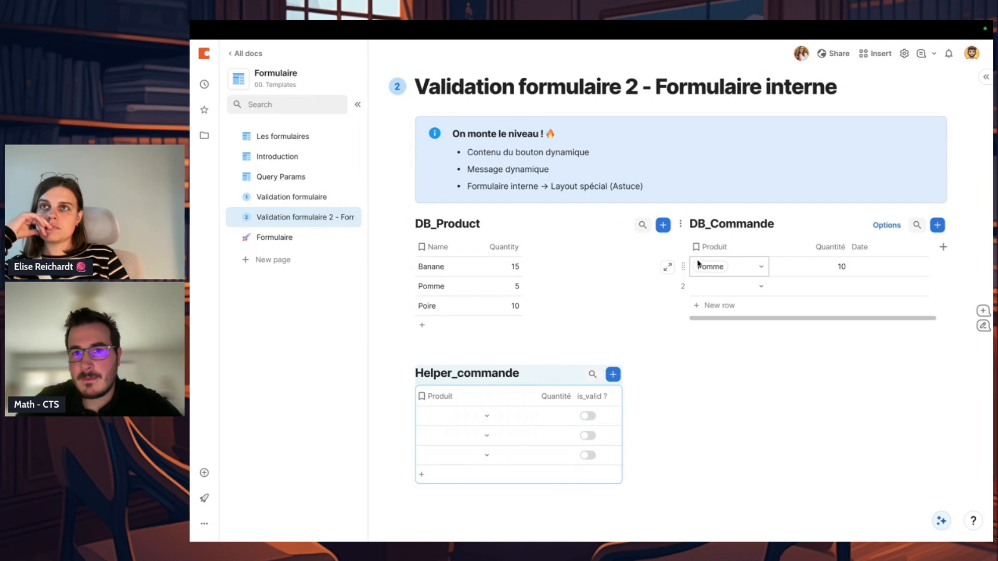
click(682, 266)
key(Delete)
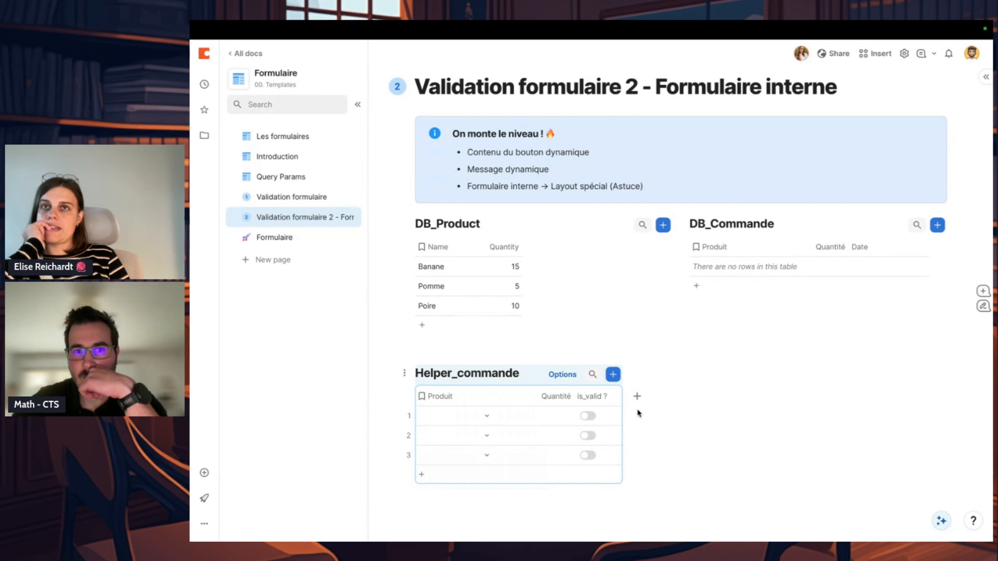
click(498, 371)
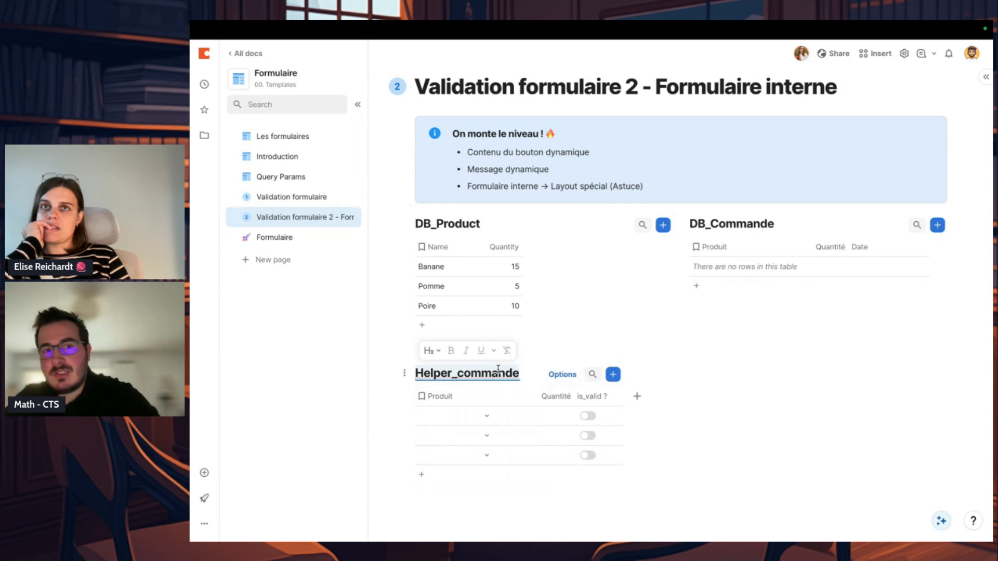
click(672, 378)
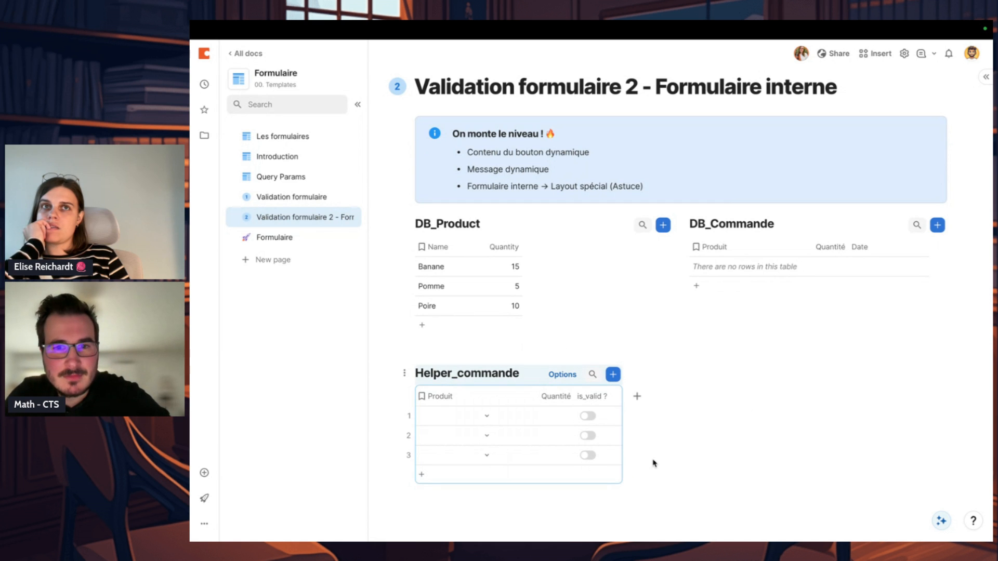
scroll(584, 527, down, 1)
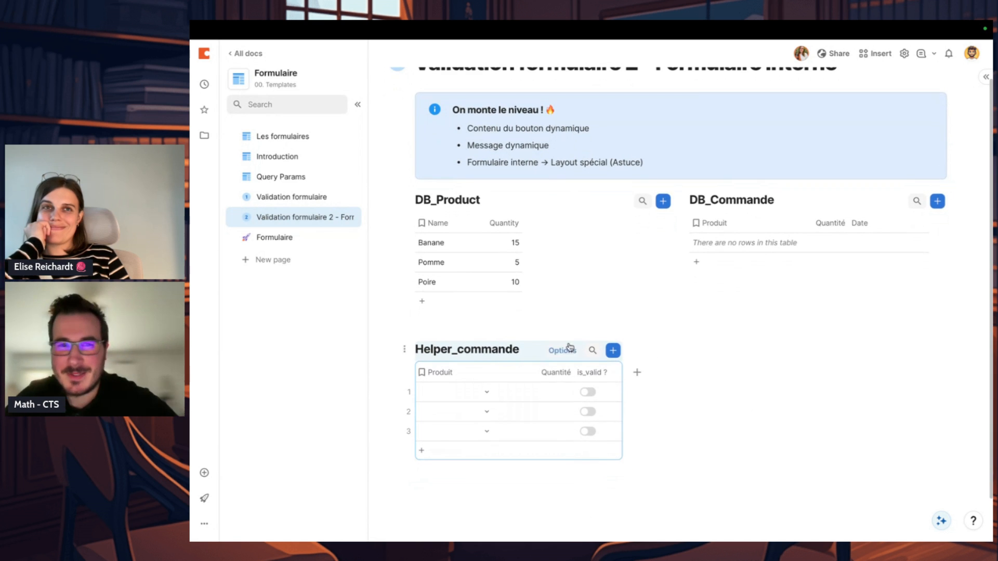
click(500, 346)
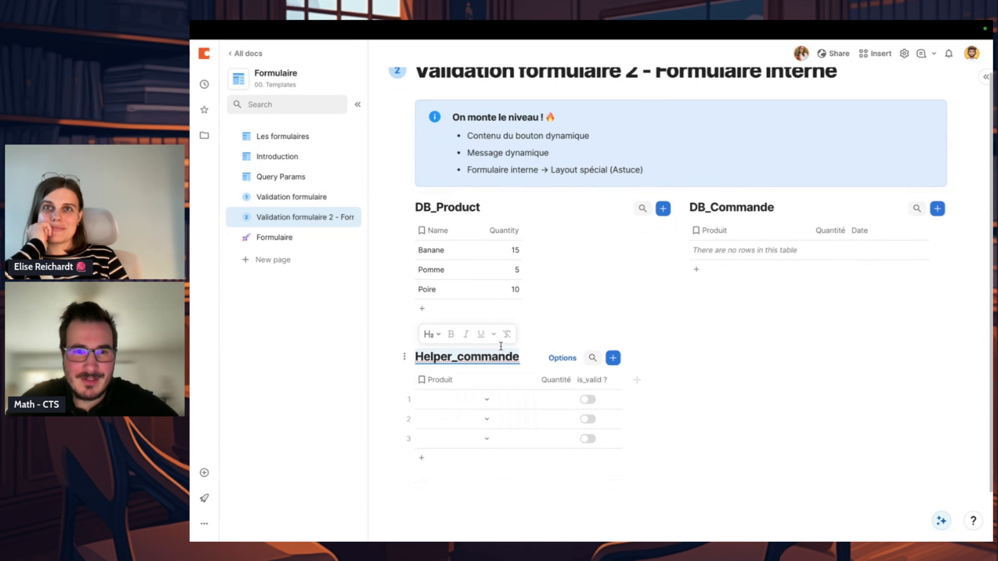
click(617, 327)
click(611, 339)
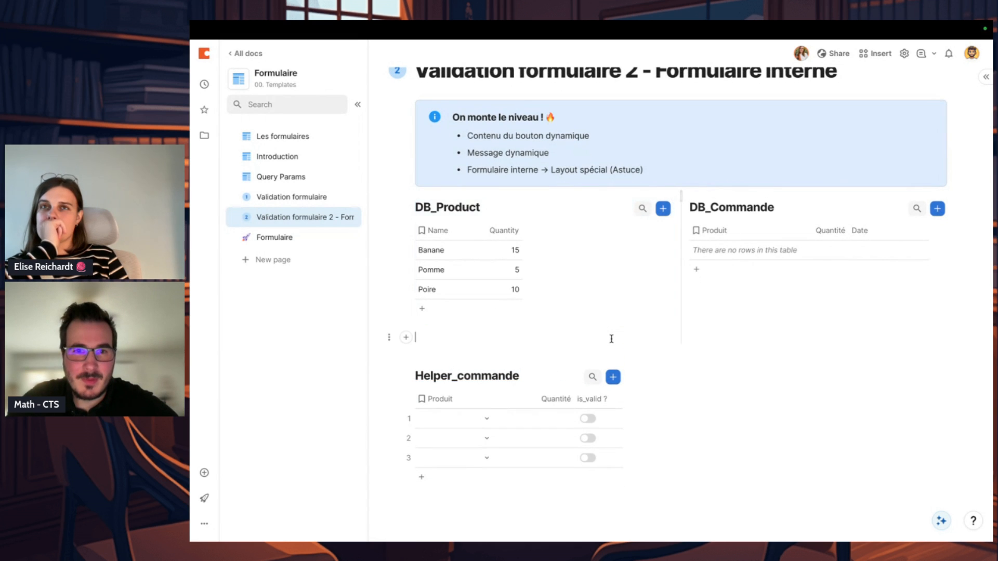
key(BackSpace)
click(670, 393)
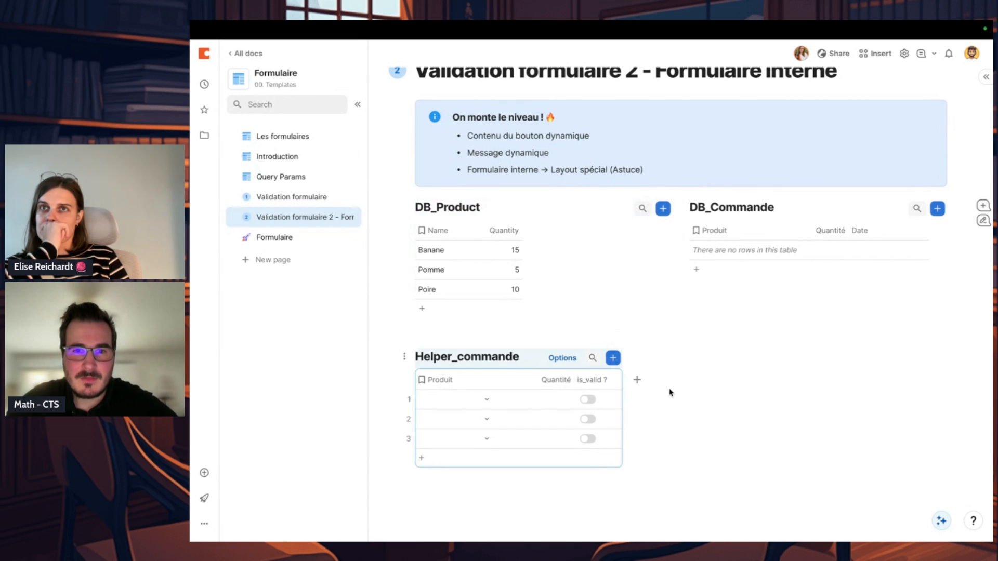
click(645, 391)
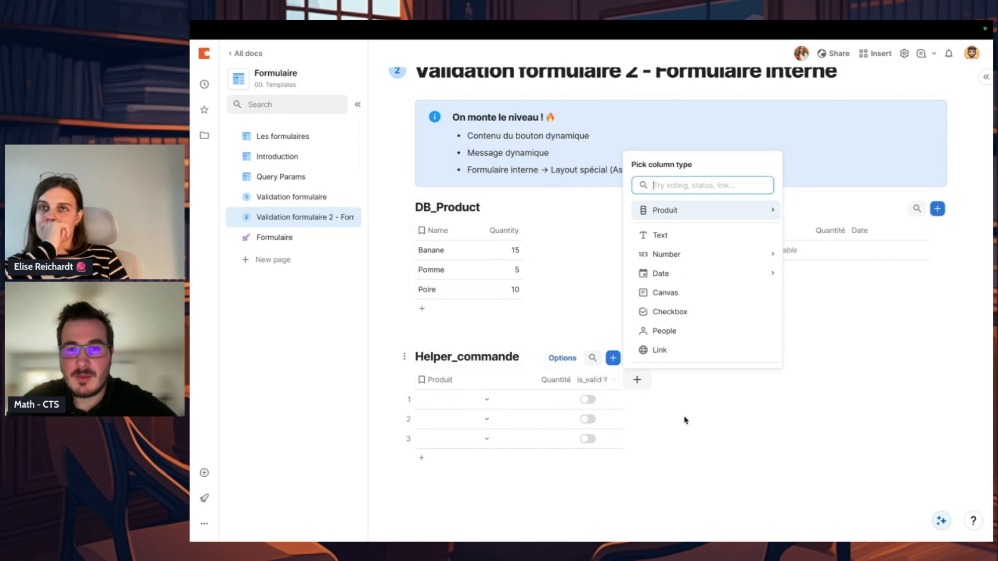
key(Escape)
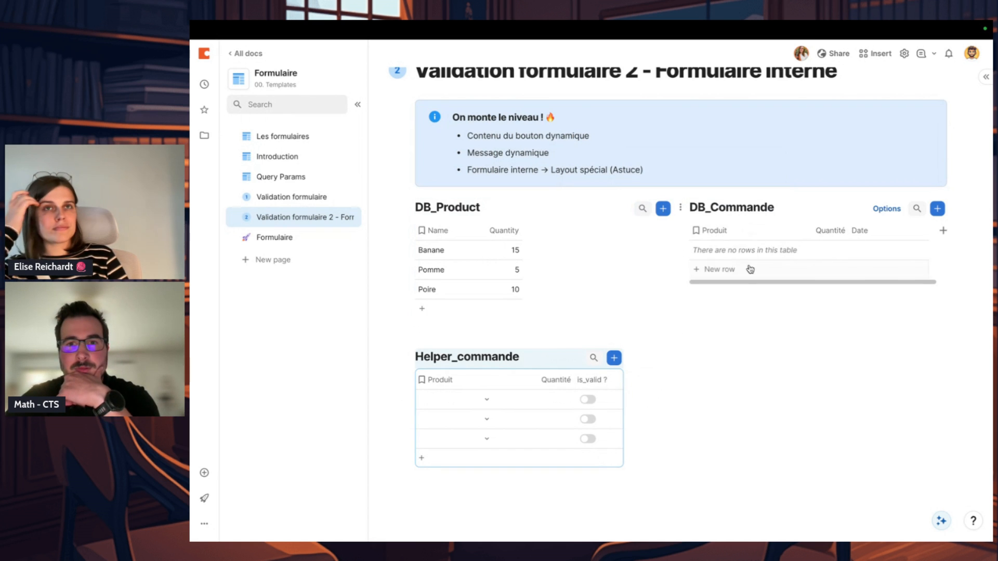
click(471, 363)
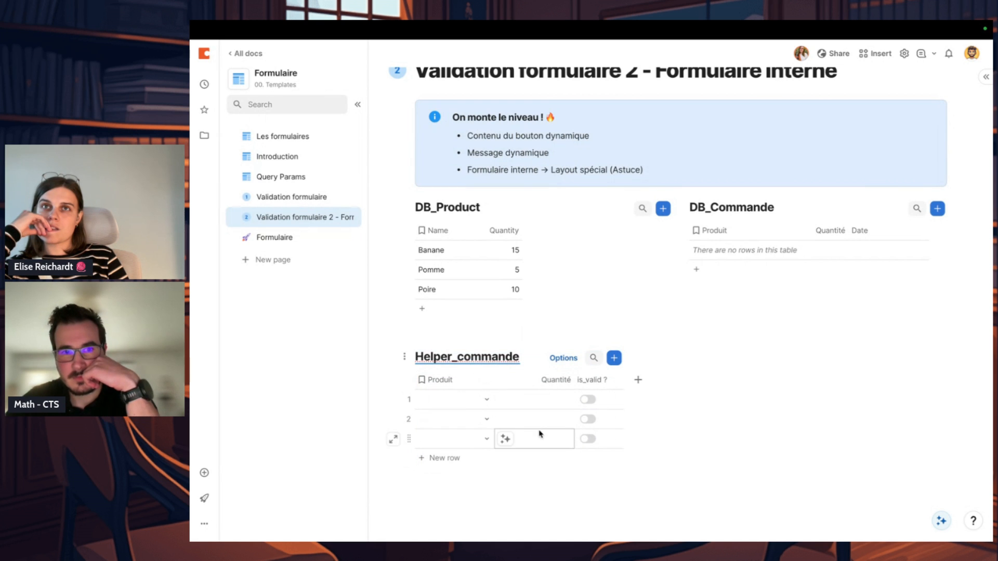
Step: Delete two of the three empty rows in Helper_commande, keeping a single row
click(412, 395)
key(BackSpace)
key(BackSpace)
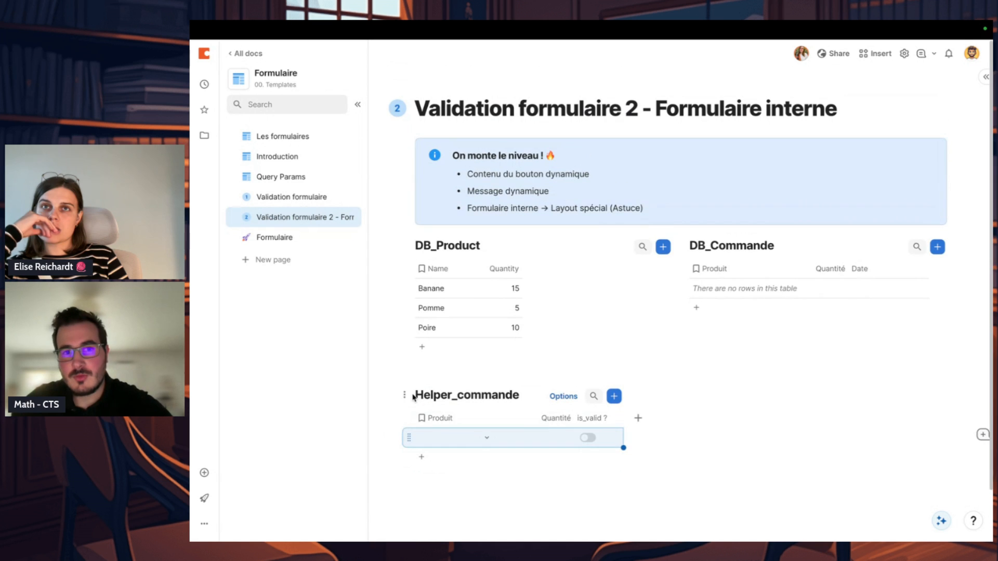
click(621, 472)
scroll(623, 473, down, 1)
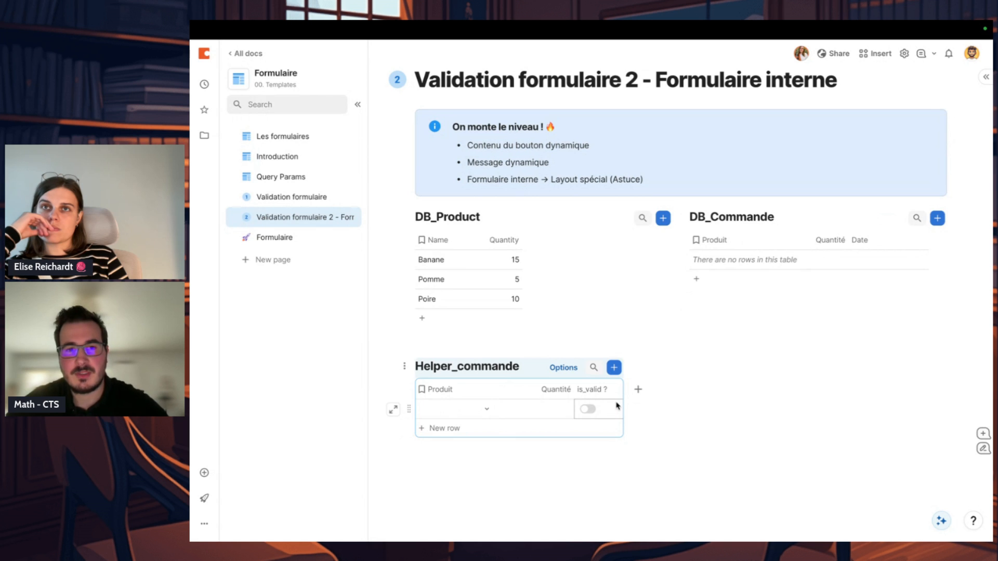
Step: Insert a new blank form on the page below the Helper_commande table
click(510, 492)
text(/for)
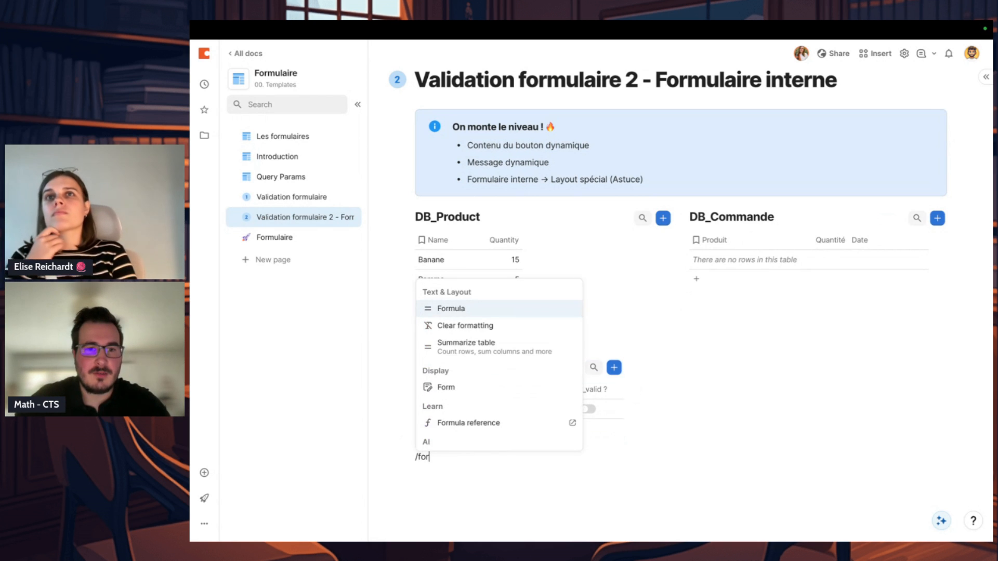
key(Down)
key(Down)
key(Down)
key(Return)
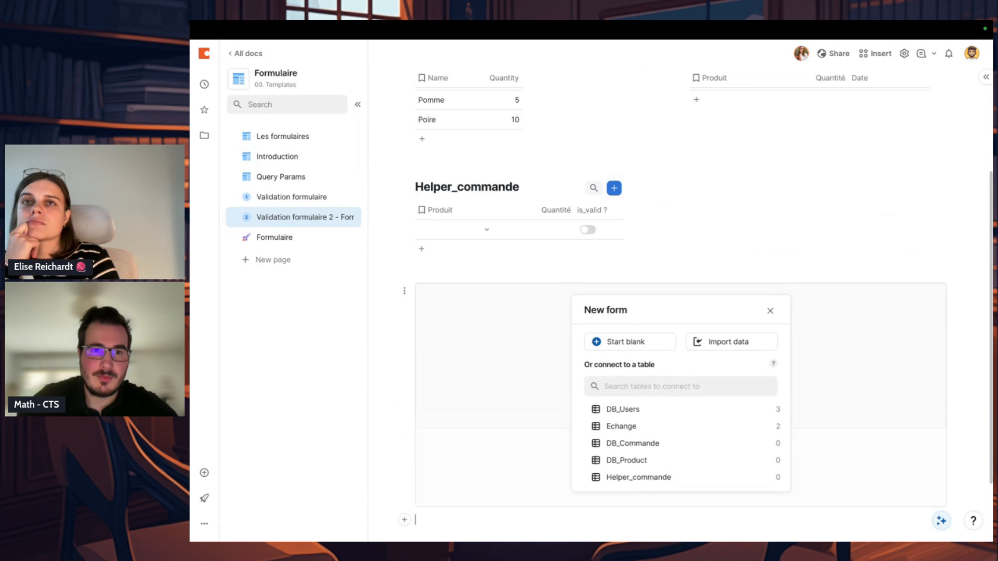
click(629, 343)
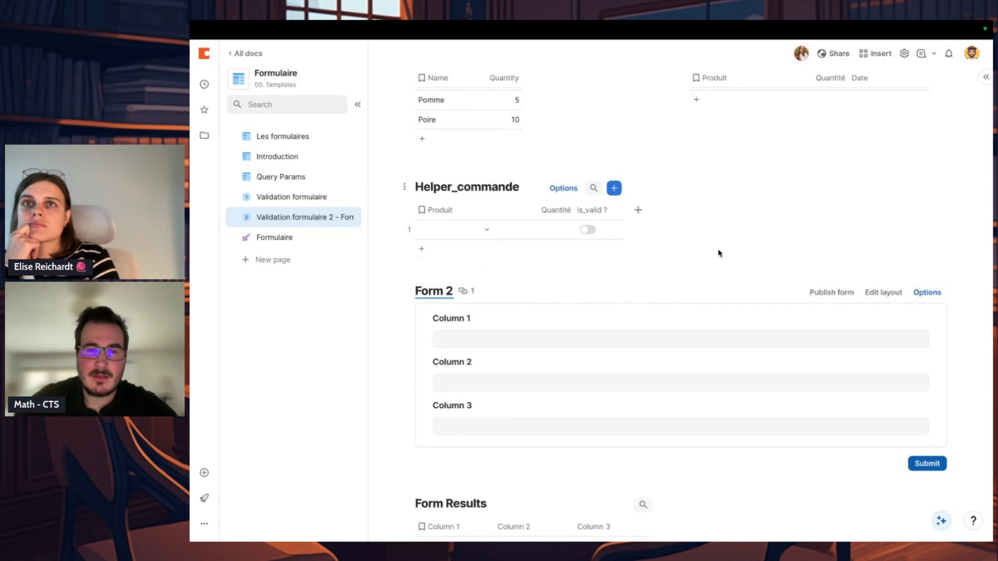
Step: Check the blank form's layout and the settings of its Column 1 field, then close the layout editor
click(867, 292)
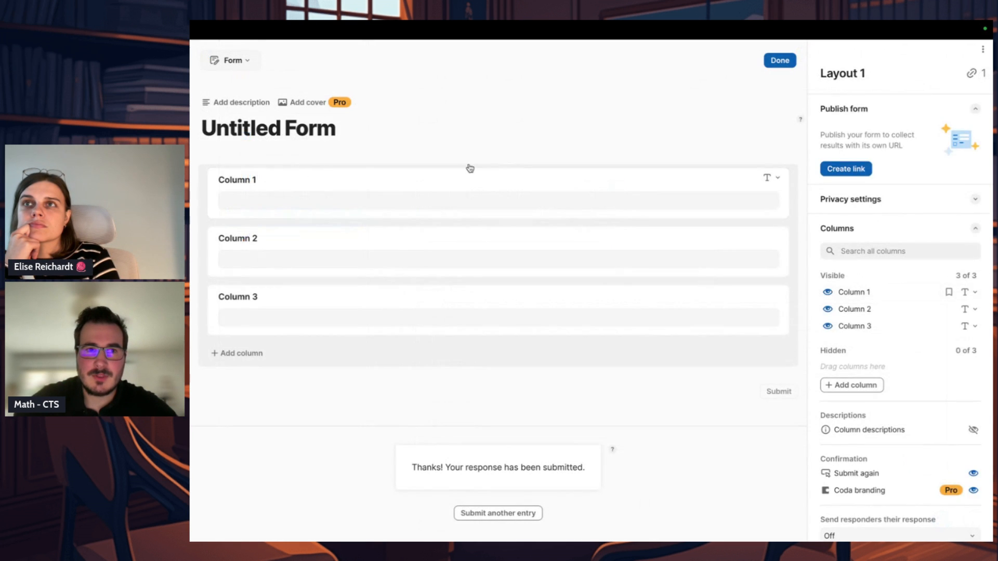
click(382, 195)
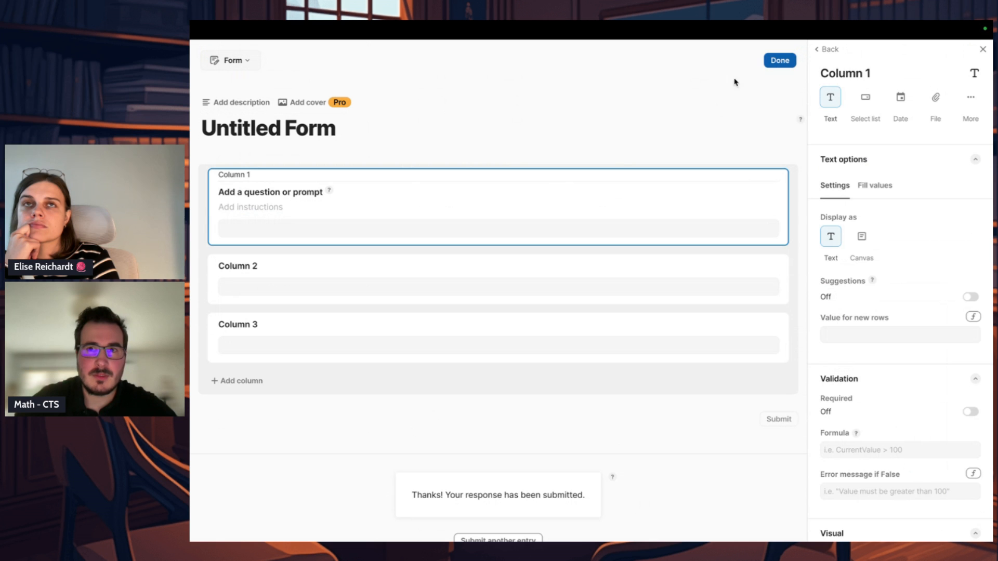
click(780, 61)
Step: Delete the blank form and its Form Results table from the page
click(404, 291)
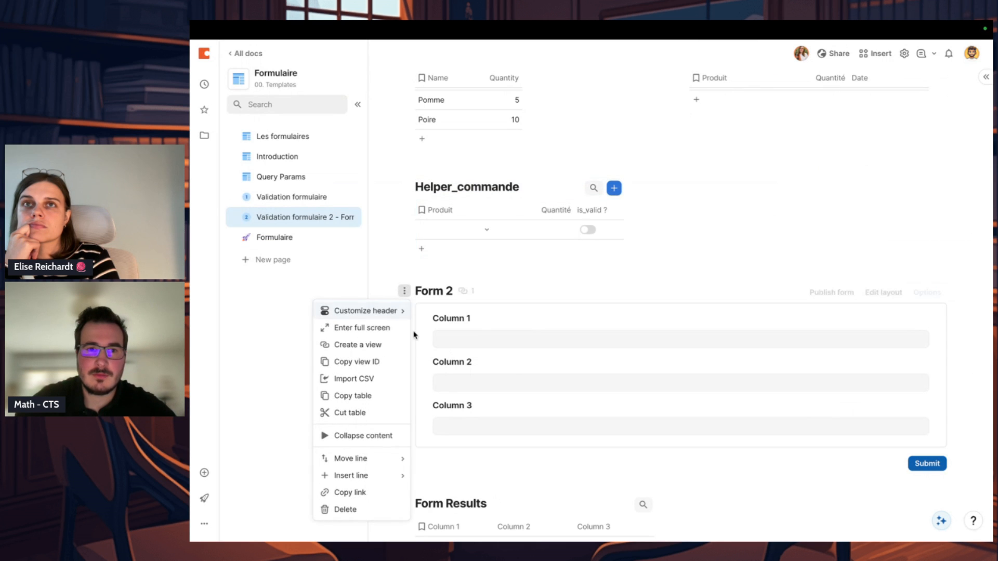
right_click(379, 520)
click(372, 511)
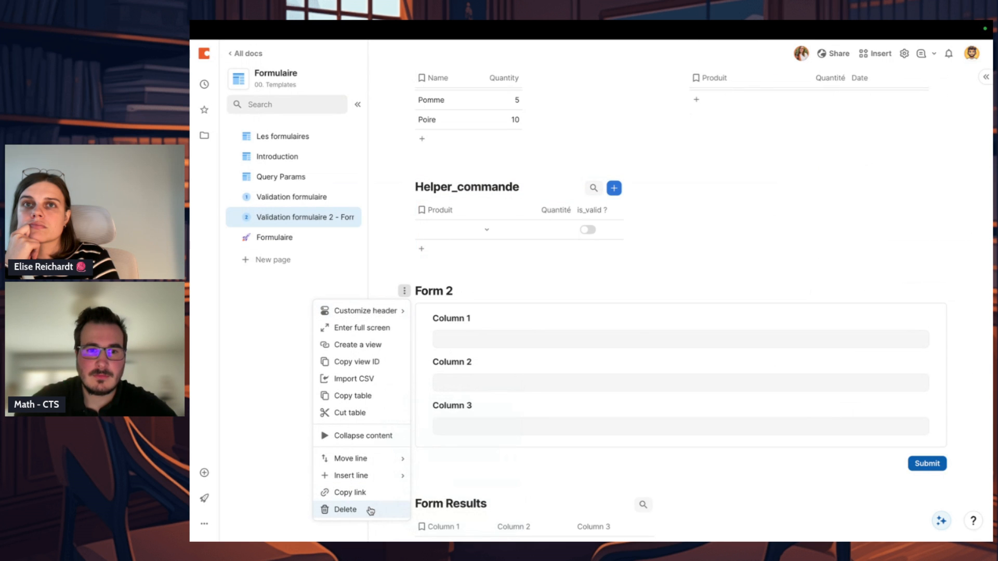
click(372, 510)
click(536, 319)
right_click(484, 422)
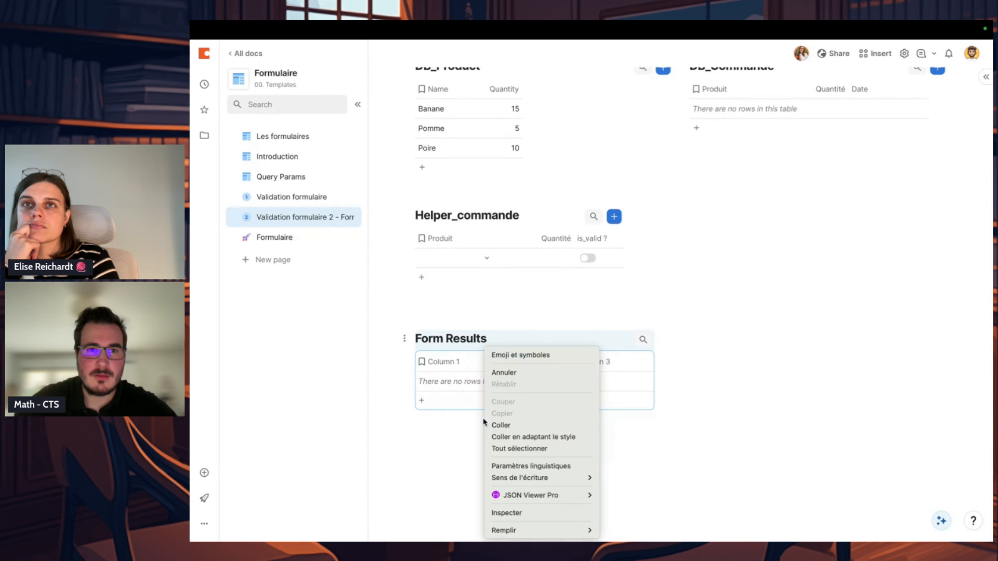
click(443, 457)
click(404, 338)
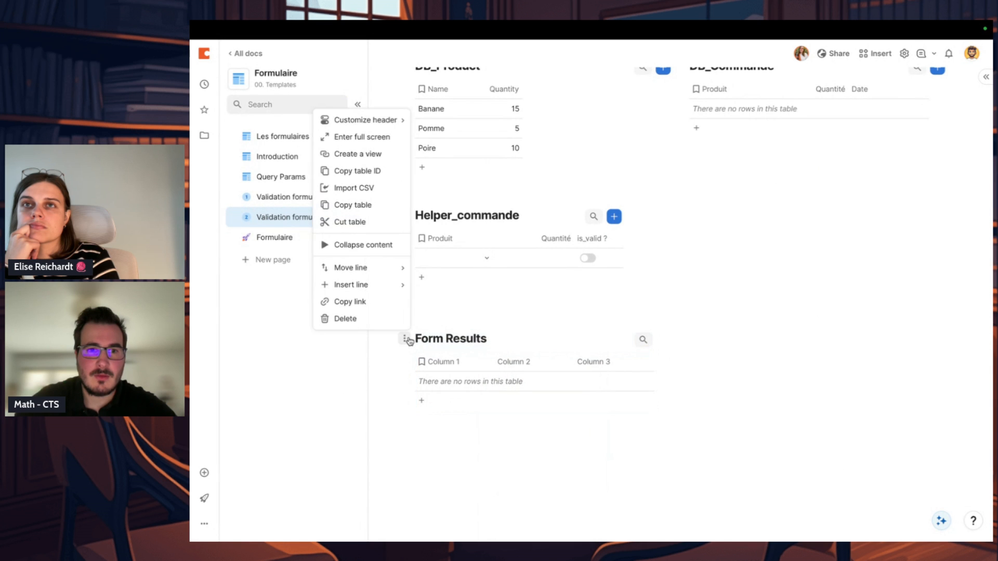
click(345, 318)
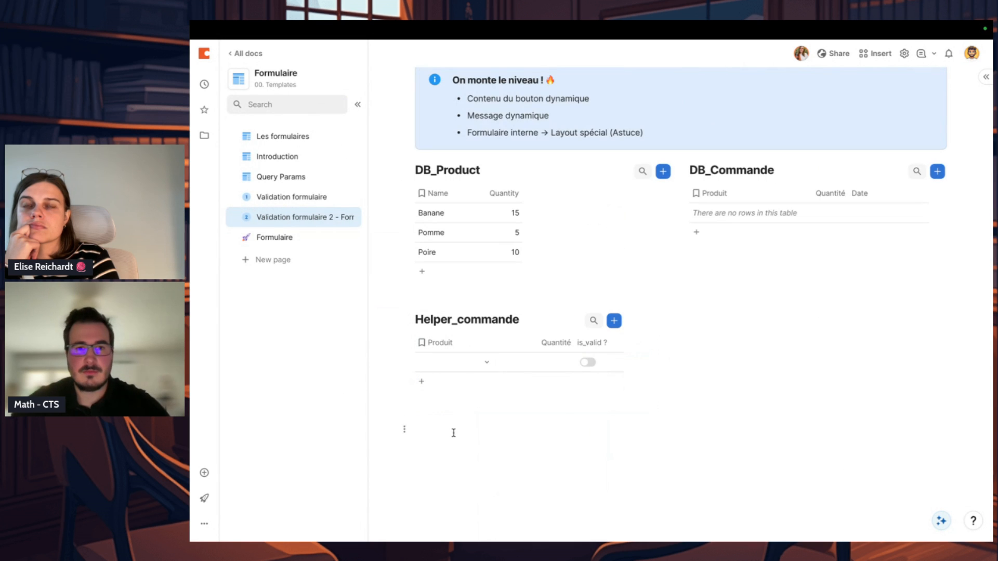
Step: Insert a form connected to the Helper_commande table below that table
text(/form)
key(Return)
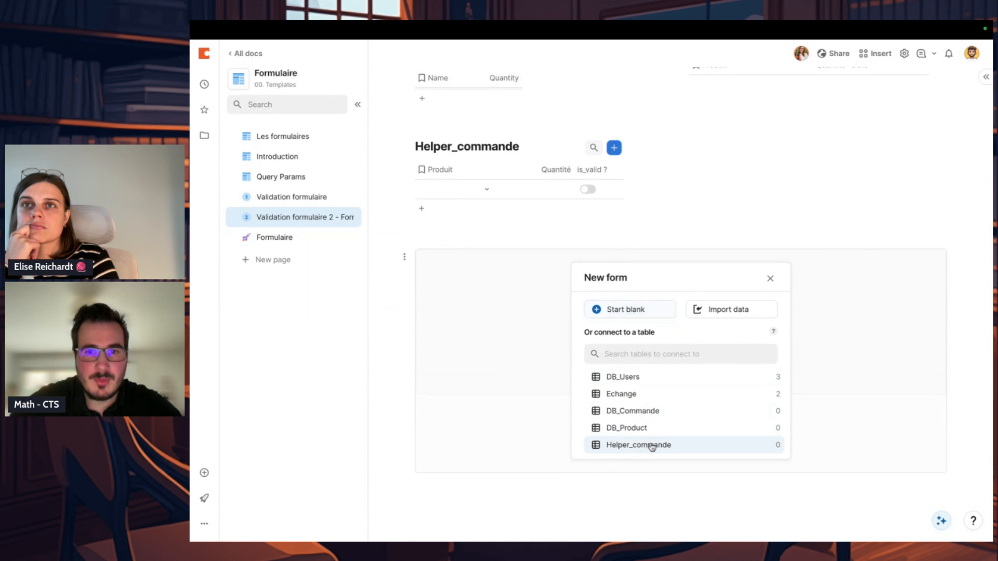
click(648, 449)
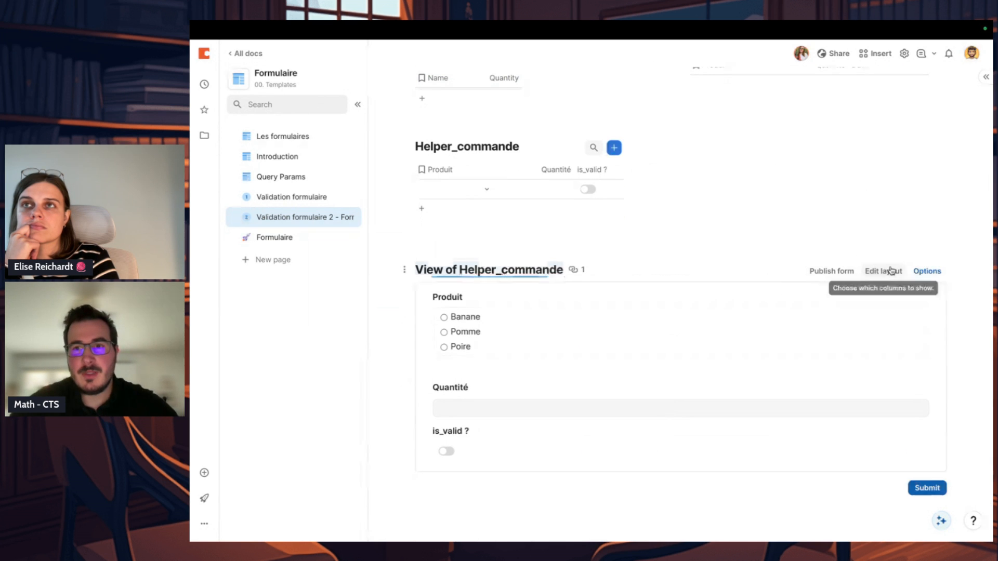
Step: In the form layout, display the Produit field as a dropdown and set its question to "Choix du produit :"
click(885, 273)
click(623, 222)
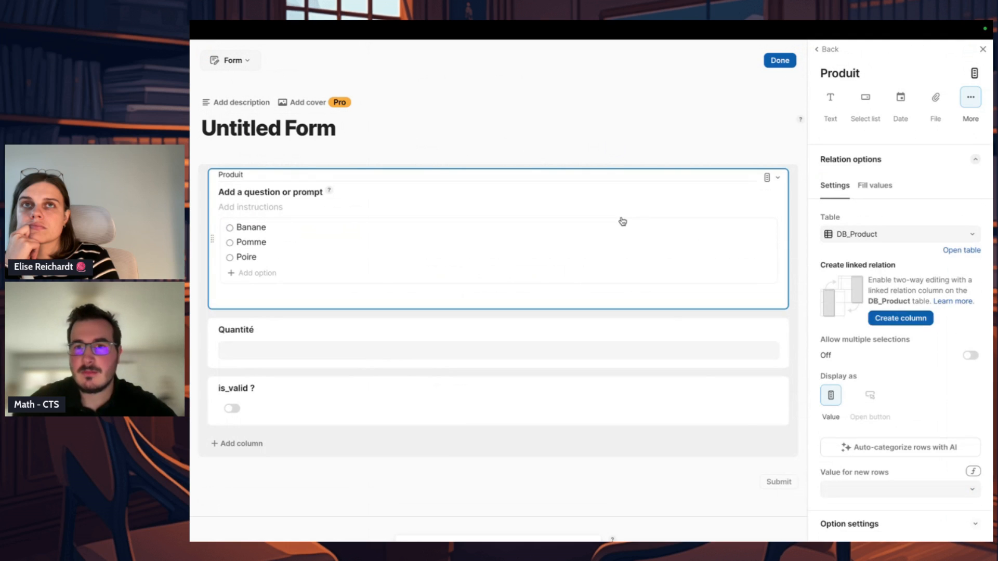
scroll(935, 439, down, 6)
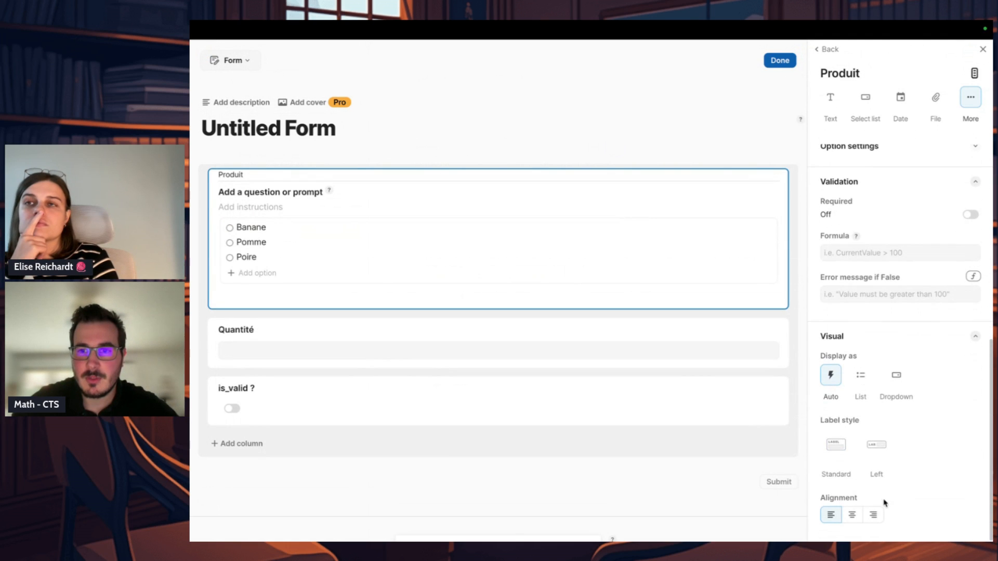
click(904, 403)
click(302, 194)
text(q)
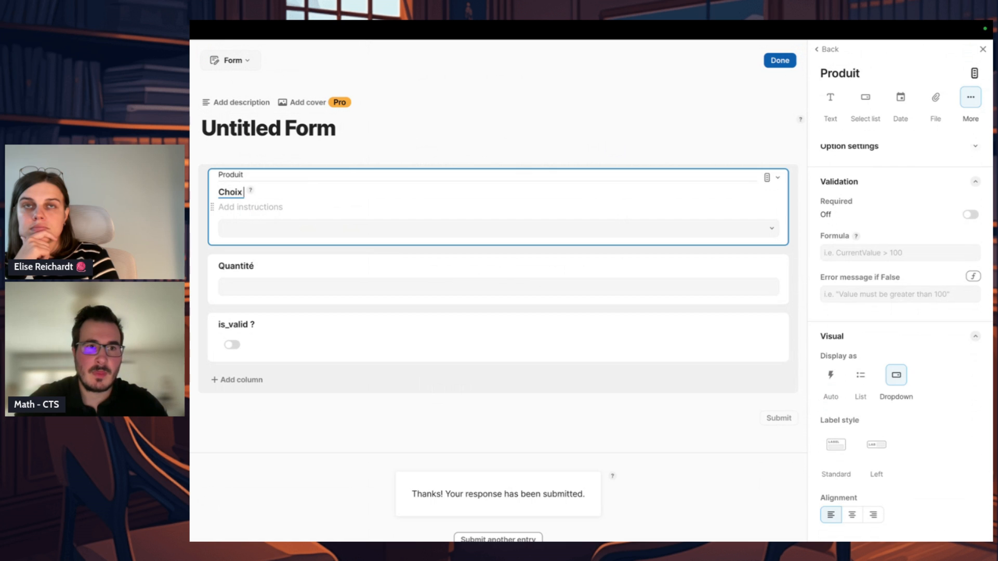
Step: Set the Quantité field's question to "La quantité :" and make the field required
click(260, 265)
click(260, 252)
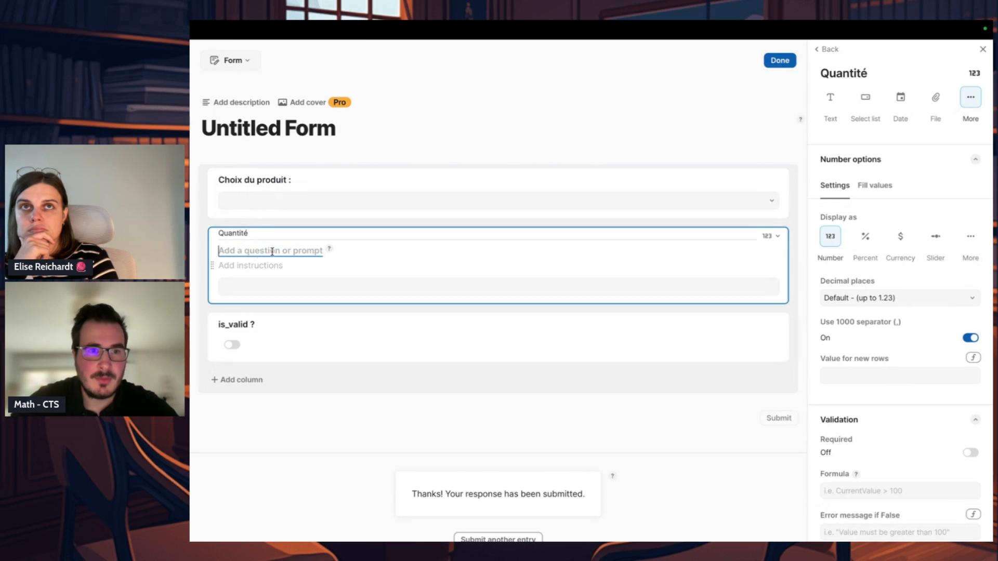
text(La quantité :)
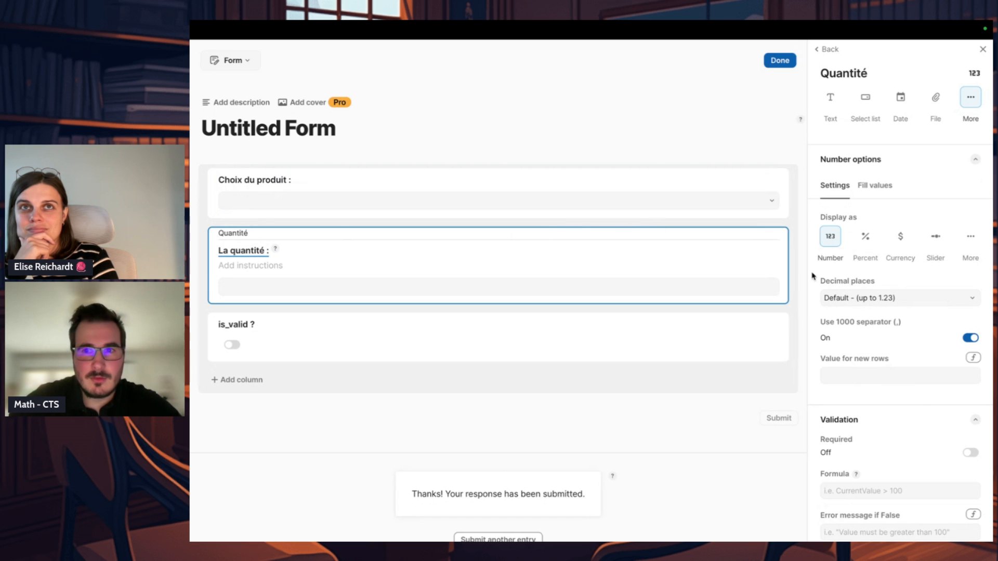
click(776, 177)
Step: Make the Produit field of the form required
click(724, 175)
scroll(970, 471, down, 2)
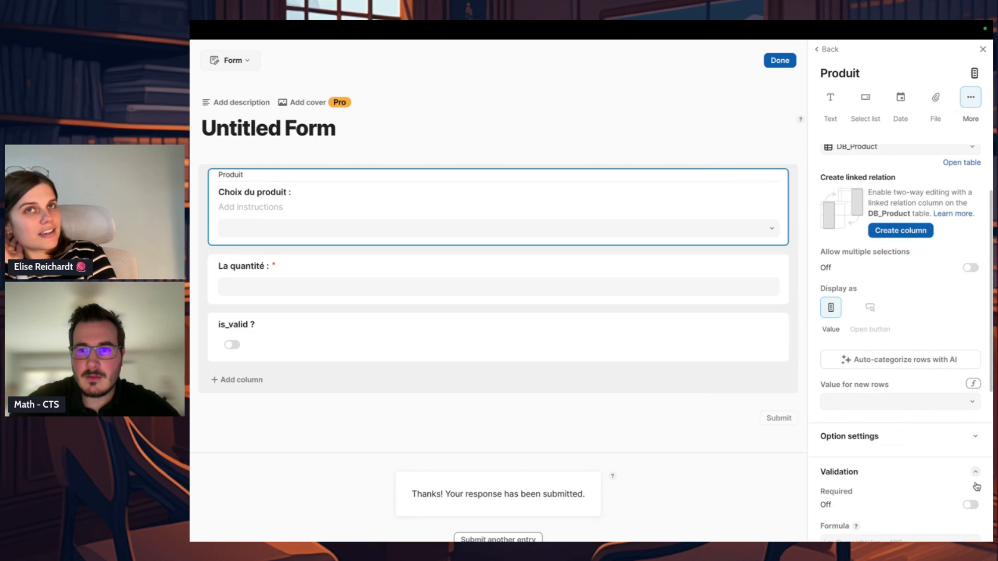
right_click(964, 446)
key(Escape)
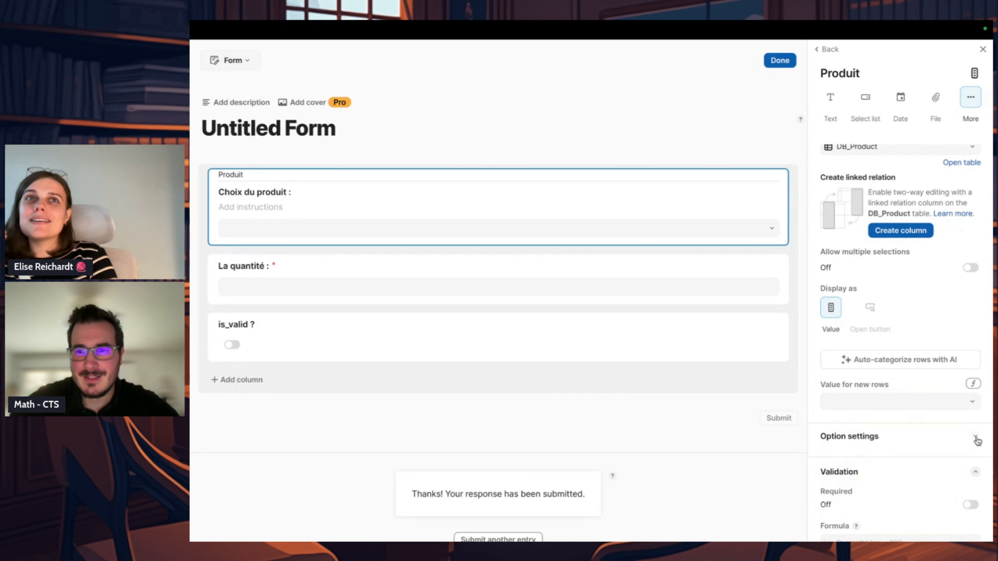
click(977, 440)
scroll(968, 424, up, 2)
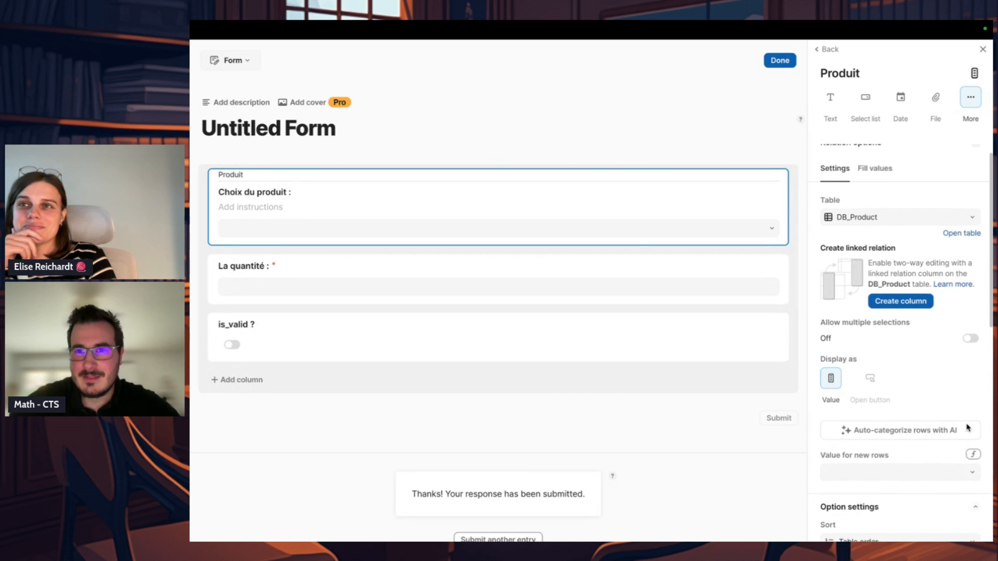
scroll(969, 353, down, 7)
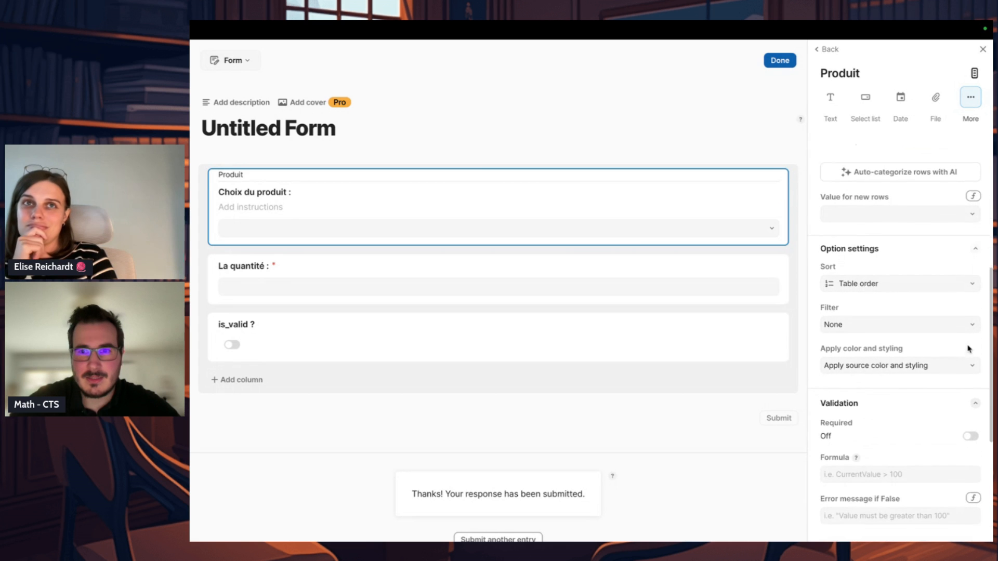
click(970, 389)
click(673, 101)
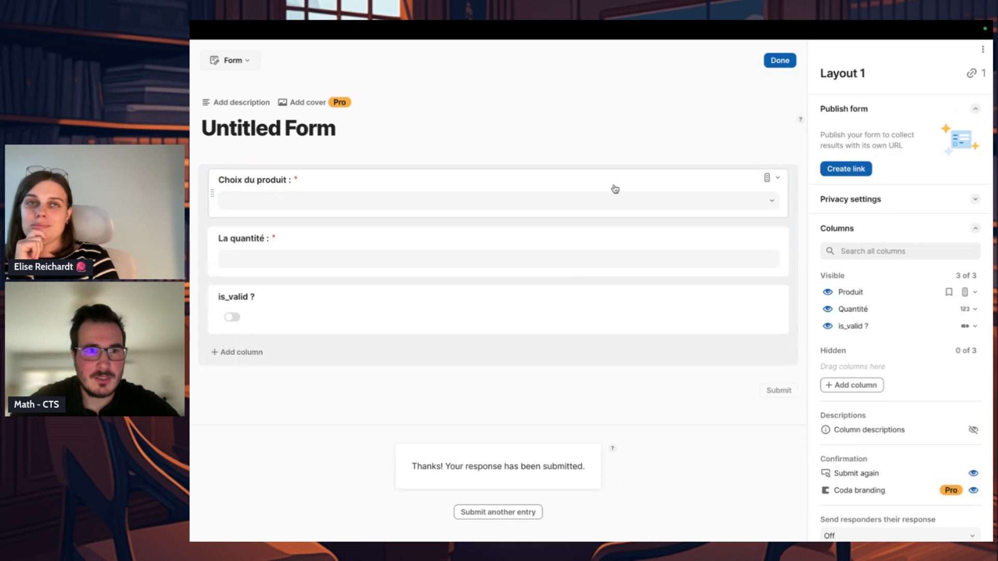
Step: Hide the is_valid ? field from the form, show it again, and finish editing the layout
drag(814, 329, 826, 338)
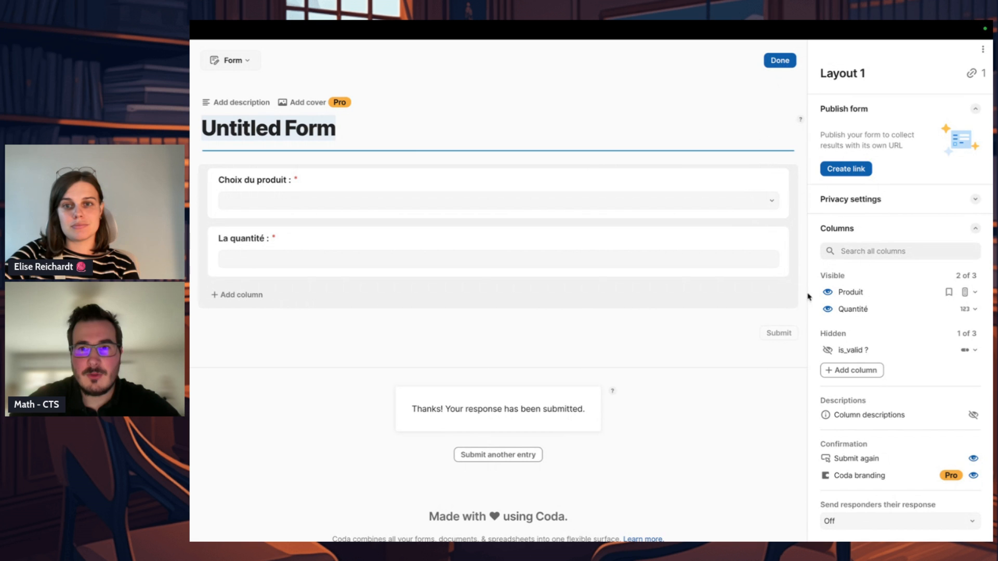
click(828, 351)
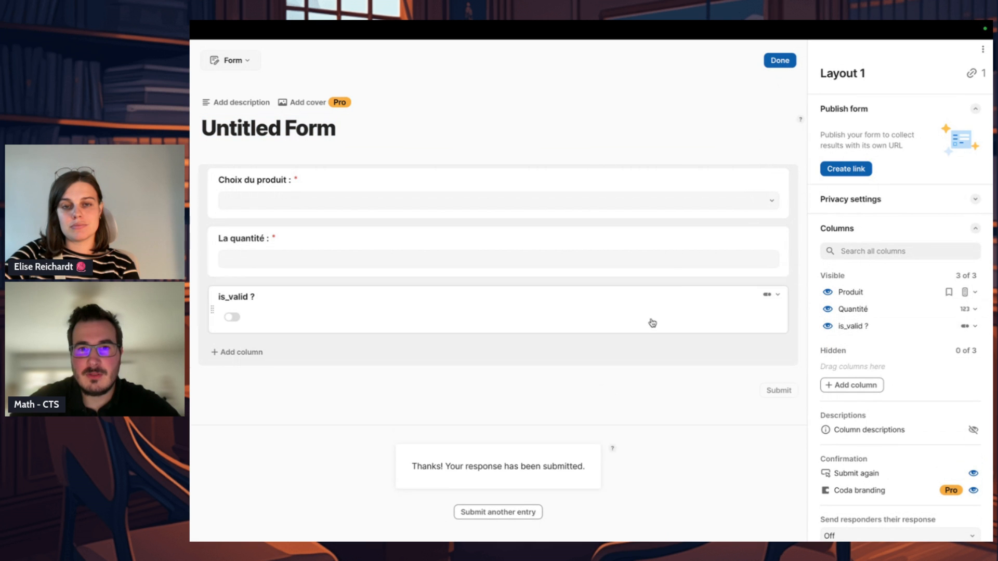
click(780, 61)
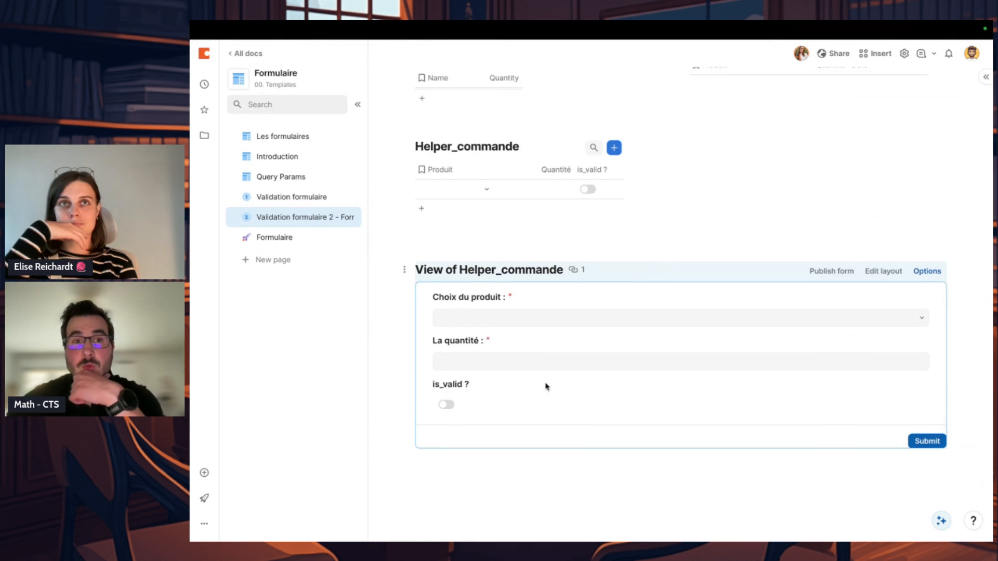
Step: Open the Helper_commande row in detail and switch it to Layout 1
scroll(546, 386, up, 3)
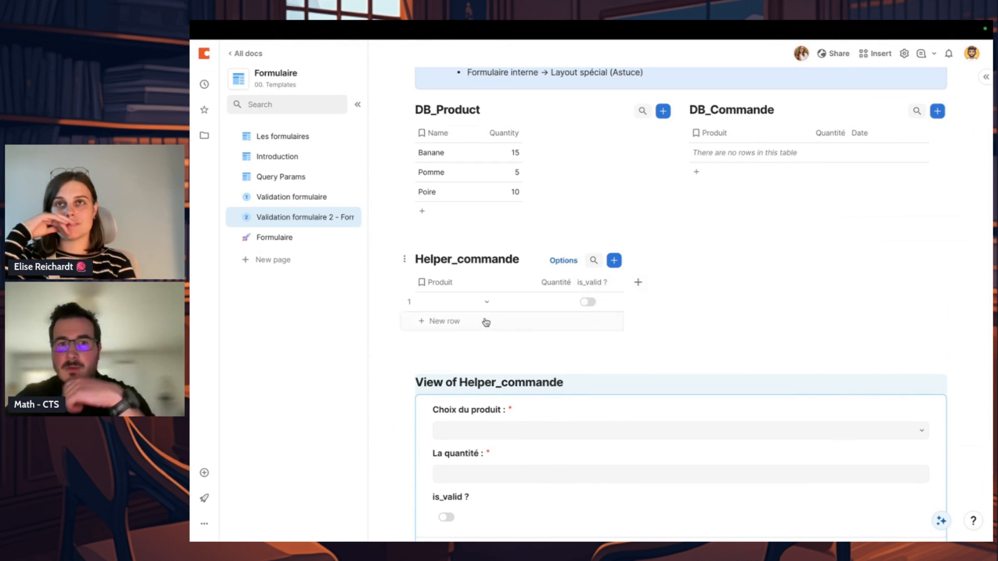
click(398, 302)
click(602, 314)
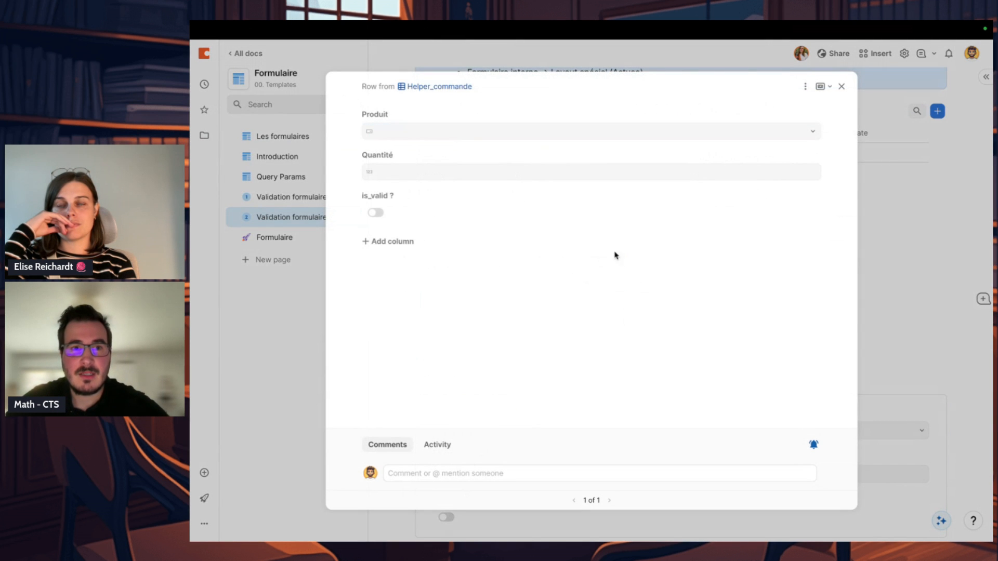
click(805, 87)
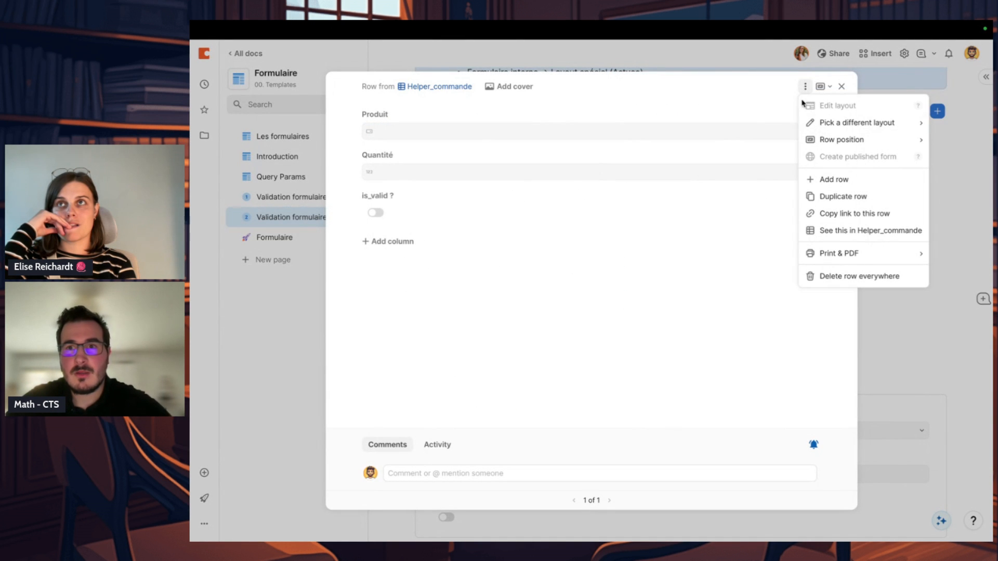
mouse_move(834, 130)
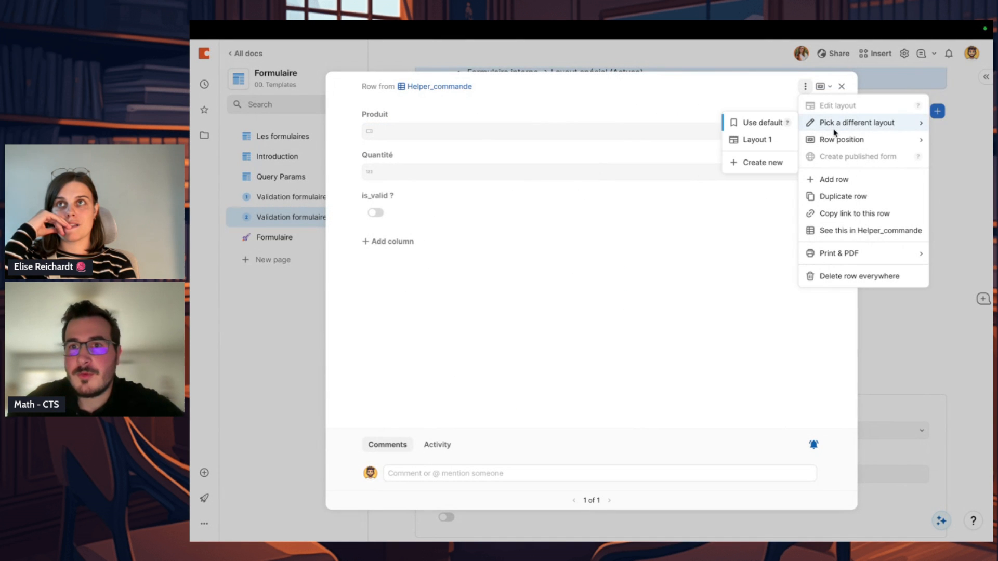
click(761, 139)
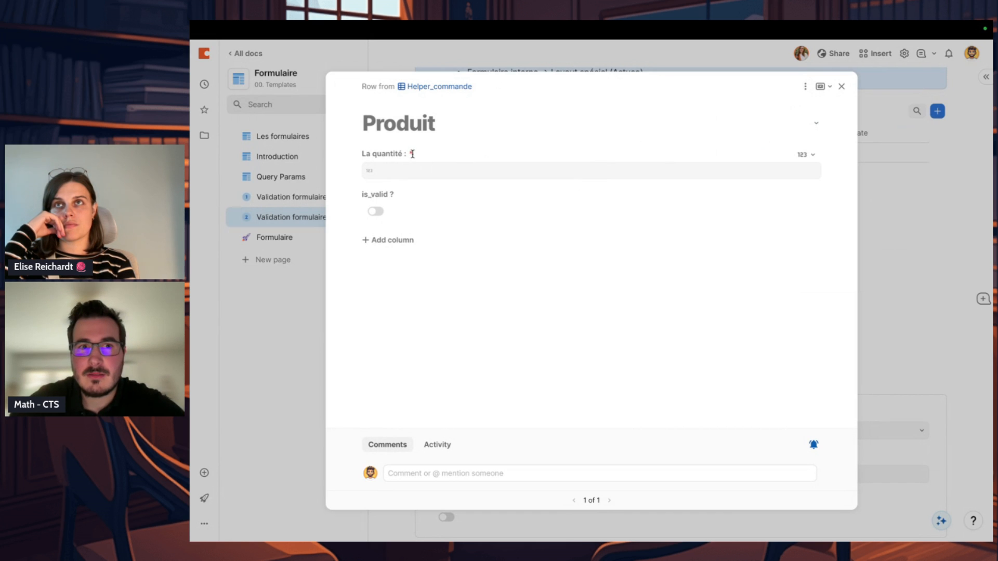
Step: Edit Layout 1 so the Produit field uses the Standard label style, and save the layout
click(805, 86)
click(819, 102)
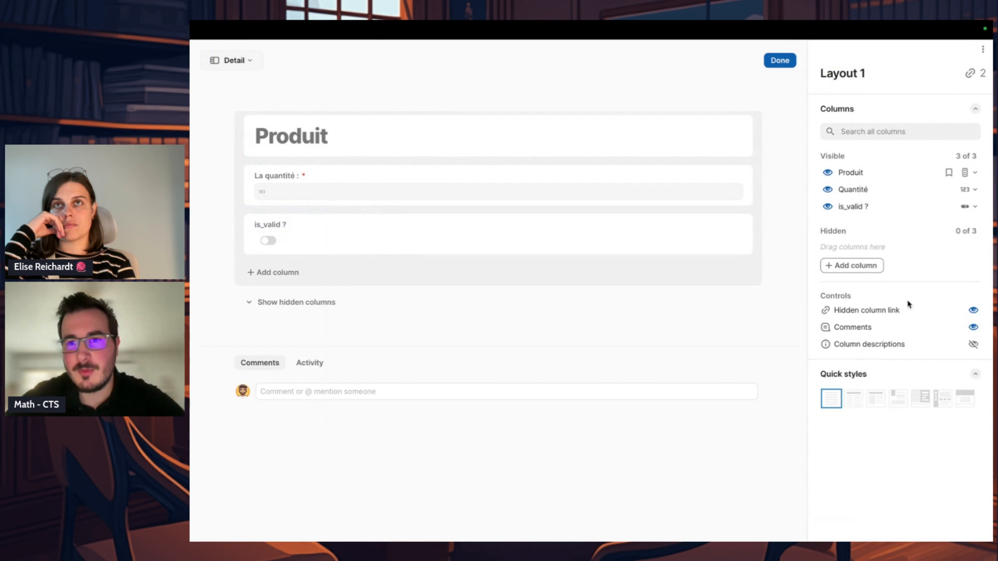
click(711, 140)
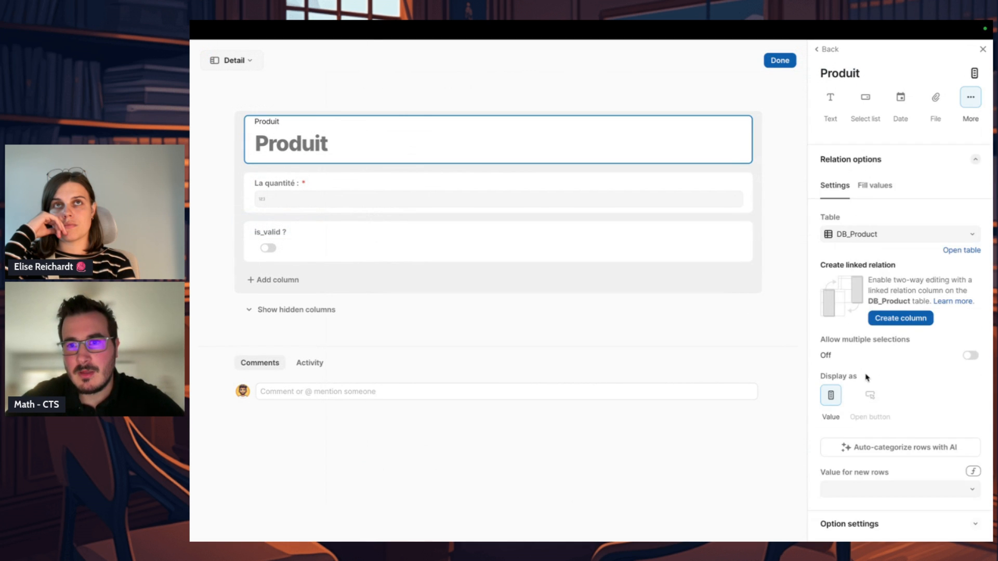
scroll(866, 379, down, 5)
click(836, 403)
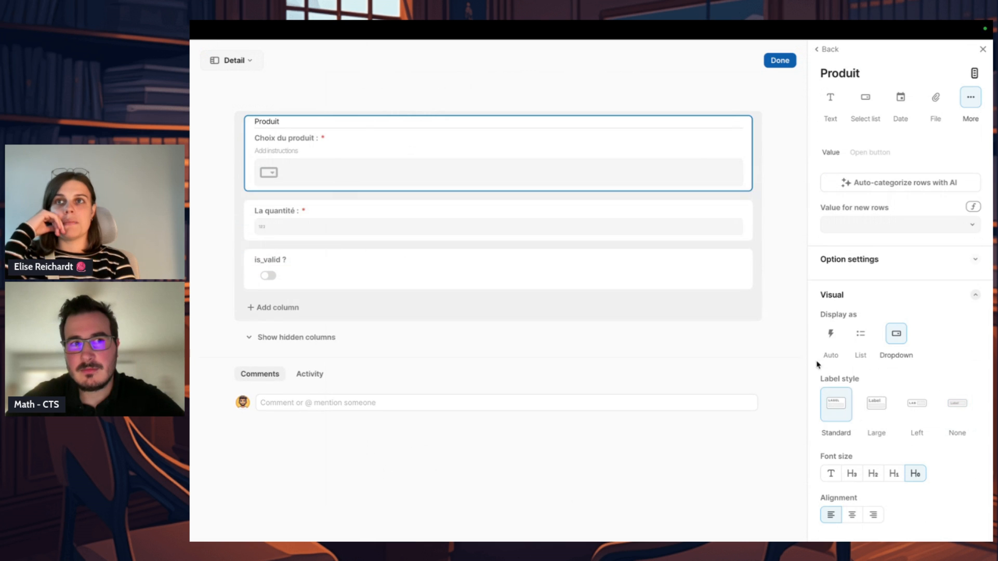
click(782, 60)
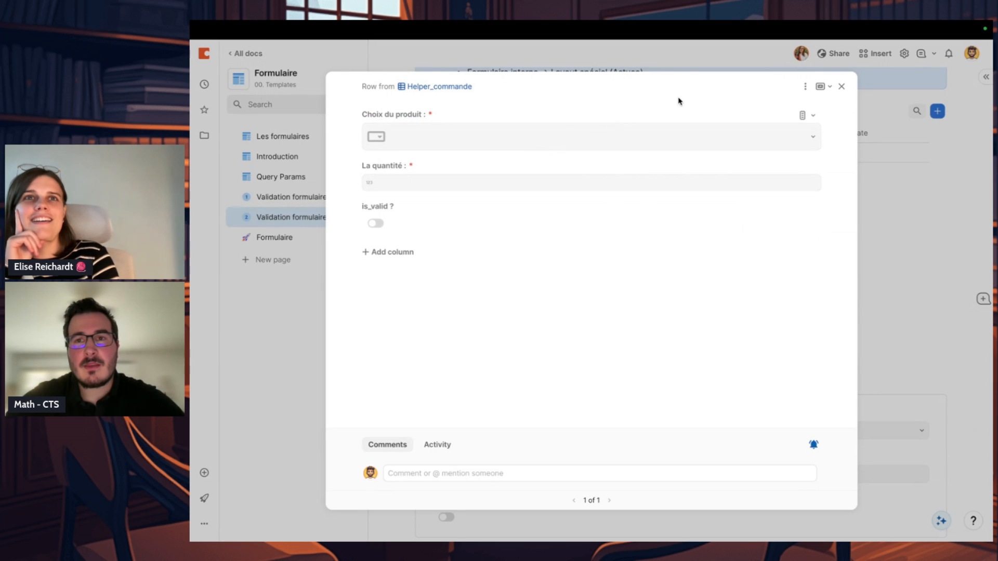
Step: Set the Produit field's font size to H2 in Layout 1 and save the layout
click(805, 86)
click(818, 102)
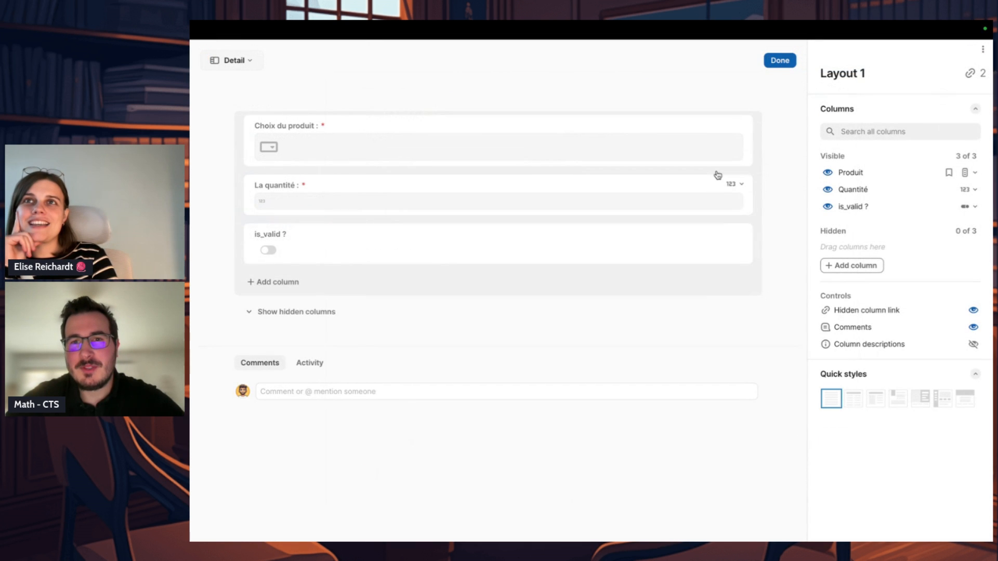
click(697, 156)
scroll(849, 319, down, 5)
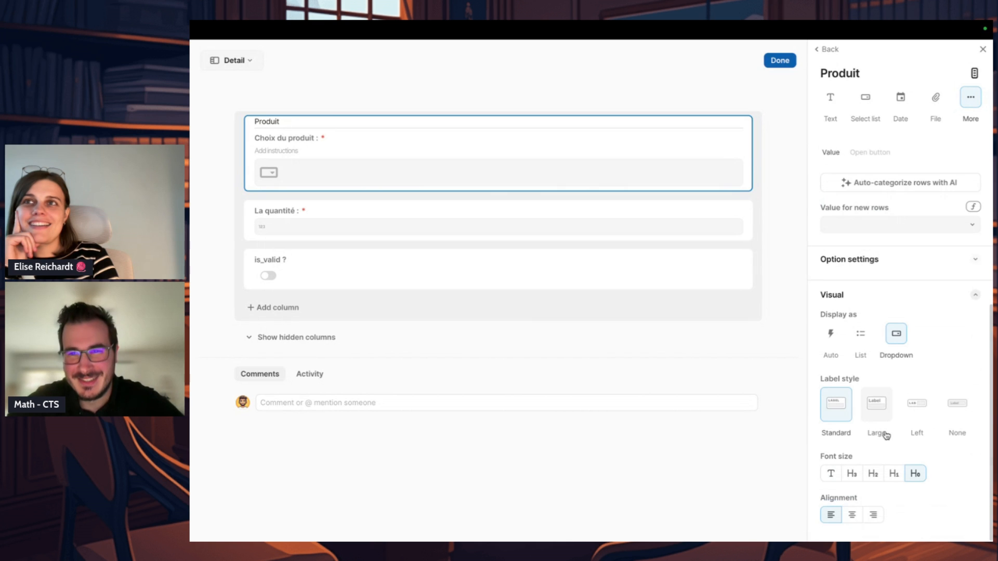
click(874, 472)
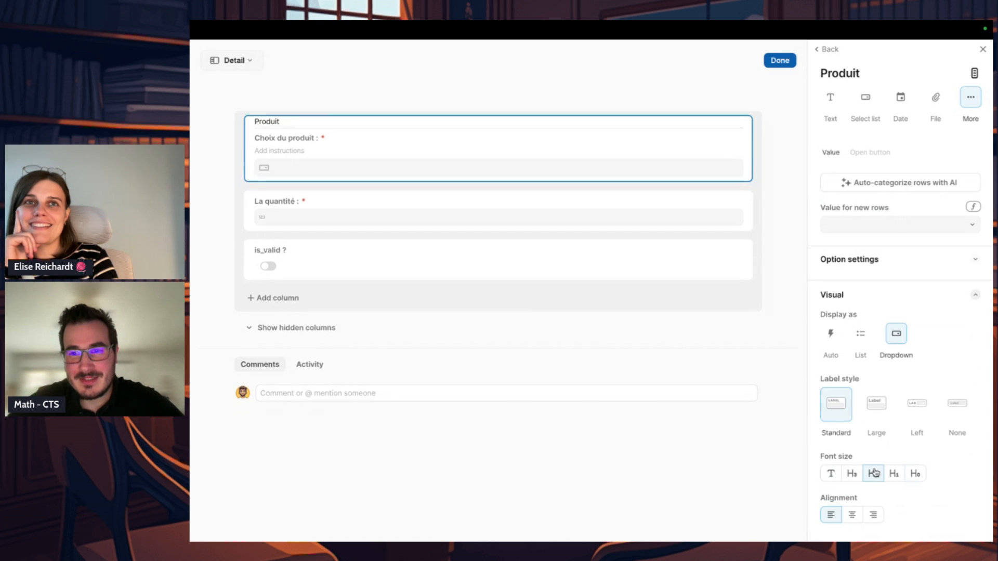
click(783, 63)
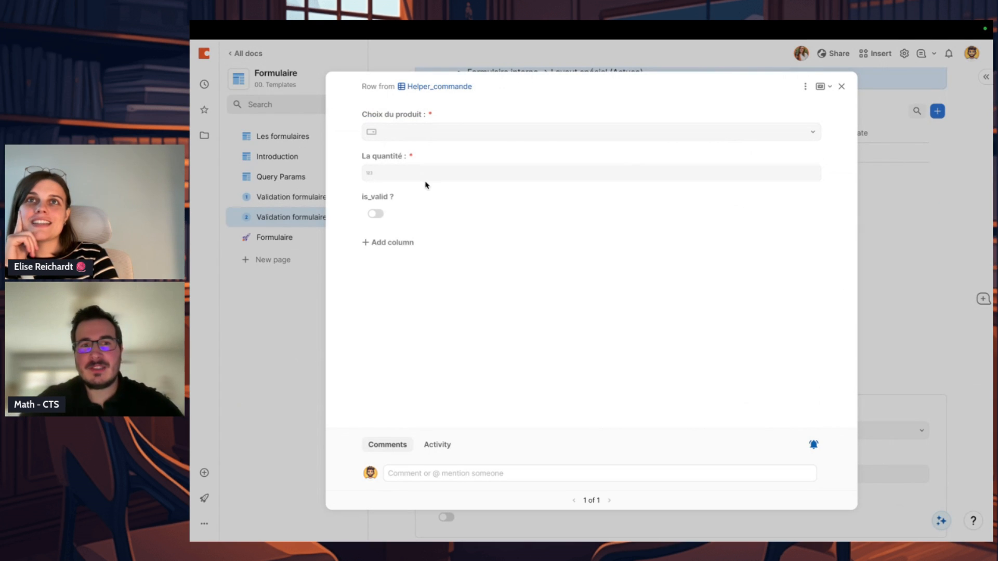
Step: Fill the Helper_commande row with product Banane and quantity 10, and close the row
click(432, 138)
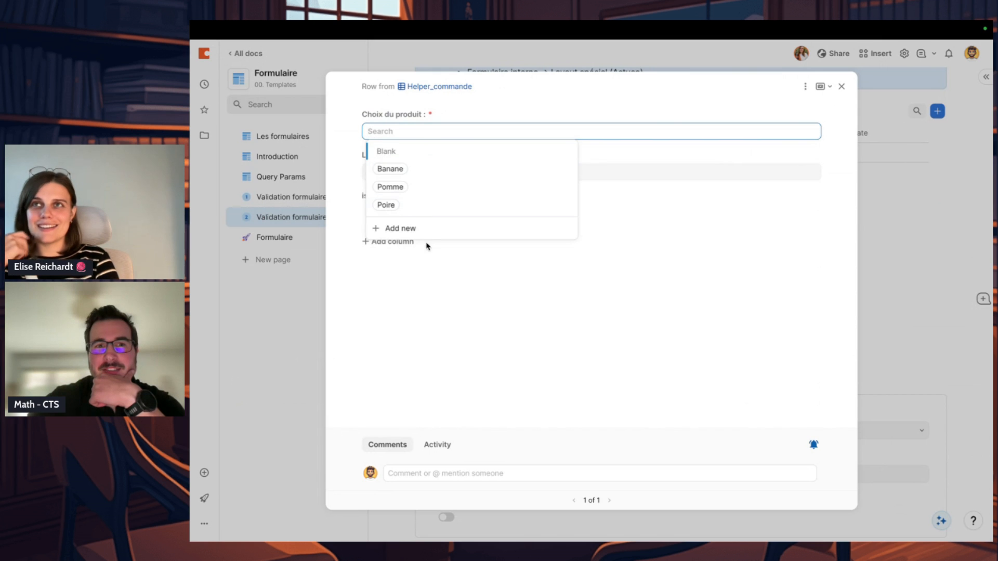
click(439, 125)
click(437, 132)
click(433, 170)
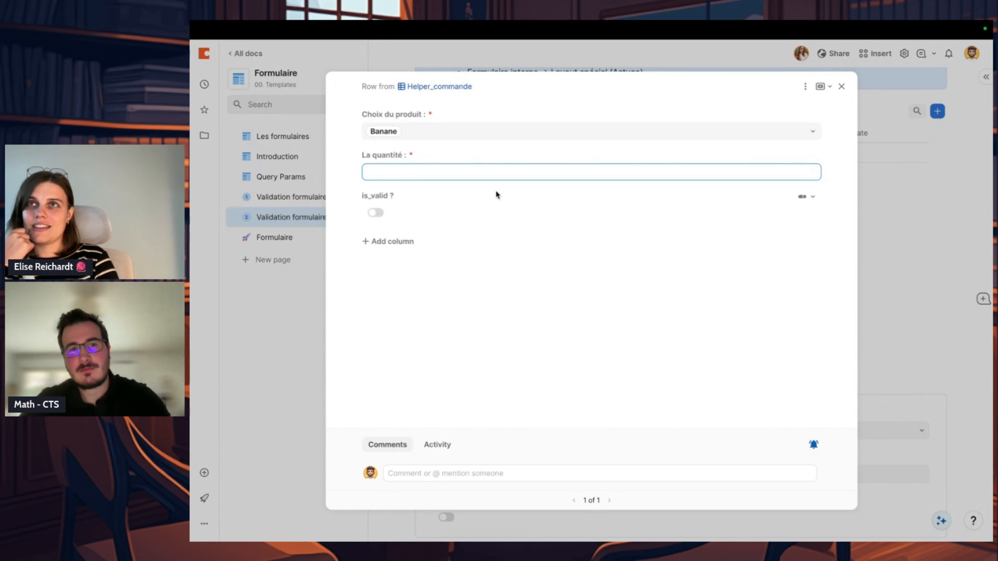
click(505, 206)
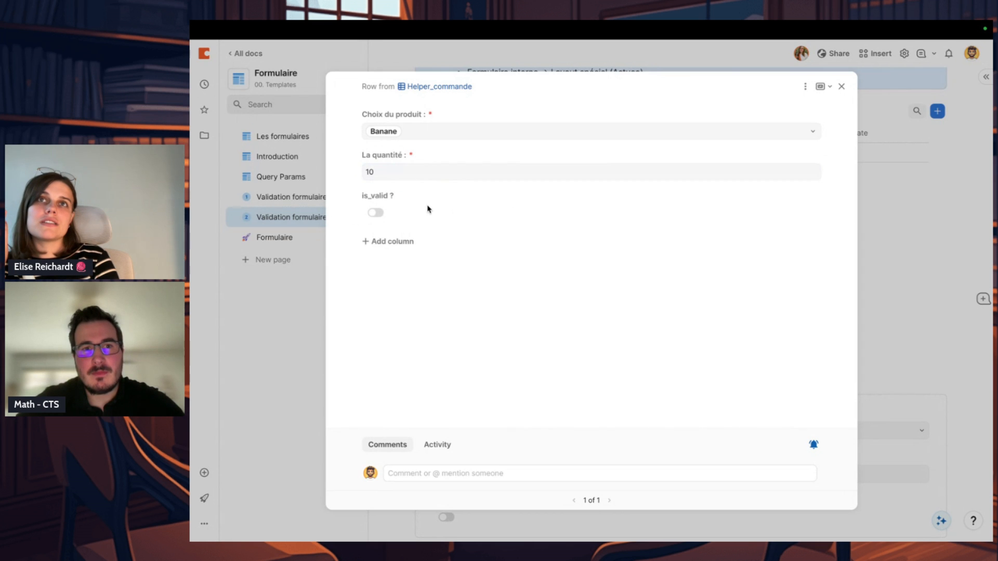
key(Escape)
right_click(658, 307)
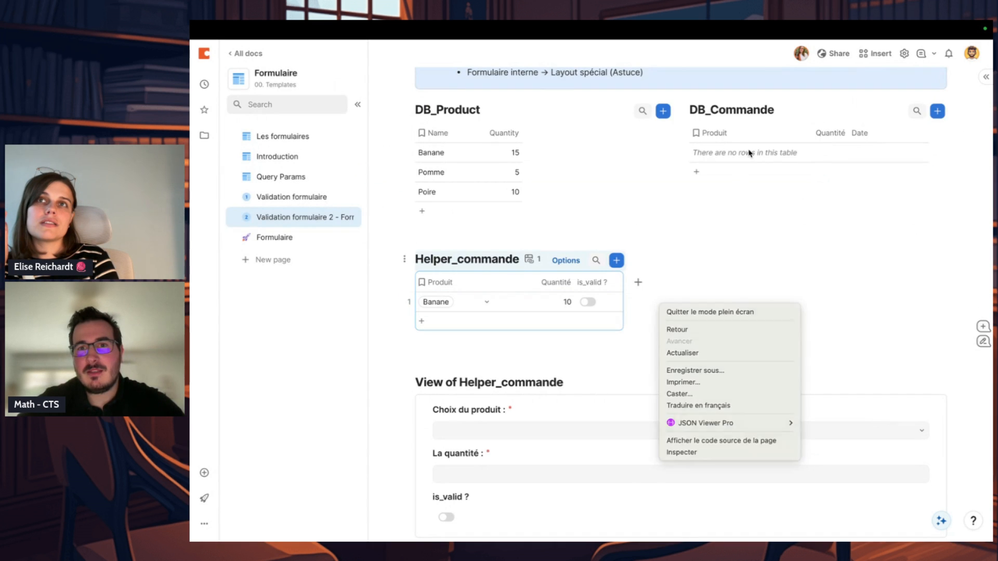
click(749, 154)
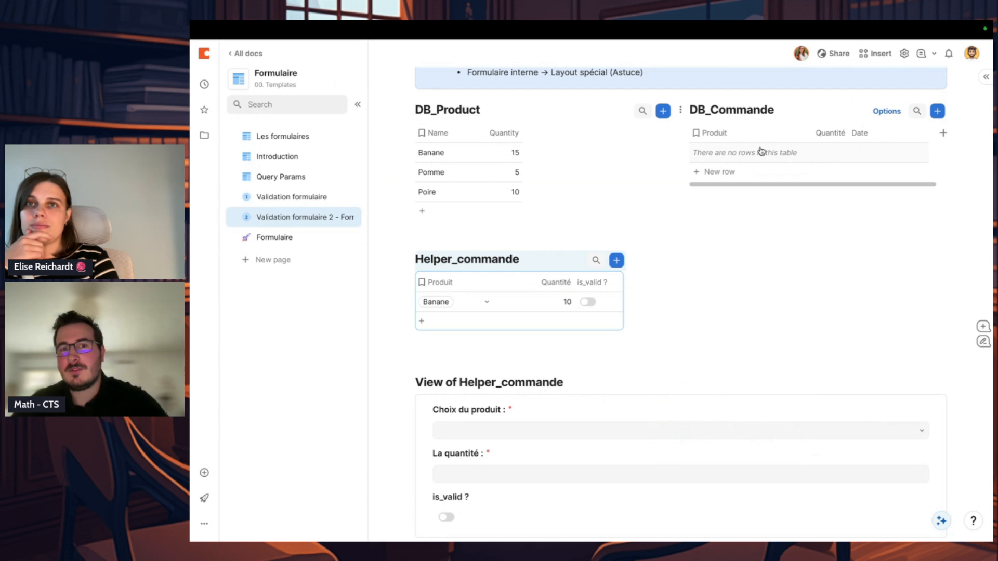
click(638, 282)
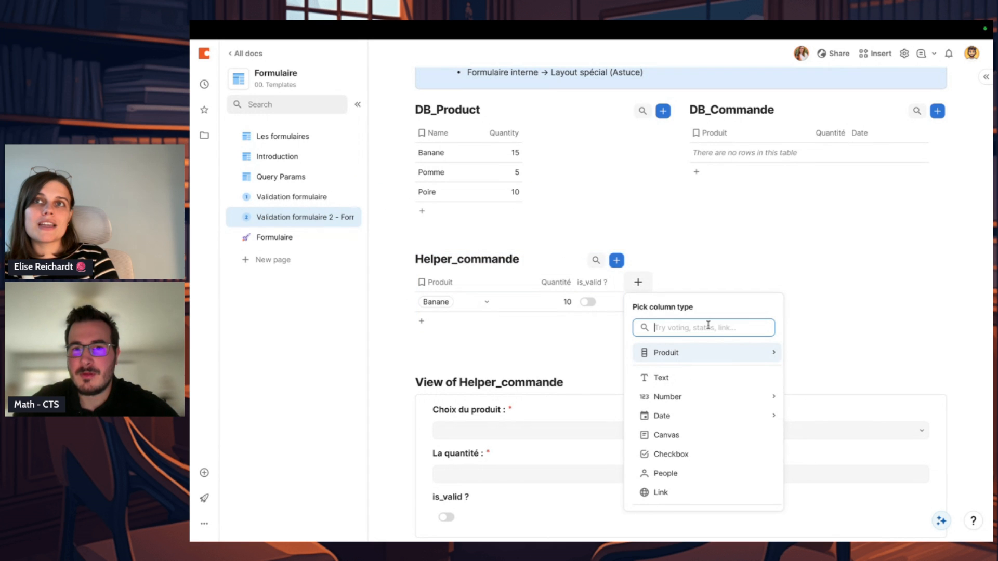
click(812, 273)
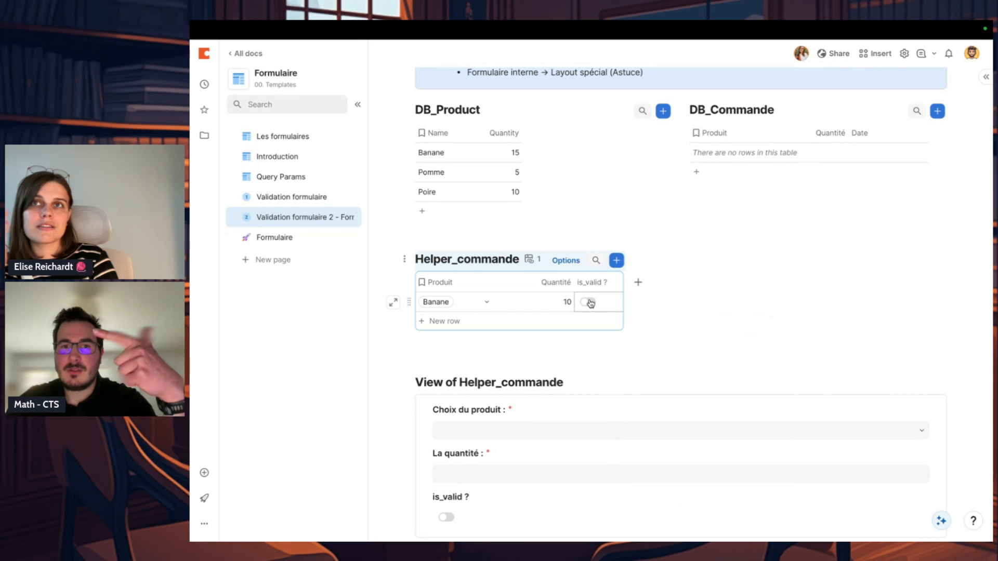
Step: Set the quantity in the Helper_commande row for Banane to 20
click(550, 304)
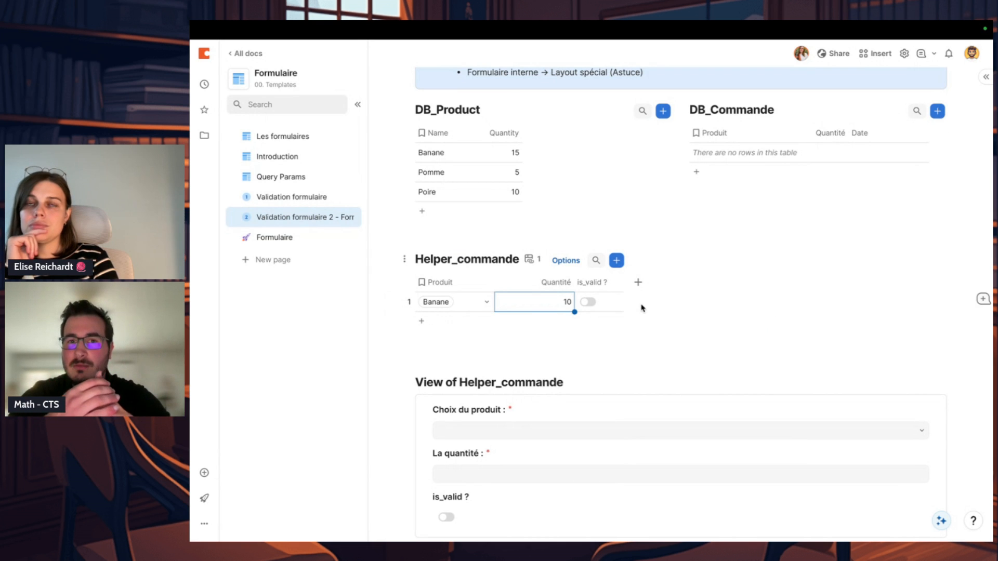
double_click(546, 308)
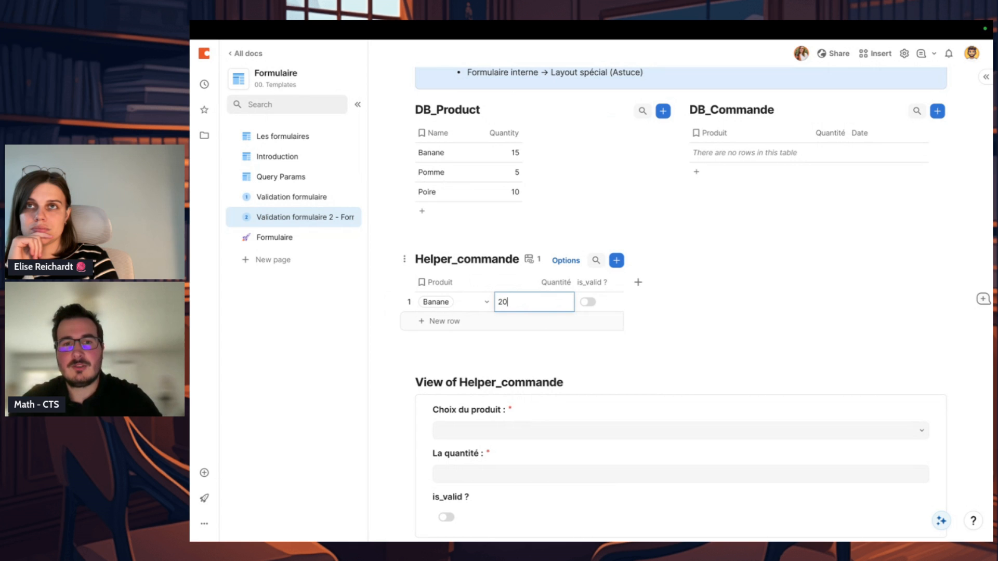
click(625, 292)
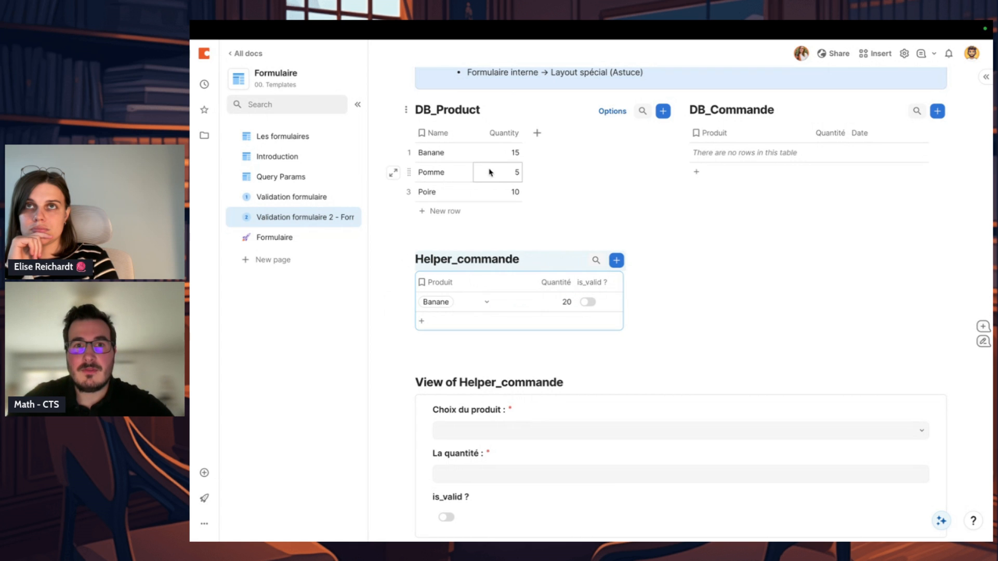
click(492, 154)
click(616, 304)
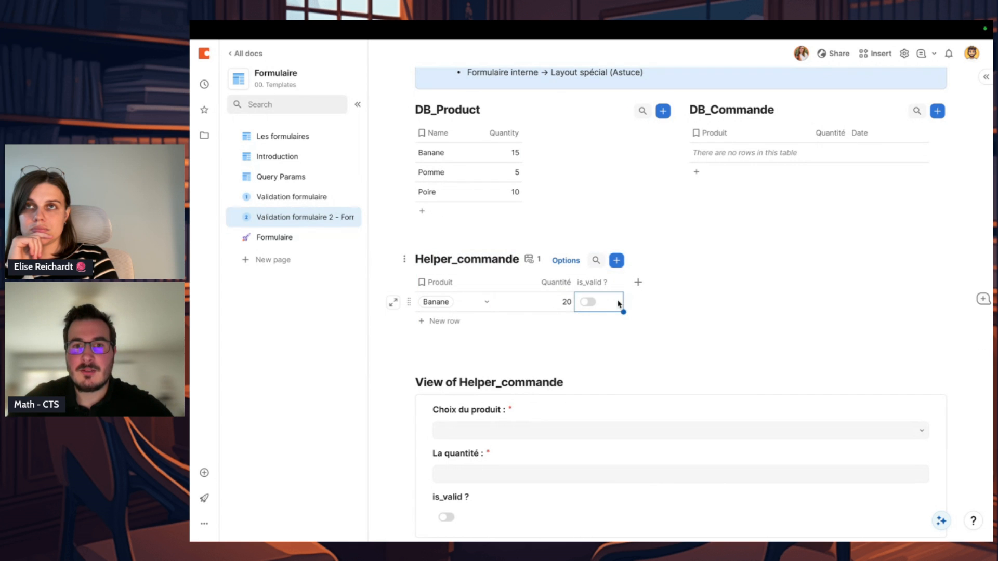
click(646, 303)
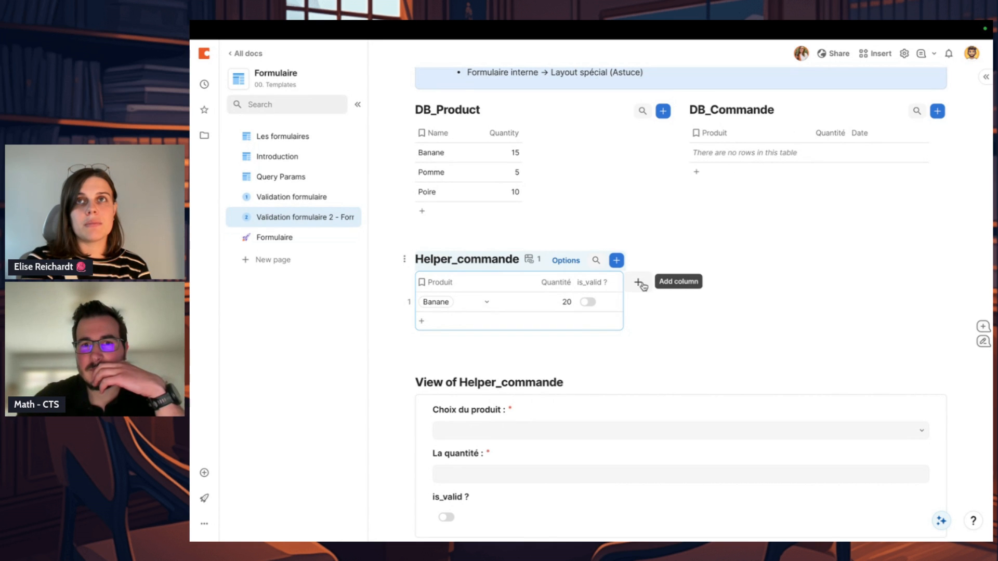
click(639, 282)
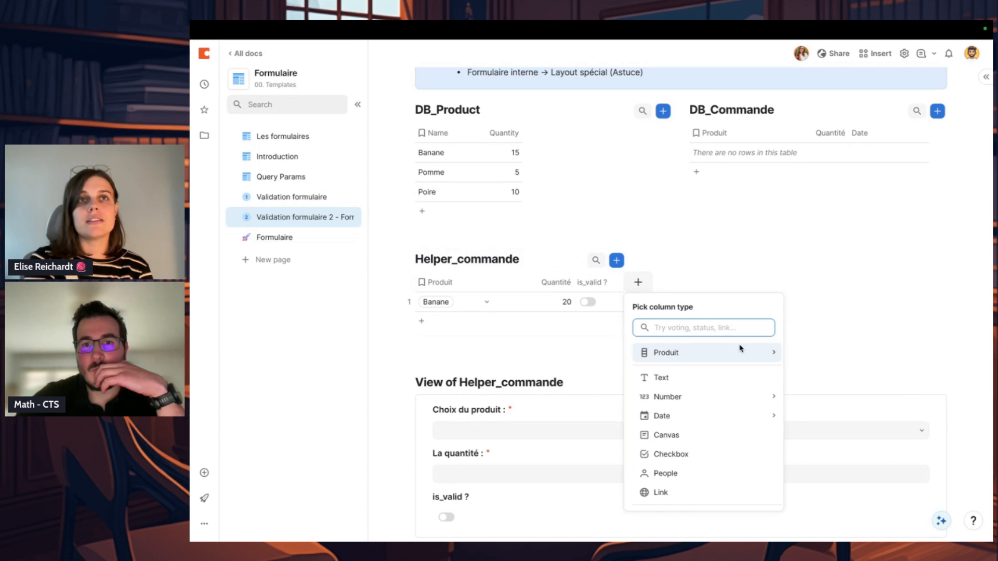
mouse_move(740, 351)
scroll(741, 348, down, 1)
scroll(741, 349, down, 3)
mouse_move(724, 425)
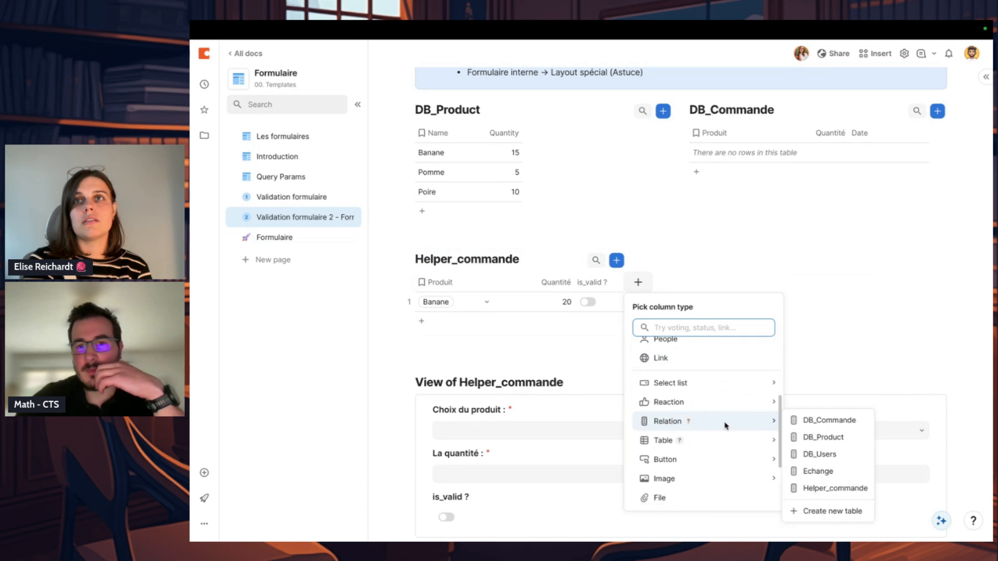
click(856, 337)
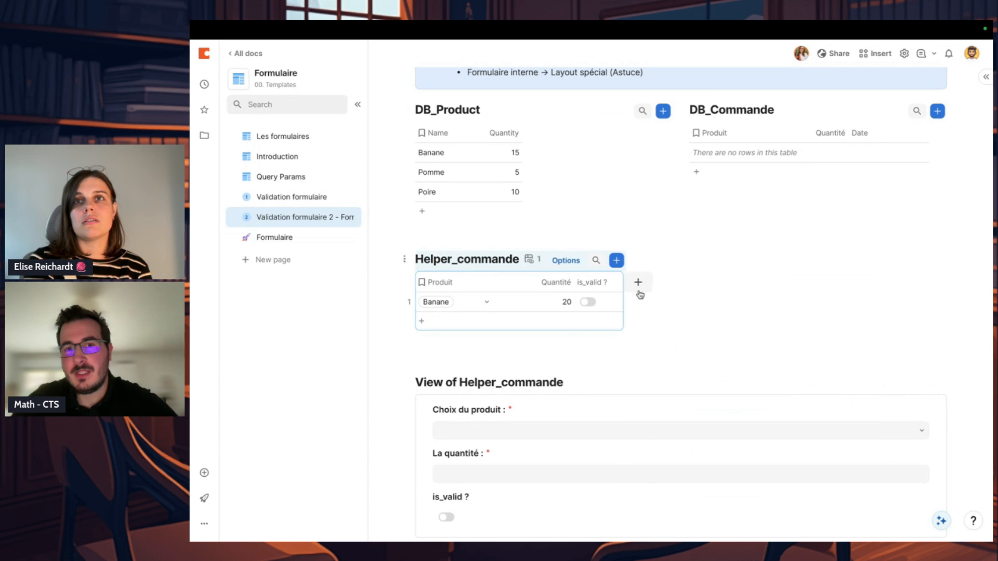
Step: Add a Button column to the Helper_commande table, leaving its action unset
click(639, 282)
text(but)
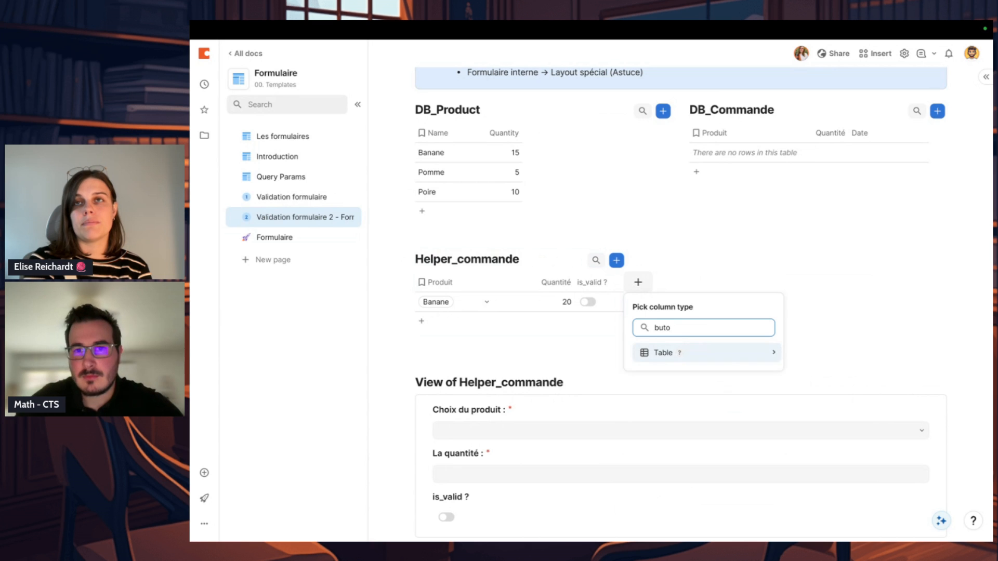
click(693, 354)
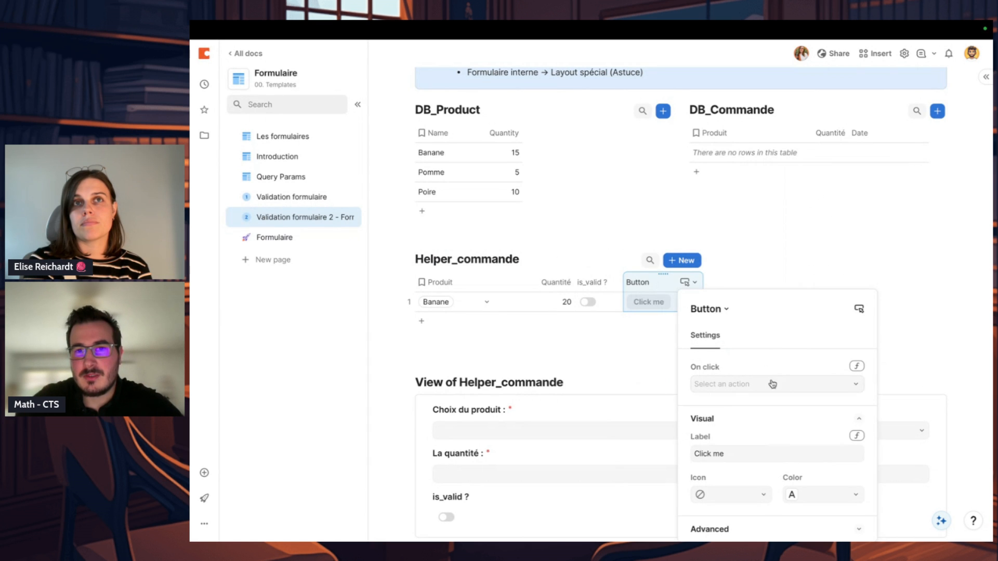
click(857, 368)
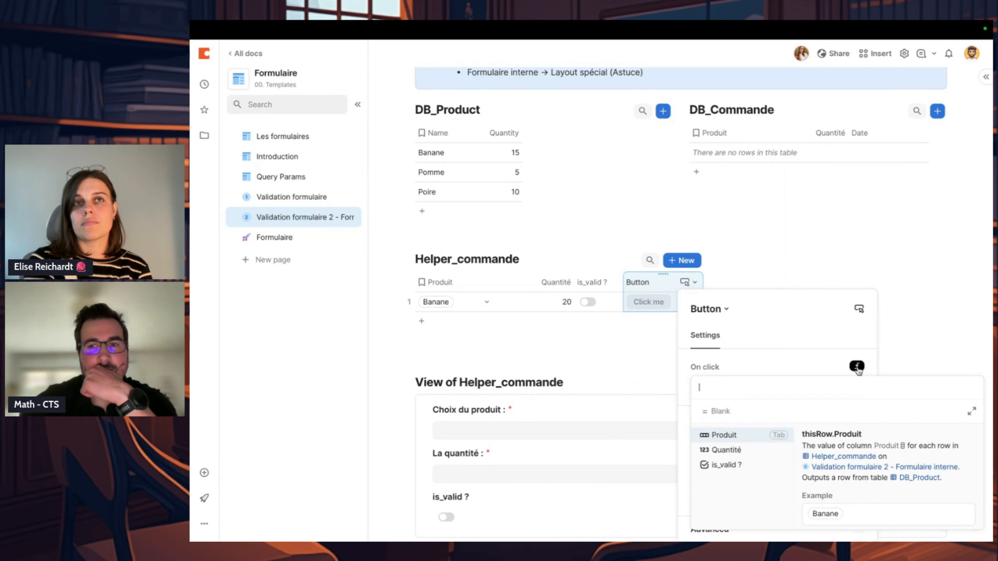
click(828, 257)
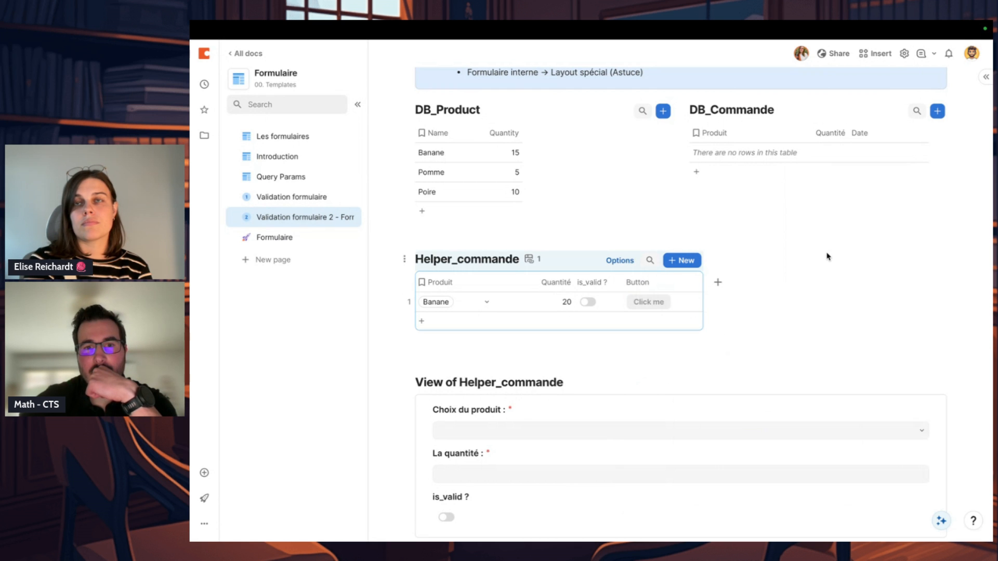
Step: Start a column formula for is_valid ? in Helper_commande with the condition Produit.IsNotBlank()
scroll(832, 223, down, 1)
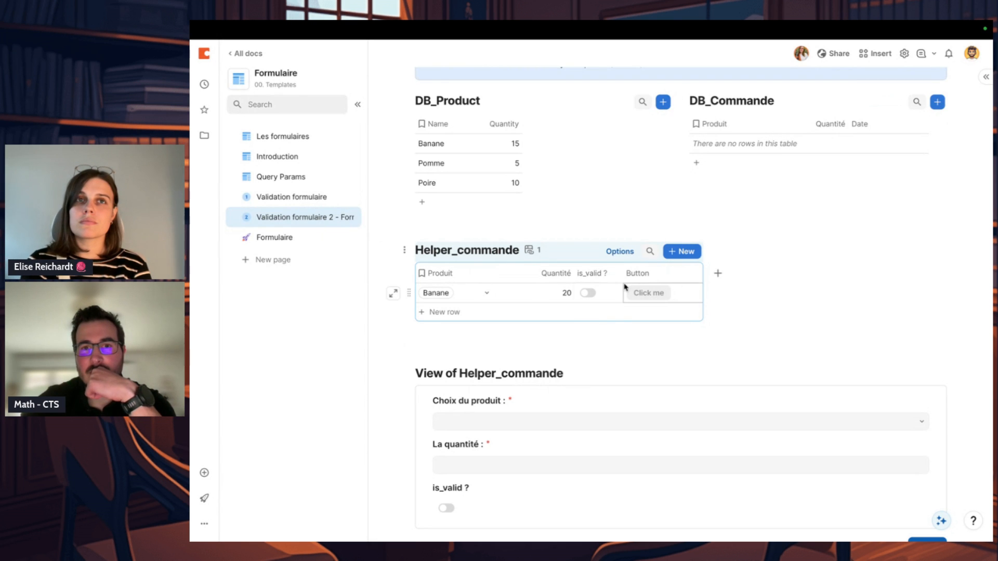
click(596, 293)
click(596, 293)
click(607, 273)
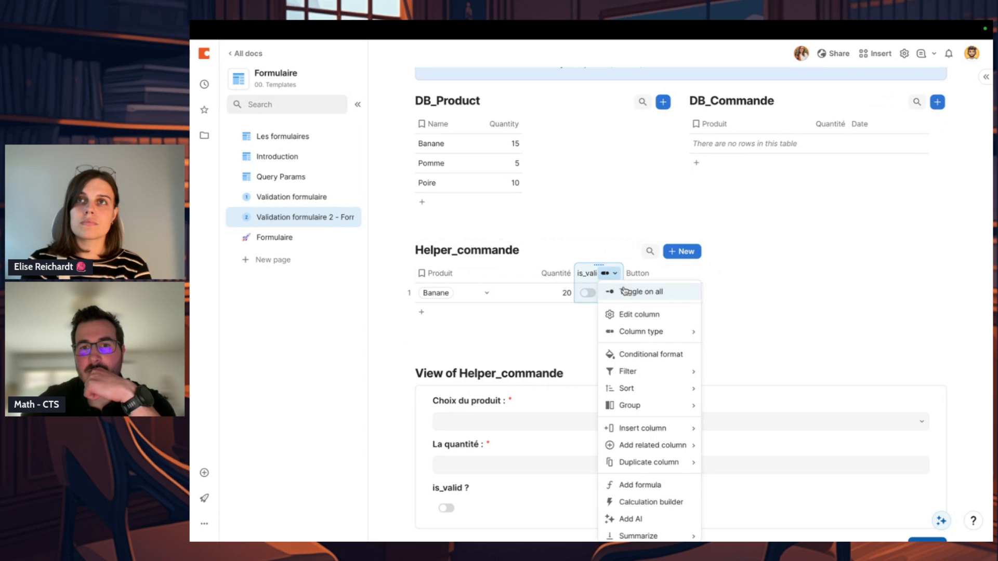
click(631, 314)
click(667, 333)
click(670, 410)
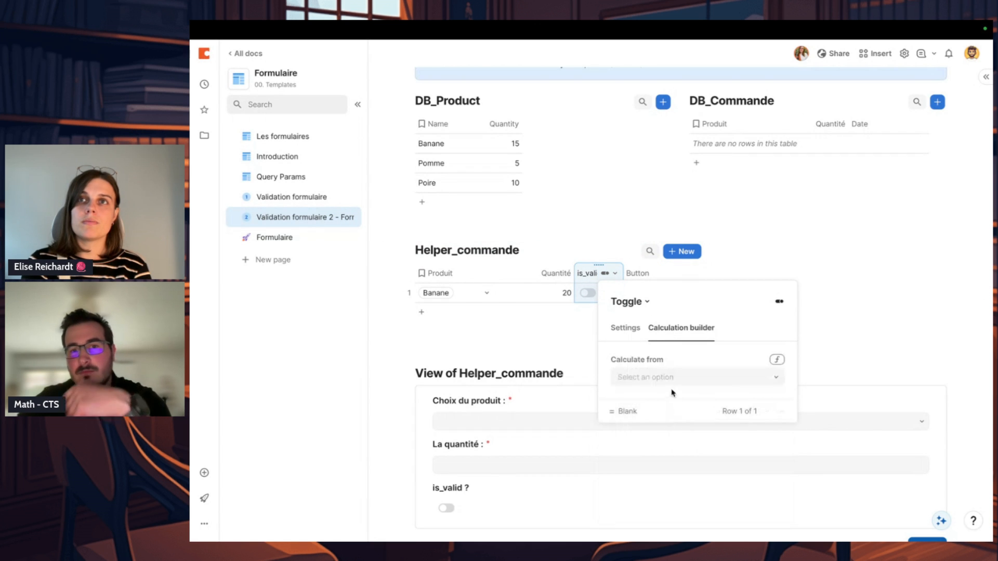
click(777, 359)
text(Produit)
key(Return)
text(.IsNotBlank(),)
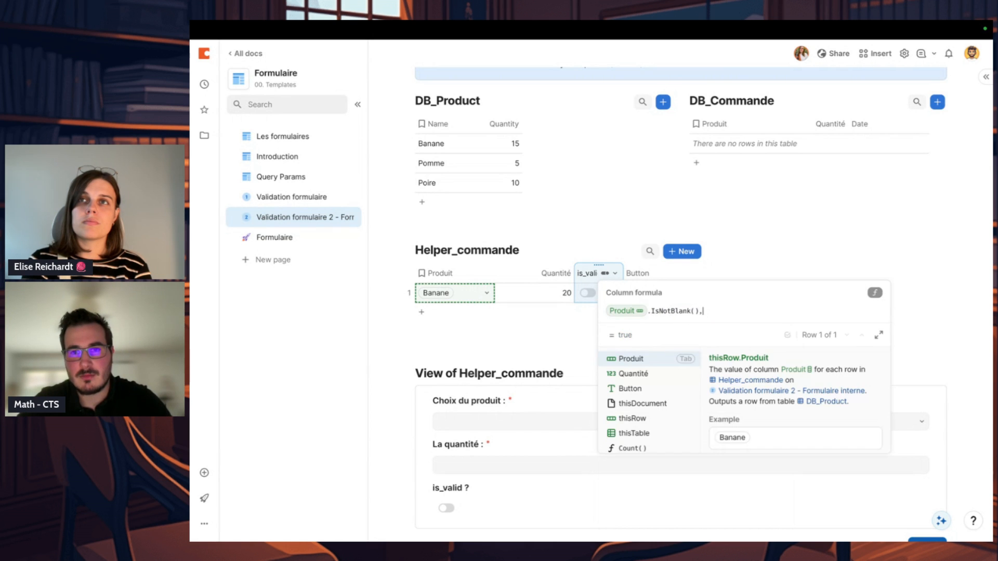
Step: Add the condition && Quantité > 0 to the is_valid ? formula
key(BackSpace)
text(&& Qu)
key(Tab)
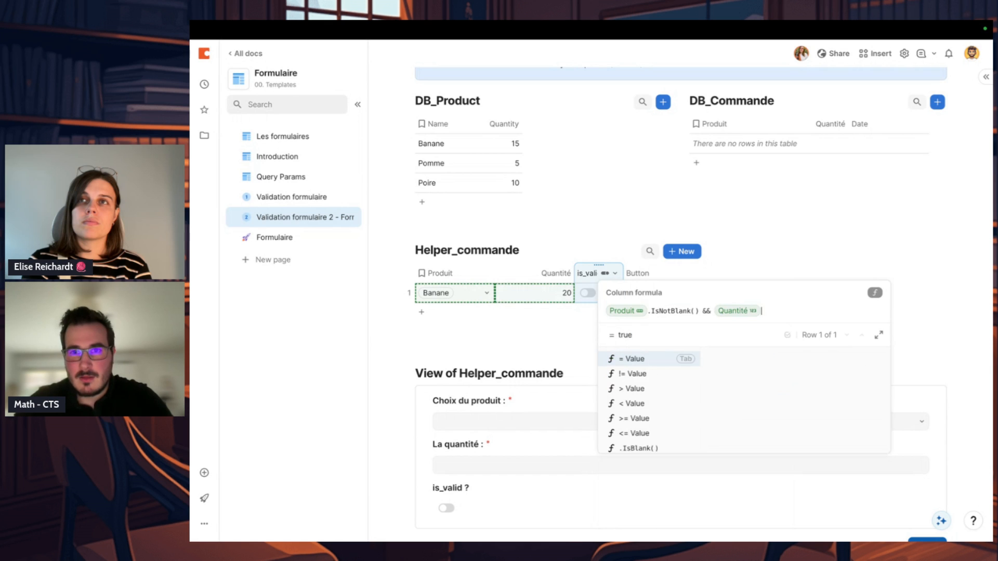
text(.)
key(BackSpace)
text(<20)
key(BackSpace)
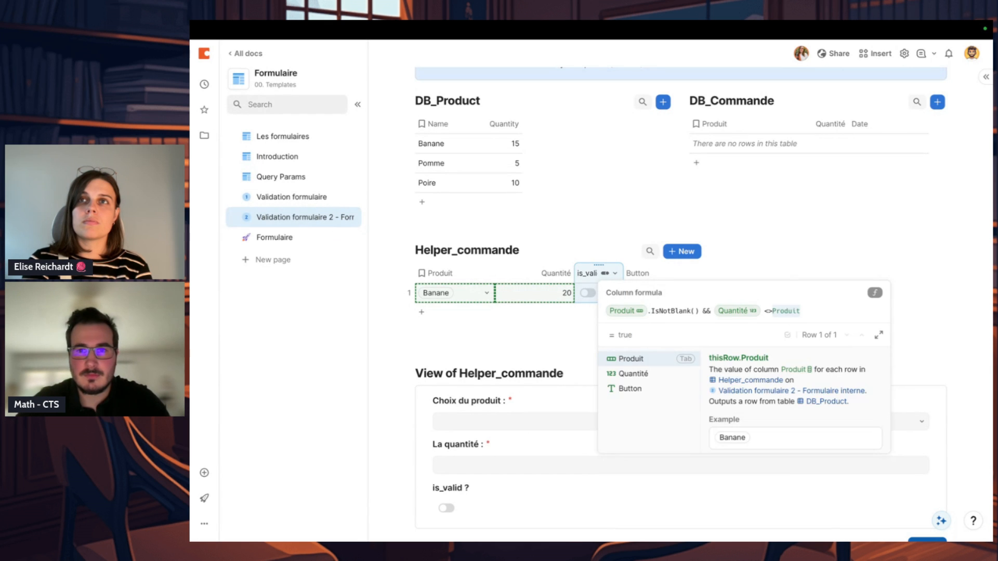
text(>20)
key(BackSpace)
key(BackSpace)
text(0)
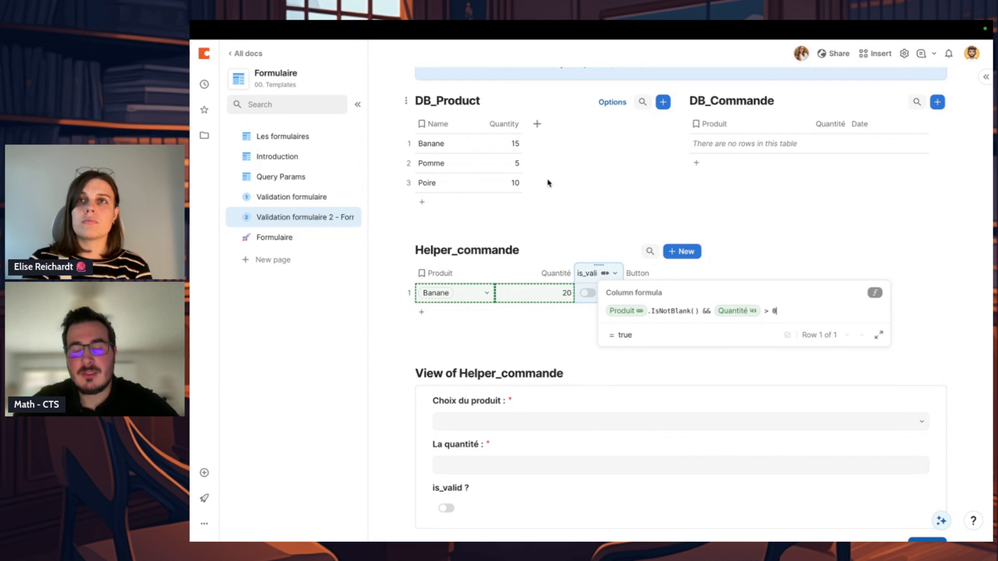
Step: Extend the is_valid ? formula with && Produit.Quantity > Quantité and auto-format it in the expanded formula editor
text(&& Produit)
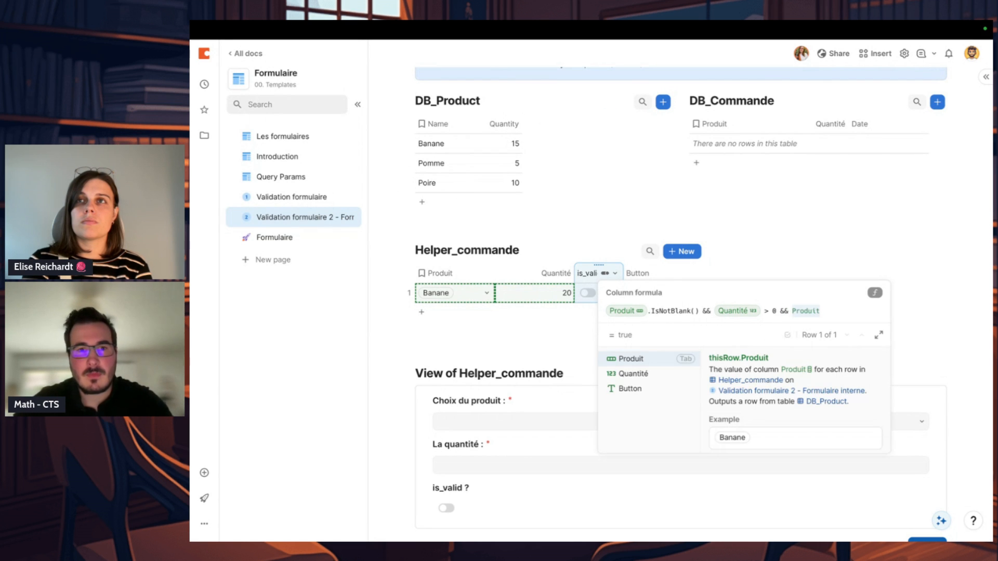
text(.quantity)
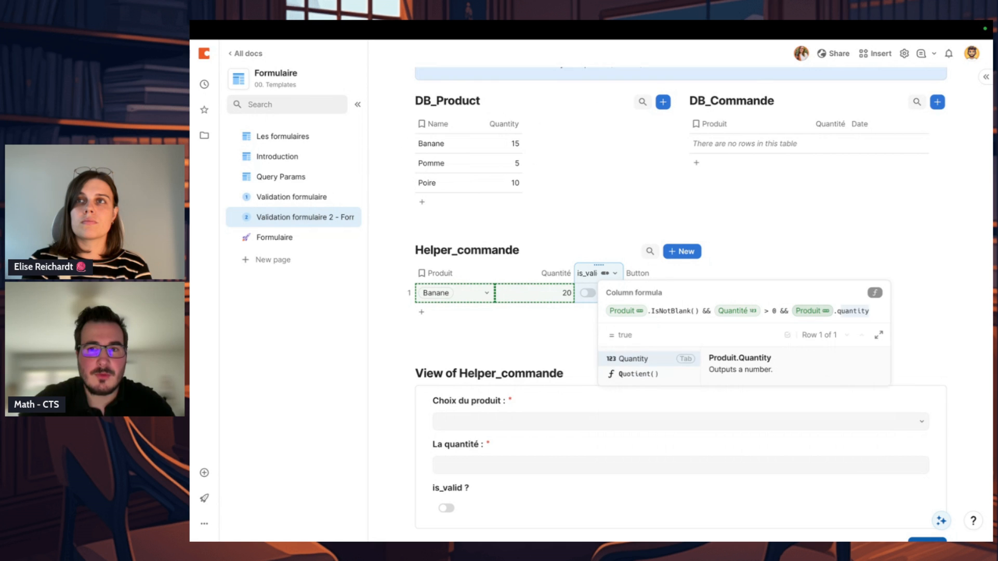
text( >15)
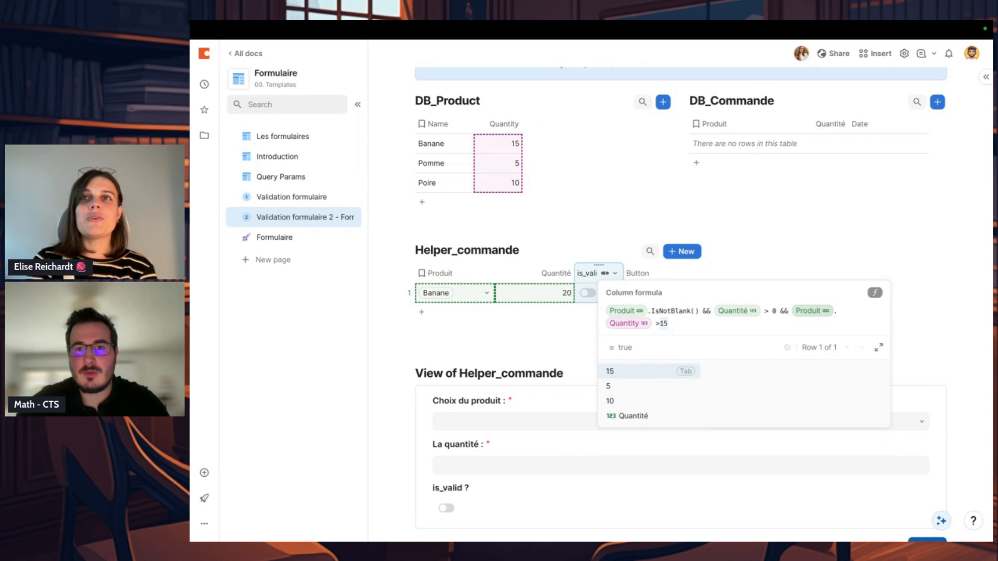
text(Quantité)
key(Tab)
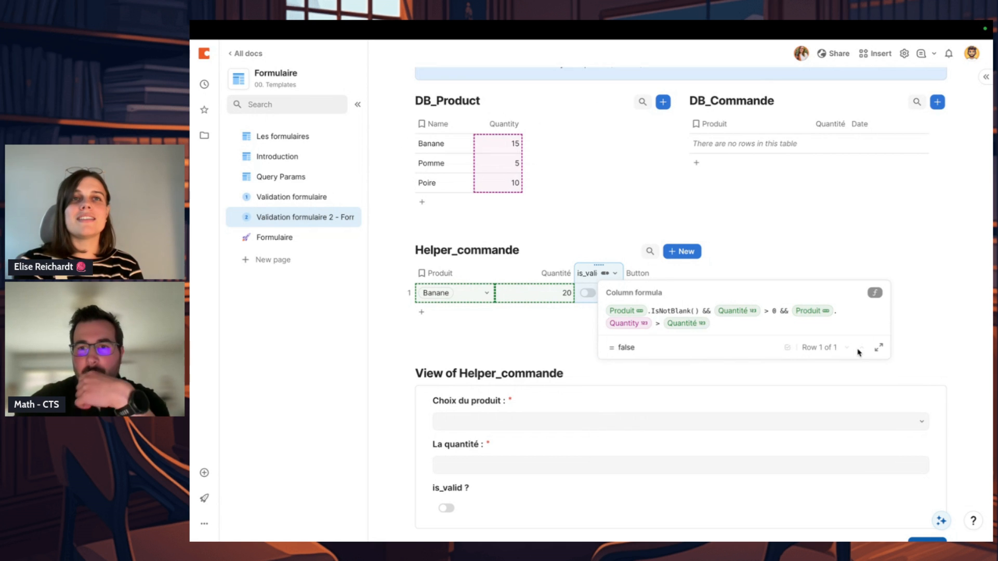
click(877, 350)
click(746, 84)
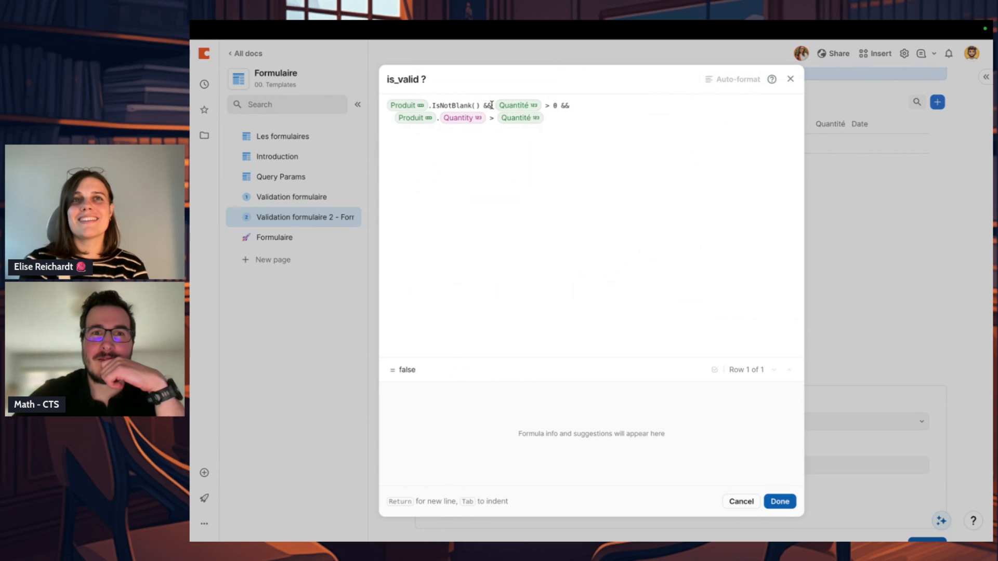
Step: Try the operator notations AND, || and OR at the first && of the formula, and restore &&
key(BackSpace)
text(&&)
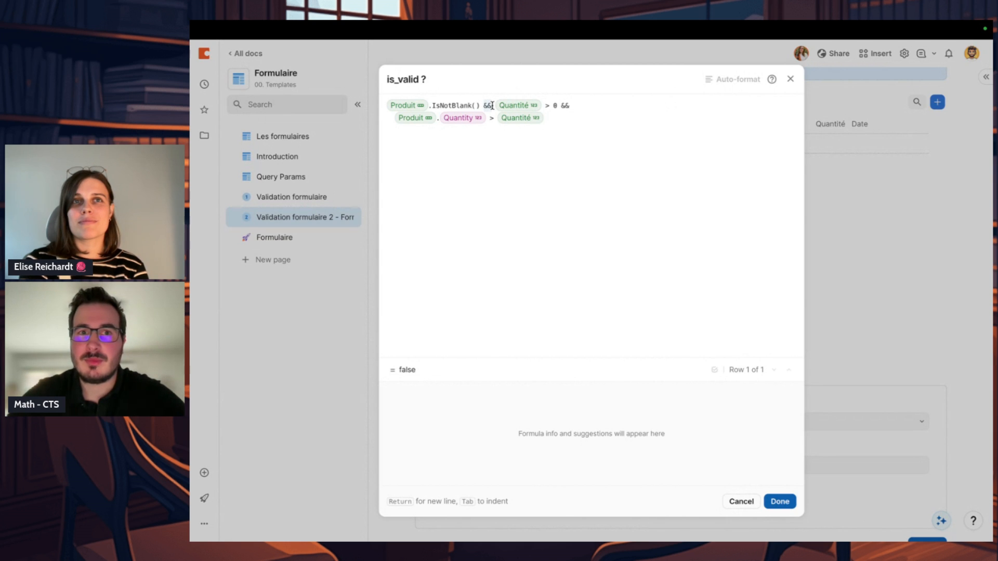
key(BackSpace)
text(AND)
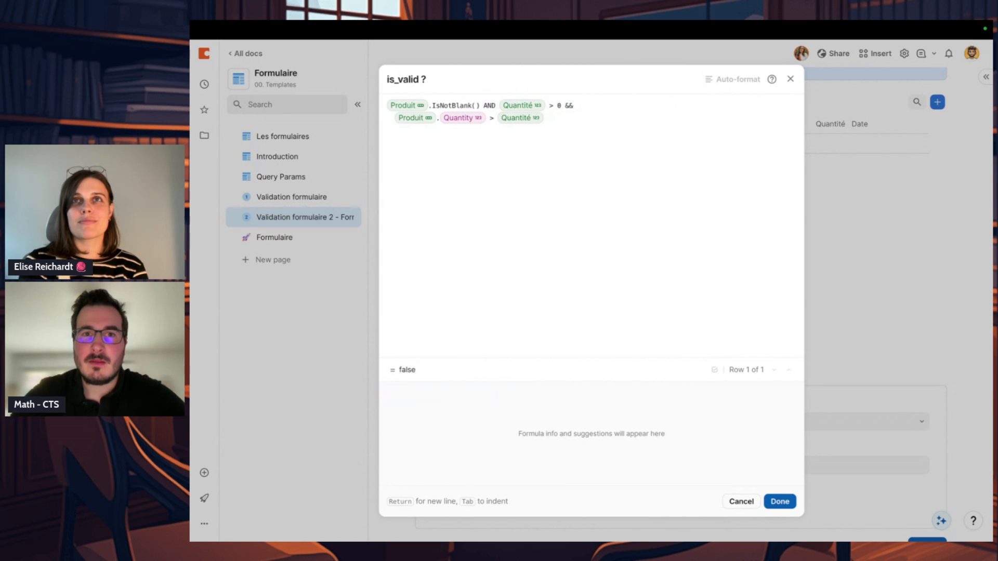
text( &&)
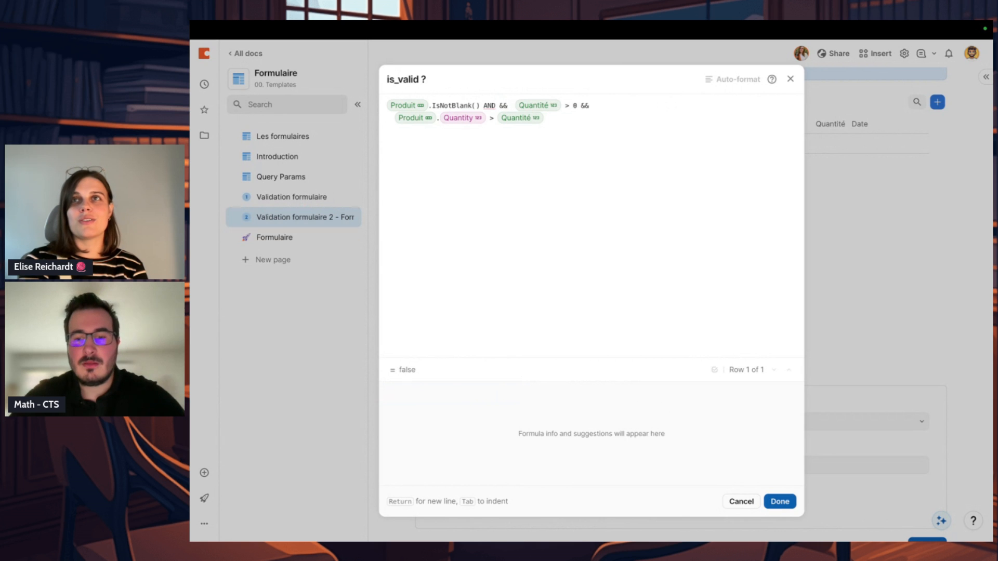
text( ||)
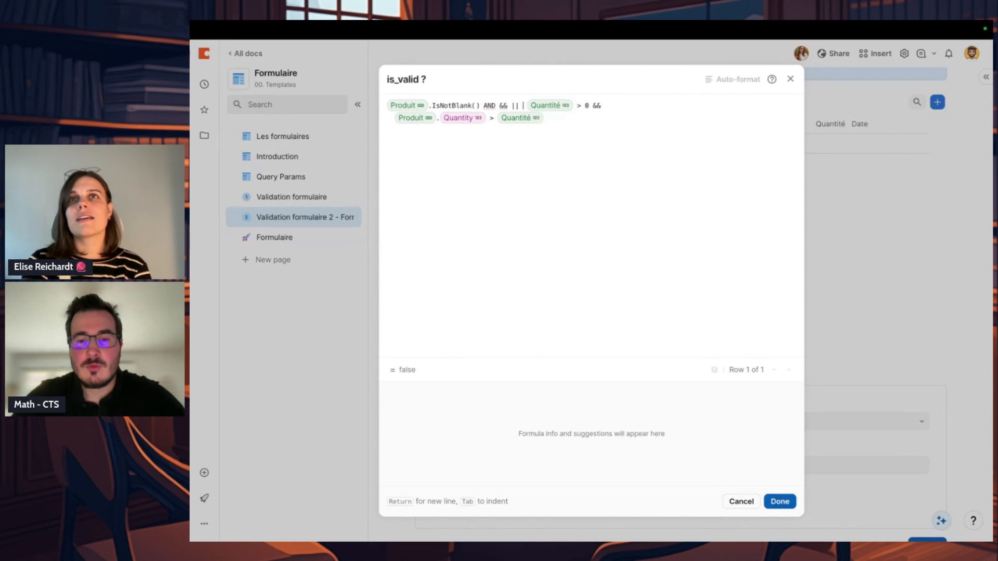
text( OR)
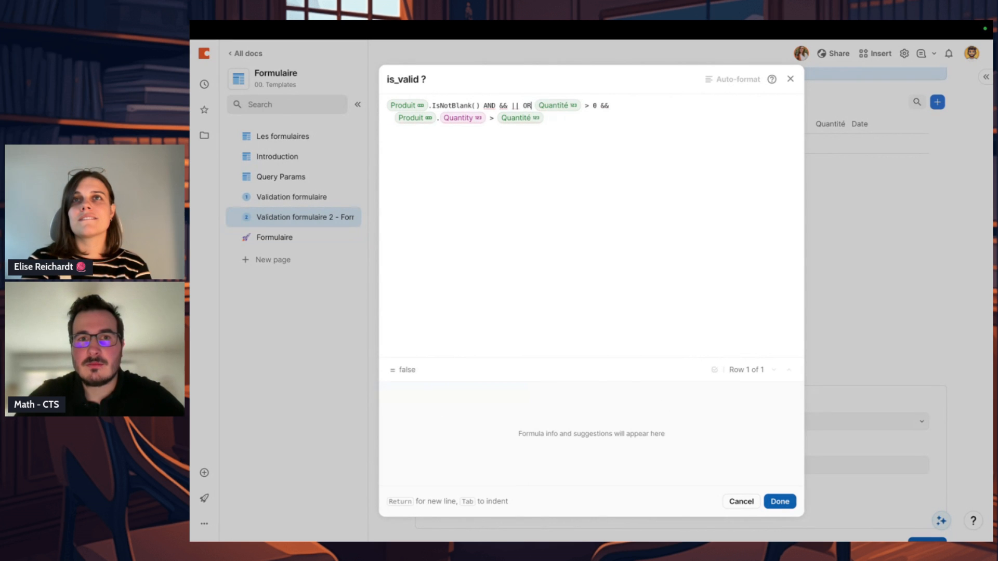
key(BackSpace)
key(BackSpace)
key(BackSpace)
key(BackSpace)
key(BackSpace)
key(BackSpace)
key(BackSpace)
key(BackSpace)
key(BackSpace)
key(BackSpace)
key(BackSpace)
key(BackSpace)
text(&&)
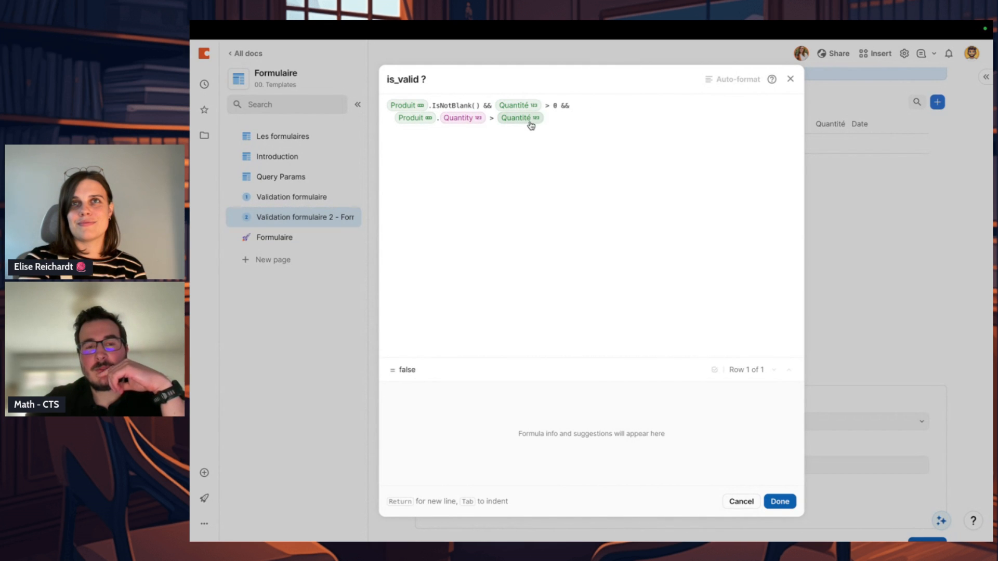
Step: Change the comparison between Produit.Quantity and Quantité to >= and save the is_valid ? formula
click(492, 119)
text(=)
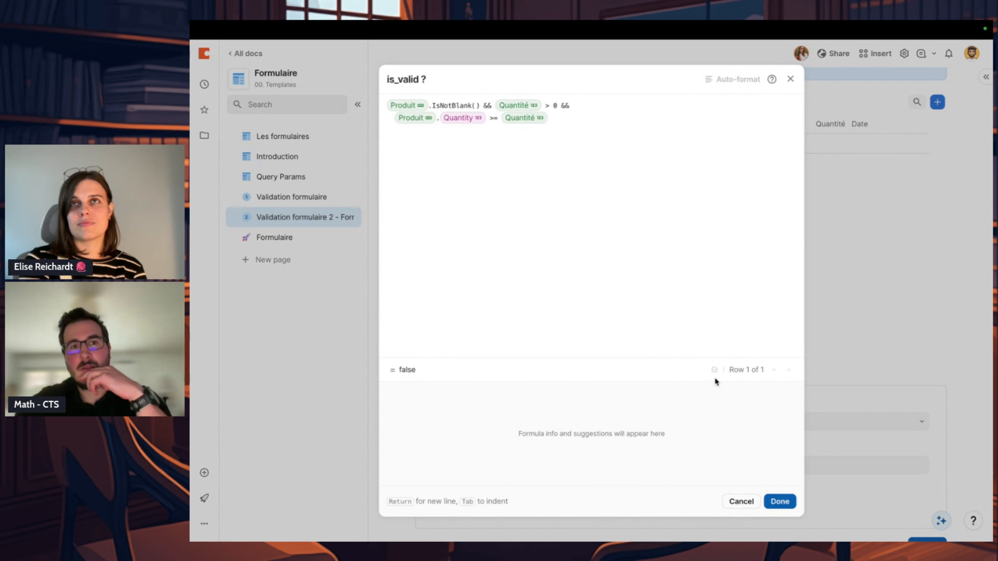
click(472, 119)
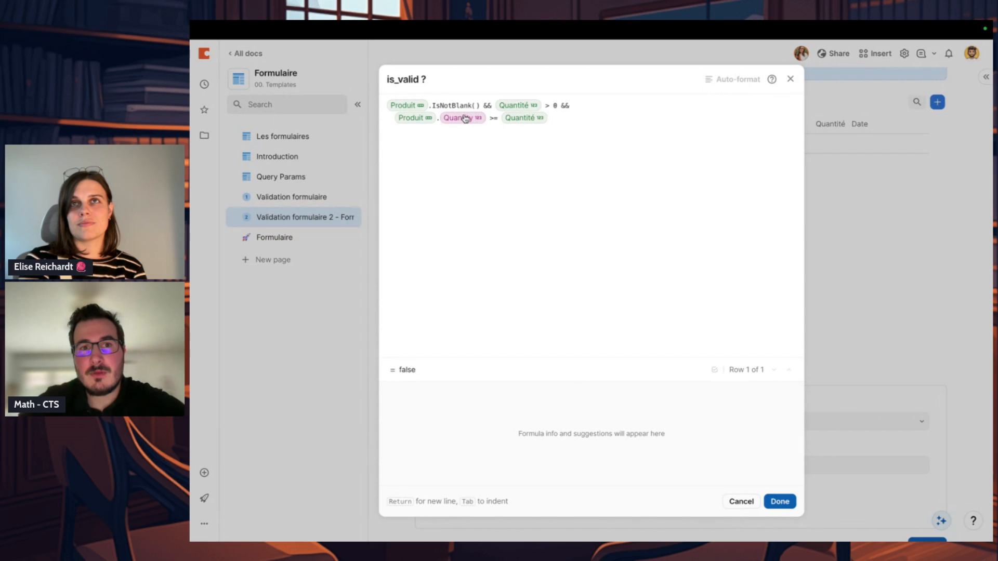
click(778, 502)
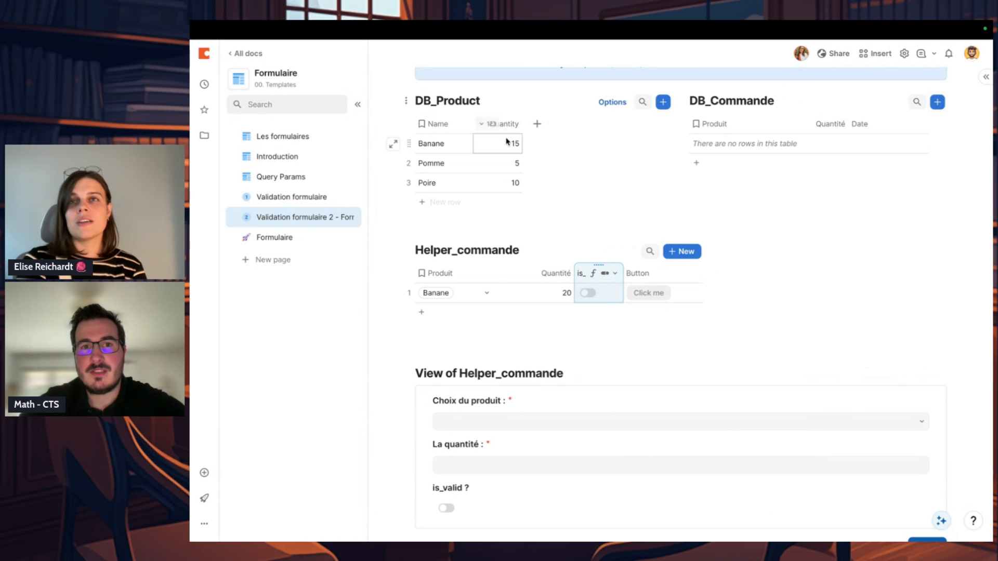
Step: Test the validation by setting the Banane row's quantity in Helper_commande to 15
click(551, 299)
text(15)
key(Return)
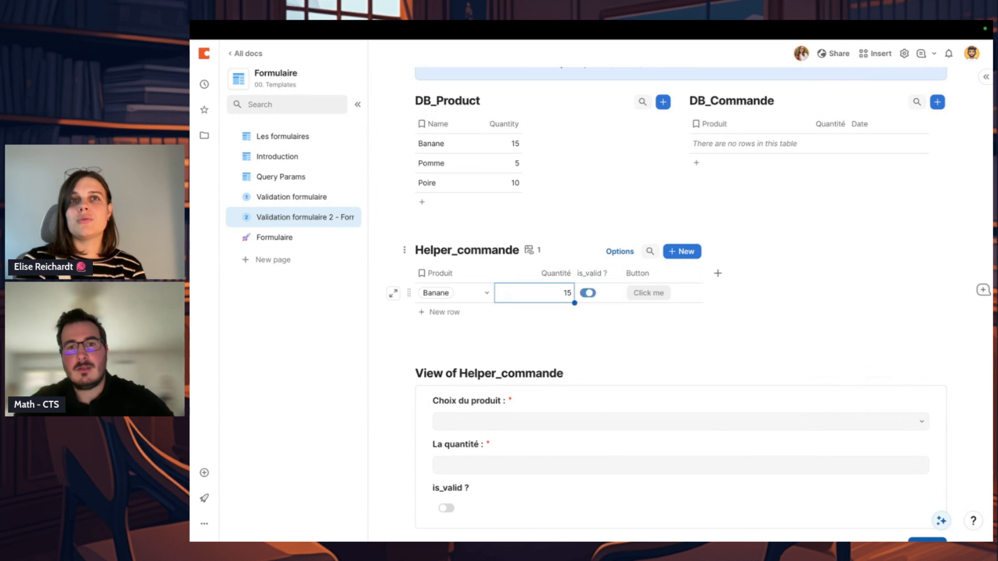
key(Return)
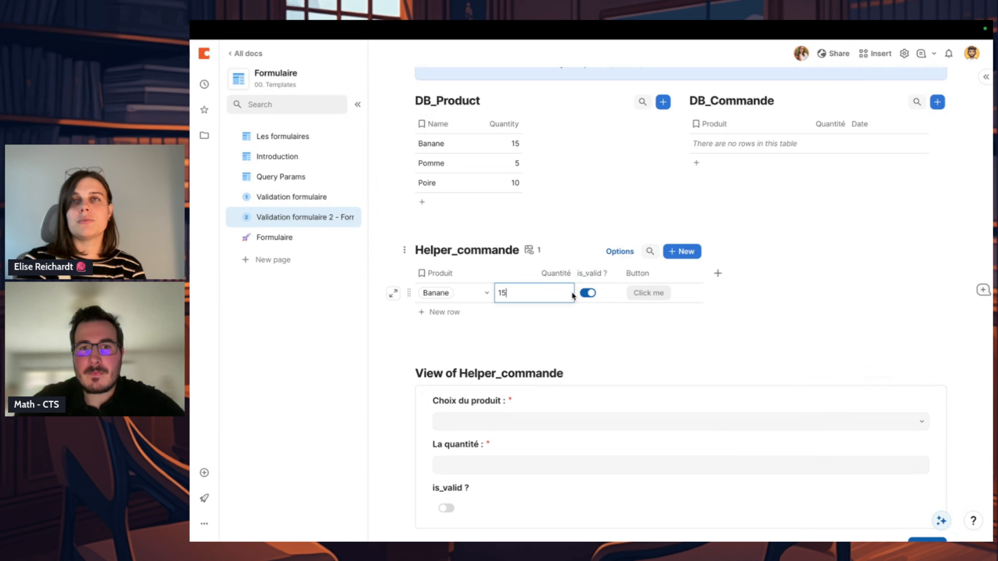
Step: Test the validation against the product stock by setting the Banane row's quantity in Helper_commande to 20
key(BackSpace)
key(BackSpace)
text(20)
key(Return)
click(505, 151)
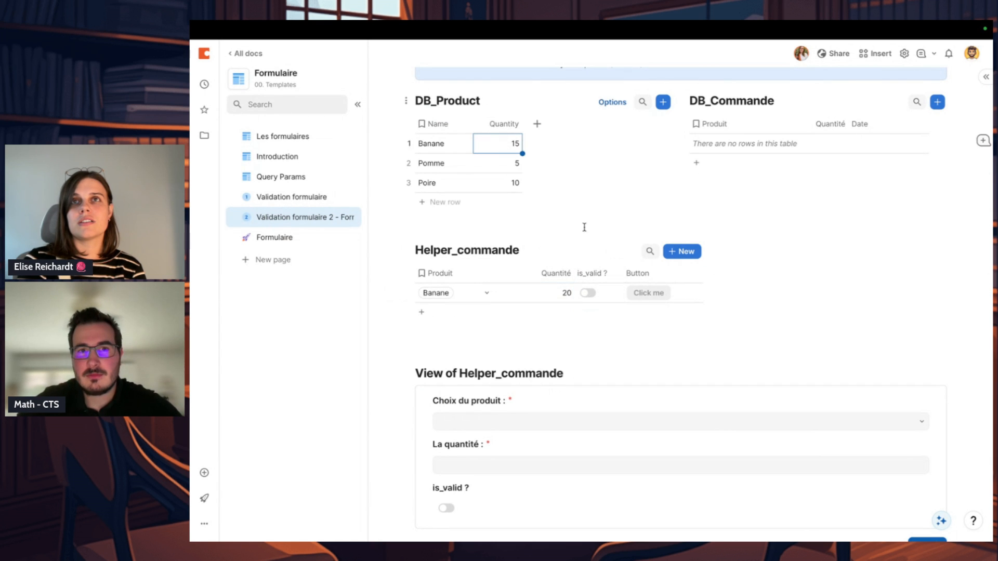
Step: Review the is_valid ? column formula in Helper_commande, including its Produit reference, and close it without changes
click(691, 274)
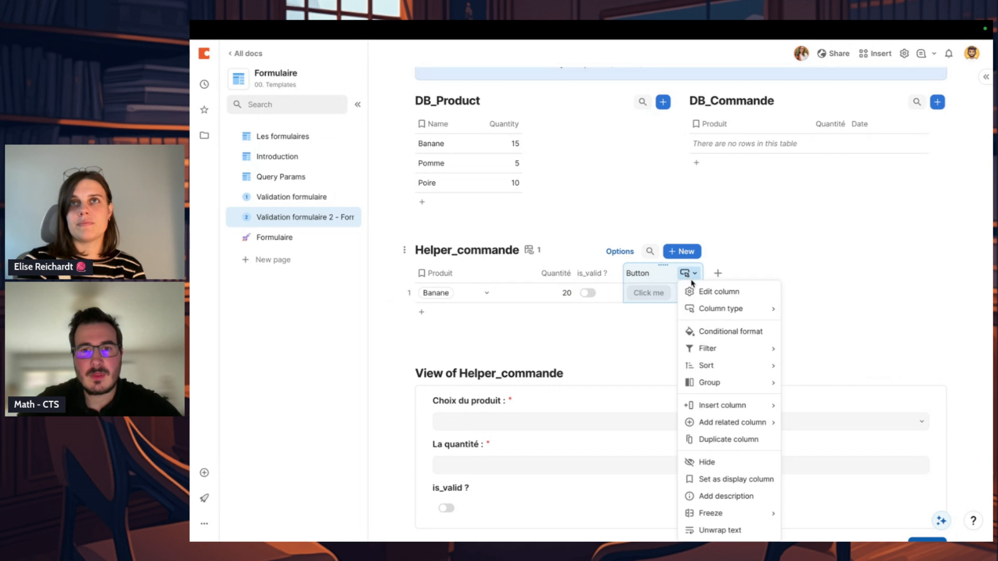
click(707, 290)
click(619, 274)
click(618, 274)
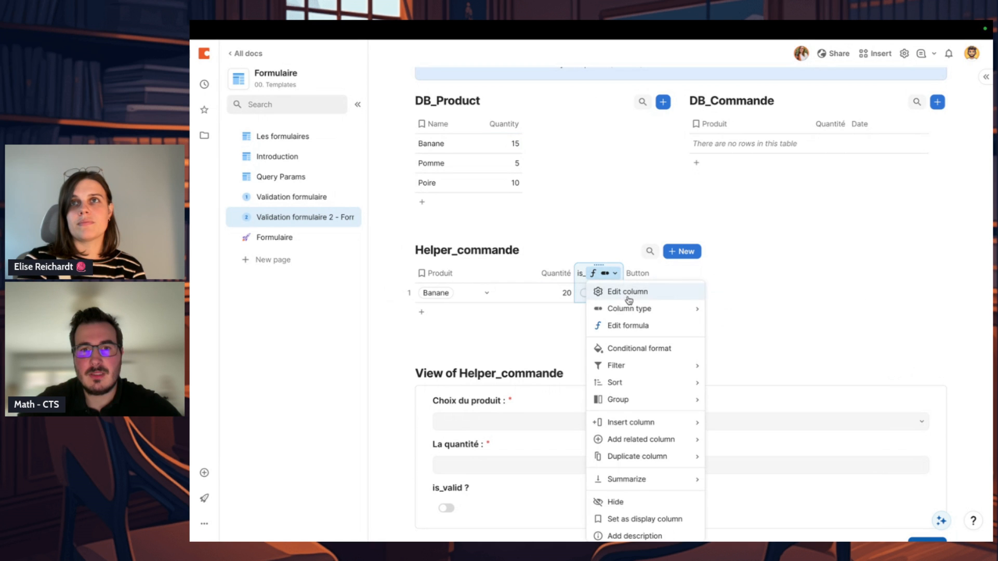
click(631, 323)
click(613, 327)
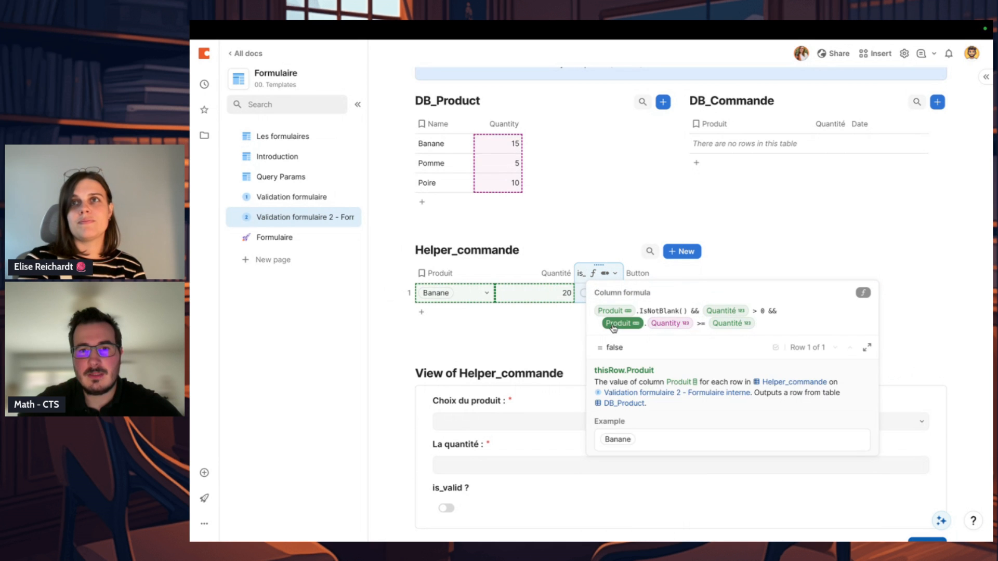
click(739, 270)
Step: Start the On click formula of the Button column in Helper_commande with a multi-line RunActions()
click(694, 279)
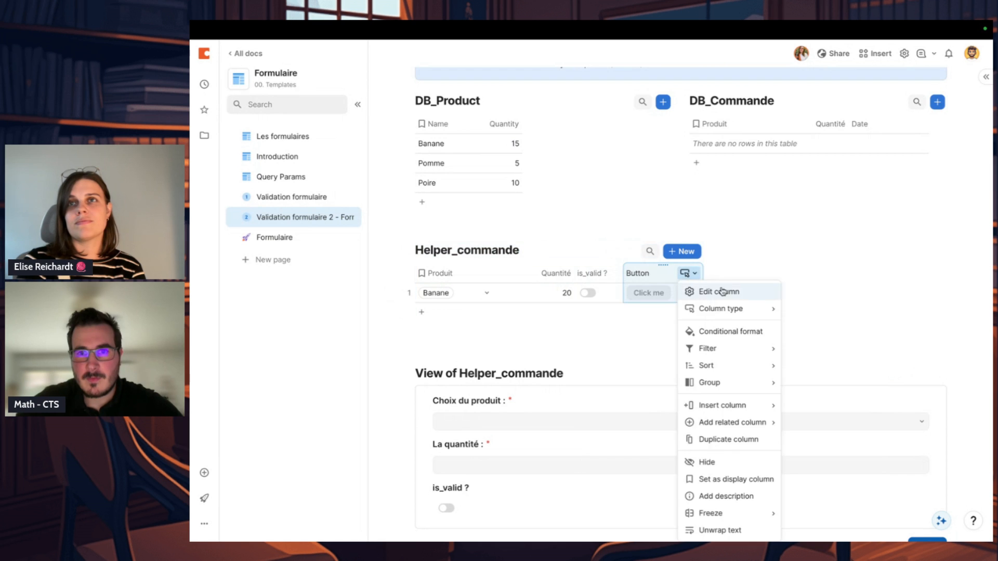
click(719, 290)
click(766, 379)
text(RunActions())
key(Tab)
key(Return)
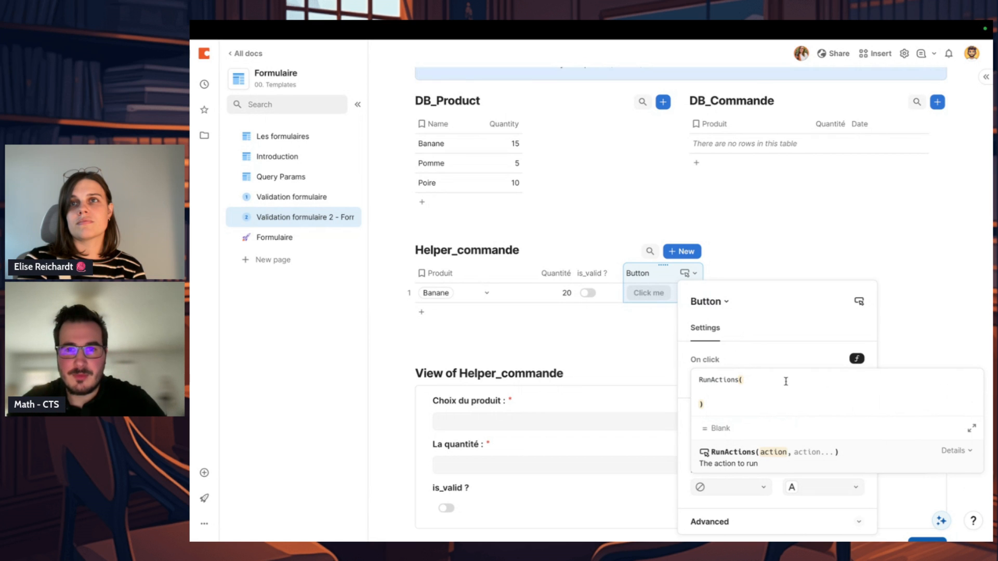
Step: Nest an AddRow action targeting the DB_Commande table inside RunActions
text(addrow(d)
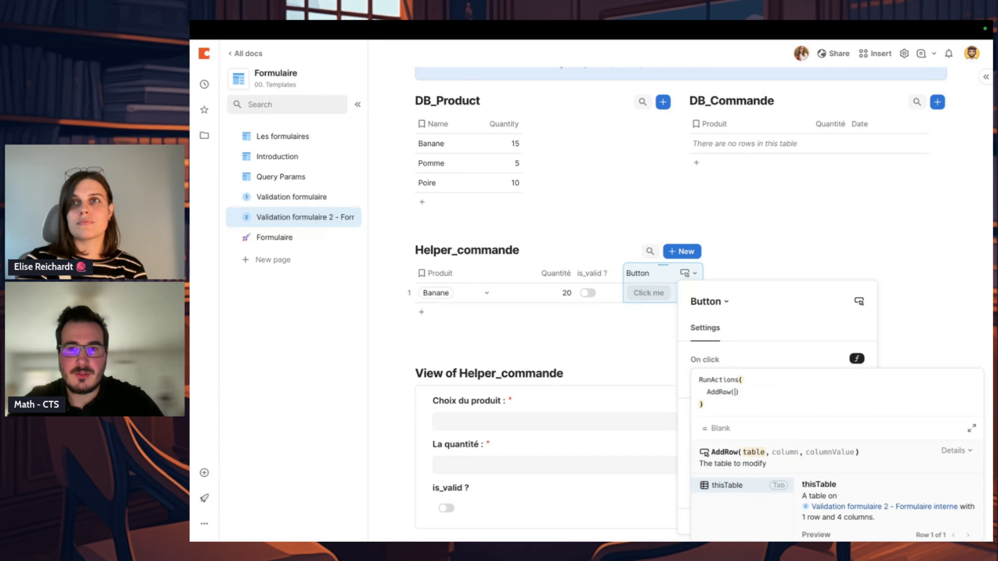
text(b.co)
key(Tab)
key(super+z)
key(super+z)
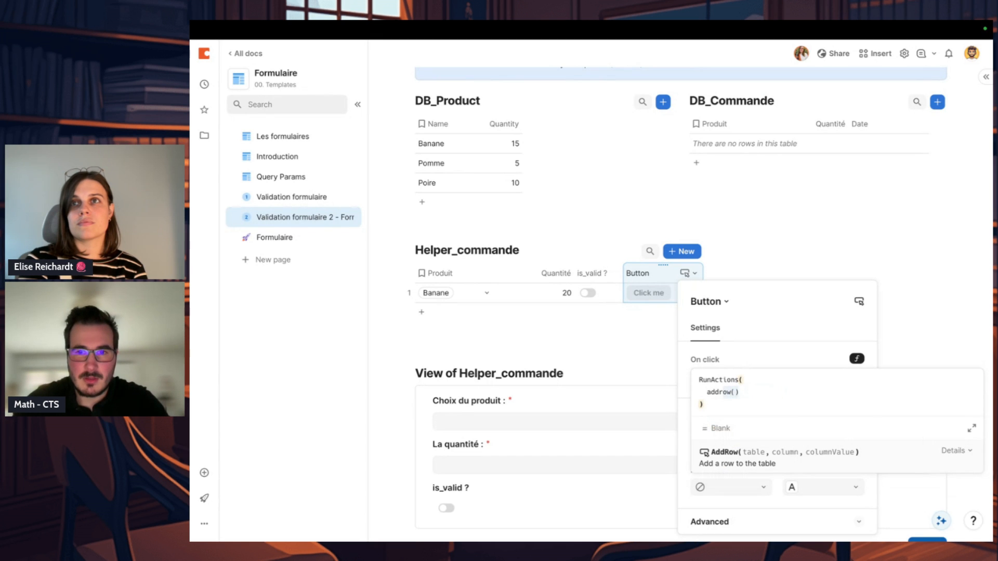
key(Tab)
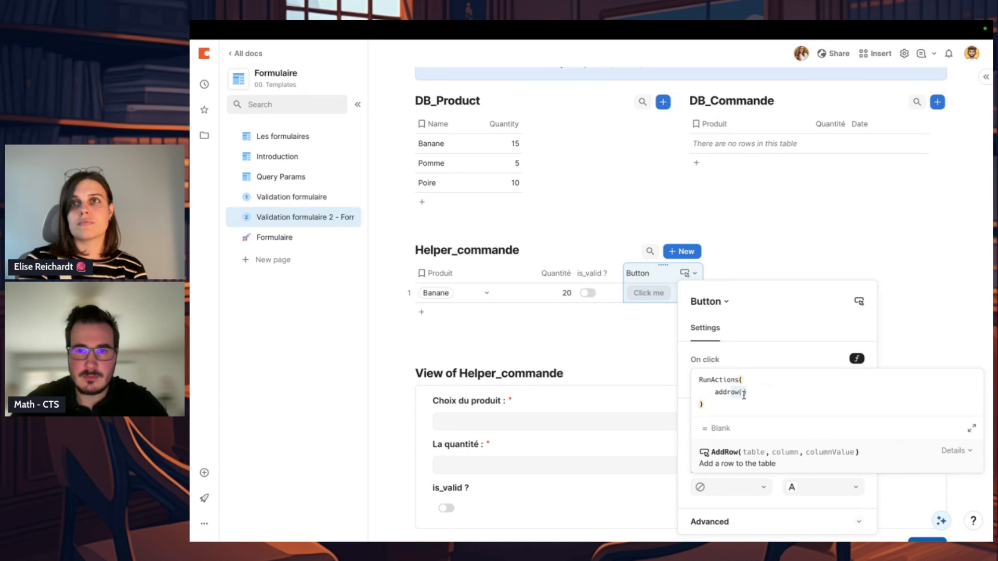
text(db_commande)
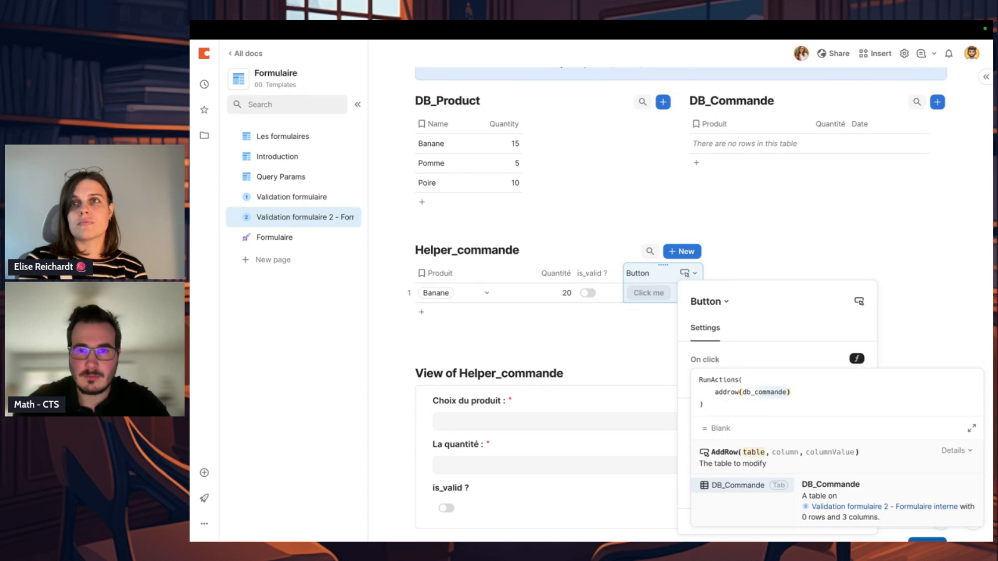
key(Tab)
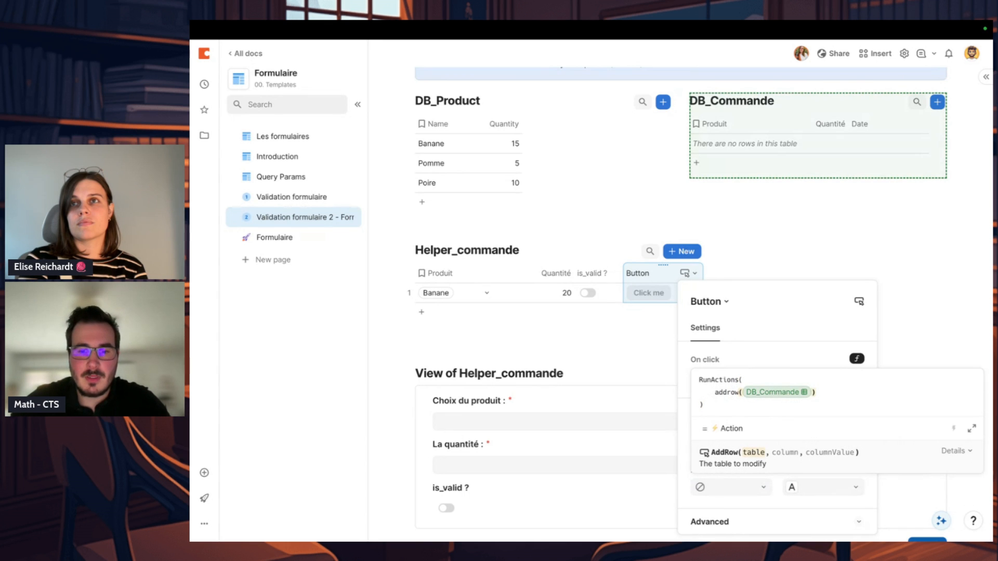
Step: Map DB_Commande.Produit to thisRow.Produit in the AddRow action
text(, Produit)
key(Tab)
text(,thisrow)
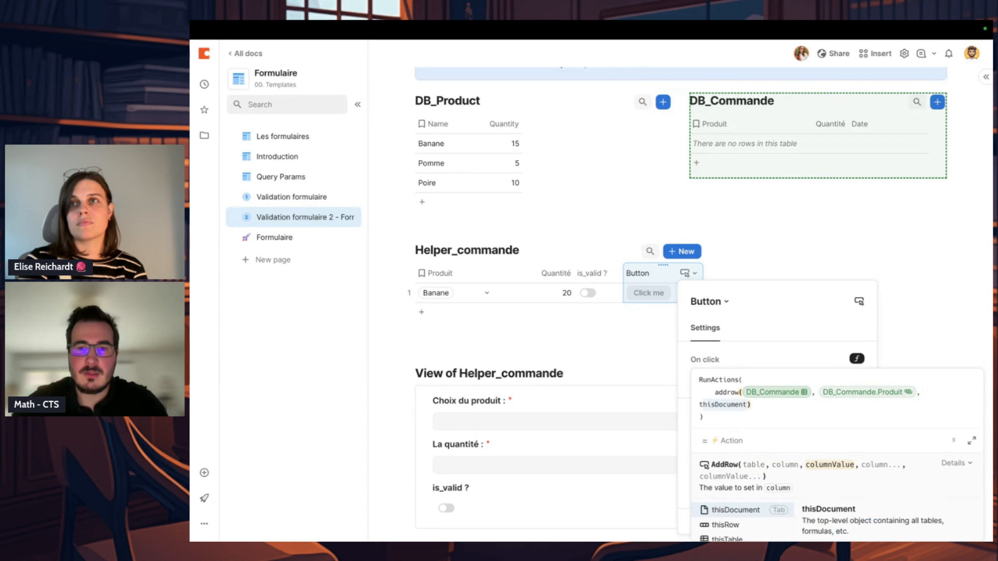
text(.Produi)
key(Tab)
Step: Add a second column pair to the AddRow action, mapping DB_Commande.Quantité to thisRow.Quantité
text(,)
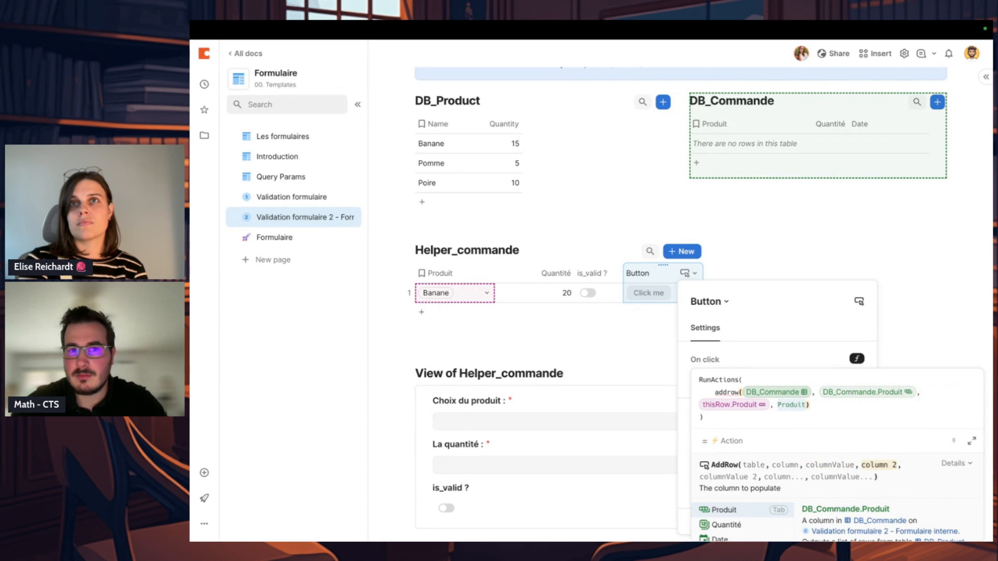
key(Down)
key(Tab)
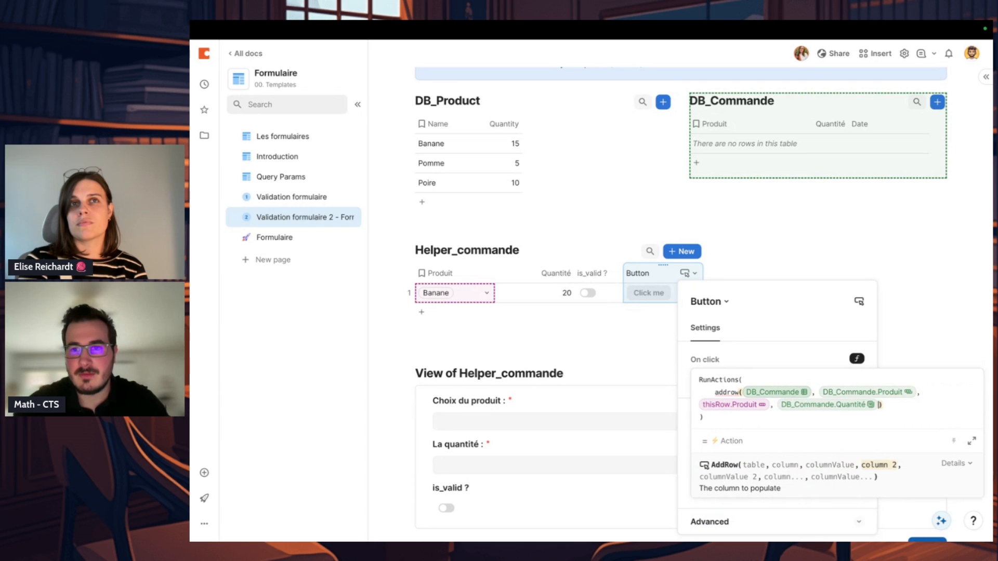
text(,thisrow.)
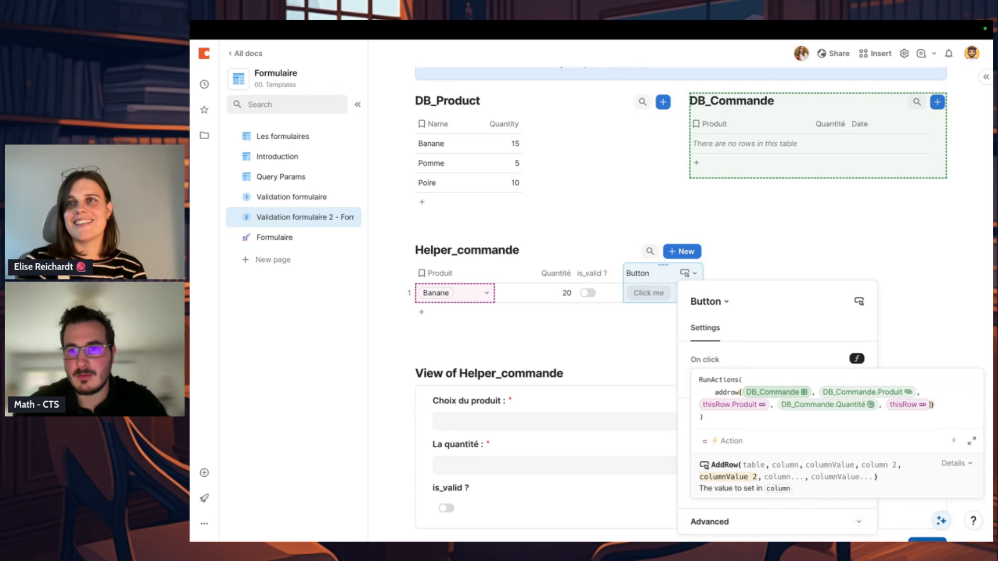
key(Down)
key(Tab)
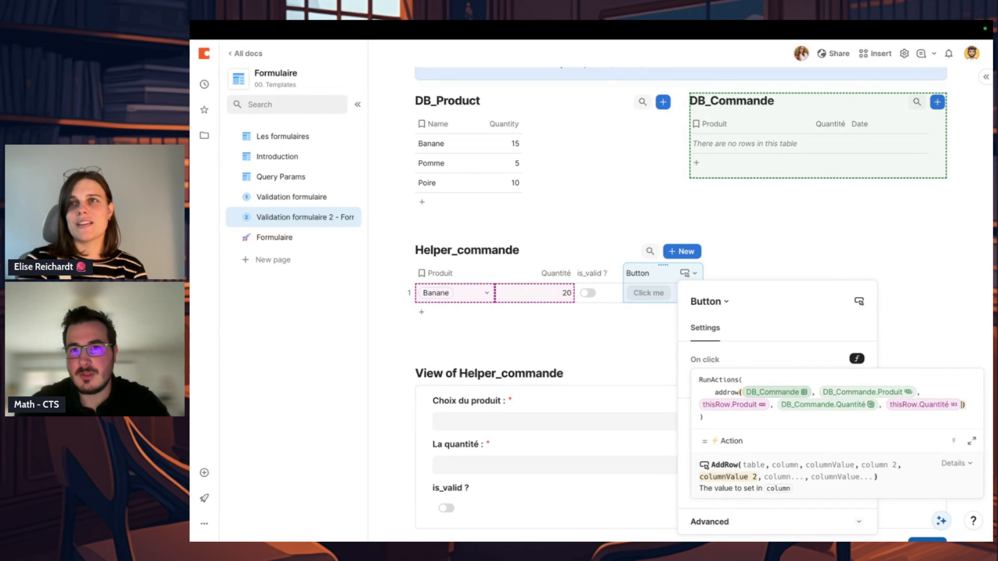
Step: Add DeleteRows(thisRow) as the second action of RunActions, after the AddRow action
text(,deleterows()
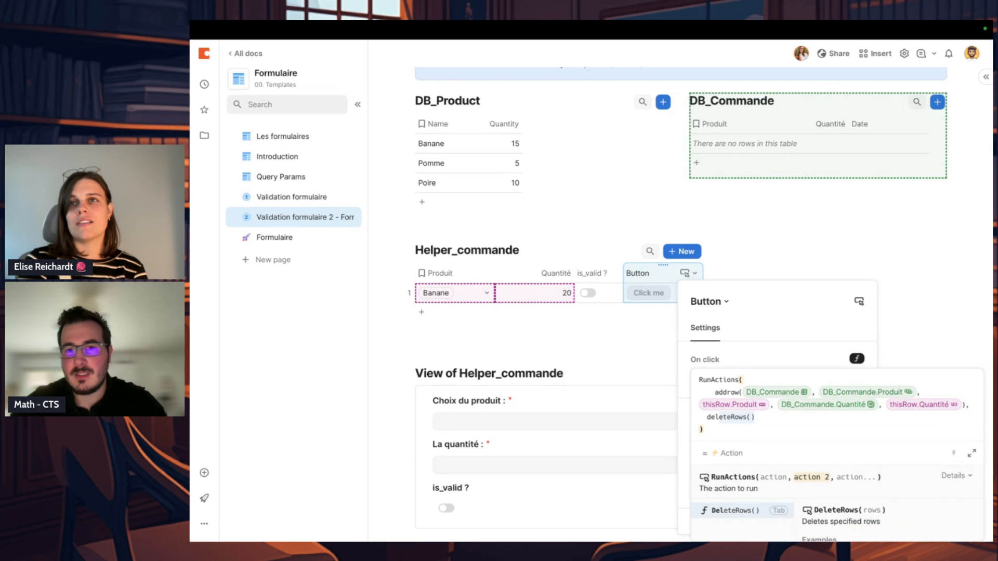
key(Tab)
text(thisRow)
key(Tab)
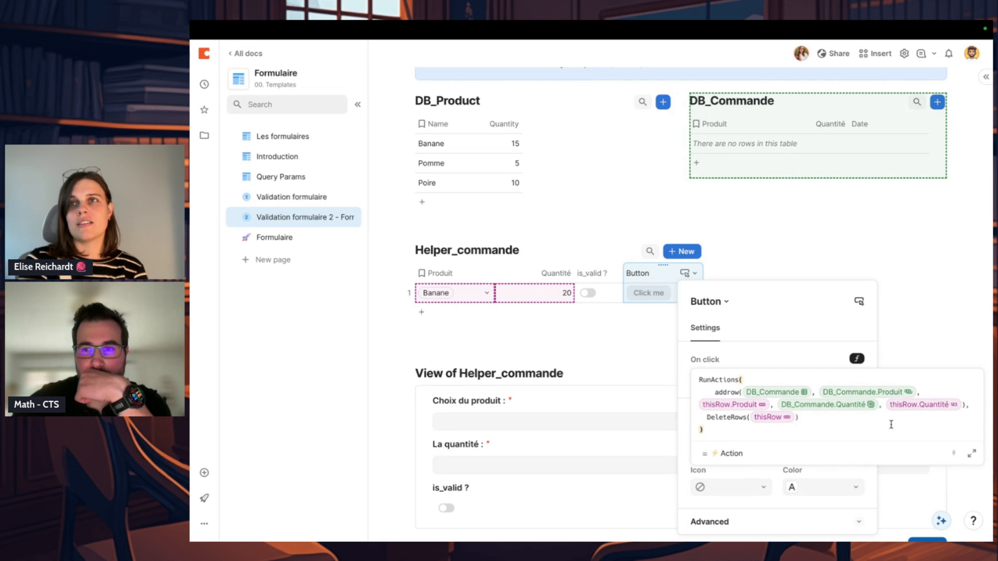
Step: Auto-format the button's formula in the expanded editor, check its DB_Commande reference, and save it
click(971, 453)
click(748, 80)
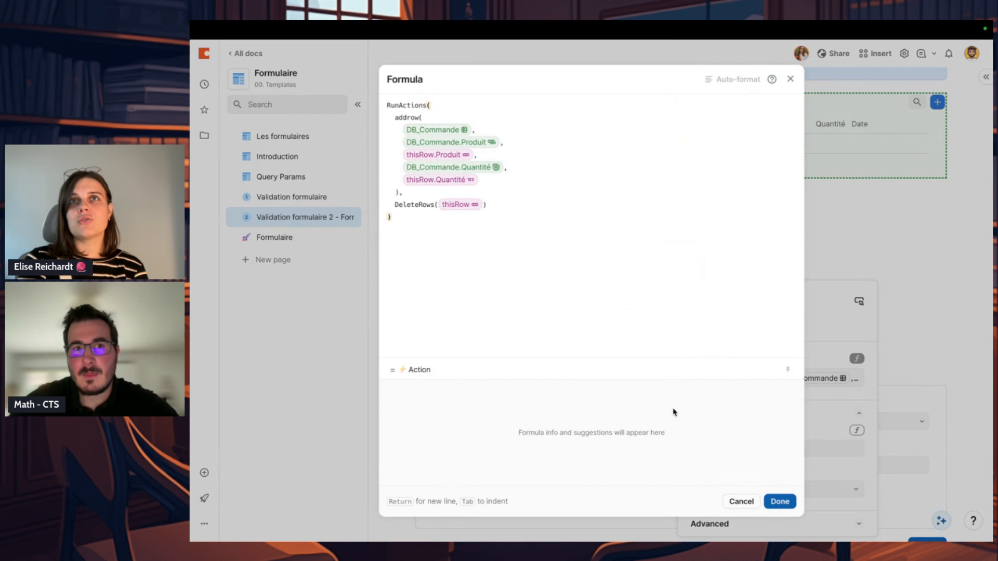
click(430, 134)
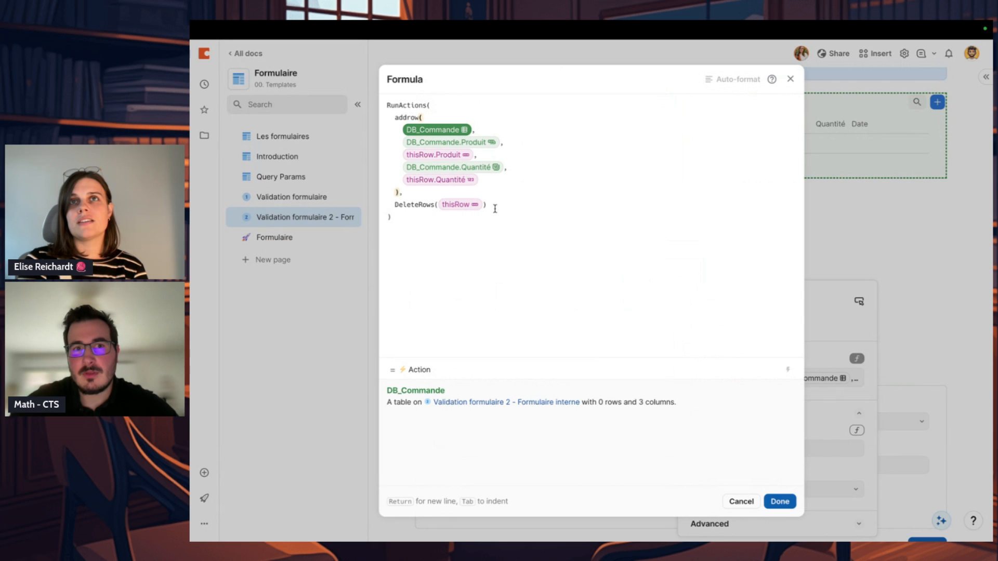
click(777, 502)
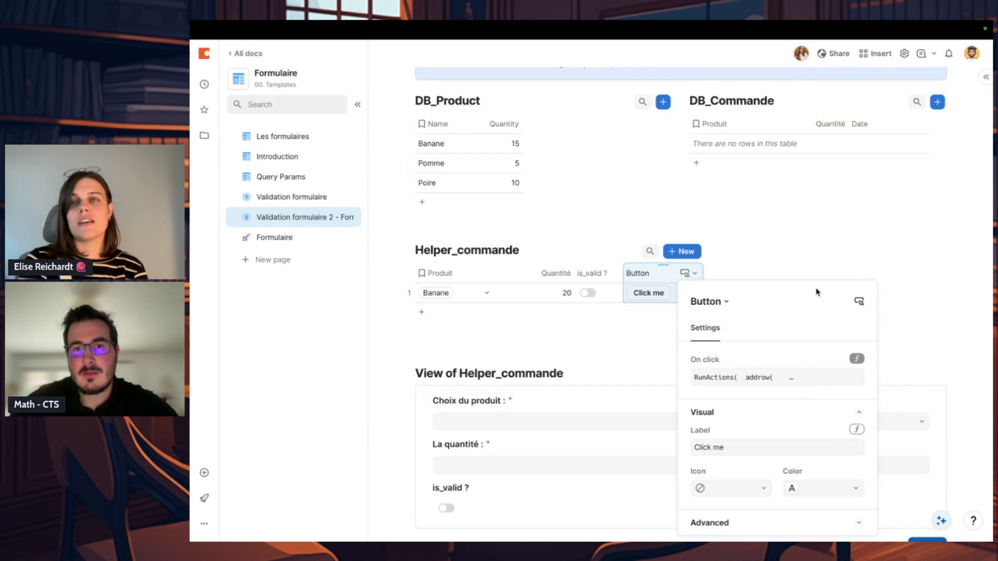
click(747, 270)
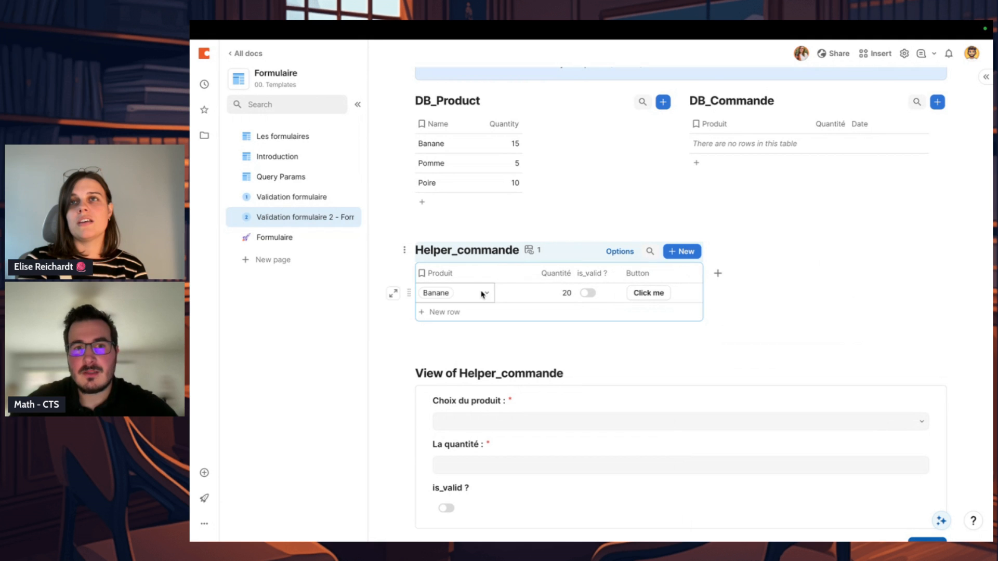
click(718, 145)
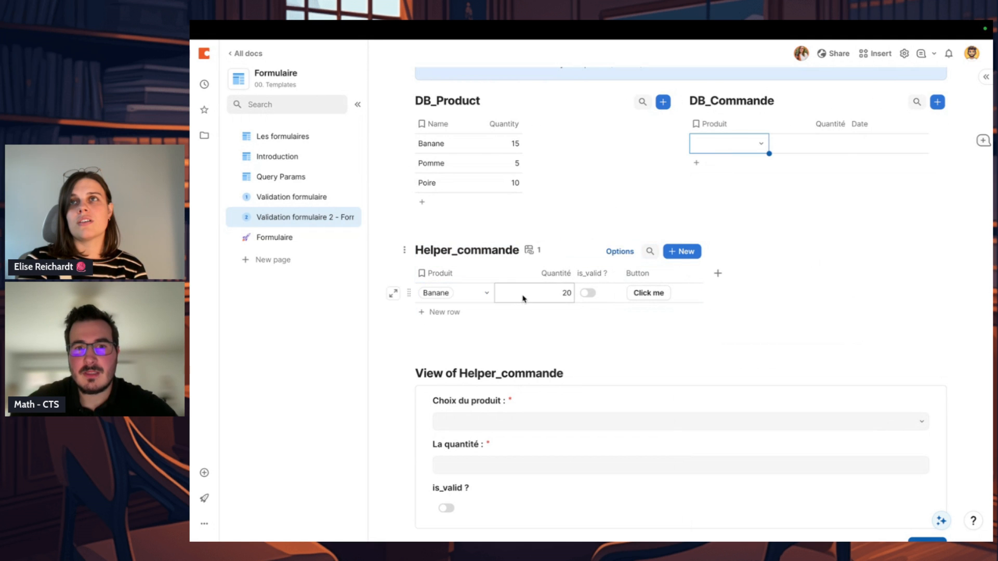
click(683, 144)
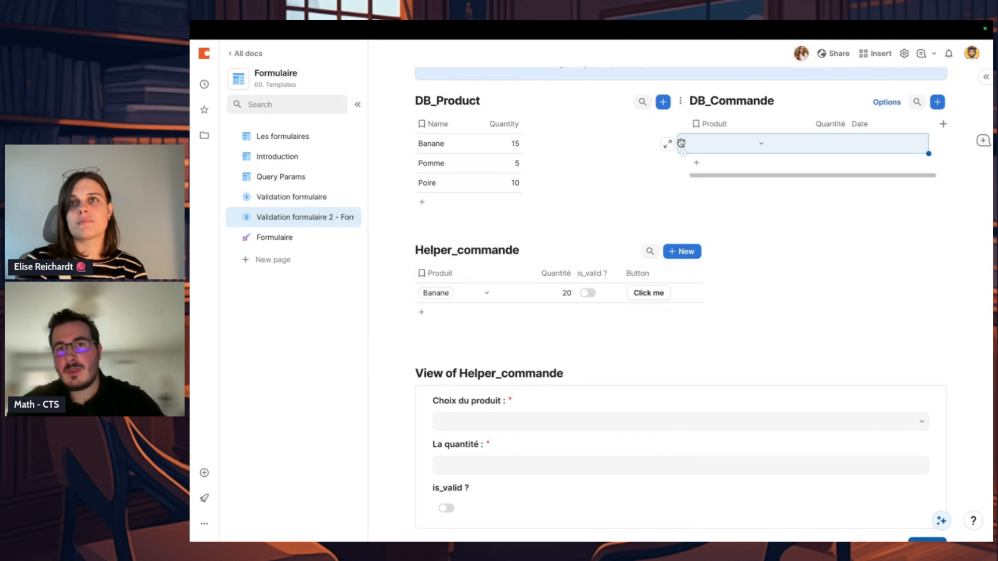
key(Delete)
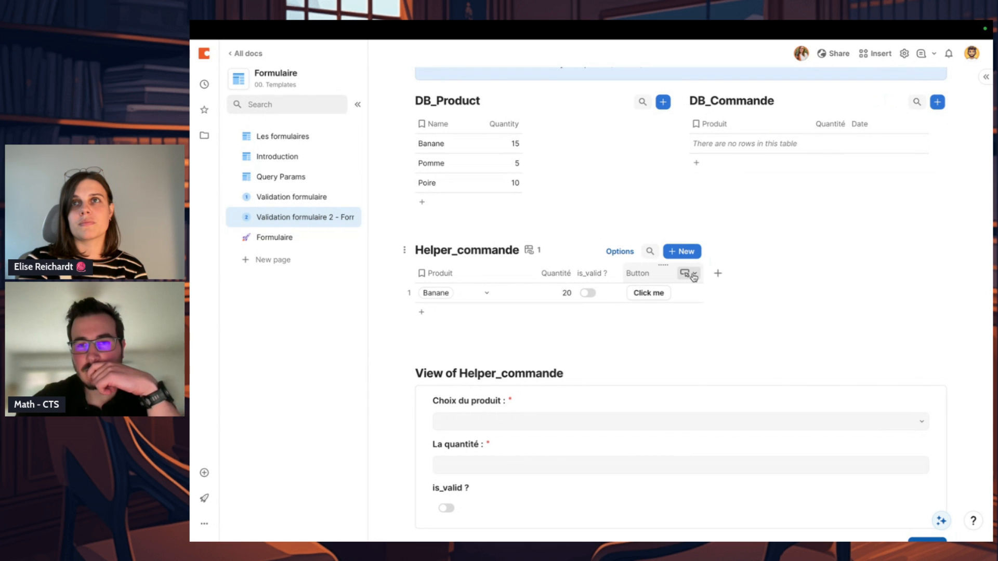
Step: Reopen the Button column's On click formula and add a comma and a new line after DeleteRows(thisRow) for a third action
click(694, 274)
click(700, 290)
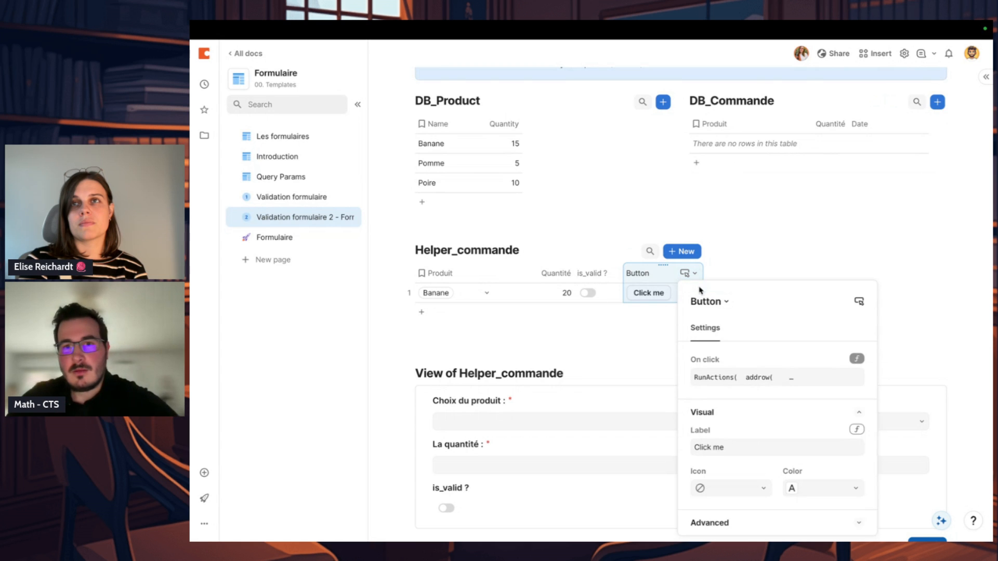
click(768, 375)
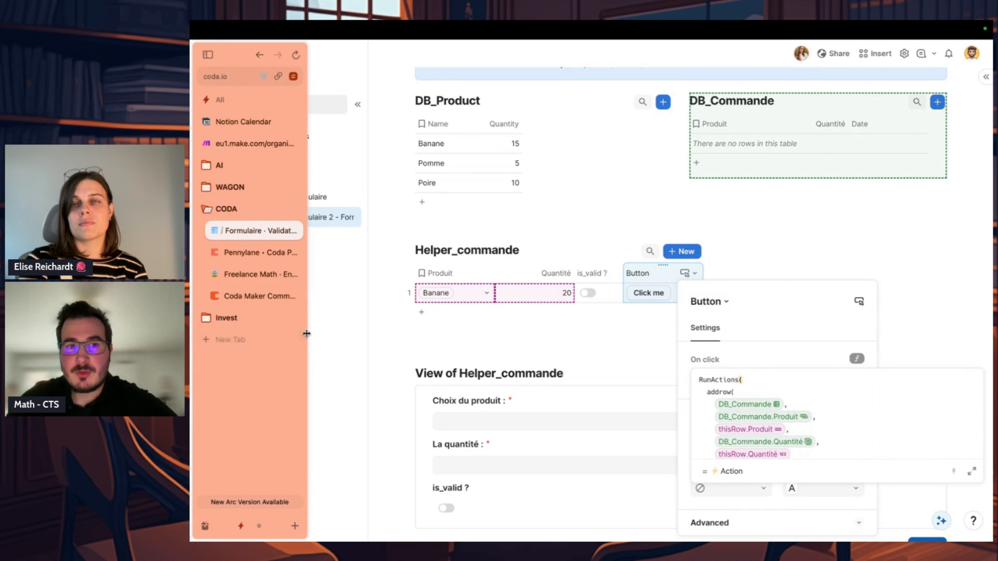
scroll(827, 437, down, 2)
click(826, 437)
text(,)
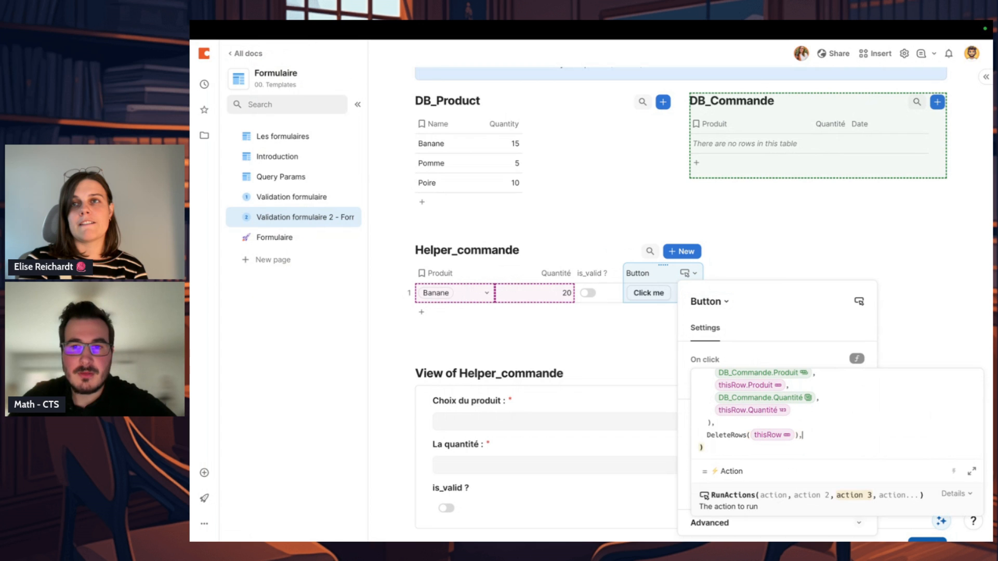
key(shift+Return)
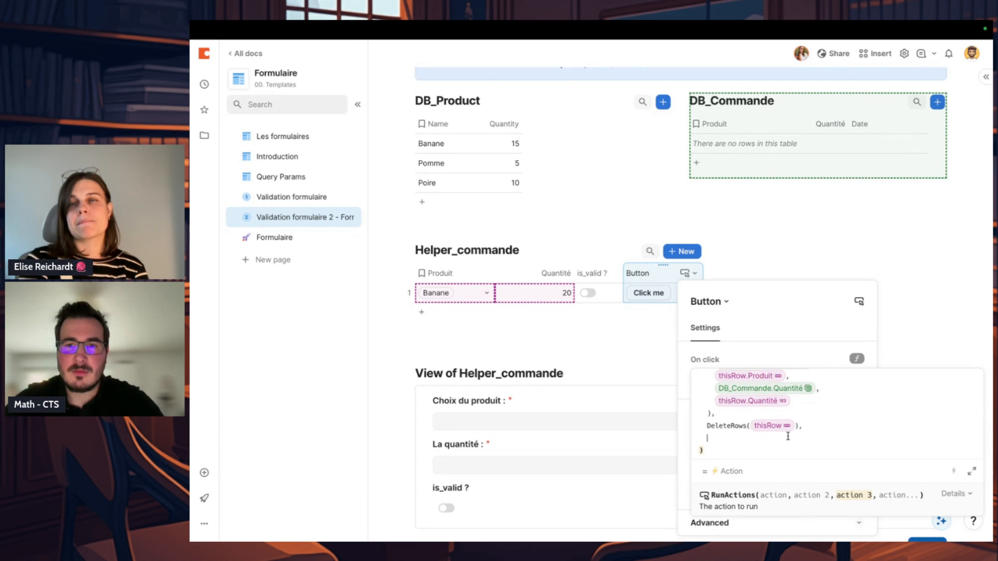
click(907, 314)
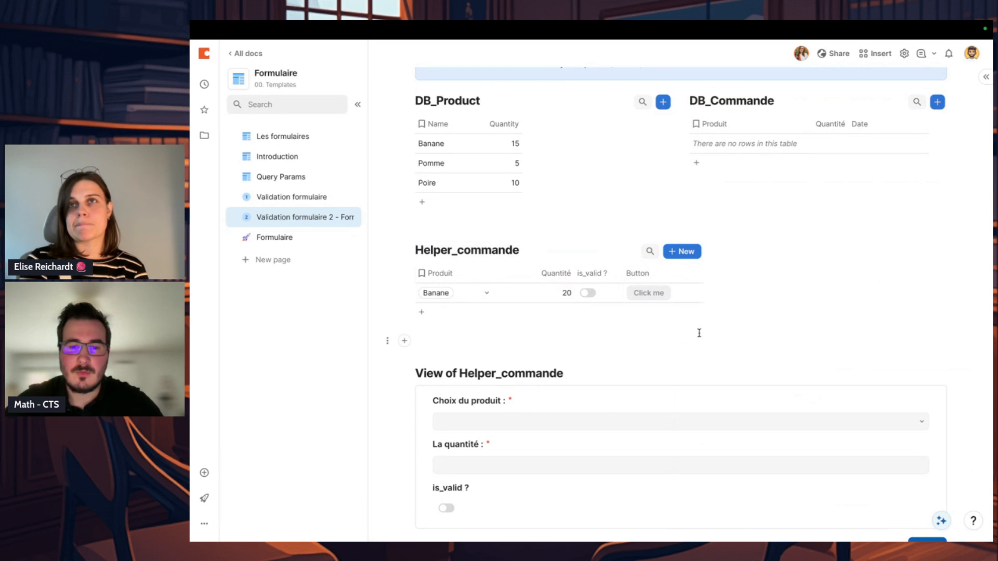
Step: Insert a new blank table between Helper_commande and its form view, and name it DB log
click(404, 341)
text(/table)
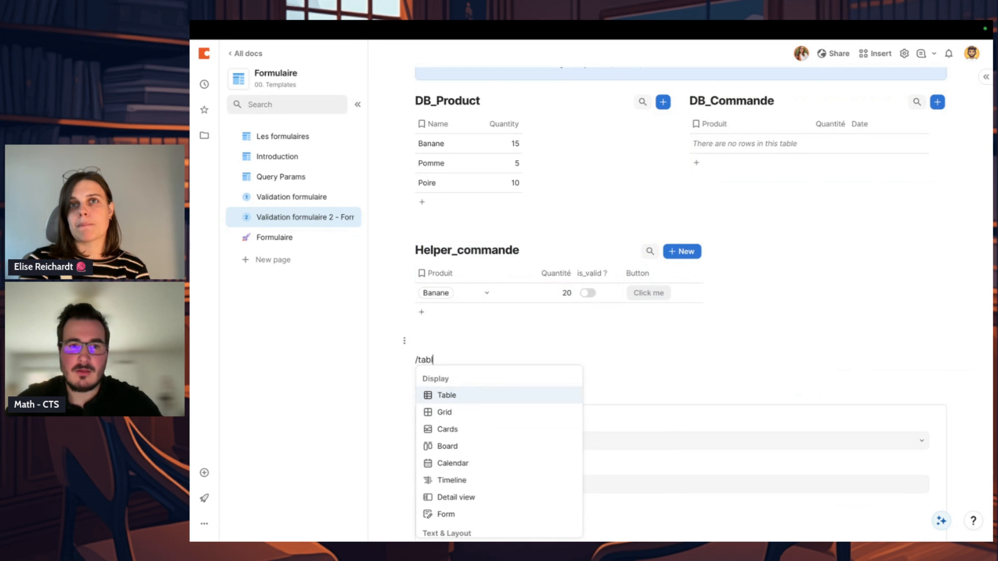
key(Return)
key(Return)
text(DB log)
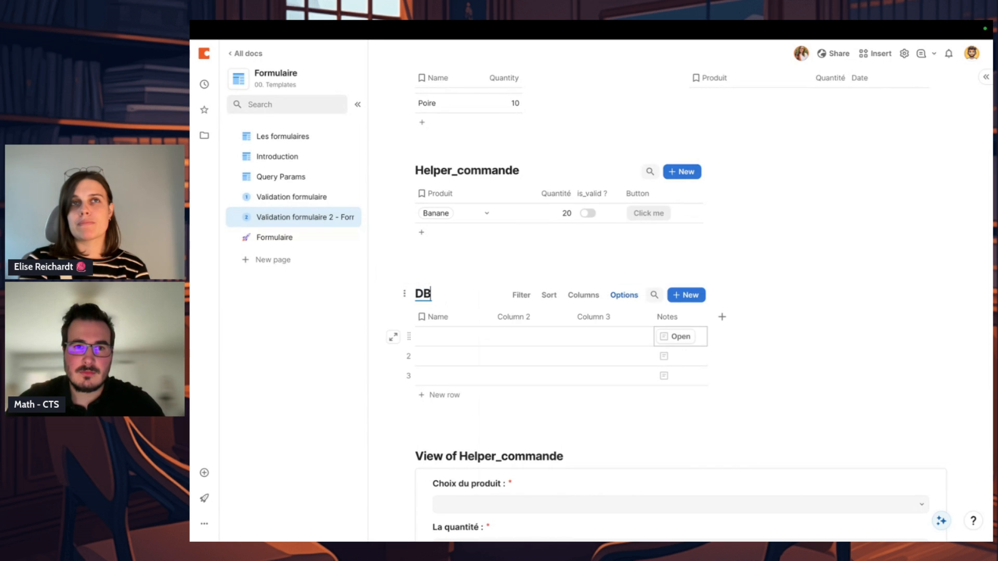
Step: Delete Column 3 and Column 2 from the DB log table
click(616, 323)
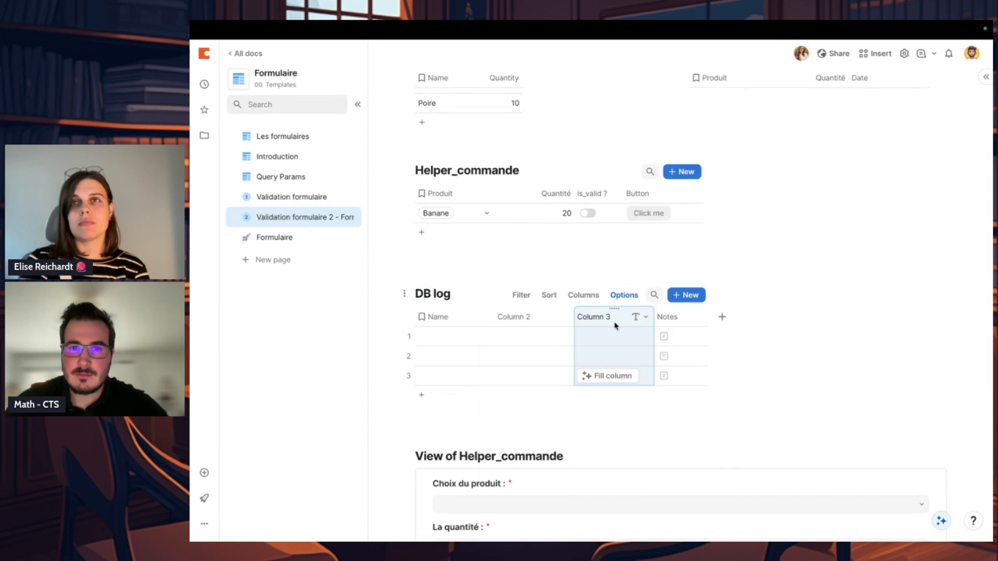
key(BackSpace)
key(BackSpace)
click(523, 320)
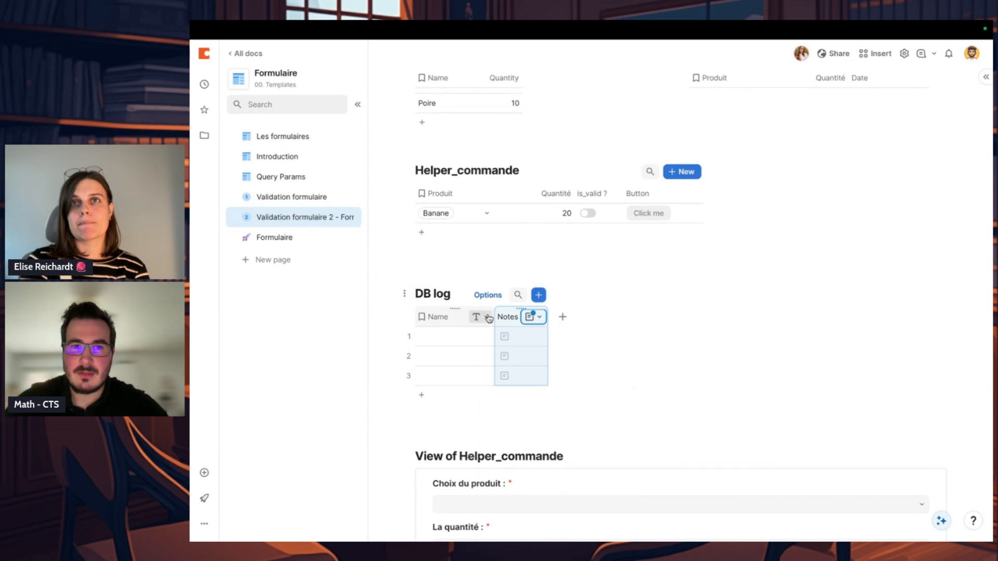
click(510, 320)
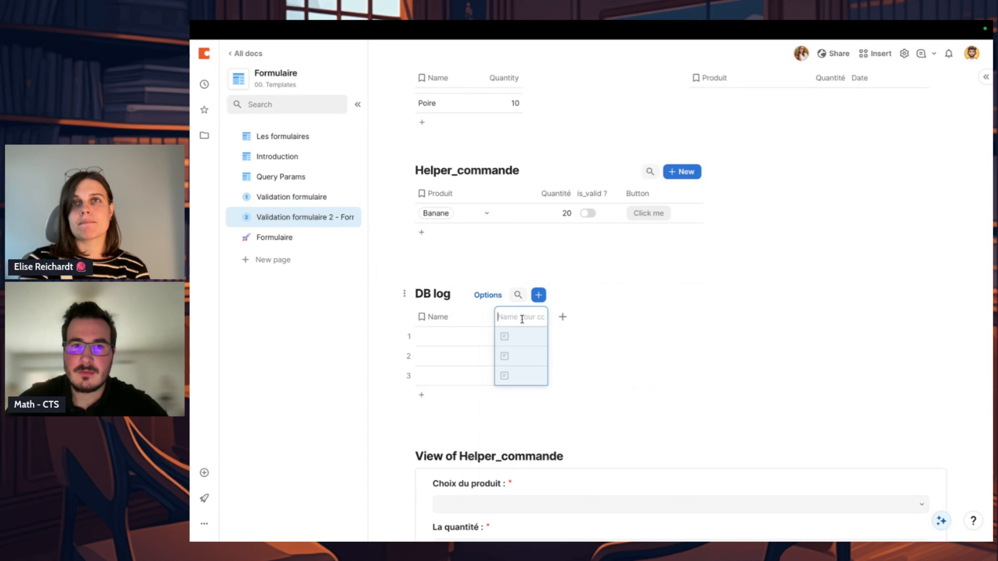
click(534, 356)
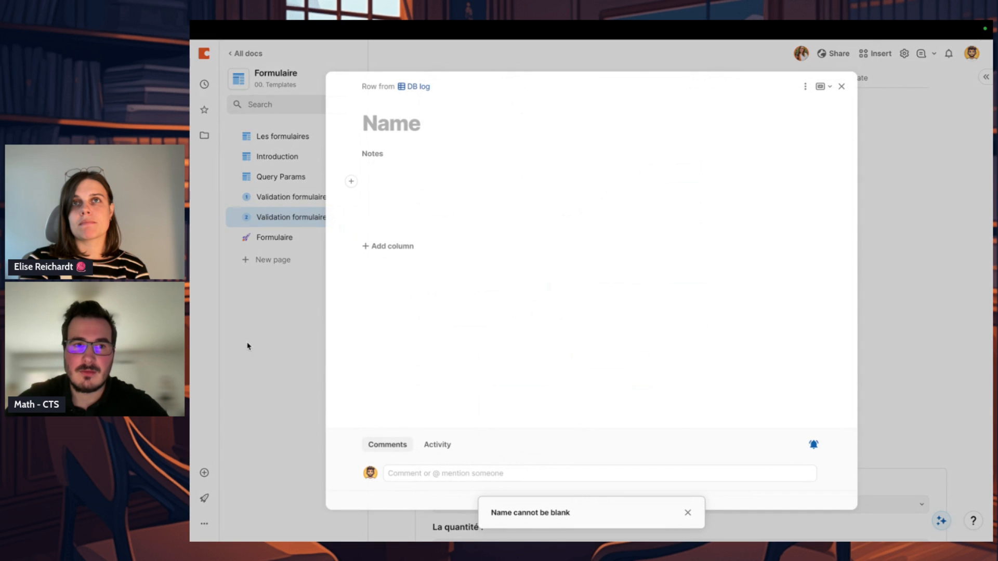
click(307, 328)
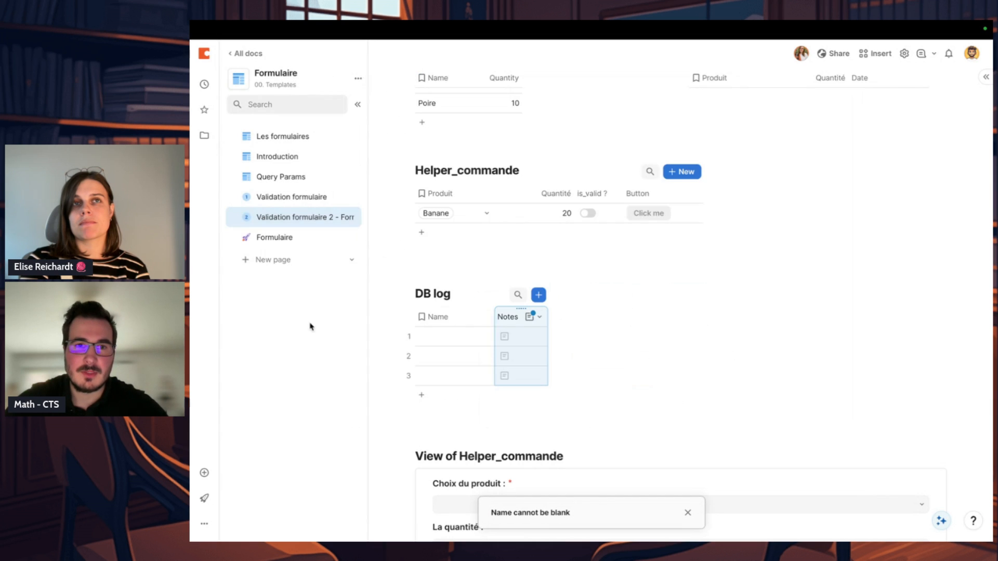
click(508, 318)
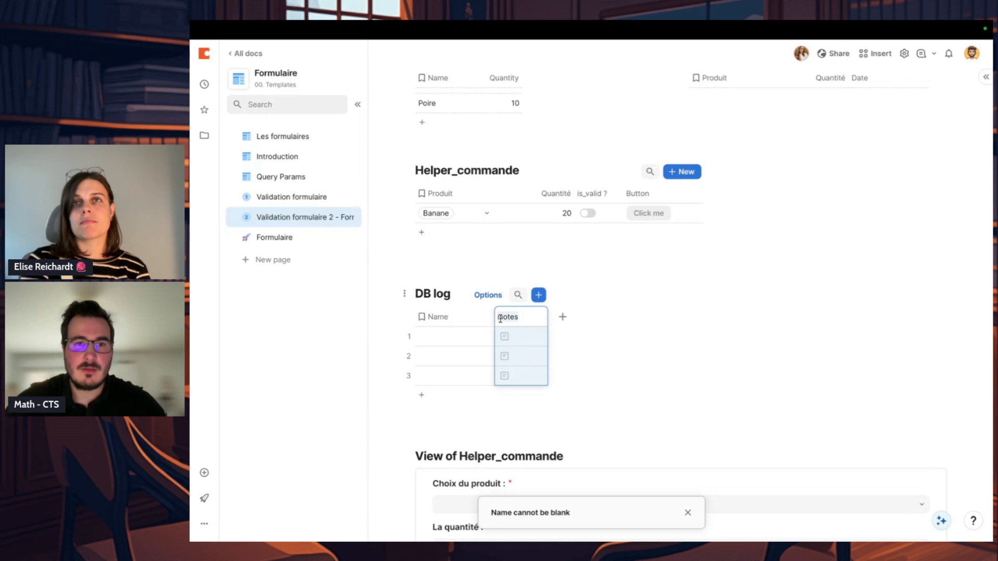
Step: Rename the Name column of DB log to content
click(465, 318)
double_click(445, 315)
text(content)
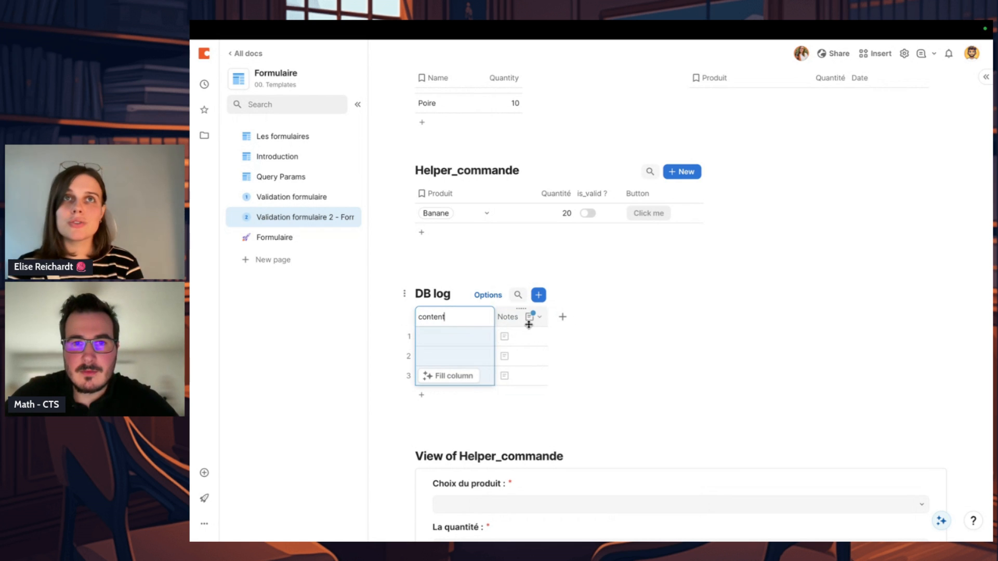
Step: Remove the Notes column from DB log and widen the content column
click(530, 317)
scroll(597, 526, down, 5)
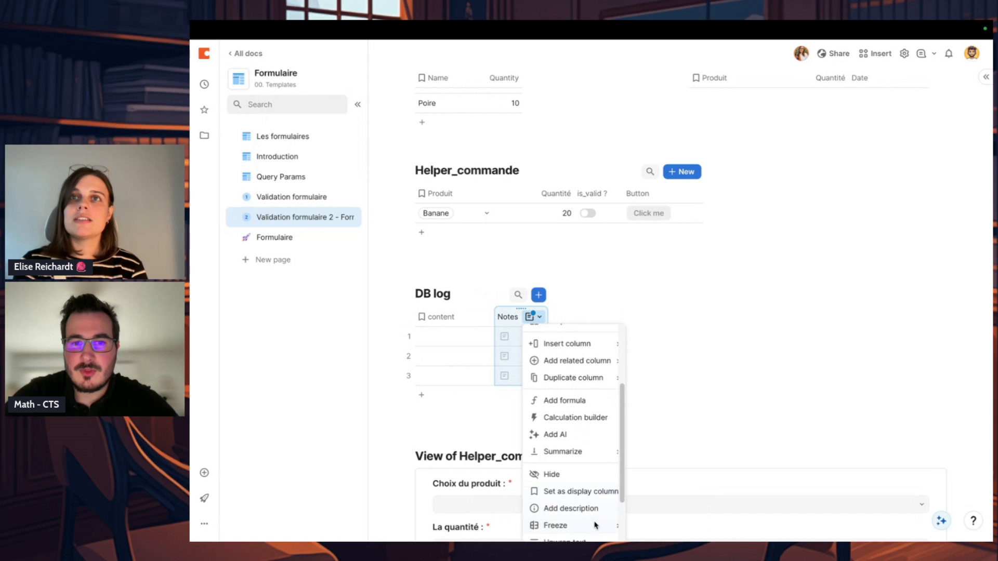
click(584, 497)
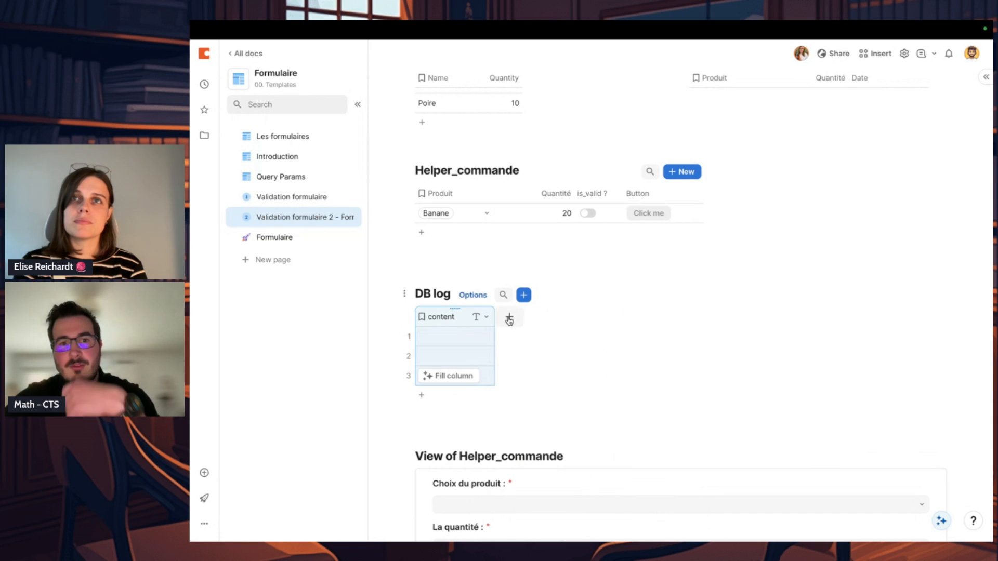
drag(492, 314, 531, 315)
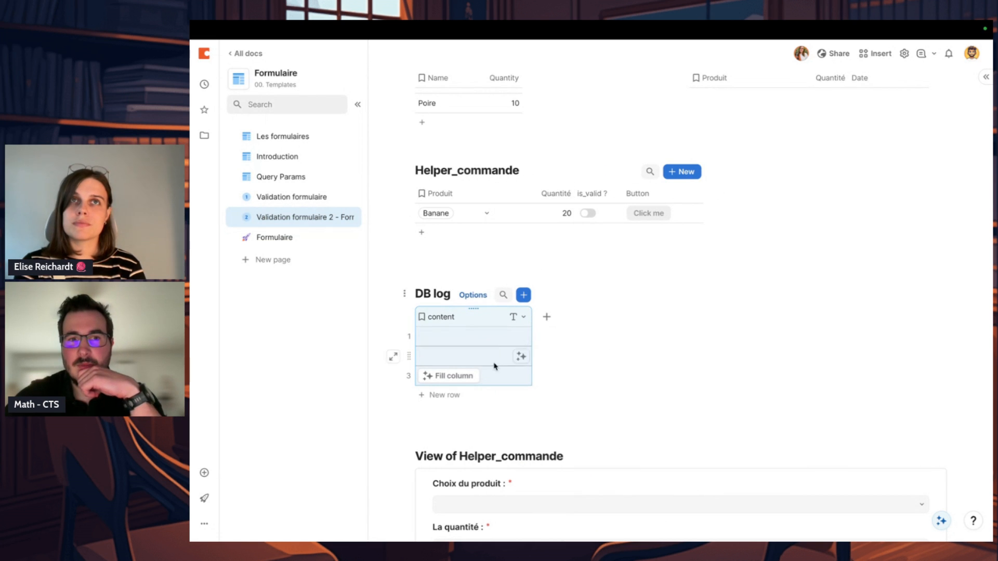
Step: Add a Created on property column to the DB log table
click(547, 317)
scroll(630, 456, down, 5)
mouse_move(633, 456)
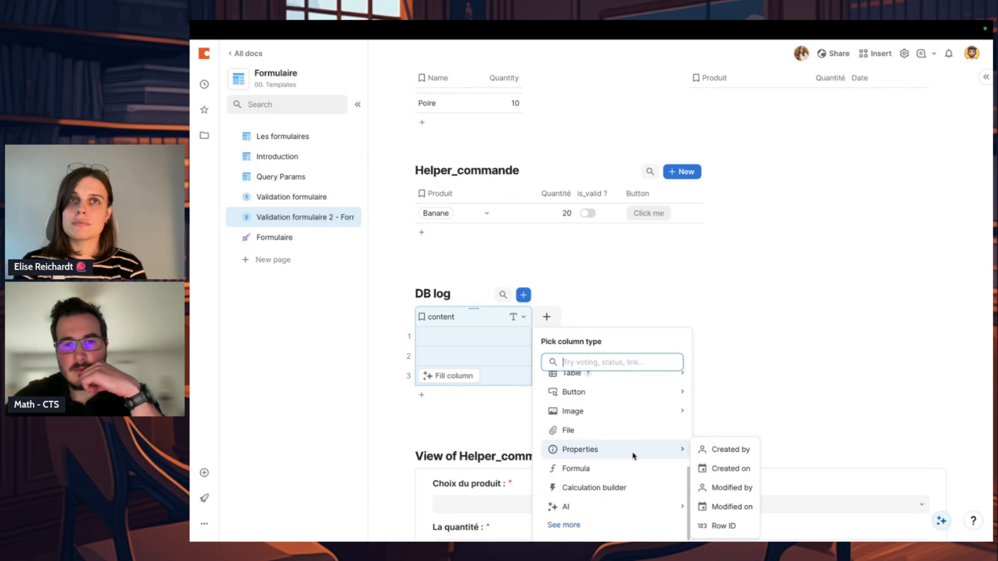
click(741, 470)
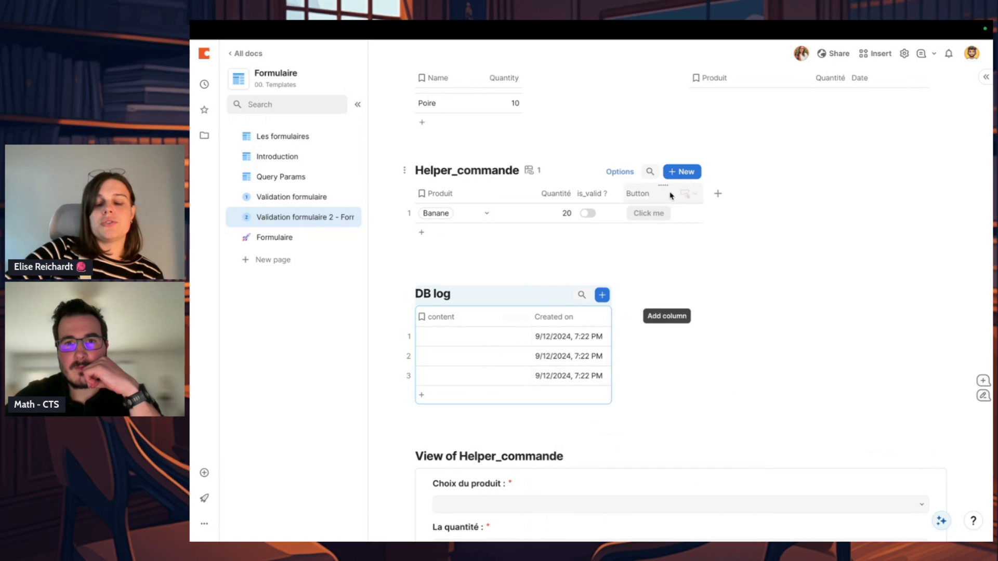
Step: In the On click formula of Helper_commande's Button column, add AddRow(DB log) as the third action after DeleteRows(thisRow)
click(687, 193)
click(701, 212)
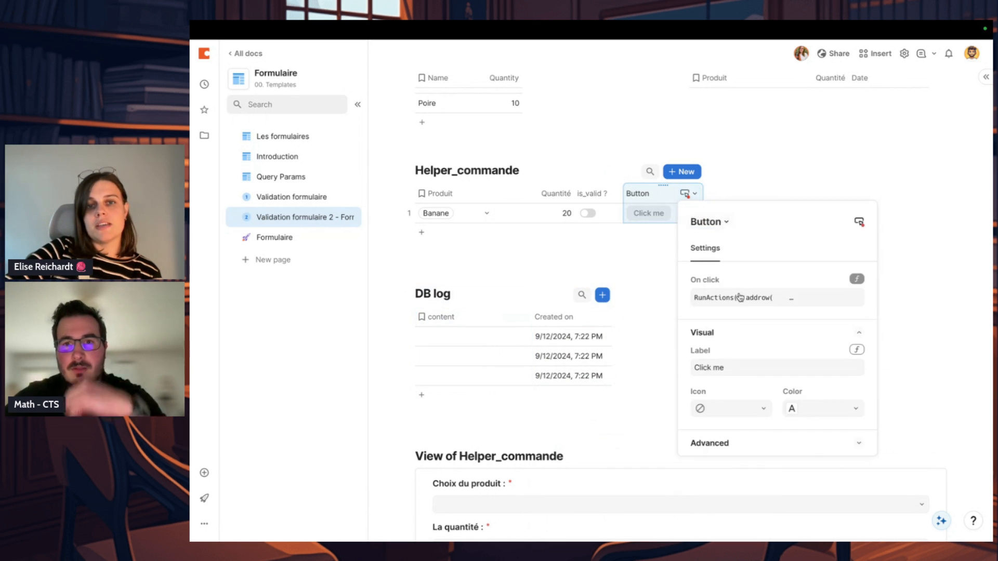
click(841, 295)
scroll(916, 387, down, 2)
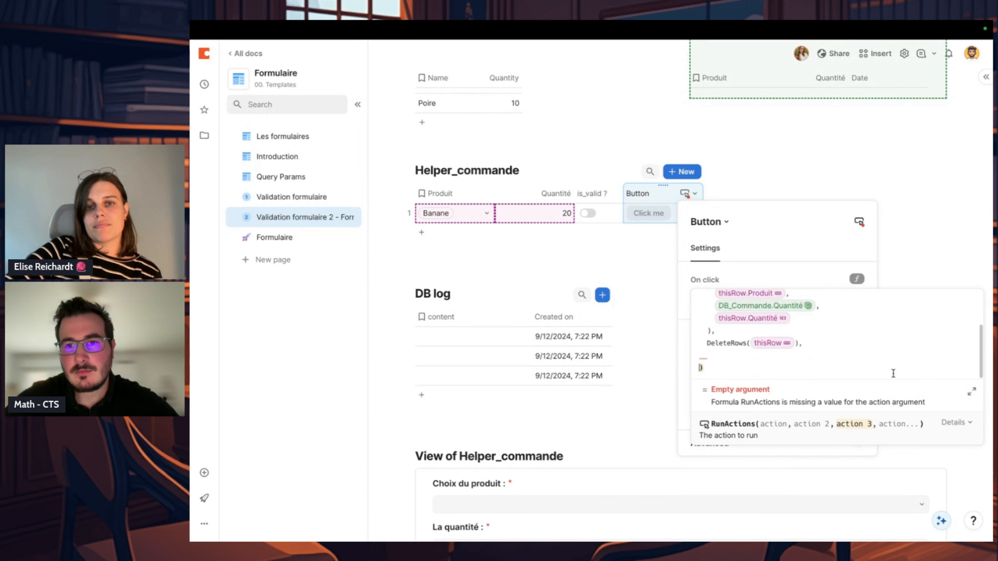
click(821, 354)
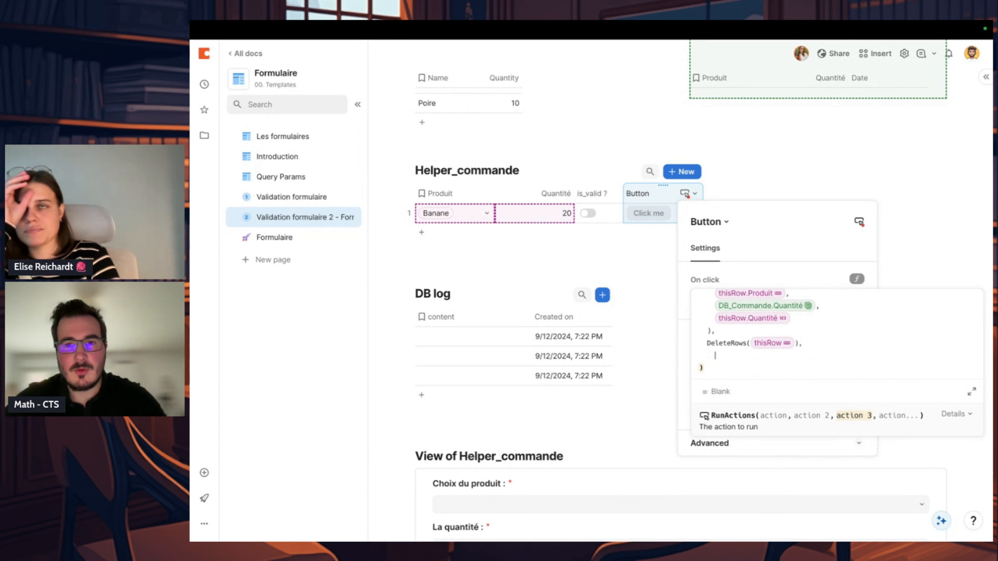
text(addrow()
key(Tab)
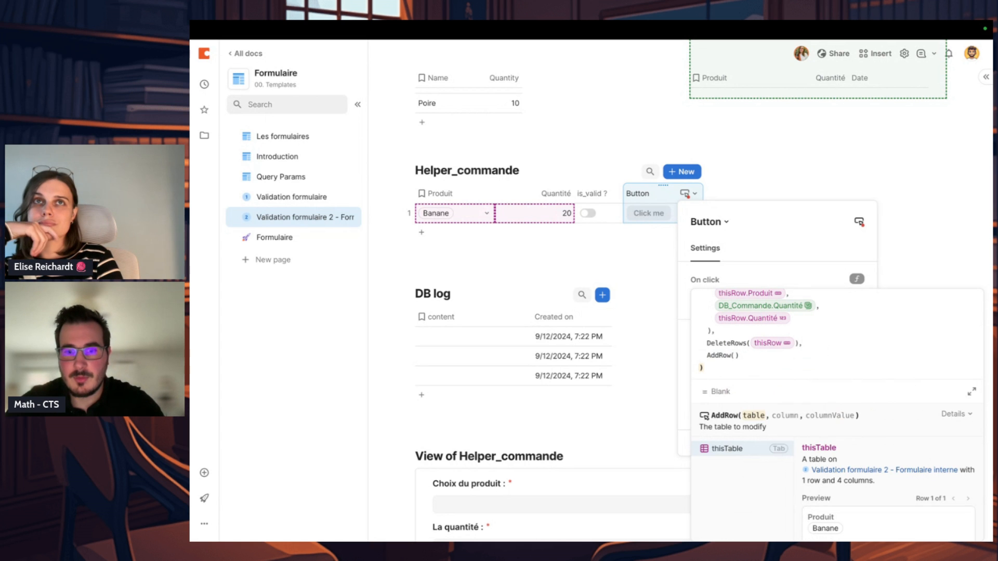
text(db log)
key(Tab)
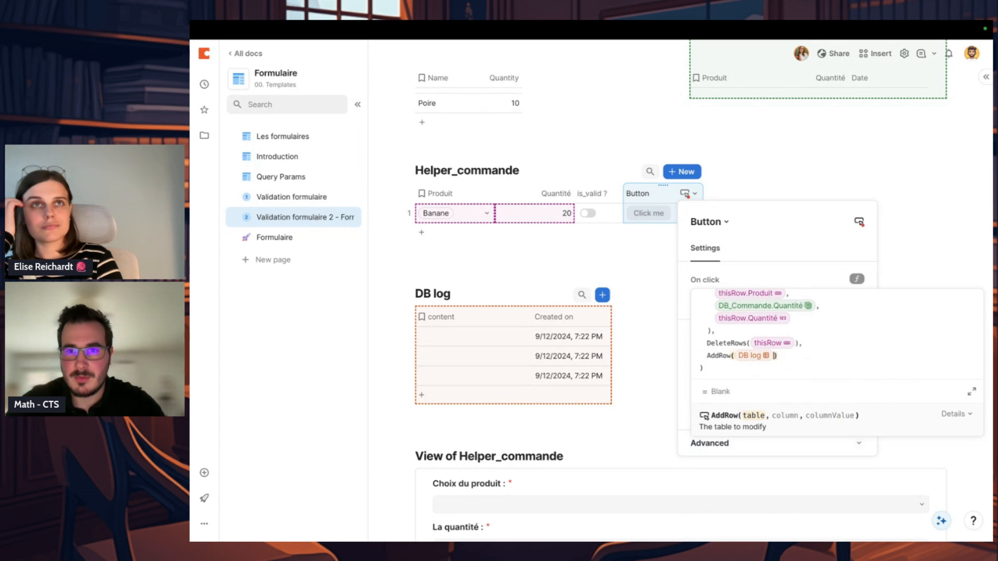
Step: Set DB log.content as the AddRow column and use an empty Concatenate() as its value
text(,)
key(Tab)
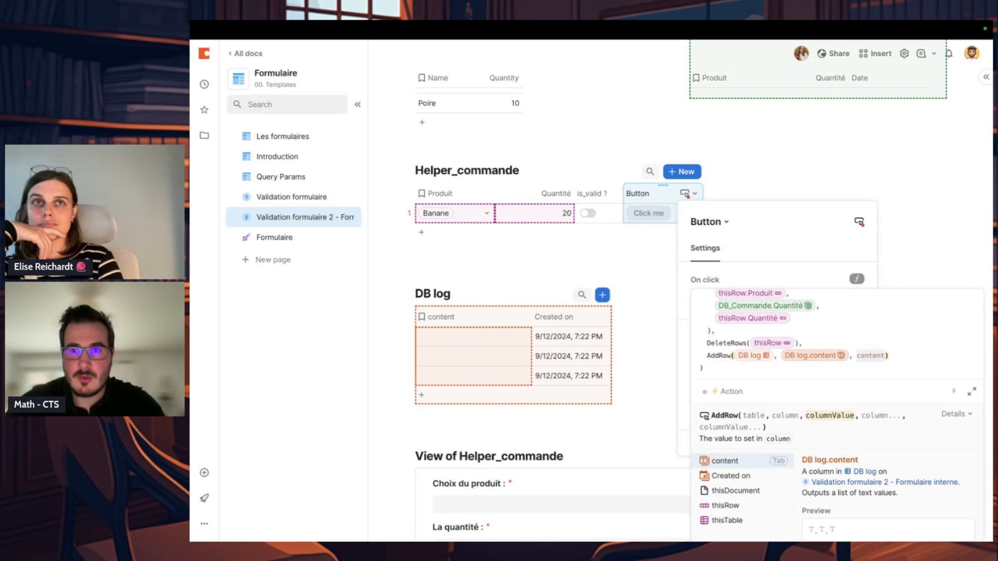
key(BackSpace)
key(BackSpace)
key(BackSpace)
key(BackSpace)
key(BackSpace)
key(BackSpace)
key(BackSpace)
text(concatenate()
key(Tab)
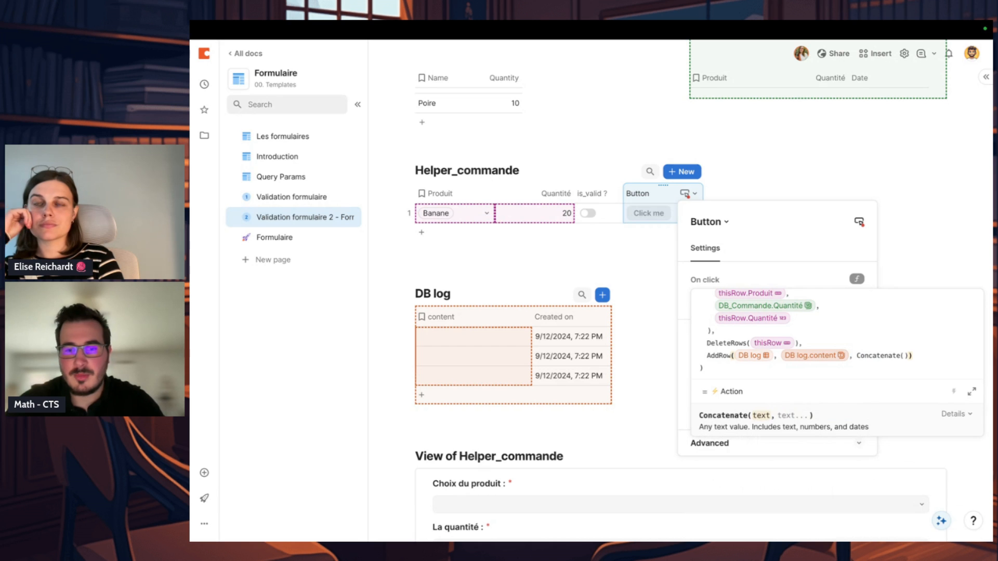
Step: Fill Concatenate with "Nouvelle commande : " and DB_Commande.Last(), and close the button's formula and settings
text("Nouvelle commande)
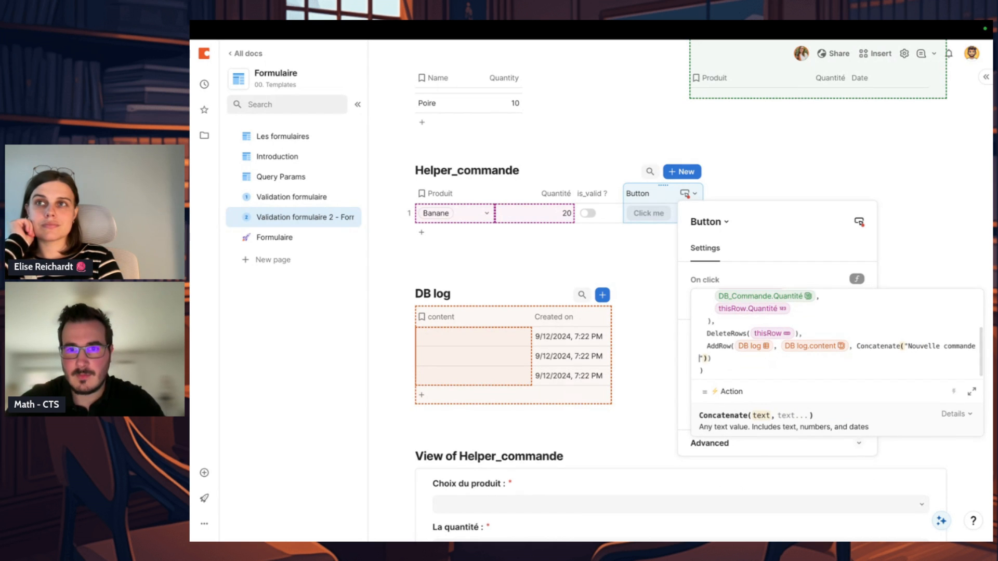
text( : ", db_Users)
key(Down)
key(Down)
key(Tab)
text(.Last()
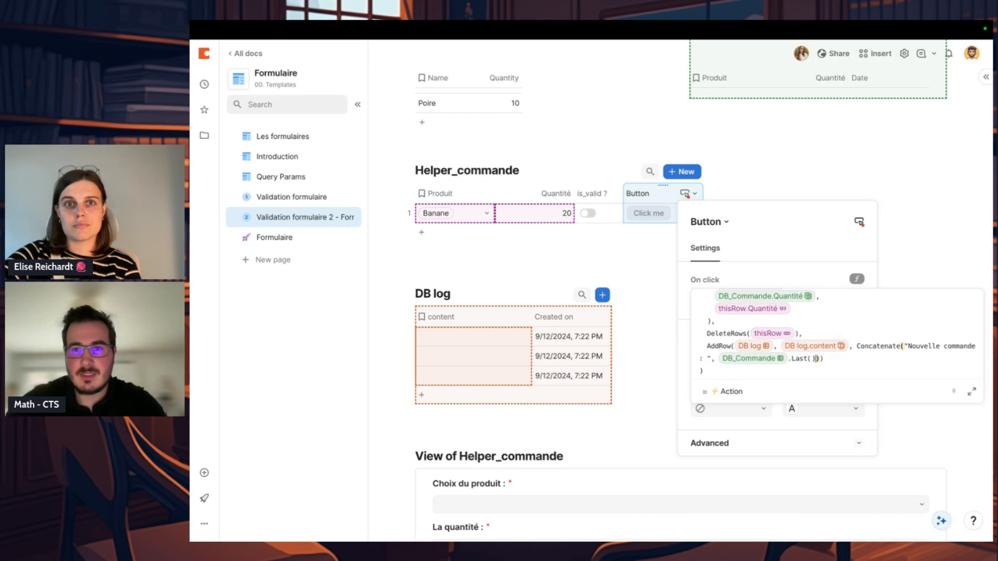
click(823, 280)
click(898, 152)
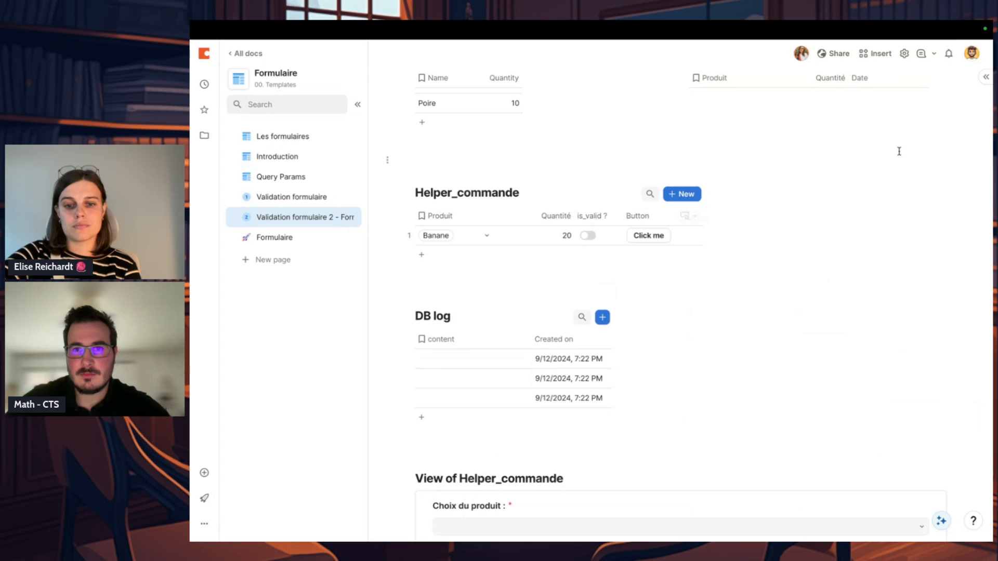
Step: Disable the Button column's button when is_valid ? is equal to Unchecked
click(689, 216)
click(709, 232)
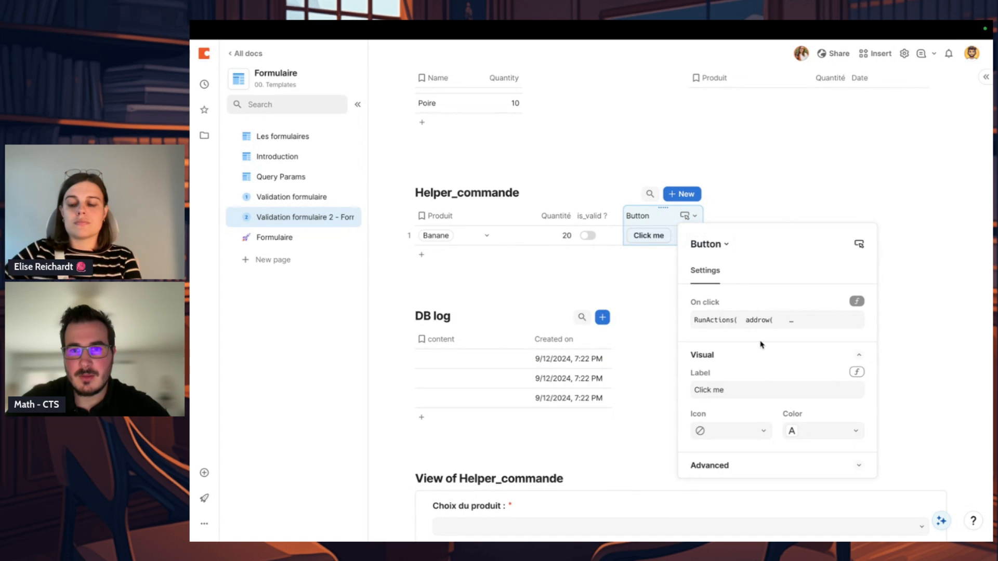
click(749, 466)
click(727, 446)
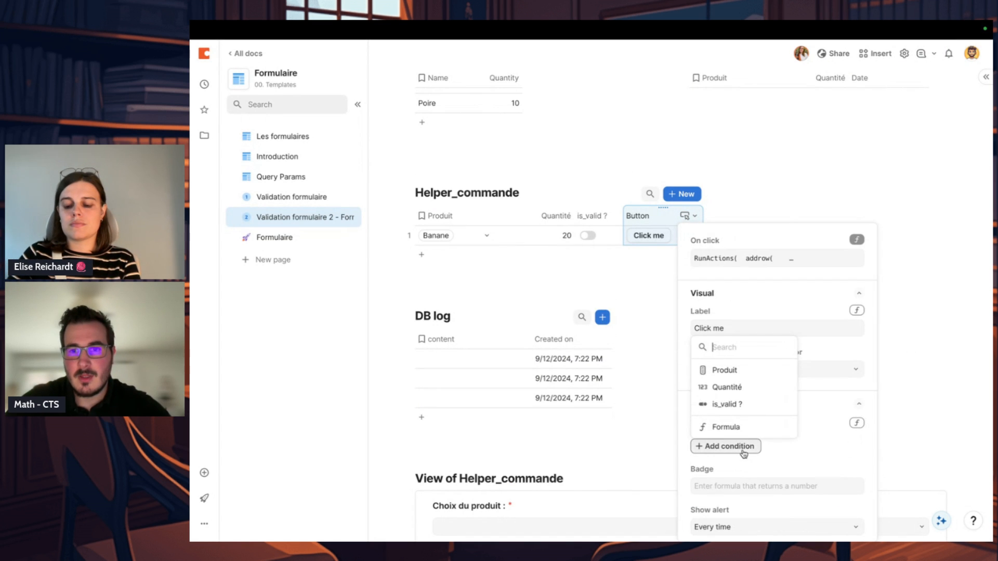
click(738, 404)
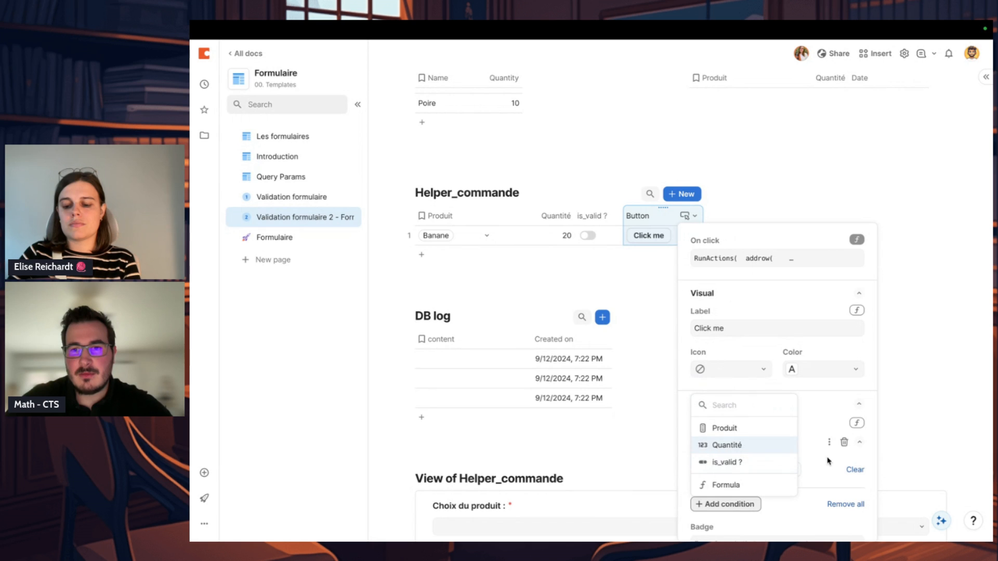
click(772, 469)
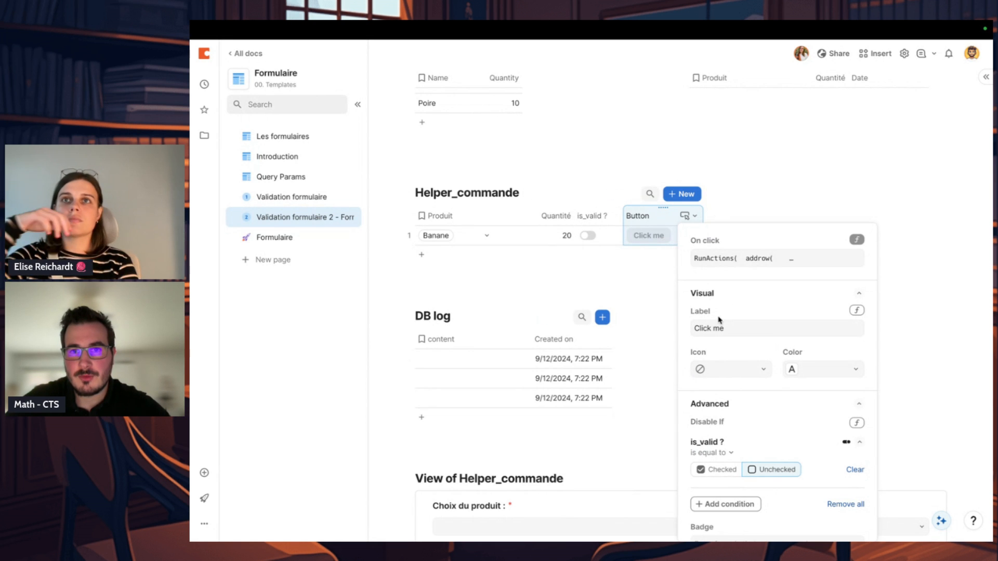
Step: Replace the button's fixed label with an If formula on is_valid ? that returns "Ajouter" when true, and start the text for false
scroll(720, 320, up, 1)
click(838, 346)
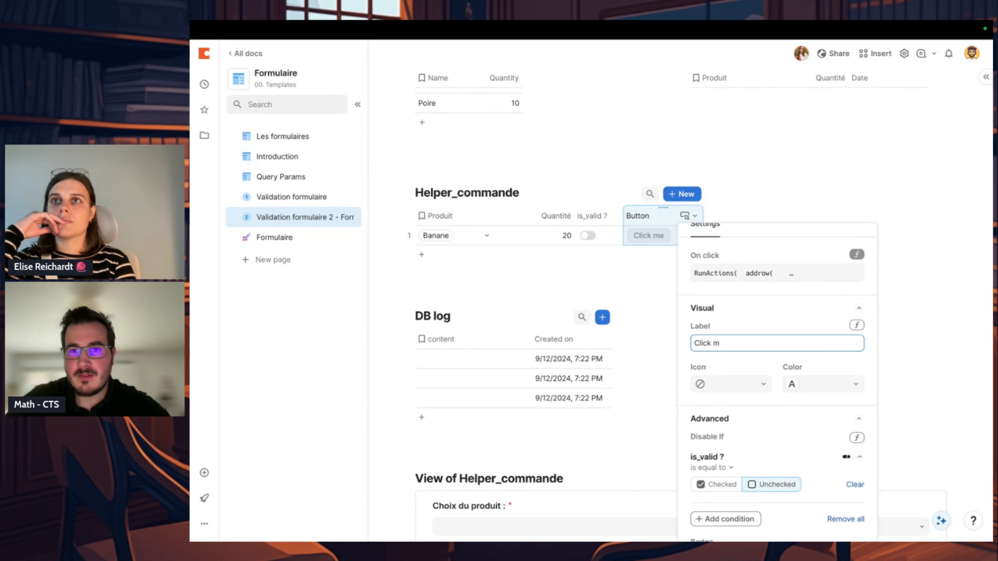
key(BackSpace)
key(BackSpace)
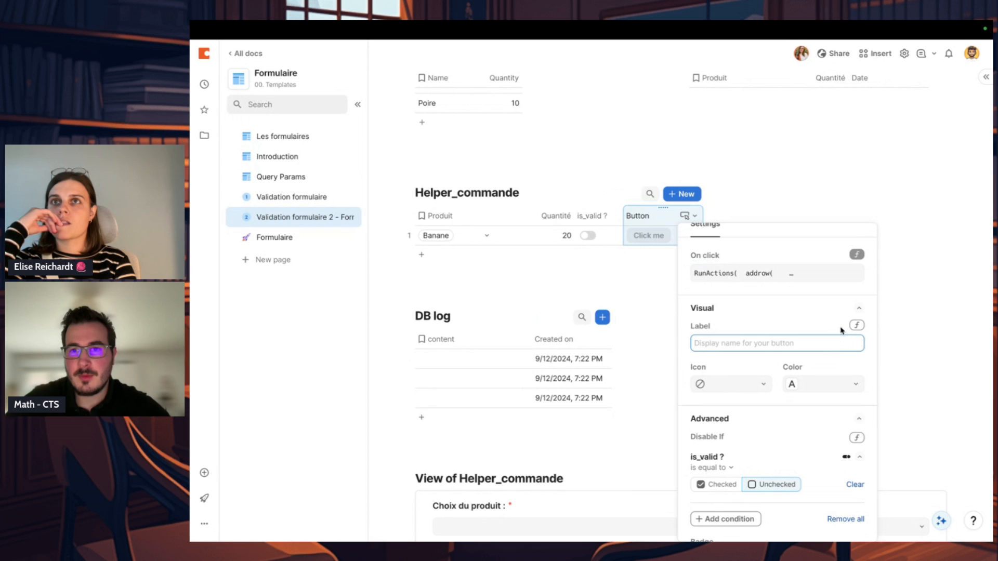
click(857, 326)
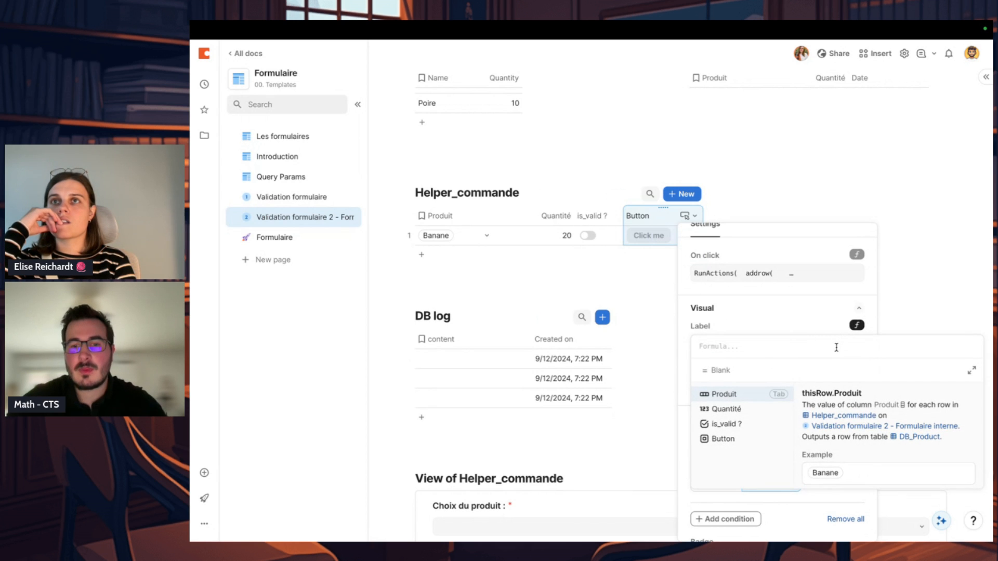
text(If( is_valid ?, ,)
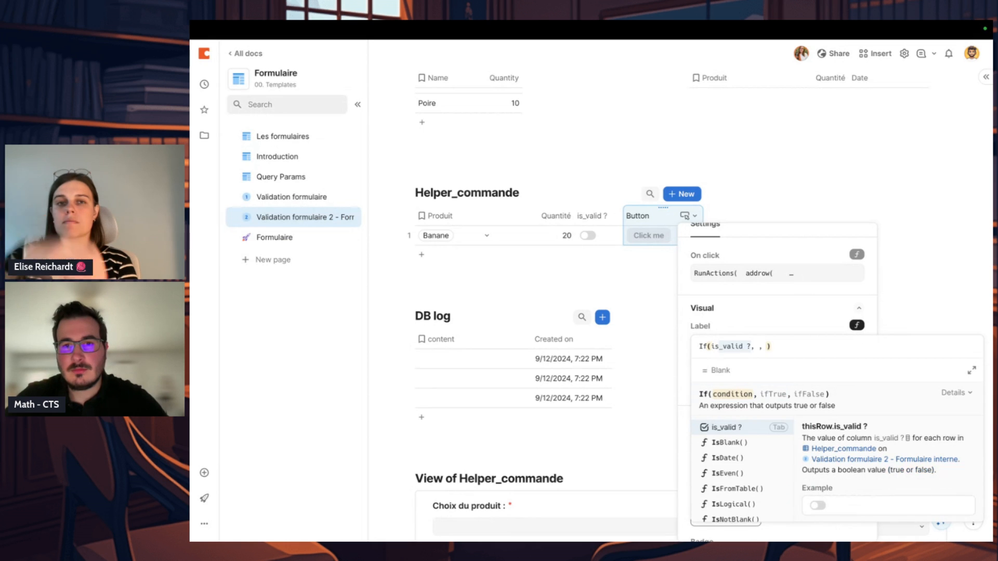
key(Tab)
text(,")
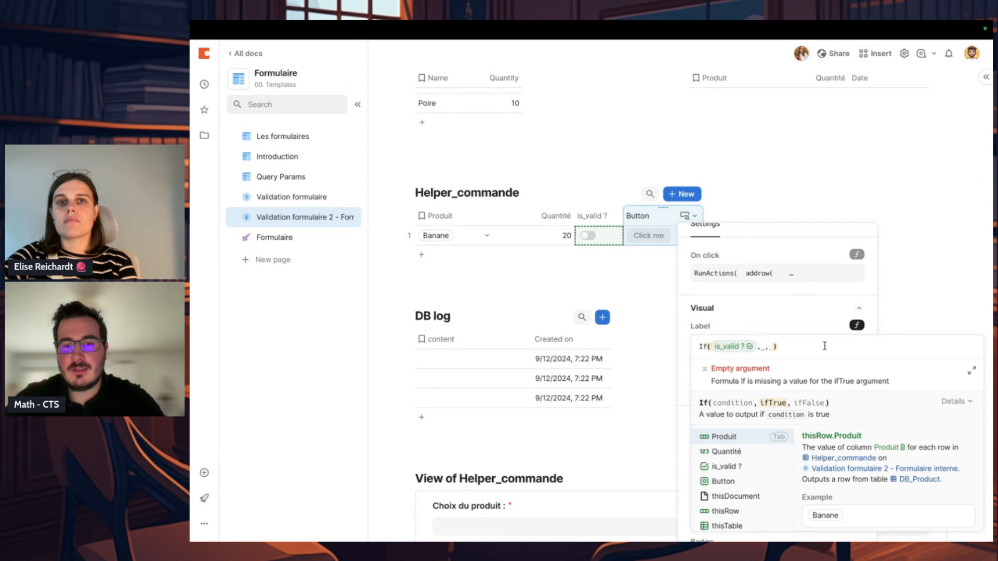
text(Ajouter" , "Données d'entrées manquantes)
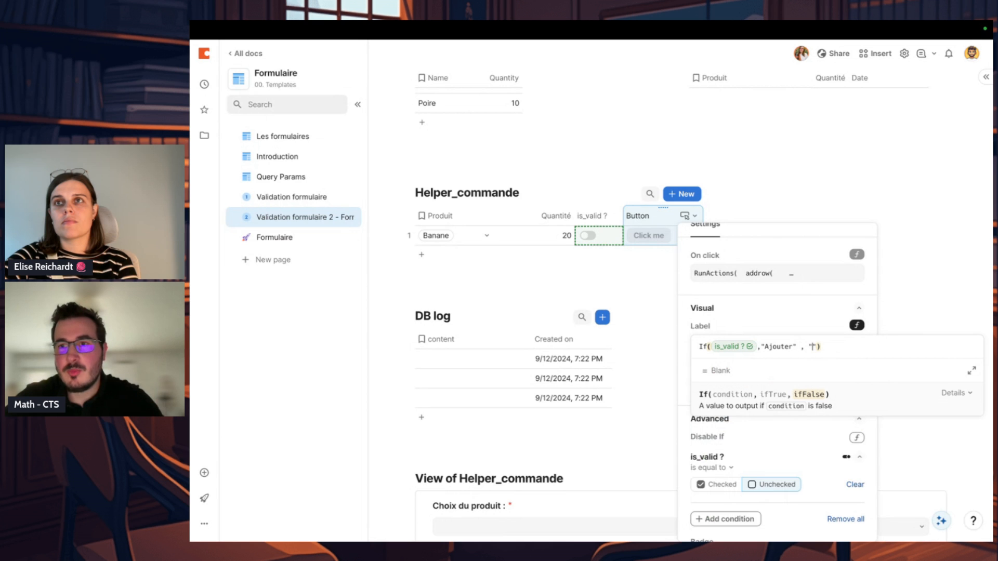
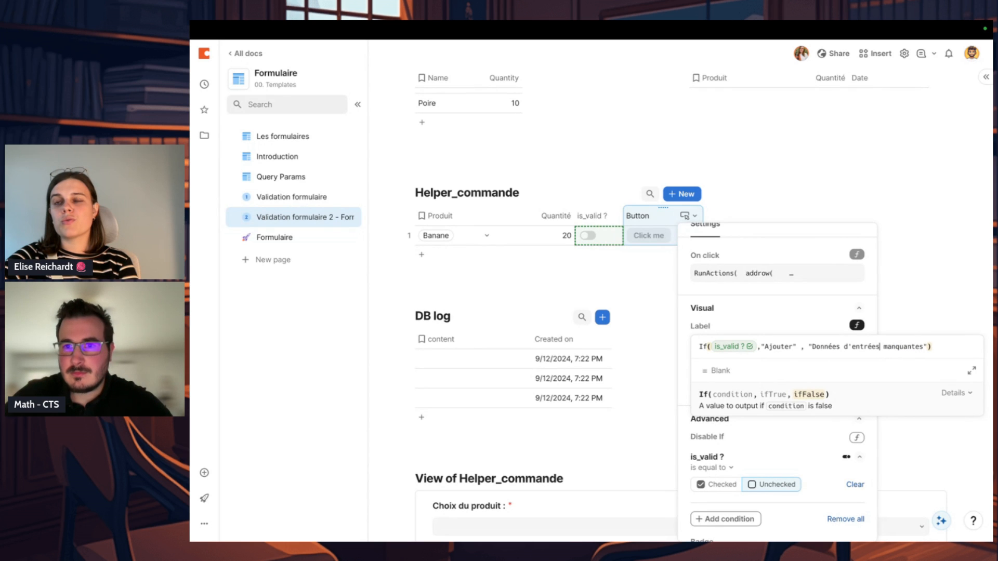
Step: Close the button's label formula and widen the Button column of Helper_commande
click(918, 300)
drag(699, 196, 778, 194)
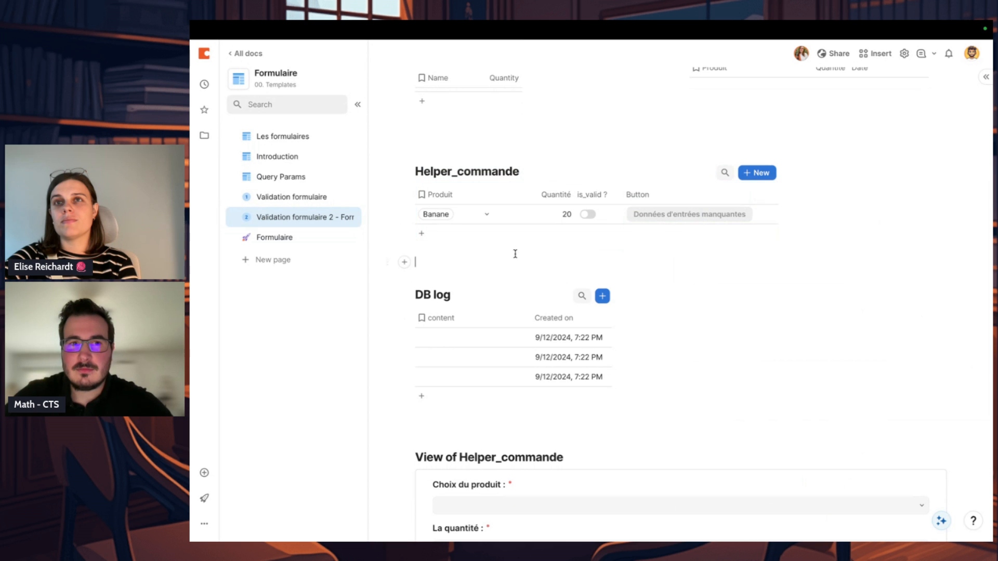
Step: Show the Button column in the Helper_commande row's detail layout and set its label style to None
click(393, 215)
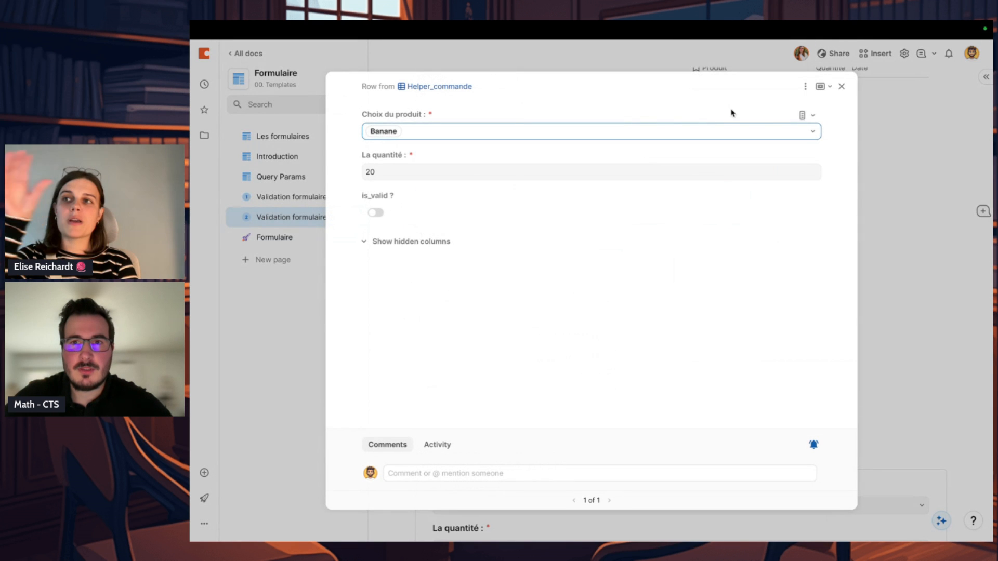
click(805, 87)
click(815, 109)
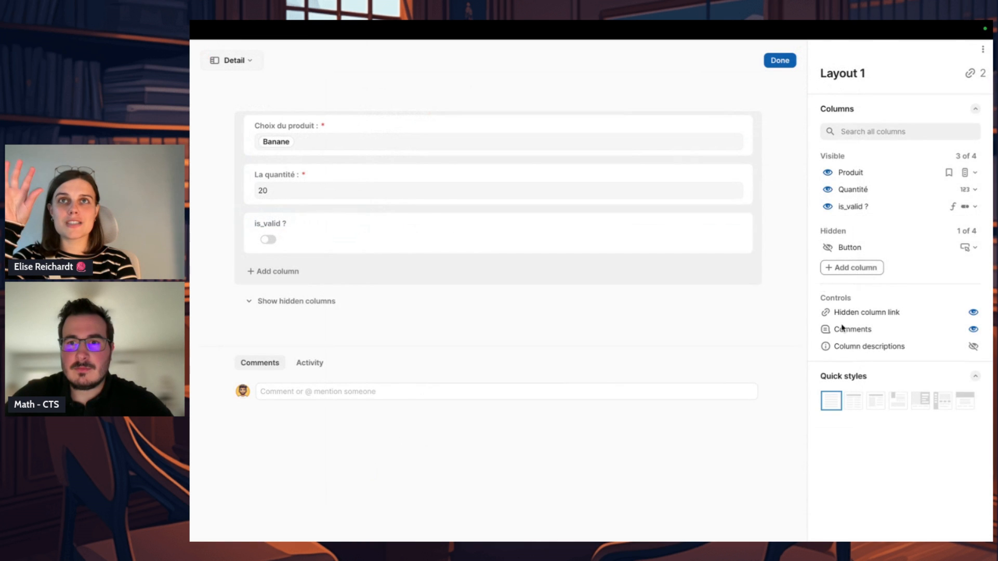
click(835, 249)
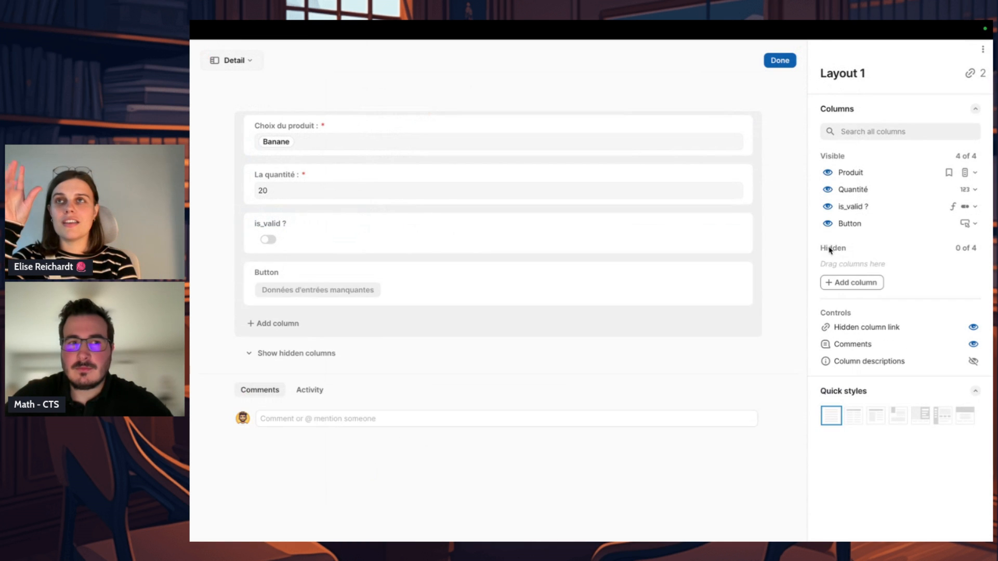
click(631, 283)
click(957, 443)
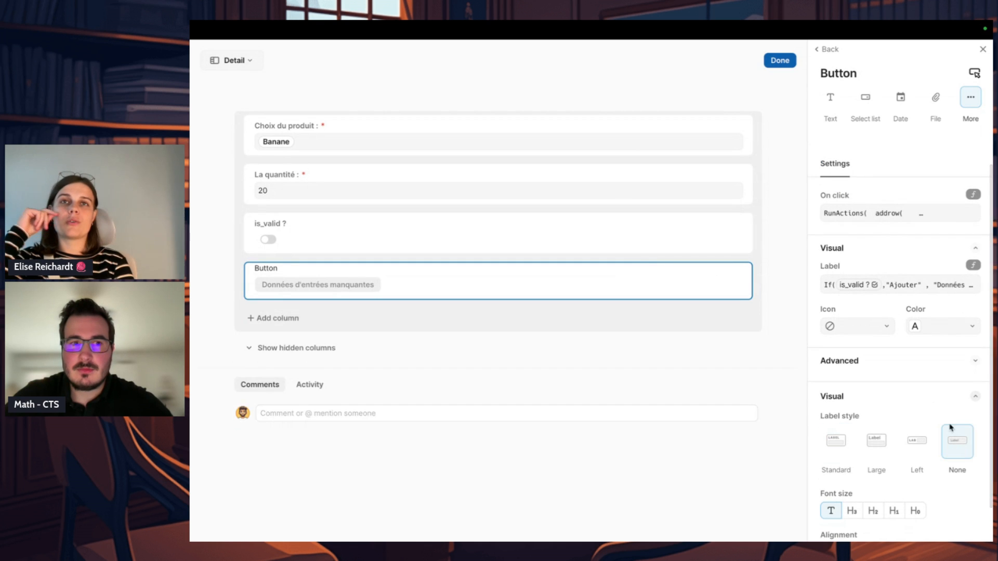
click(780, 60)
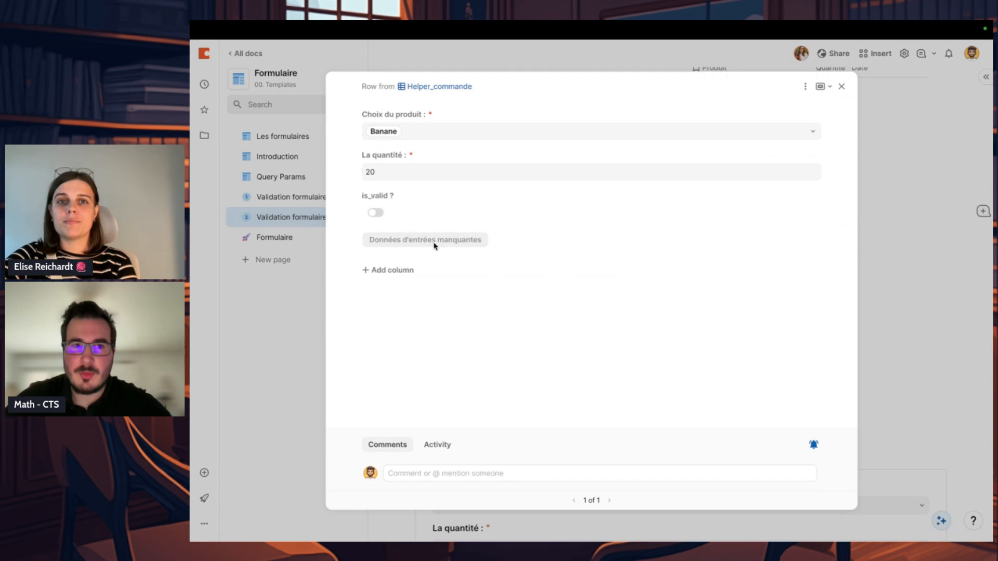
Step: Hide the comments and the hidden column link in the row's detail layout
click(805, 87)
click(832, 102)
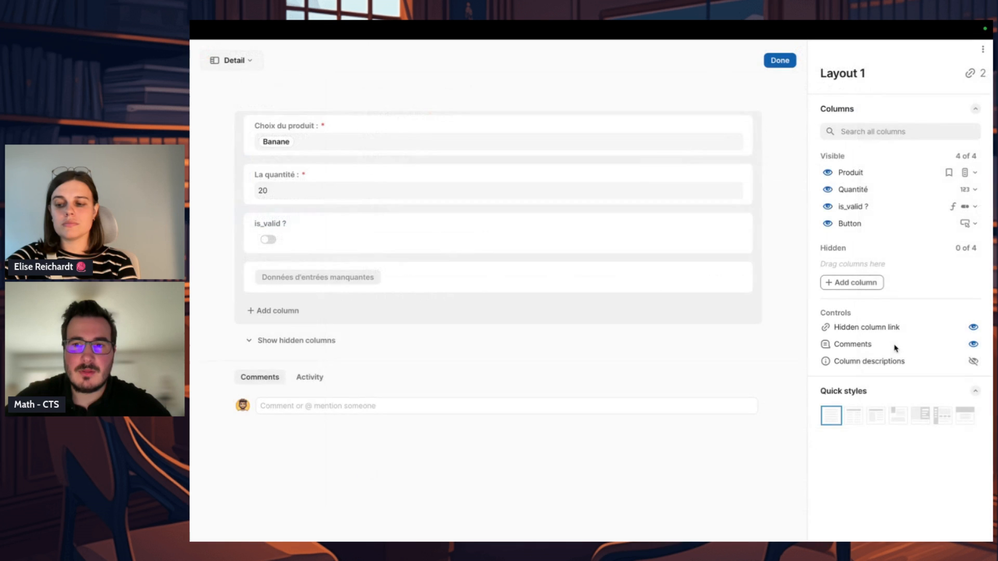
click(973, 343)
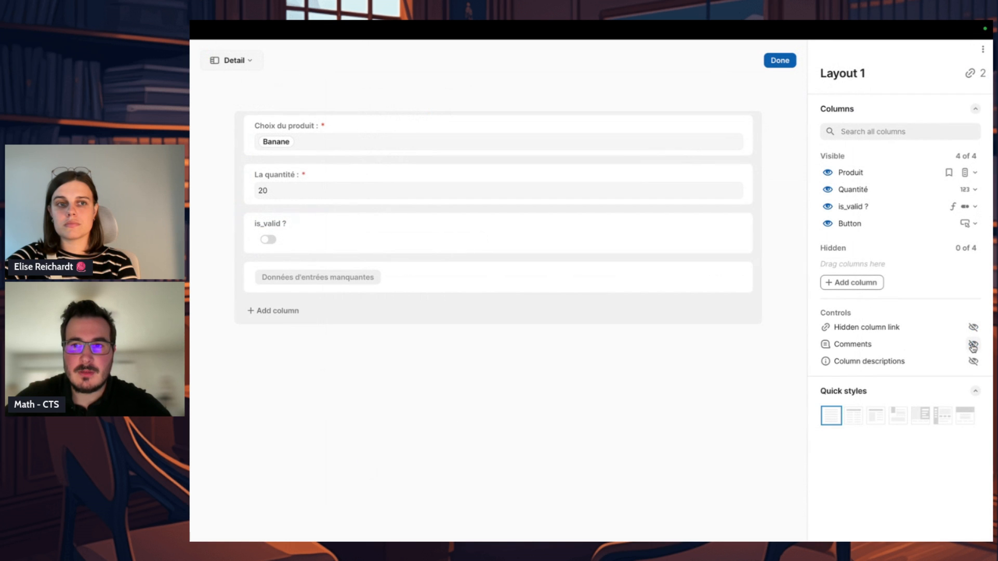
click(779, 60)
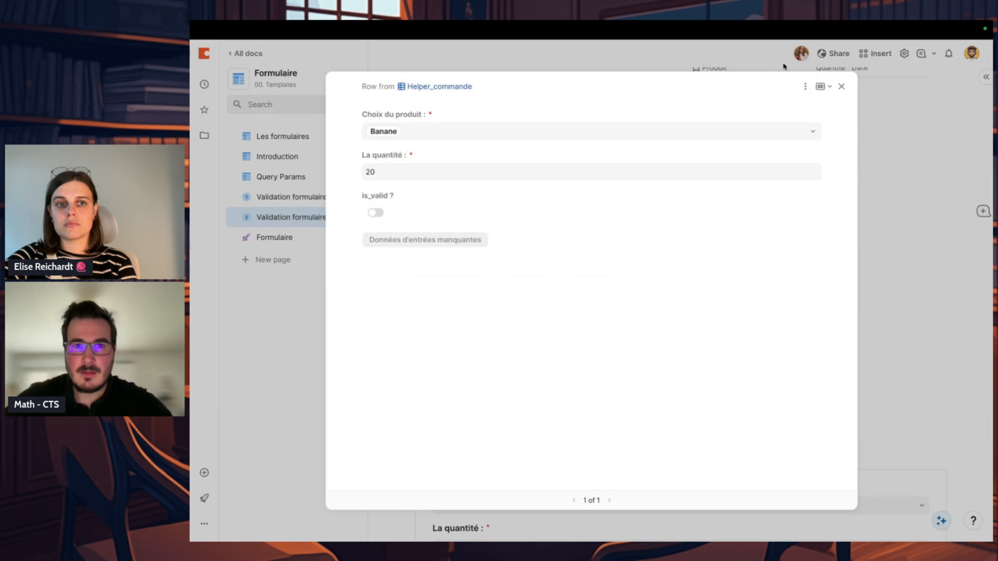
Step: Hide the is_valid ? column in the row's detail layout
click(805, 86)
click(830, 103)
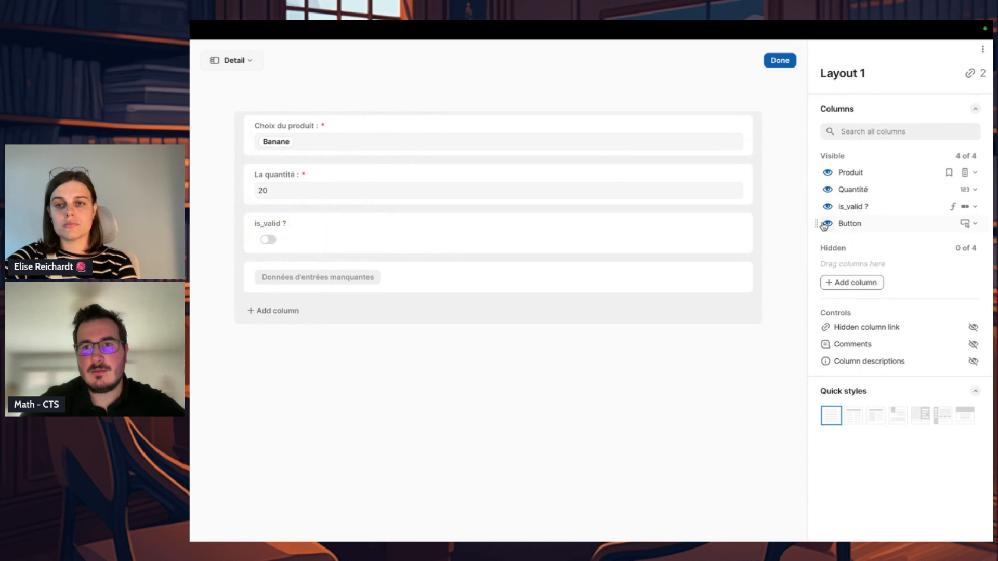
click(828, 207)
click(779, 60)
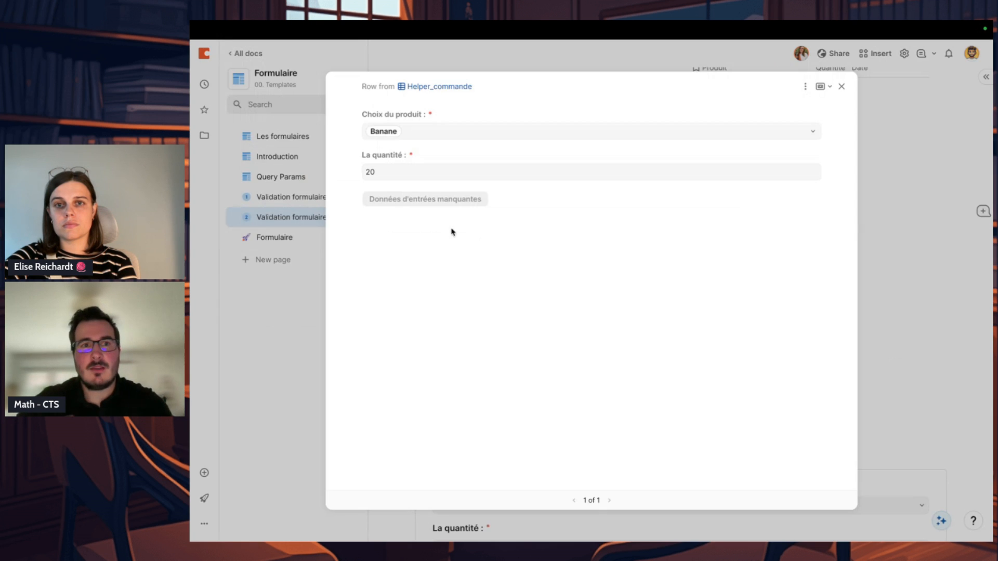
Step: Set the Banane order's quantity to 10, then run its Ajouter button and check the DB log entry
click(427, 175)
key(Return)
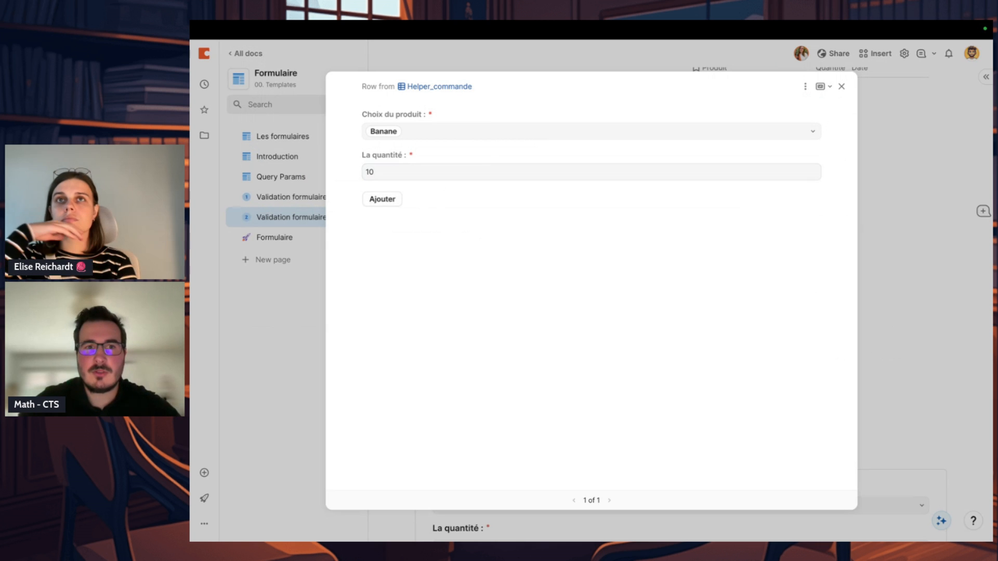
click(308, 341)
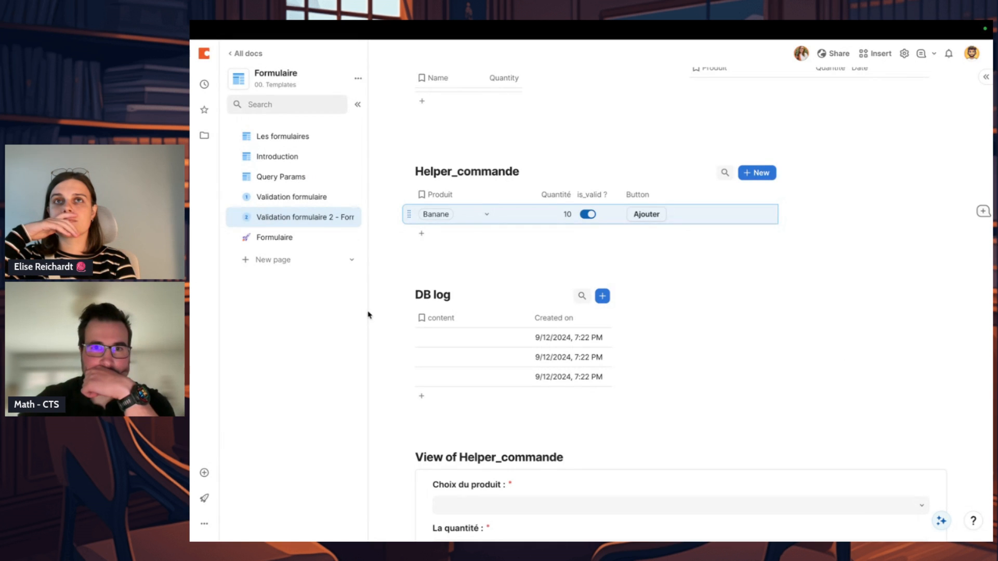
click(652, 216)
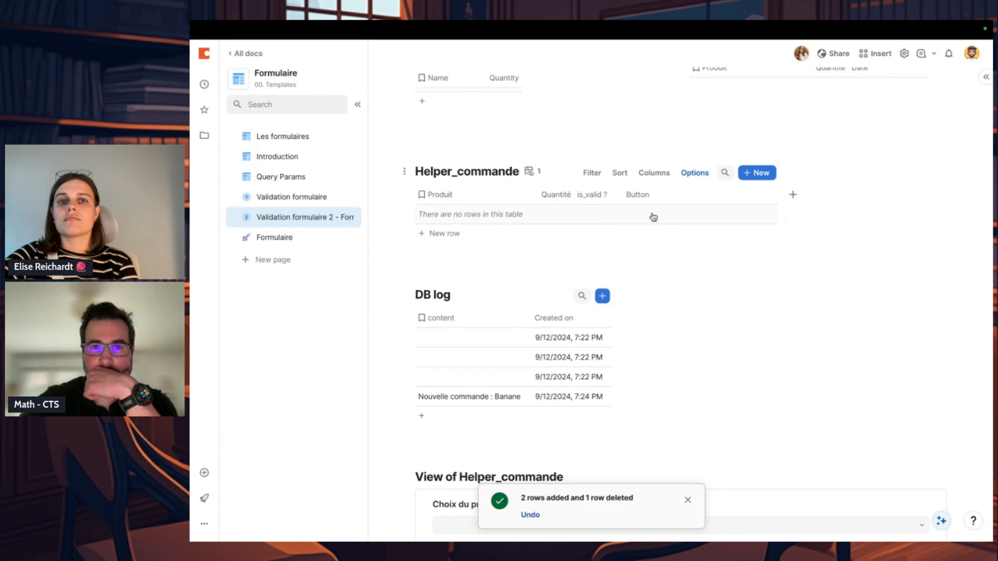
click(502, 399)
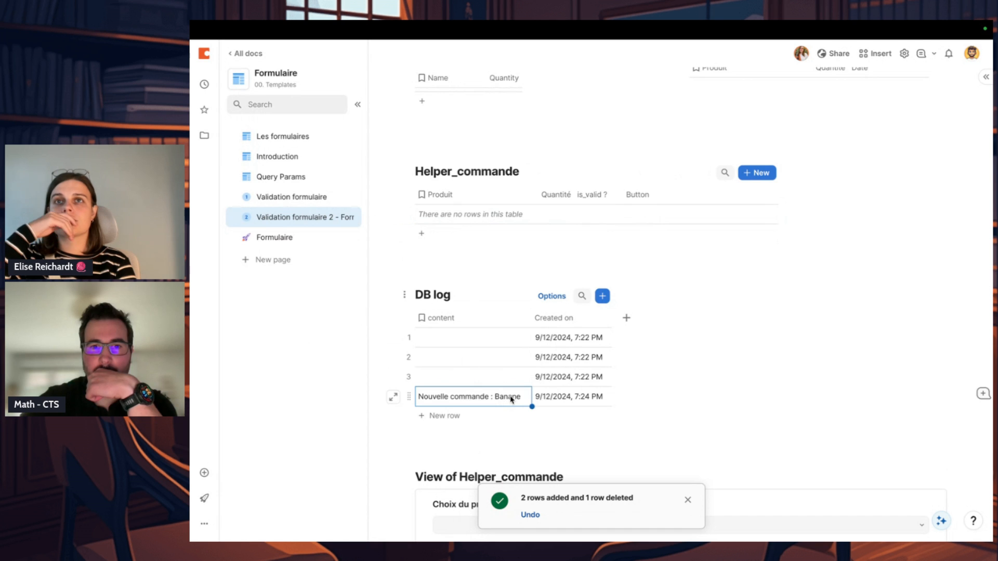
scroll(641, 339, up, 3)
scroll(749, 193, down, 6)
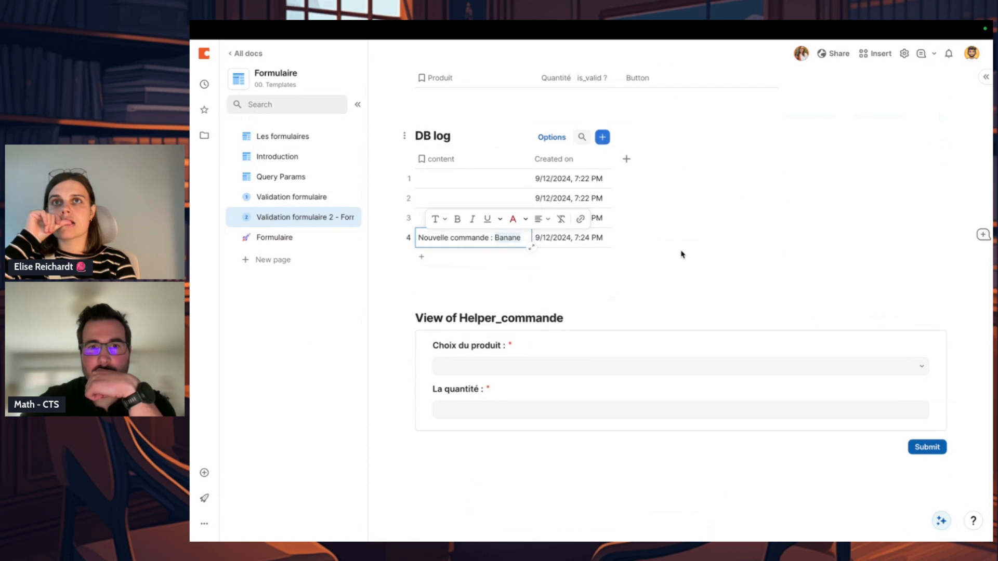
Step: In the Button column's On click formula, replace the comma between "Nouvelle commande : " and DB_Commande.Last() with +
scroll(680, 252, up, 3)
click(762, 174)
click(785, 194)
click(839, 281)
scroll(873, 334, down, 5)
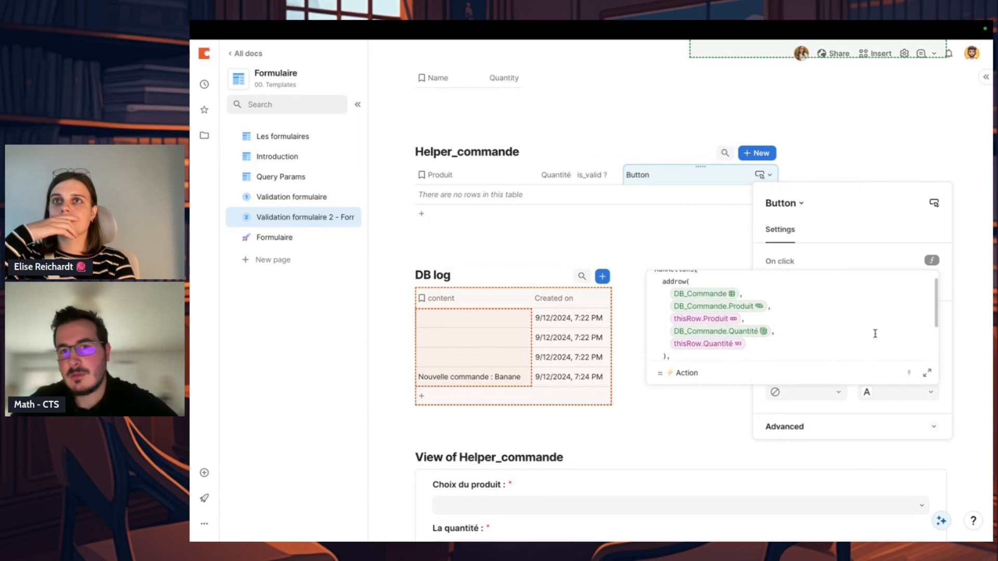
click(925, 372)
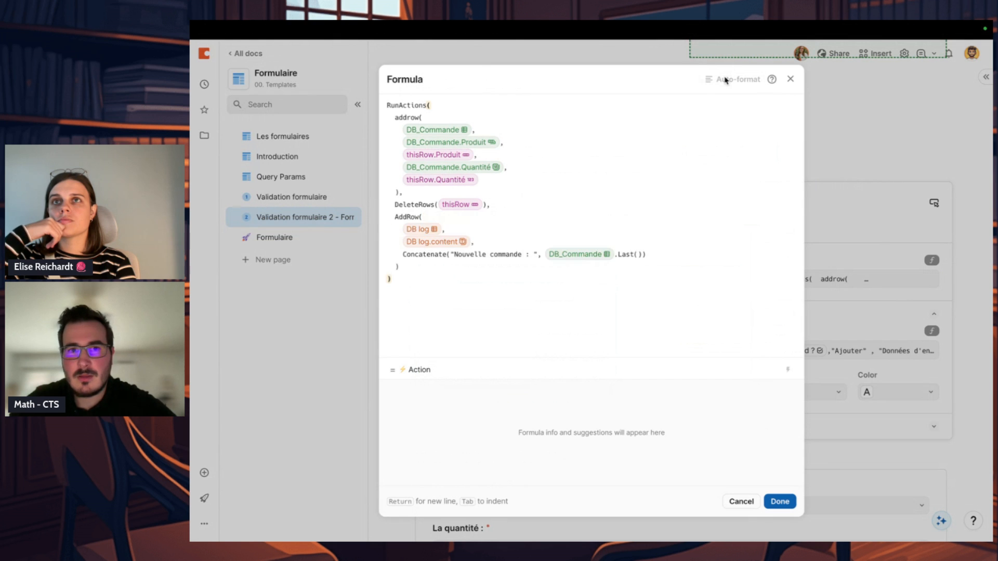
click(540, 253)
text(+)
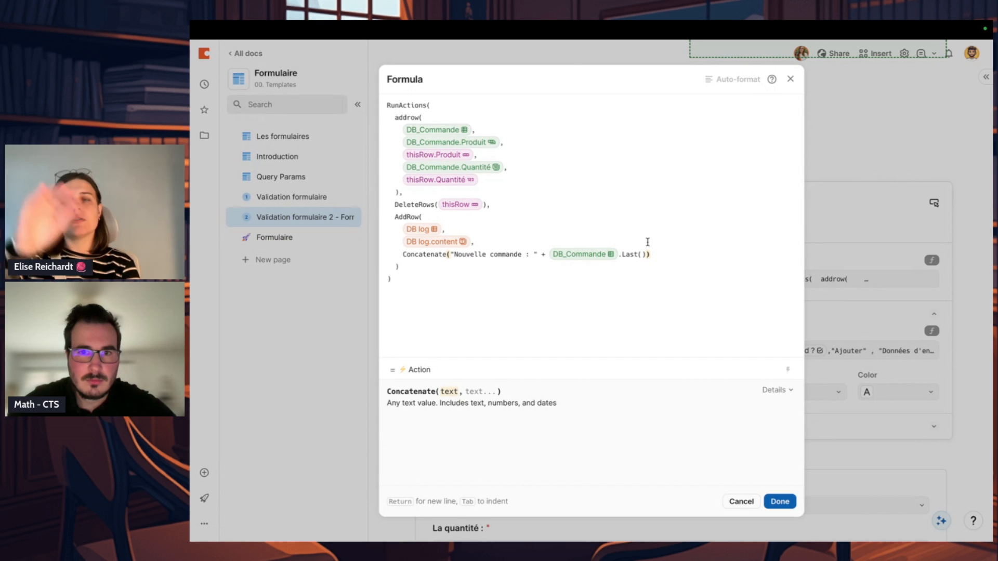
Step: Remove the Concatenate() wrapper around the DB log.content value and save the formula
click(654, 260)
key(BackSpace)
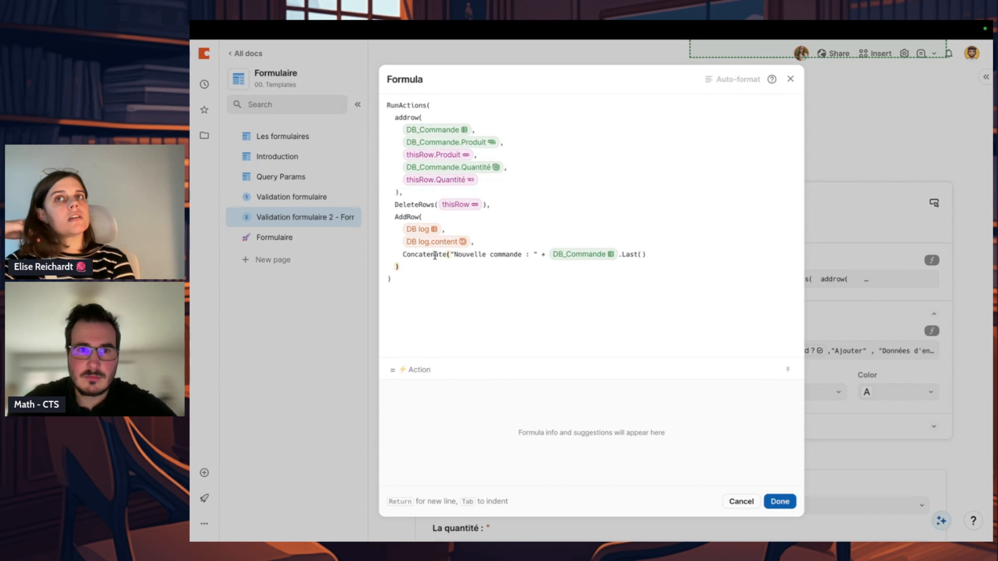
click(435, 256)
click(442, 255)
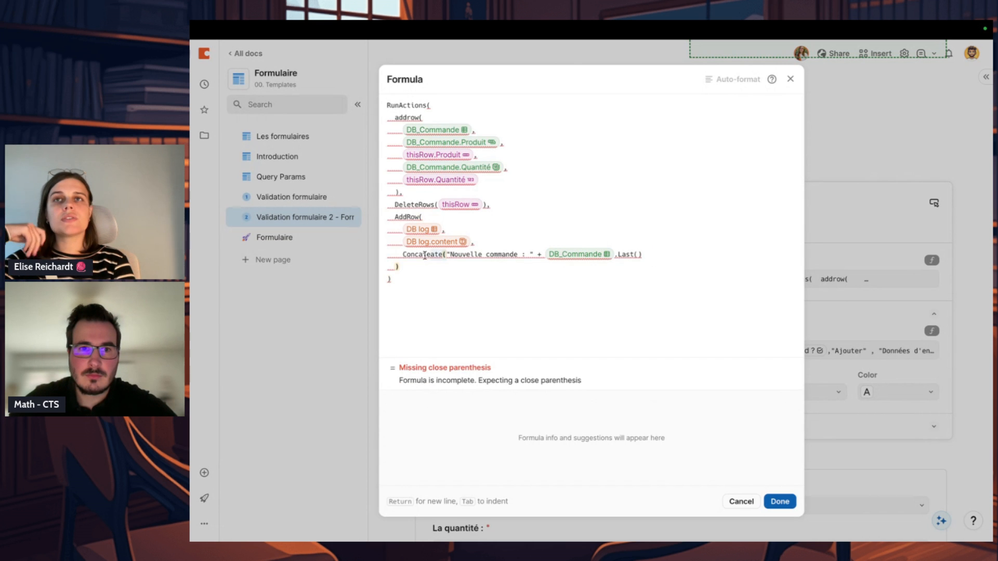
shift+click(404, 254)
key(BackSpace)
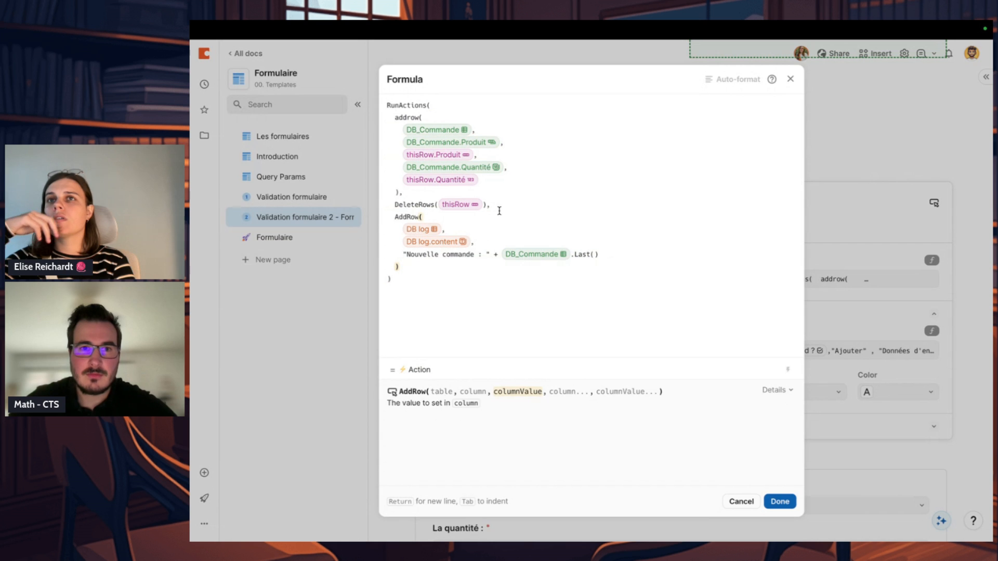
click(671, 286)
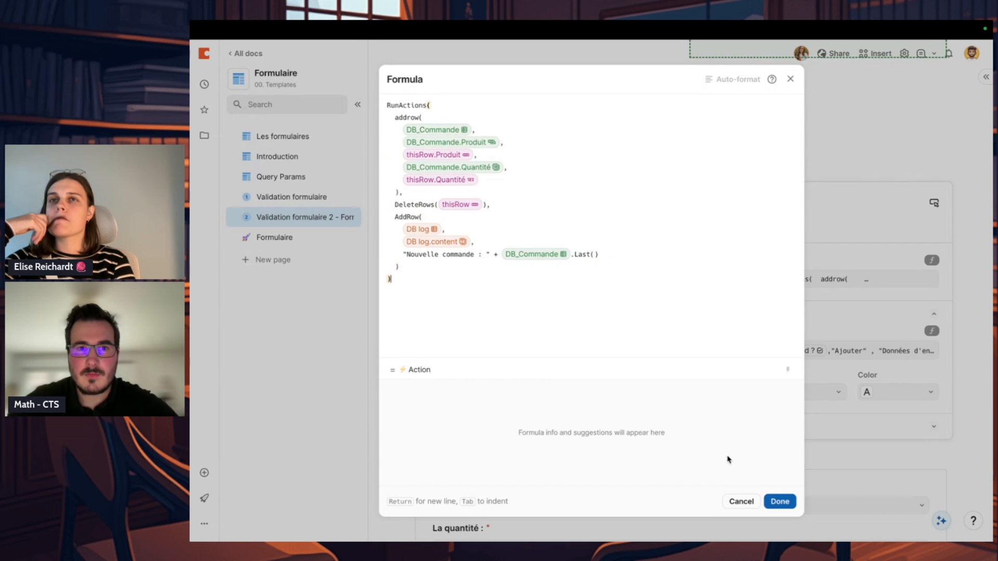
click(778, 501)
Step: Add a Helper_commande row for Banane with quantity 1 and delete the extra empty row
click(695, 225)
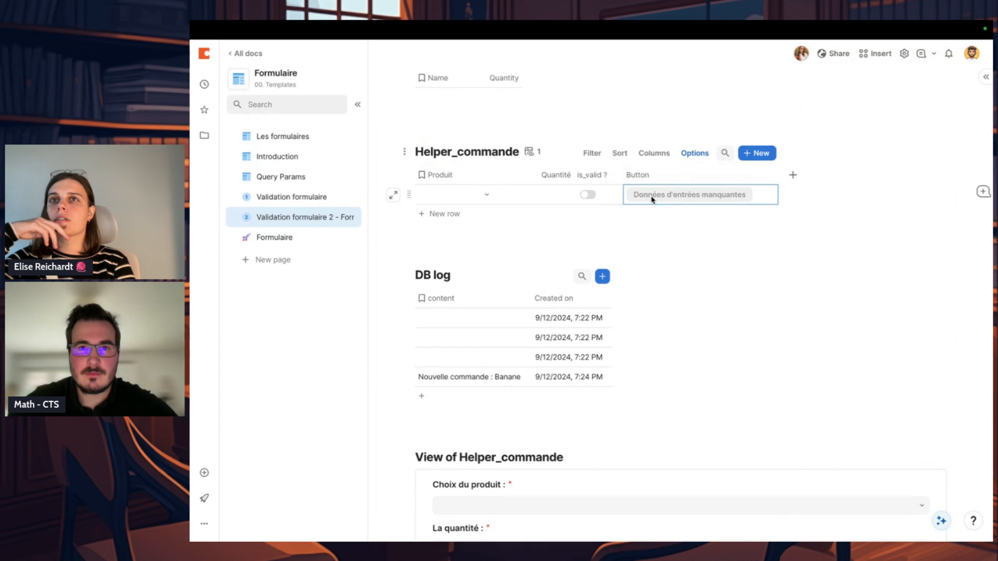
click(465, 194)
click(466, 194)
click(468, 230)
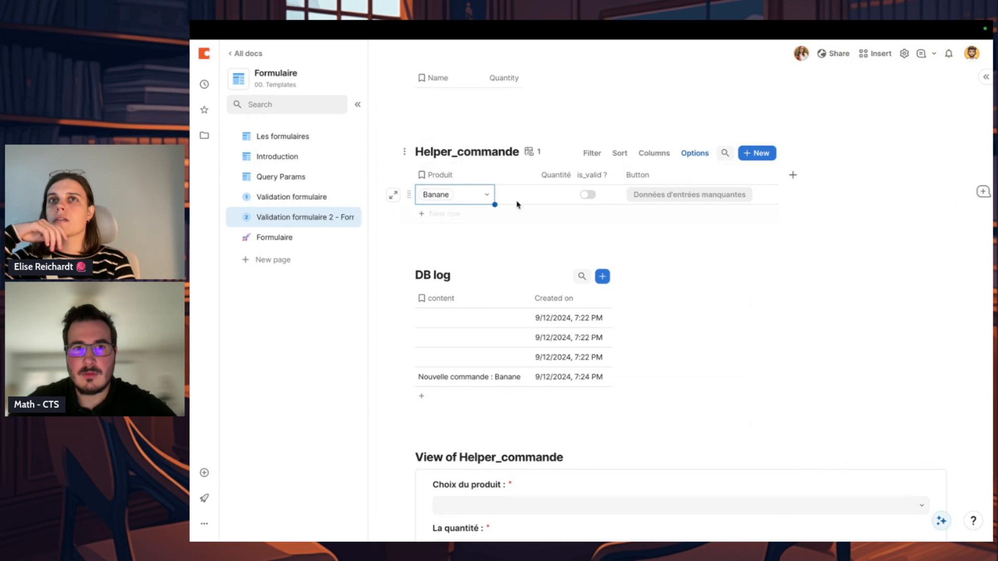
scroll(595, 173, up, 2)
click(543, 305)
click(544, 290)
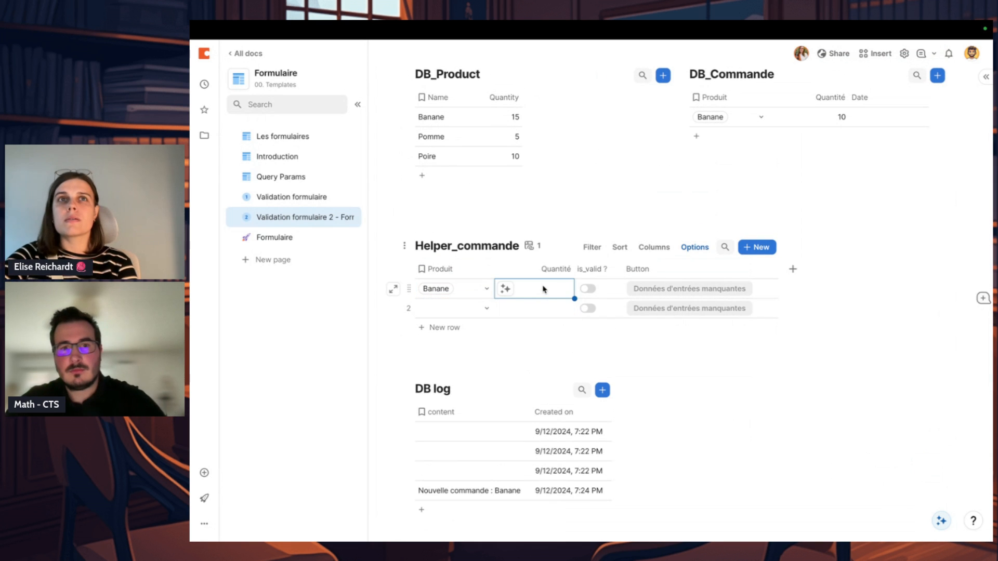
text(1)
key(Return)
click(411, 309)
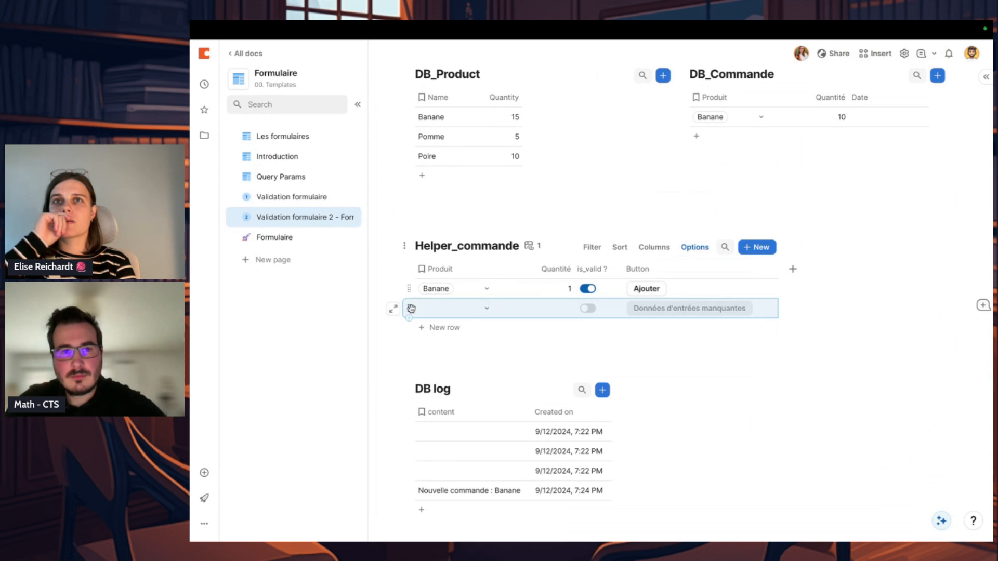
key(Delete)
Step: Run the Ajouter button on the Banane order and compare the content of the latest DB log entries
click(647, 289)
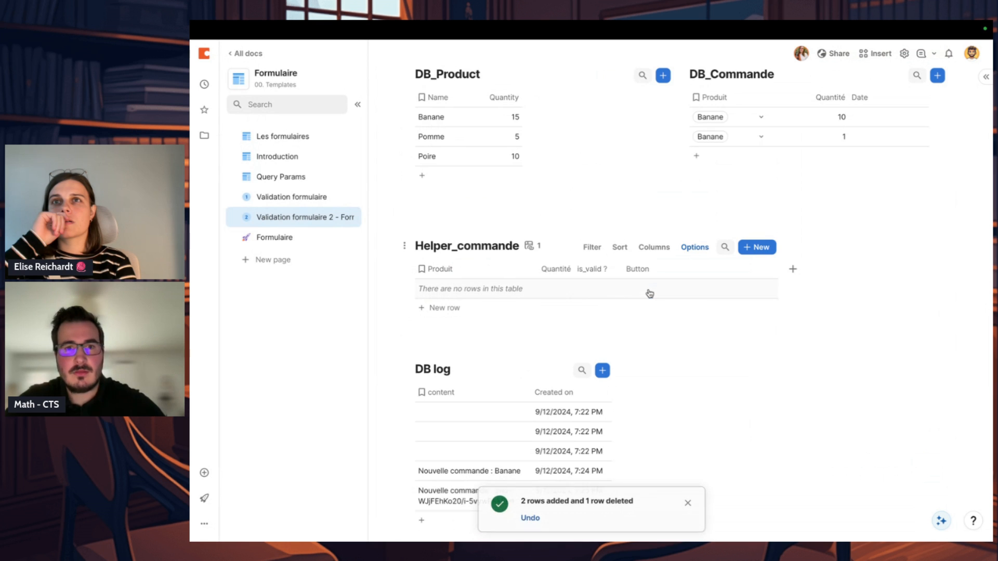
scroll(650, 294, down, 2)
click(510, 429)
click(500, 417)
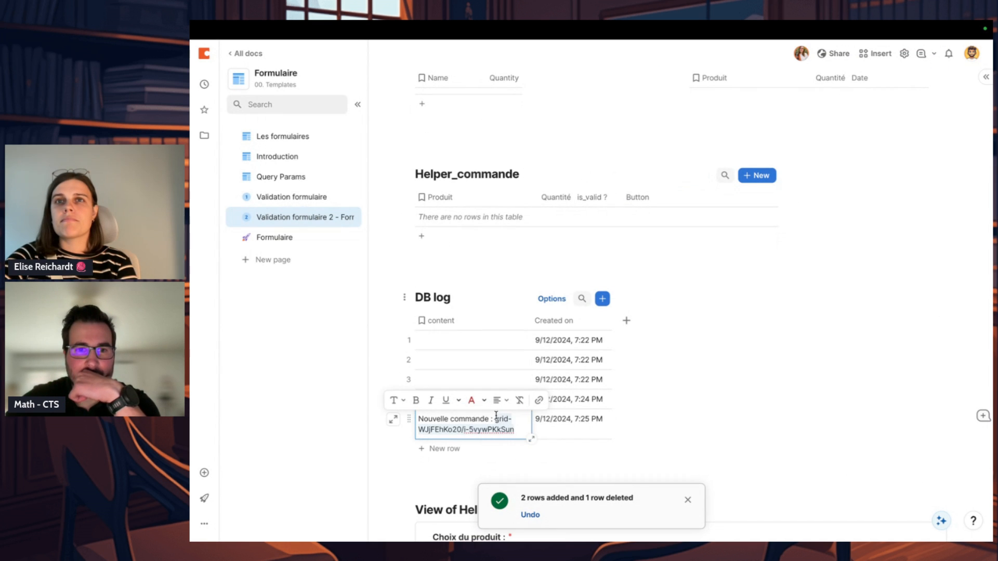
click(514, 419)
click(514, 399)
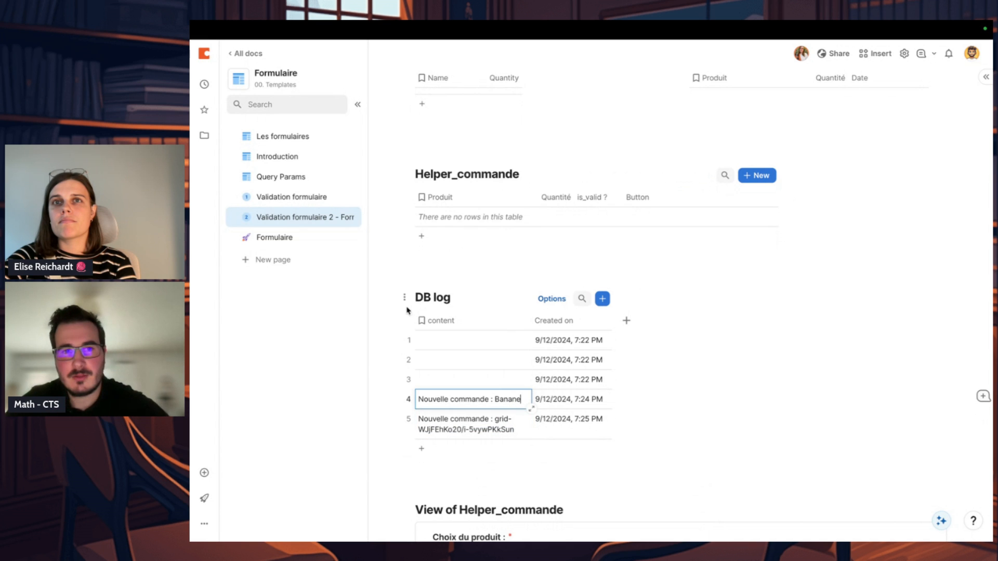
Step: Delete the three DB log rows with empty content
click(409, 341)
key(BackSpace)
key(BackSpace)
key(BackSpace)
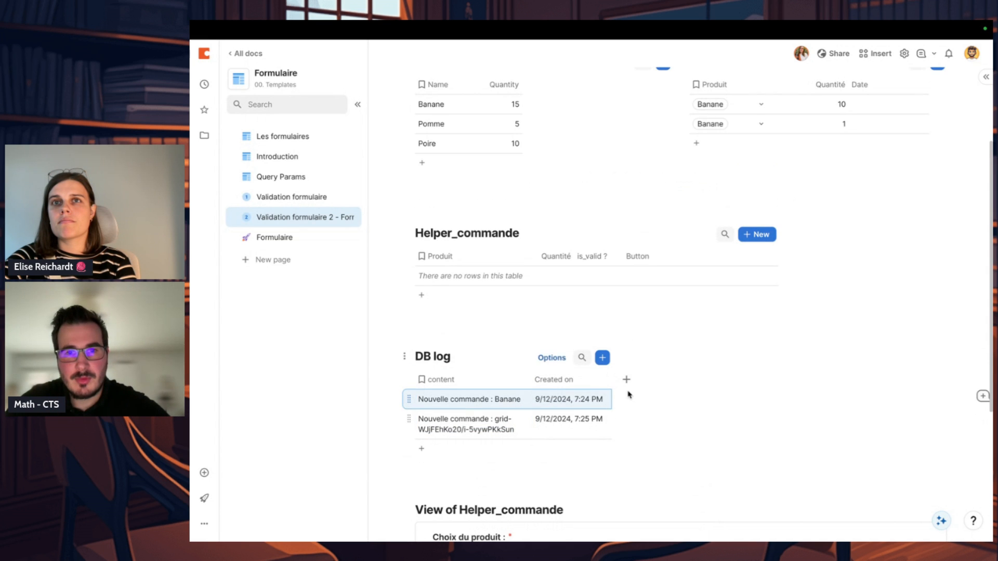
Step: Append + " par " + user().Name to the DB log.content value in the Helper_commande Button formula and save it
click(769, 256)
click(780, 275)
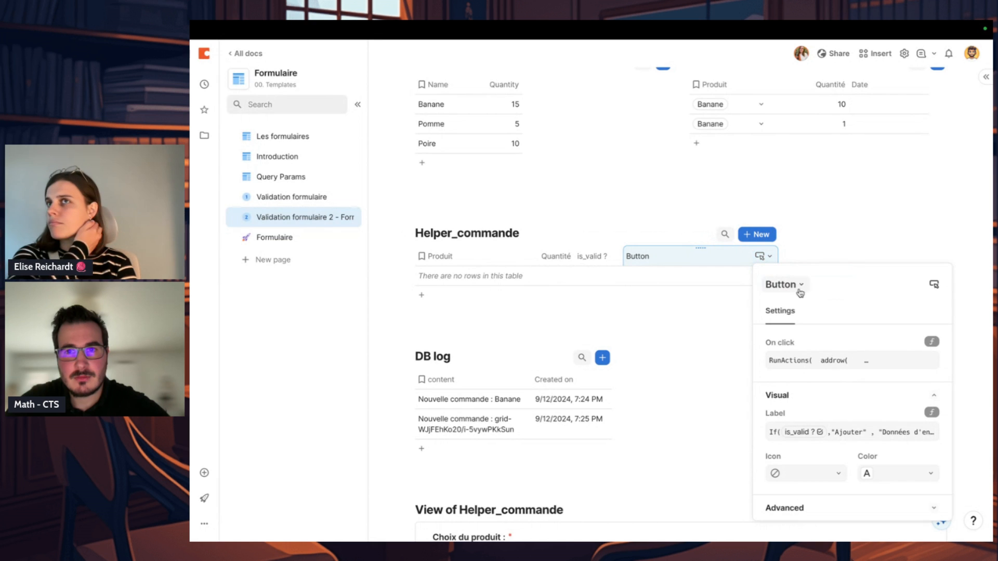
click(903, 359)
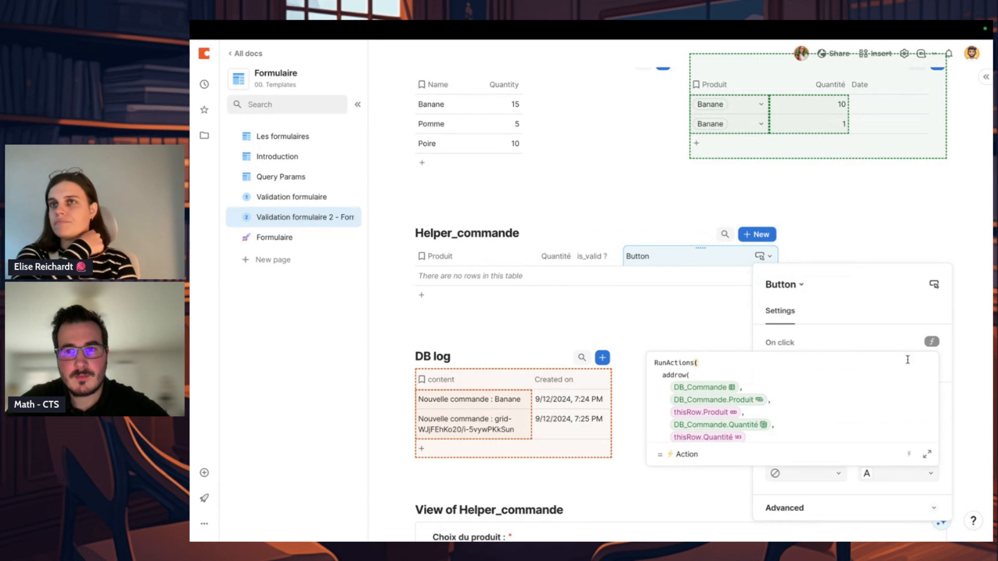
click(927, 451)
click(846, 223)
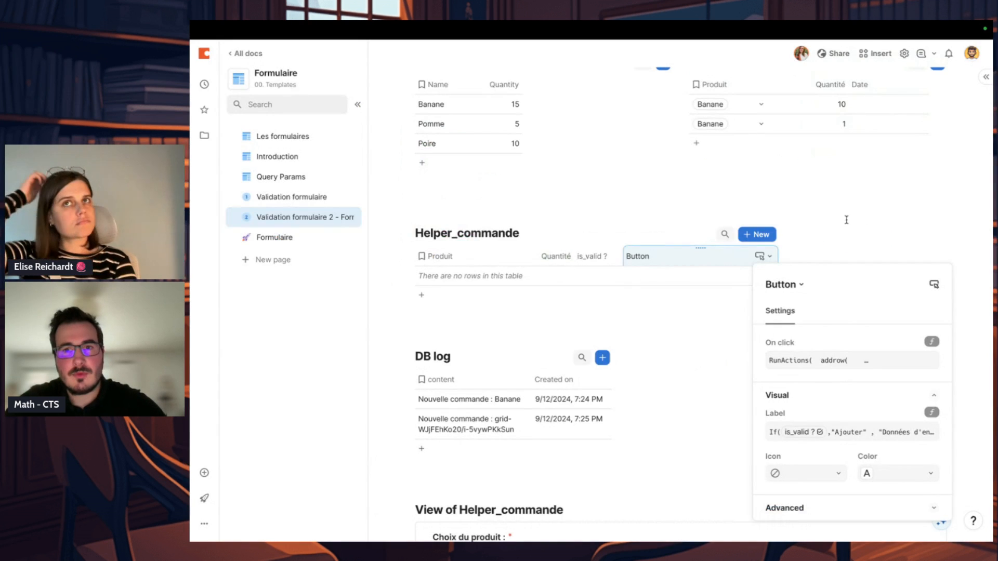
click(849, 364)
scroll(848, 368, down, 3)
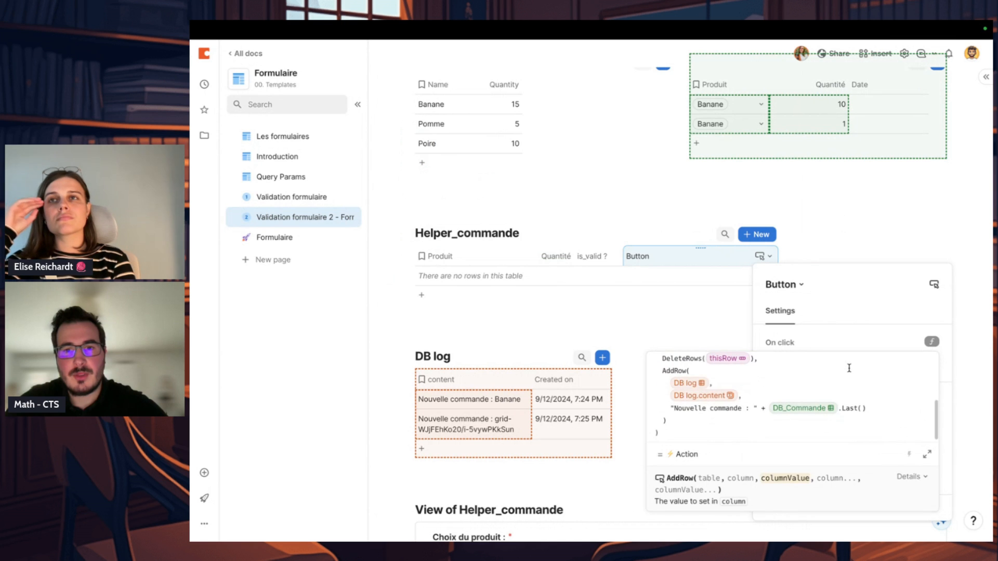
click(870, 408)
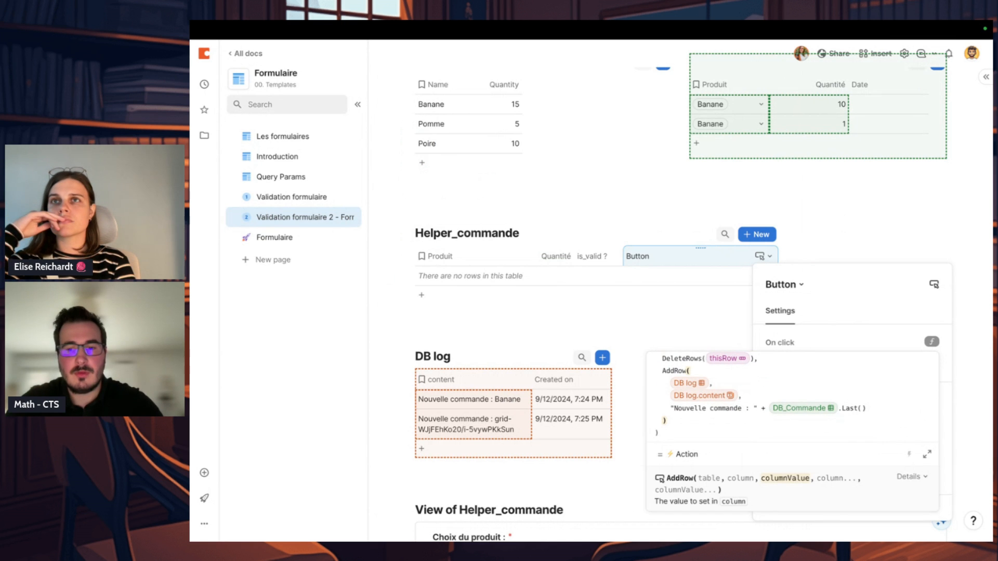
text(+ " par )
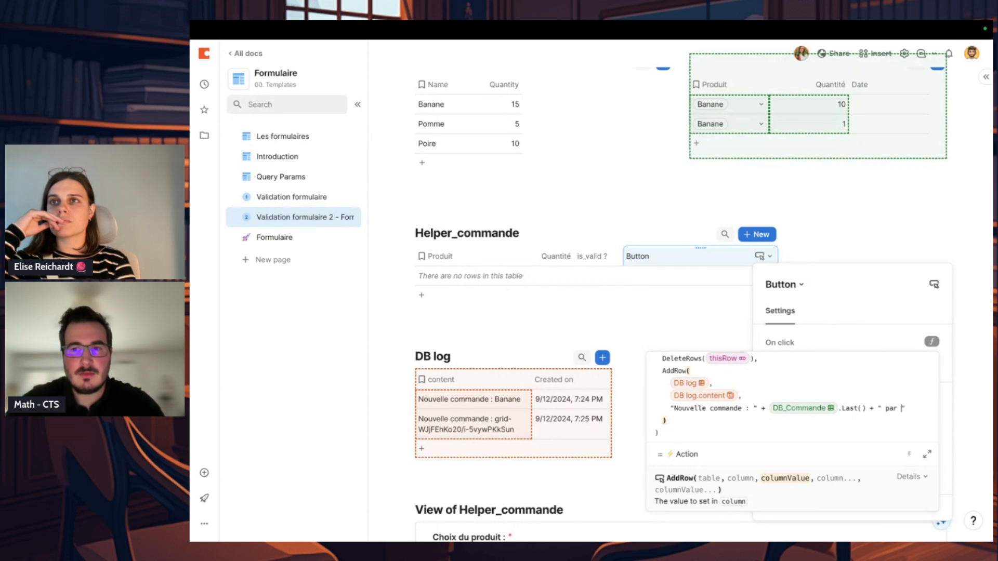
text(" + user)
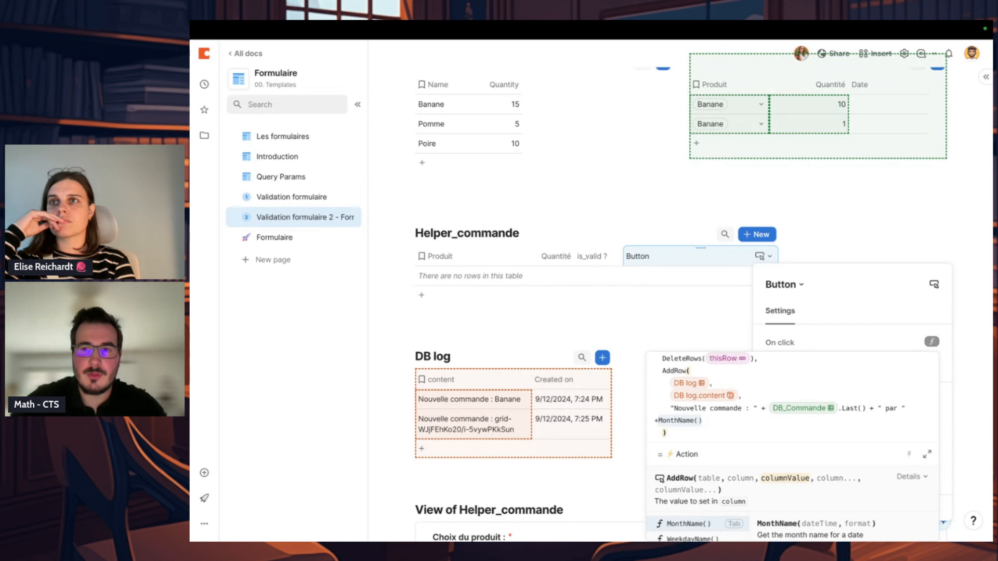
text(()
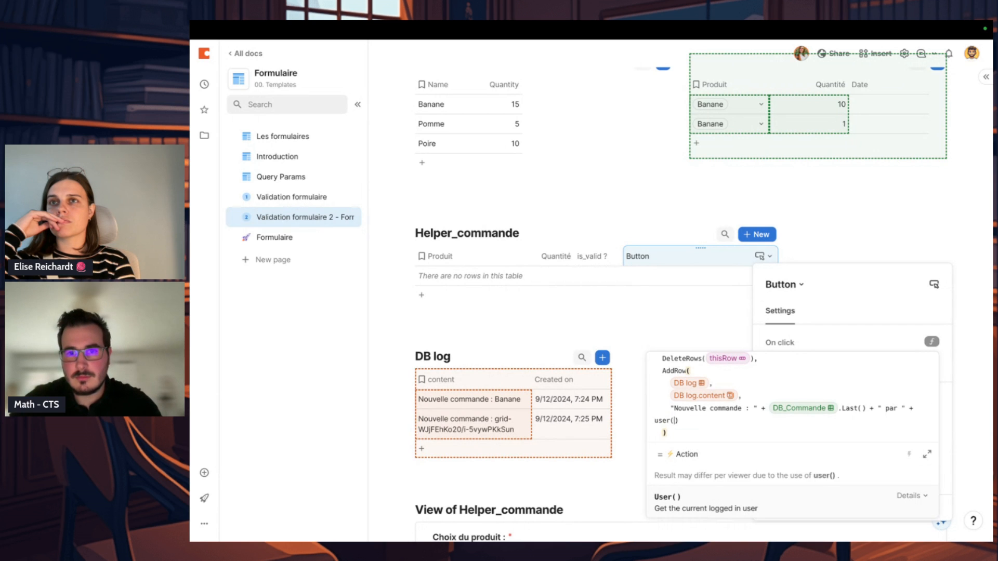
key(Right)
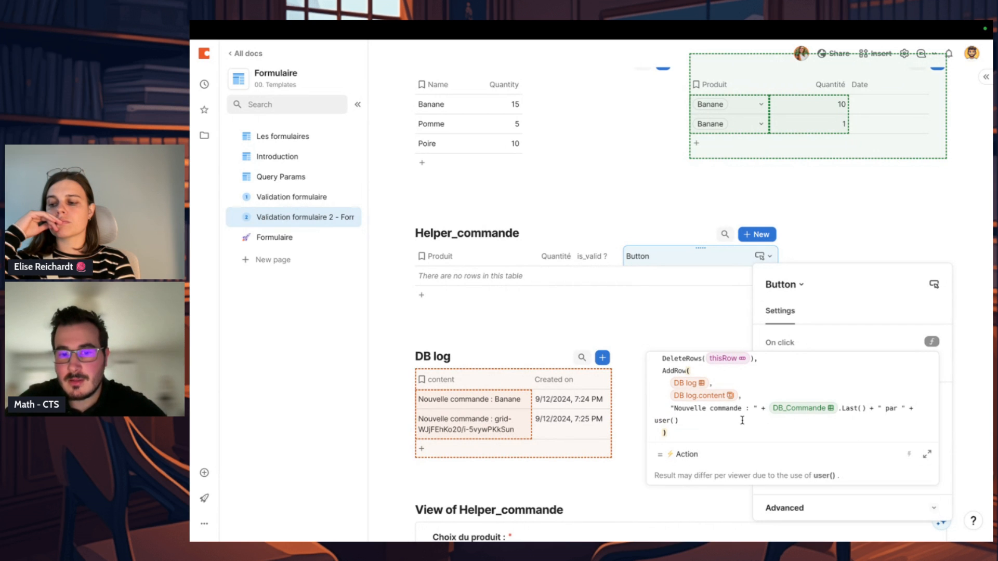
text(.Name)
key(Return)
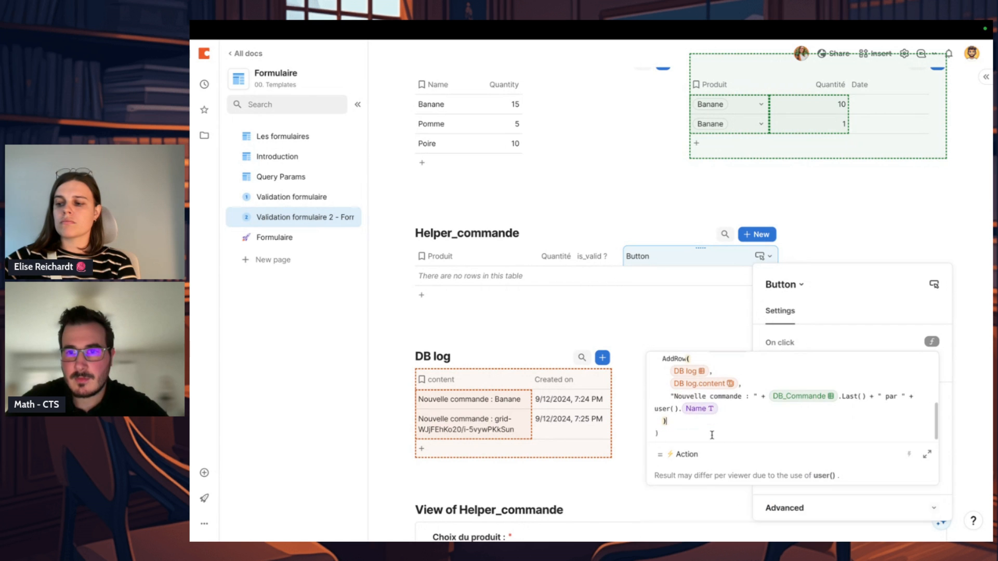
click(927, 454)
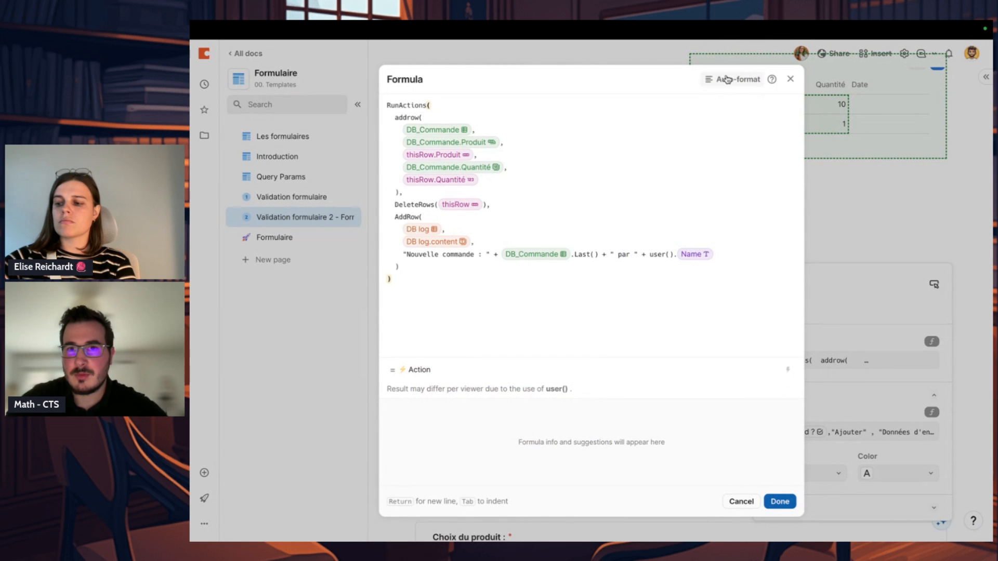
click(779, 502)
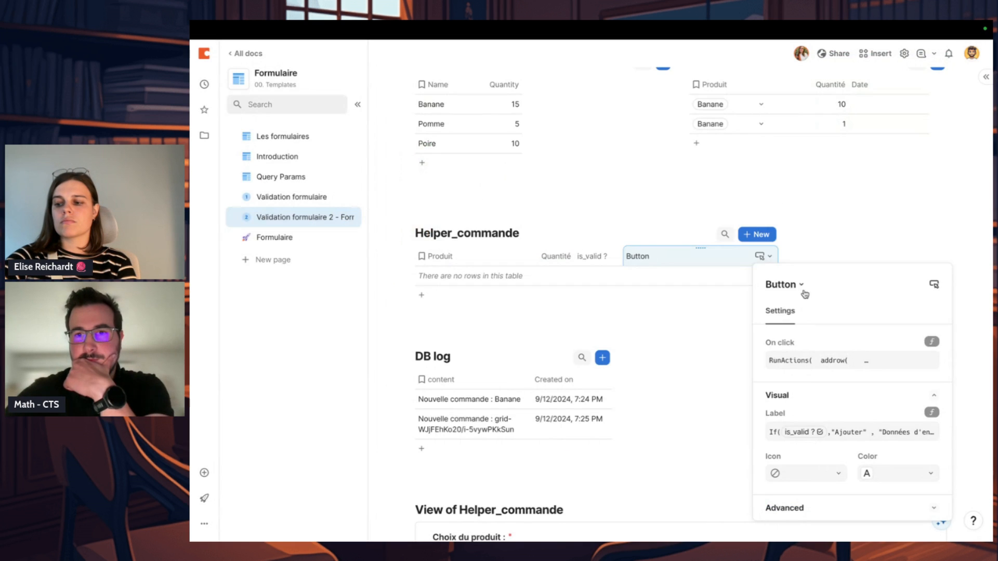
Step: Add a second button column to Helper_commande with a Delete rows action on Helper_commande applied to This Row
click(796, 256)
click(792, 256)
text(but)
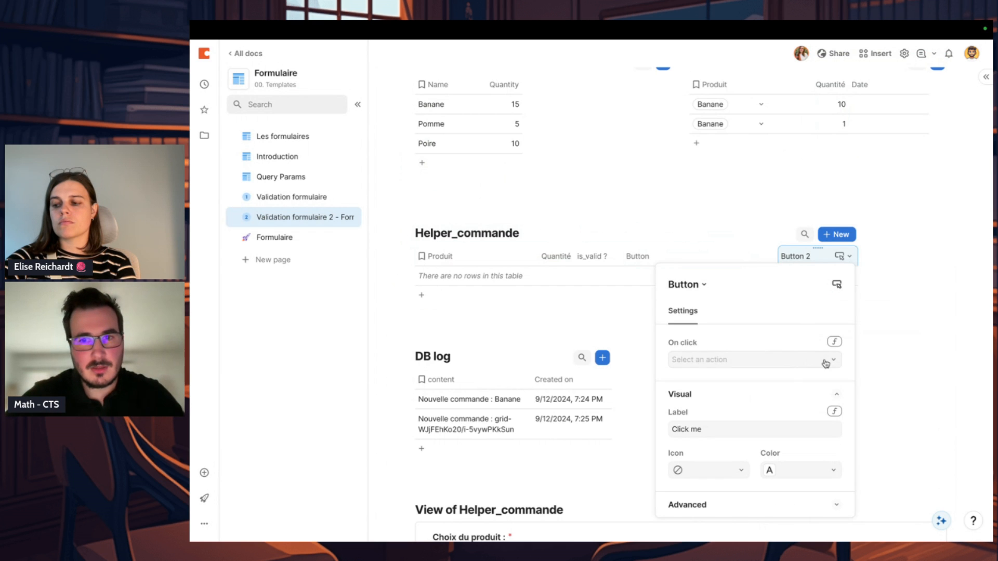
click(830, 359)
text(del)
click(782, 379)
click(743, 396)
text(hel)
click(712, 425)
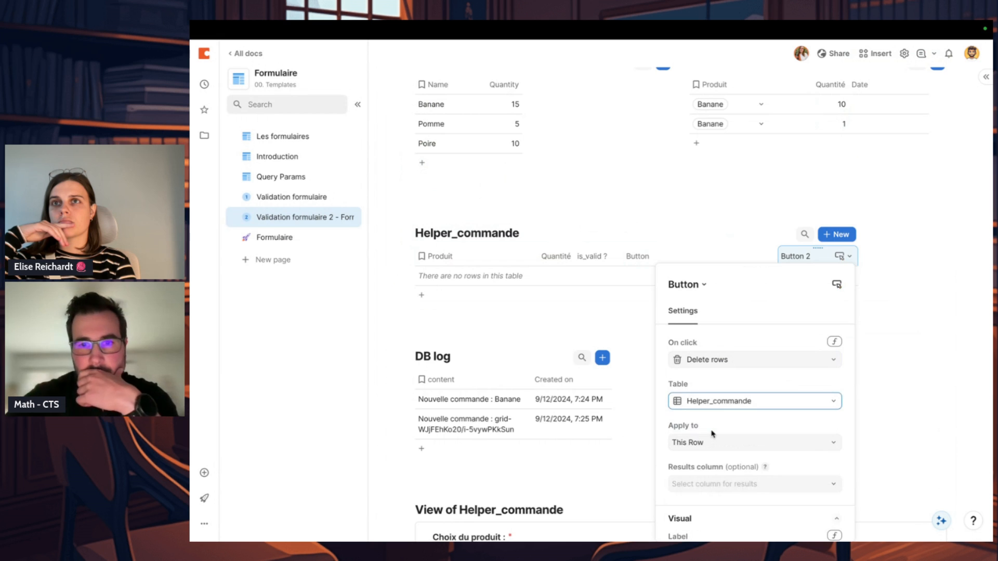
Step: Label the new delete button Annuler and close its column settings
scroll(712, 434, down, 2)
click(734, 452)
key(ctrl+a)
text(Ca)
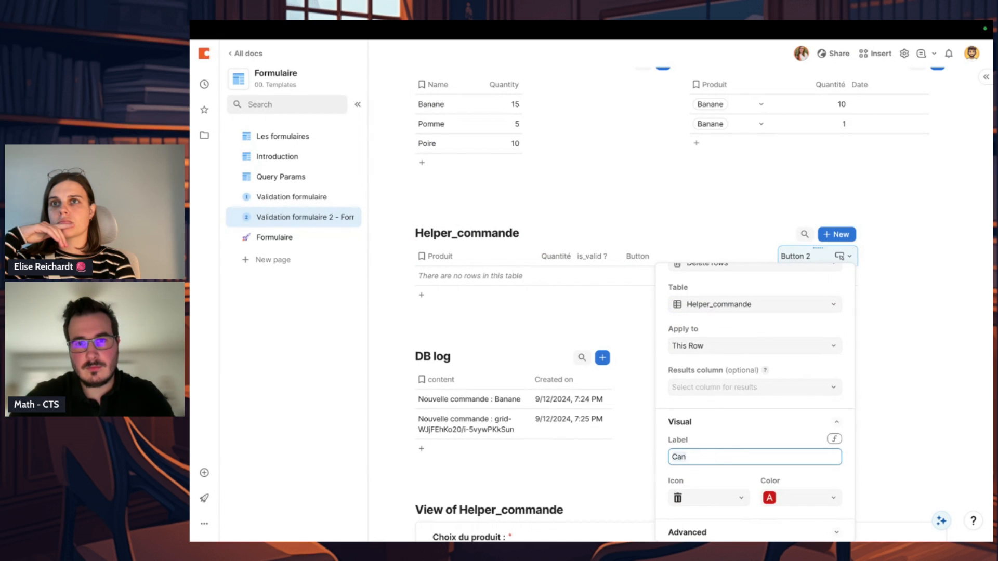
key(Return)
click(706, 253)
Step: Add an empty Helper_commande row, open it for layout editing and place Button 2 side by side before Button
click(425, 294)
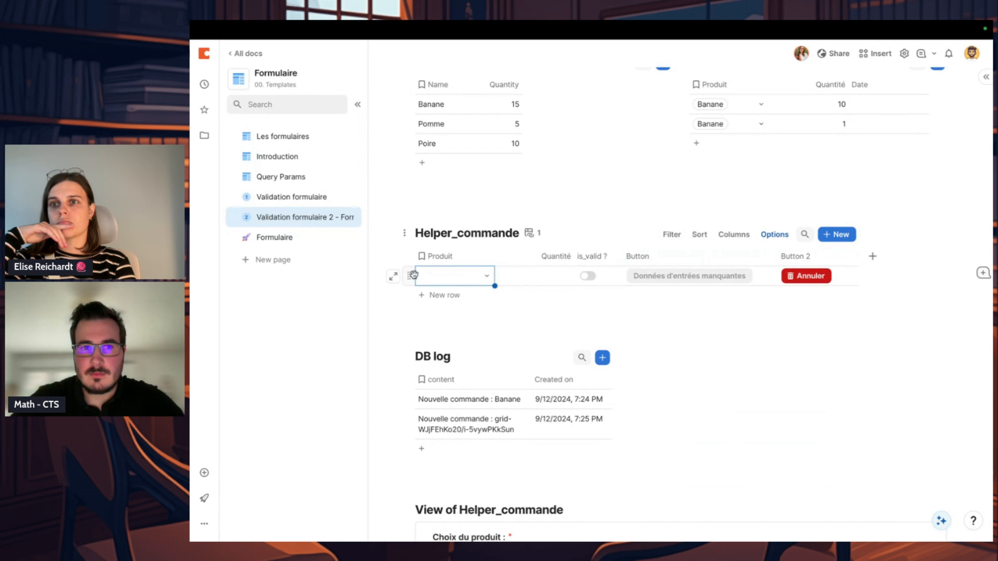
click(393, 276)
click(806, 86)
click(832, 105)
click(829, 250)
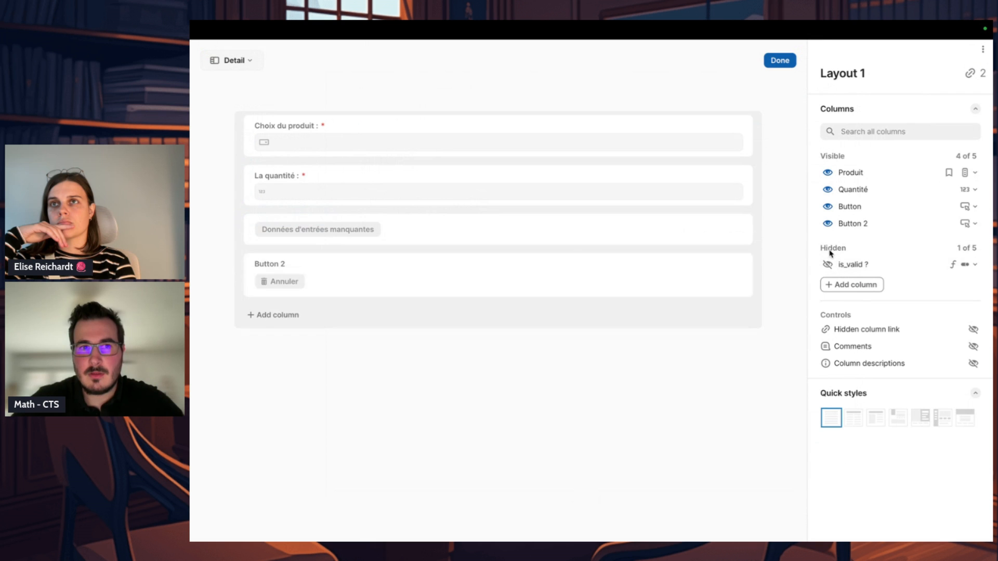
drag(452, 272, 249, 234)
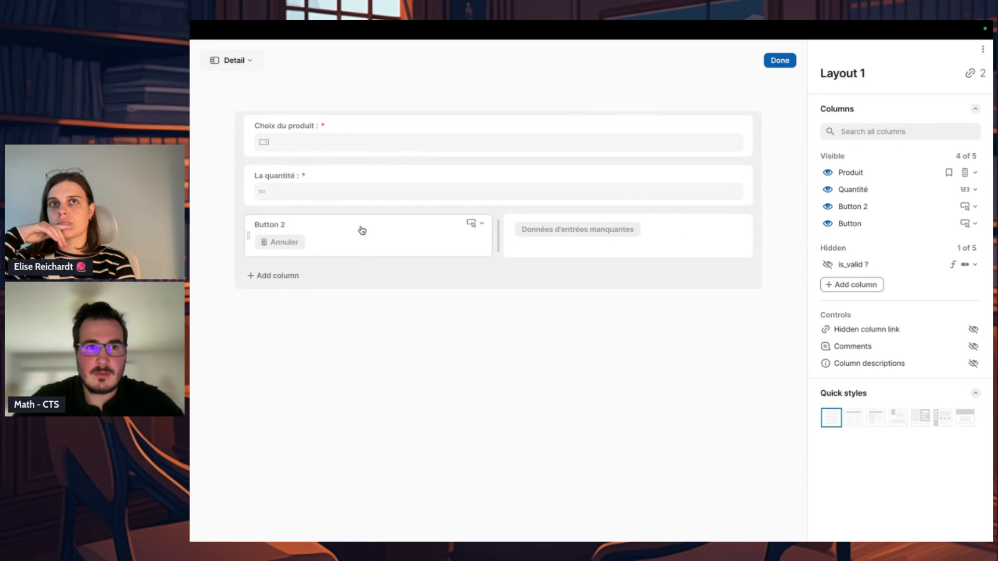
Step: Set Button 2's label style to None and its alignment to right in the layout
click(475, 223)
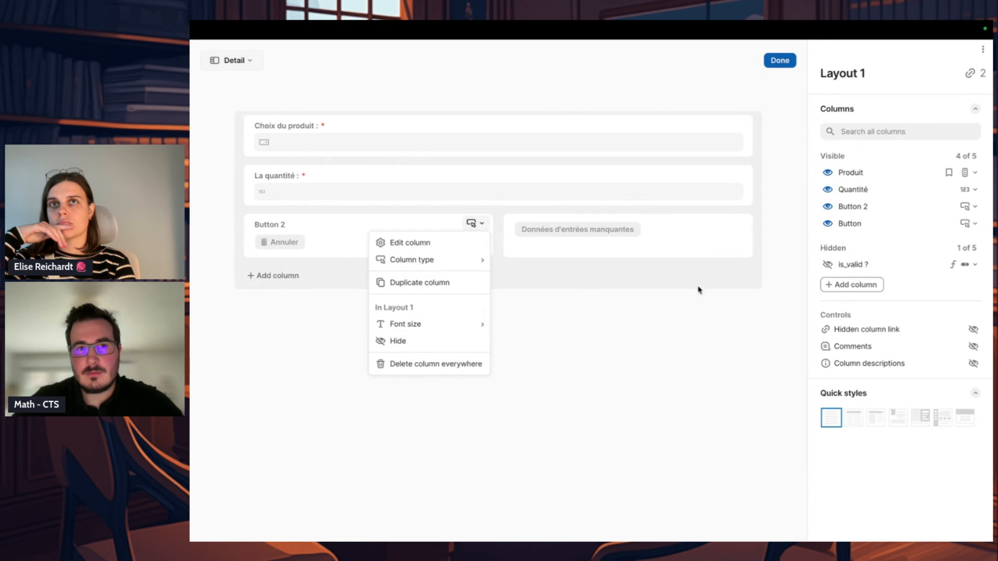
click(410, 243)
scroll(938, 431, down, 4)
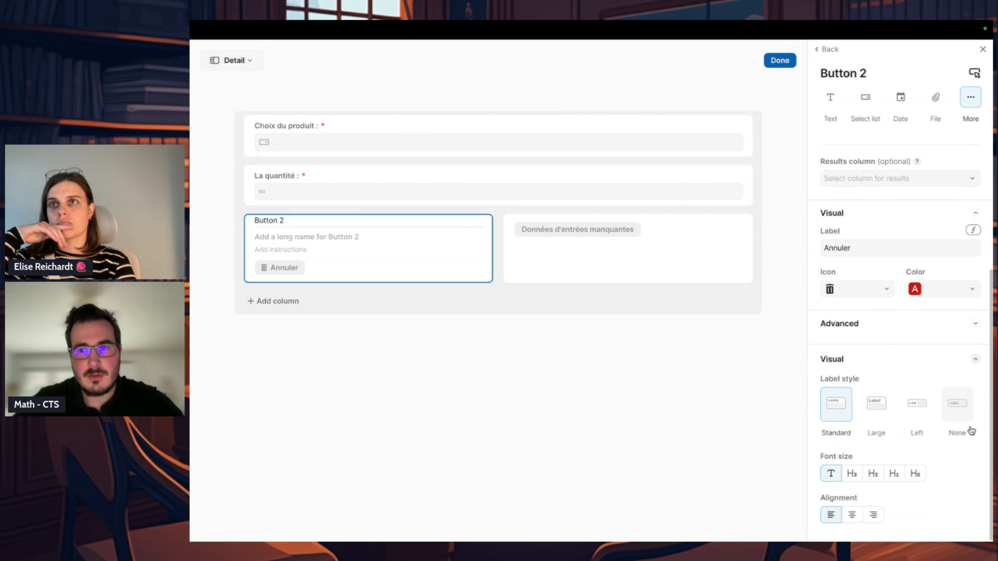
click(971, 433)
click(873, 515)
click(626, 337)
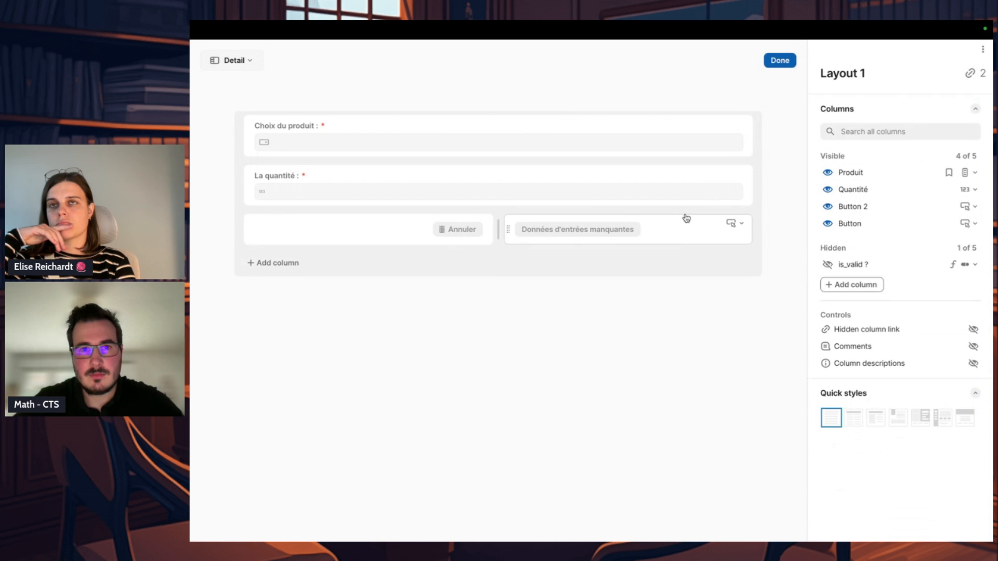
Step: Narrow the Annuler field to about a third of the form width, finish the layout editing and close the row
drag(499, 229, 417, 229)
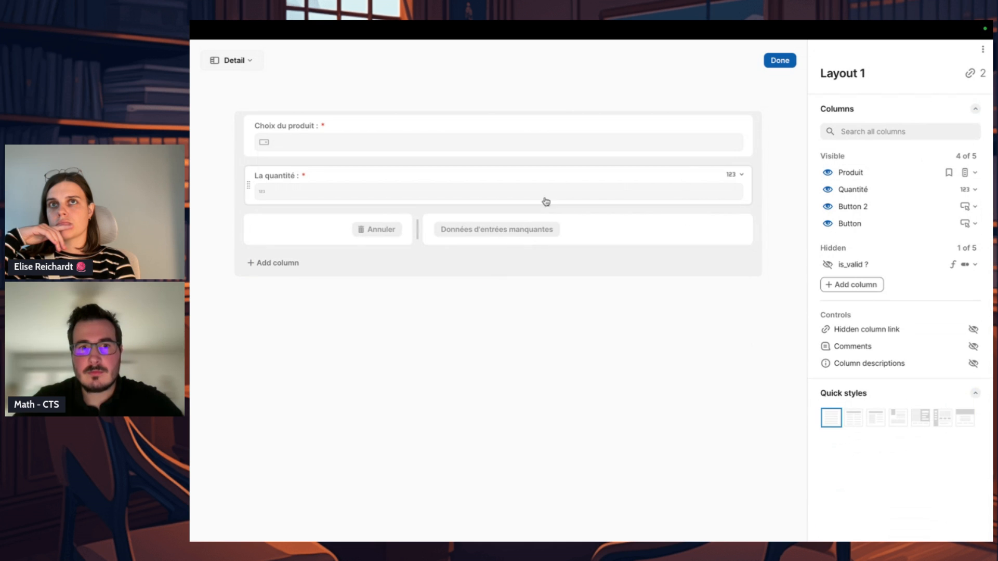
click(788, 63)
click(575, 133)
click(647, 226)
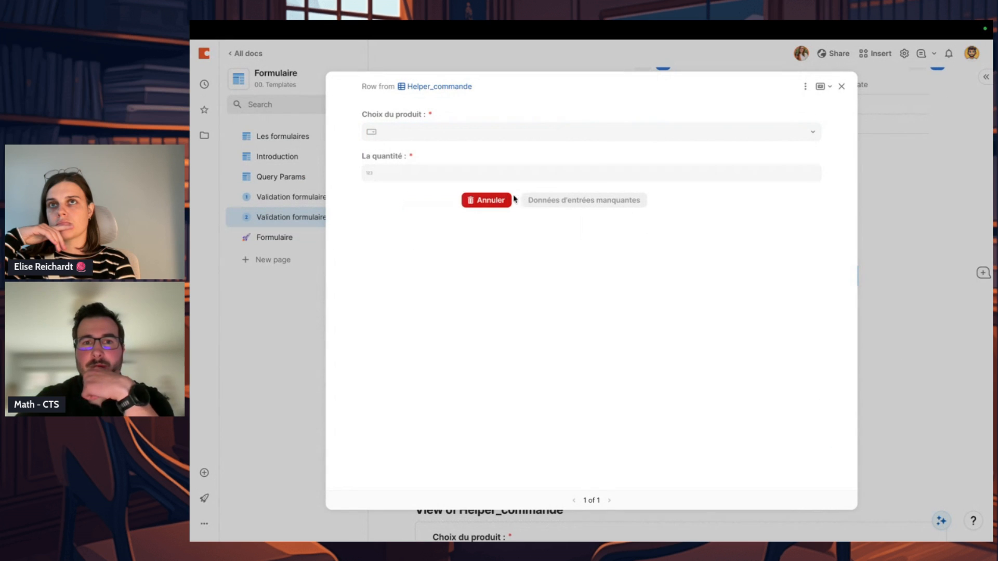
click(885, 276)
Step: Run the Annuler button on the empty Helper_commande row
scroll(885, 276, up, 3)
click(817, 384)
scroll(818, 384, up, 1)
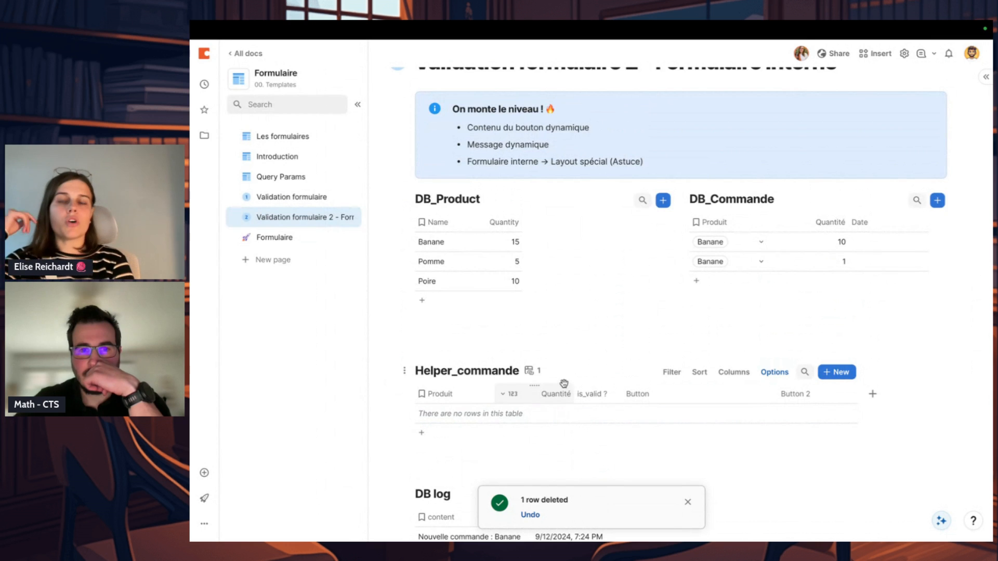
click(444, 432)
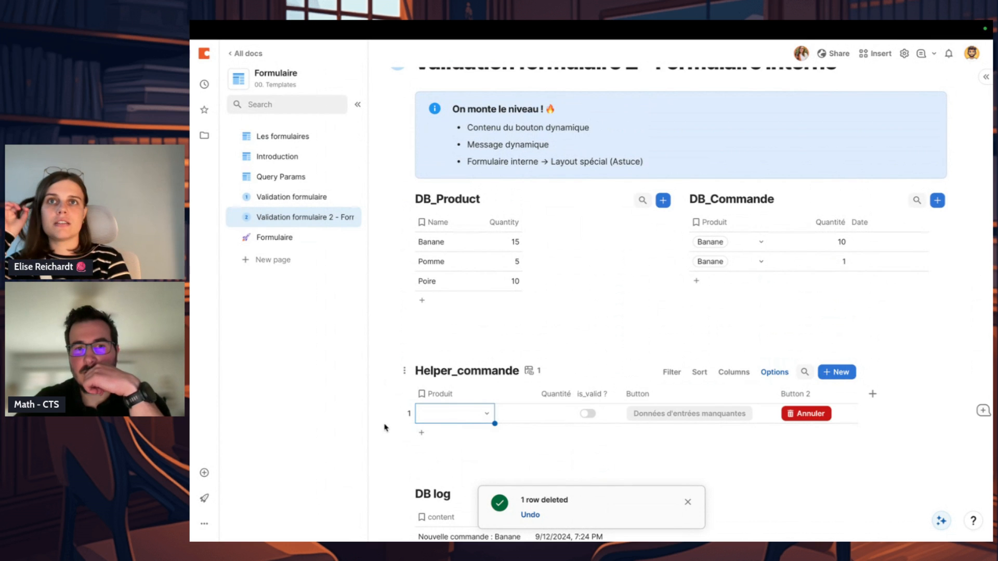
click(410, 414)
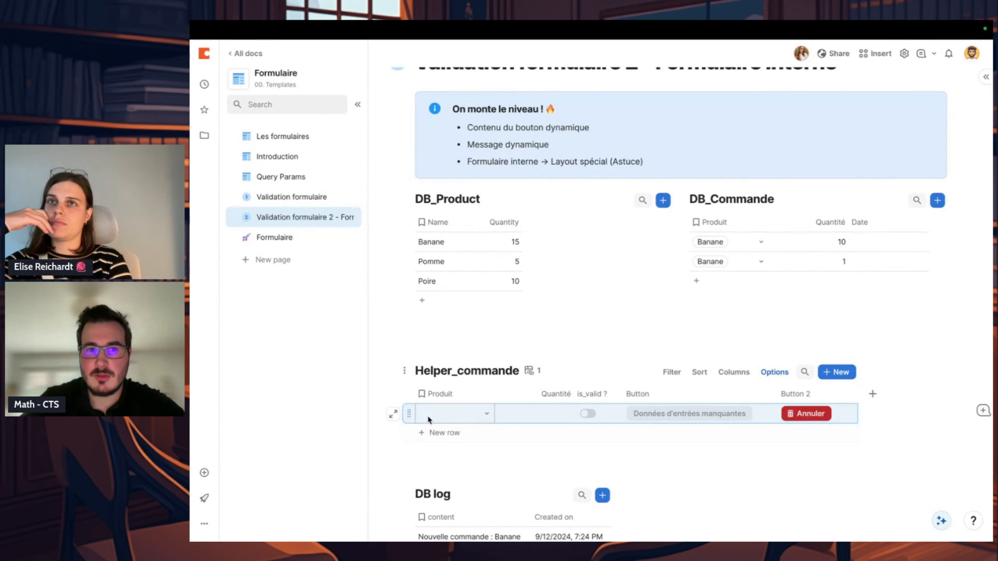
key(Delete)
click(508, 310)
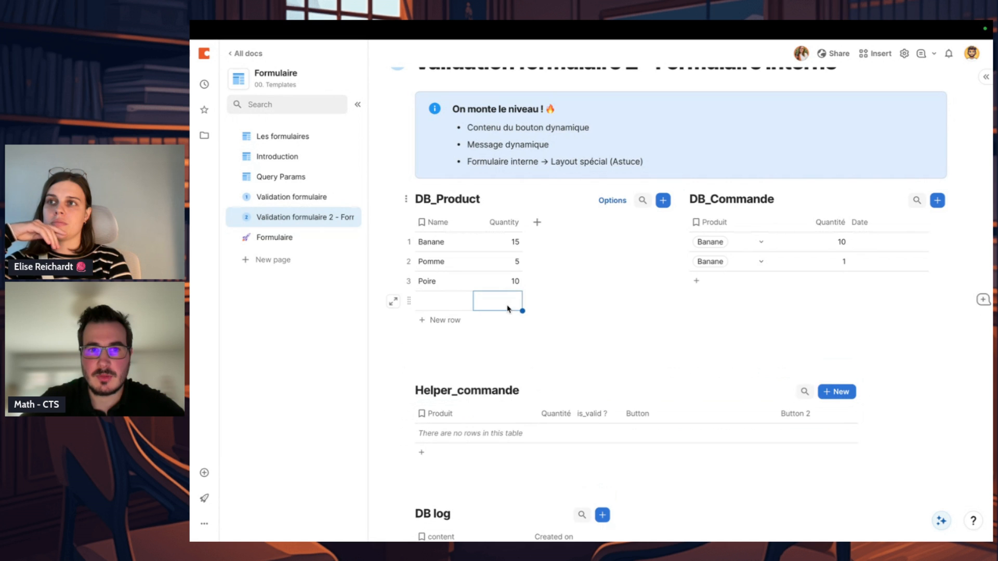
key(super+z)
click(591, 300)
Step: Delete both Banane rows from DB_Commande
click(691, 260)
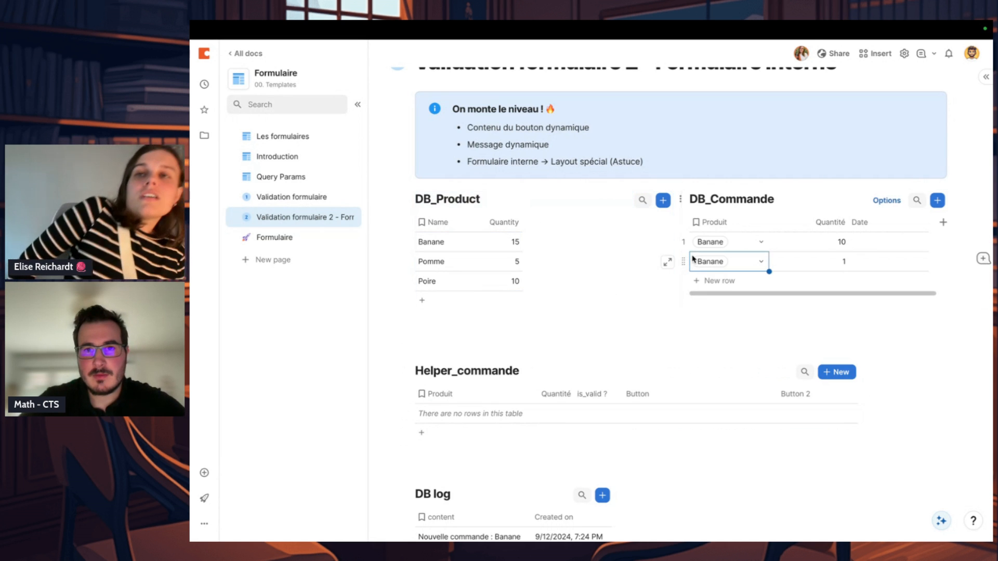
click(682, 252)
key(Delete)
key(Delete)
key(Delete)
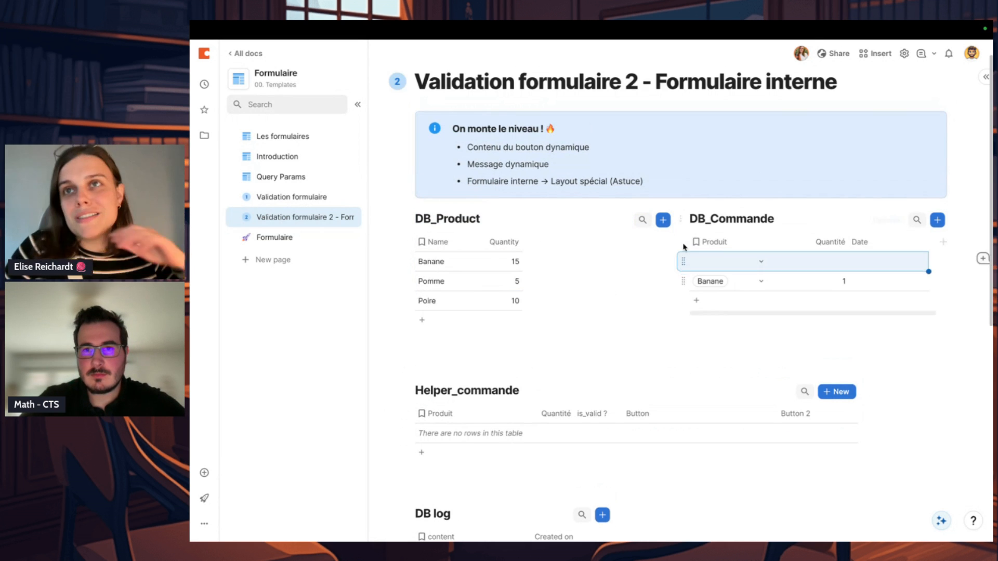
Step: Insert a new button below the DB_Product table with the Add row action
click(517, 347)
text(/but)
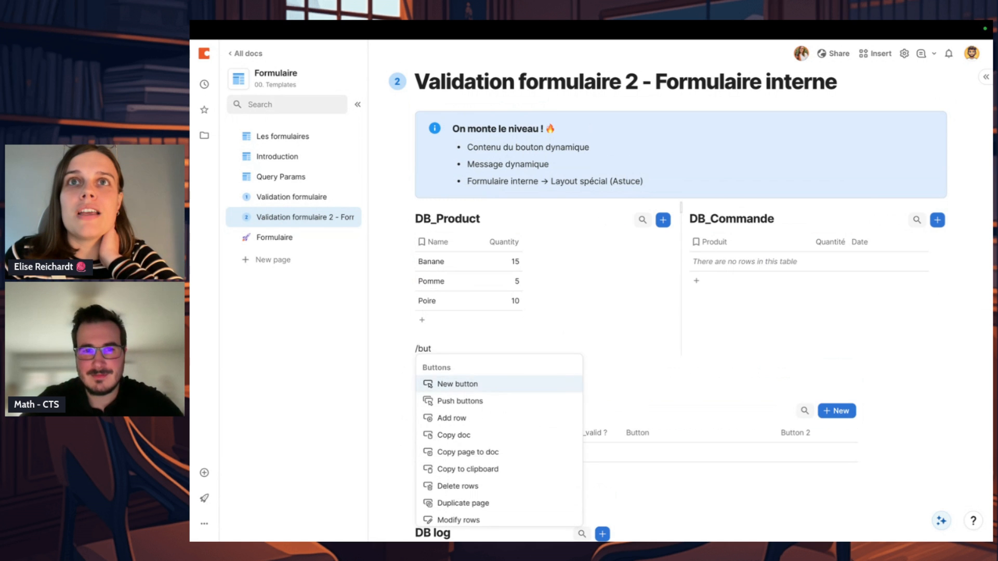
key(Return)
click(561, 187)
text(add)
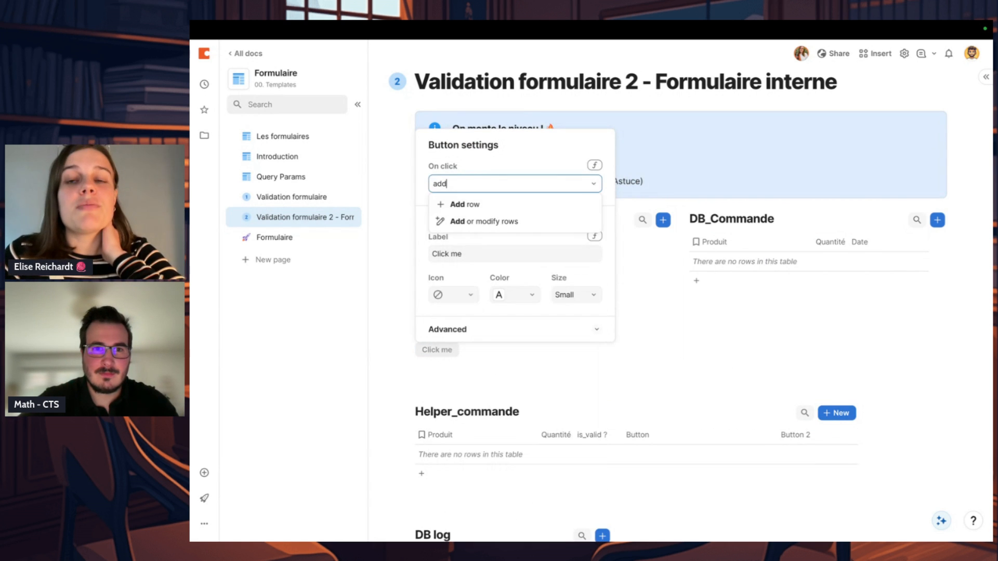
click(546, 206)
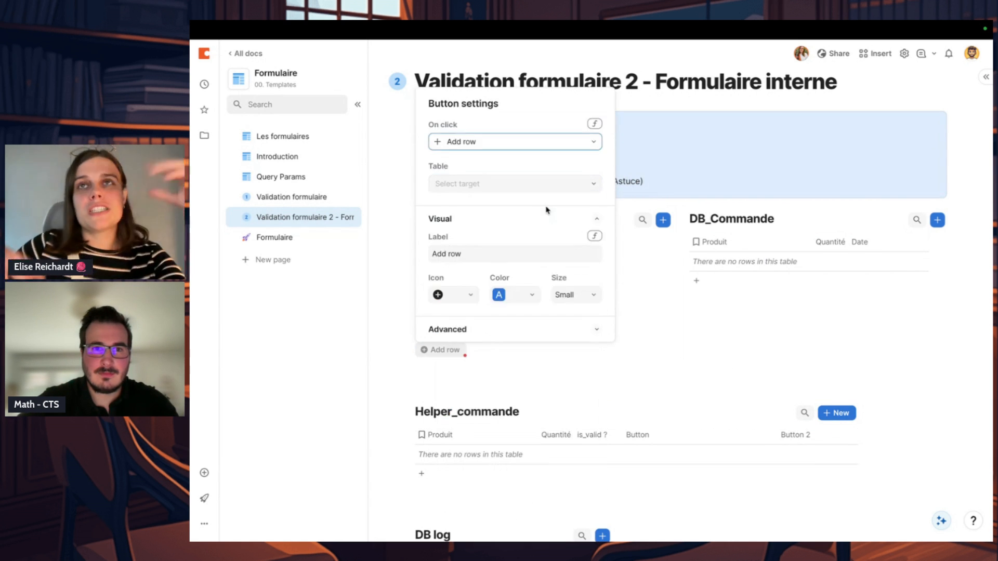
Step: Set the new button's action to OpenRow(AddRow(Helper_commande)) and move the button above the DB_Commande table
click(594, 126)
key(super+a)
text(OpenRow())
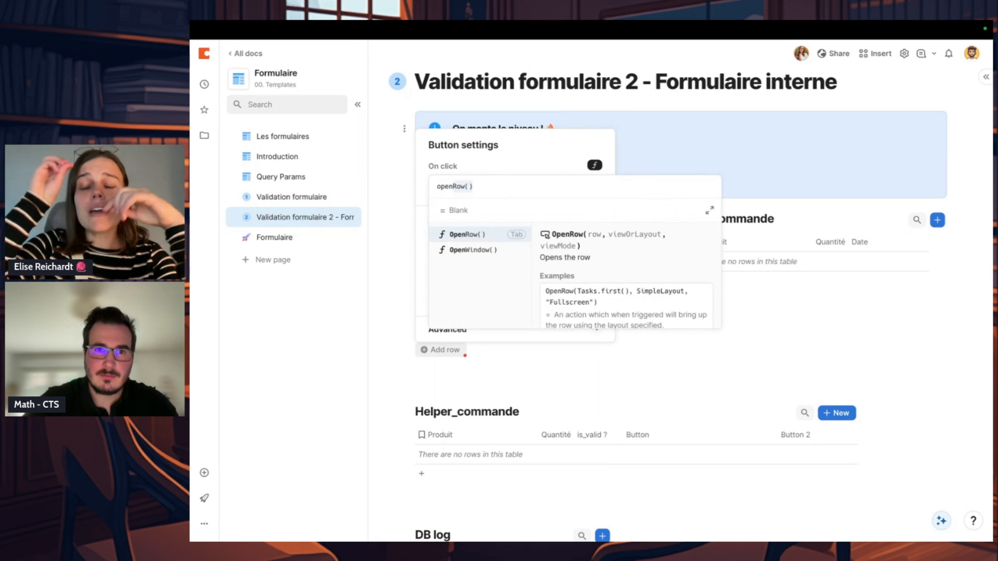
key(Tab)
text(AddRow())
key(Tab)
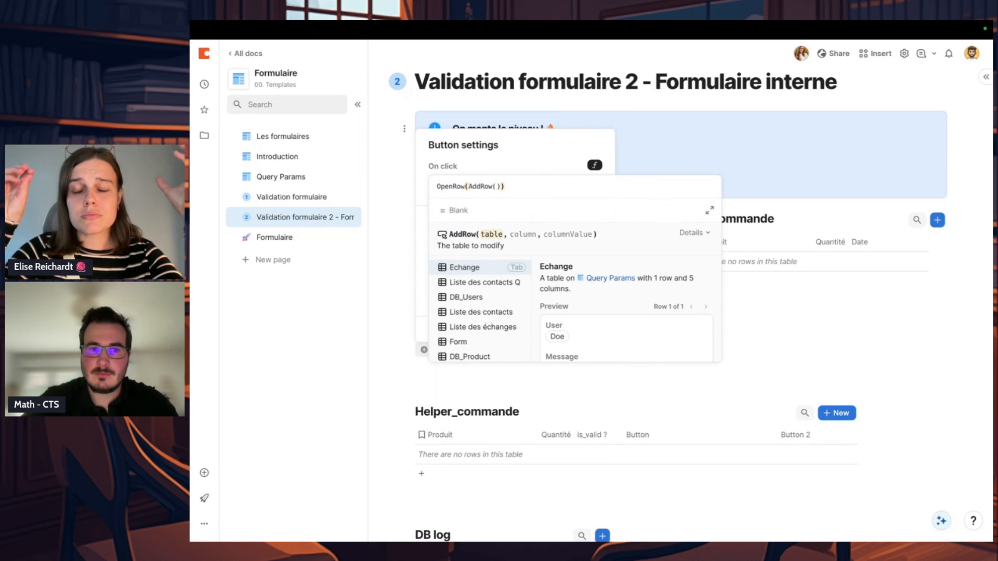
text(Helper_commande)
key(Tab)
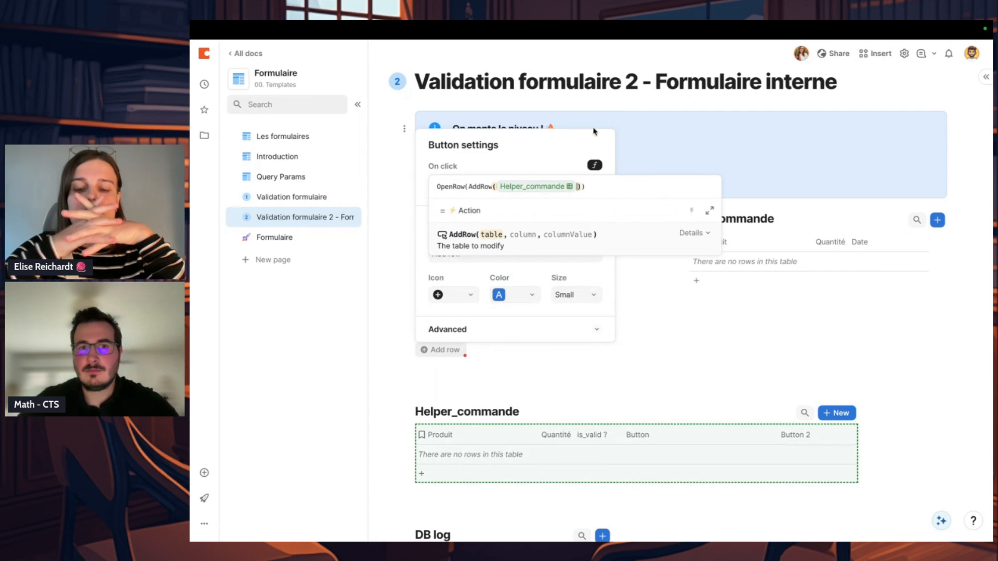
click(611, 352)
drag(406, 347, 725, 229)
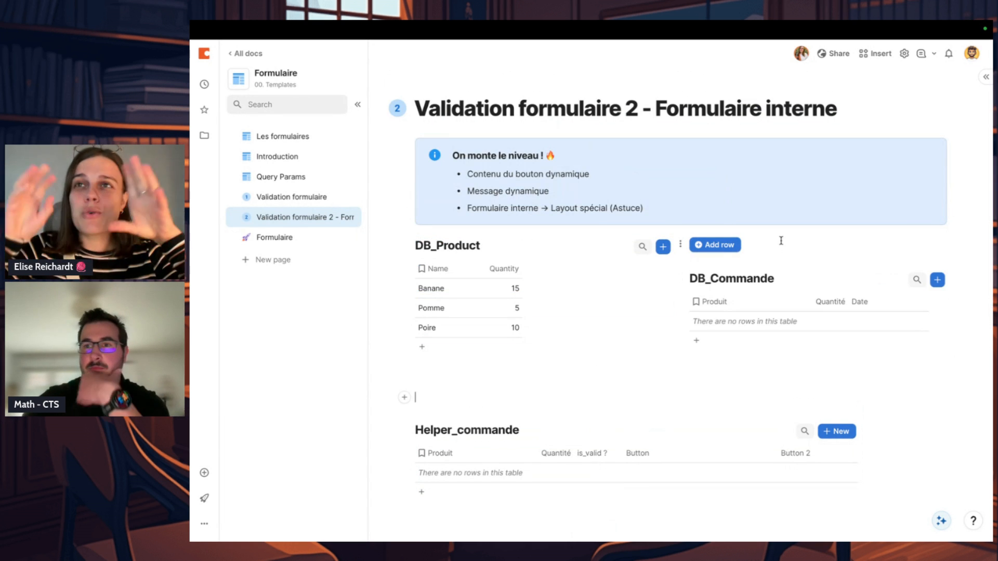
Step: Test the Add row button twice, discarding each new Helper_commande row with Annuler
click(732, 243)
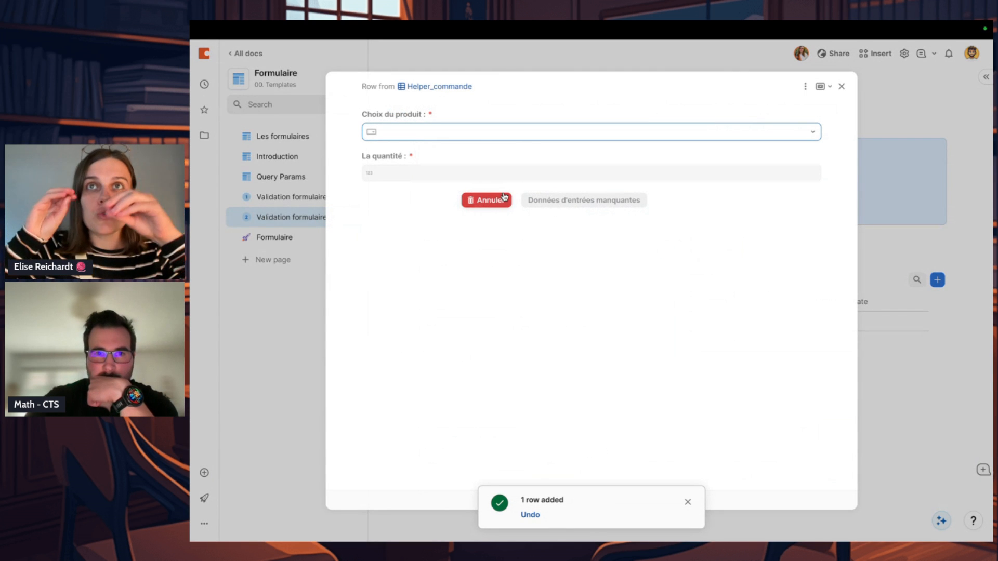
click(504, 196)
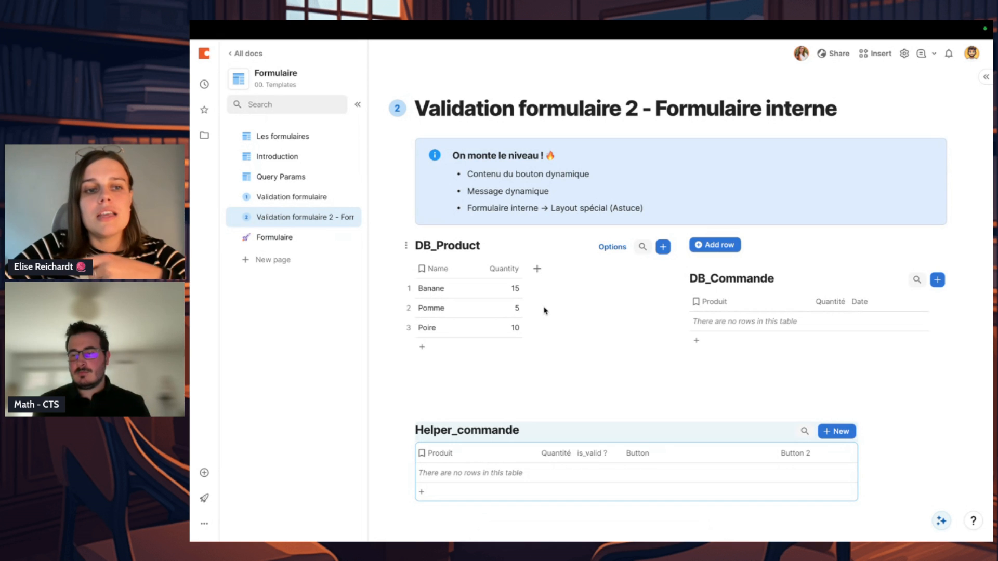
click(532, 375)
scroll(532, 376, down, 1)
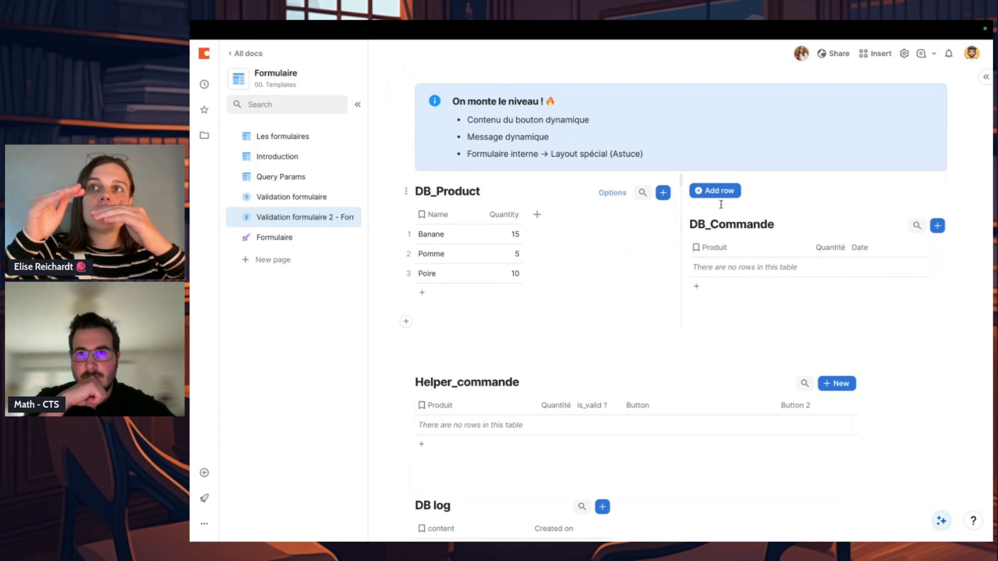
click(723, 190)
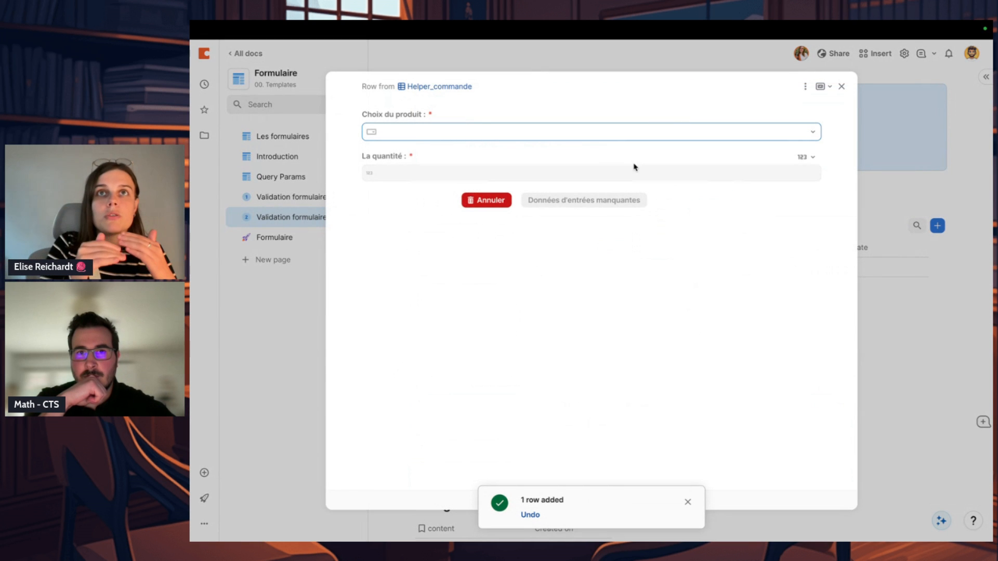
click(620, 135)
click(486, 158)
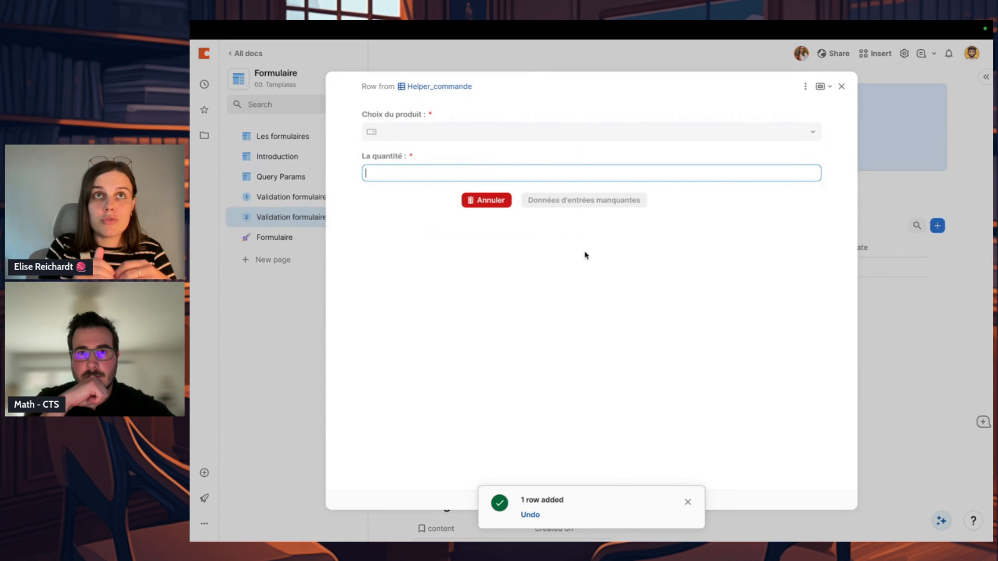
click(486, 200)
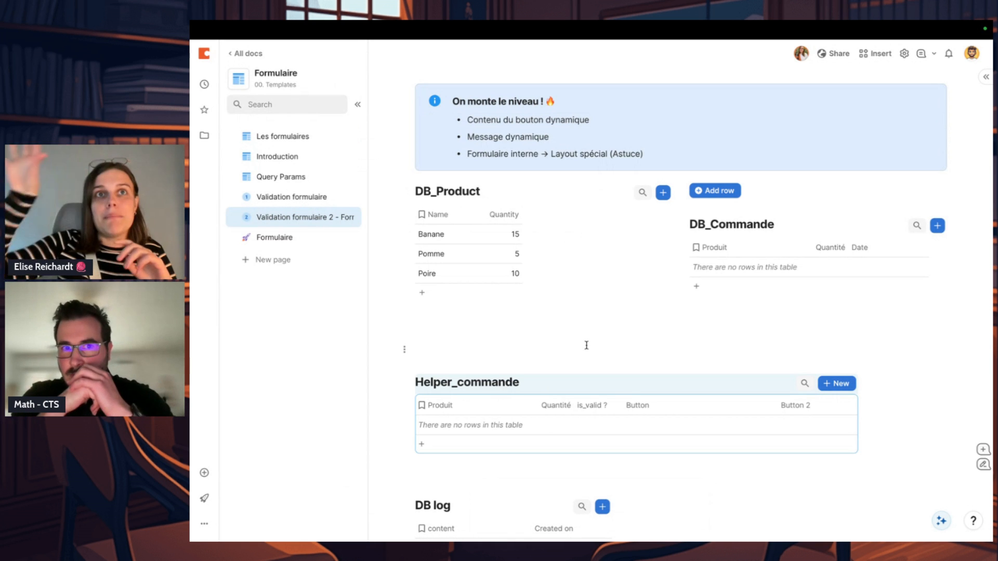
Step: Add a formula column to DB_Product that filters orders with DB_Commande.Filter(Produit == thisRow)
click(537, 214)
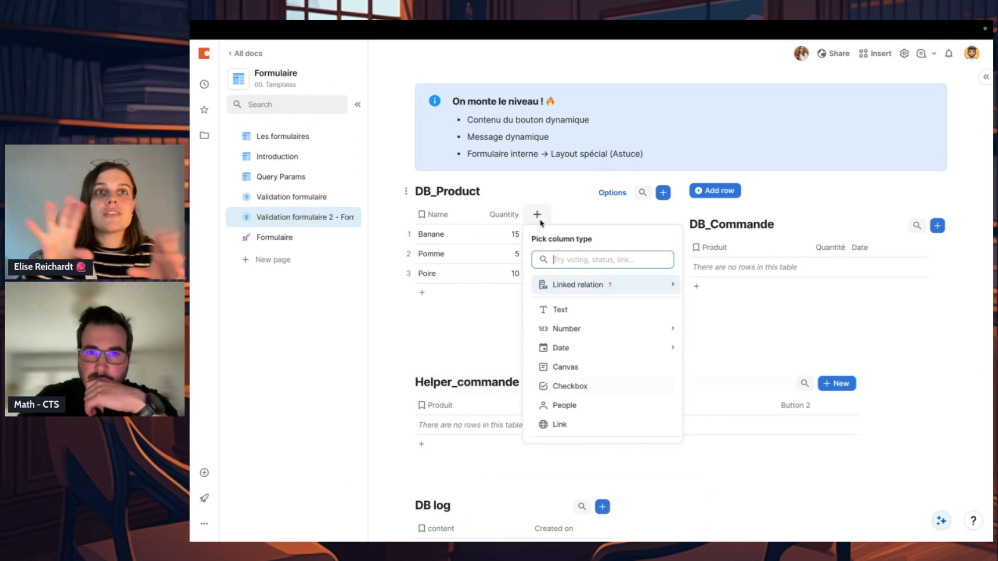
mouse_move(582, 295)
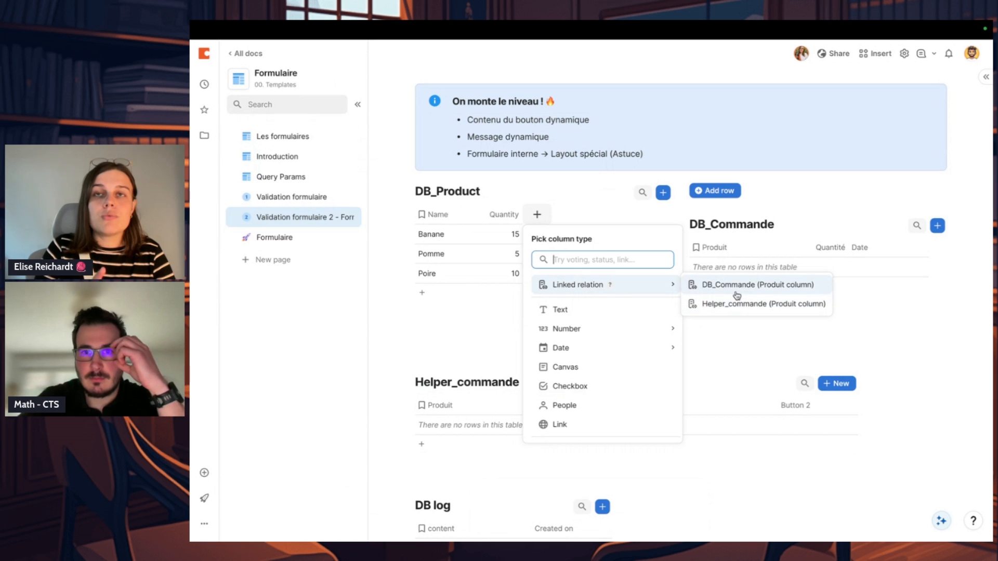
text(for)
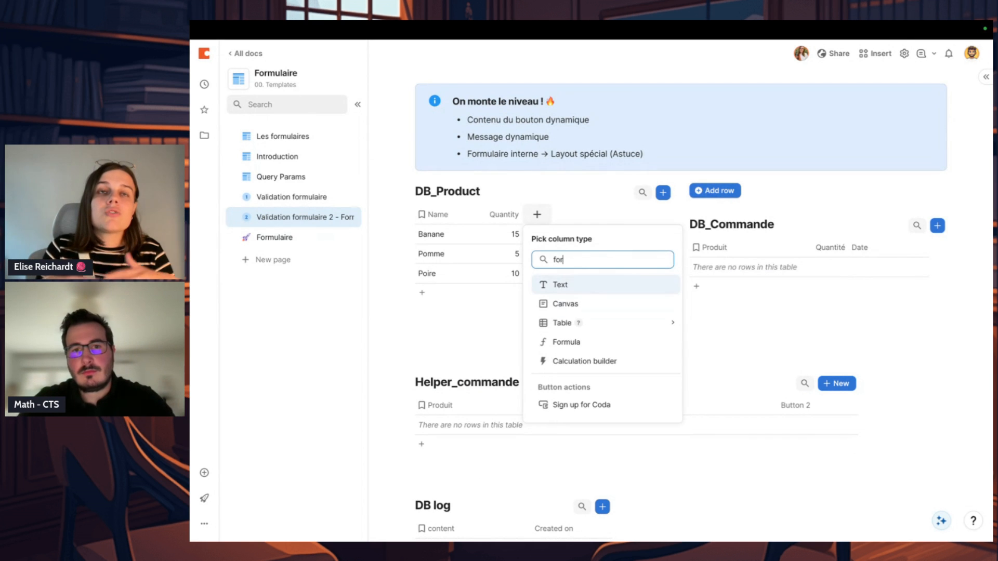
click(607, 342)
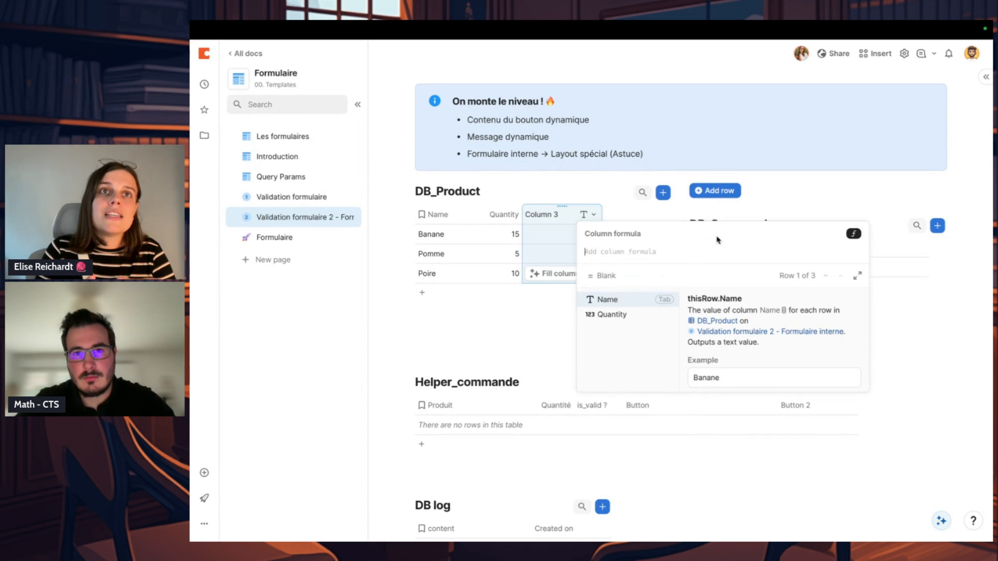
text(db_Commande)
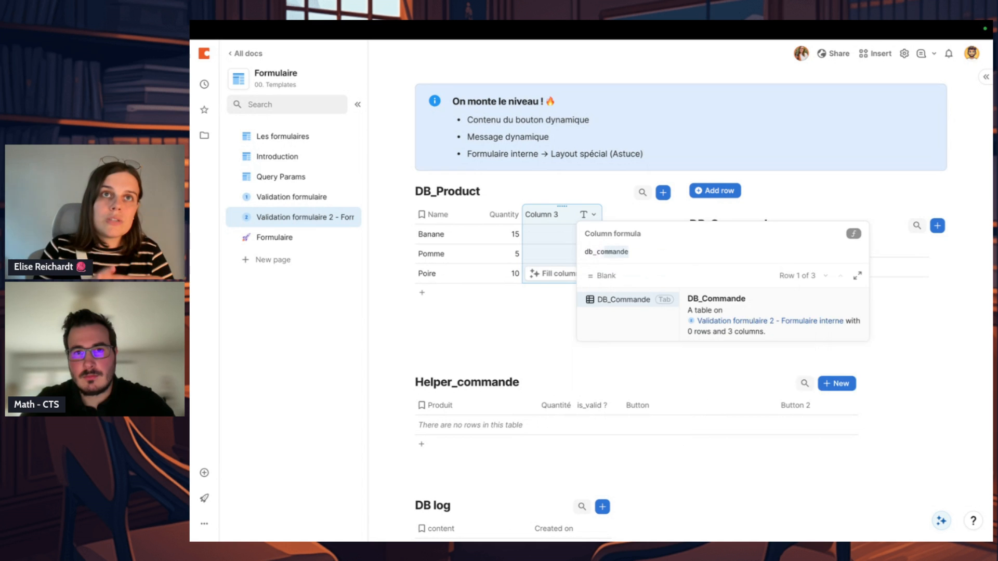
key(Tab)
text(.Filter)
key(Tab)
text(Produit)
key(Tab)
text(-)
key(BackSpace)
key(BackSpace)
text(== this)
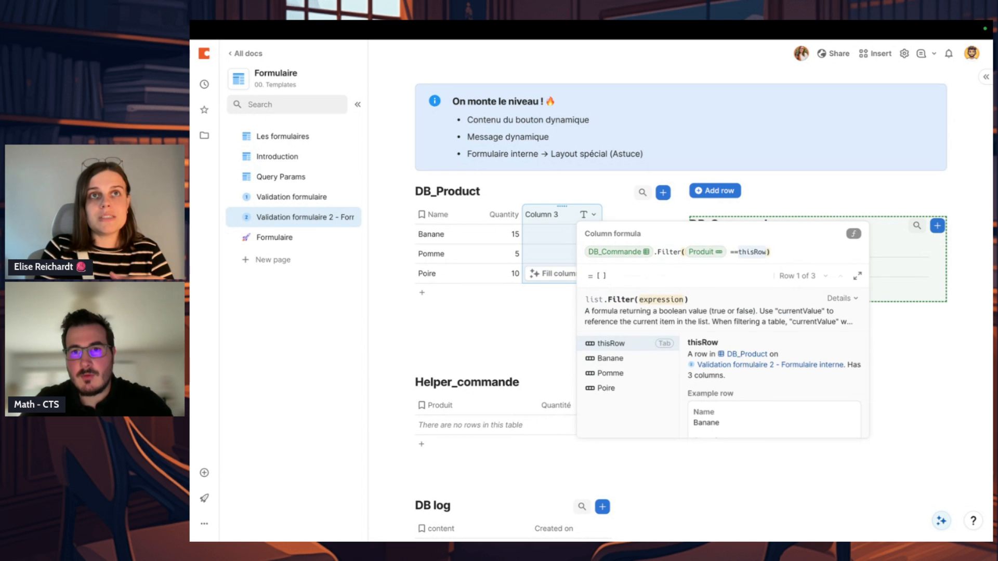
key(Tab)
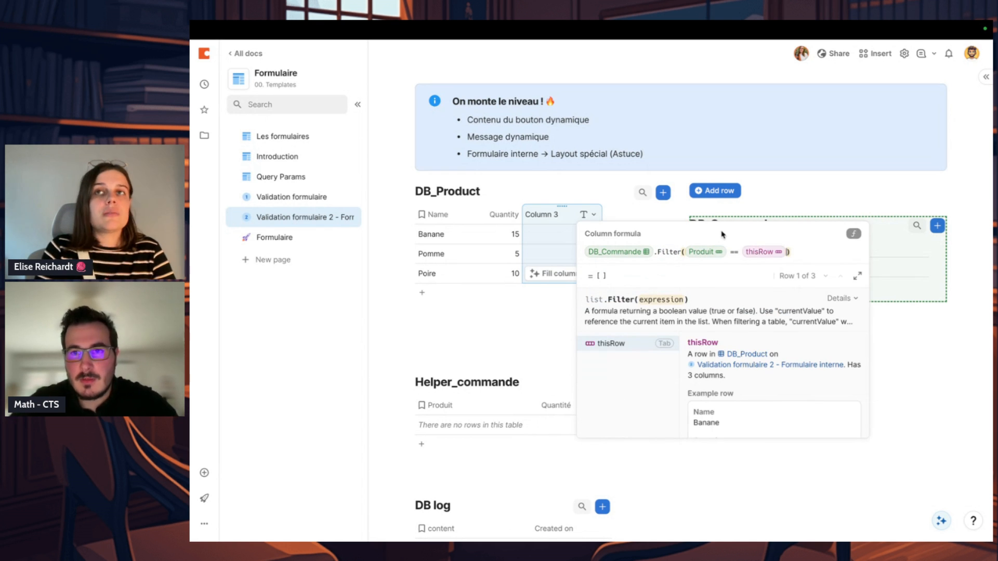
Step: Extend the new column's formula with .Quantité.Sum() to total the ordered quantities
click(803, 248)
text(.Quant)
key(Tab)
text(.Sum()
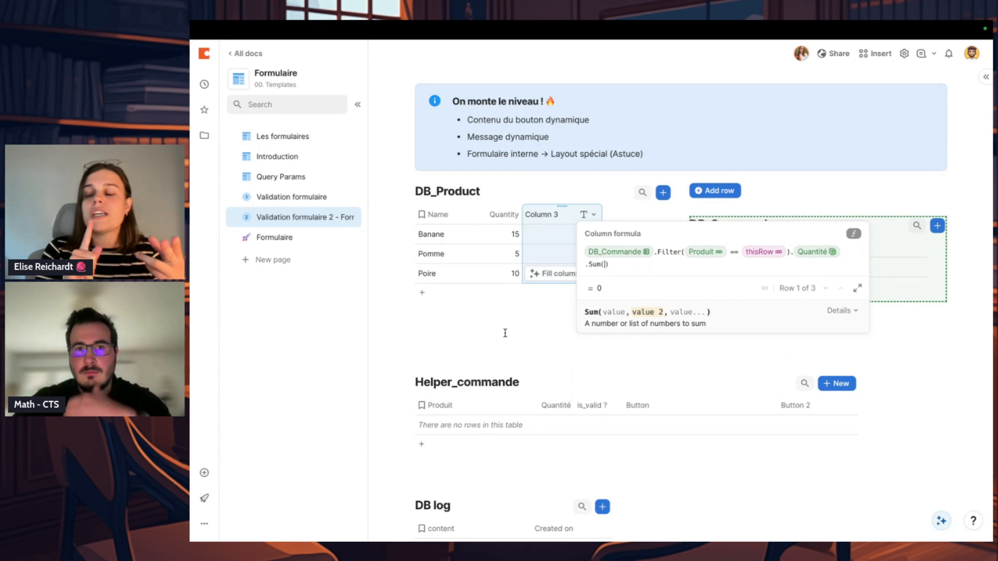
click(522, 337)
Step: Change the new DB_Product formula column to the Number type
click(592, 214)
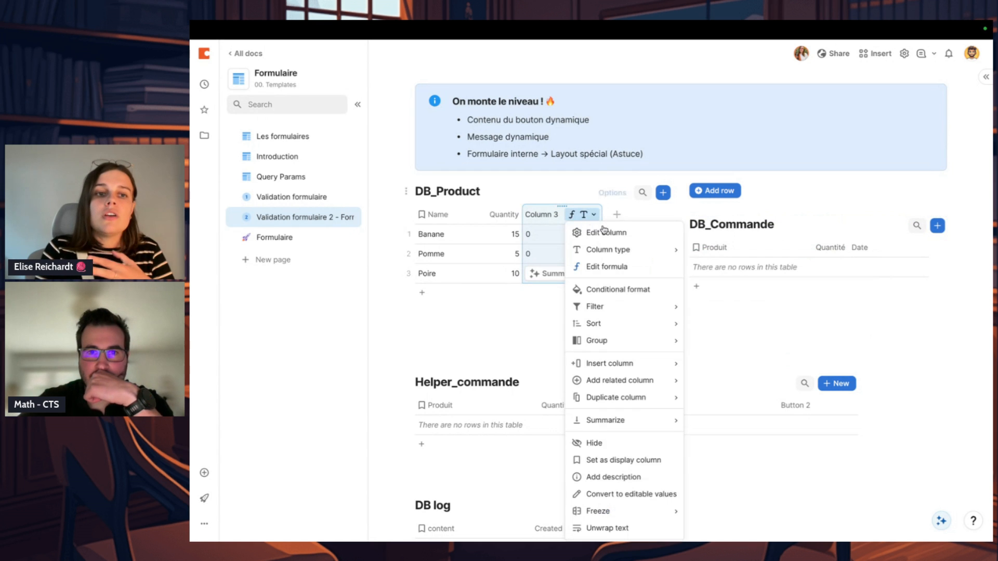
click(606, 231)
click(597, 243)
text(n)
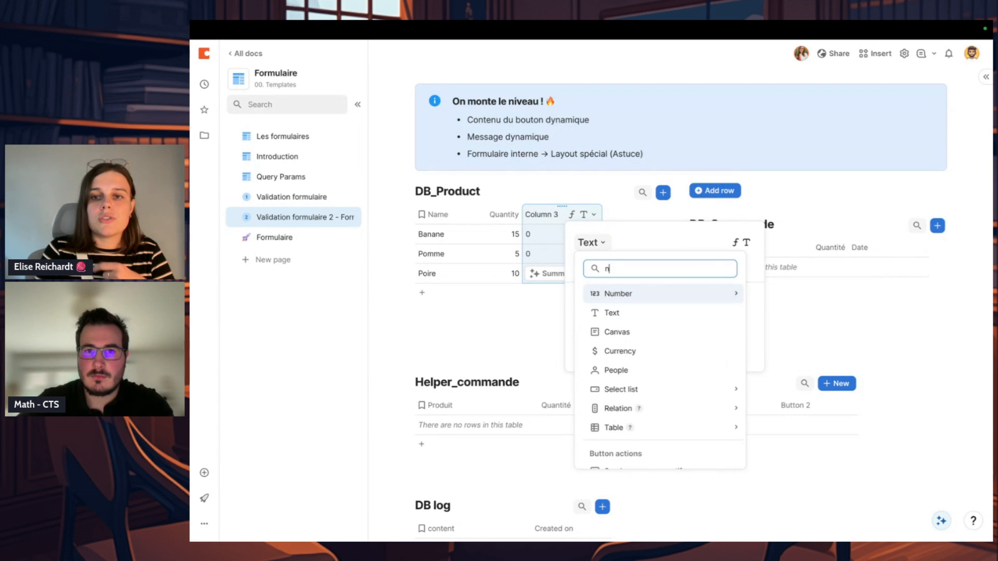
click(630, 294)
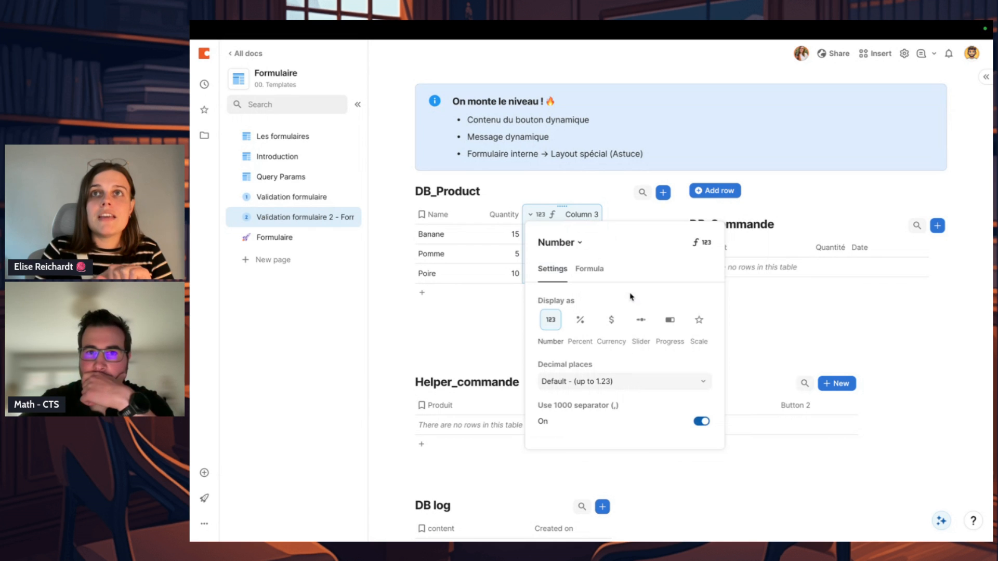
Step: Rename the new DB_Product number column as Total
click(617, 214)
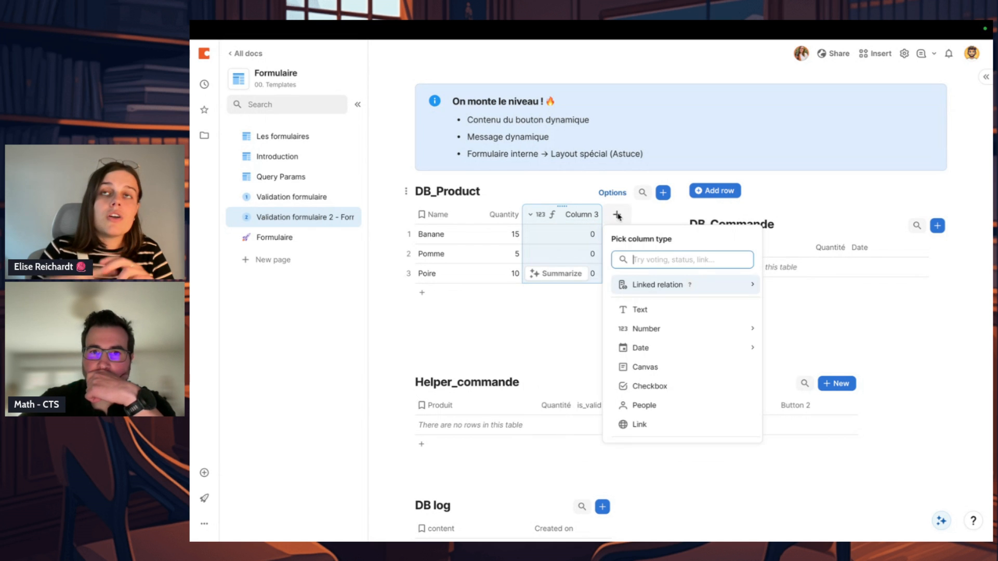
text(for)
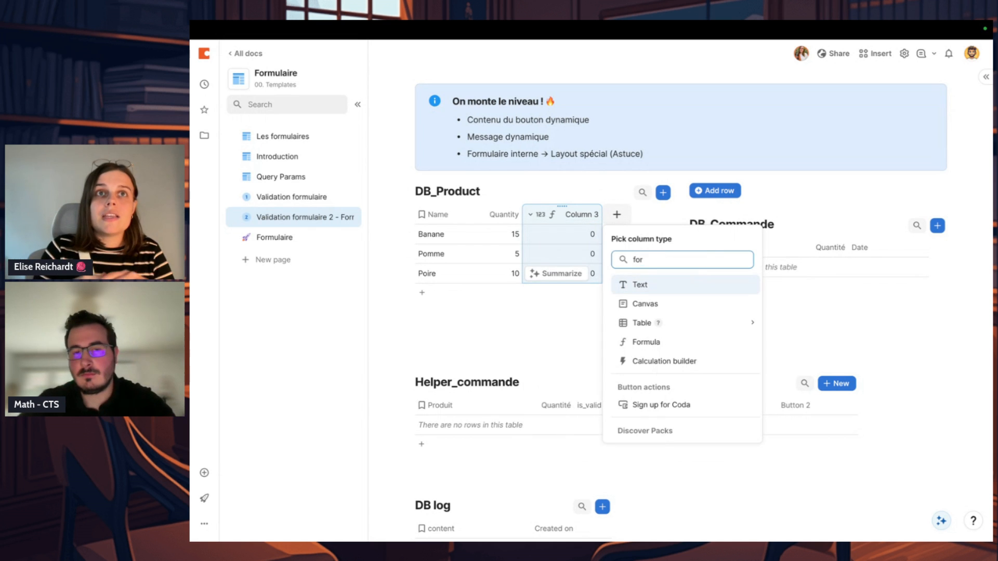
click(584, 216)
text(Tota)
key(Return)
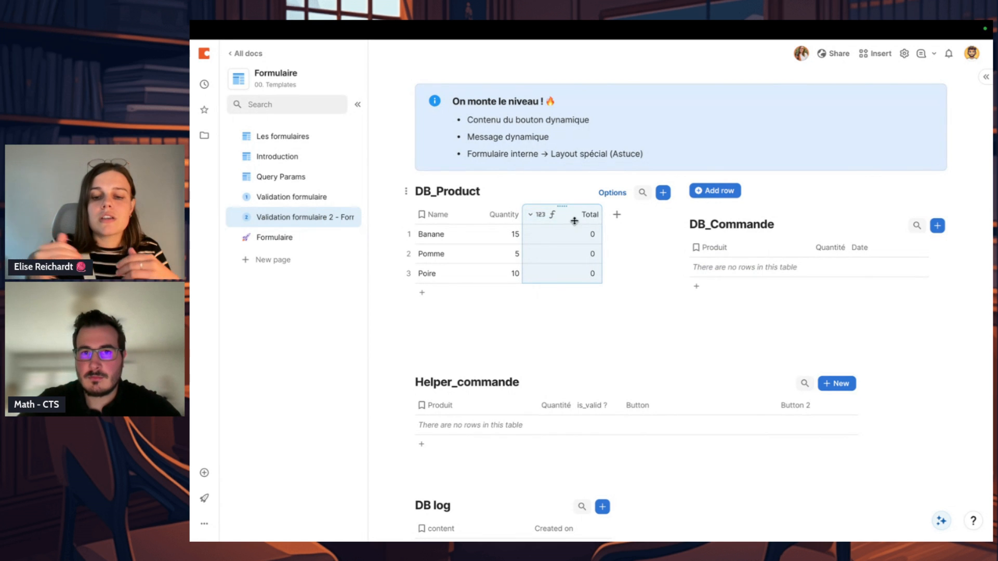
Step: Rewrite the Total column's formula as a subtraction starting from each product's Quantity
click(536, 214)
click(583, 265)
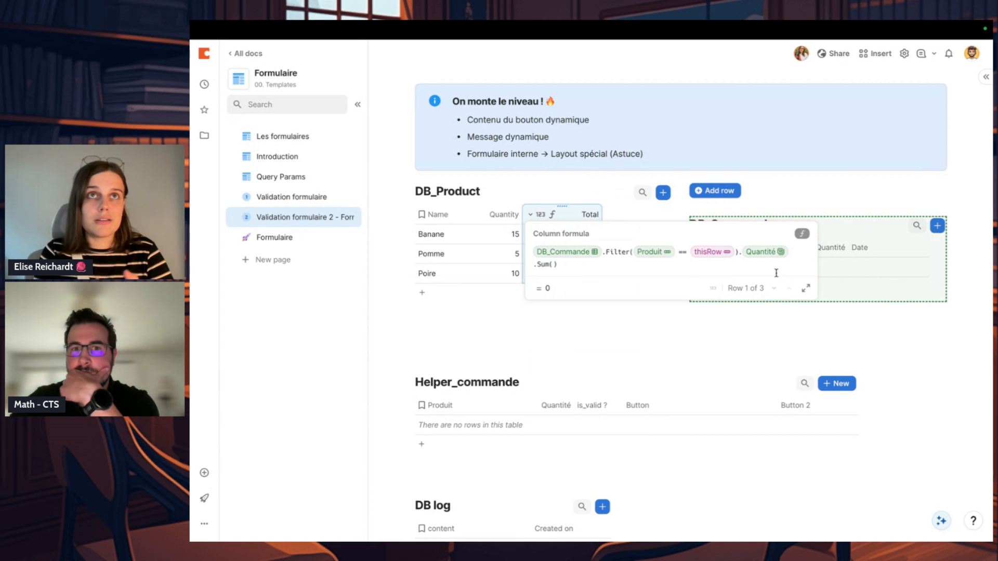
key(ctrl+a)
key(BackSpace)
text(quantity)
key(Tab)
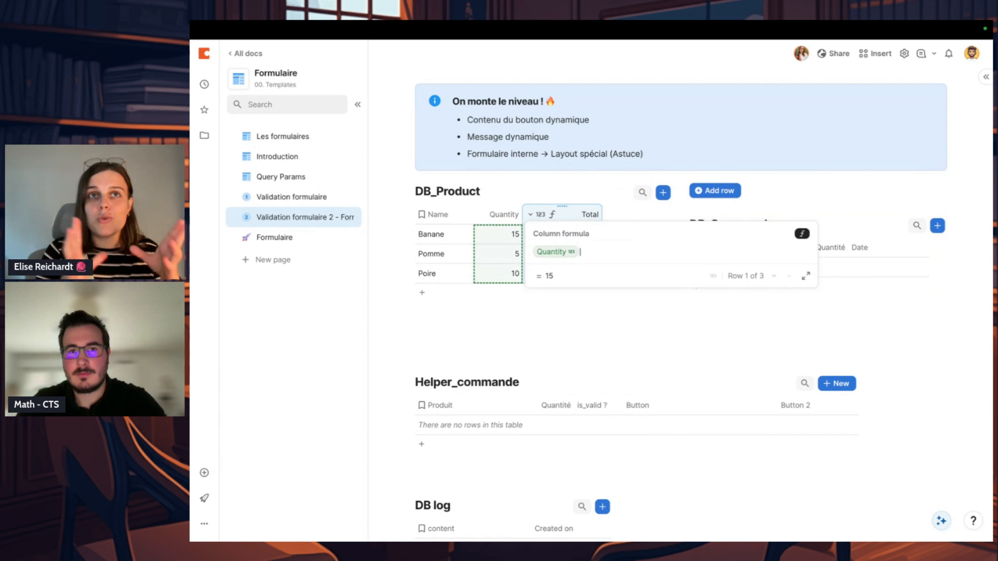
text(-Quantity)
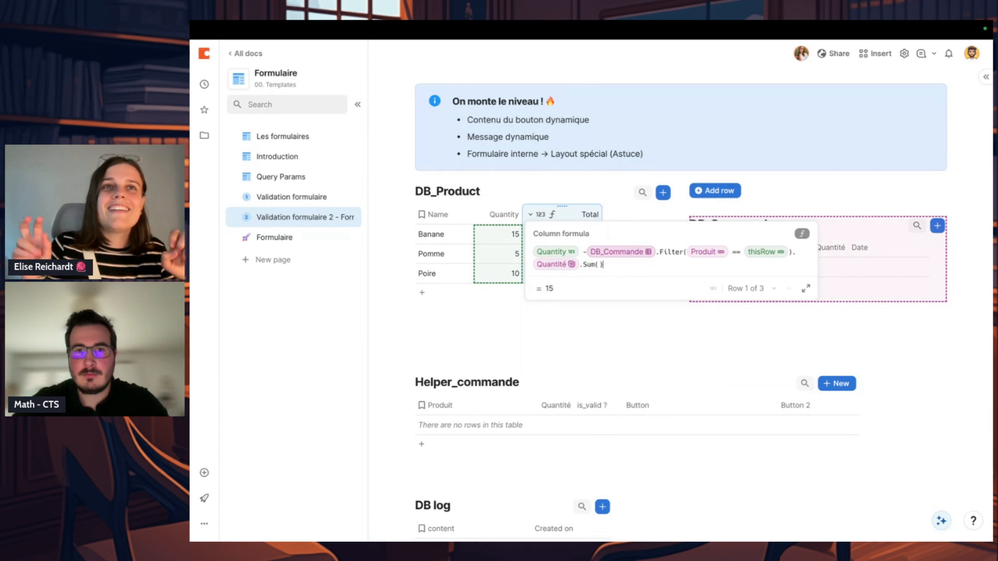
click(573, 345)
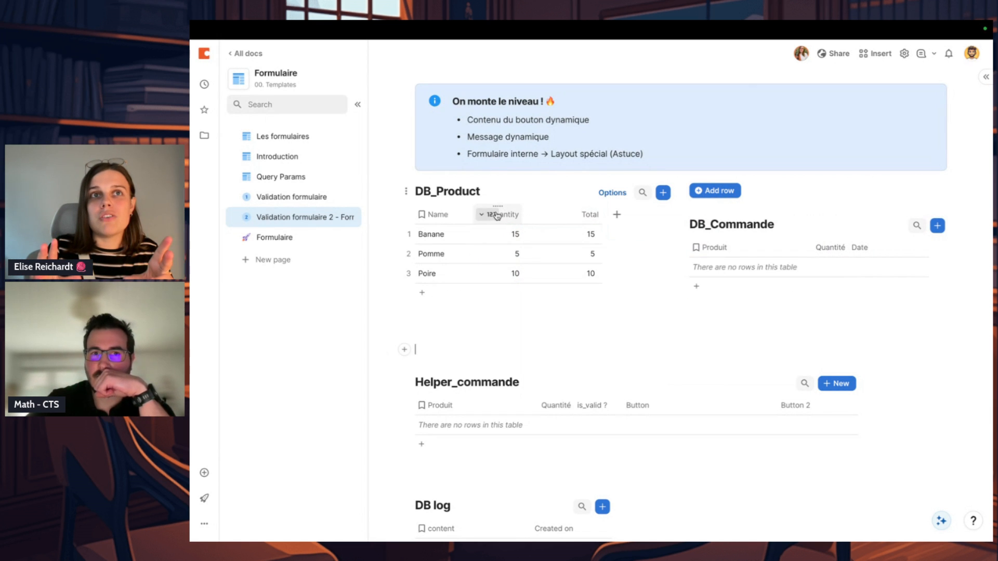
Step: Rename the Quantity column of DB_Product as Q init
click(513, 211)
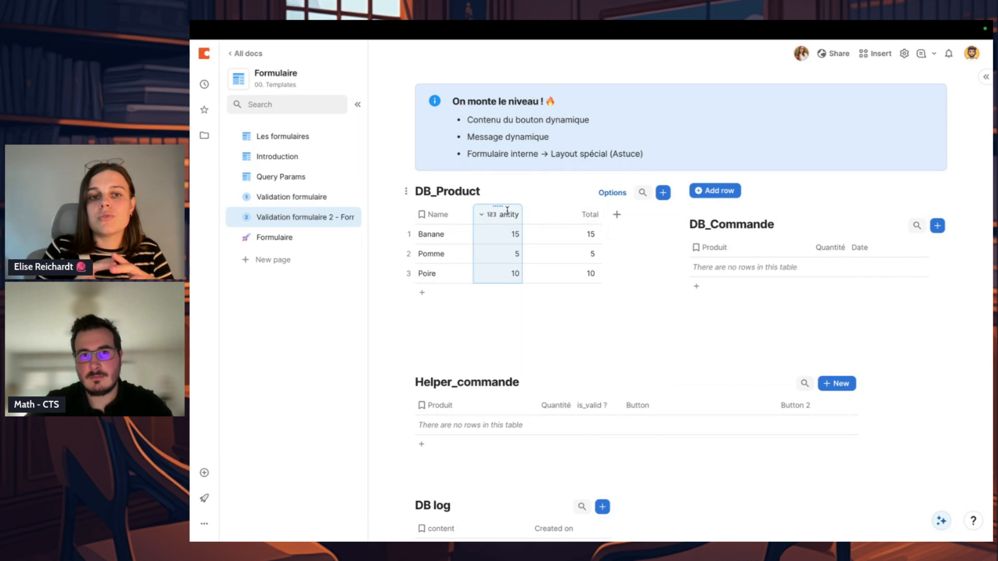
double_click(512, 215)
text(Q init)
key(Return)
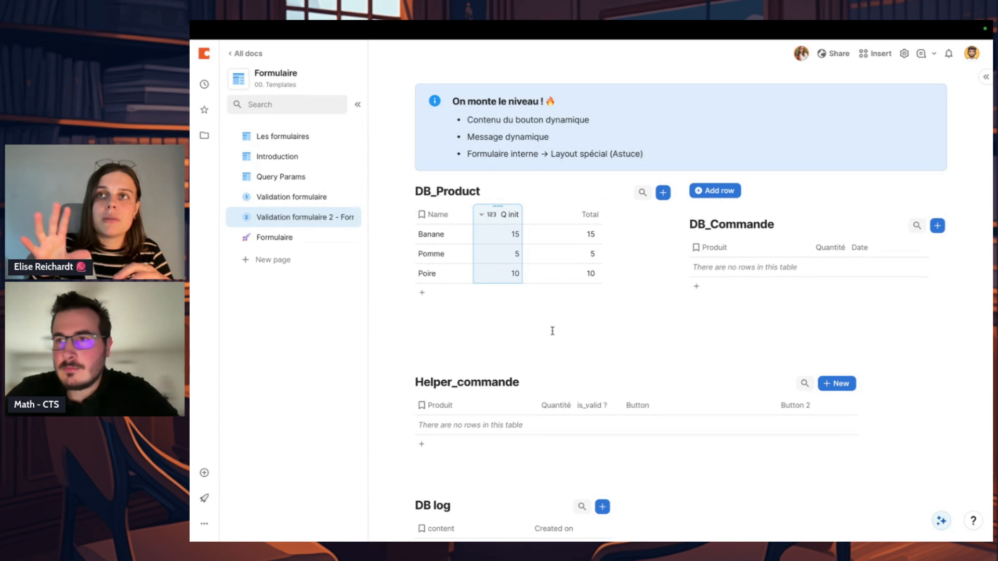
click(534, 337)
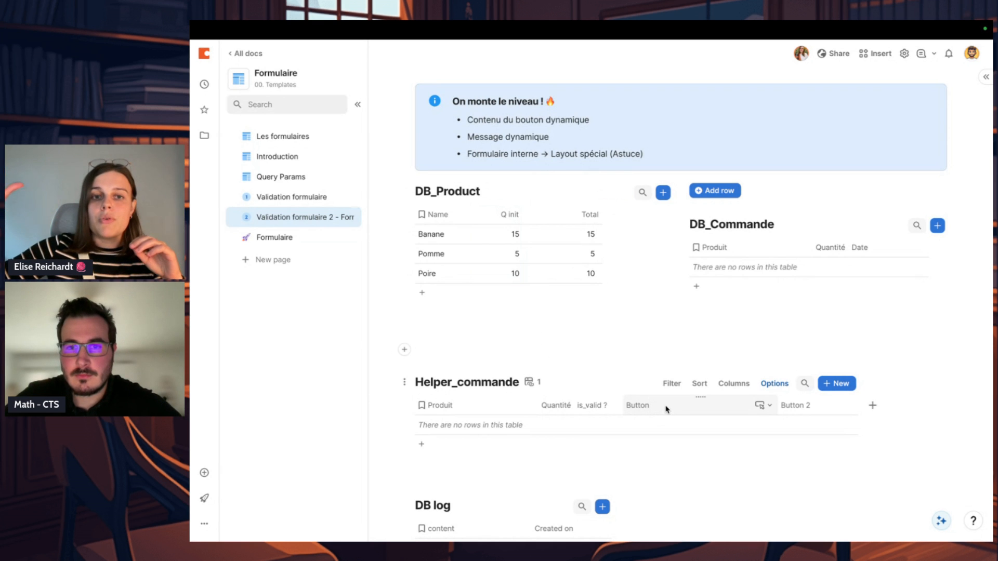
Step: Review the on-click action formula of the Button column in Helper_commande, leaving it as it is
click(762, 405)
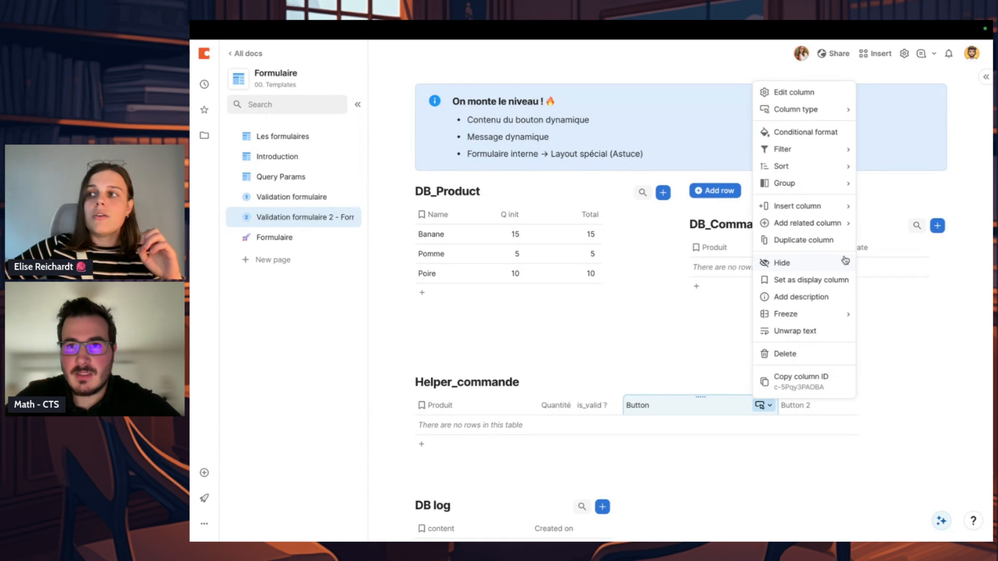
click(795, 93)
click(827, 233)
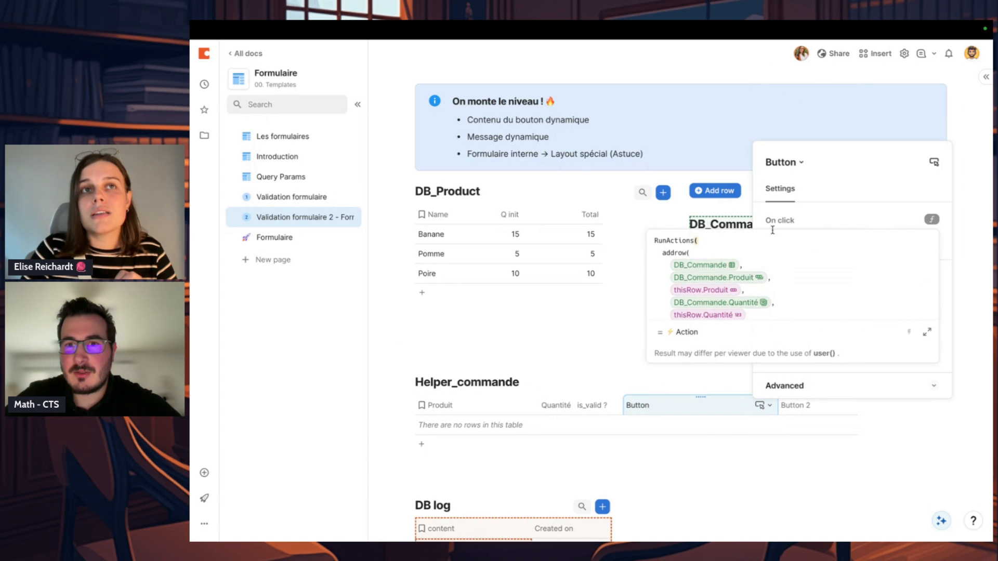
click(679, 228)
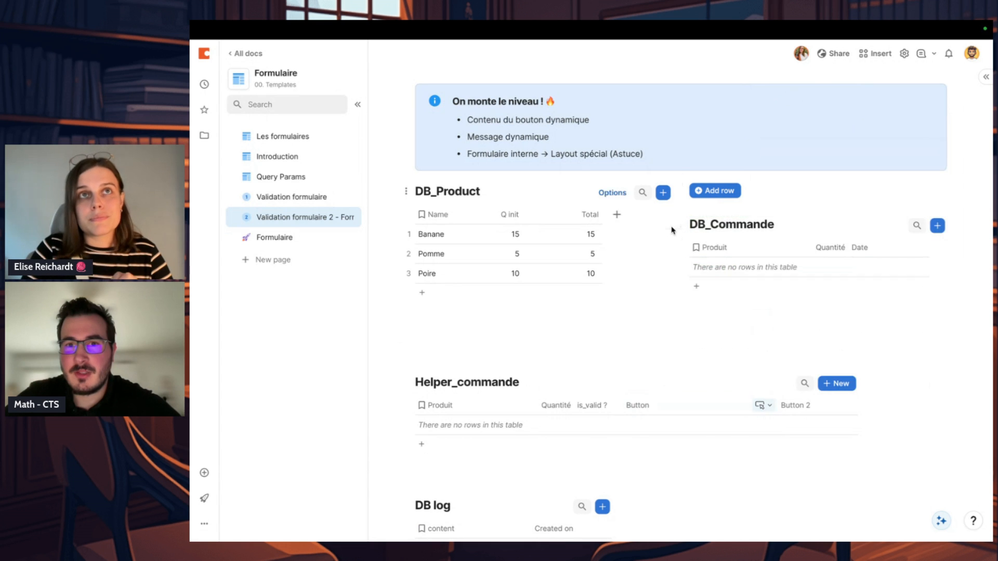
click(761, 406)
click(809, 92)
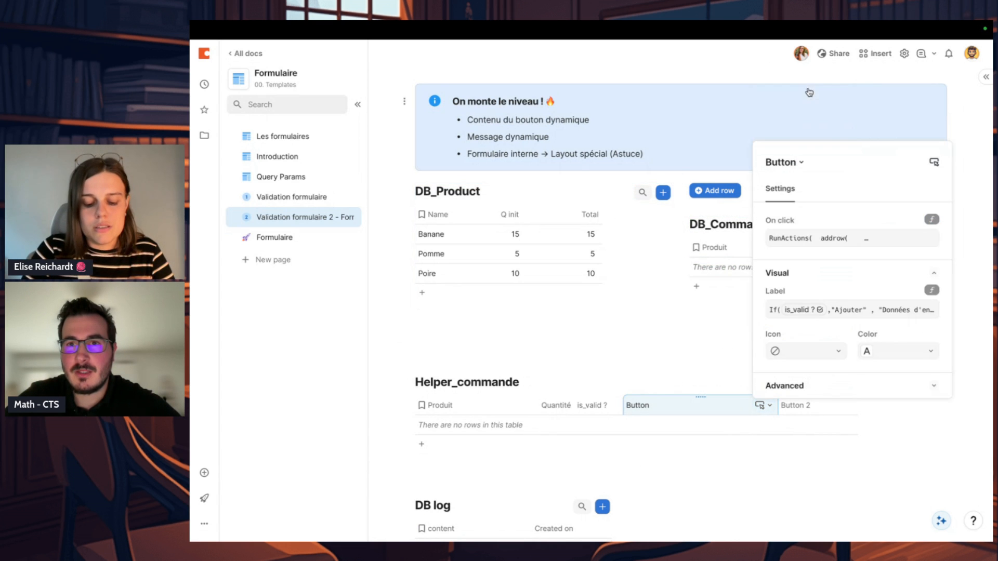
click(801, 239)
click(685, 239)
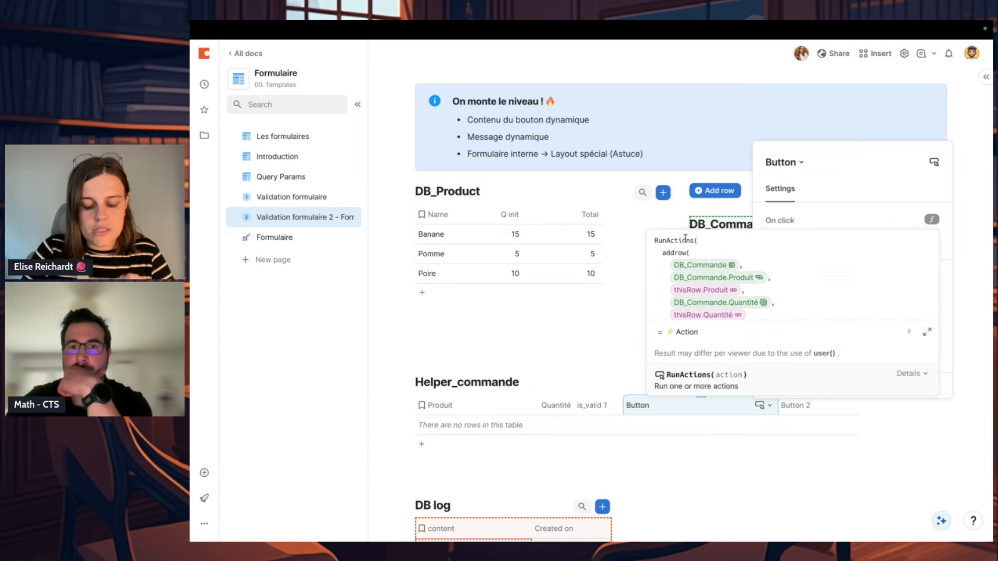
click(526, 468)
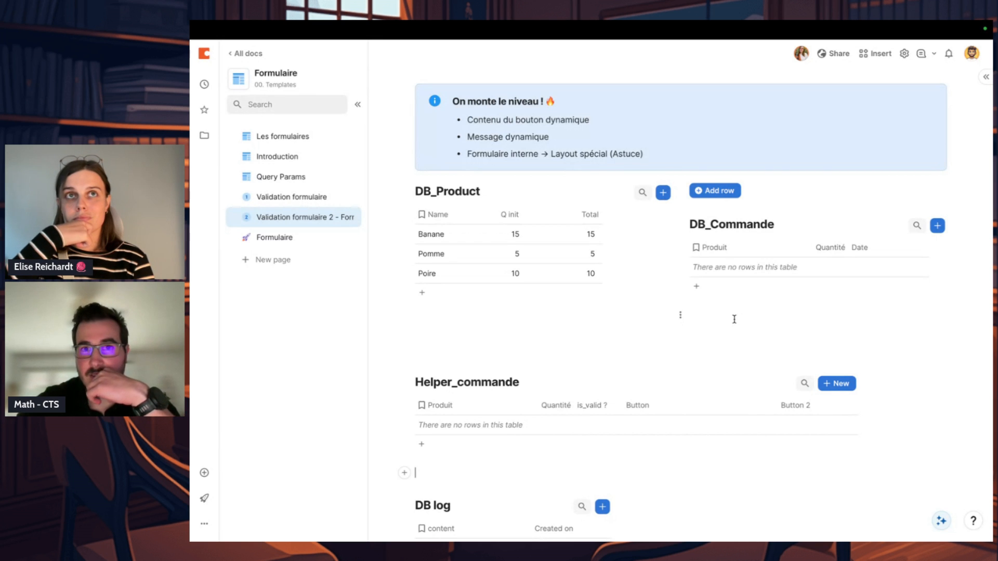
Step: Change the "On monte le niveau !" callout to the green style with a check-mark icon
scroll(734, 319, down, 1)
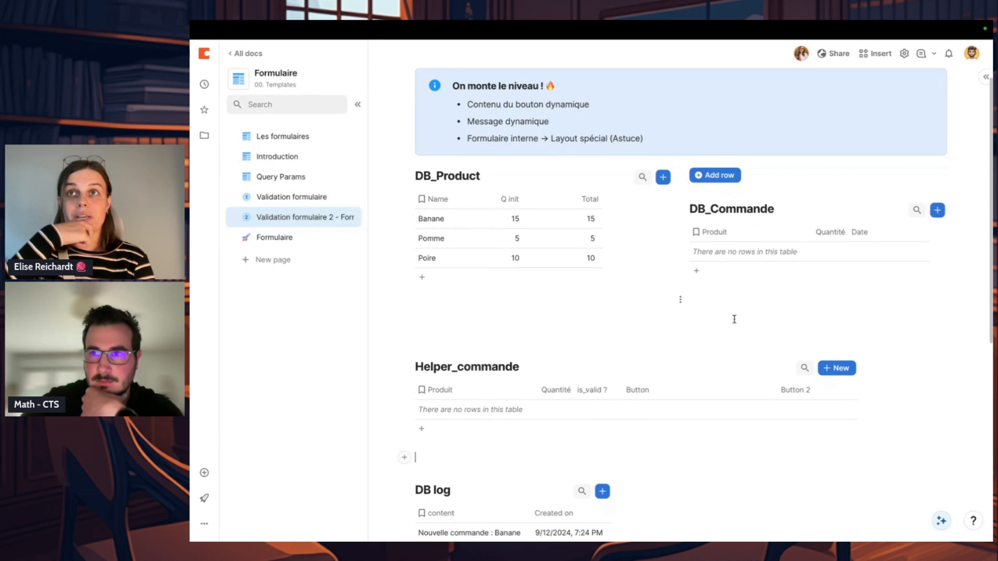
scroll(734, 319, up, 2)
scroll(734, 319, up, 1)
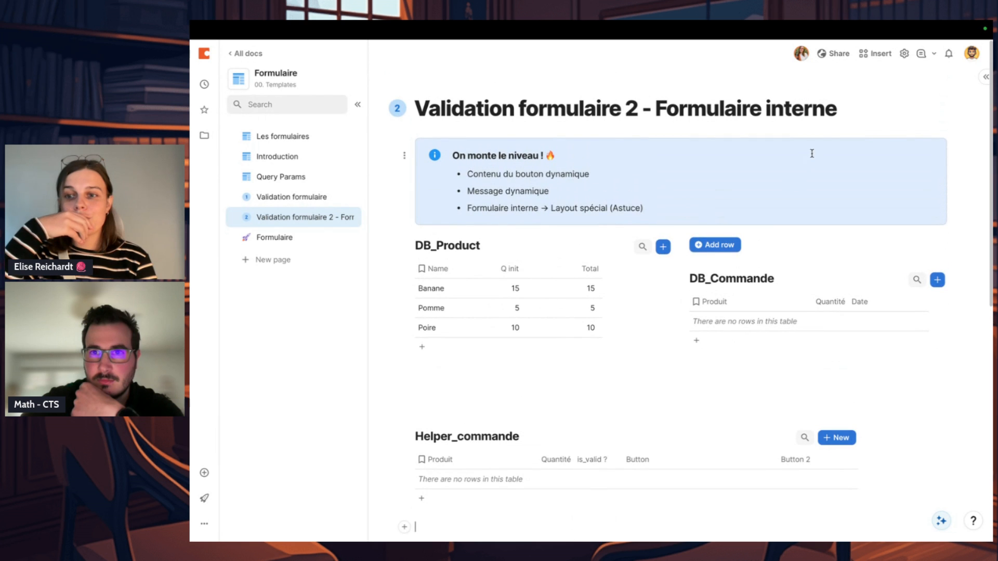
click(866, 126)
click(848, 169)
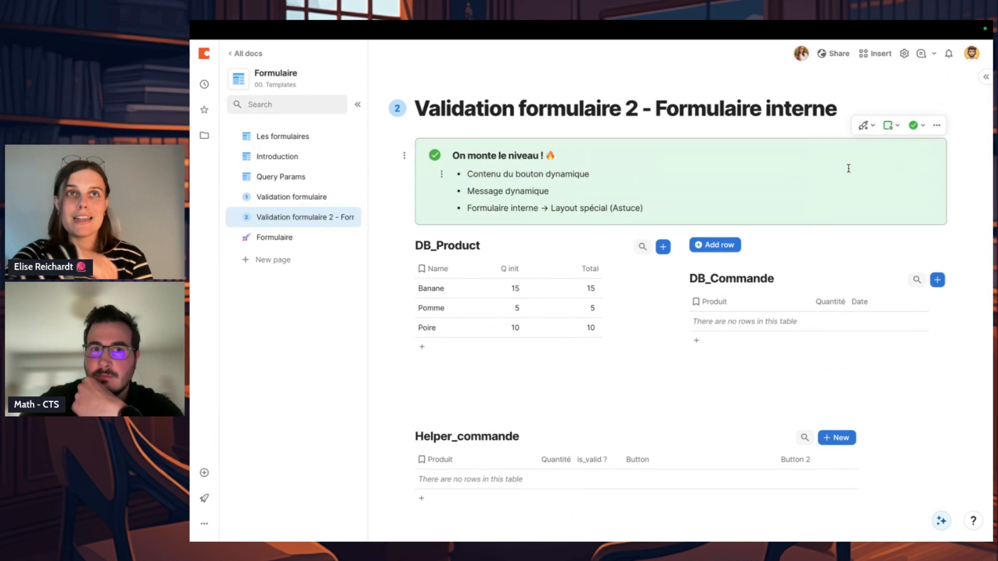
scroll(848, 169, down, 1)
click(724, 349)
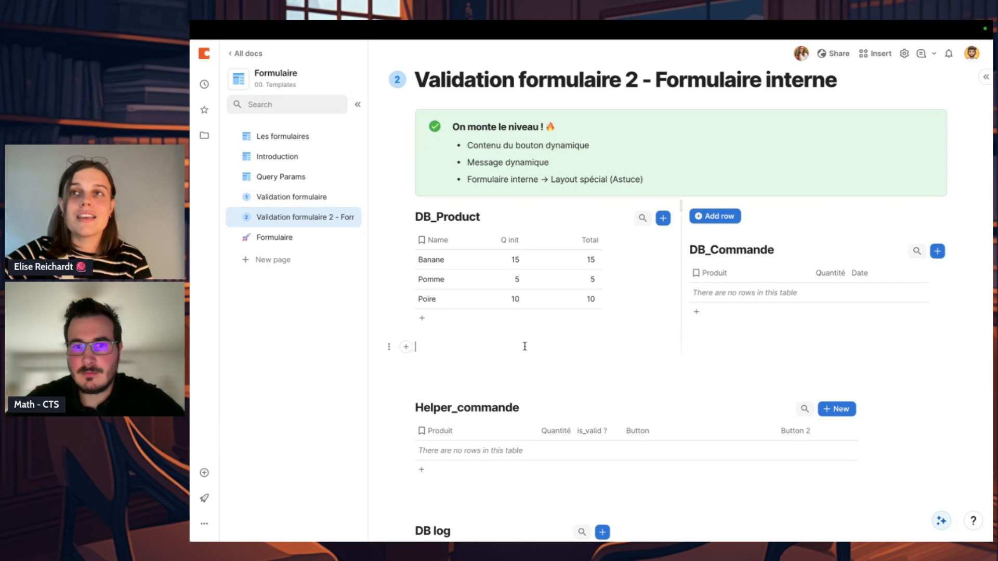
Step: Relabel the Add row button as "Add command" and delete the blank line above the Helper_commande table
click(428, 338)
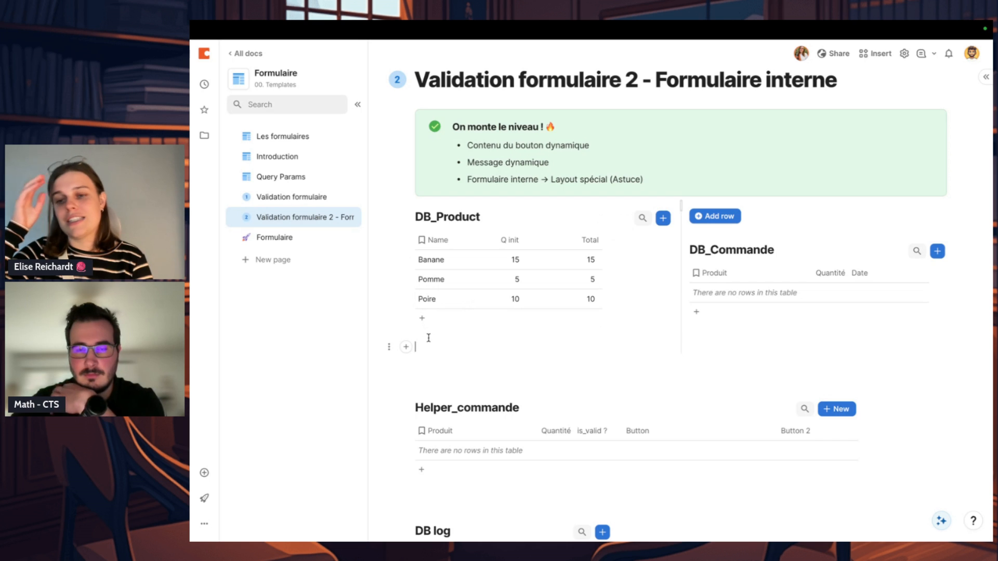
scroll(428, 338, down, 1)
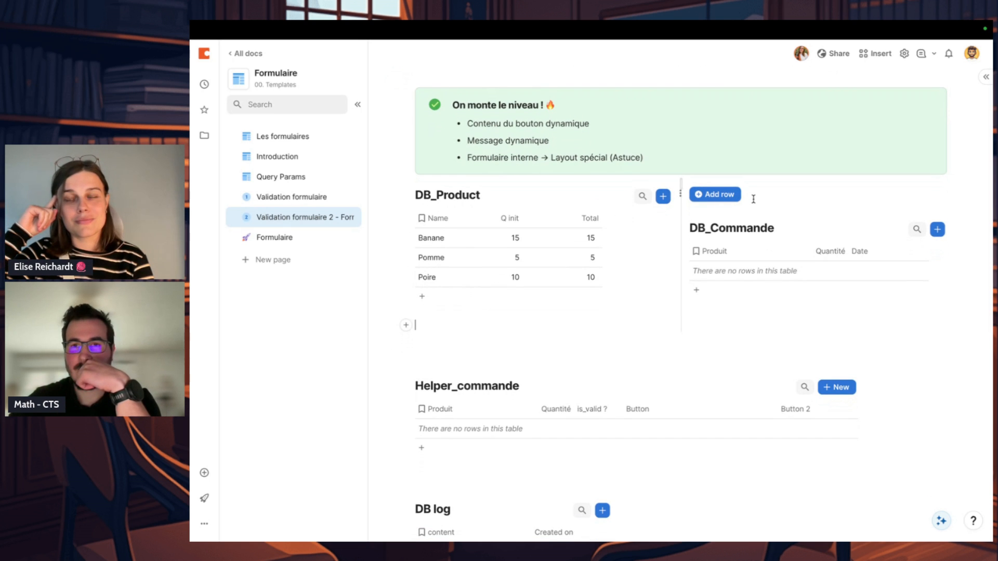
click(733, 198)
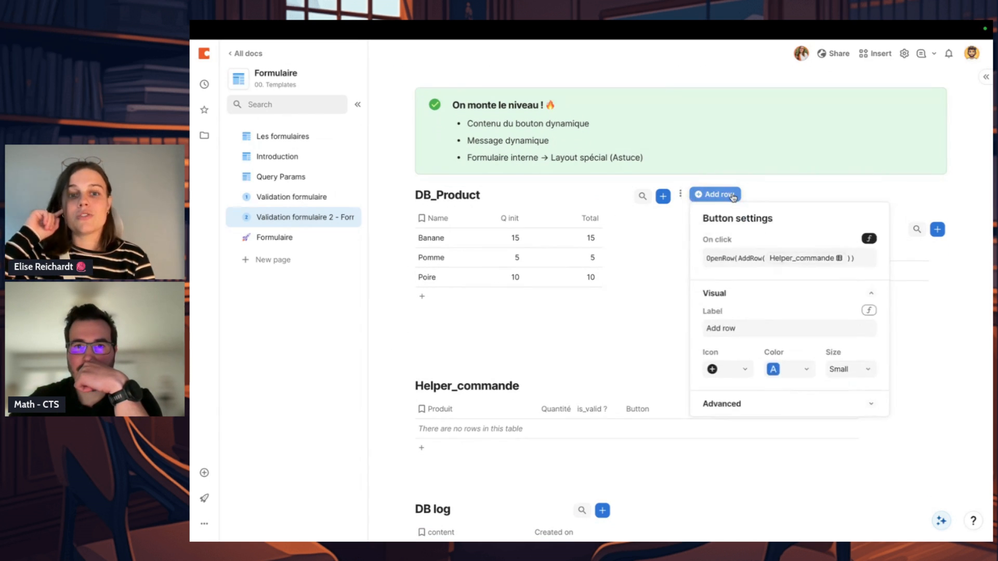
click(748, 326)
key(ctrl+a)
text(Ad)
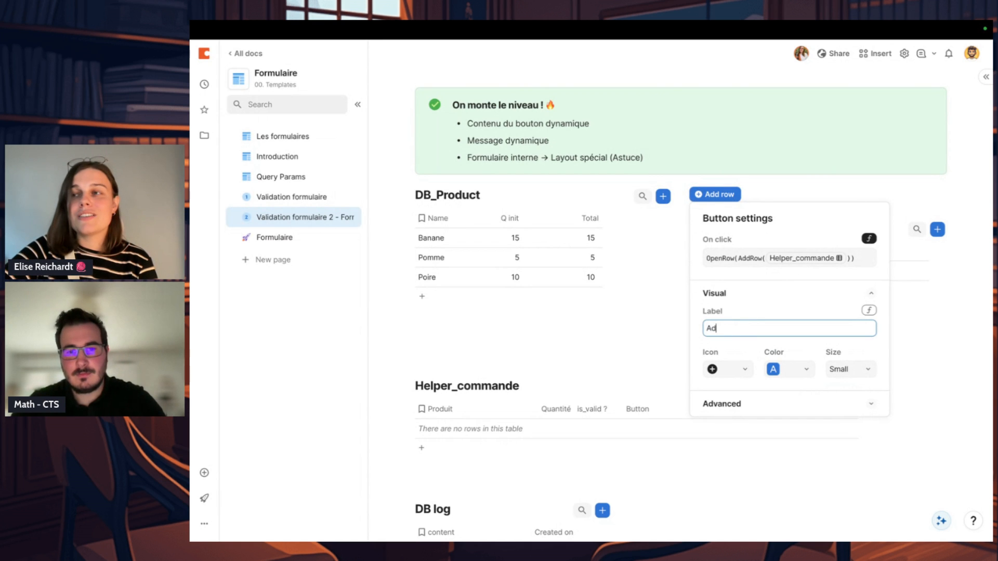
text(d command)
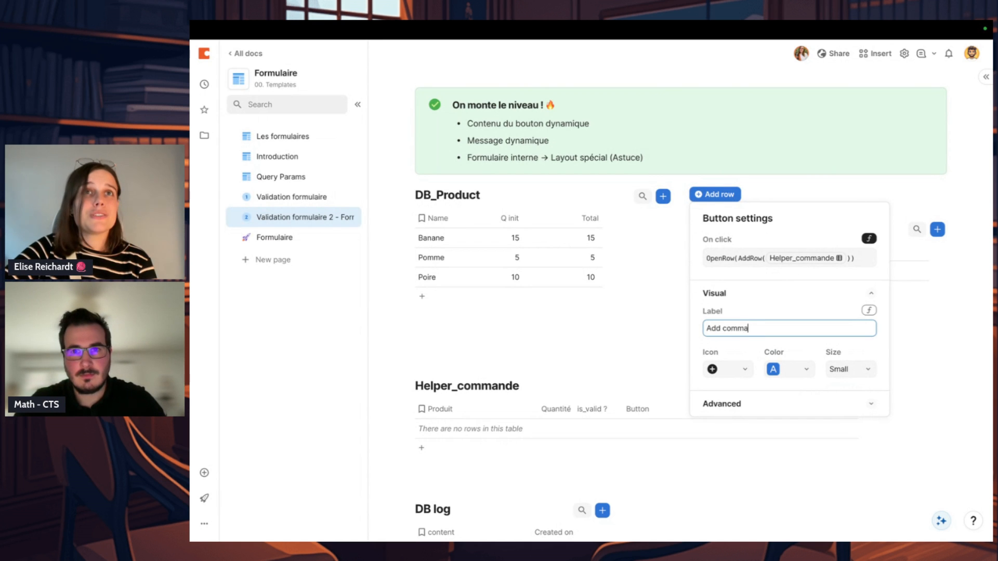
key(Return)
click(599, 358)
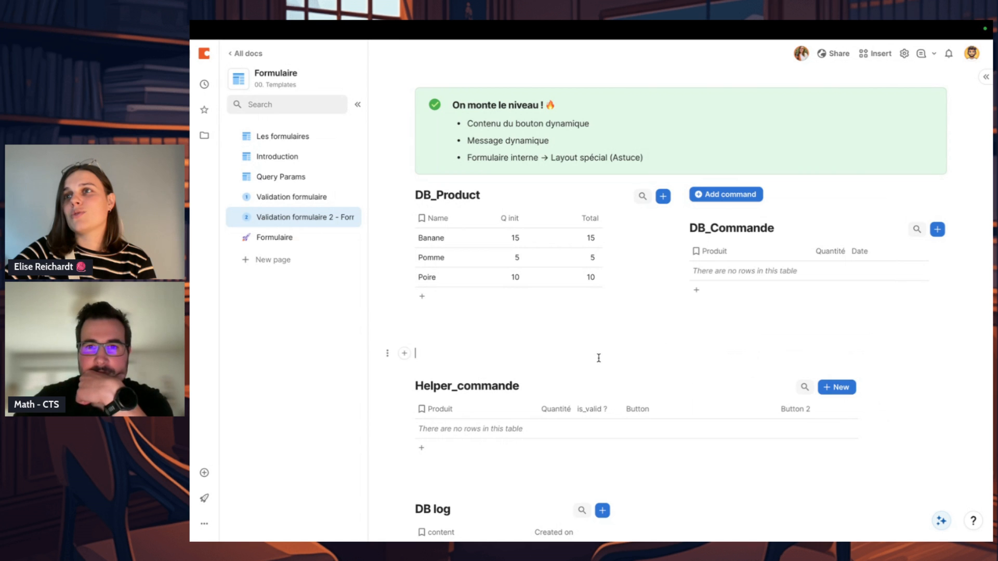
key(BackSpace)
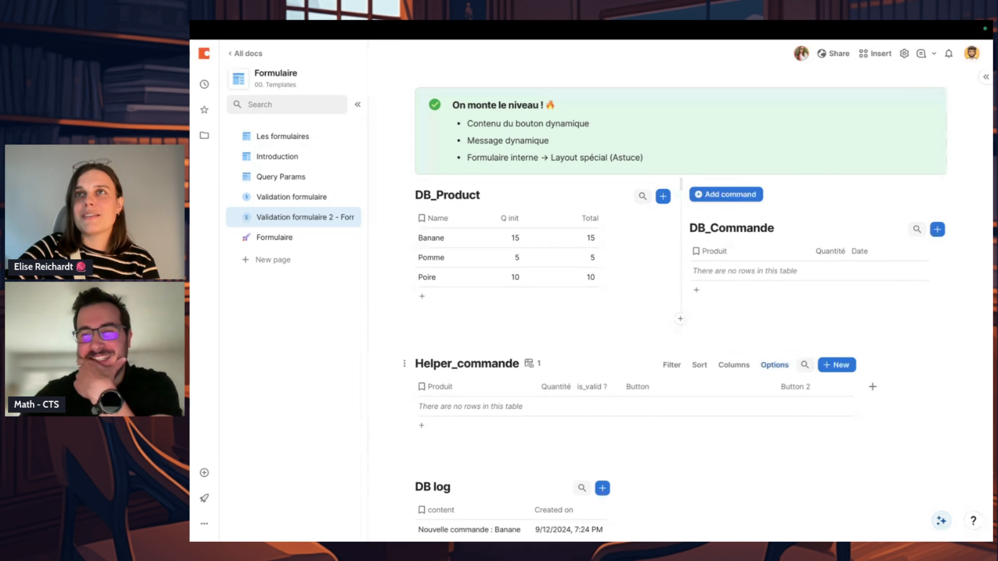
Step: Review the lists of advantages and limits on the Les formulaires page, with a brief look at the Introduction page
click(297, 136)
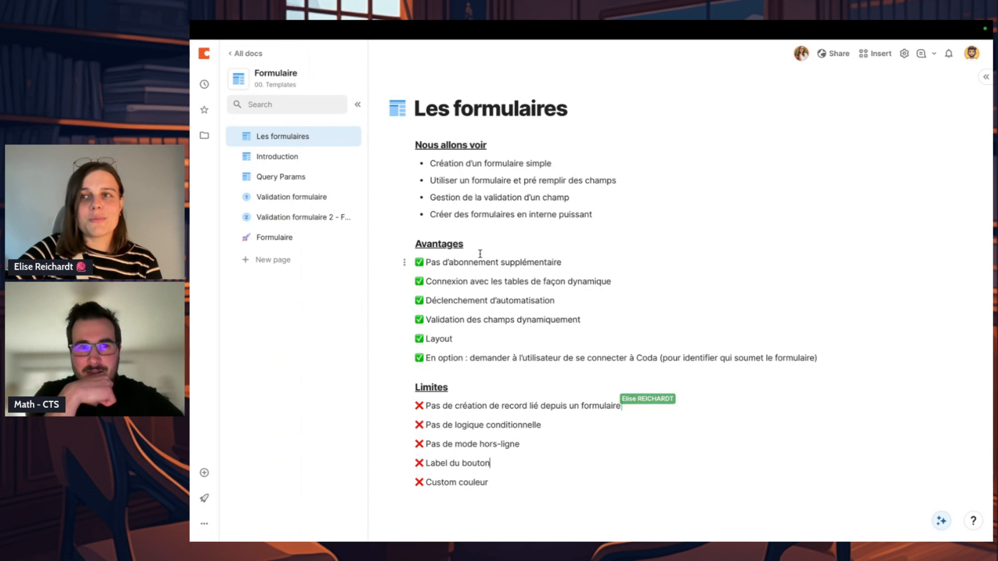
click(542, 338)
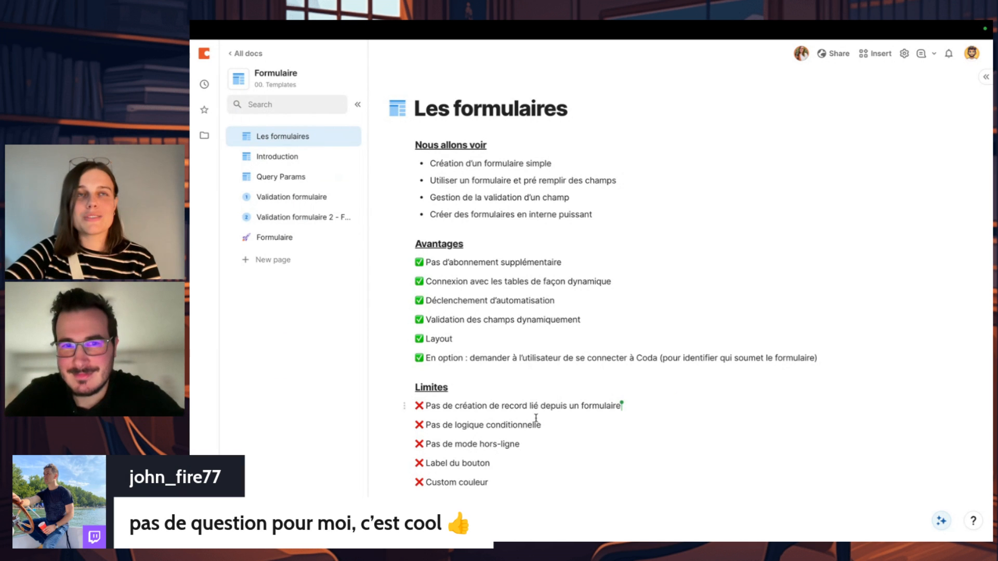
click(526, 458)
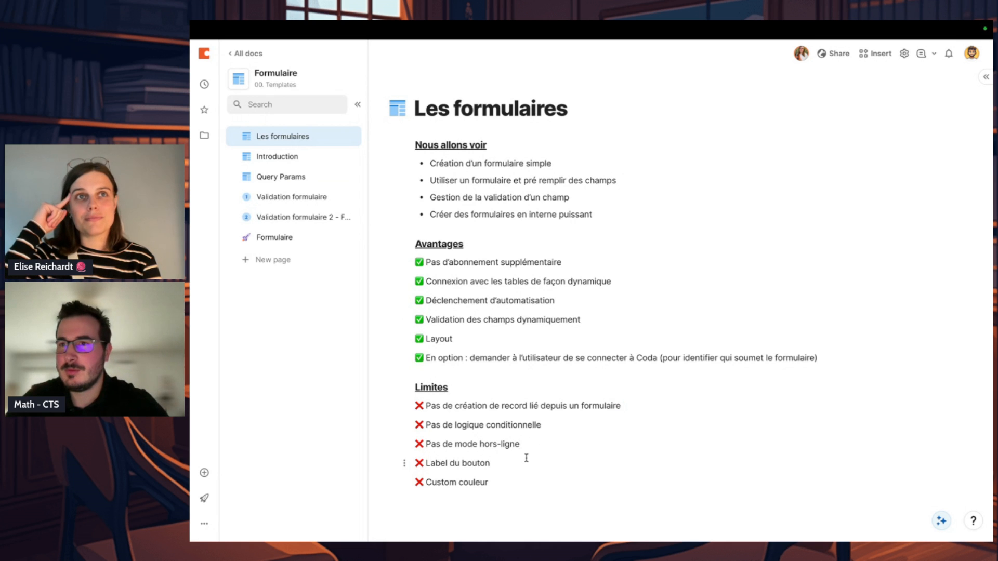
key(XF86MonBrightnessDown)
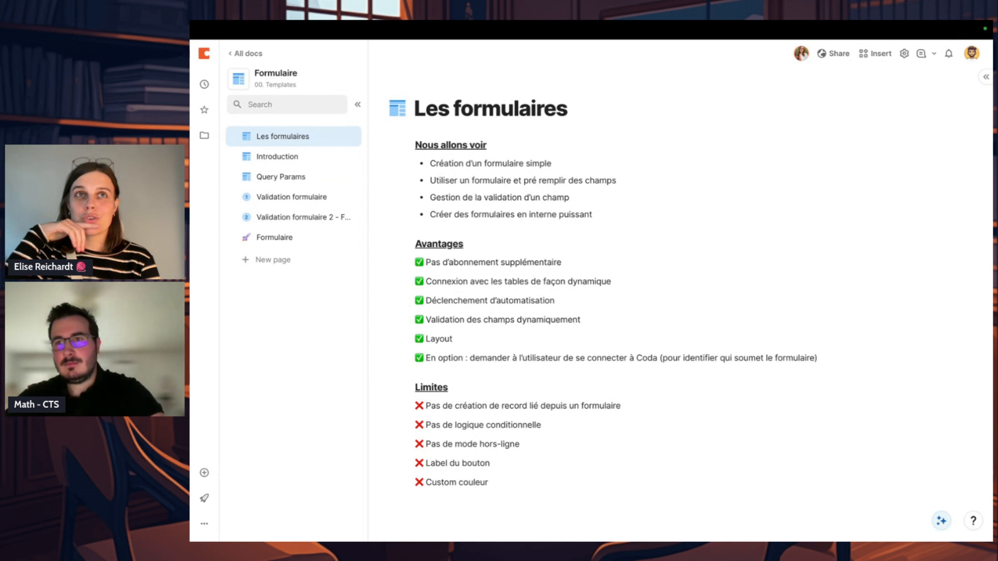
click(593, 422)
click(532, 448)
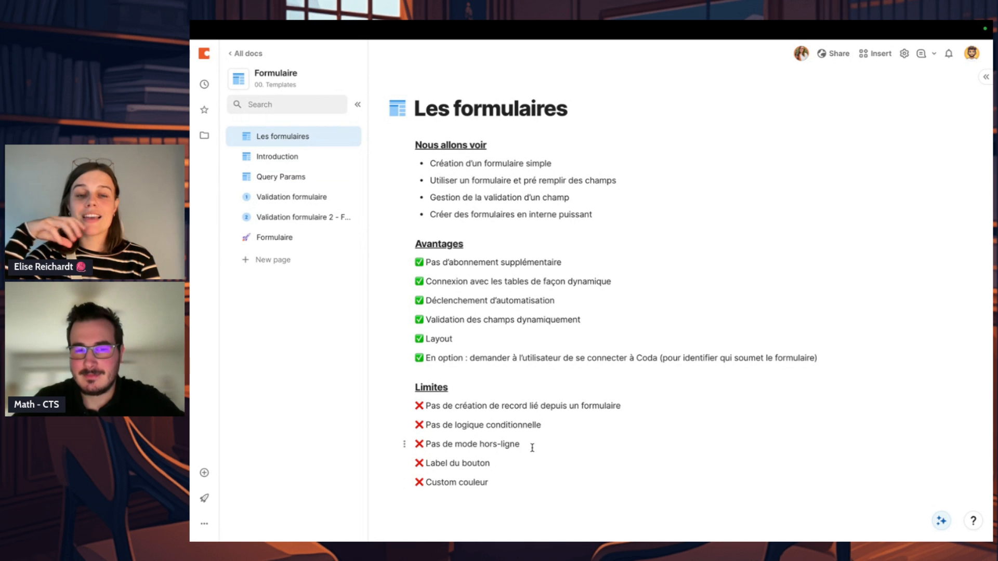
drag(492, 481, 498, 410)
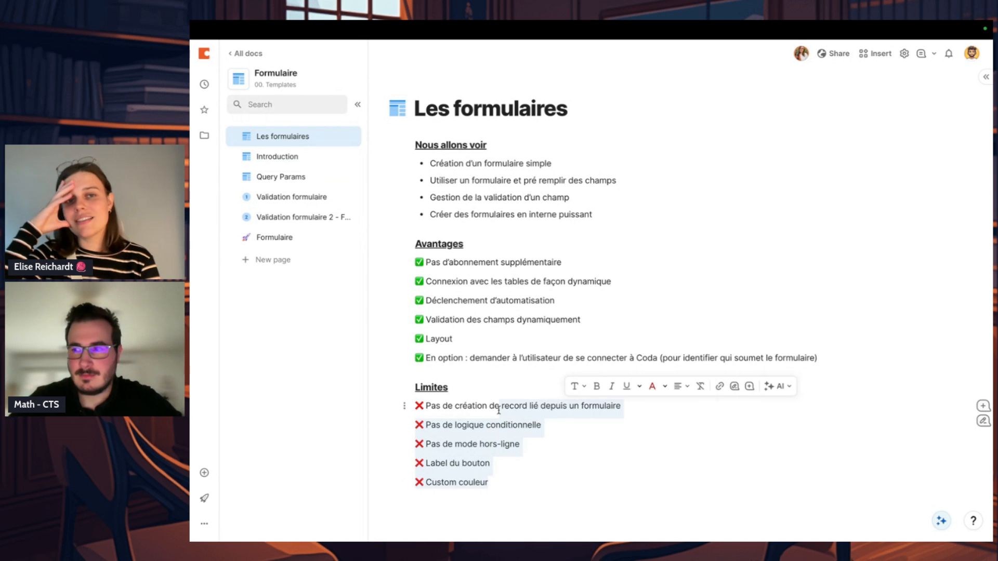
click(542, 438)
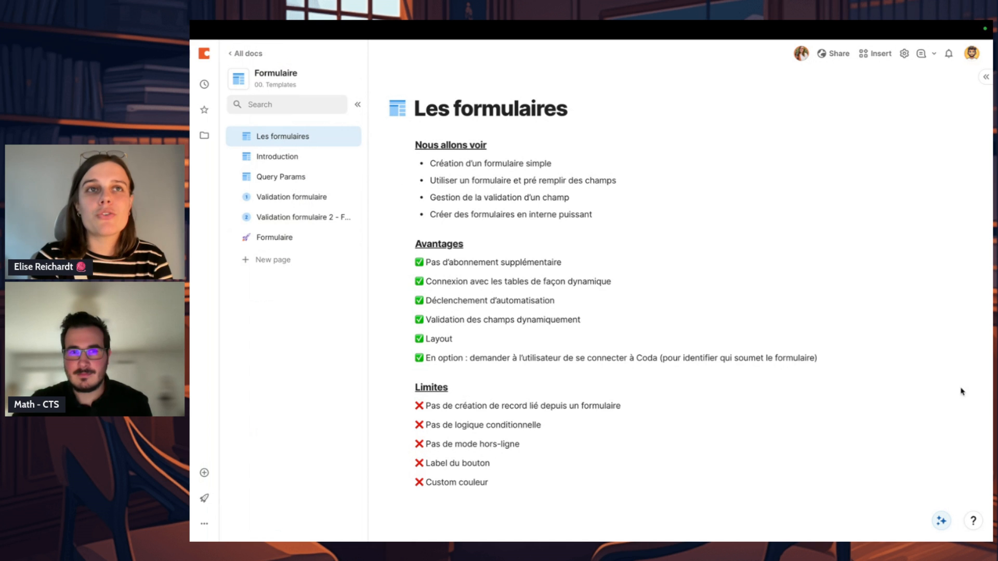
click(657, 339)
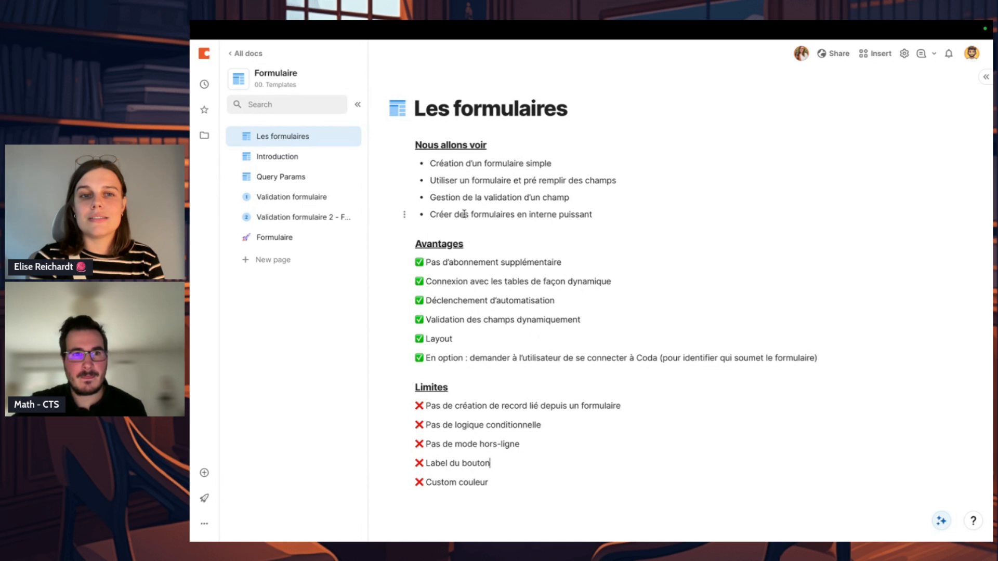
click(317, 159)
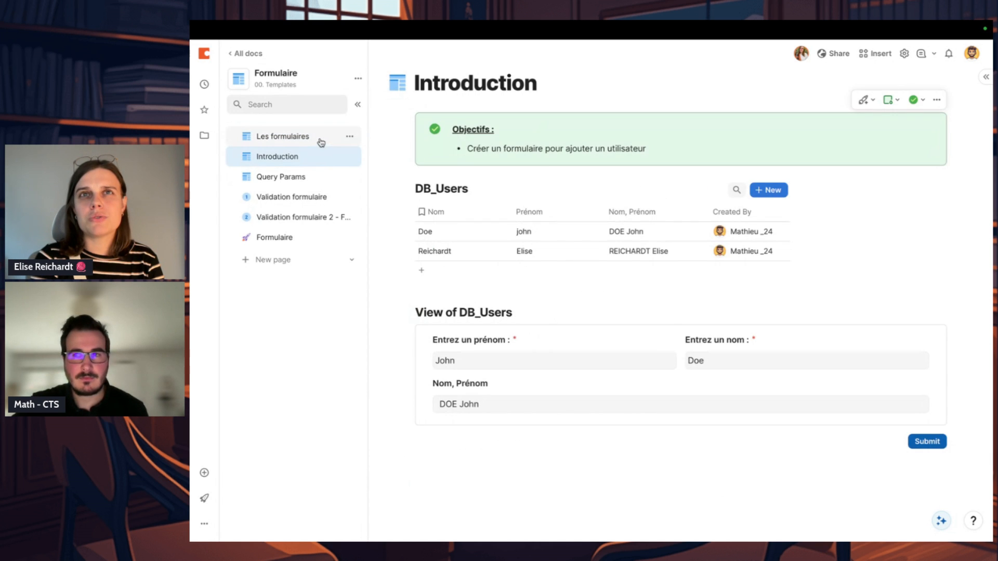
click(321, 143)
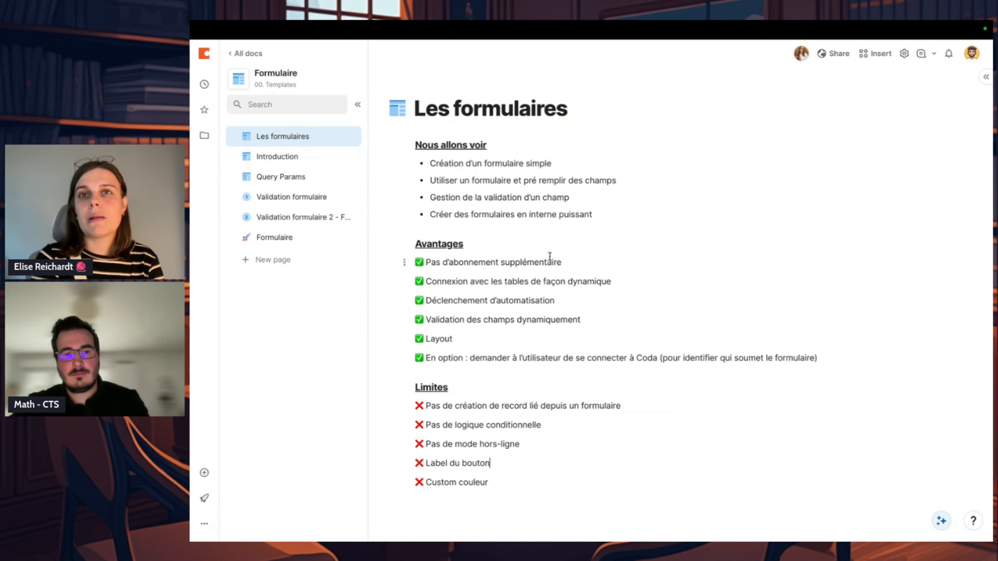
Step: Search the web for "coda doctorate" and open the "Earn your Coda Doctorate" page
key(super+t)
text(coda)
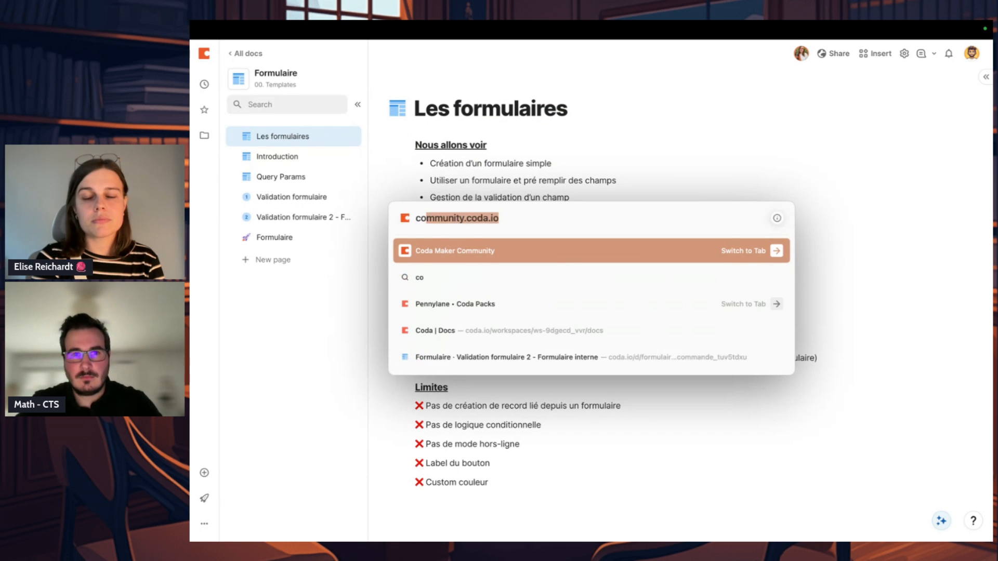
text( doct)
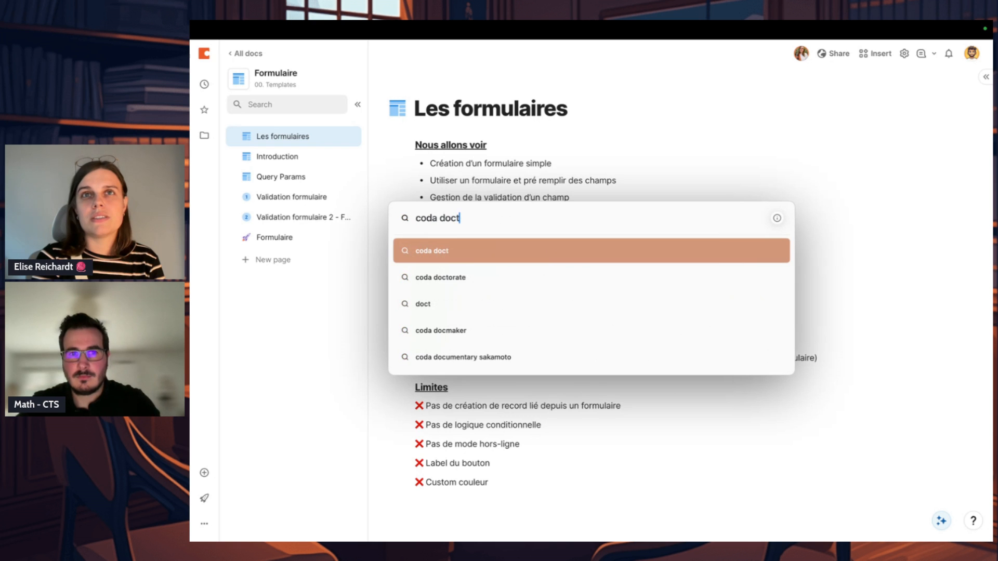
click(517, 289)
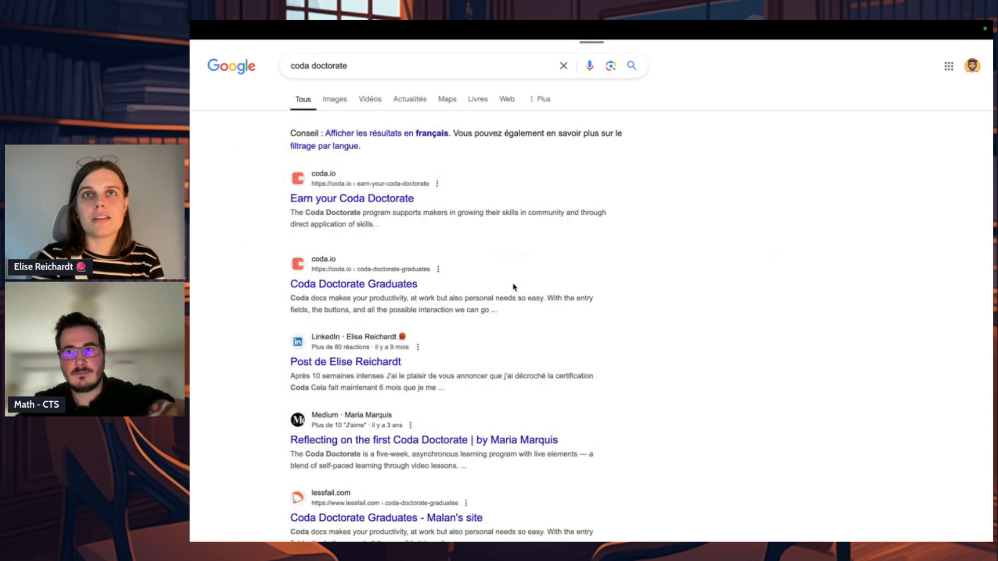
click(387, 199)
scroll(499, 290, down, 2)
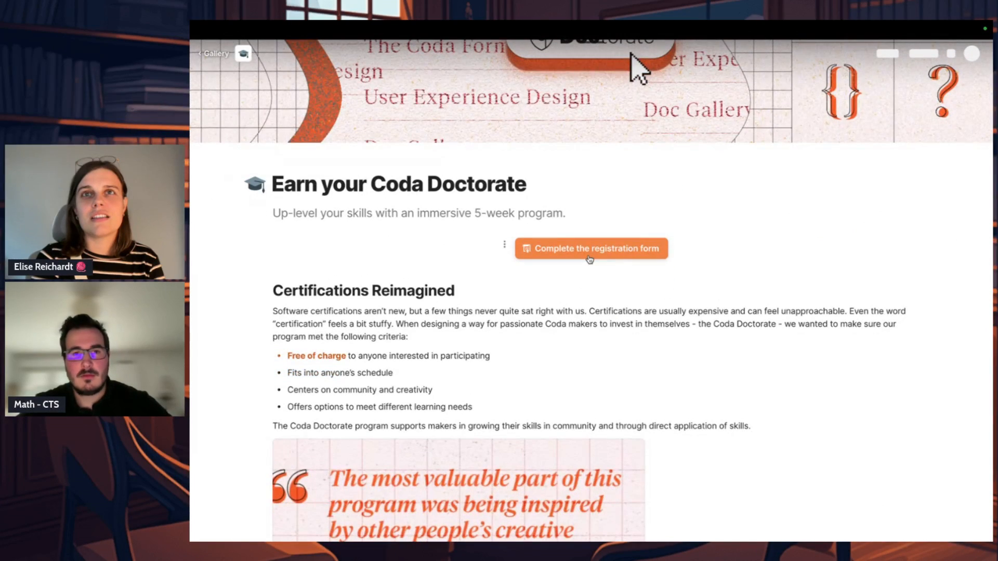
Step: Open the Coda Doctorate registration form and examine its fields, ticking and clearing the Q3 and Q4 cohort options
click(590, 249)
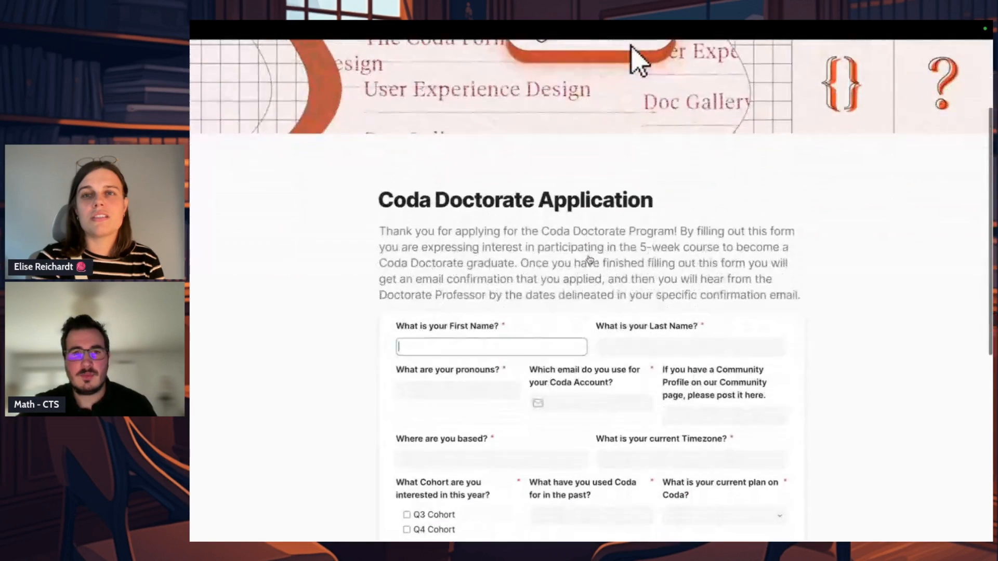
scroll(589, 260, down, 3)
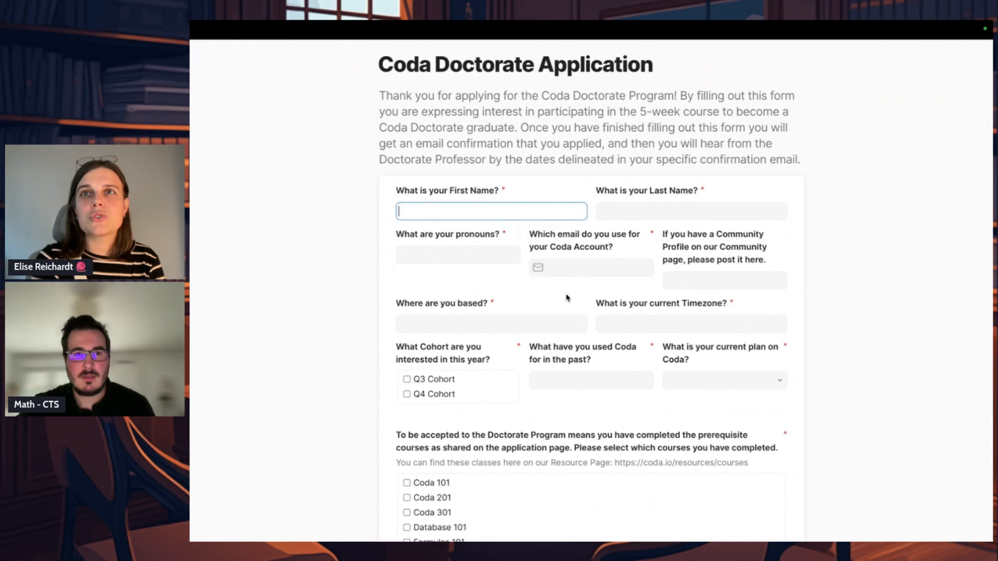
scroll(567, 297, down, 2)
click(407, 289)
click(407, 302)
click(407, 289)
click(407, 303)
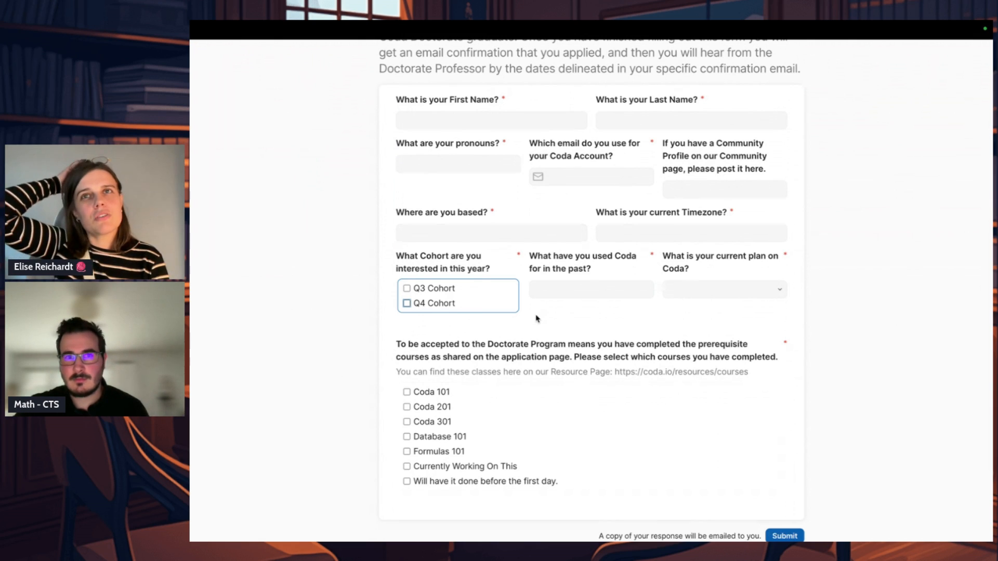
Step: Return from the registration form to the "Earn your Coda Doctorate" page and examine the Q3 and Q4 cohort dates, highlighting the registration deadlines
scroll(537, 319, up, 2)
scroll(537, 319, left, 3)
scroll(563, 301, down, 8)
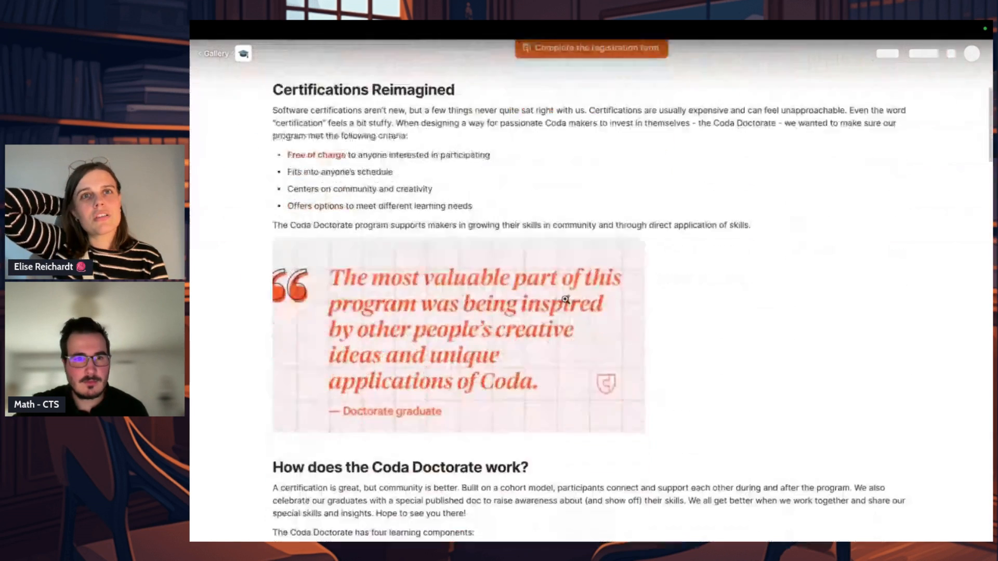
scroll(566, 300, down, 15)
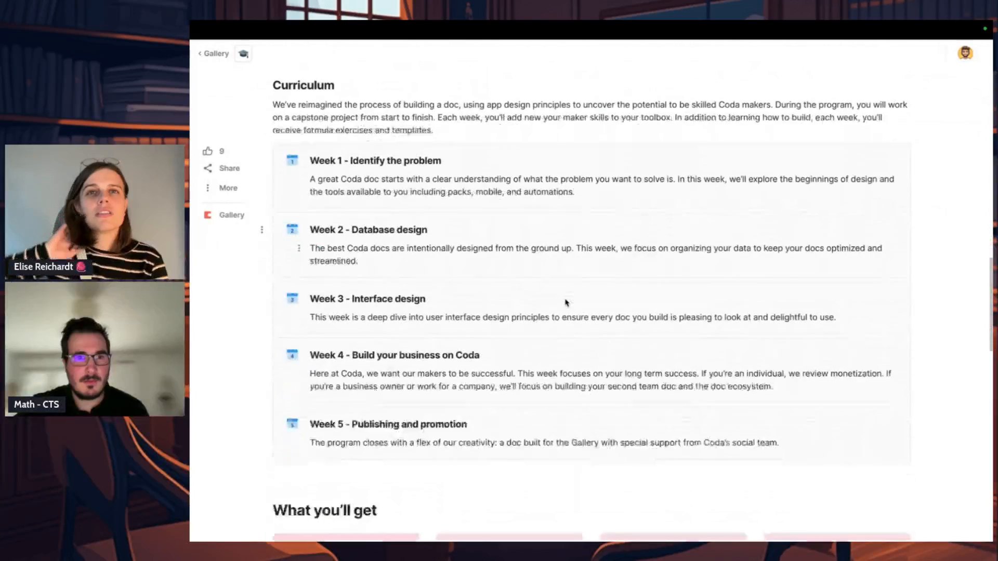
scroll(566, 302, down, 15)
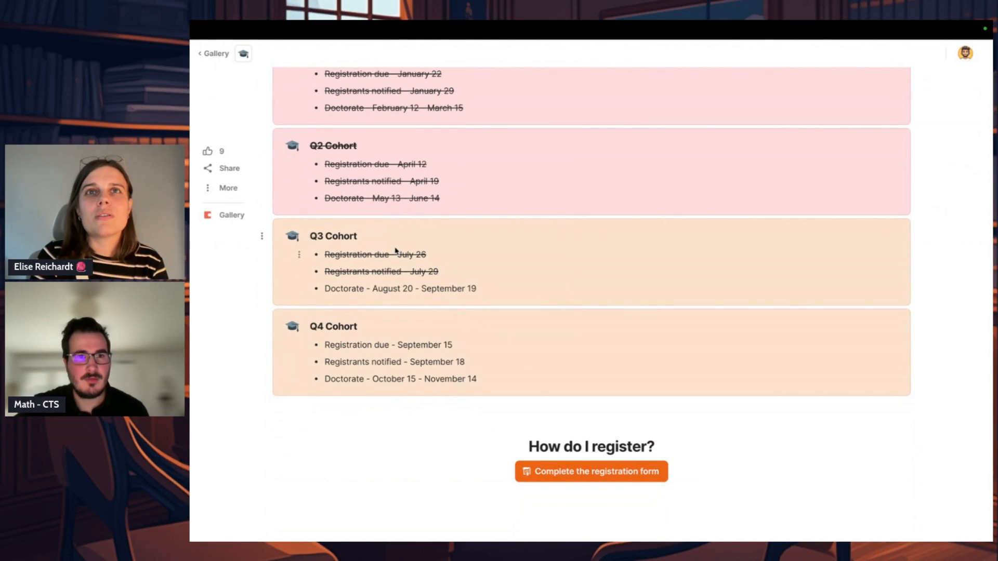
double_click(333, 285)
drag(447, 269, 318, 253)
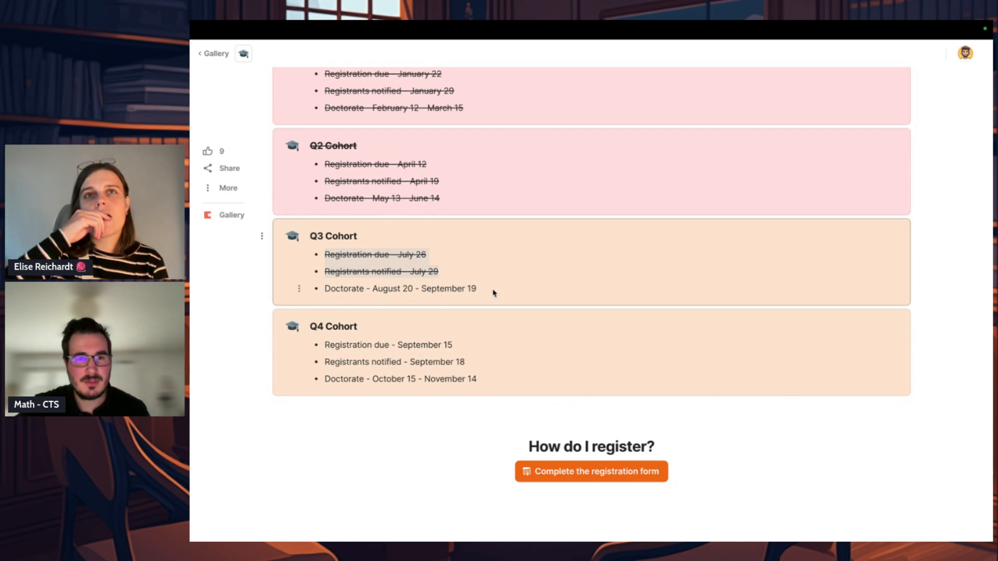
click(406, 287)
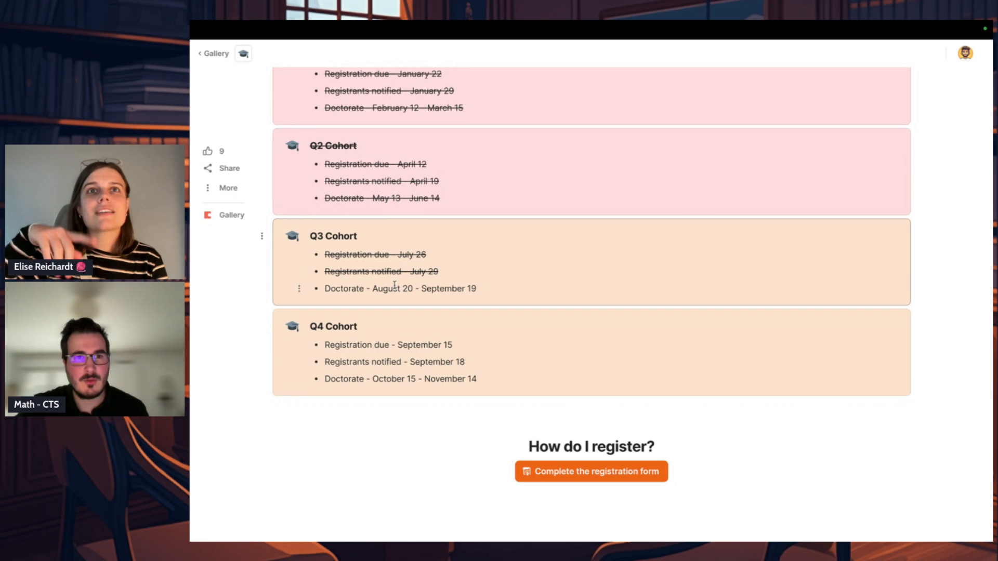
drag(373, 289, 418, 288)
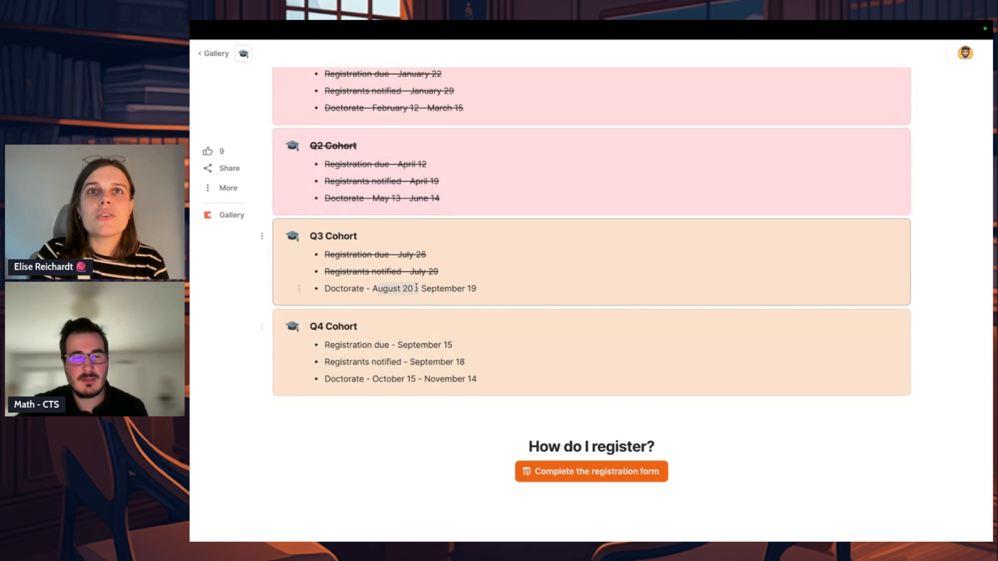
drag(411, 344, 454, 350)
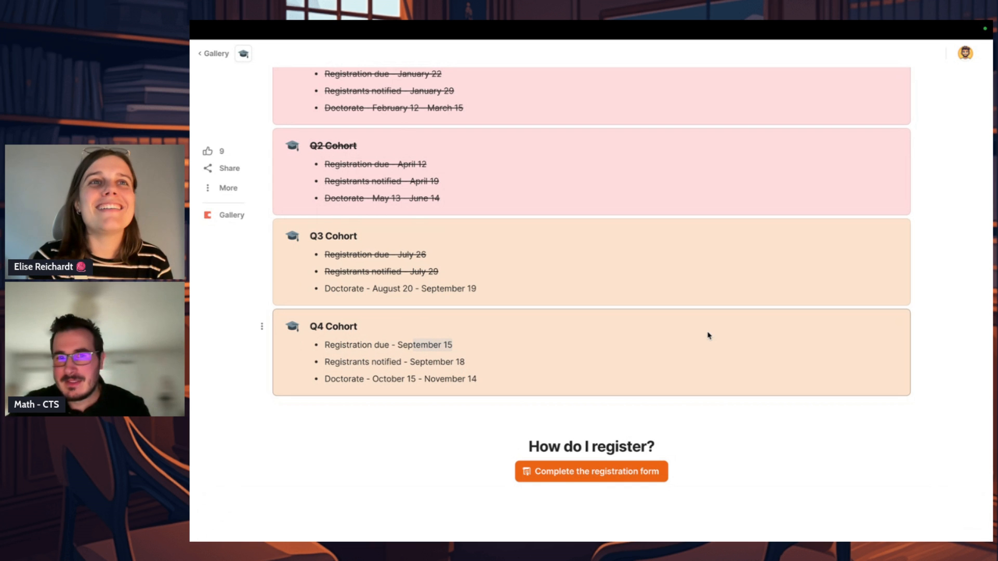
Step: Copy the link to the "Earn your Coda Doctorate" page
scroll(708, 336, up, 20)
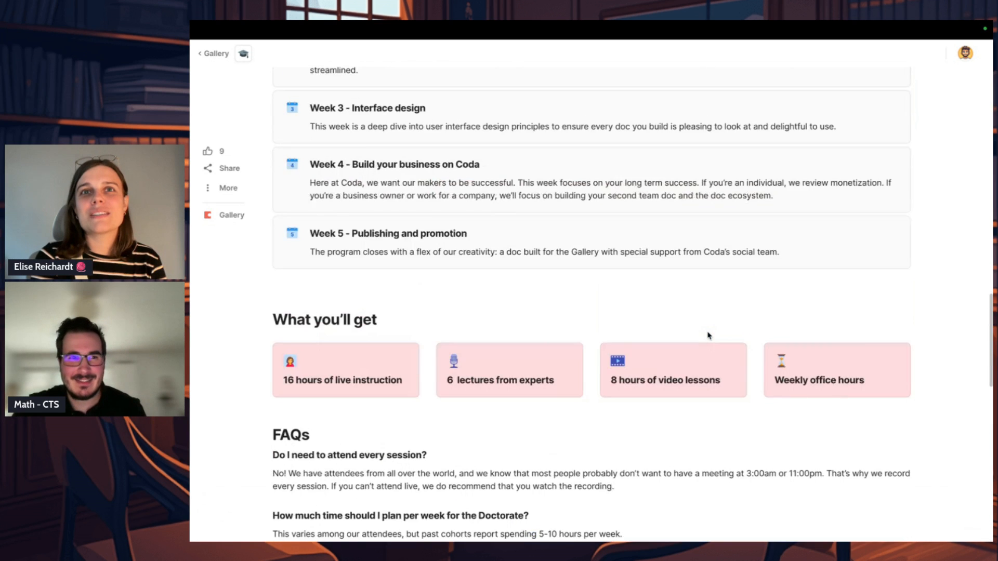
scroll(709, 335, up, 5)
mouse_move(305, 86)
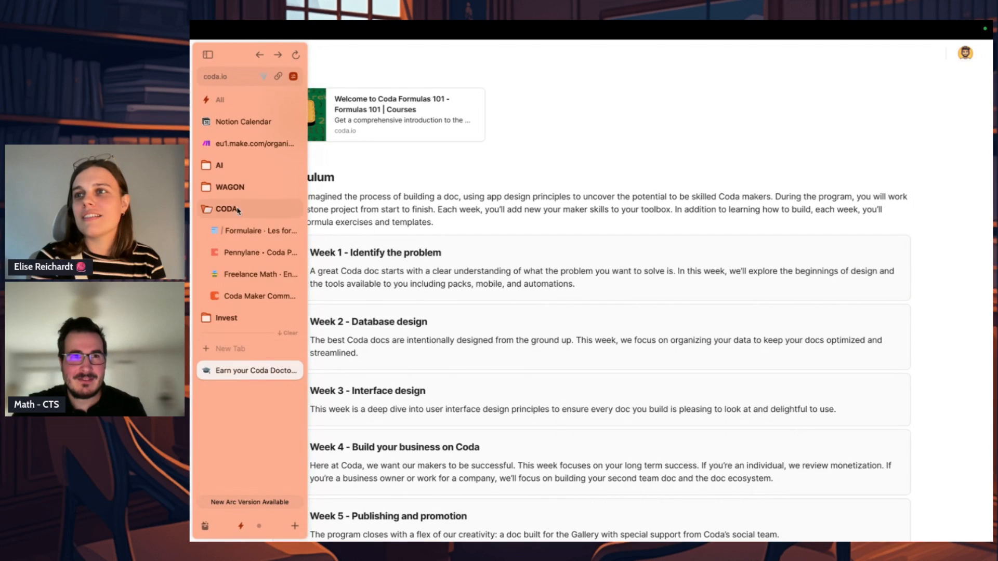
key(super+shift+c)
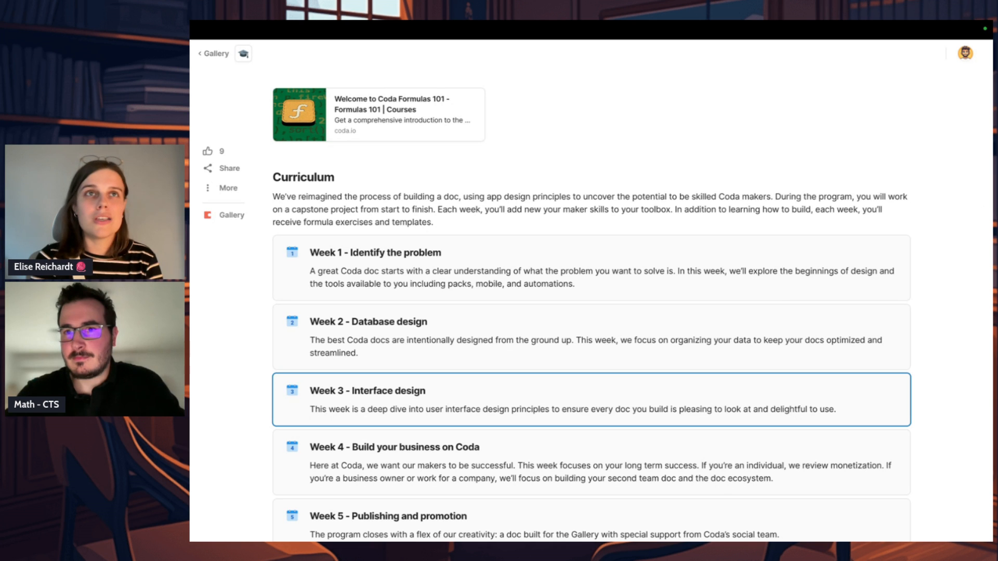
Step: Like the "Earn your Coda Doctorate" page
scroll(740, 197, up, 1)
scroll(741, 198, down, 3)
scroll(741, 197, up, 1)
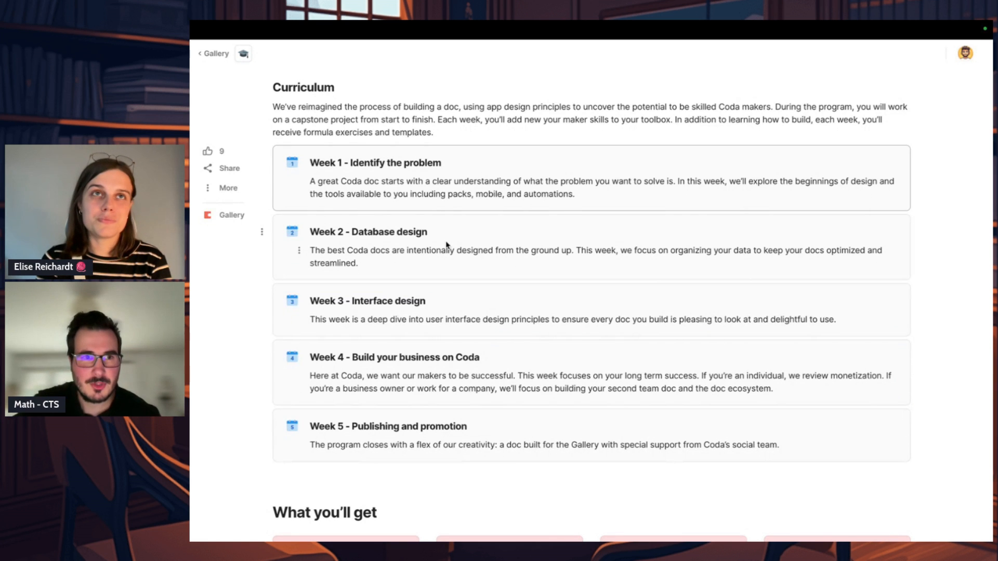
click(207, 151)
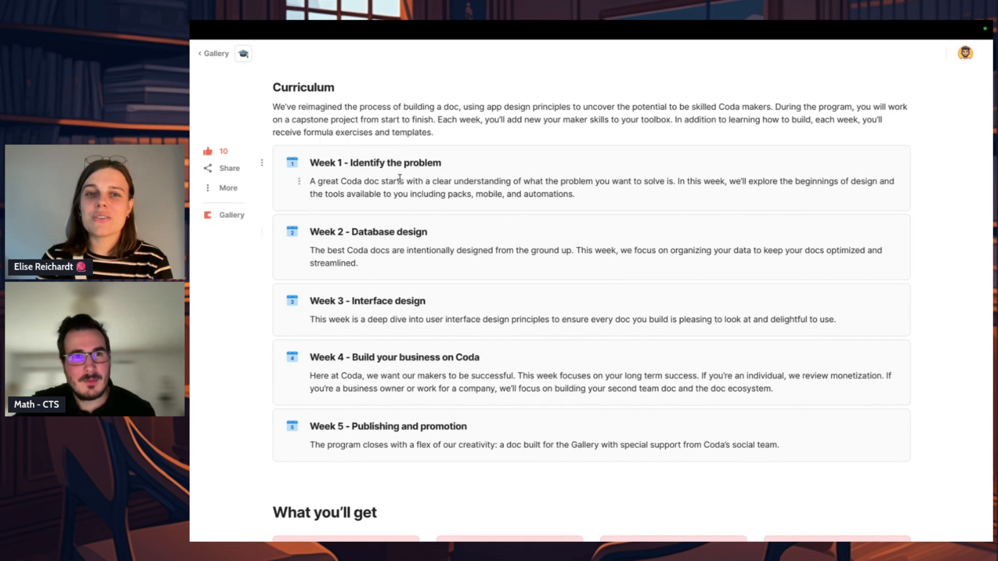
Step: Examine the weekly curriculum, highlighting the Week 1 and Week 2 titles, and read on through What you'll get, the FAQs and the 2024 dates
drag(349, 162, 479, 167)
drag(435, 236, 366, 232)
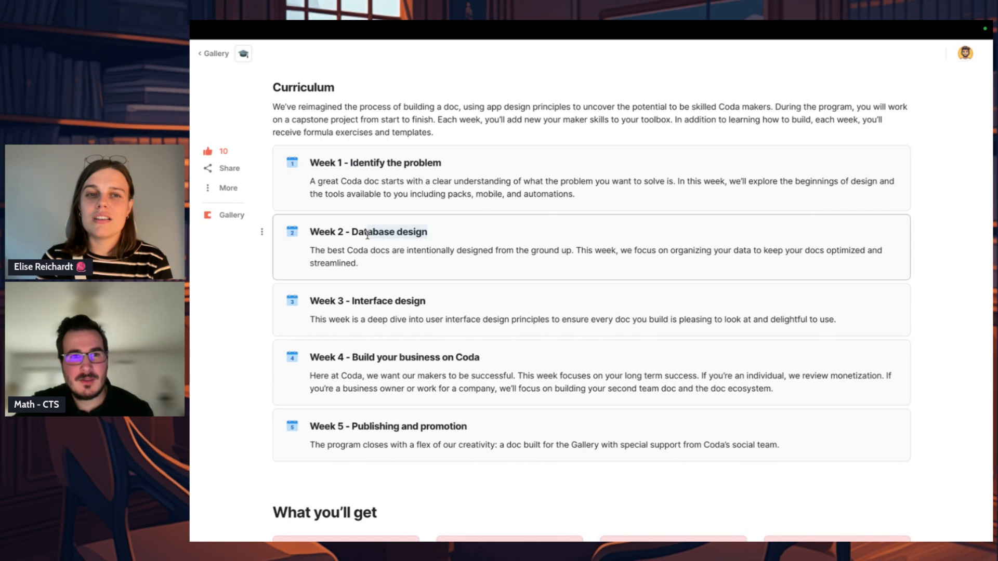
click(380, 170)
scroll(458, 190, down, 2)
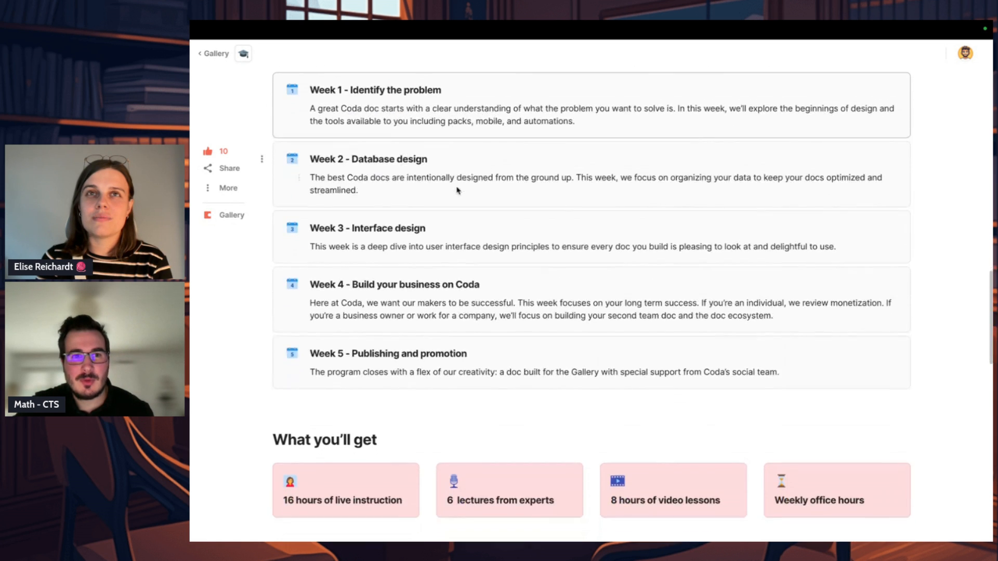
scroll(439, 211, down, 2)
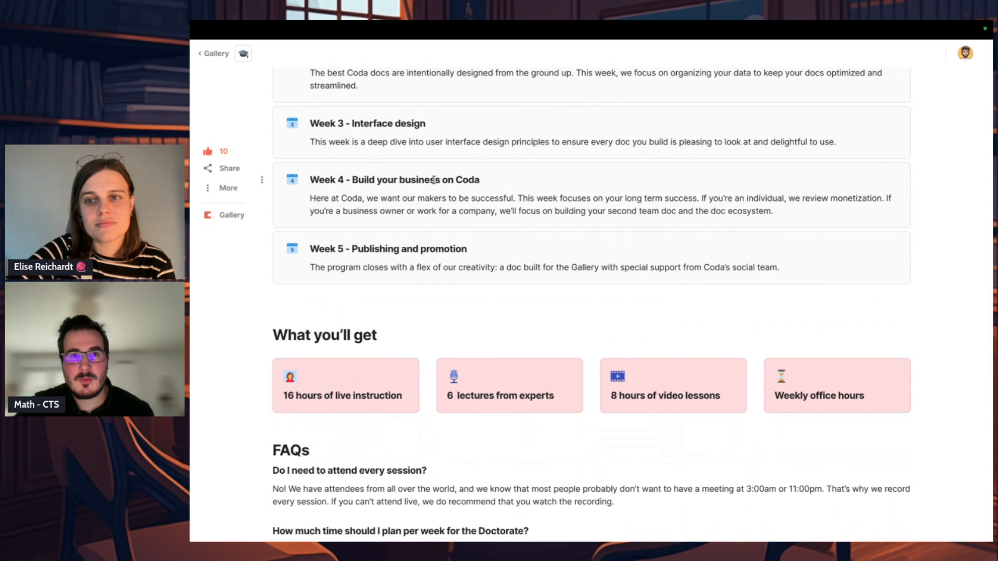
scroll(434, 179, down, 1)
scroll(434, 180, down, 1)
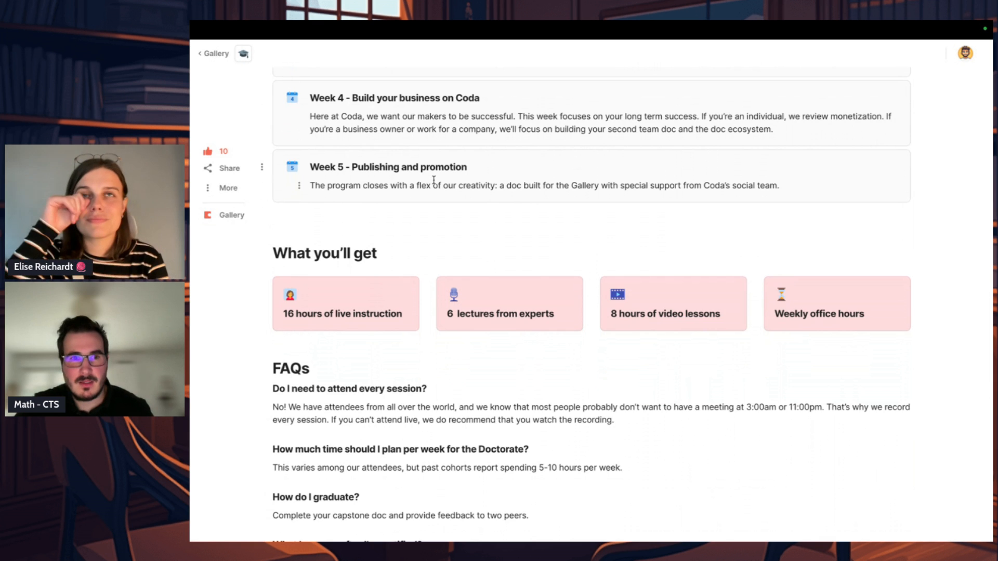
scroll(434, 180, down, 4)
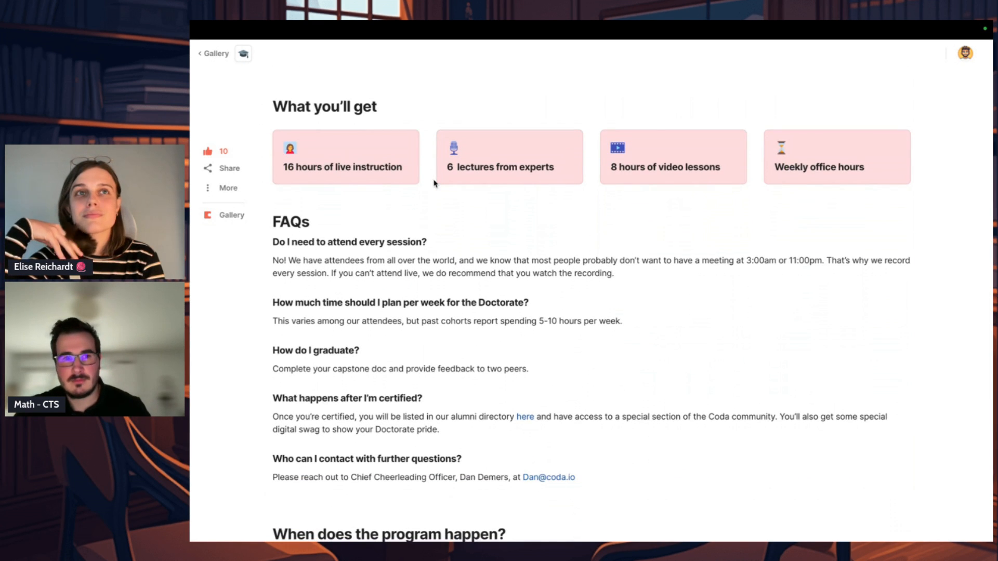
scroll(433, 183, down, 6)
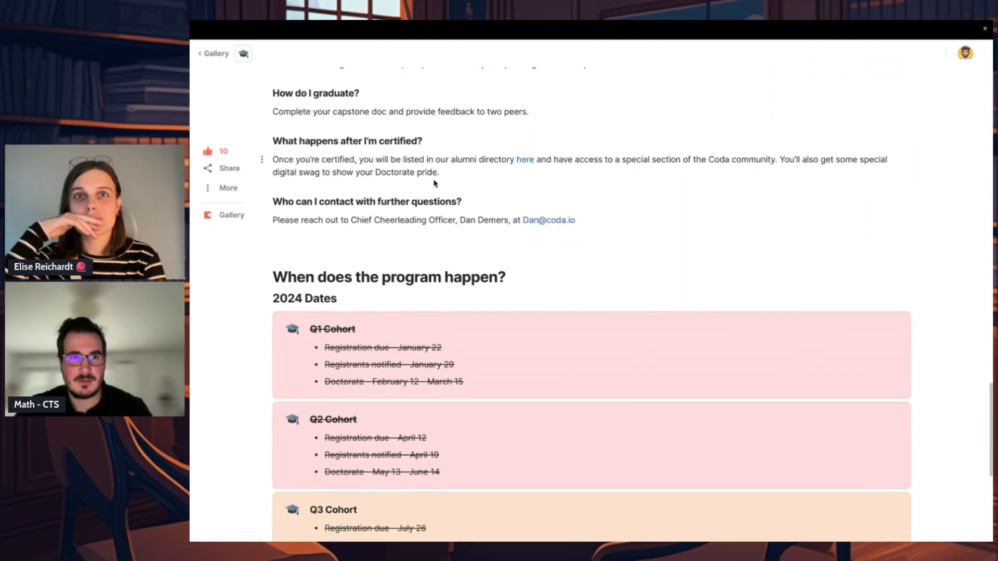
scroll(434, 183, down, 8)
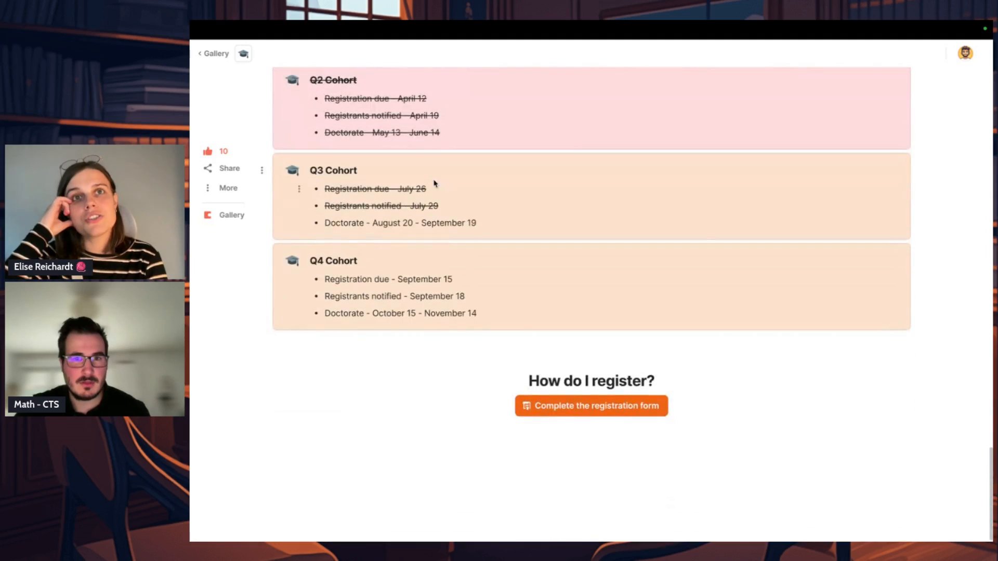
Step: Review the Doctorate page's introduction, from its learning components and certification criteria back to the page title
scroll(434, 183, up, 20)
scroll(434, 183, up, 3)
scroll(435, 183, up, 5)
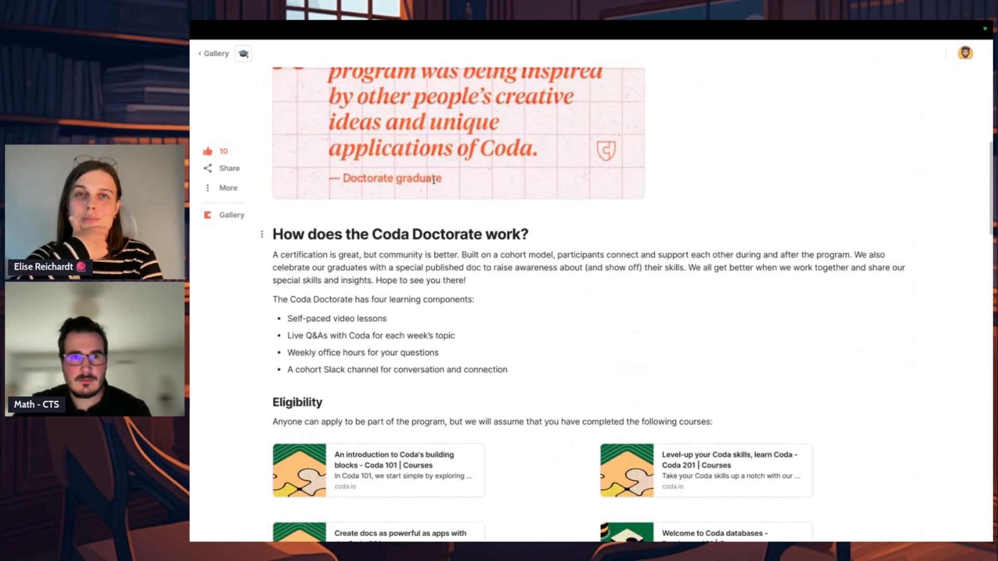
scroll(434, 180, up, 4)
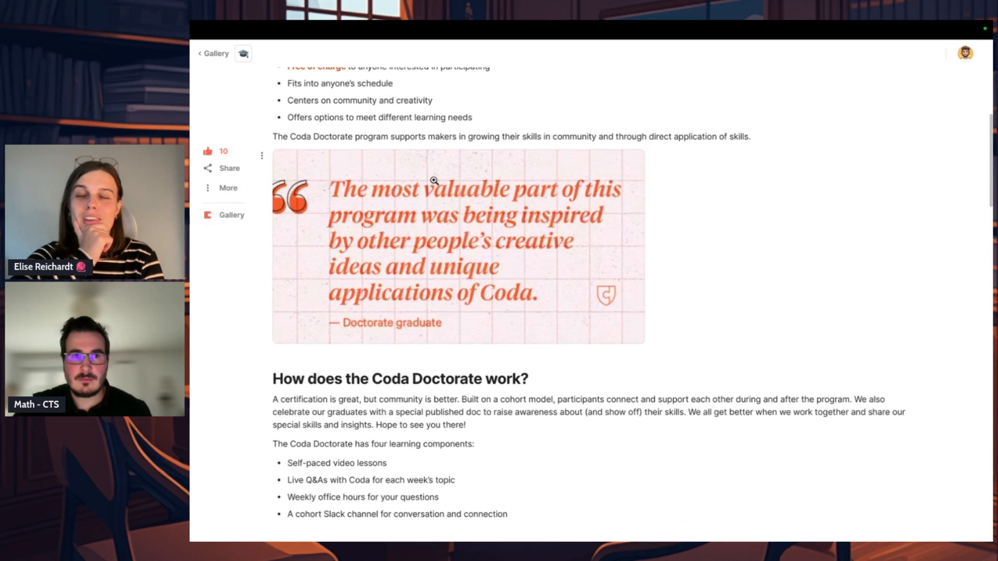
scroll(434, 180, up, 2)
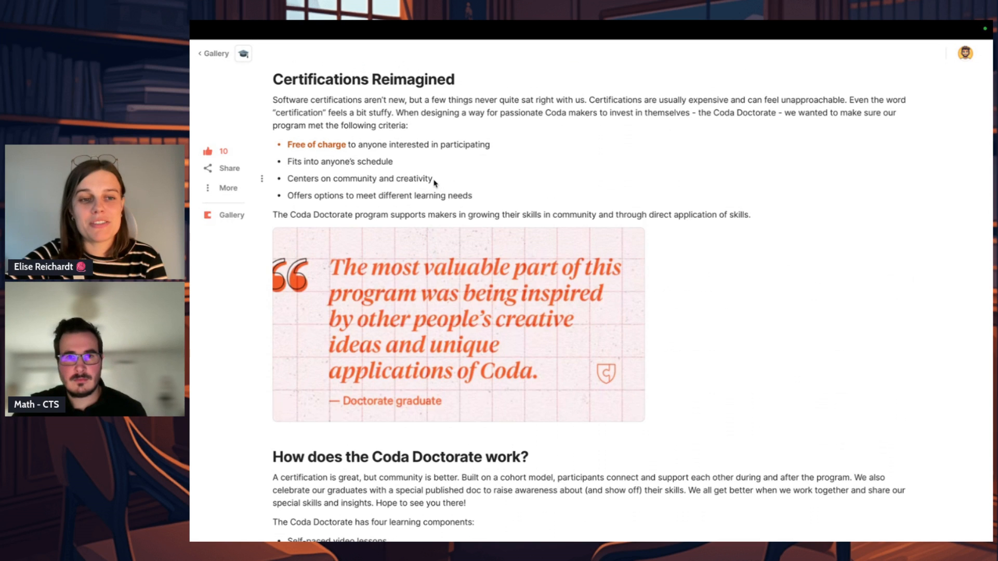
scroll(434, 183, up, 4)
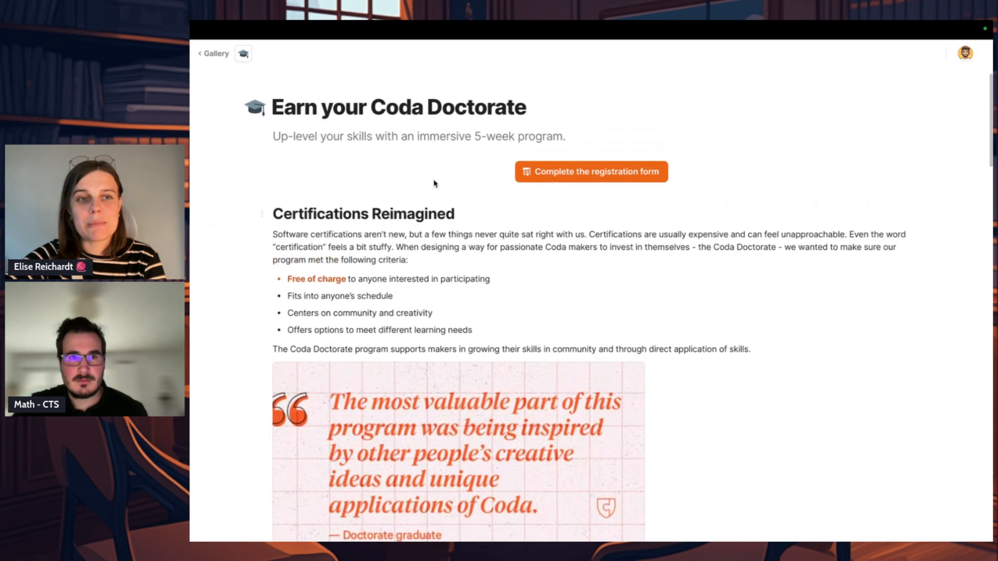
scroll(434, 183, up, 3)
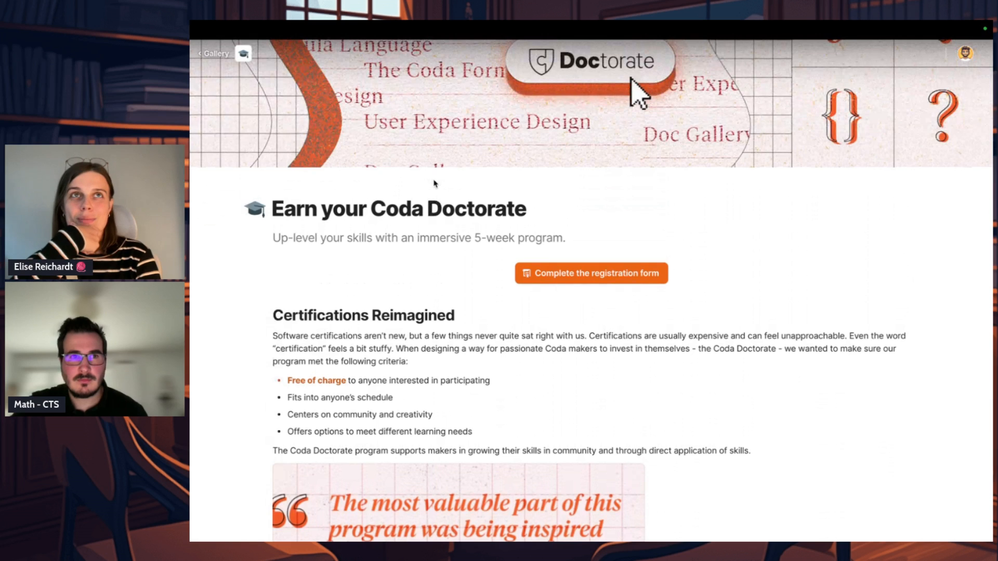
Step: Glance at the Les formulaires page, return to the Coda Doctorate page and examine its cohort dates, eligibility courses and curriculum
mouse_move(192, 224)
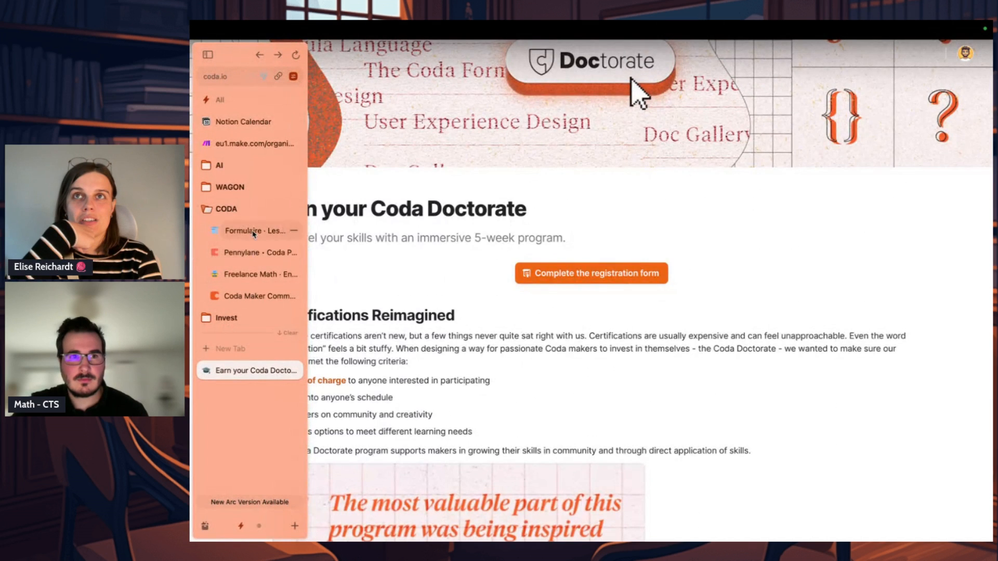
click(254, 232)
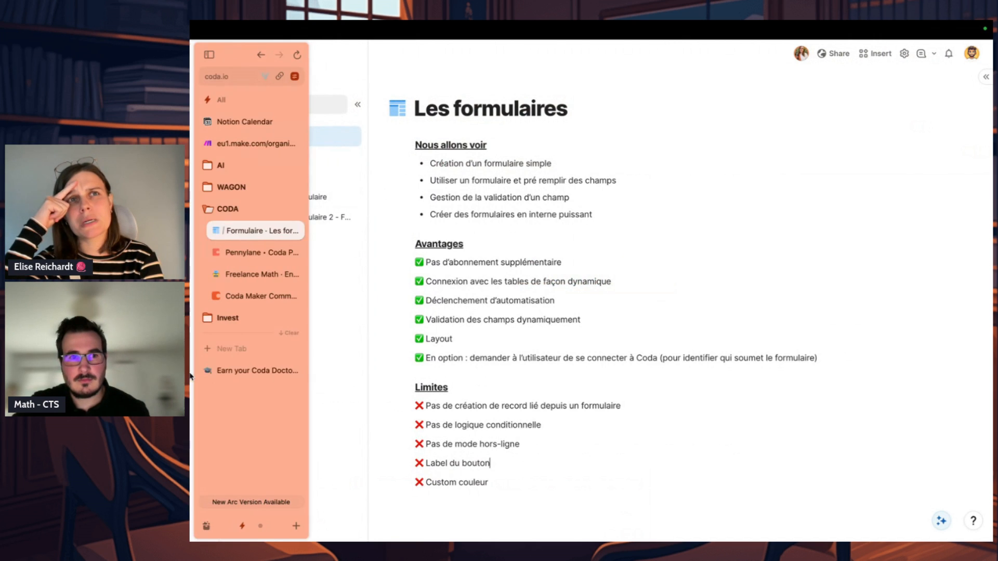
click(218, 370)
scroll(419, 326, down, 10)
scroll(422, 331, down, 20)
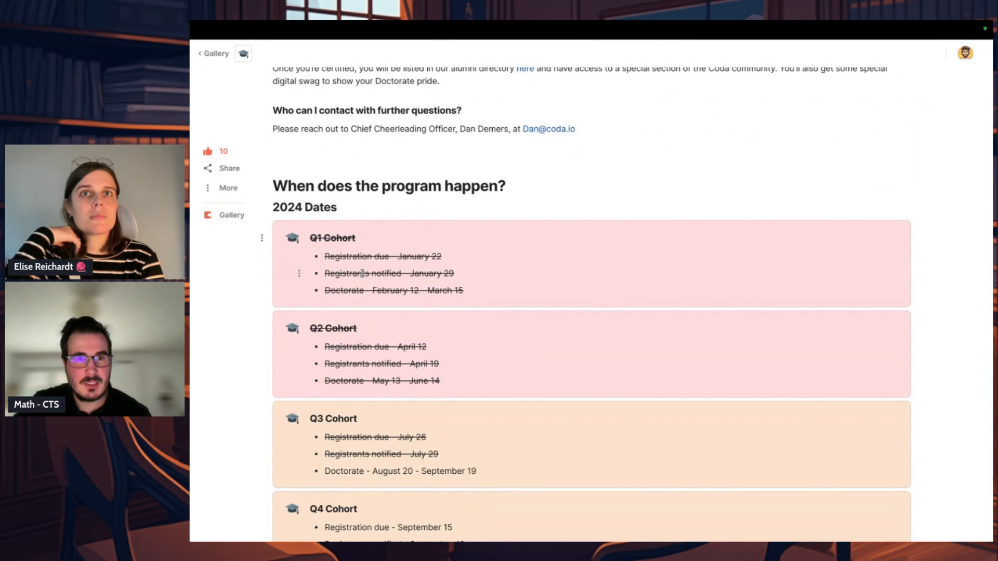
scroll(362, 274, down, 2)
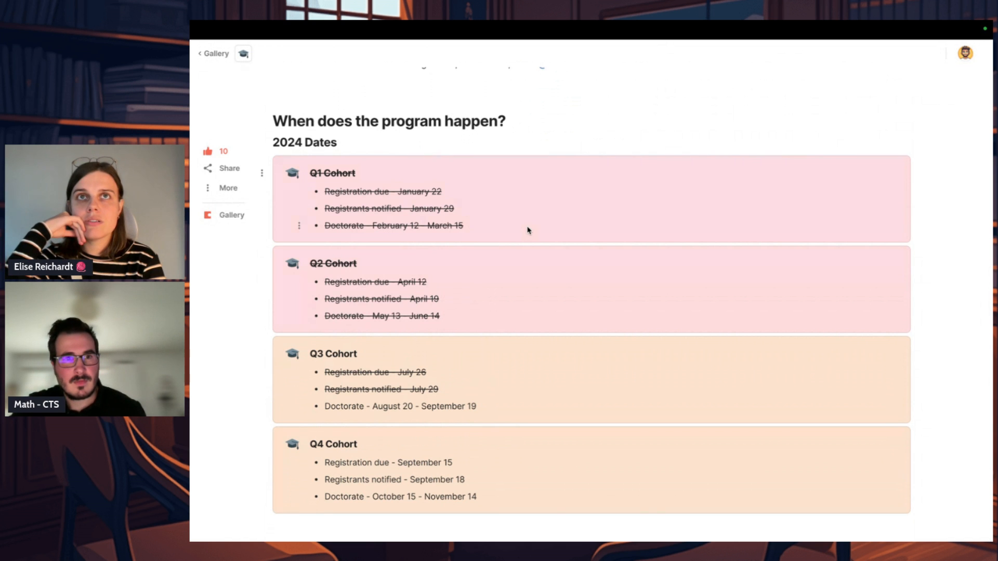
scroll(525, 240, down, 3)
scroll(524, 241, up, 12)
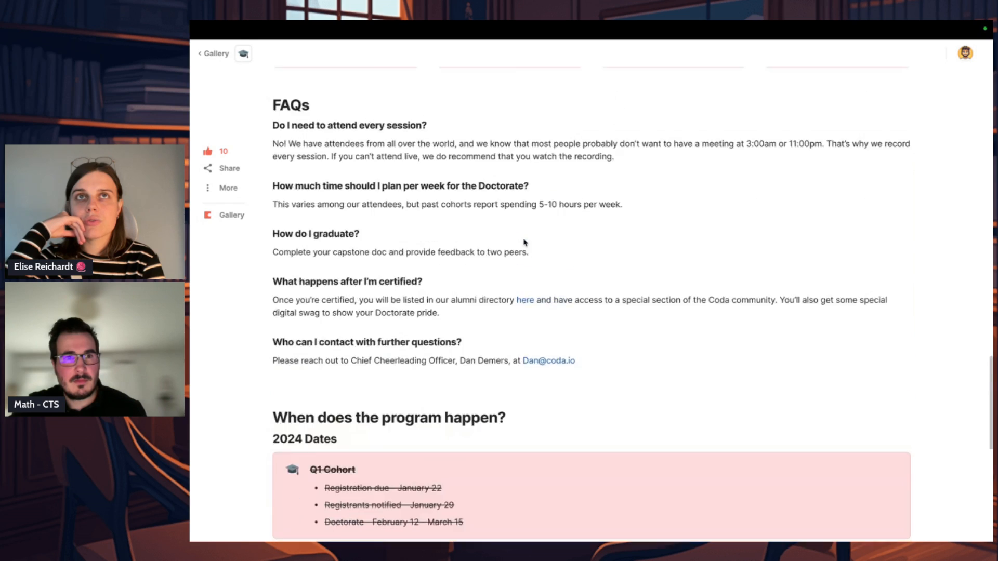
scroll(524, 242, up, 15)
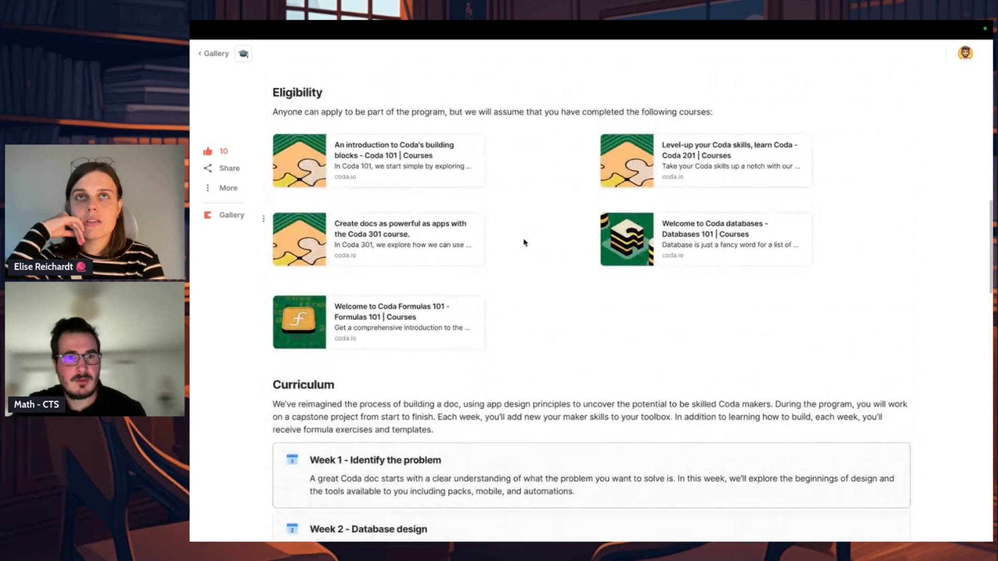
scroll(525, 243, down, 1)
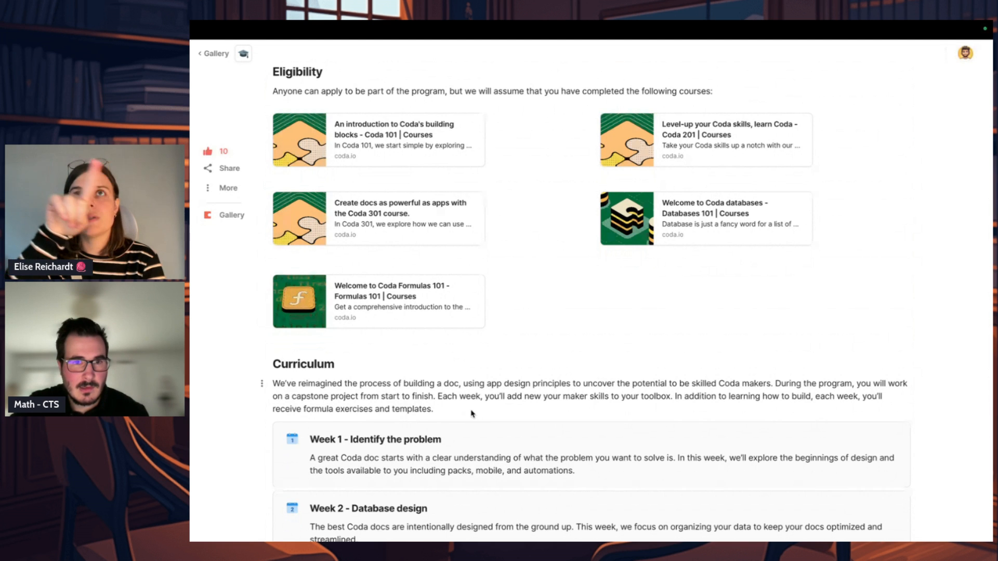
scroll(472, 414, up, 5)
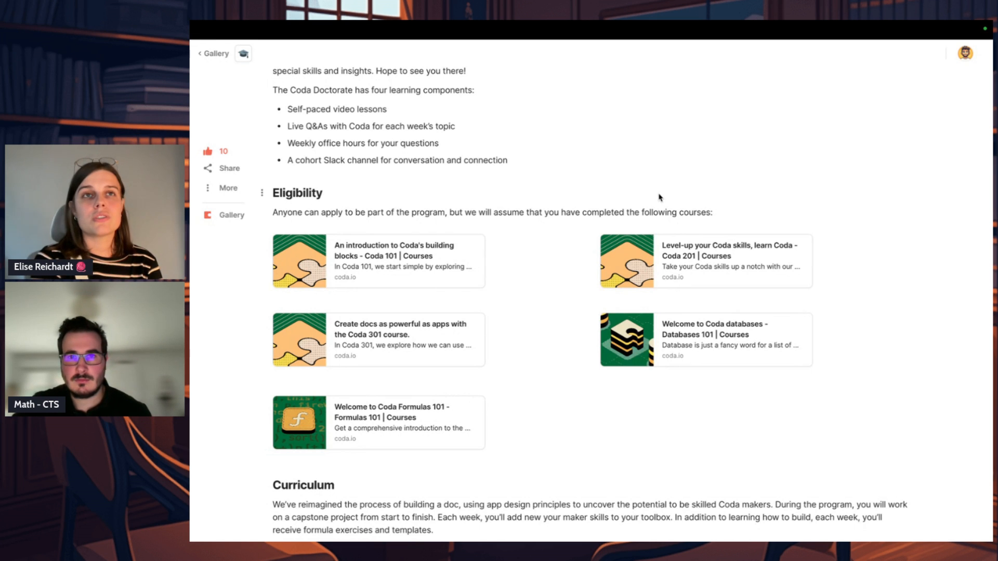
scroll(659, 197, down, 20)
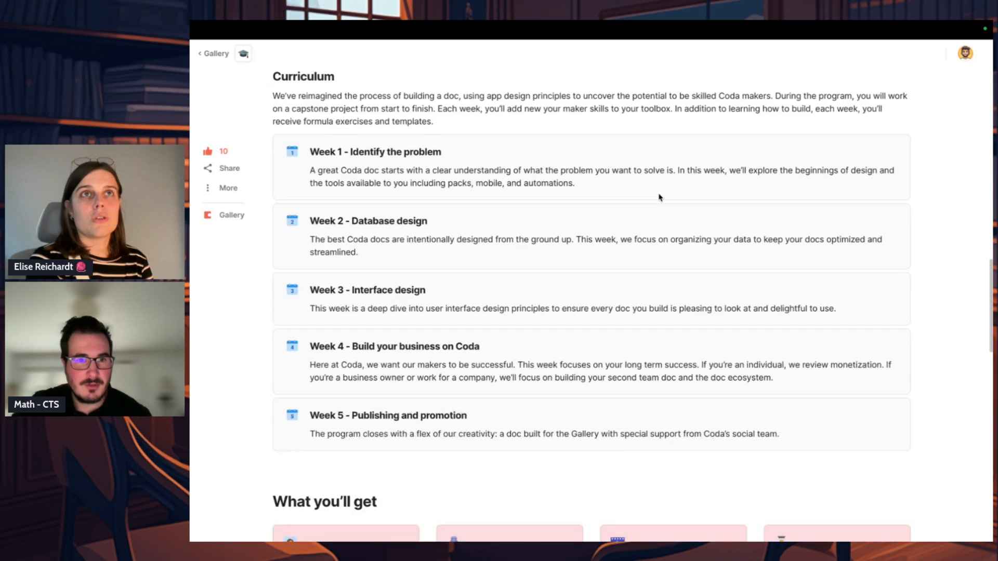
scroll(659, 196, down, 5)
scroll(581, 284, up, 6)
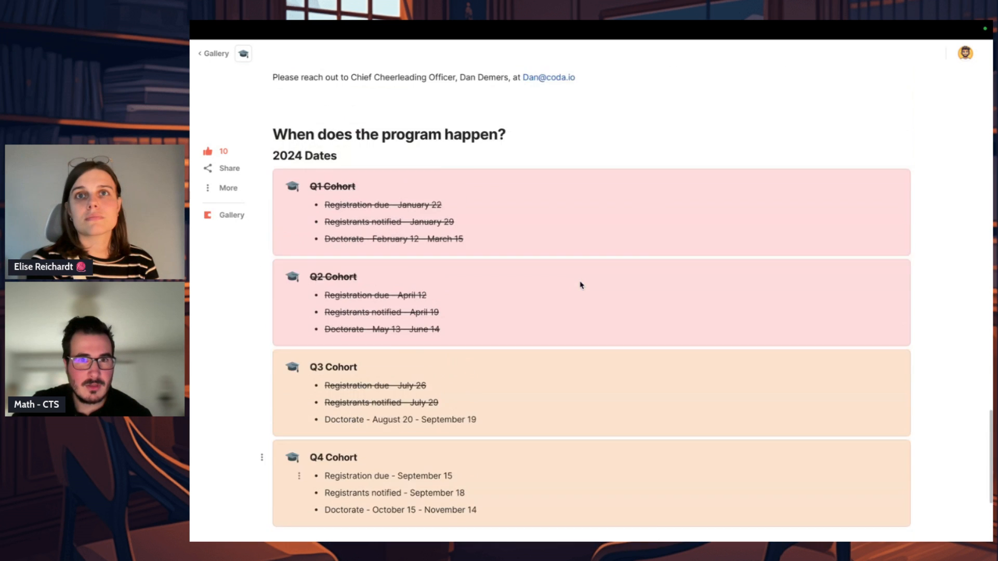
Step: Examine the Doctorate FAQs, highlighting the contact details for further questions, and return to the page title
drag(535, 195, 597, 191)
click(583, 199)
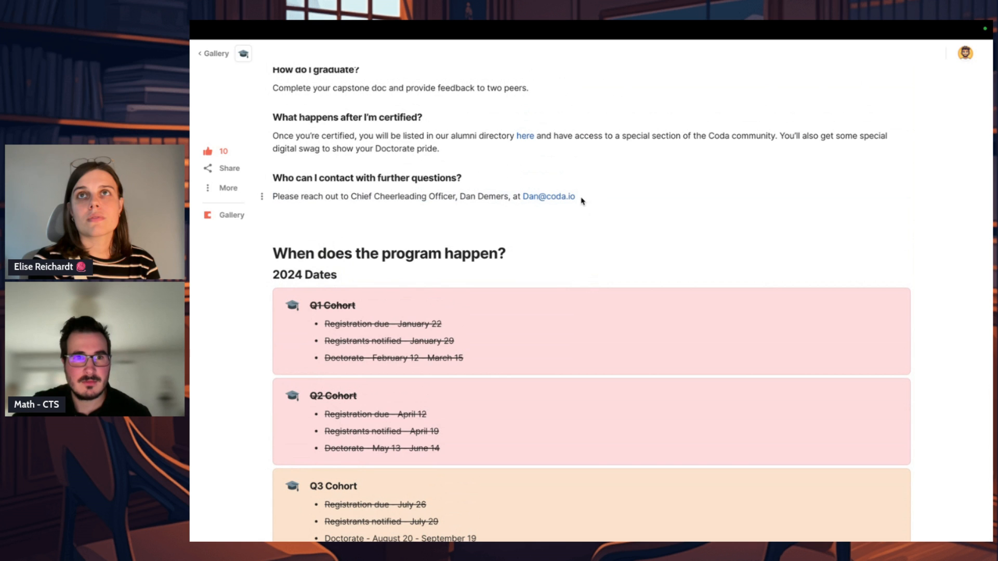
scroll(581, 202, up, 1)
drag(581, 229, 490, 231)
click(615, 165)
scroll(615, 164, up, 20)
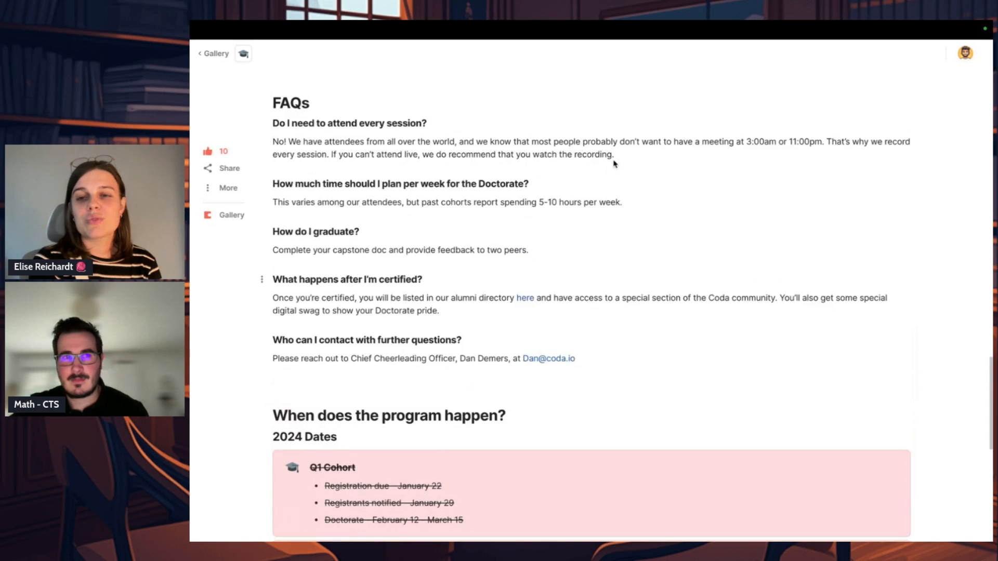
scroll(614, 160, up, 5)
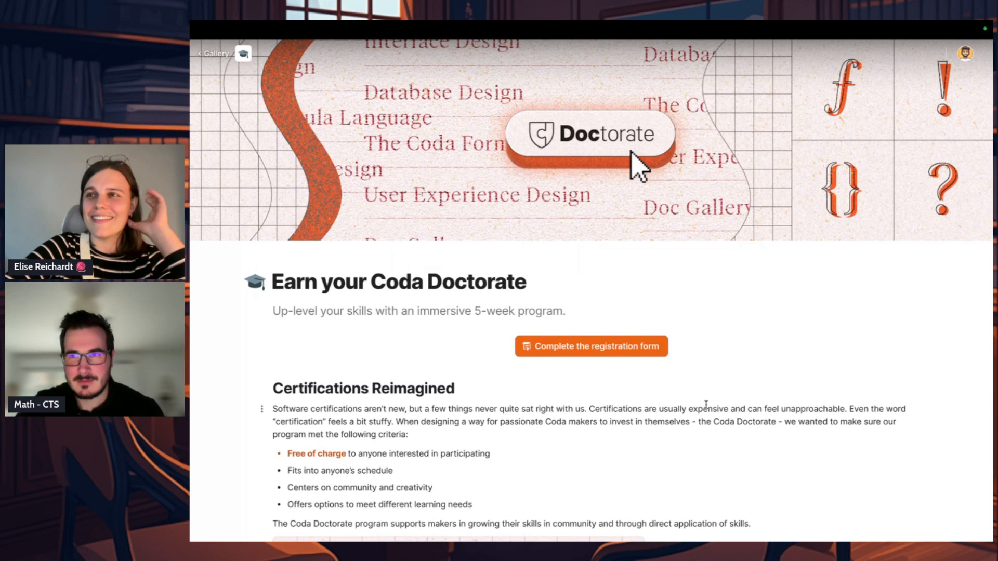
Step: Switch back to the Les formulaires page in the Formulaire doc
mouse_move(191, 475)
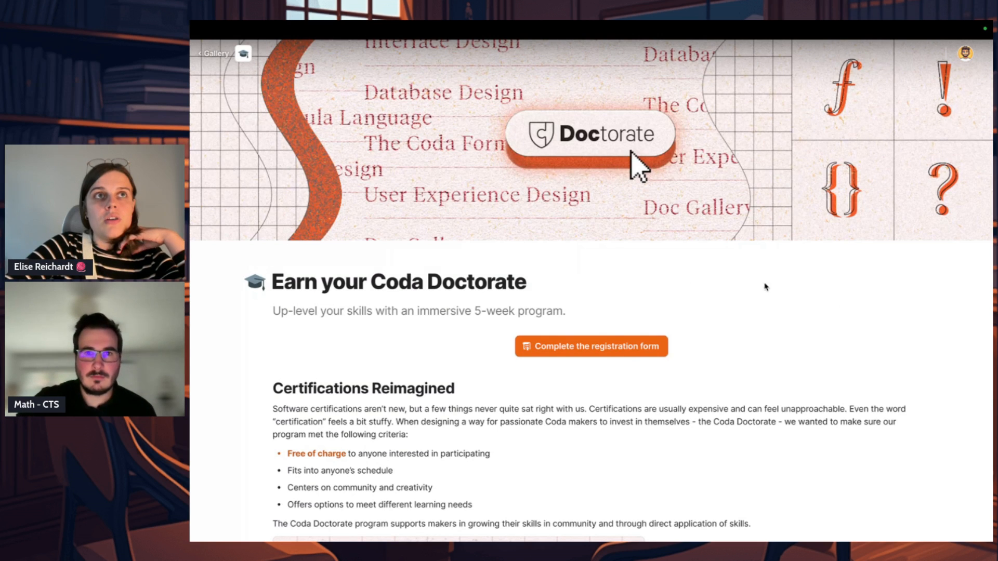
mouse_move(193, 242)
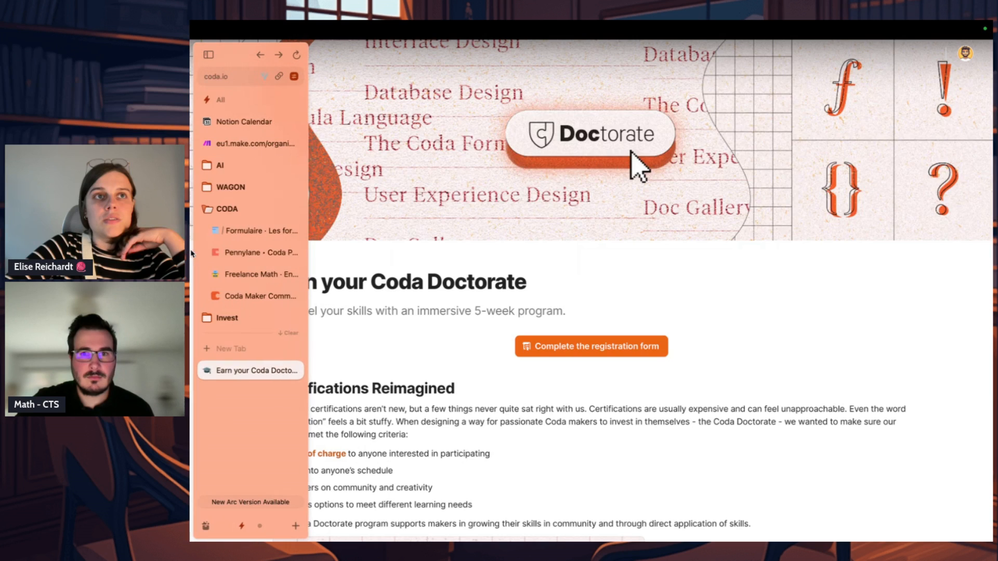
click(248, 232)
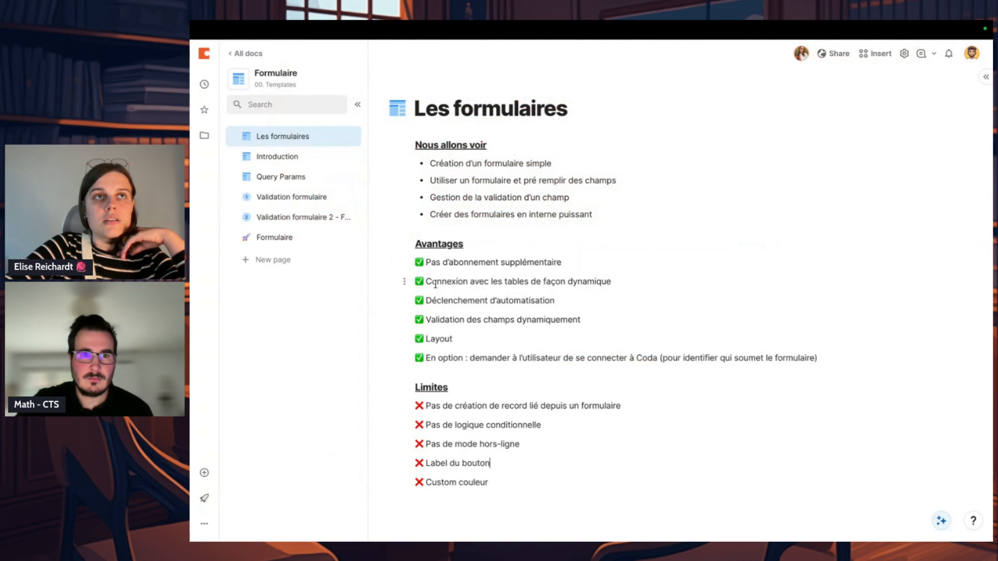